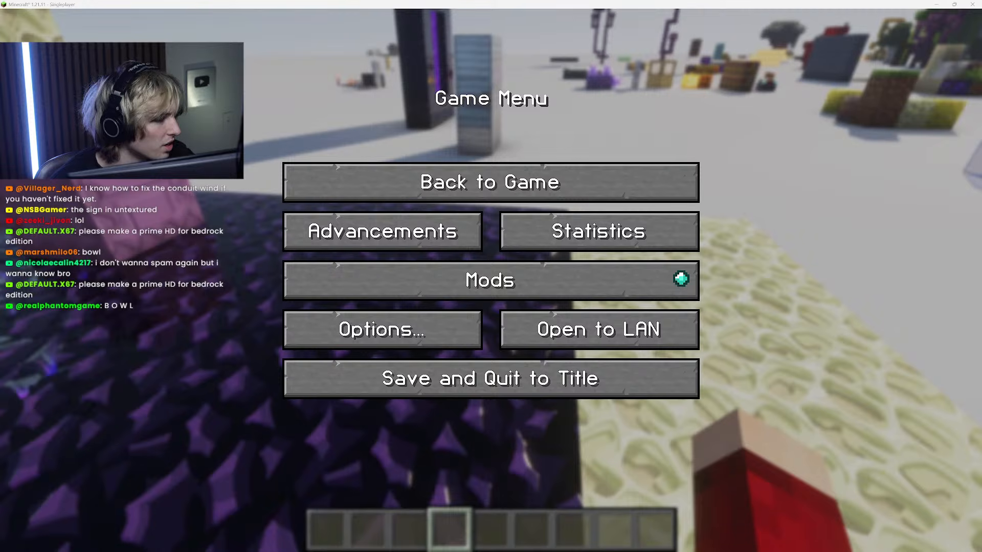
Step: Look over the block displays in the Minecraft test world, pause the game and switch to Photoshop
key("Escape")
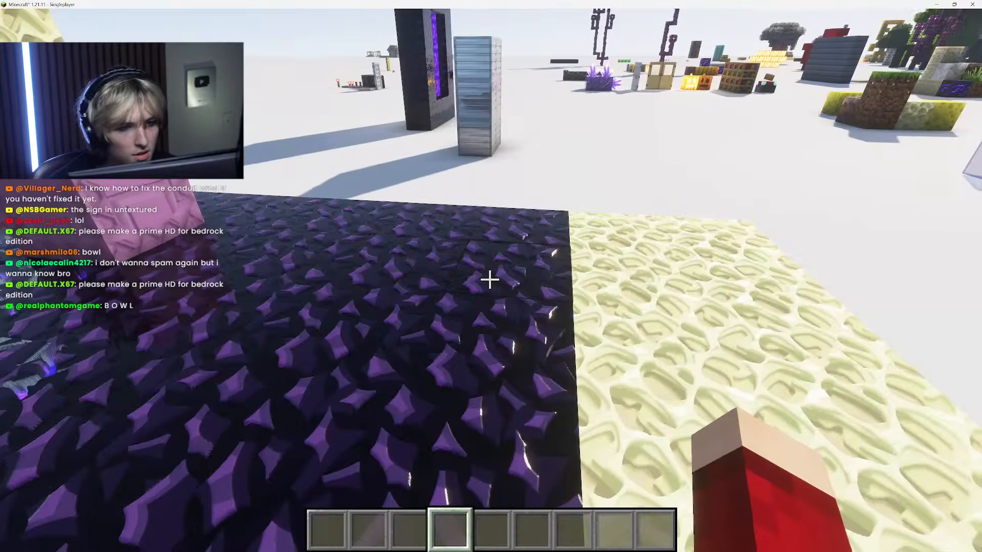
key("w")
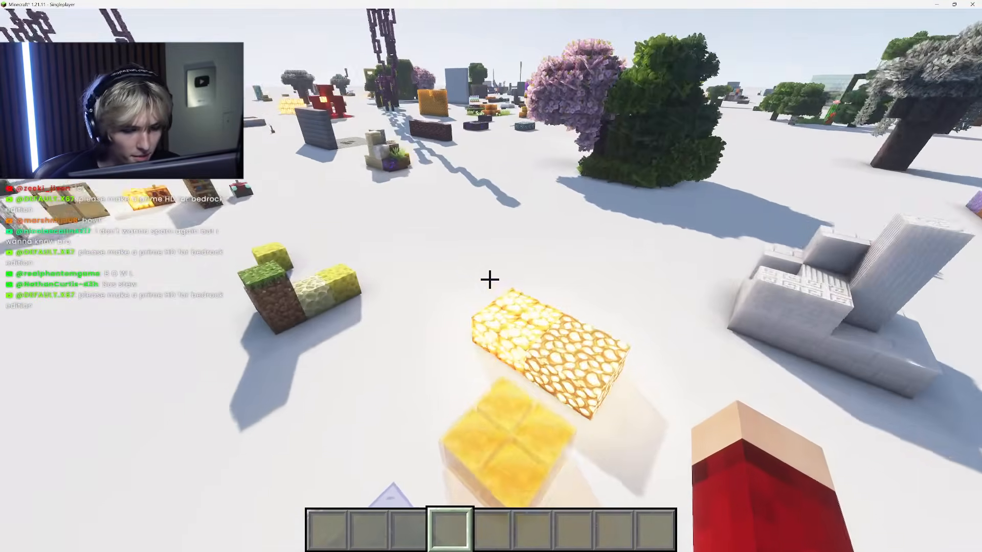
key("Escape")
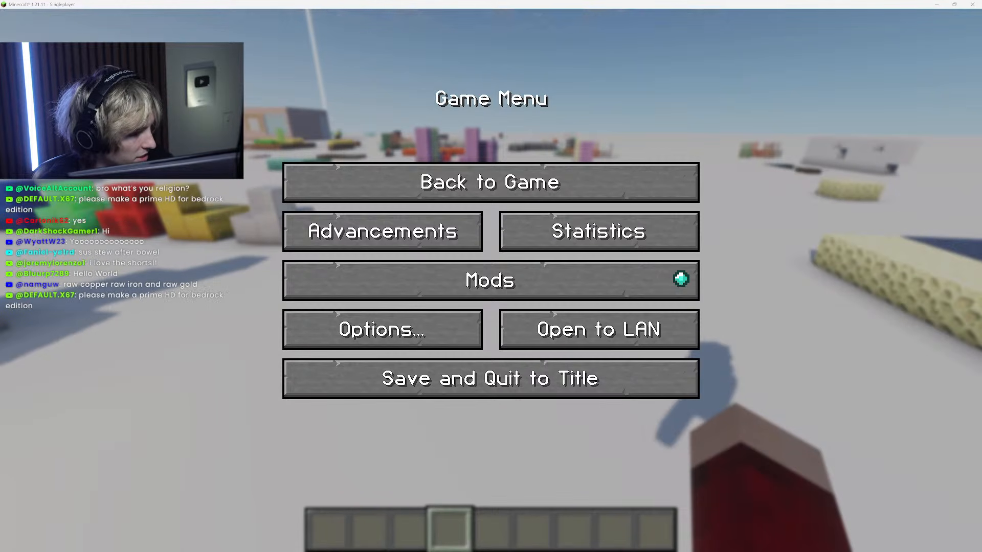
key("alt+Tab")
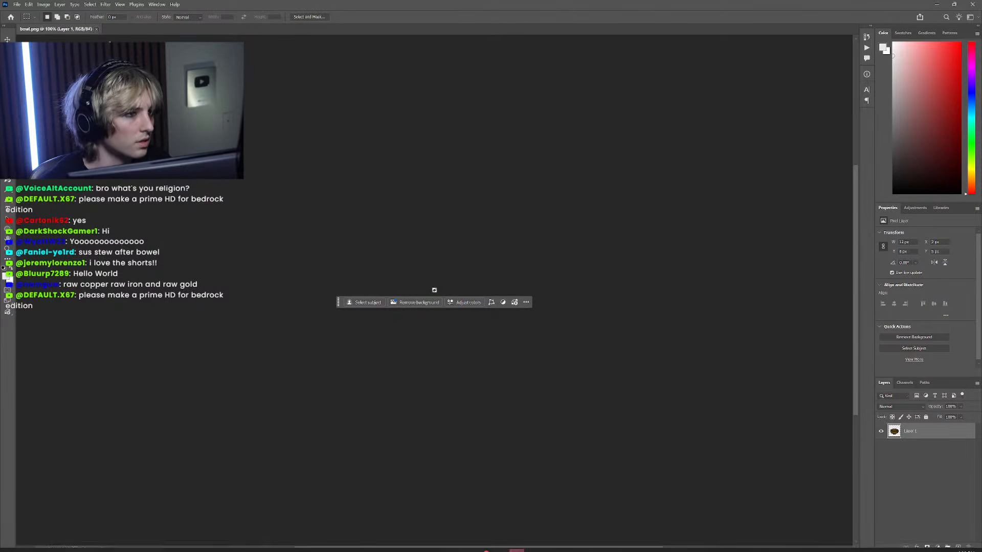
Step: Examine the pixel shape and shading of the bowl.png texture up close
key("ctrl+w")
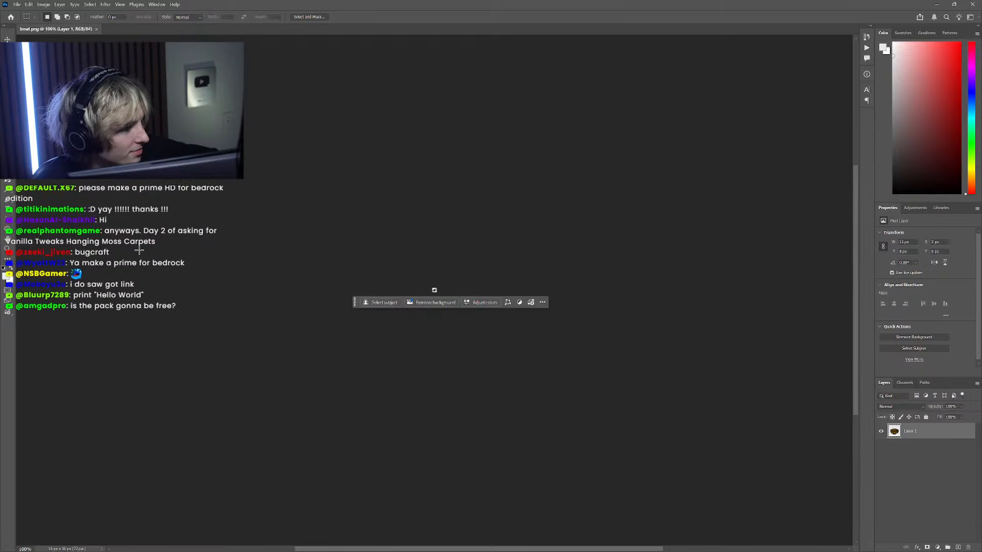
left_click_drag(403, 258, 396, 251)
left_click(484, 209)
scroll(414, 286, "up", 4)
scroll(413, 286, "up", 6)
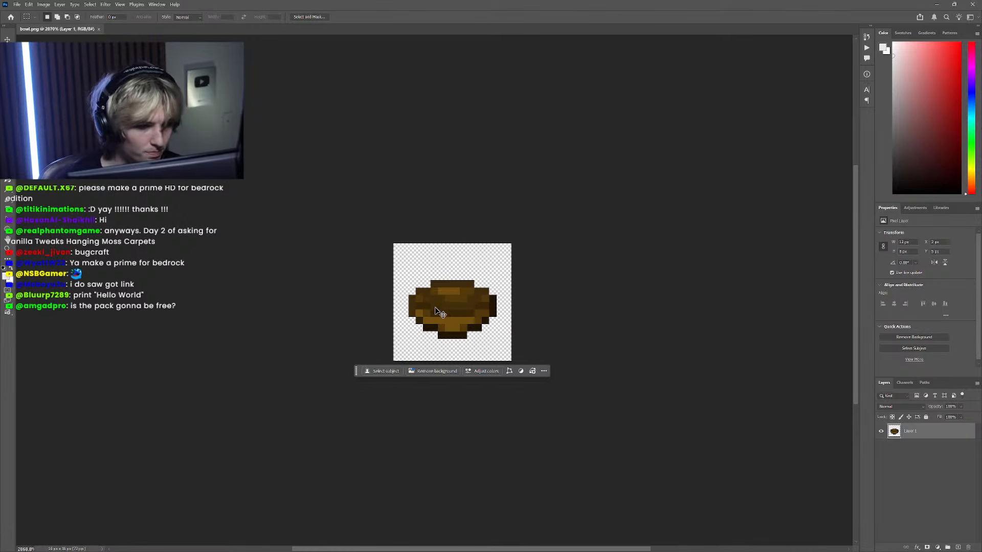
left_click(44, 4)
mouse_move(72, 14)
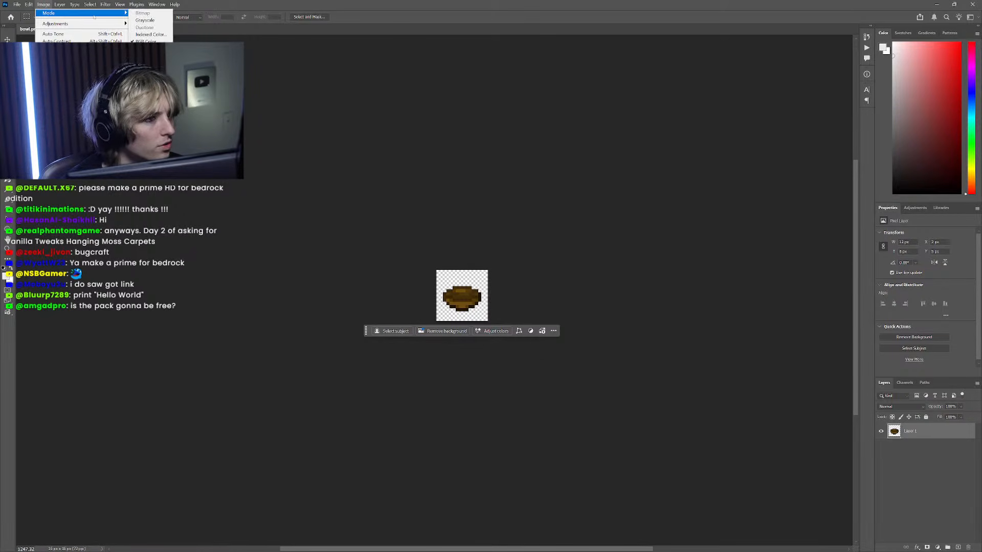
left_click(311, 134)
scroll(442, 221, "left", 1)
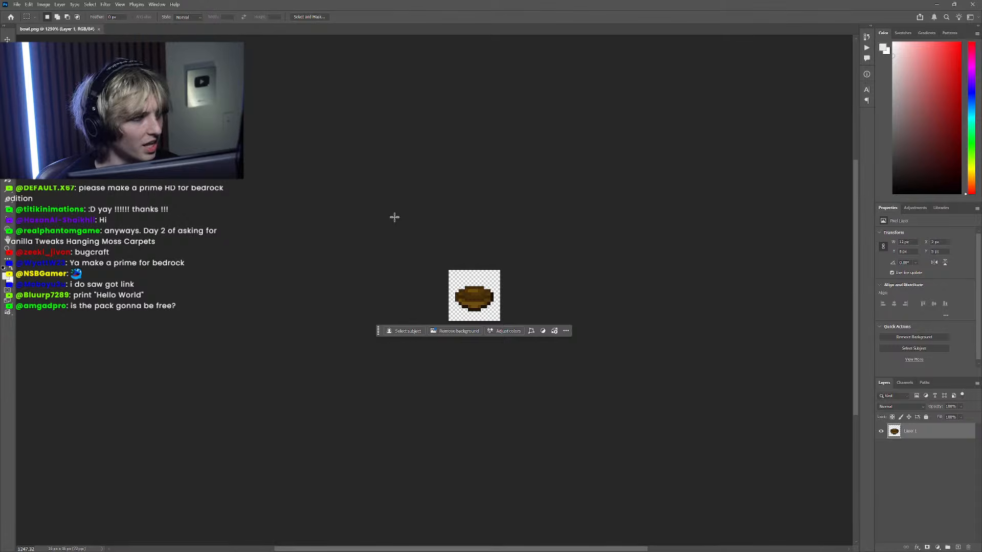
left_click(43, 4)
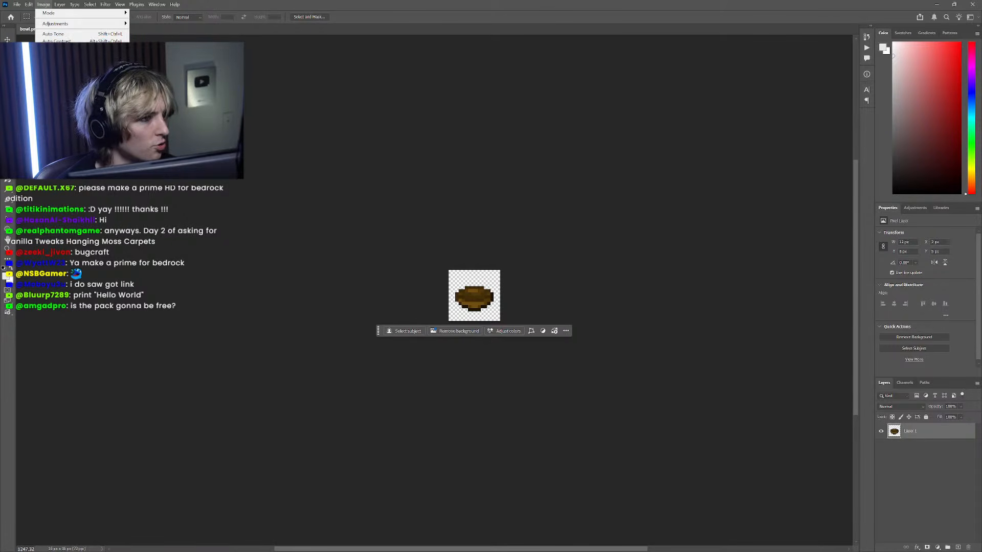
left_click(280, 67)
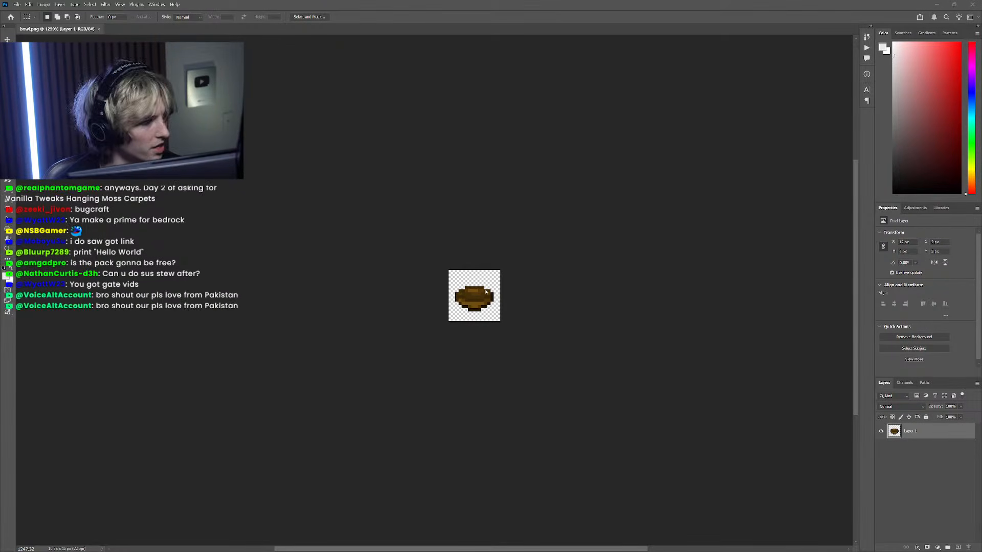
scroll(475, 298, "up", 5)
scroll(451, 279, "up", 4)
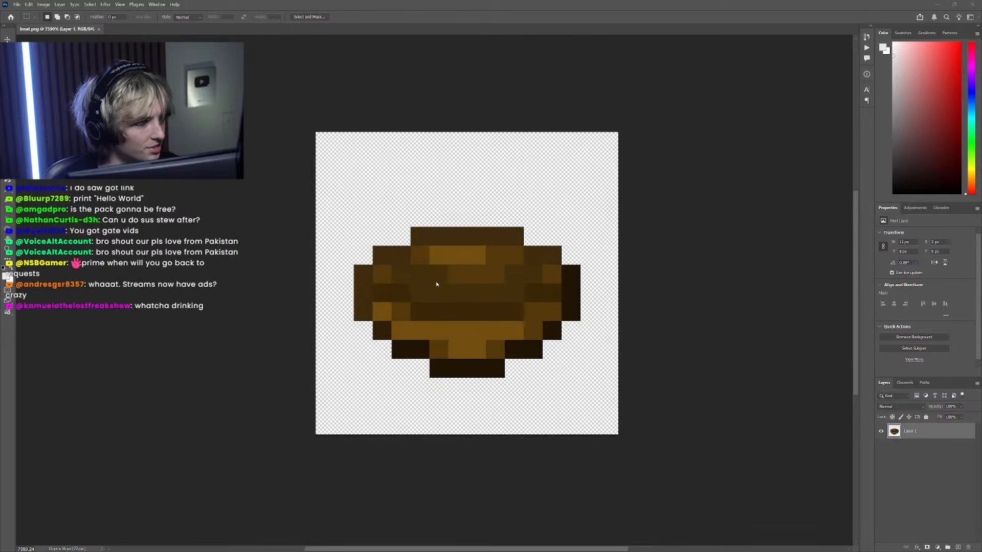
scroll(463, 285, "up", 1)
scroll(414, 254, "down", 6)
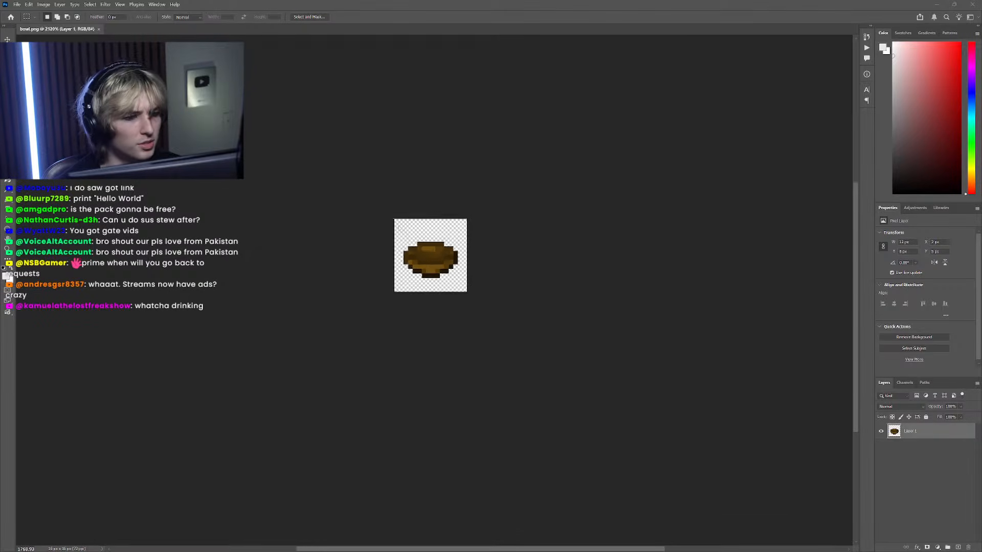
Step: Resize the bowl image to 512 × 512 pixels using Nearest Neighbor resampling
left_click(43, 4)
left_click(56, 73)
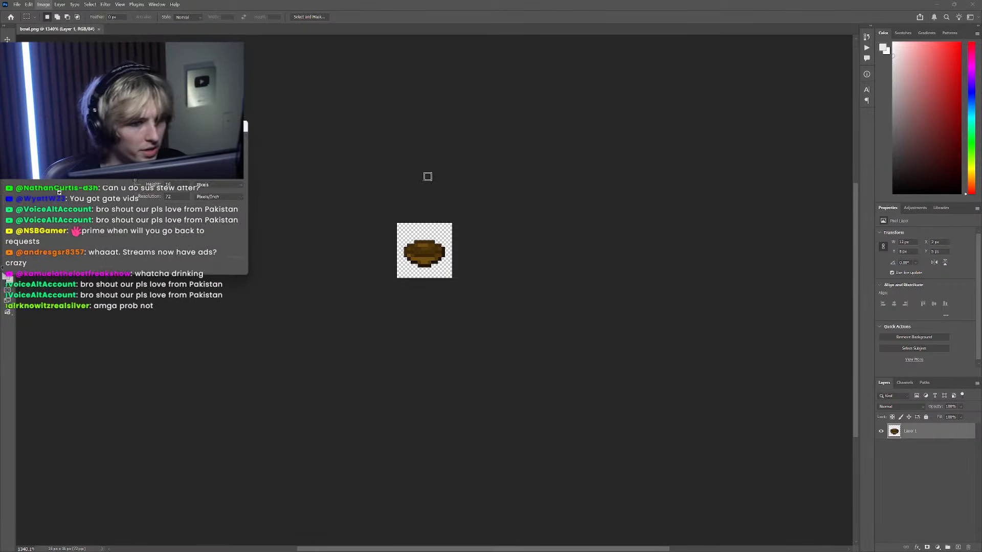
left_click_drag(58, 192, 464, 235)
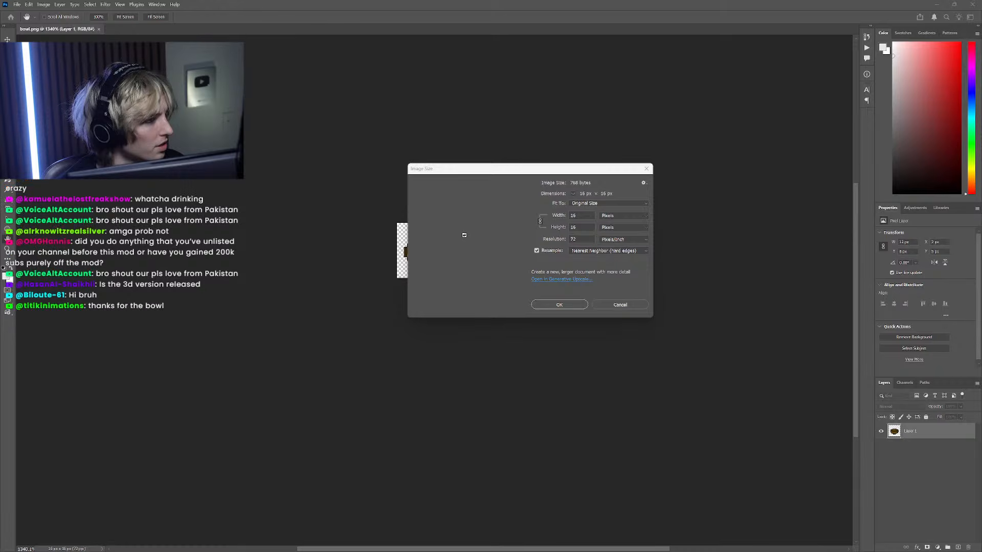
left_click(504, 168)
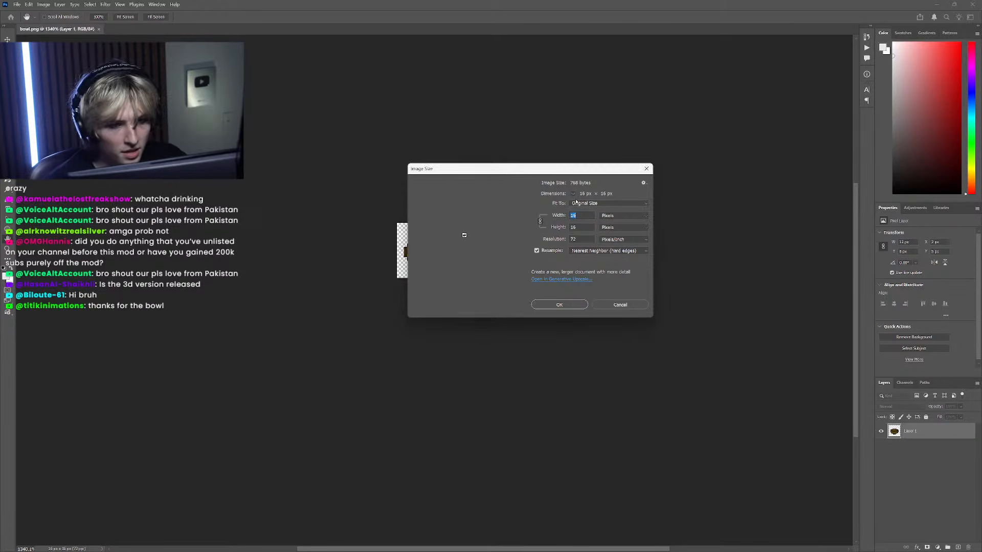
type("512")
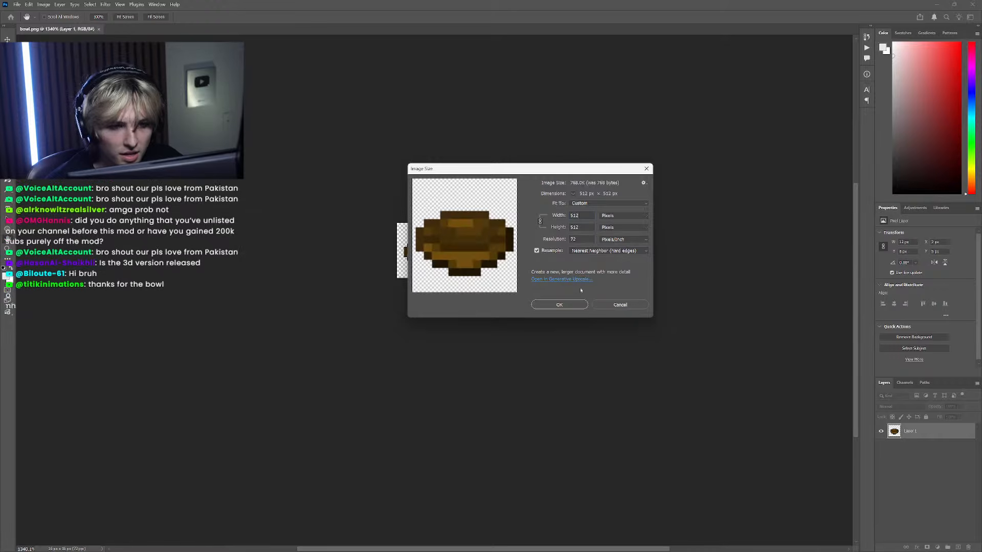
left_click(575, 306)
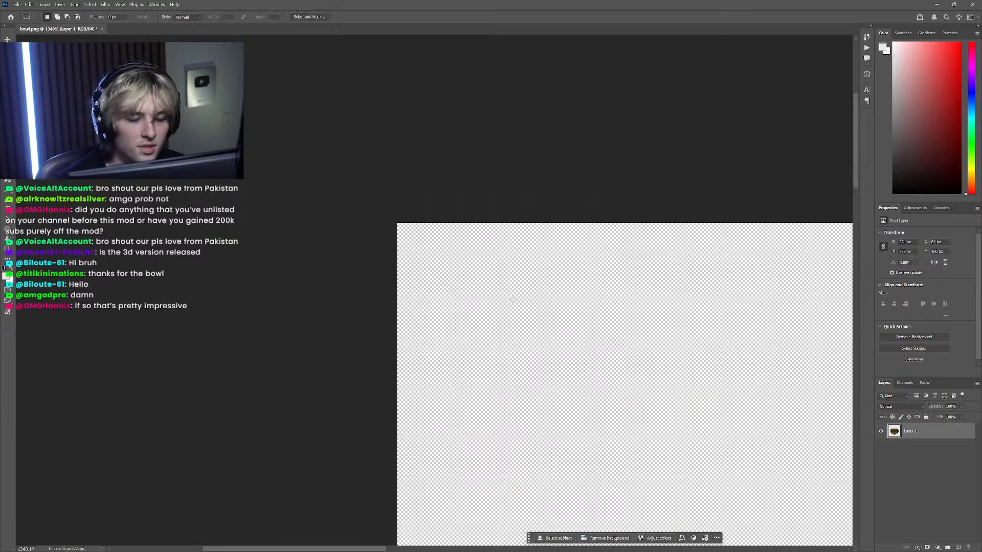
Step: Draw a closed elliptical path about 322 px wide across the bowl's opening with the Pen tool
scroll(513, 302, "down", 10)
scroll(507, 316, "up", 5)
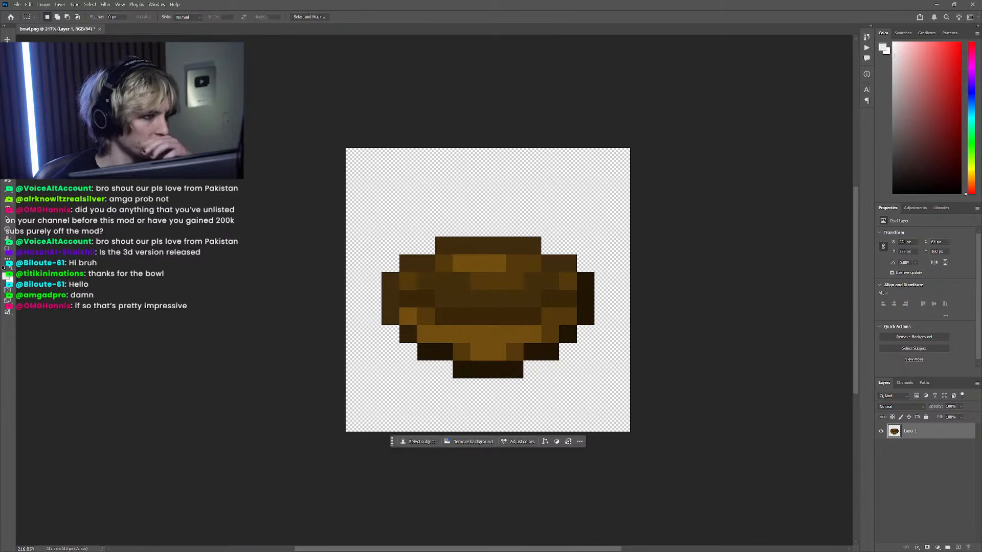
key("p")
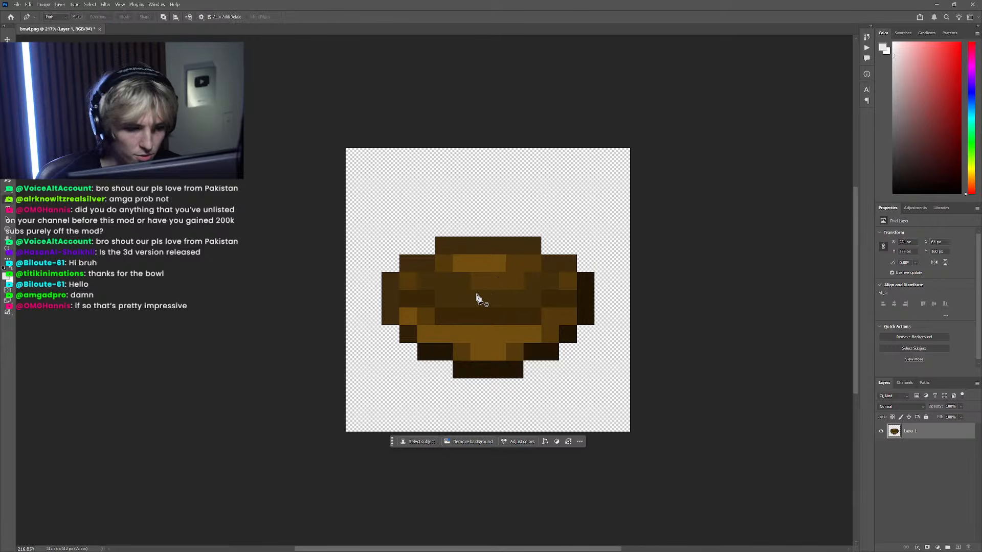
scroll(478, 297, "up", 4)
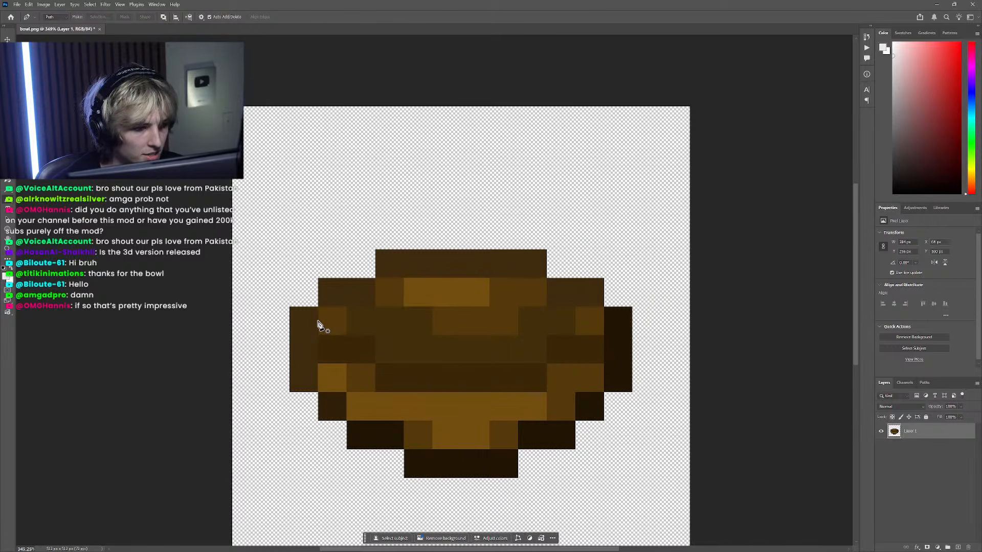
left_click(318, 321)
left_click(605, 319)
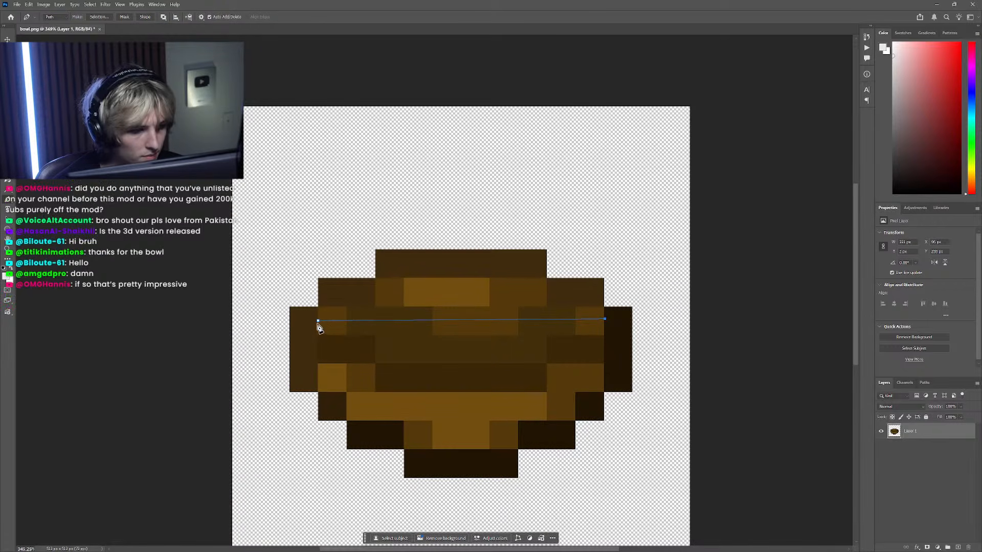
left_click_drag(318, 321, 318, 289)
left_click_drag(605, 321, 605, 375)
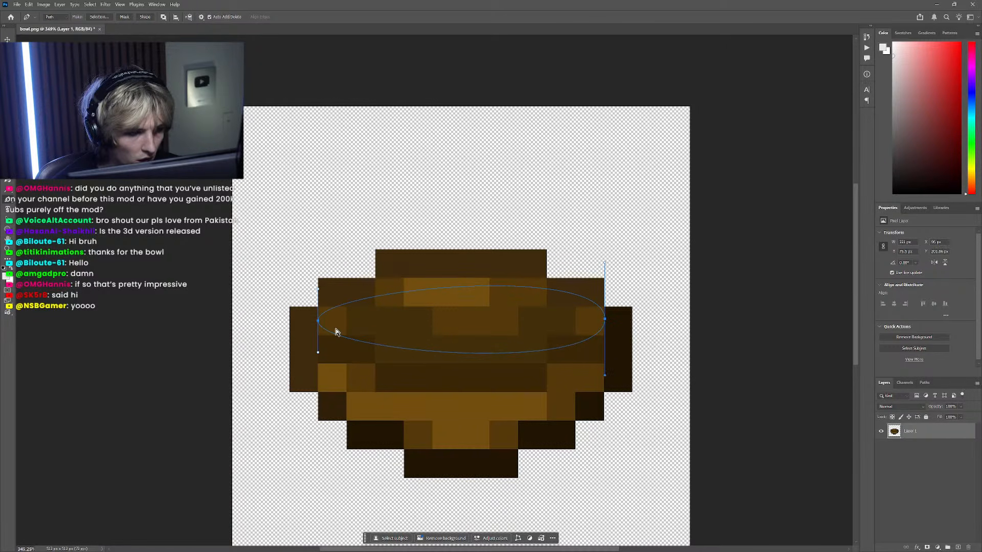
Step: Reshape the elliptical path's anchors and curves to about 328 px wide and 98 px high to match the bowl's rim
left_click_drag(319, 321, 322, 268)
left_click_drag(605, 320, 618, 389)
mouse_move(318, 321)
left_mouse_down()
mouse_move(327, 262)
mouse_move(295, 317)
mouse_move(348, 331)
mouse_move(321, 323)
left_mouse_up()
left_click_drag(606, 323, 562, 388)
left_click(521, 329)
scroll(521, 330, "down", 5)
scroll(550, 327, "up", 5)
left_click(550, 327)
scroll(512, 353, "down", 5)
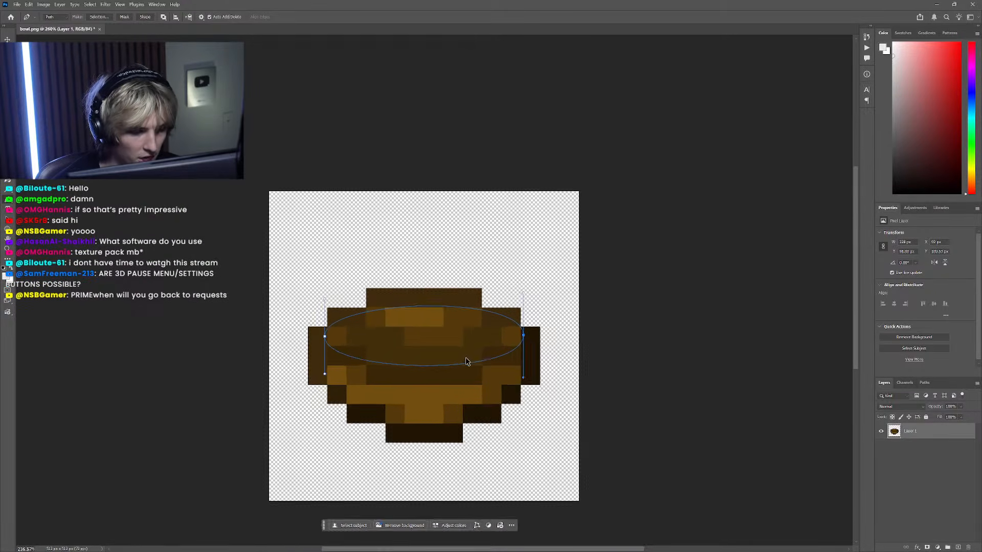
Step: Select the whole elliptical path and shift it slightly to fit the bowl's opening
scroll(508, 348, "up", 4)
left_click(480, 270, "ctrl")
scroll(492, 307, "right", 1)
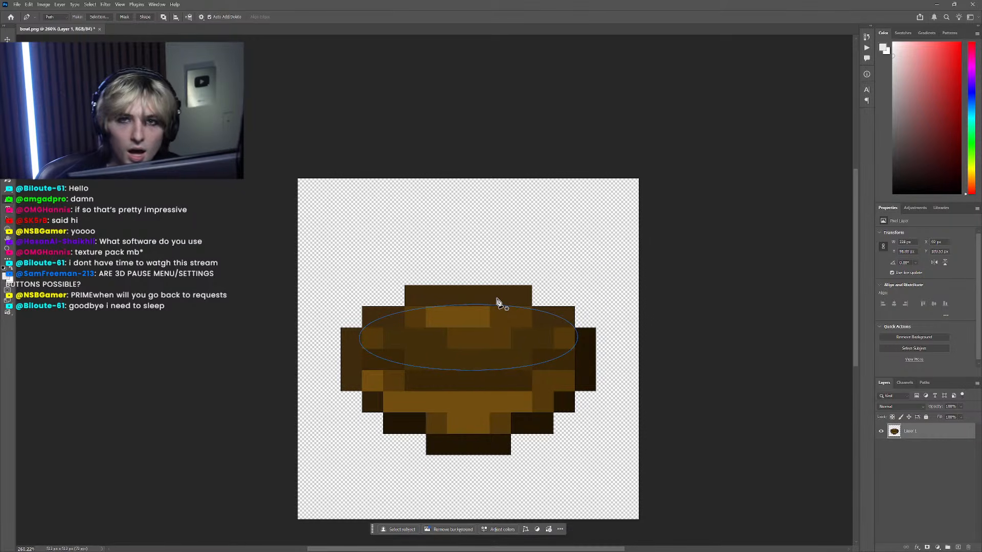
left_click_drag(619, 422, 310, 281)
scroll(428, 322, "up", 5)
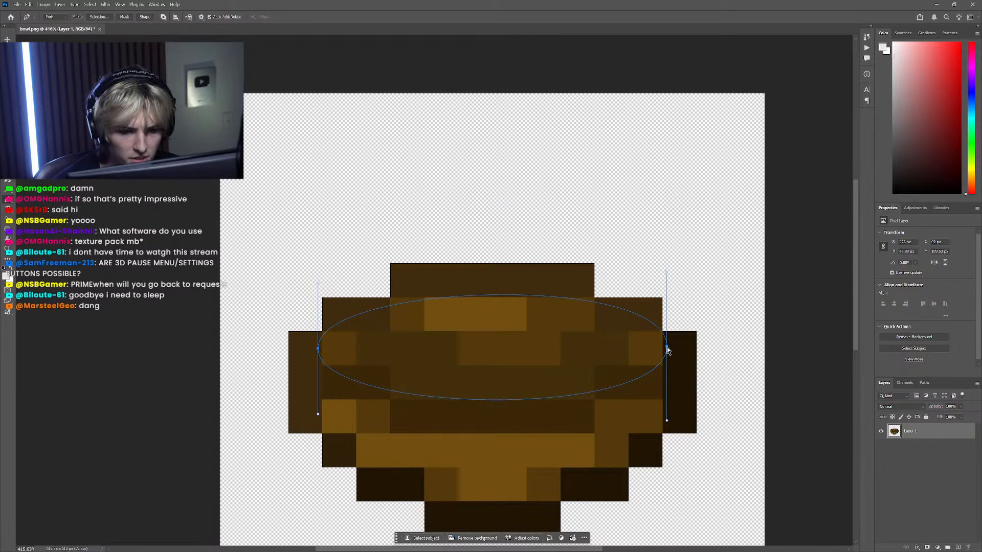
left_click(581, 340, "ctrl")
scroll(537, 340, "down", 5)
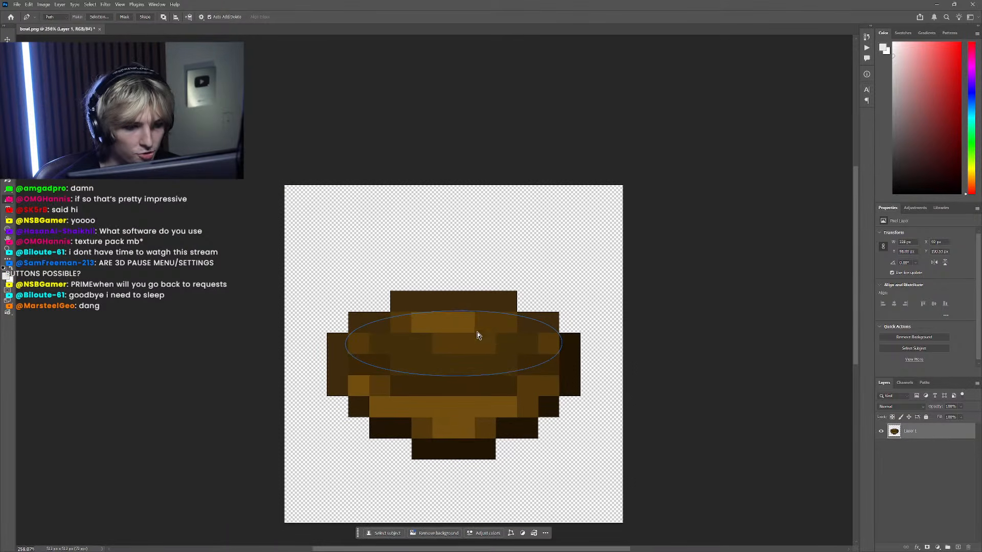
scroll(483, 333, "up", 3)
scroll(307, 358, "down", 2)
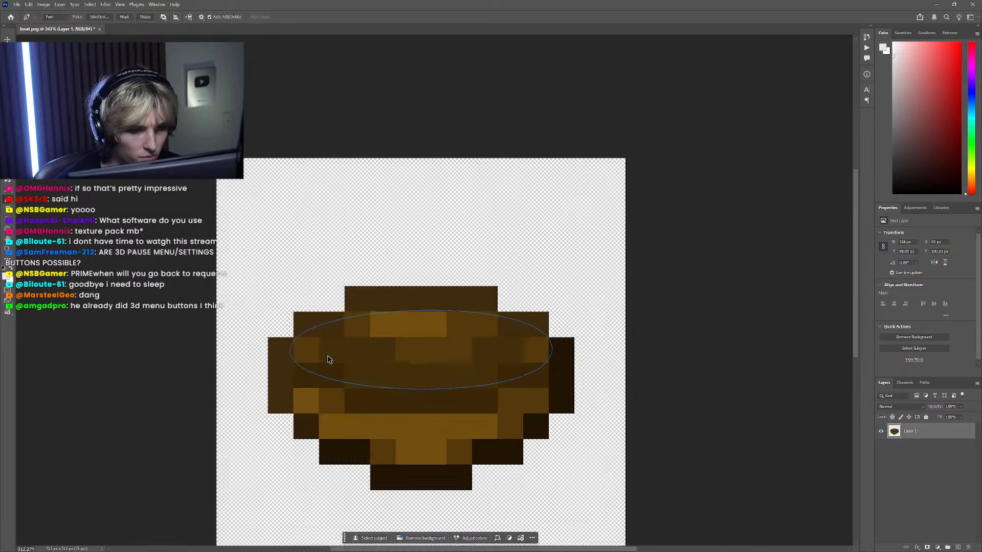
Step: Convert the elliptical path into a new selection
scroll(434, 351, "up", 1)
right_click(529, 356)
left_click(558, 384)
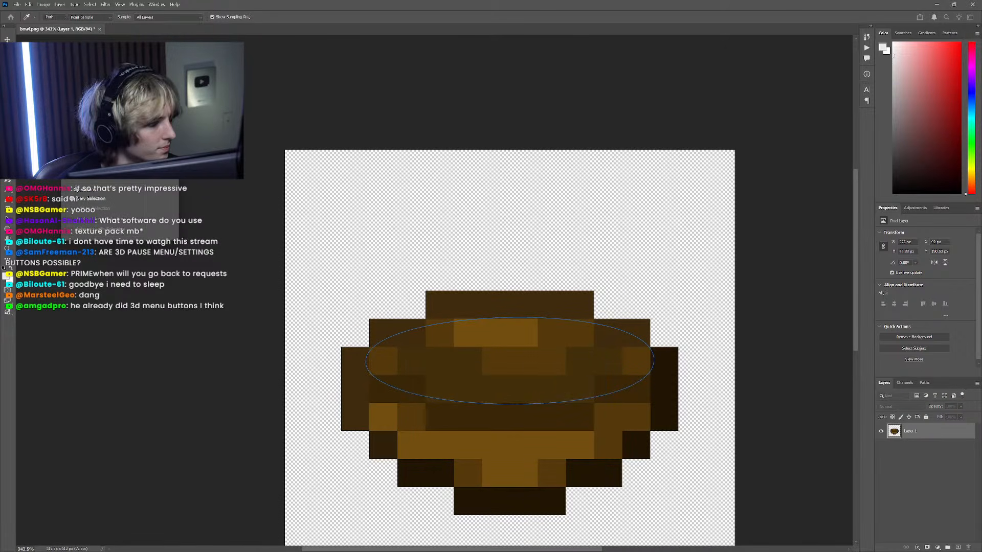
key("Return")
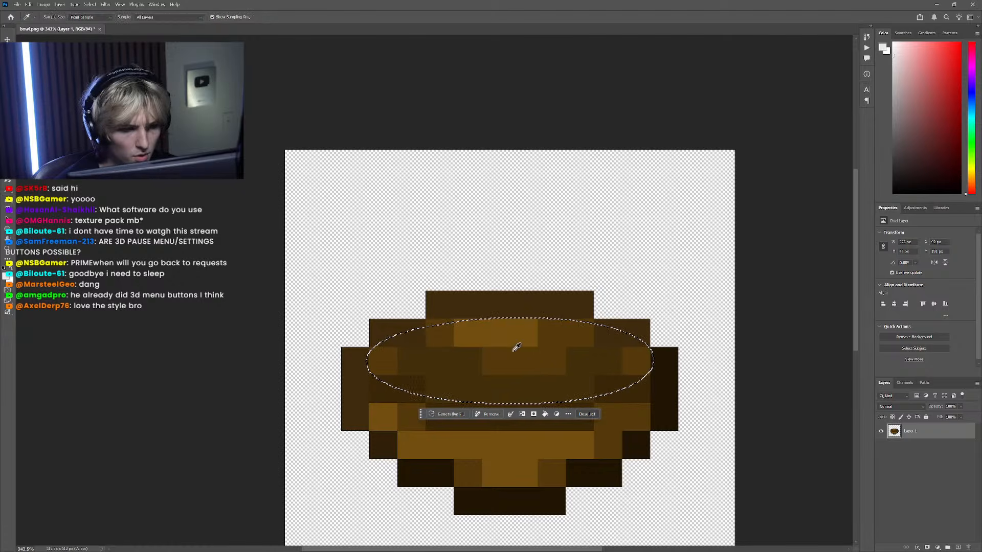
Step: Fill the elliptical selection with bright red on a new layer above the bowl, and deselect it
left_click(960, 74)
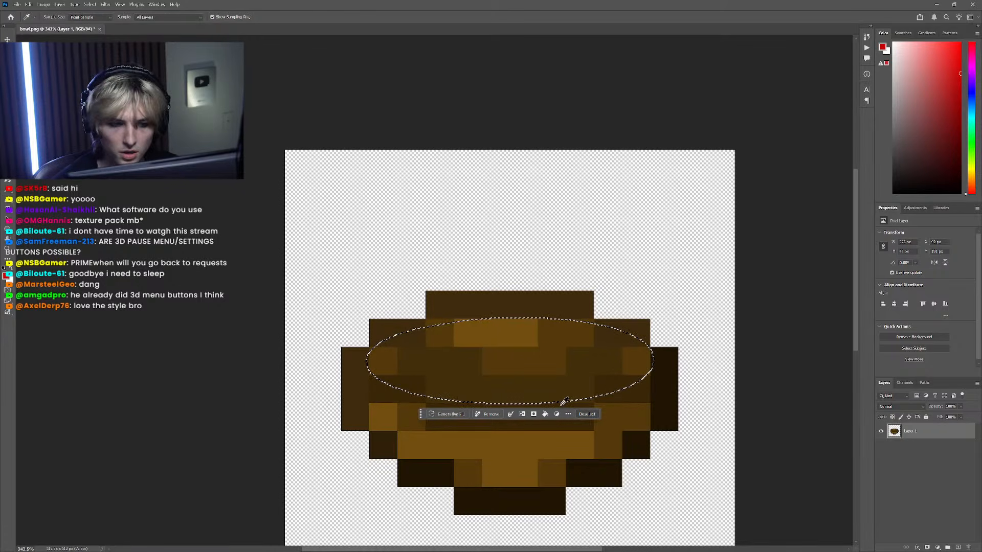
scroll(517, 372, "down", 4)
scroll(496, 350, "up", 2)
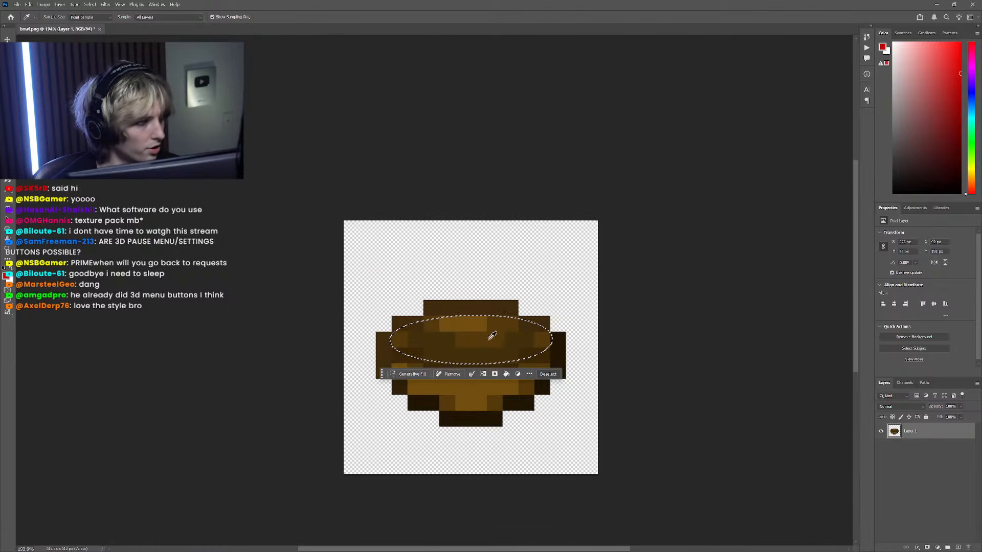
scroll(459, 331, "up", 2)
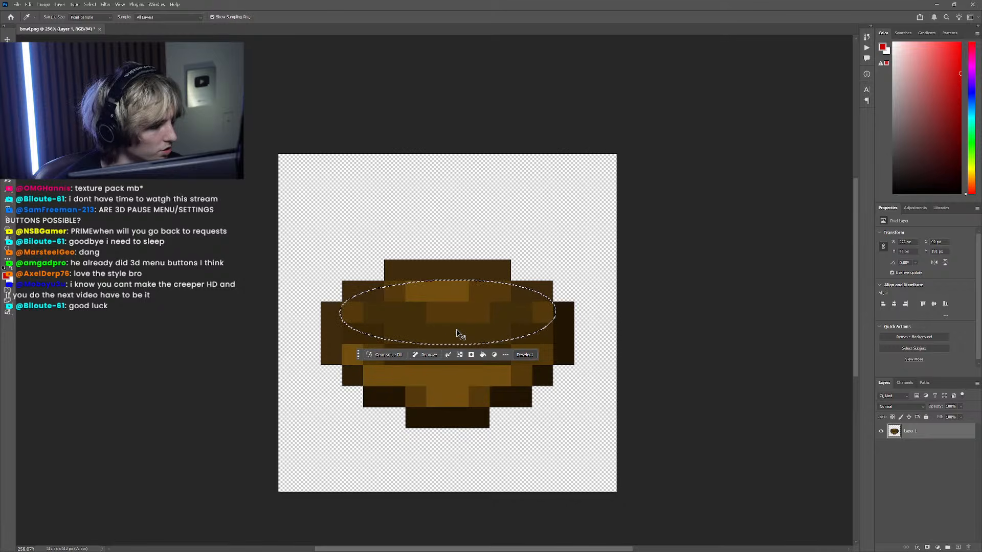
scroll(459, 333, "left", 3)
scroll(487, 326, "down", 2)
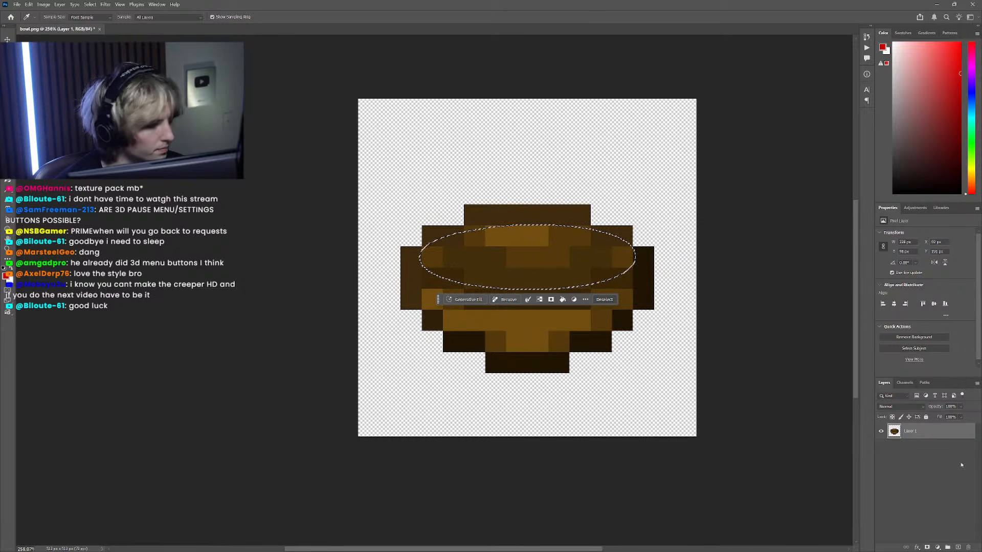
left_click(958, 547)
key("g")
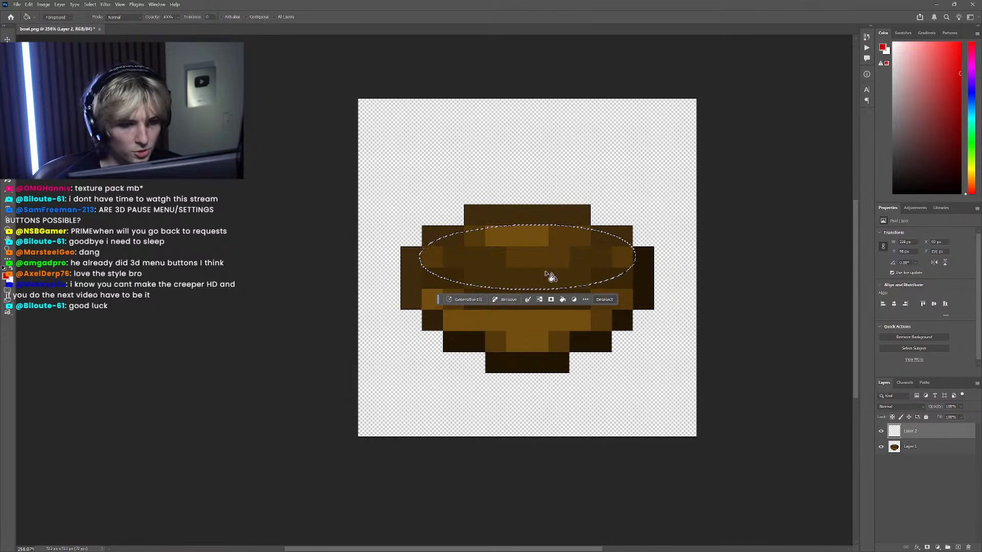
left_click(555, 278)
scroll(557, 271, "down", 5)
key("m")
key("ctrl+d")
scroll(489, 264, "up", 5)
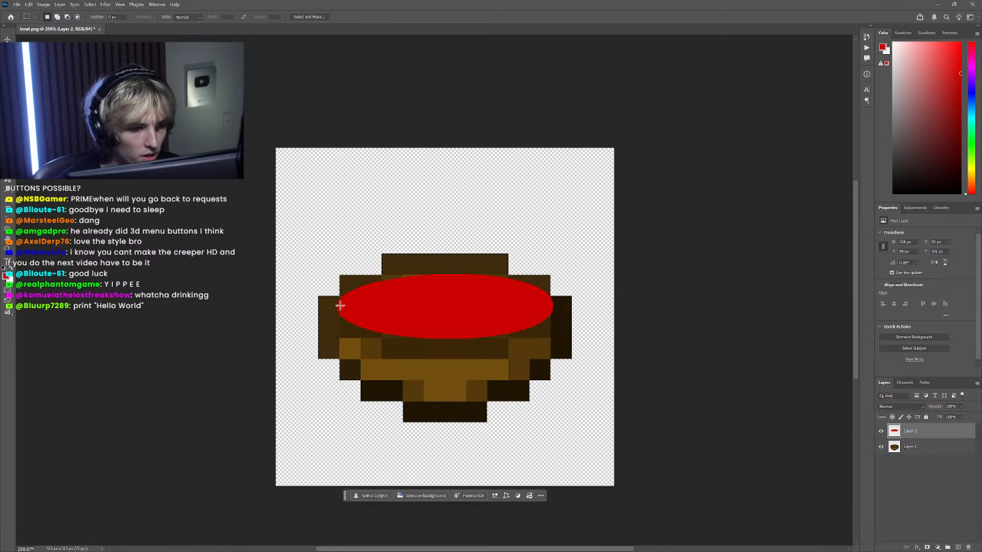
Step: Add a black outside stroke around the red ellipse to form the bowl's thick rim
scroll(416, 333, "up", 2)
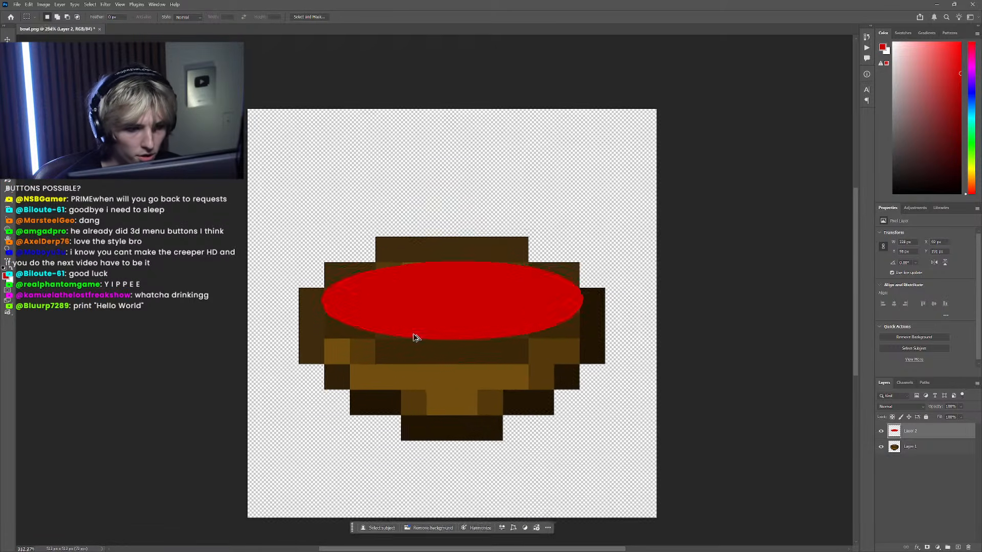
left_click(917, 549)
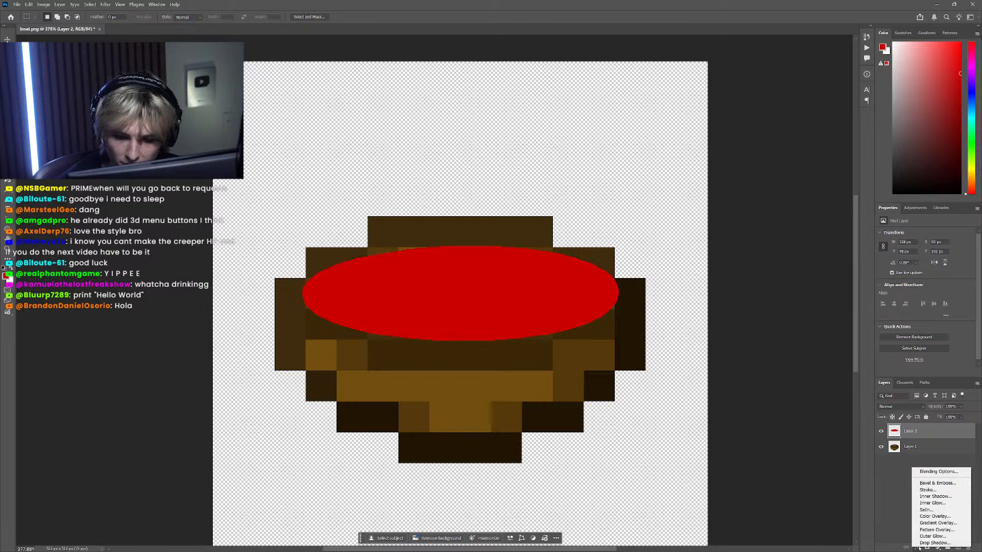
left_click(936, 490)
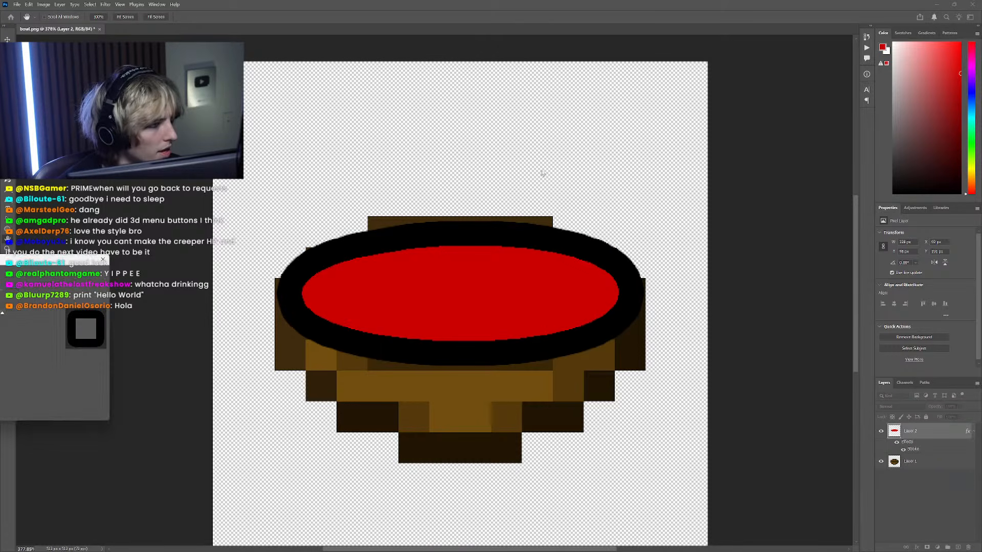
left_click_drag(544, 215, 515, 201)
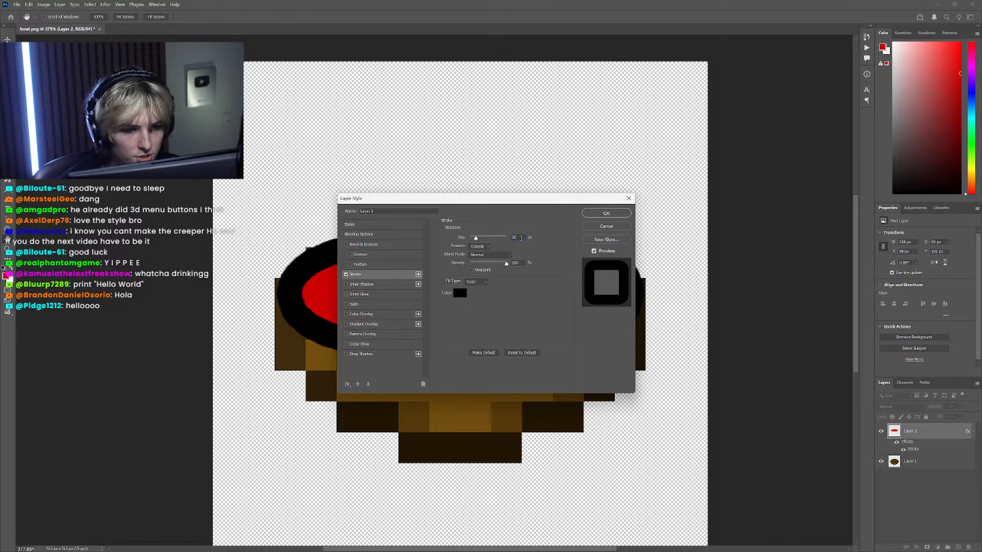
left_click(609, 214)
scroll(530, 285, "down", 4)
scroll(557, 272, "up", 3)
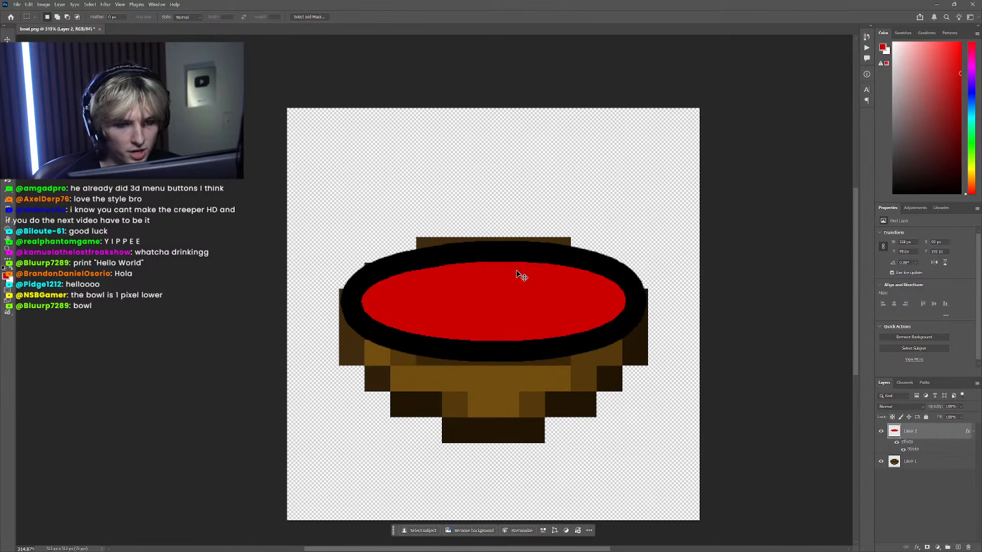
Step: Rasterize the red ellipse's layer style and sample the rim's black as the foreground colour
right_click(522, 255)
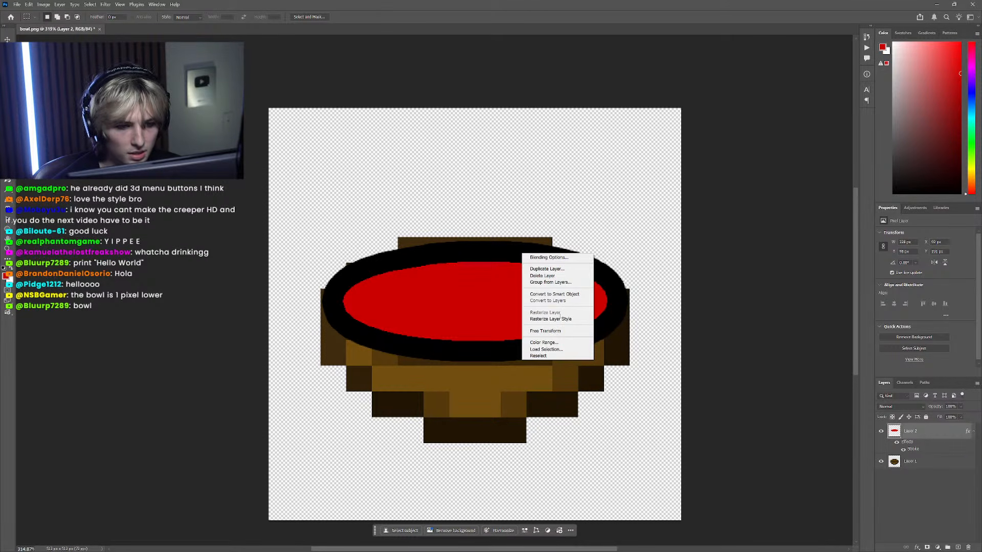
left_click(562, 318)
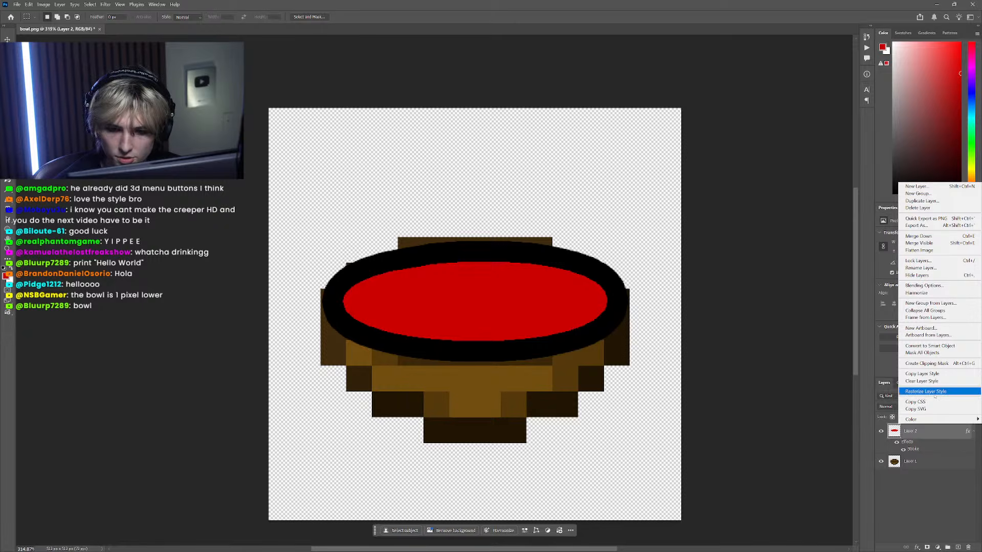
key("i")
left_click(524, 253)
key("g")
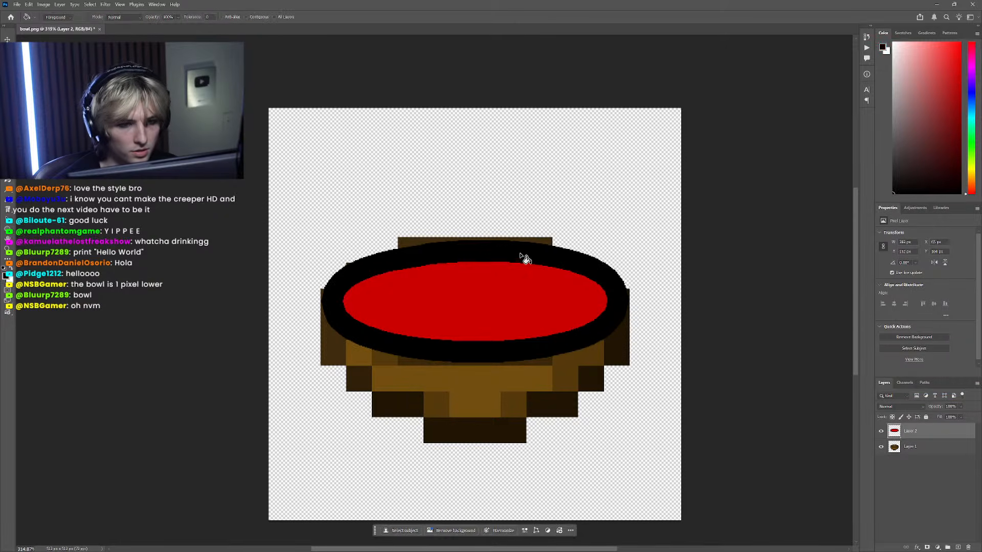
Step: Toggle the new ellipse layer and the original bowl layer to compare the smooth rim with the pixel texture
scroll(515, 304, "down", 5)
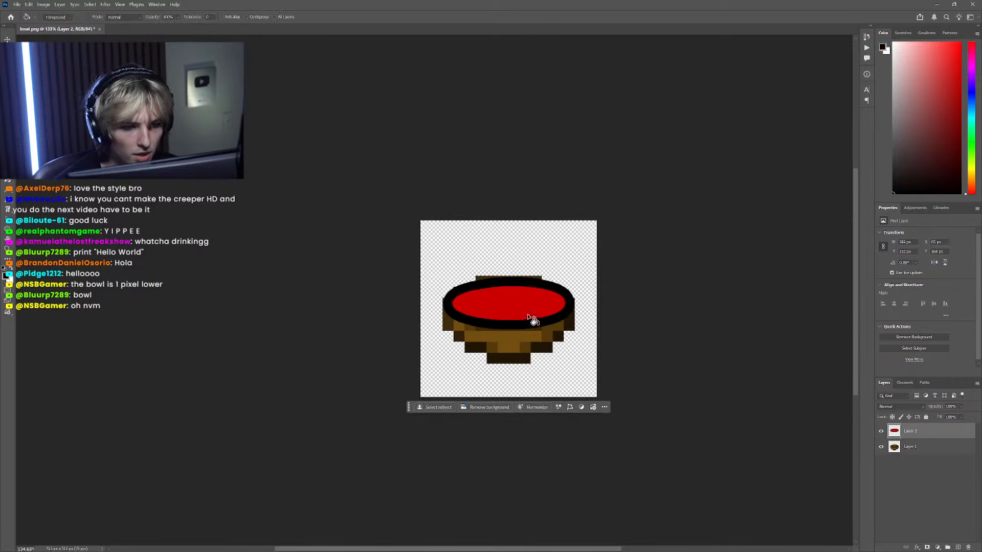
left_click(882, 431)
left_click(881, 431)
left_click(881, 446)
scroll(527, 309, "up", 5)
scroll(526, 309, "down", 3)
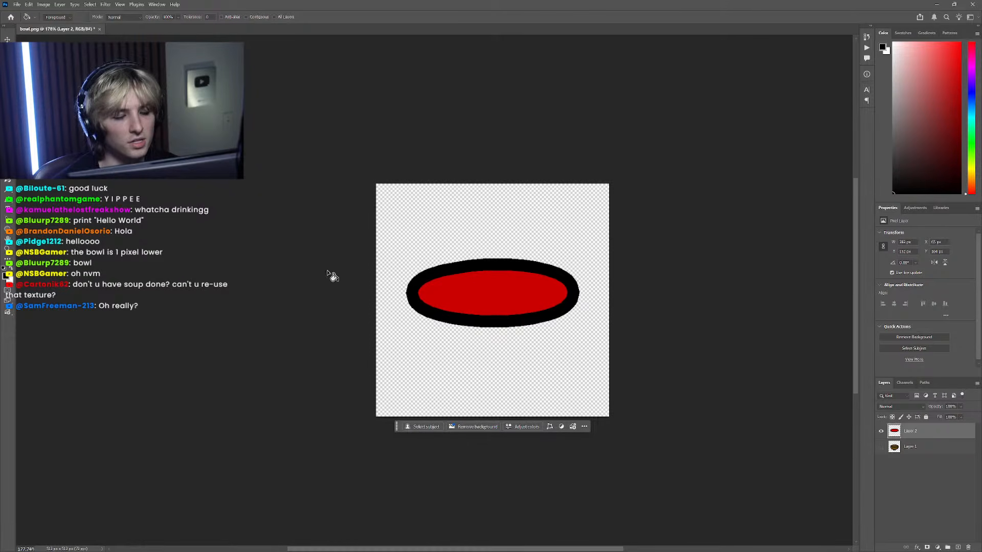
scroll(461, 313, "up", 3)
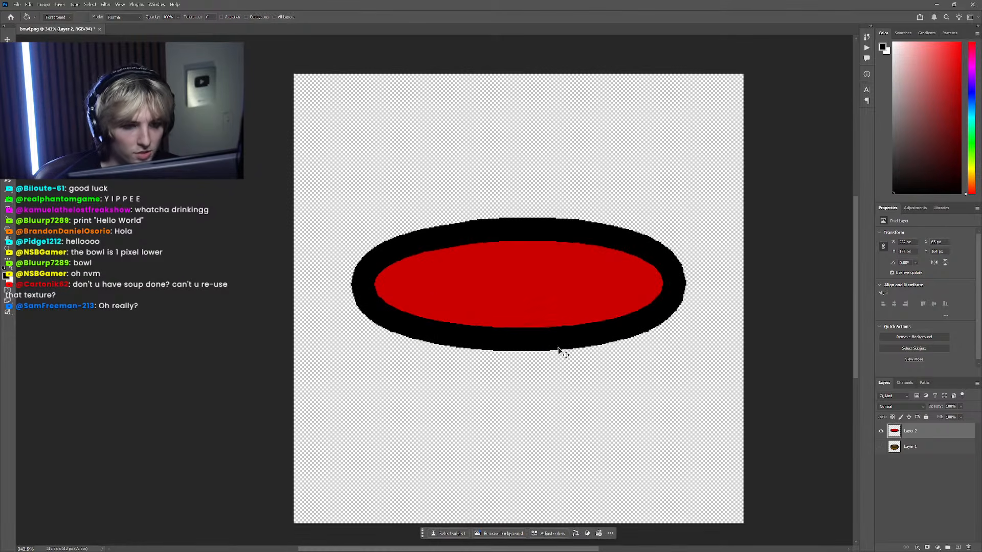
left_click(882, 446)
left_click(881, 432)
left_click(881, 431)
scroll(537, 366, "up", 2)
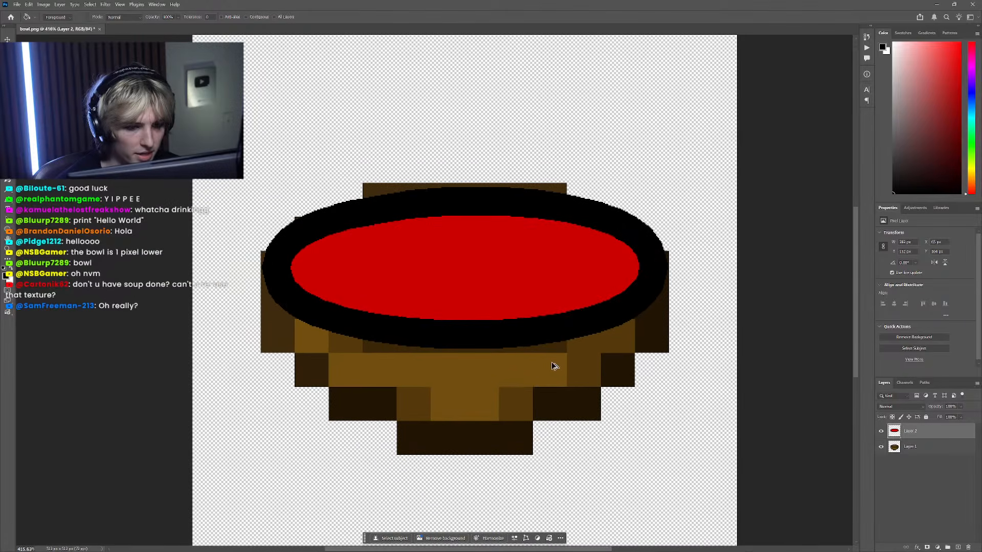
Step: Draw a closed half-bowl path with the Pen tool below the rim, about 327 px wide and 119 px high, with a curved bottom
key("p")
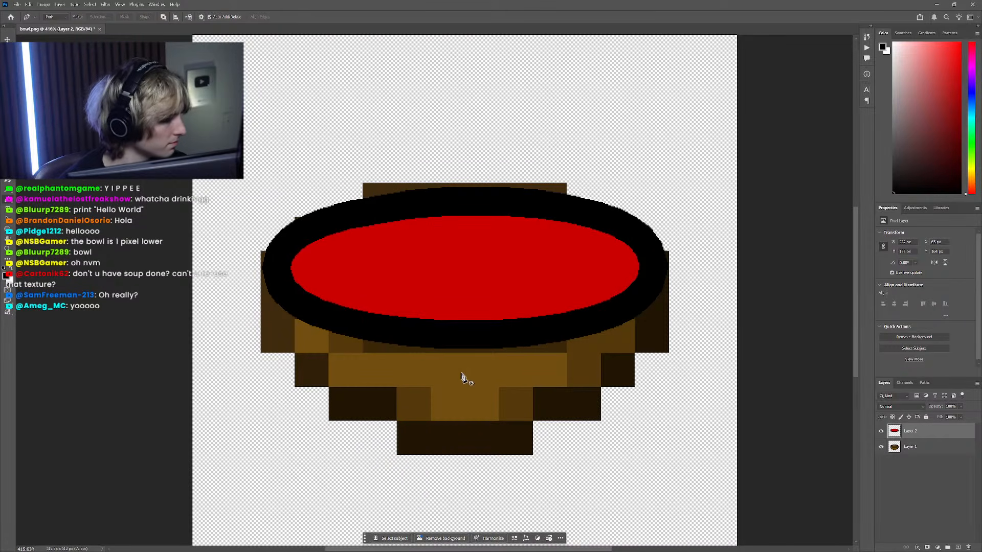
scroll(462, 378, "down", 2)
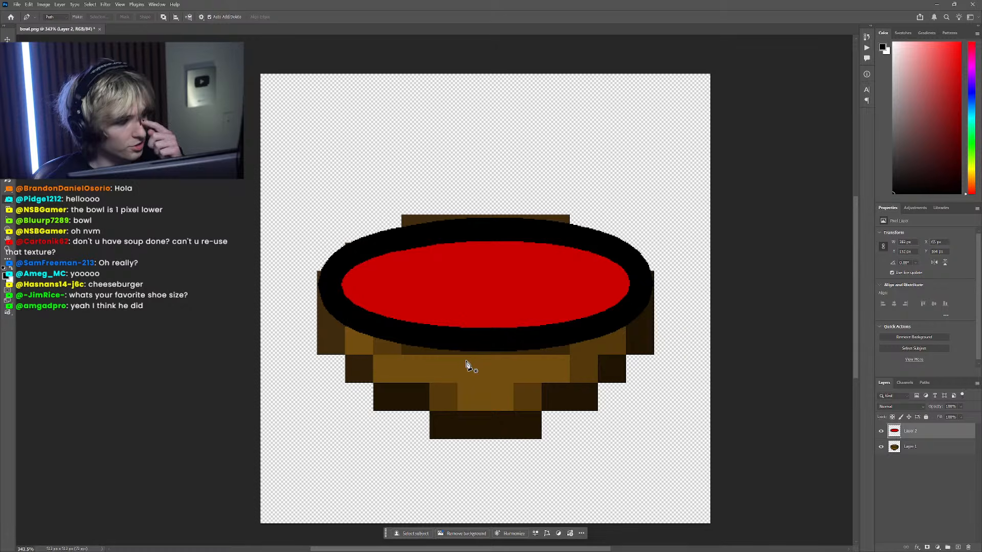
scroll(489, 417, "up", 3)
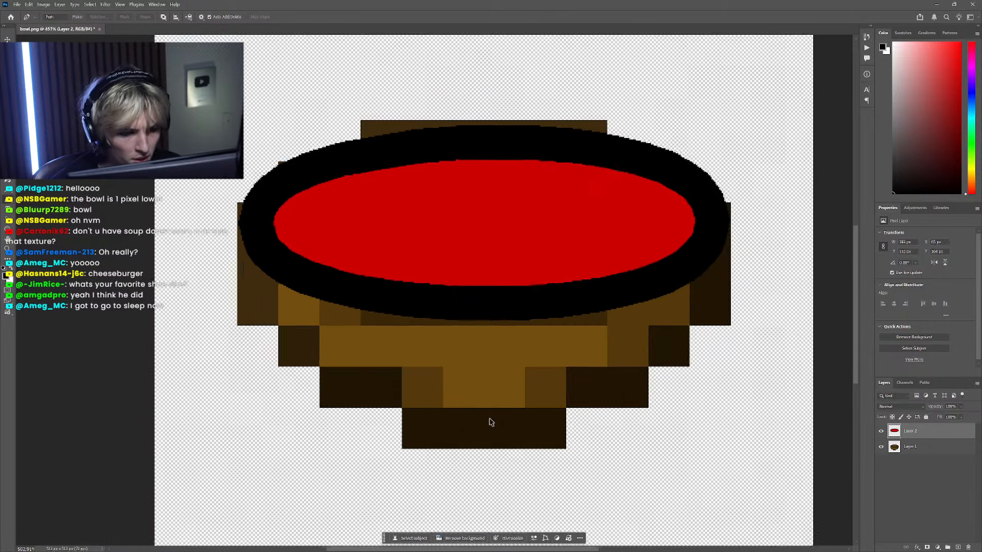
left_click(717, 243)
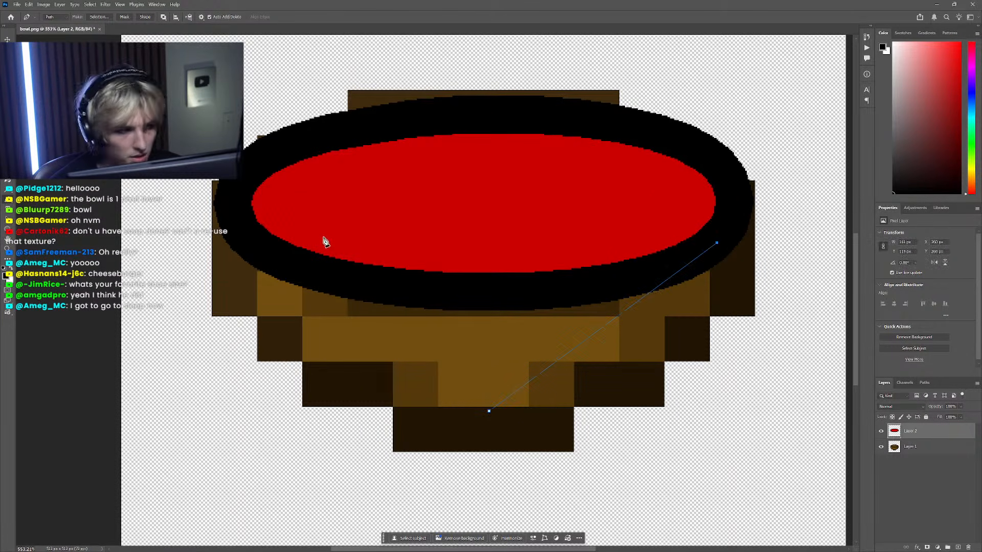
left_click(255, 238)
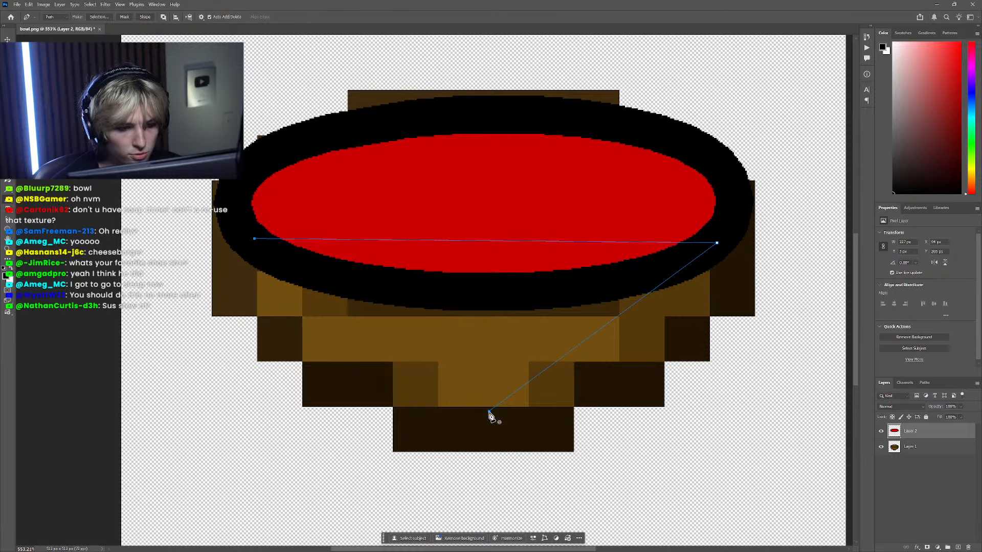
left_click_drag(489, 411, 715, 403)
left_click(652, 314, "ctrl")
left_click_drag(346, 279, 255, 243)
left_click(717, 243)
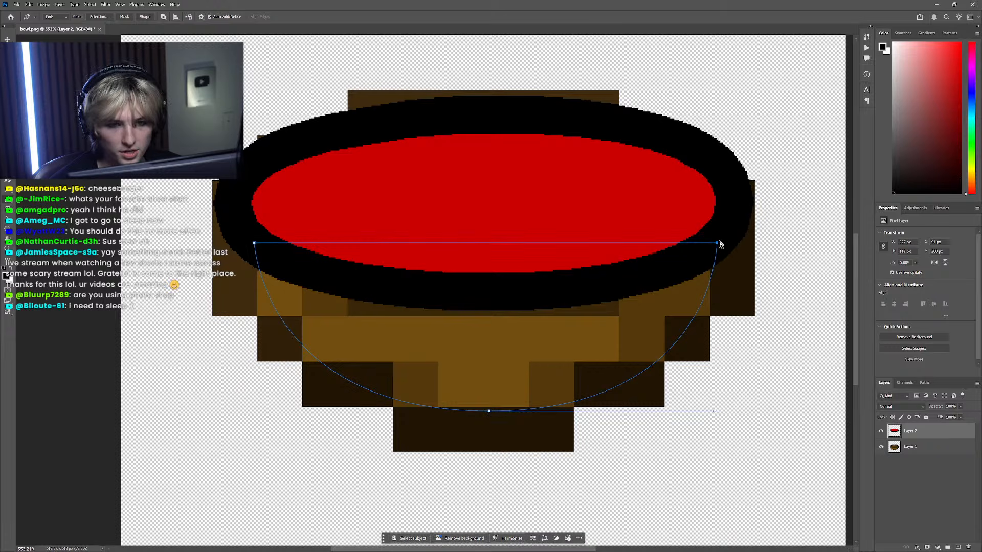
Step: Fine-tune the half-bowl path's anchors to level its straight top edge and make it about 117 px high
left_click_drag(718, 244, 717, 242)
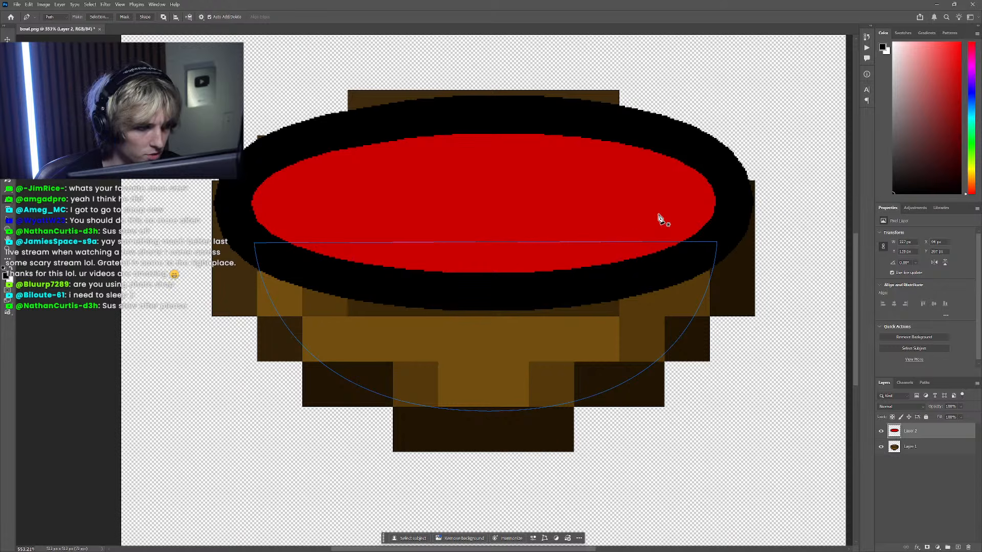
left_click(256, 248)
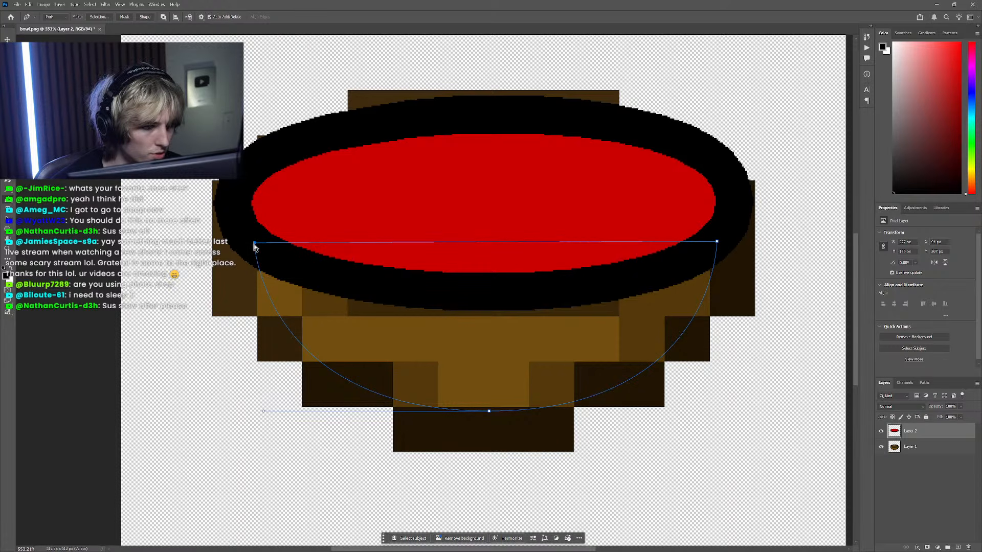
left_click(240, 219, "ctrl")
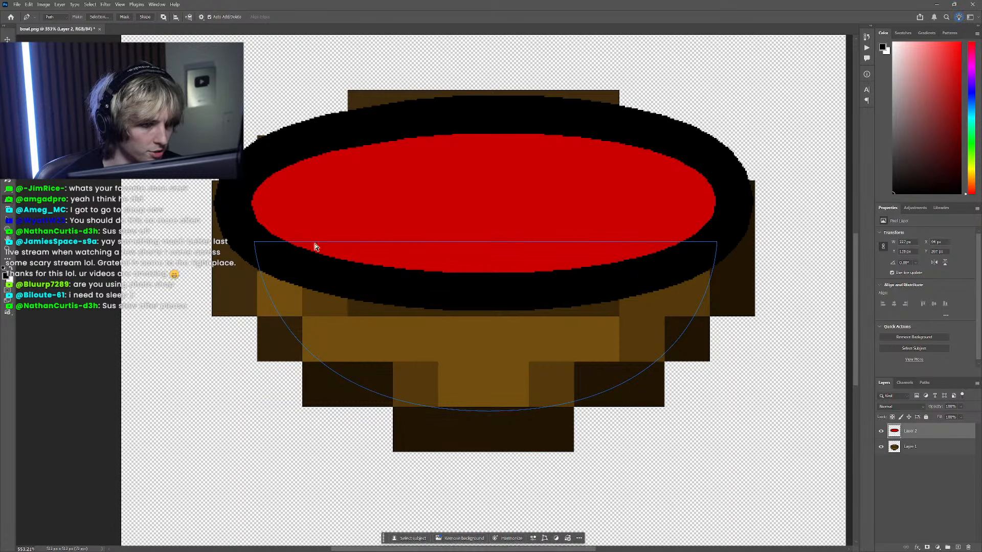
scroll(430, 264, "down", 4)
scroll(572, 257, "up", 6)
left_click(555, 251, "ctrl")
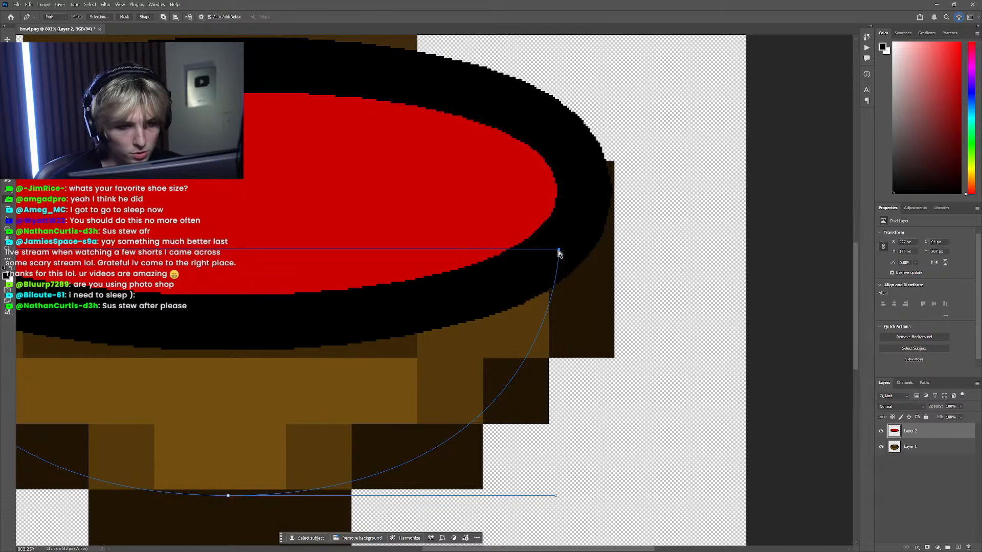
scroll(532, 233, "down", 5)
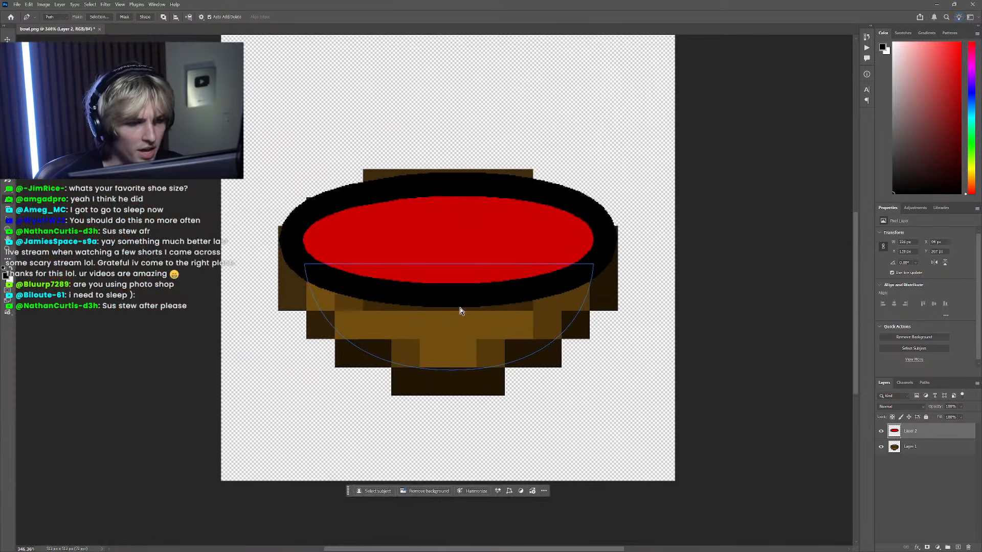
scroll(456, 307, "up", 5)
left_click_drag(486, 355, 486, 350)
scroll(485, 328, "down", 3)
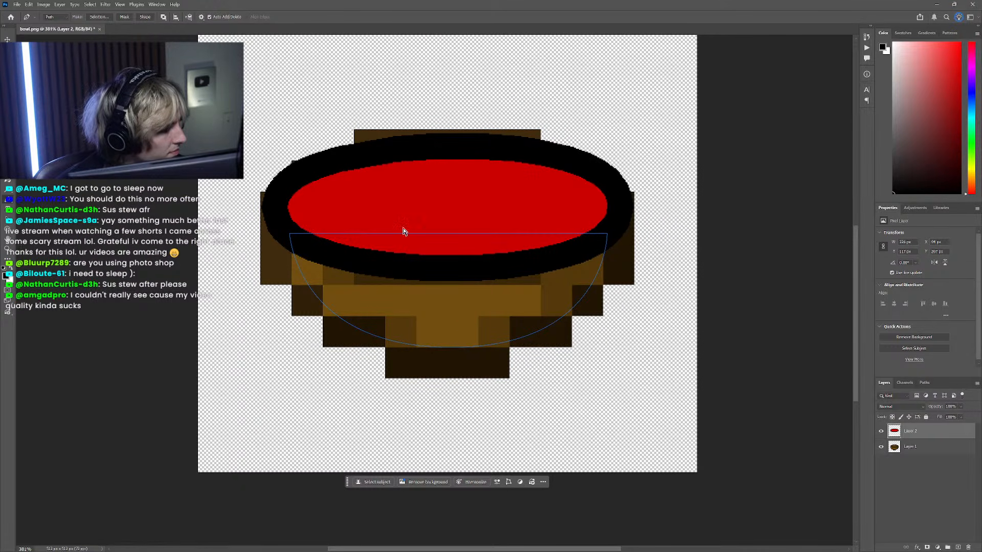
Step: Convert the half-bowl path into a selection
scroll(413, 295, "down", 3)
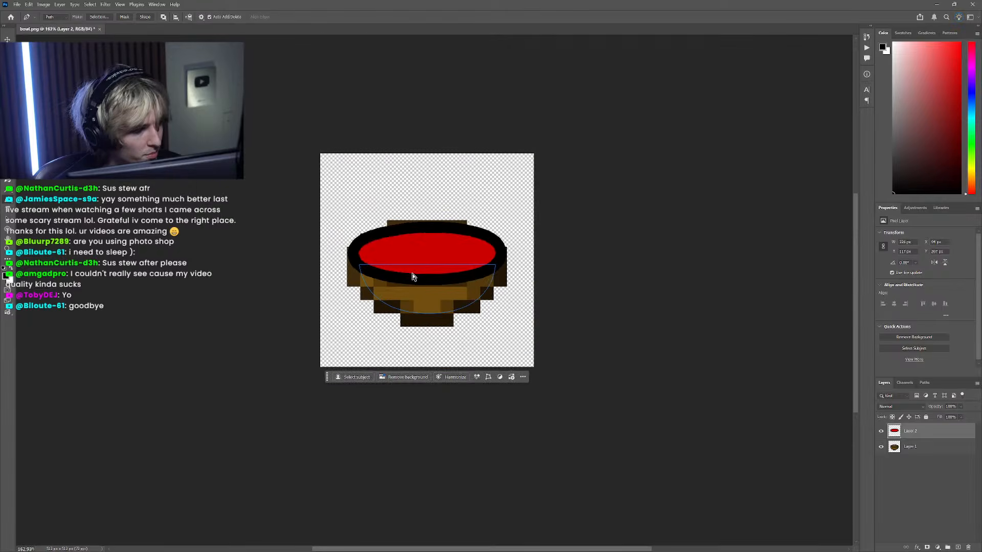
scroll(431, 274, "up", 6)
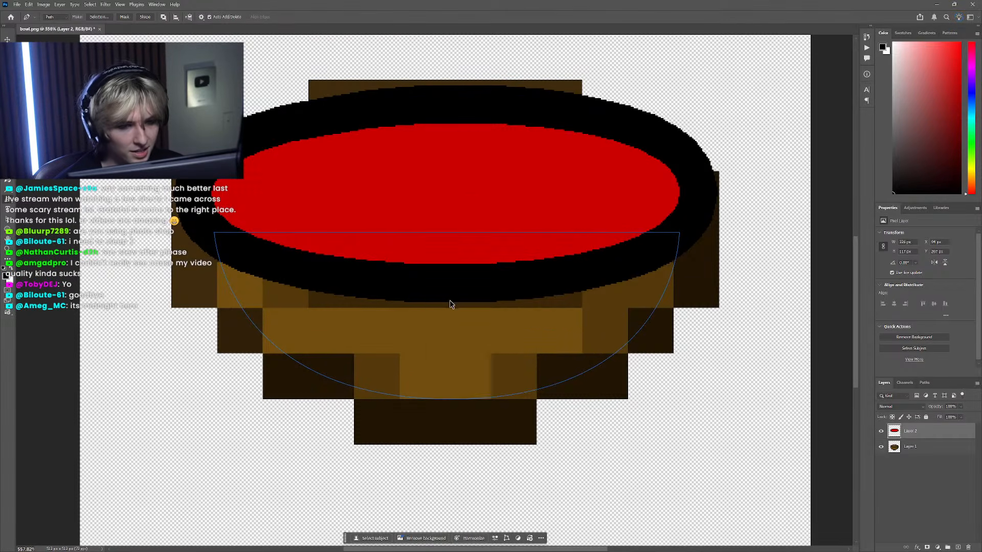
right_click(427, 310)
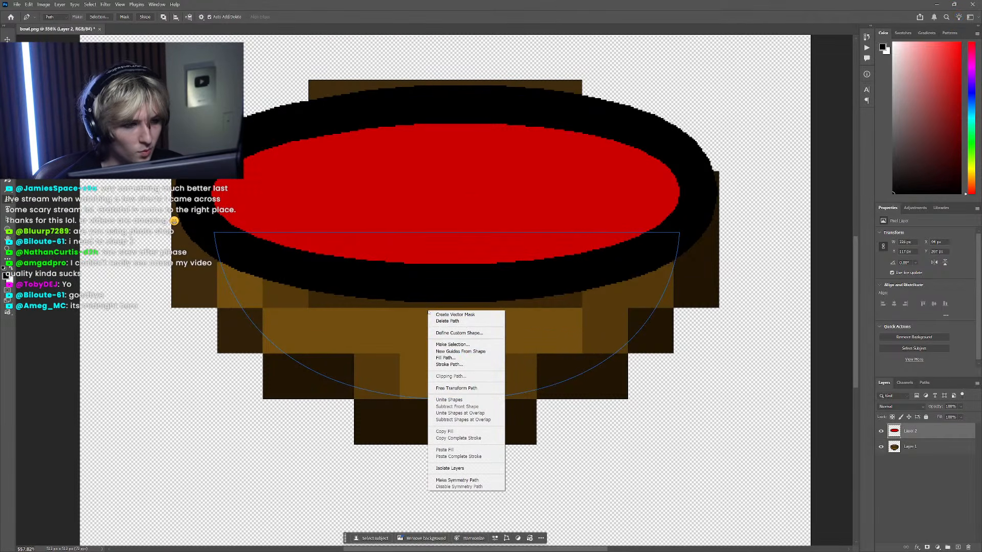
left_click(456, 344)
key("Return")
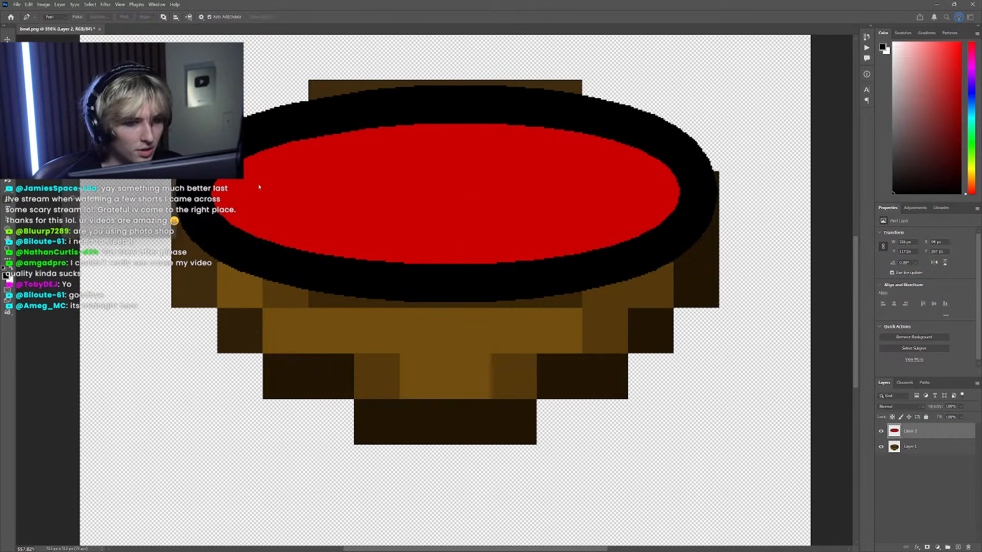
Step: Fill the half-bowl selection below the black rim with salmon pink on the same layer, and deselect it
scroll(448, 246, "down", 4)
scroll(458, 295, "up", 4)
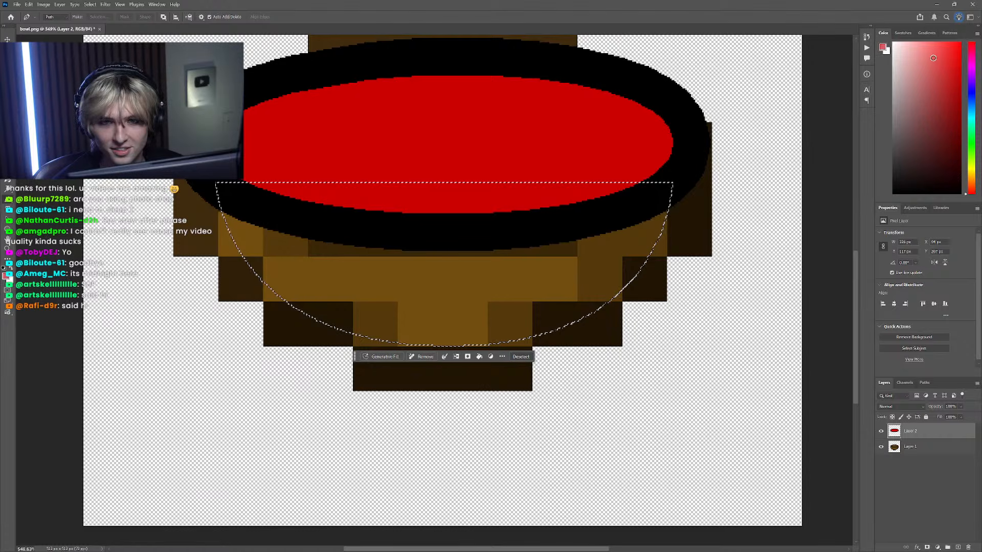
scroll(419, 278, "down", 2)
scroll(458, 266, "up", 4)
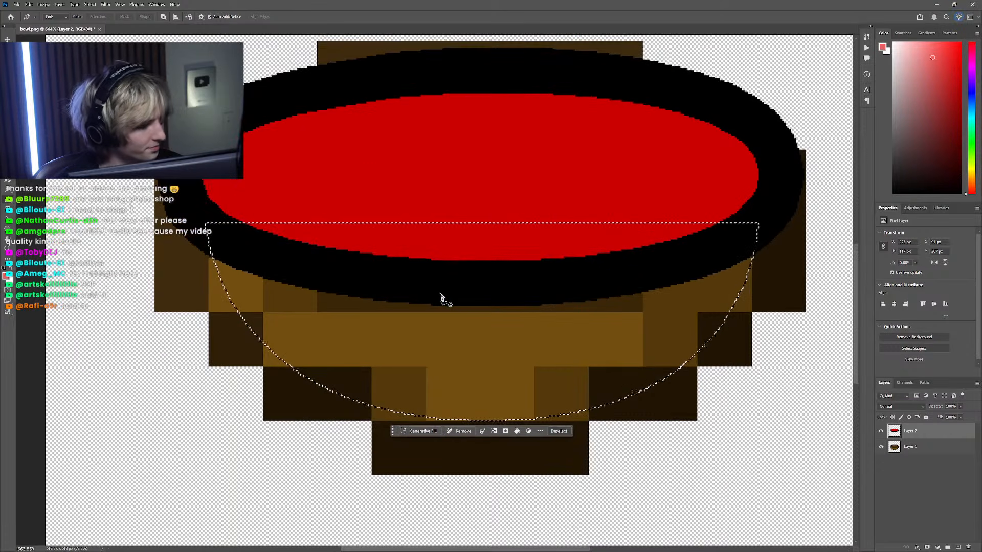
key("g")
left_click(431, 324)
scroll(393, 318, "down", 1)
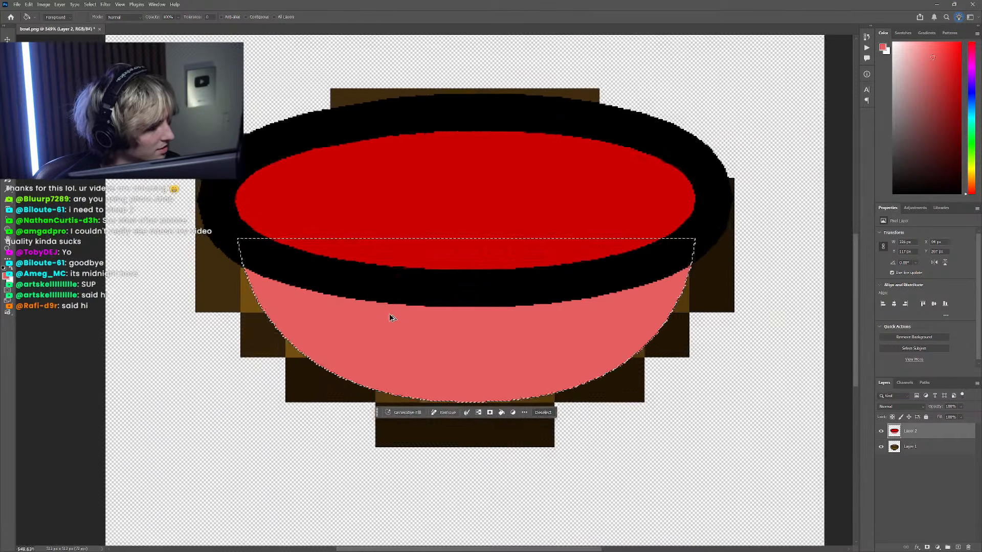
scroll(392, 317, "down", 3)
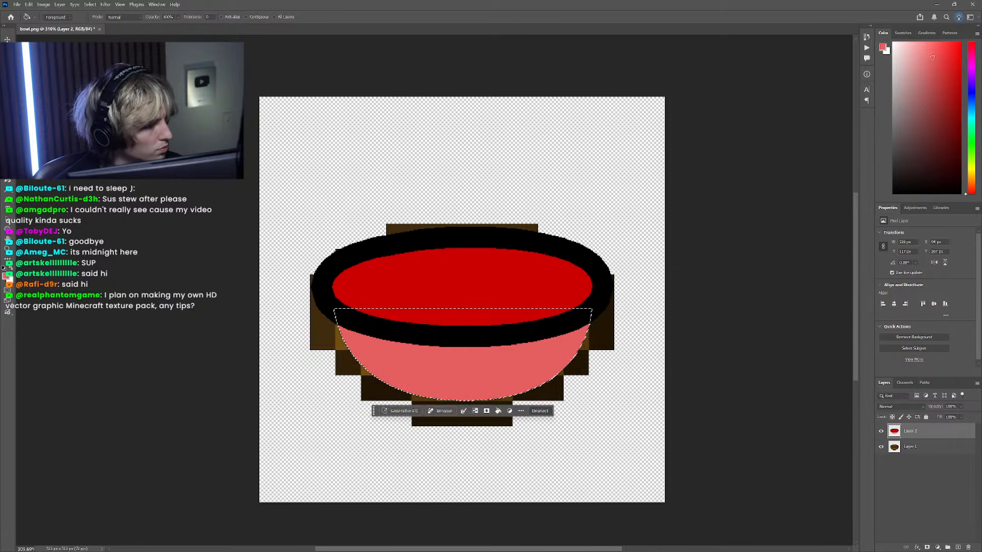
key("m")
key("ctrl+d")
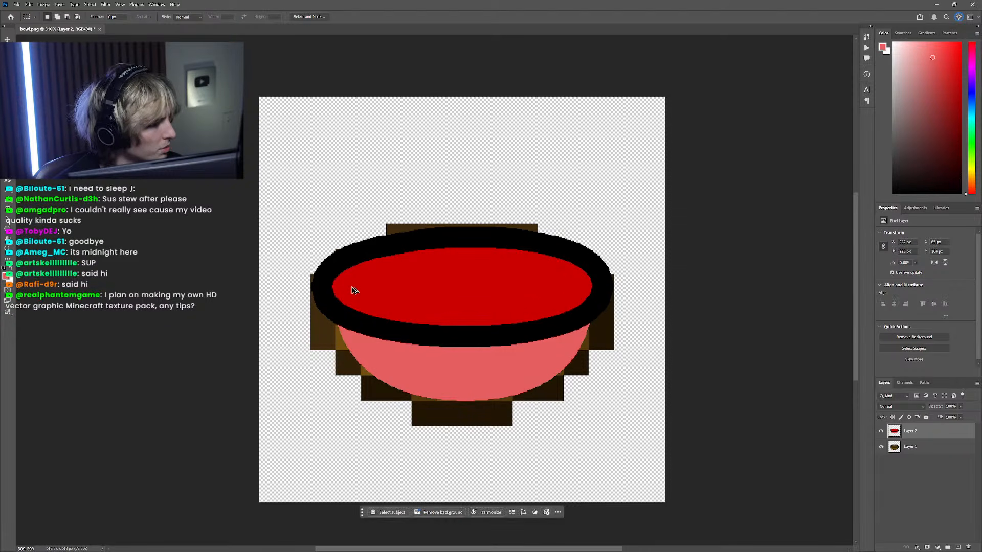
Step: Try cutting the salmon pink bowl body to its own layer below the rim and previewing a black outside Stroke on it
scroll(357, 289, "down", 2)
scroll(445, 320, "up", 2)
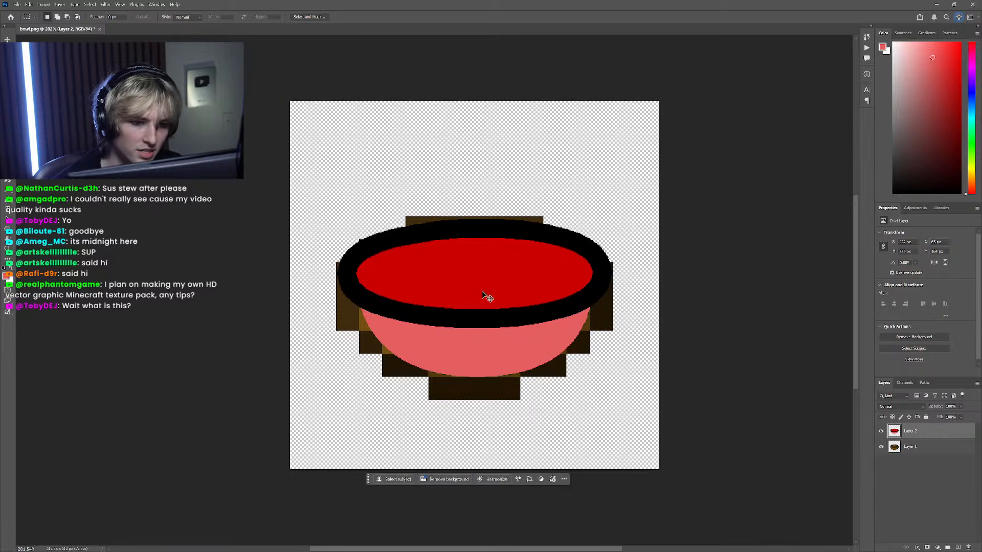
scroll(483, 296, "up", 3)
key("w")
left_click(398, 399)
right_click(414, 391)
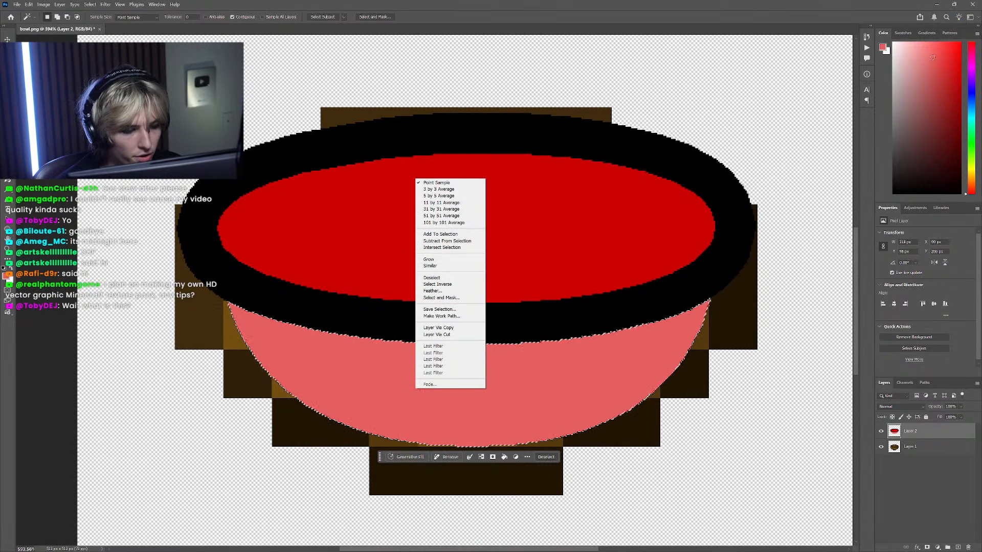
left_click(462, 335)
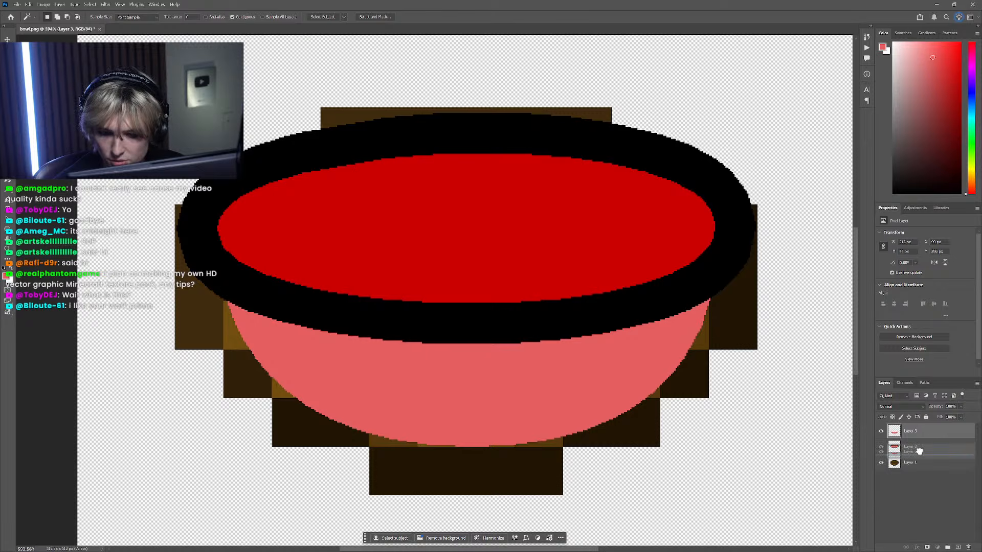
left_click(917, 547)
left_click(929, 491)
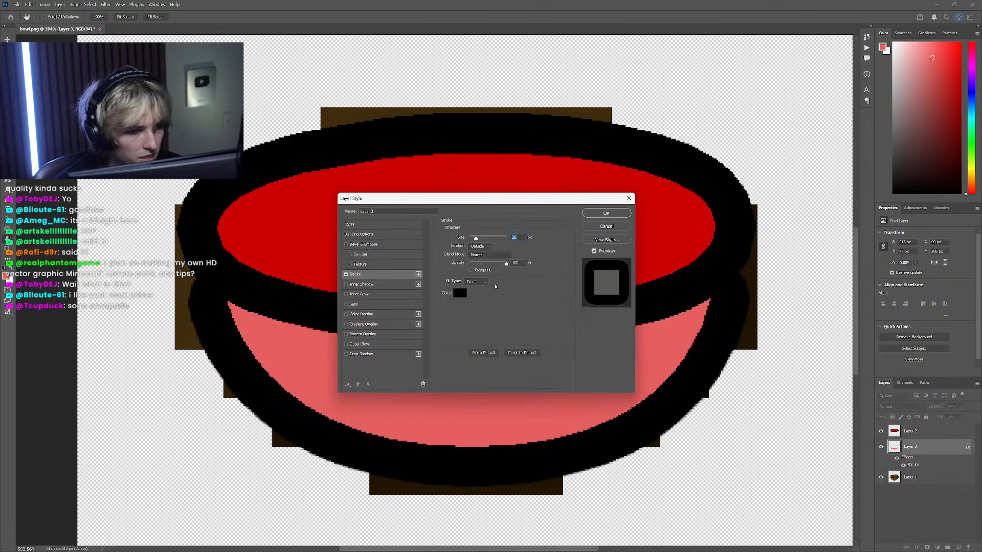
left_click(607, 226)
Step: Undo the layer cut, the pink fill and the selection to return to the half-bowl path
key("ctrl+z")
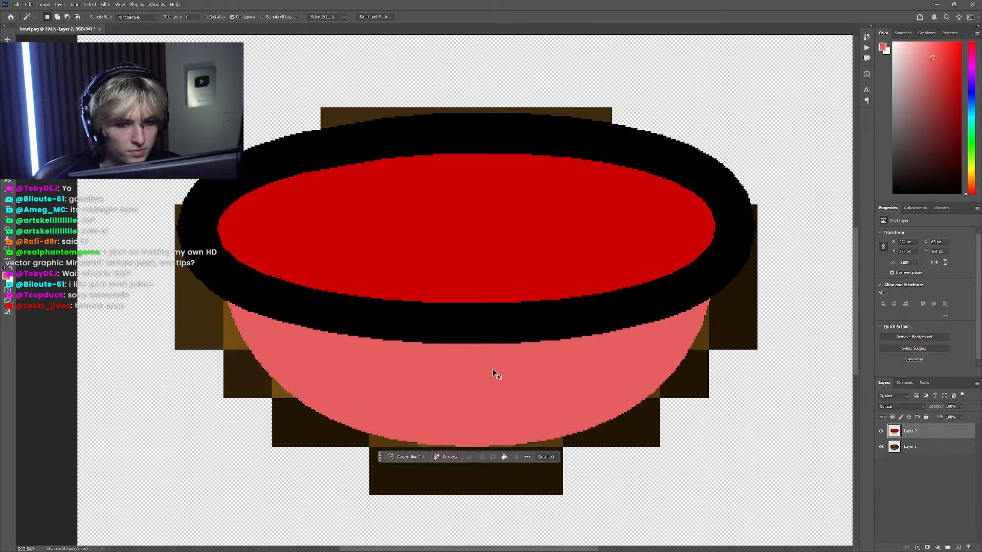
key("ctrl+z")
key("ctrl+z")
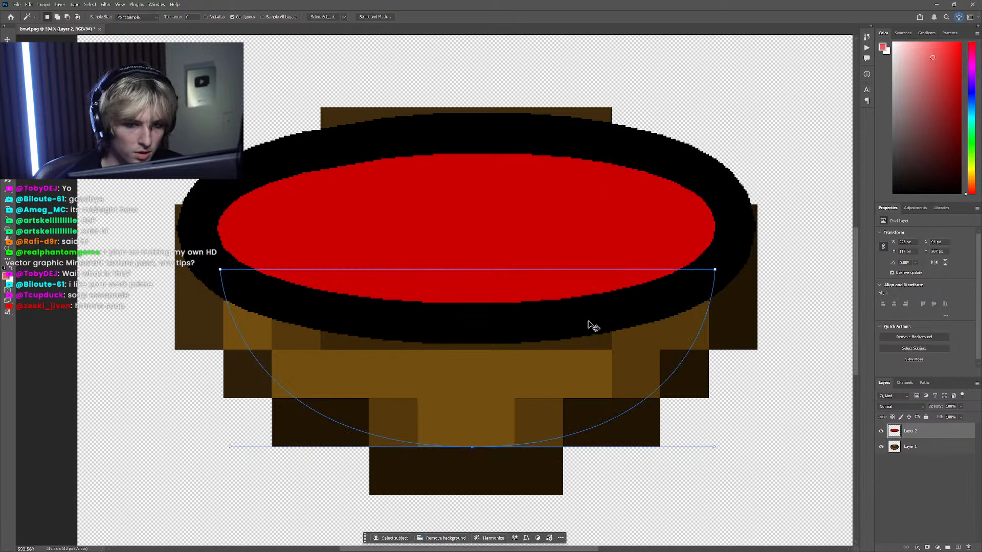
Step: Raise the half-bowl path's two upper anchors to the ends of the red opening, making the path about 328 px wide and 146 px high
key("p")
left_click_drag(225, 270, 218, 228)
left_click_drag(732, 289, 706, 254)
left_click_drag(715, 269, 717, 228)
left_click(670, 208, "ctrl")
scroll(585, 324, "down", 4)
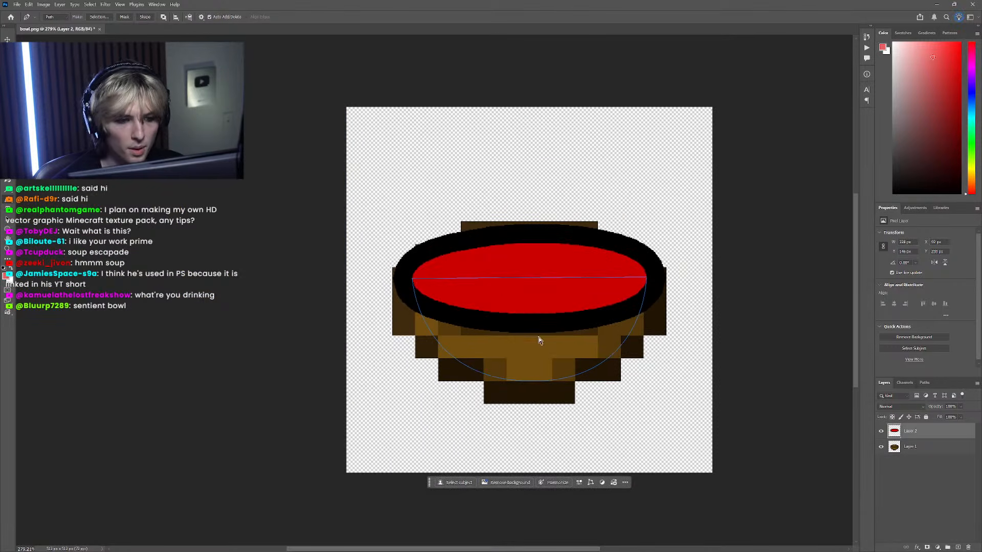
left_click(881, 447)
left_click(881, 447)
scroll(552, 314, "up", 3)
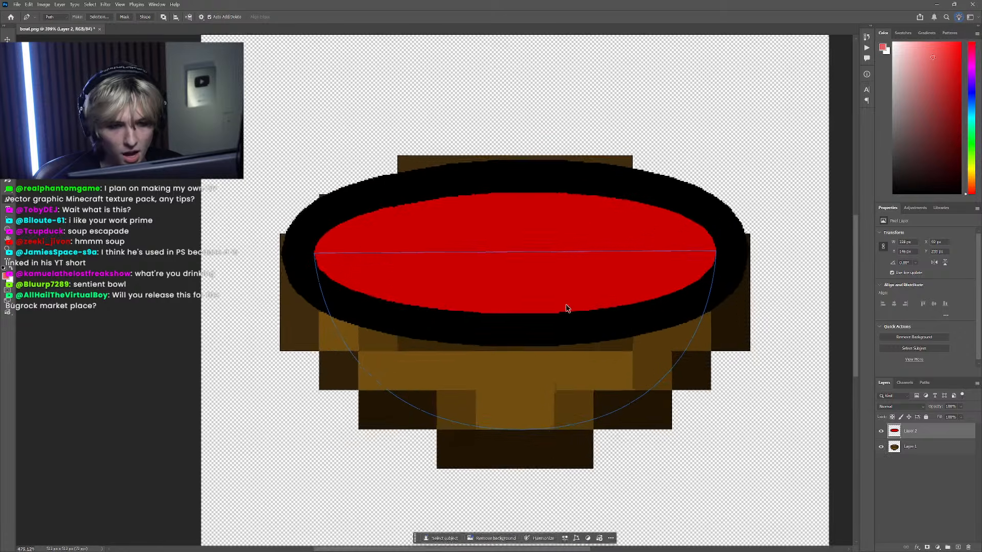
Step: Lengthen both direction handles of the path's bottom anchor horizontally to make the bowl's curve fuller
left_click_drag(550, 480, 463, 414)
left_click_drag(515, 442, 516, 443)
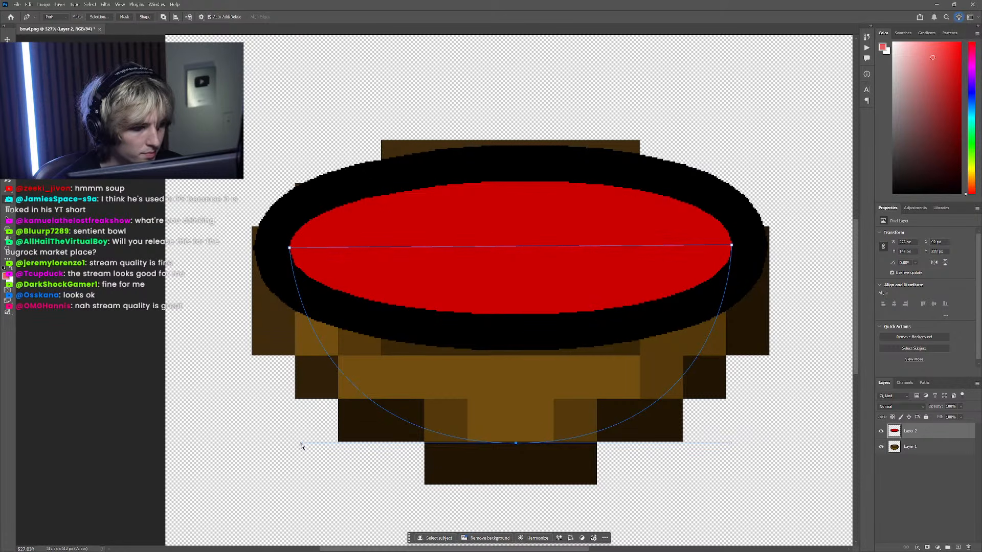
left_click_drag(301, 445, 267, 444)
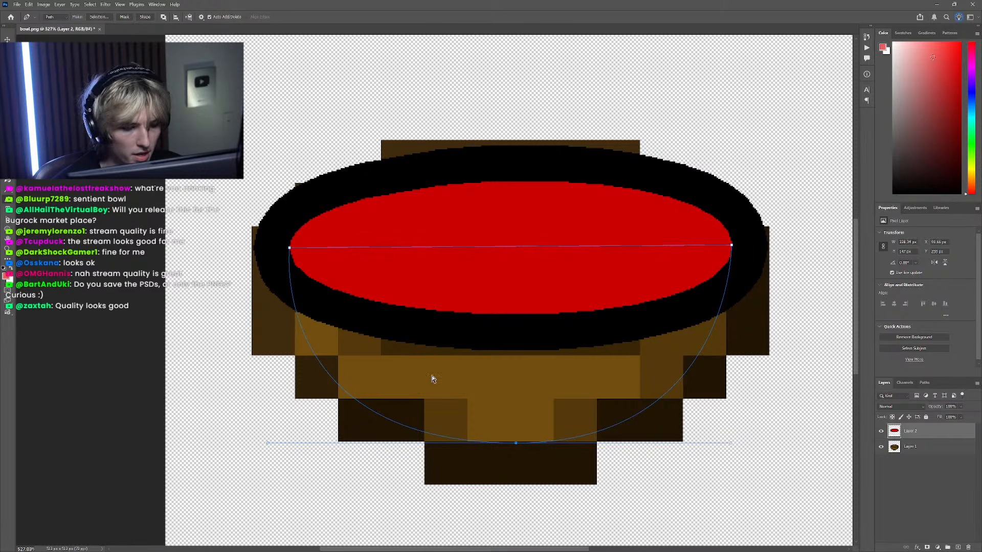
left_click_drag(731, 444, 758, 444)
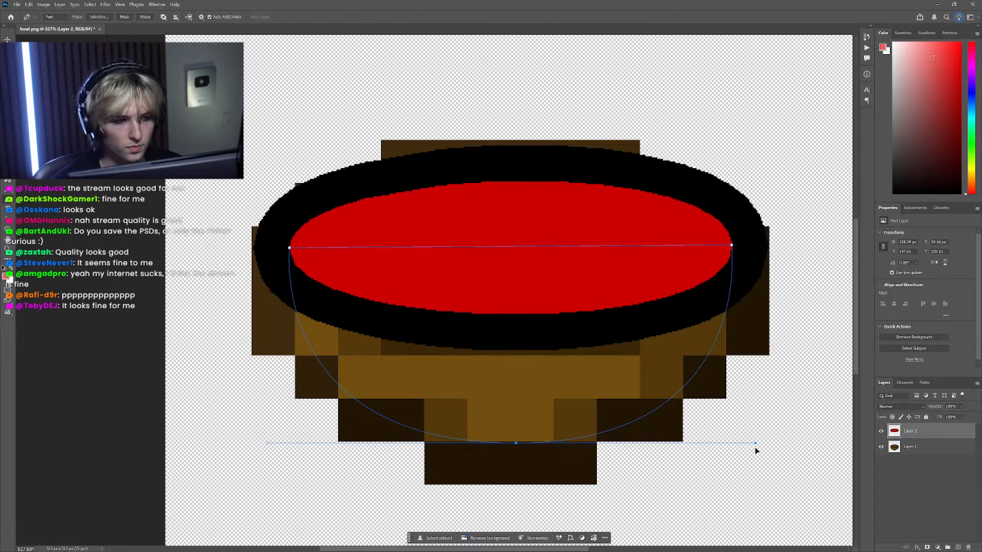
left_click(611, 379, "ctrl")
scroll(503, 408, "down", 4)
scroll(441, 387, "right", 1)
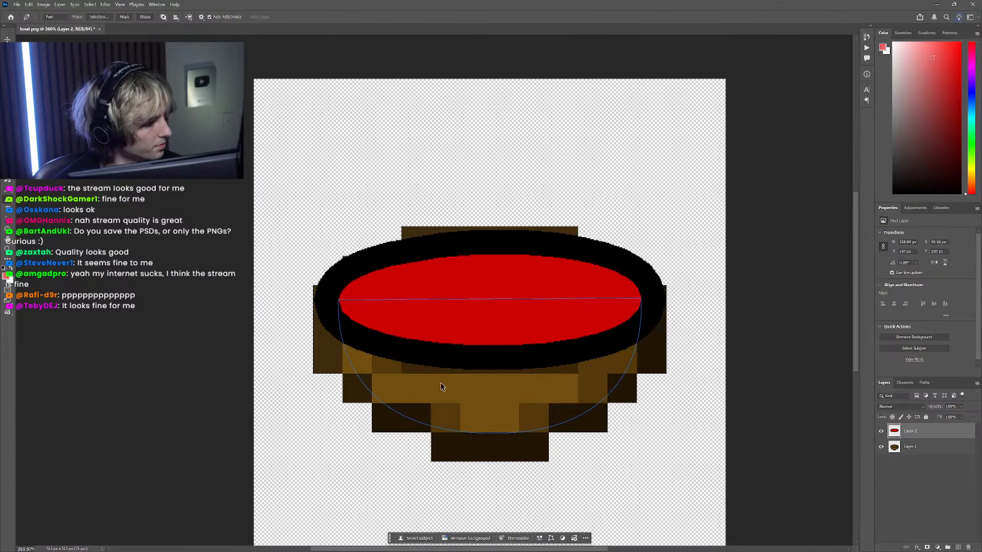
scroll(440, 382, "up", 6)
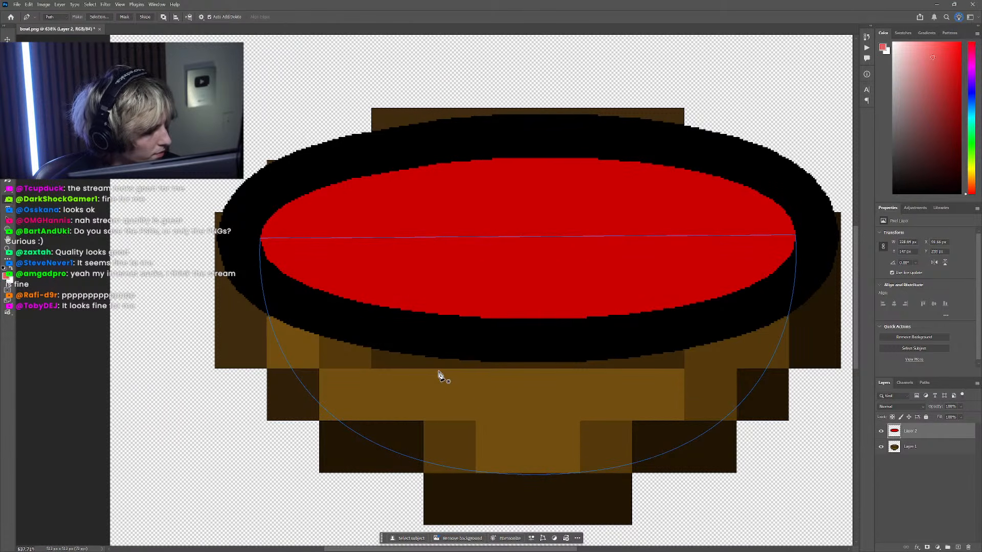
scroll(423, 412, "down", 3)
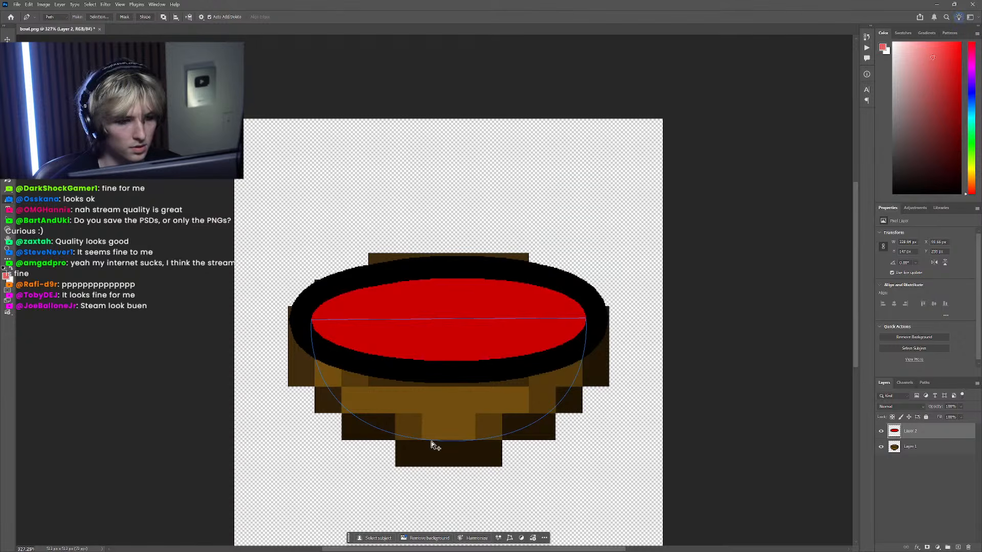
Step: Raise the path's bottom anchor slightly, making the path about 141 px high, and fine-tune its right direction handle
left_click(446, 447, "ctrl")
left_click_drag(452, 443, 452, 438)
scroll(444, 409, "down", 3)
scroll(439, 411, "up", 6)
scroll(491, 394, "down", 1)
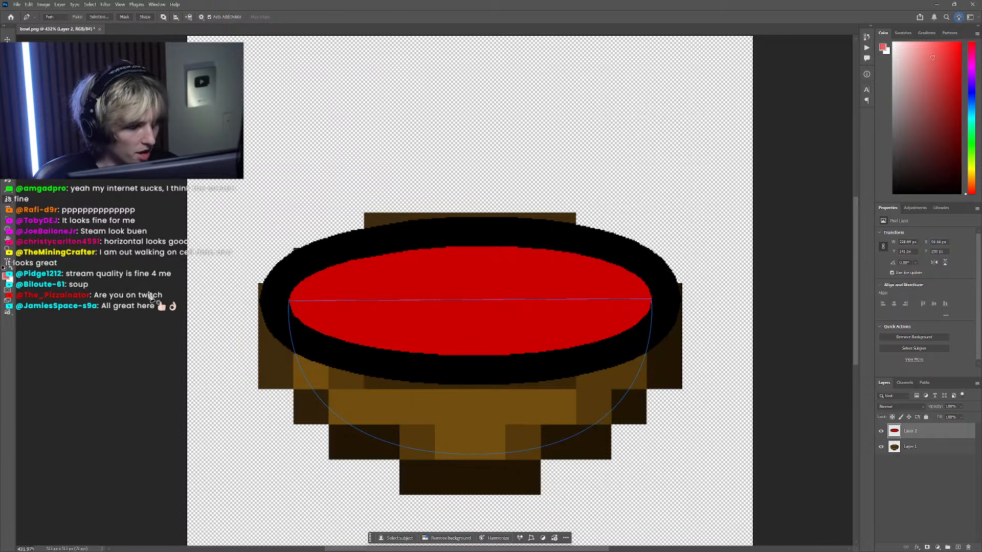
scroll(386, 354, "right", 2)
scroll(379, 350, "left", 2)
left_click_drag(623, 284, 665, 345)
left_click_drag(660, 458, 658, 457)
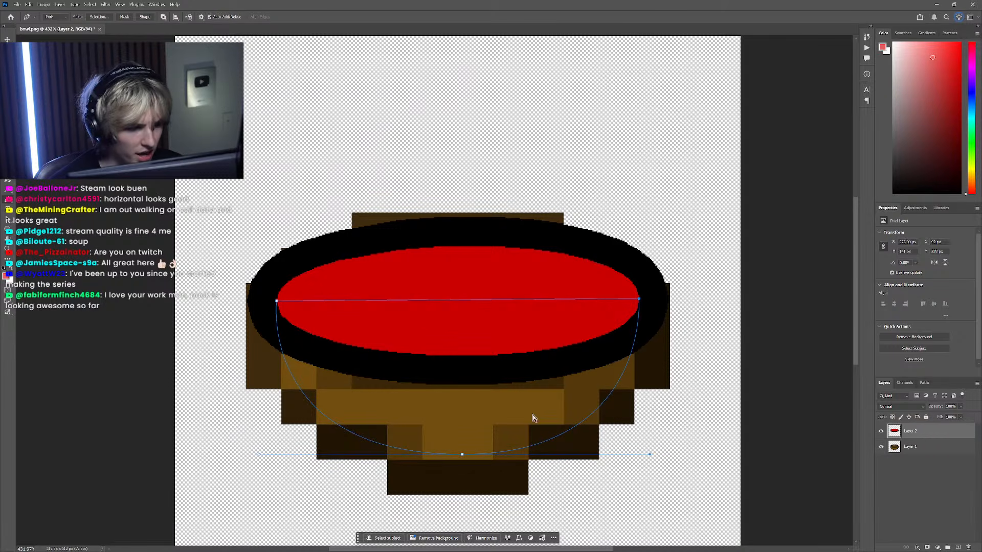
scroll(474, 397, "down", 2)
scroll(502, 397, "up", 3)
Step: Convert the adjusted half-bowl path into a selection
right_click(502, 392)
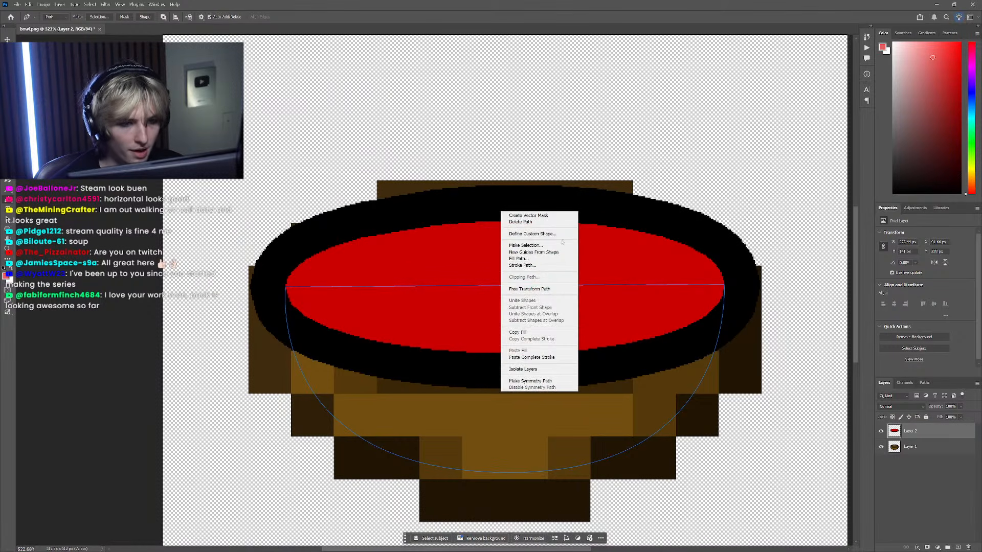
left_click(562, 245)
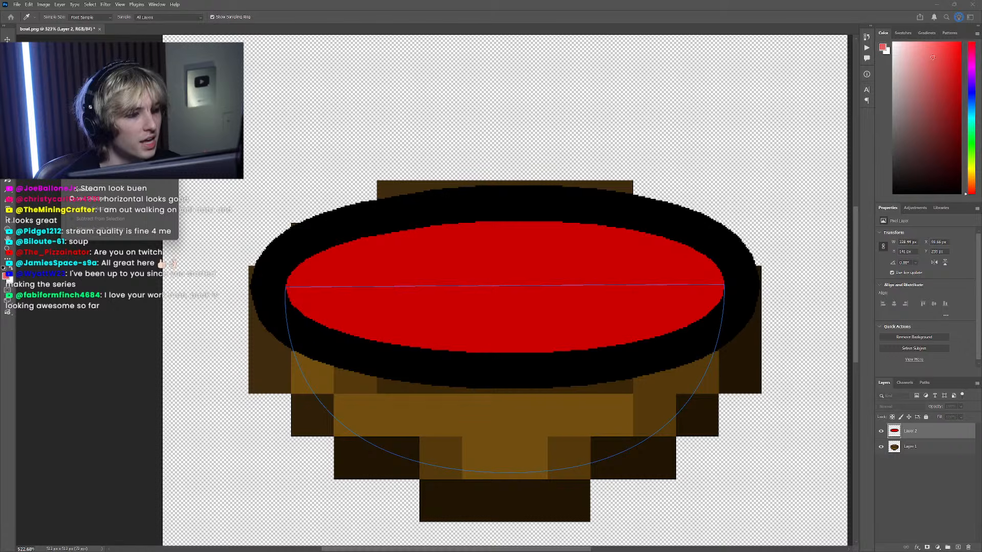
key("Return")
scroll(475, 280, "down", 2)
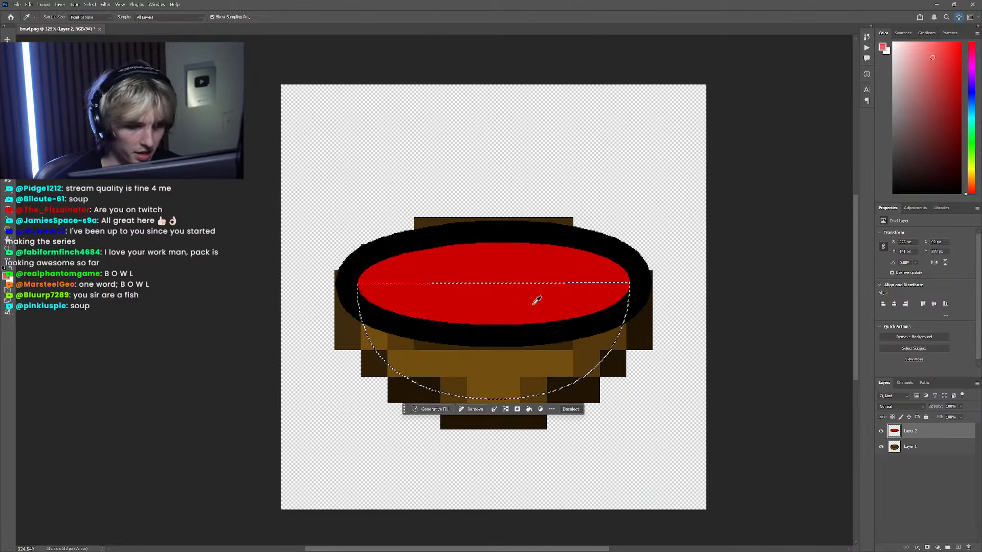
Step: Fill the half-bowl selection with a muted pink on a new layer placed below the rim layer, and deselect it
left_click(924, 84)
key("g")
left_click(535, 381)
key("ctrl+z")
left_click(959, 547)
left_click_drag(921, 432, 923, 454)
left_click(483, 373)
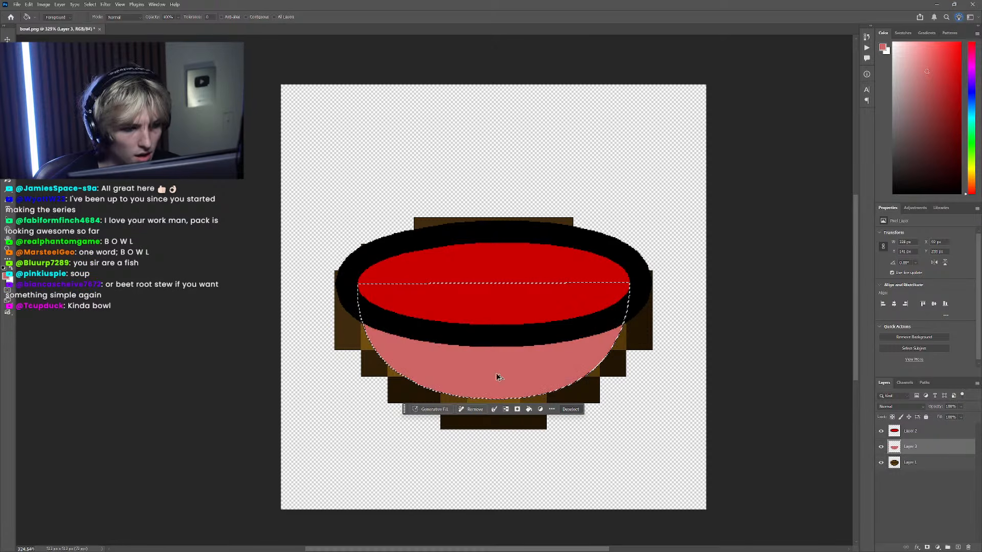
scroll(457, 348, "down", 2)
key("m")
key("ctrl+d")
scroll(462, 351, "up", 3)
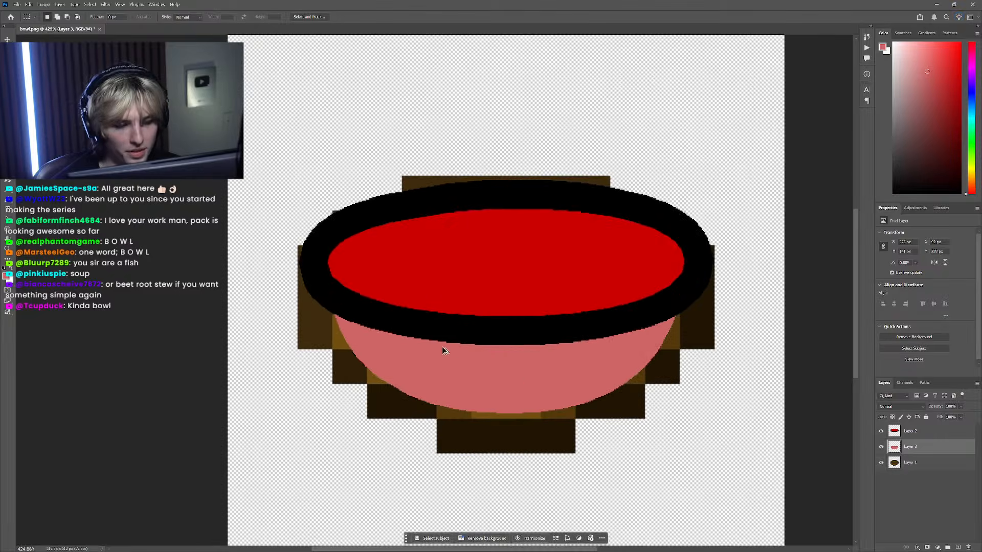
Step: Apply a black outside Stroke to the pink bowl body layer and rasterize its layer style
left_click(917, 547)
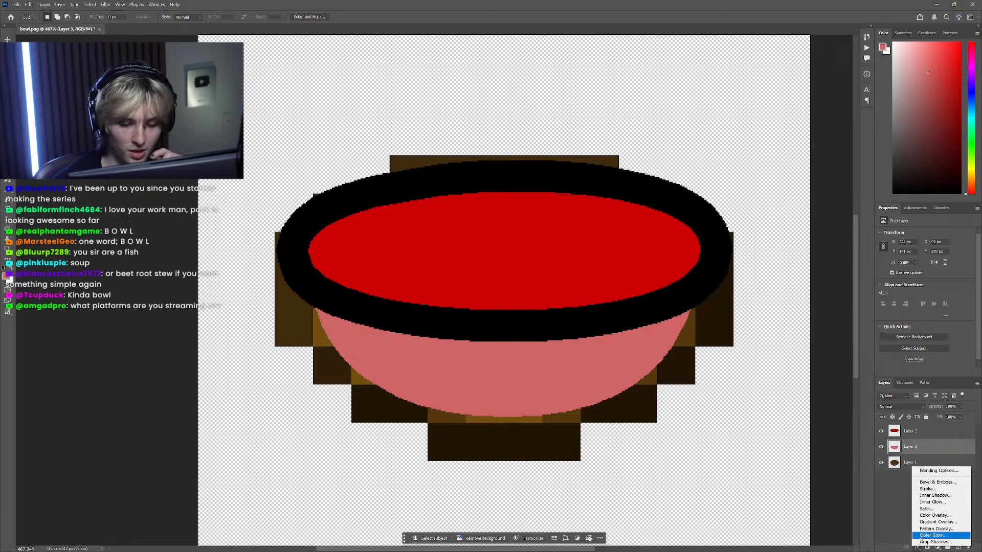
left_click(944, 491)
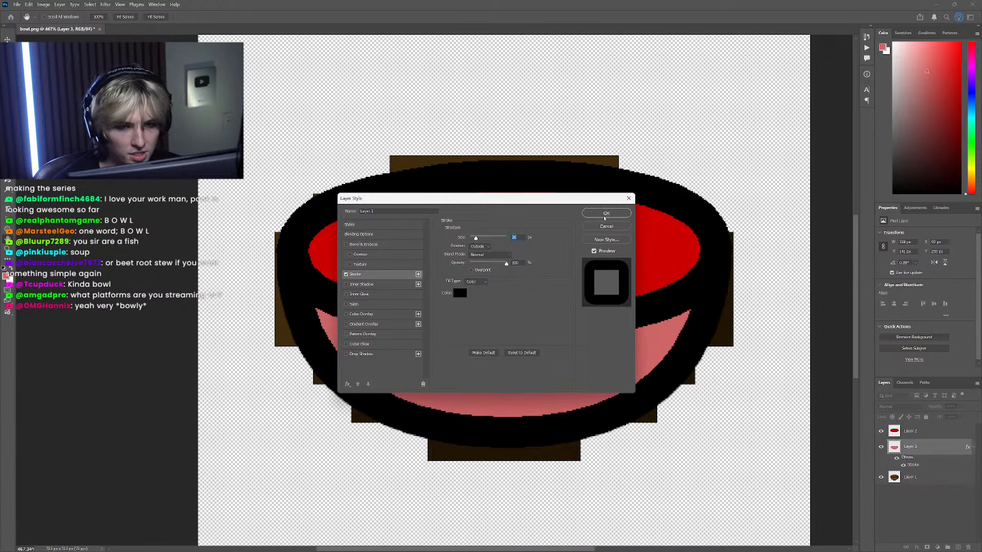
left_click(606, 214)
scroll(566, 351, "down", 4)
right_click(921, 455)
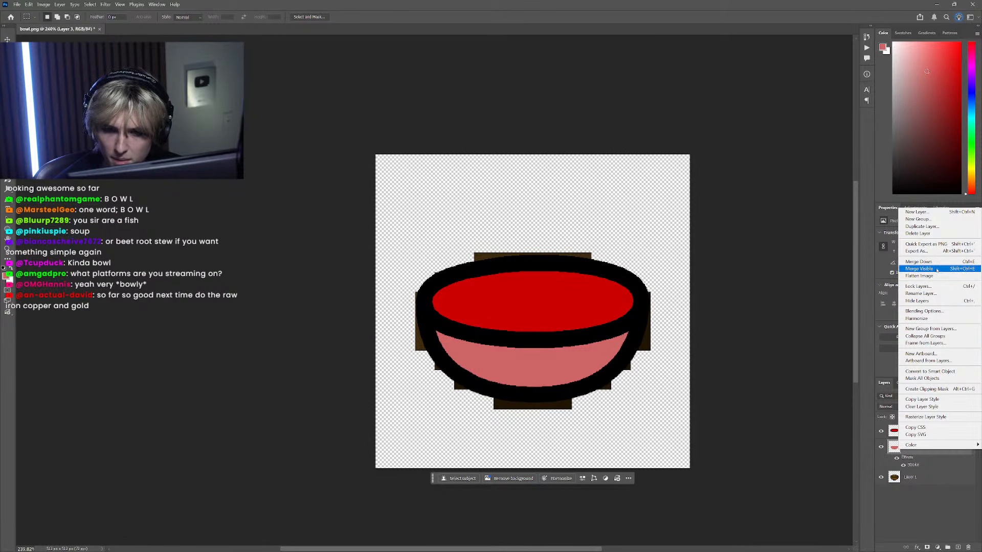
left_click(925, 417)
Step: Sample the outline's black and fill the outline area of the bowl body layer with it
scroll(605, 372, "up", 3)
scroll(605, 372, "up", 5)
key("i")
left_click(581, 351)
key("g")
left_click(581, 351)
scroll(612, 362, "down", 8)
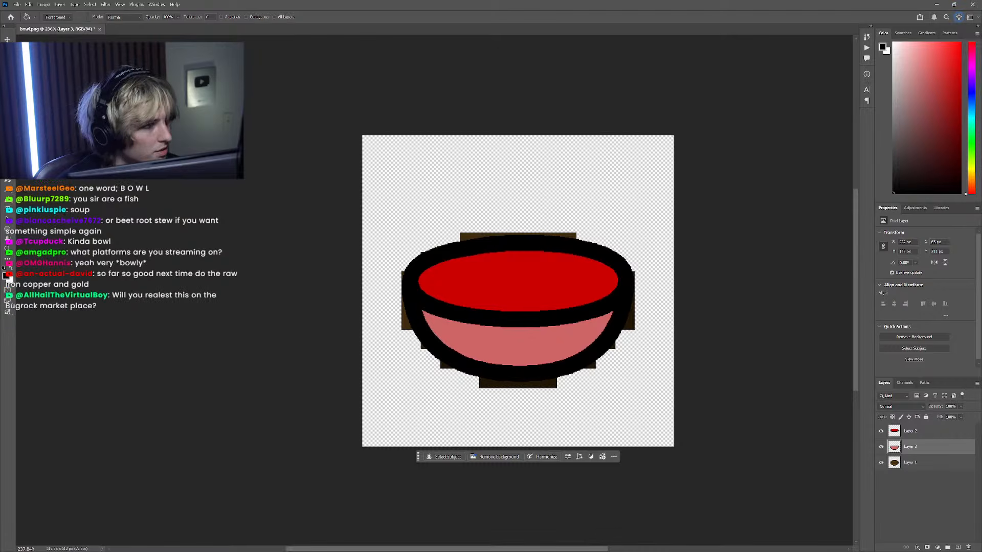
key("m")
Step: Compare the redrawn bowl with the original pixel bowl by toggling the original's layer, leaving that layer hidden
scroll(397, 259, "up", 5)
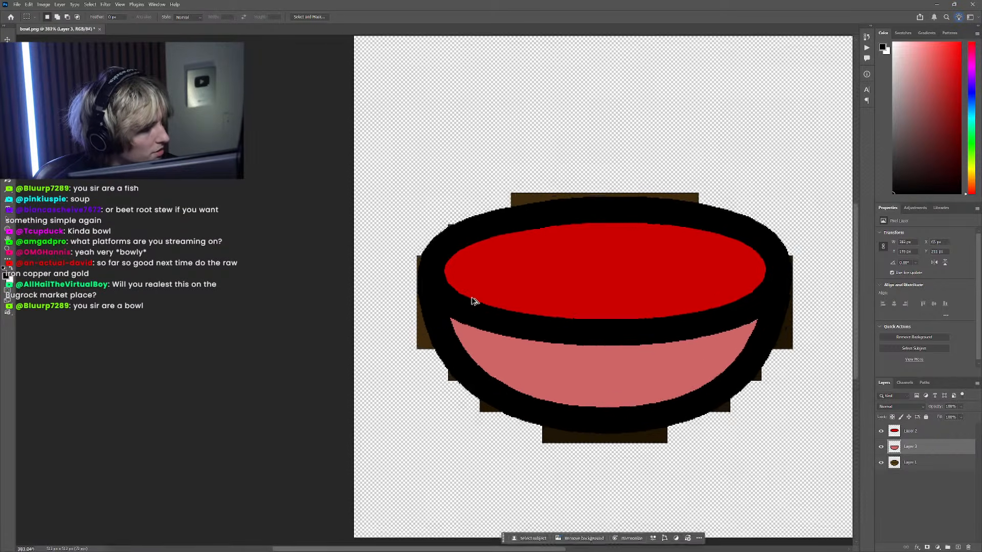
scroll(457, 288, "right", 2)
left_click(882, 463)
scroll(588, 401, "down", 8)
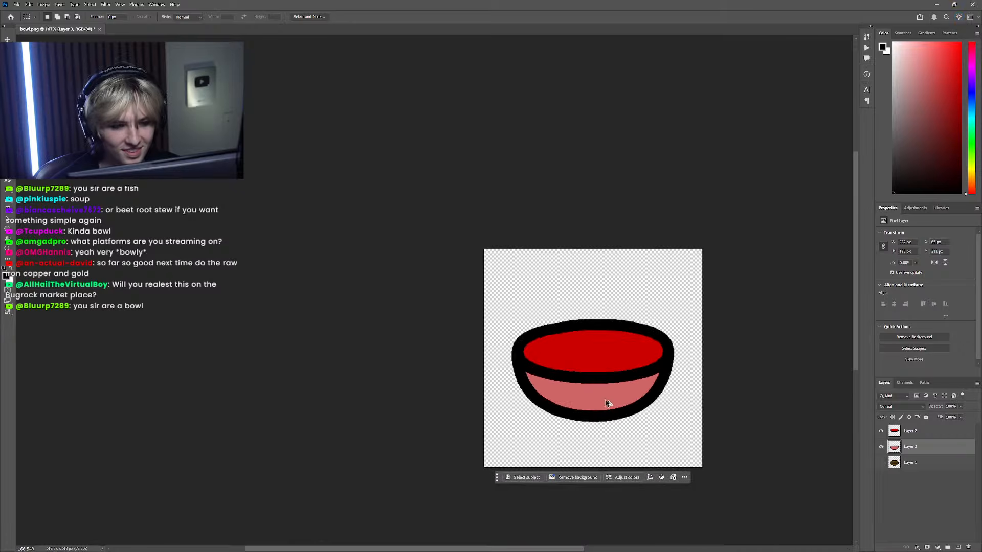
scroll(578, 399, "up", 4)
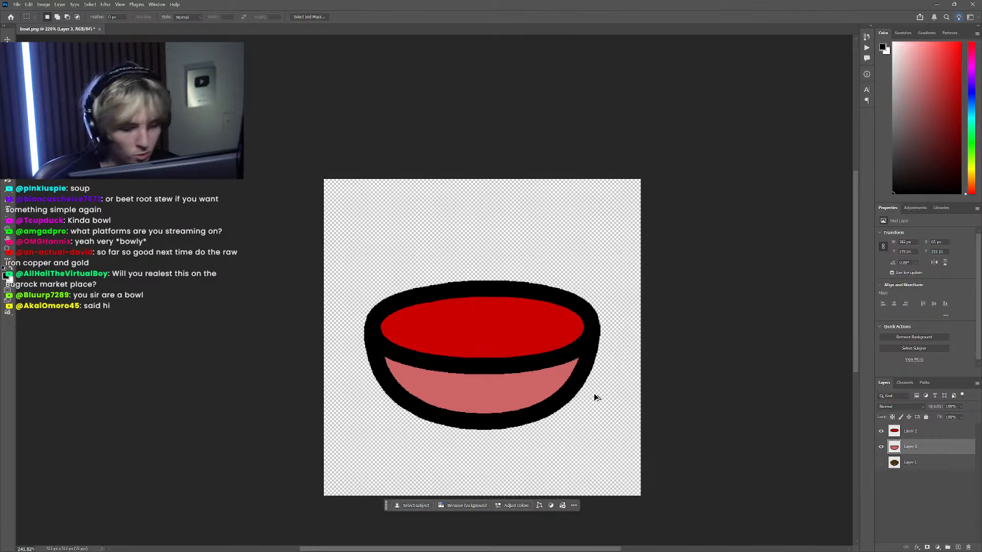
left_click(882, 463)
scroll(381, 293, "down", 4)
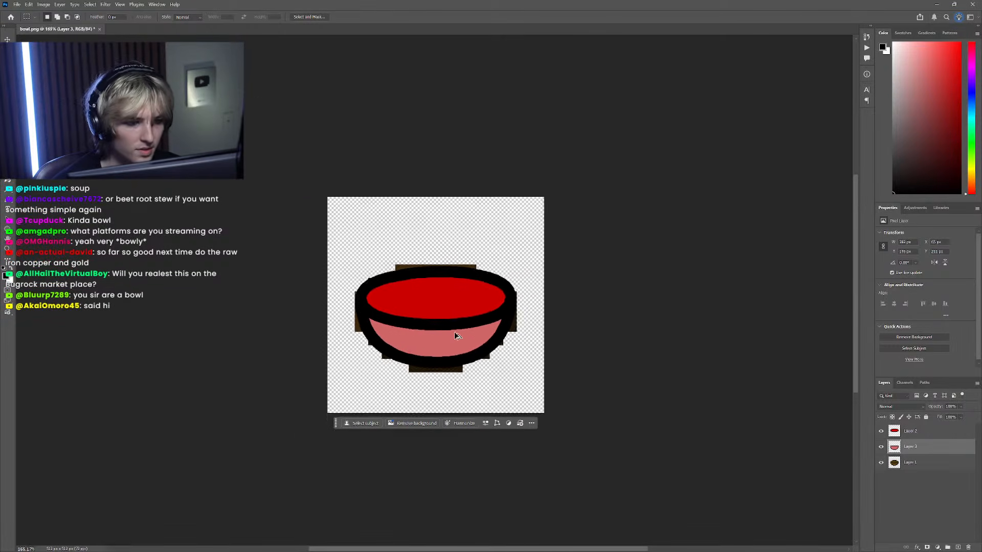
left_click(882, 462)
scroll(500, 364, "down", 2)
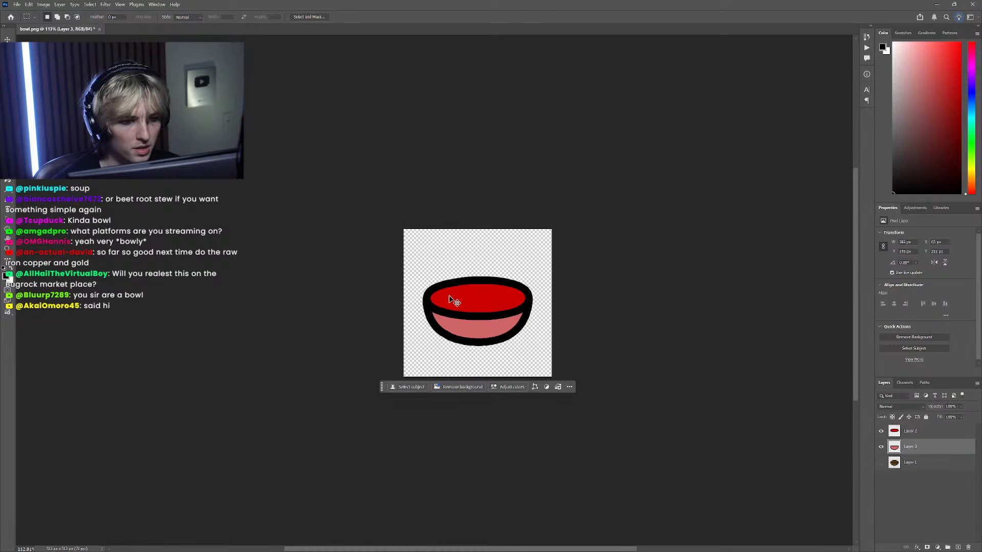
Step: Select the left half of the canvas, 256 px wide and 512 px high
scroll(504, 300, "up", 3)
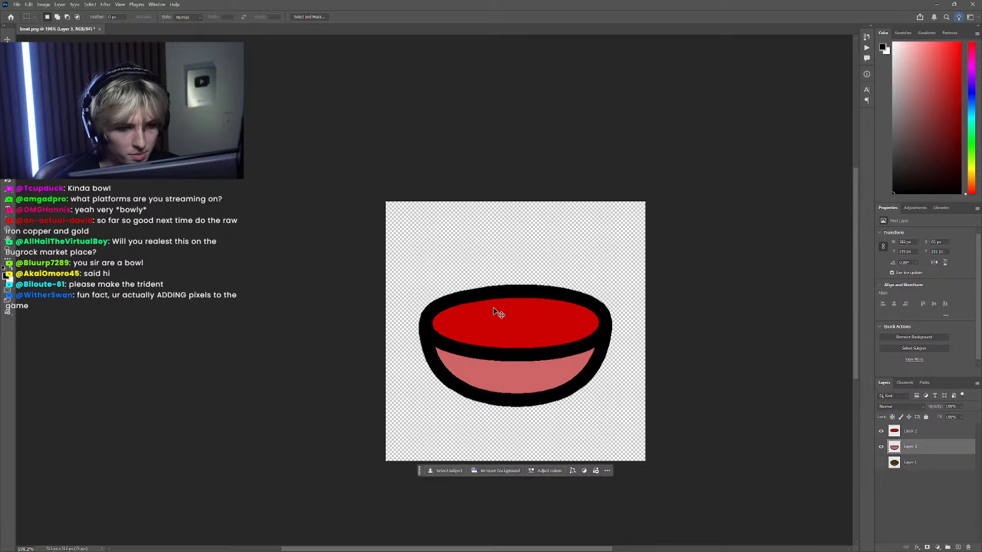
scroll(509, 355, "up", 1)
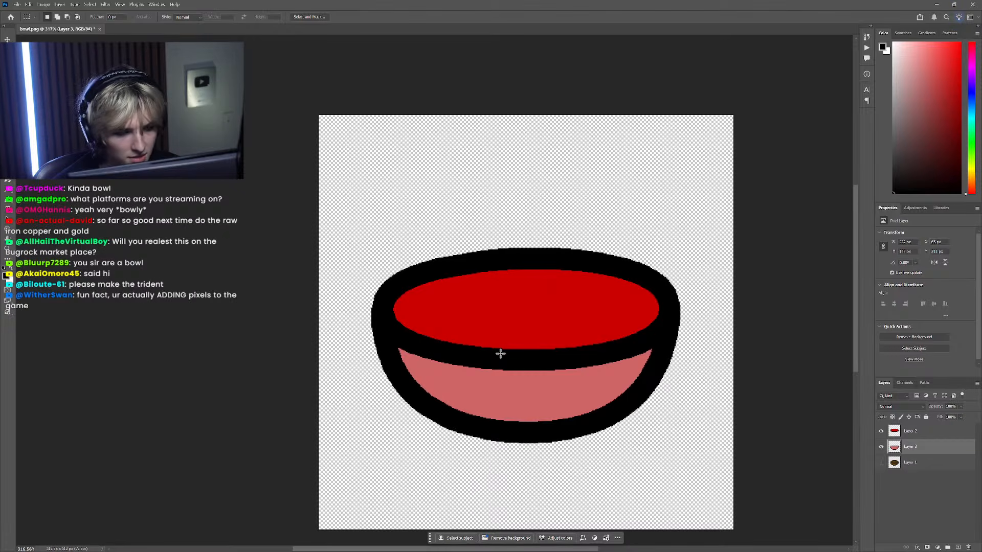
scroll(501, 354, "down", 2)
scroll(602, 281, "up", 2)
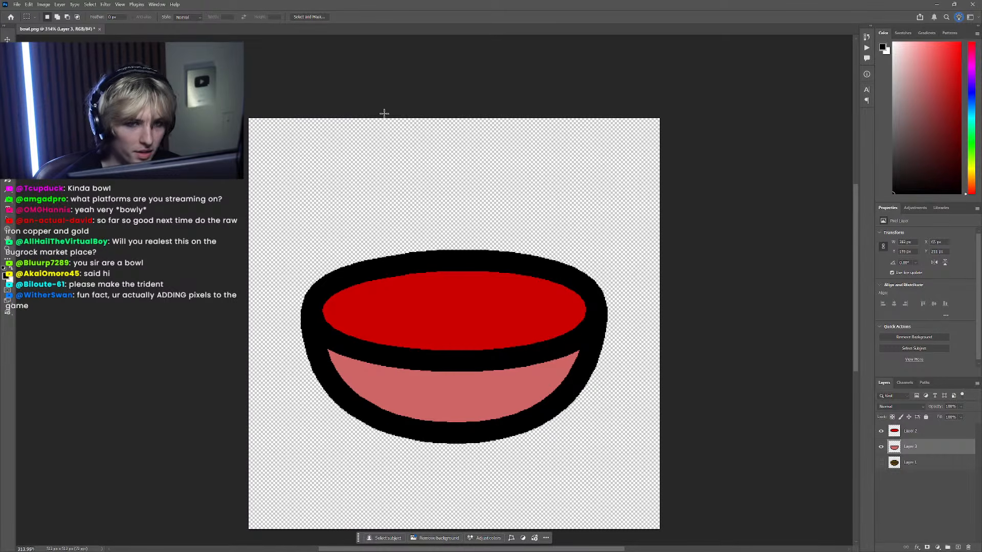
scroll(439, 110, "down", 1)
left_click_drag(240, 94, 455, 536)
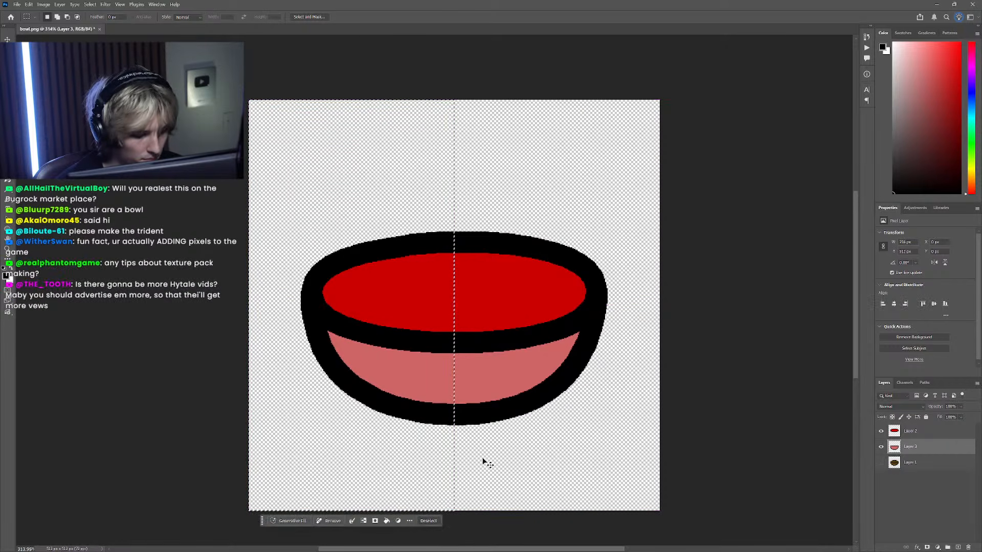
Step: Try to delete the selected left half of the bowl body layer
key("Delete")
scroll(503, 379, "down", 2)
key("ctrl+z")
Step: Compare the redrawn bowl with the original pixel bowl by toggling layer visibility, and drop the selection of the canvas's left half
right_click(915, 432)
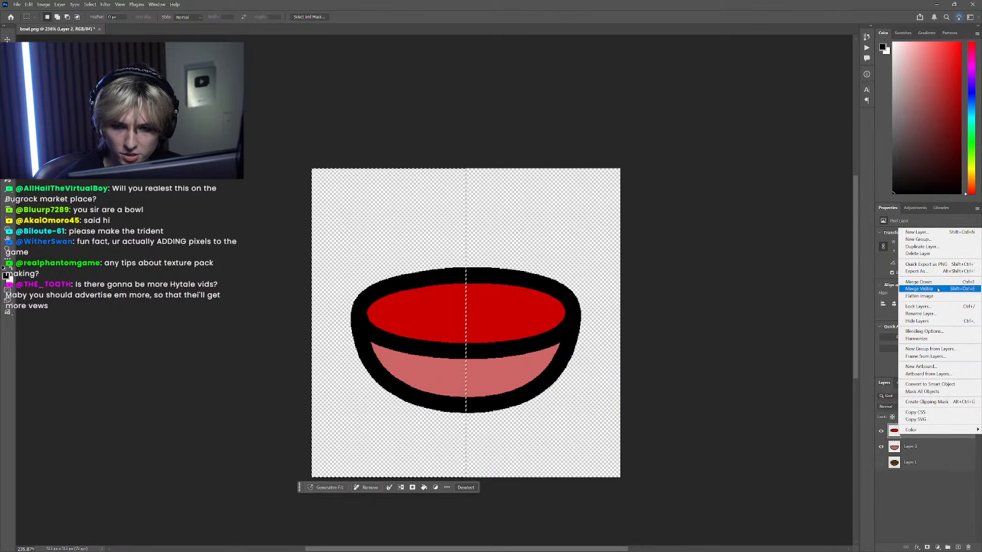
left_click(881, 447)
left_click(881, 462)
left_click(880, 431)
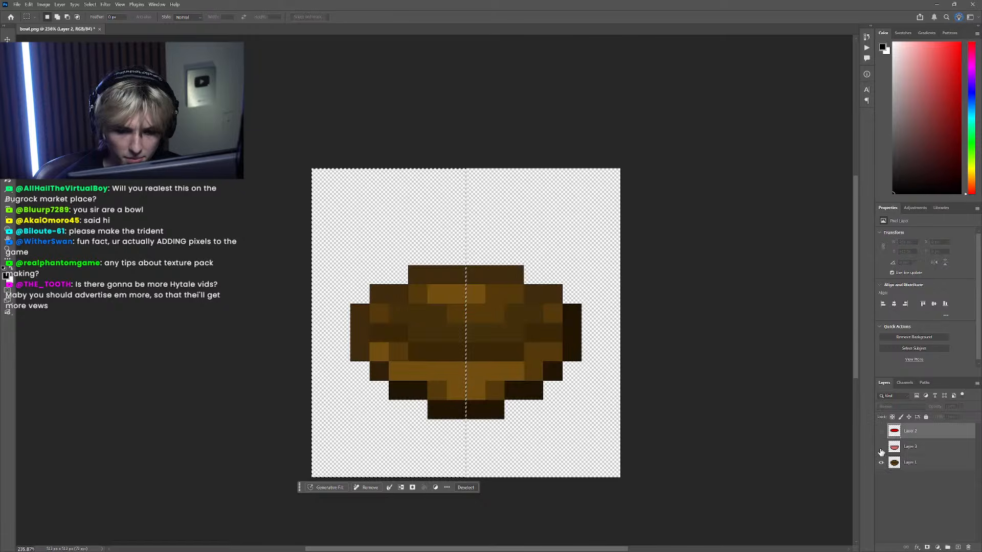
left_click(880, 431)
left_click(881, 447)
left_click(880, 462)
scroll(669, 412, "down", 1)
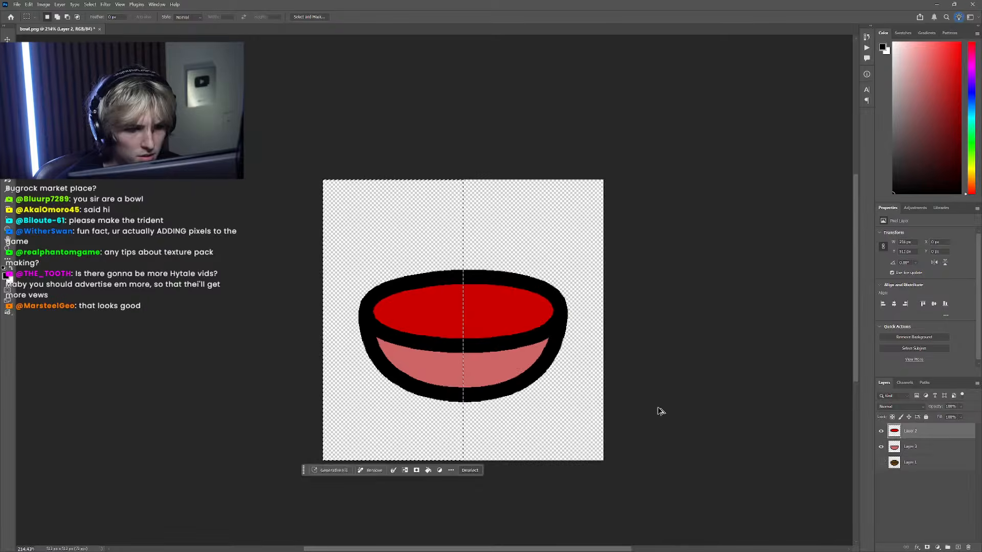
scroll(515, 340, "up", 4)
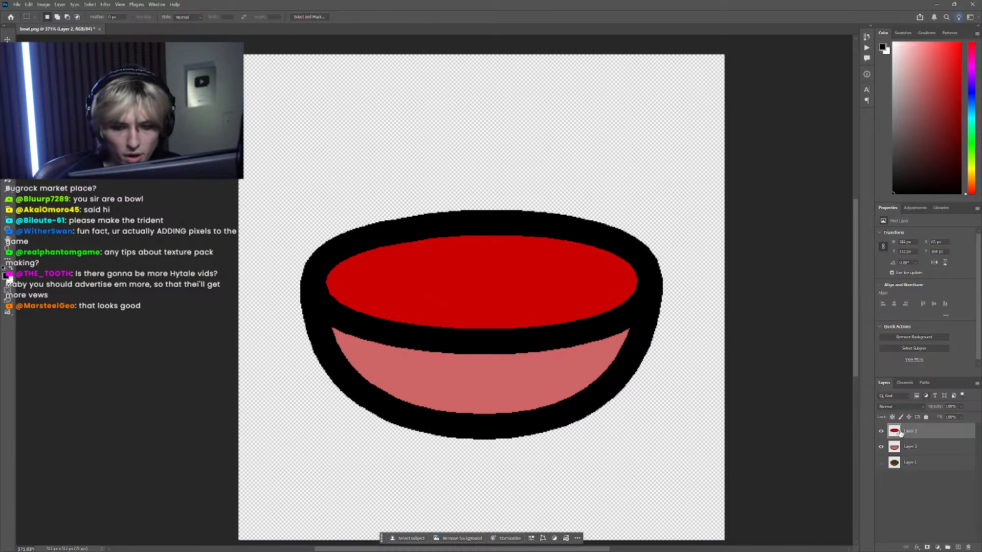
Step: Sample the light brown of the original bowl's front and fill the inside of the redrawn bowl body with it
left_click(881, 432)
left_click(880, 447)
left_click(880, 462)
scroll(501, 373, "down", 4)
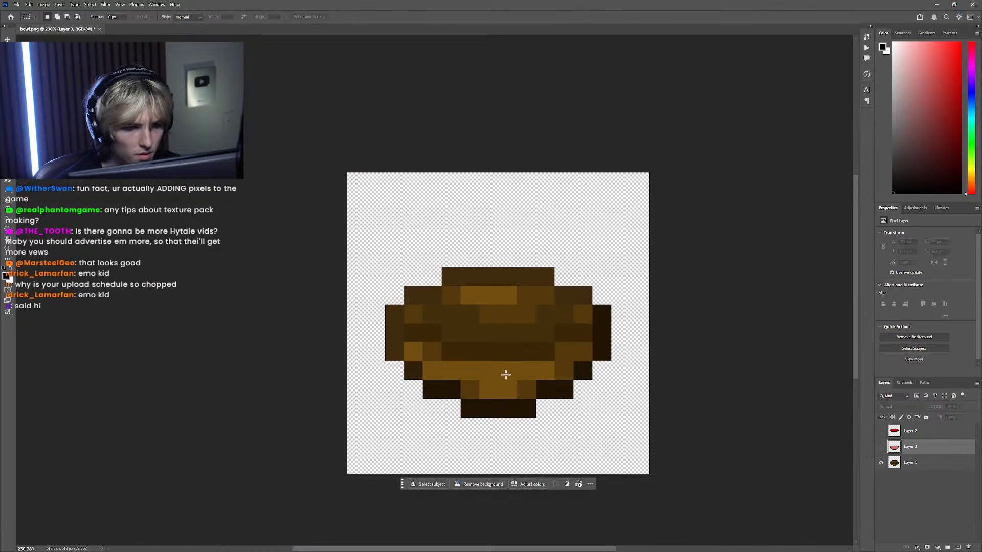
key("i")
left_click(501, 374)
left_click(880, 447)
key("g")
left_click(486, 364)
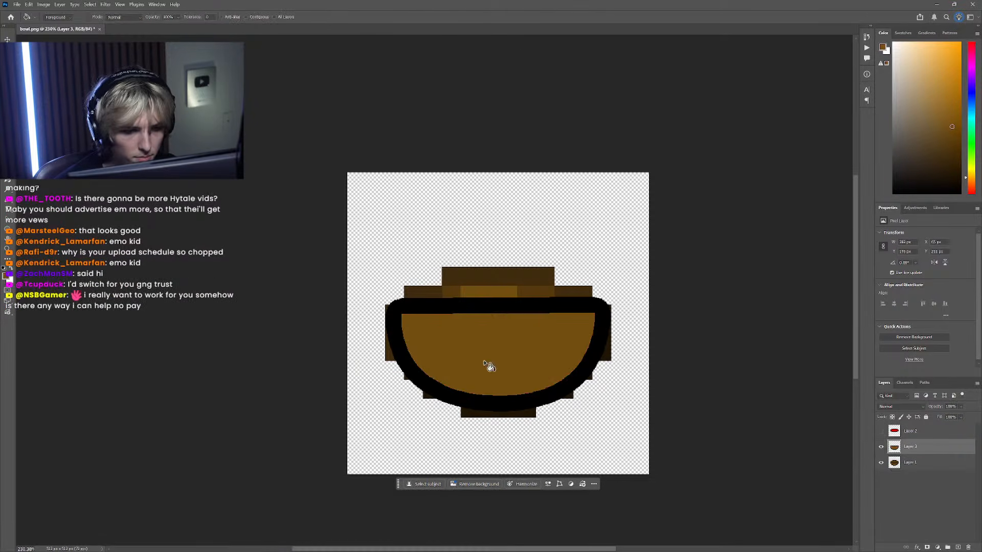
Step: Sample the dark brown from the original bowl's opening and fill the red opening on Layer 2 with it
left_click(913, 431)
left_click(880, 431)
left_click(881, 447)
left_click(880, 431)
key("i")
left_click(546, 323)
left_click(881, 431)
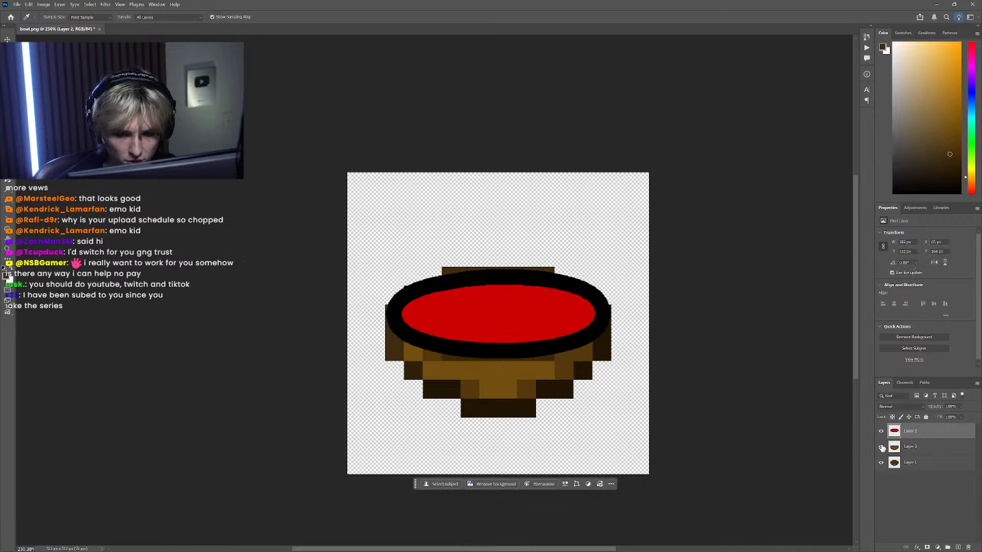
left_click(880, 447)
left_click(880, 462)
key("g")
left_click(520, 335)
Step: Show only the original pixel bowl and sample the darker brown of the strip just below its opening
left_click(880, 447)
left_click(881, 431)
left_click(880, 462)
key("i")
left_click(531, 351)
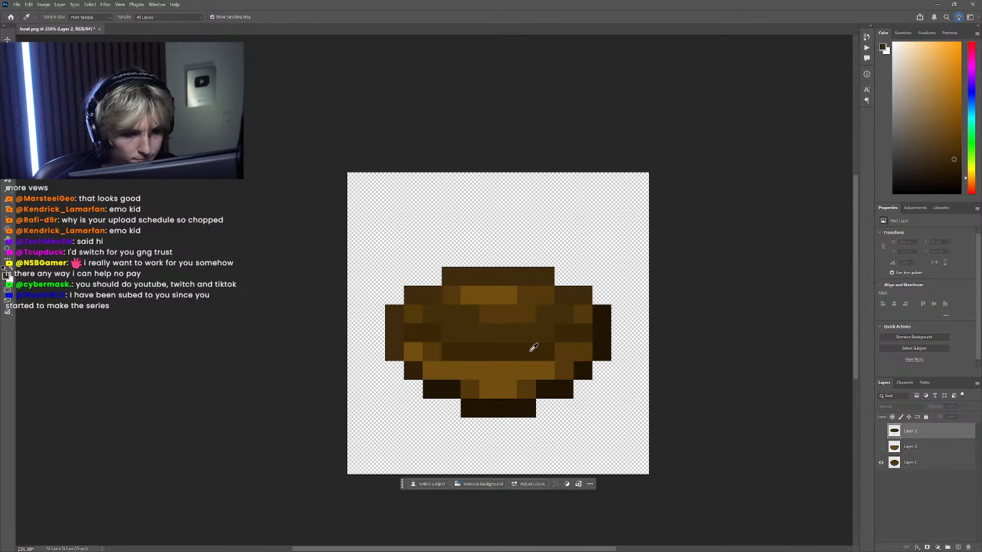
Step: Show both redrawn layers again and merge the opening layer down into the bowl body layer
left_click(881, 432)
left_click(881, 446)
right_click(908, 433)
left_click(919, 280)
Step: Compare the merged, coloured bowl with the original pixel bowl, leaving only the redrawn layer visible
left_click(881, 431)
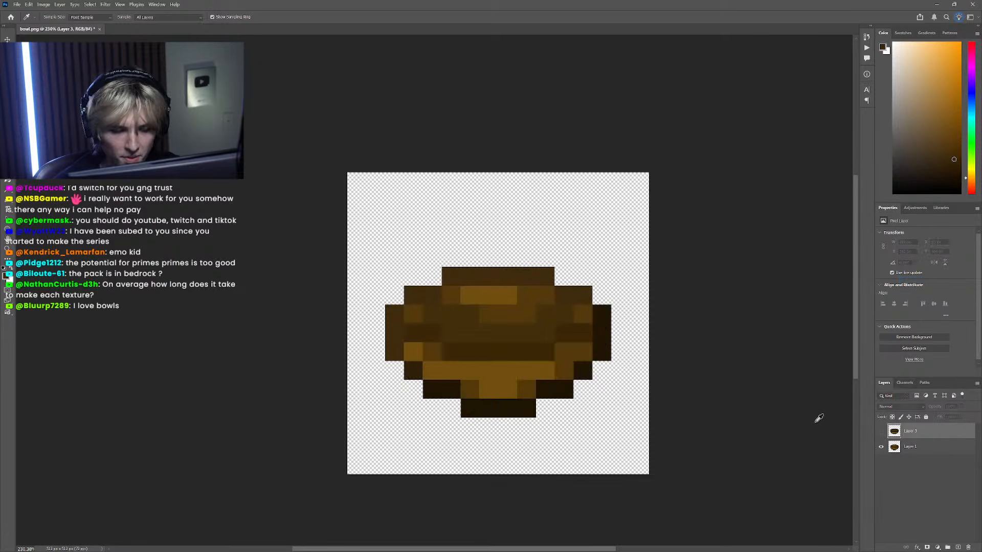
scroll(486, 325, "up", 3)
scroll(377, 351, "down", 1)
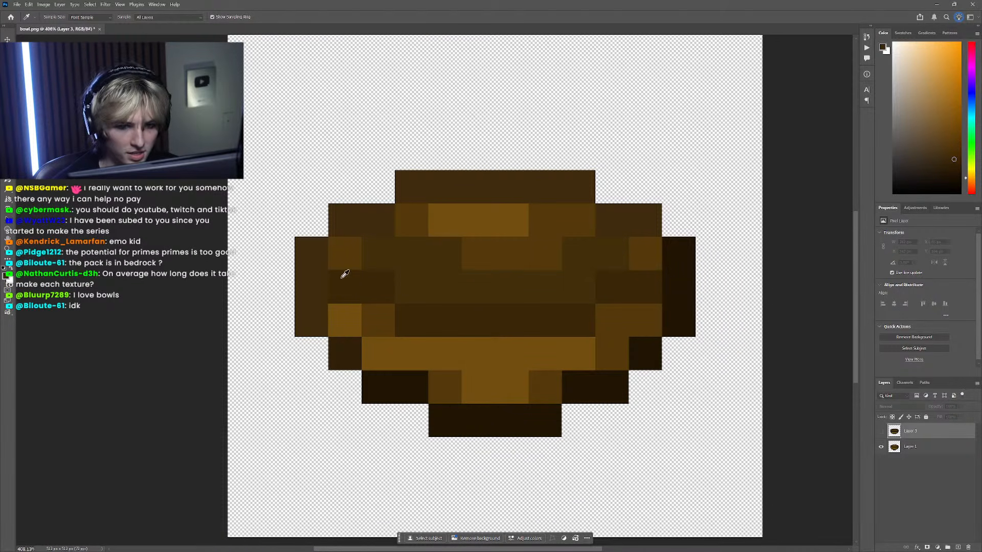
left_click(880, 431)
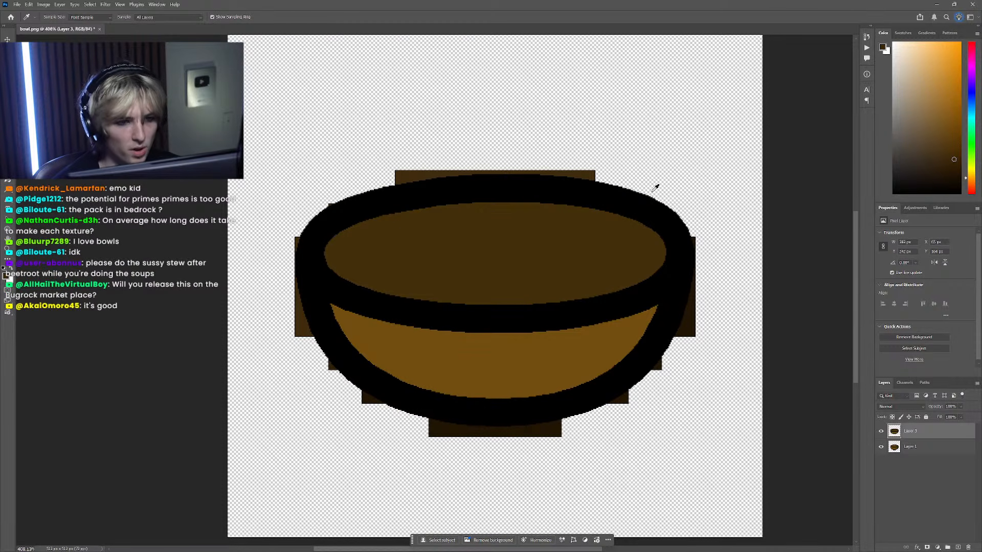
left_click(881, 431)
left_click(881, 431)
scroll(795, 403, "left", 1)
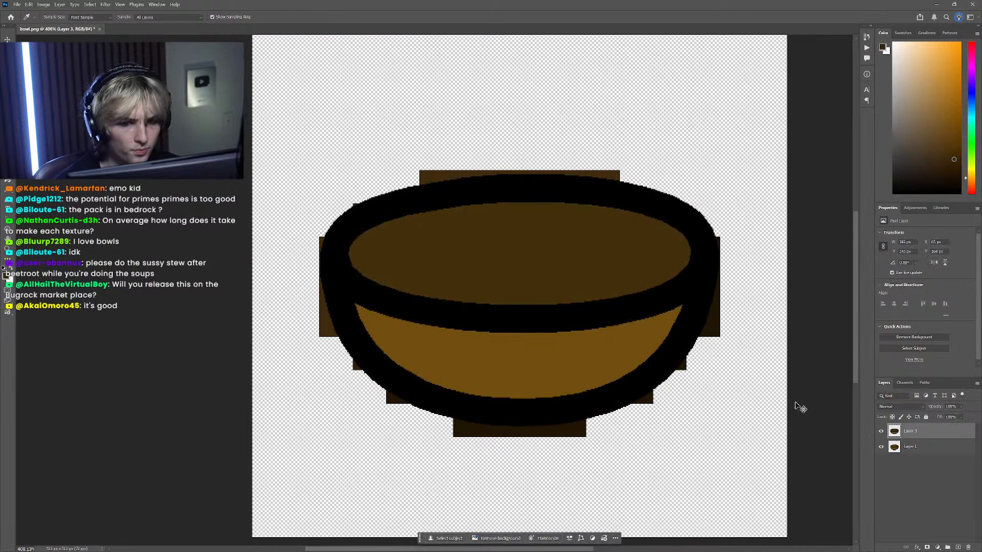
left_click(881, 448)
scroll(377, 291, "up", 2)
scroll(460, 327, "up", 2)
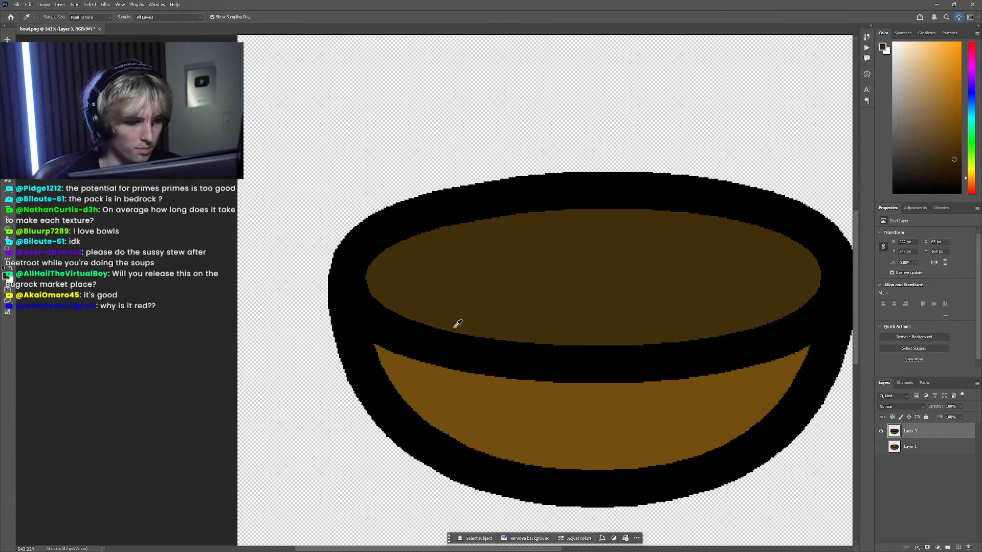
Step: Draw a closed Pen path around the bowl's black front rim band, from the opening's side ends down into the body area
key("p")
scroll(407, 339, "up", 3)
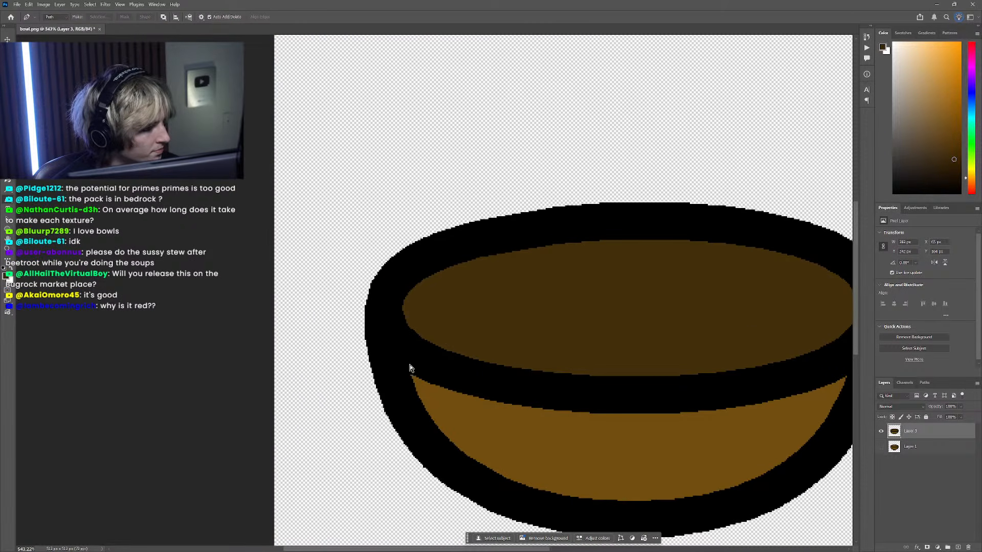
left_click(418, 402)
scroll(502, 351, "down", 5)
scroll(654, 346, "up", 5)
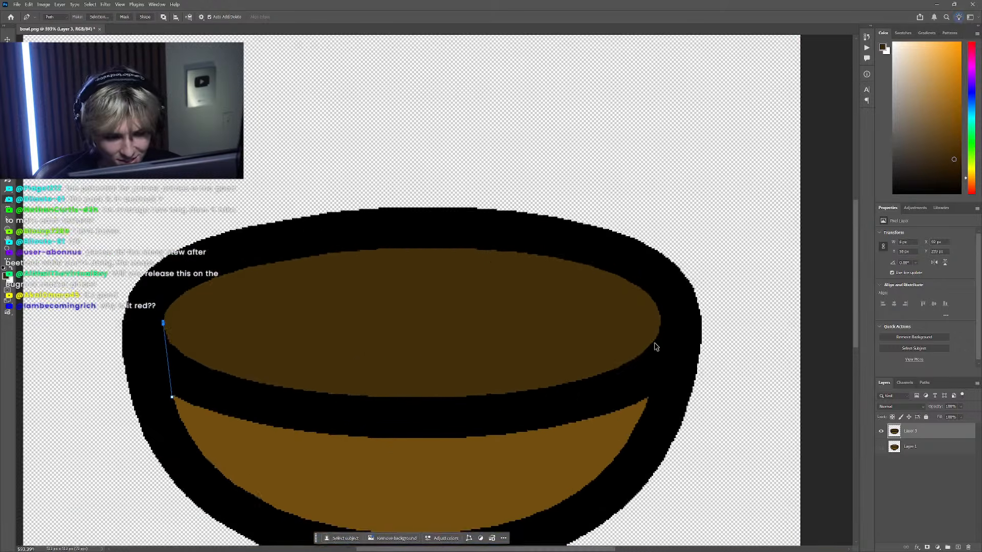
left_click(663, 319)
scroll(641, 376, "down", 1)
left_click(639, 383)
scroll(429, 451, "down", 3)
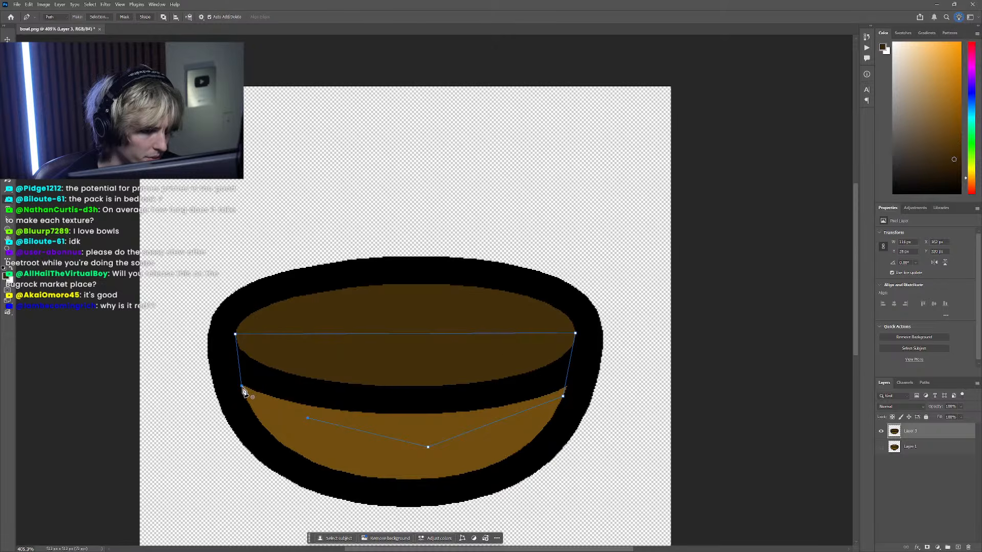
left_click(242, 387)
Step: Add an anchor point to the path's left side edge and bend that edge into a slight outward curve
scroll(244, 391, "up", 6)
left_click_drag(346, 346, 339, 363)
left_click(384, 344, "ctrl")
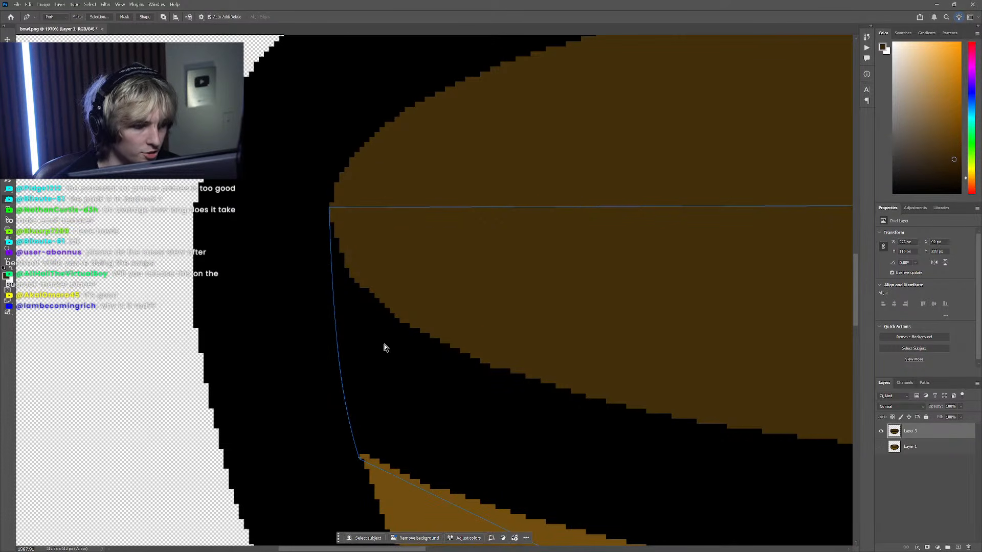
scroll(419, 402, "down", 4)
scroll(407, 401, "up", 2)
left_click_drag(411, 403, 390, 392)
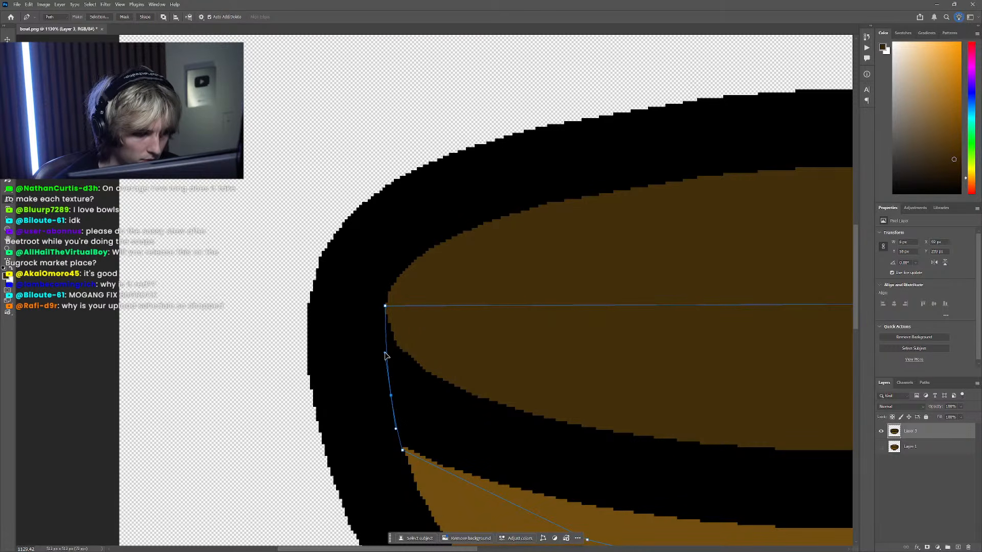
left_click_drag(390, 396, 391, 393)
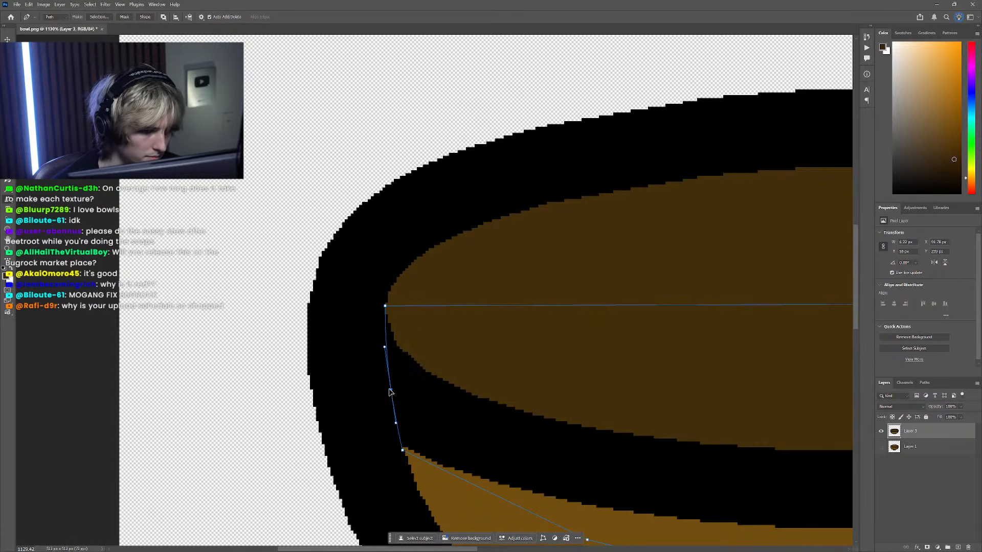
scroll(435, 405, "down", 3)
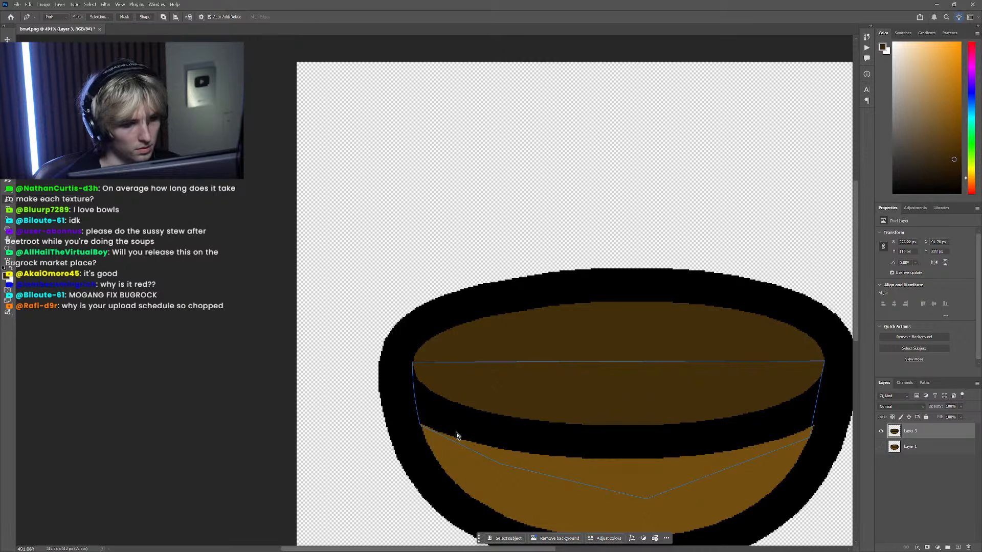
Step: Add an anchor point to the path's right side edge and bend it slightly outward to mirror the left side
scroll(510, 408, "right", 5)
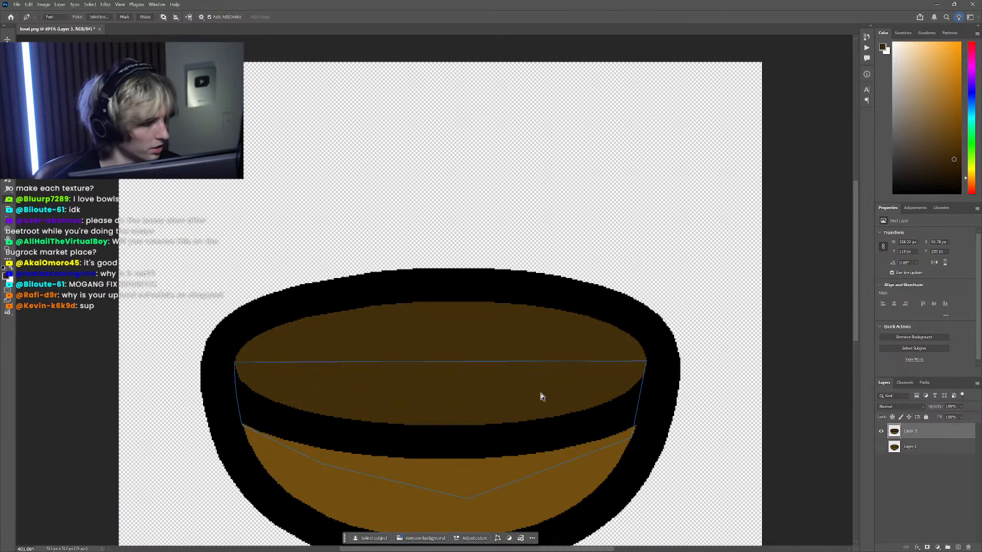
scroll(543, 423, "up", 2)
scroll(543, 422, "down", 2)
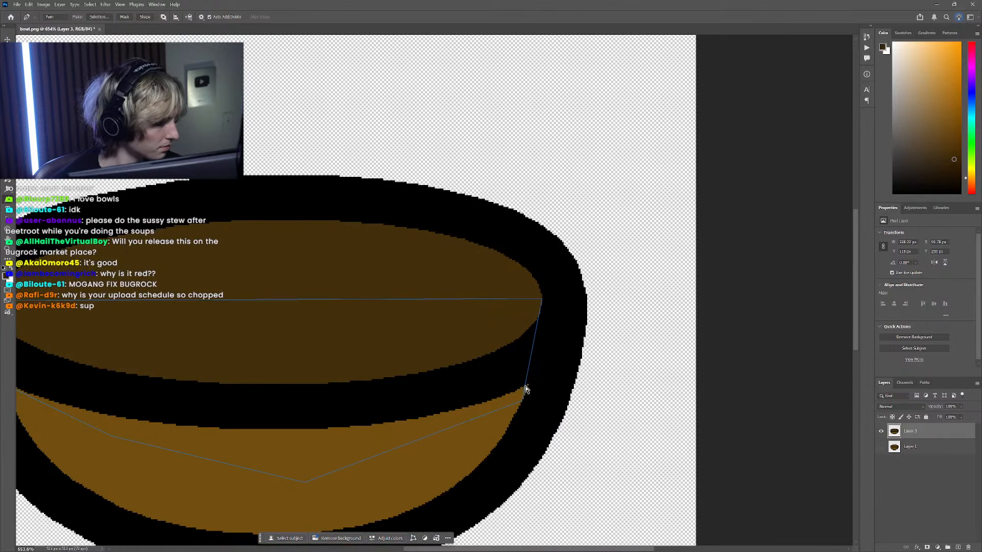
scroll(501, 376, "right", 1)
scroll(512, 367, "up", 3)
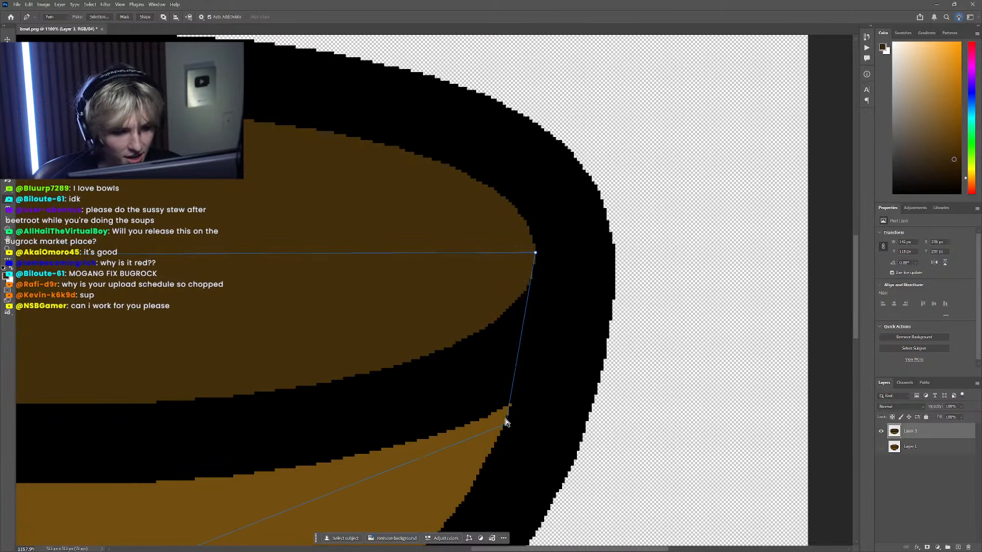
left_click(522, 339)
left_click_drag(522, 339, 524, 341)
scroll(519, 333, "down", 10)
scroll(475, 362, "up", 12)
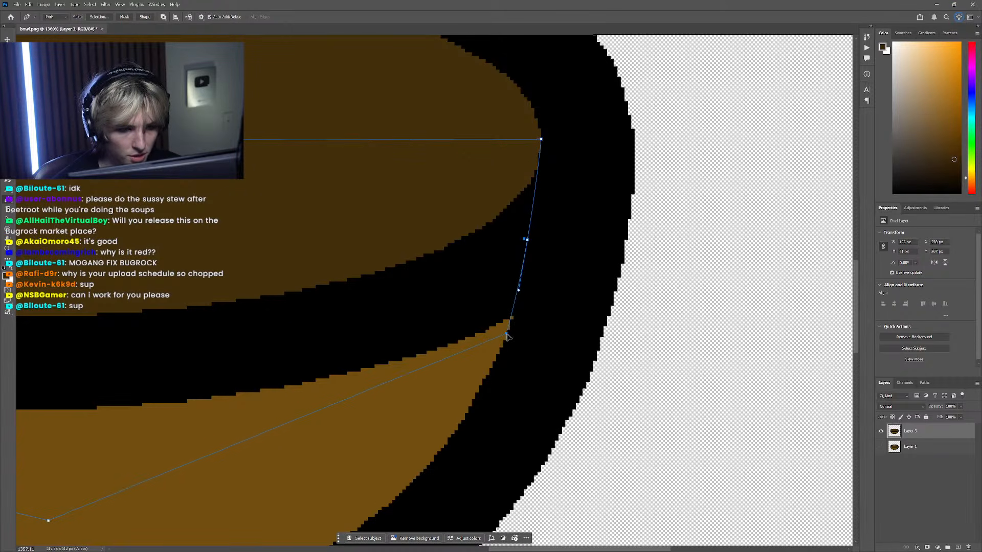
left_click(465, 301, "ctrl")
left_click(536, 253, "ctrl")
left_click_drag(528, 240, 528, 244)
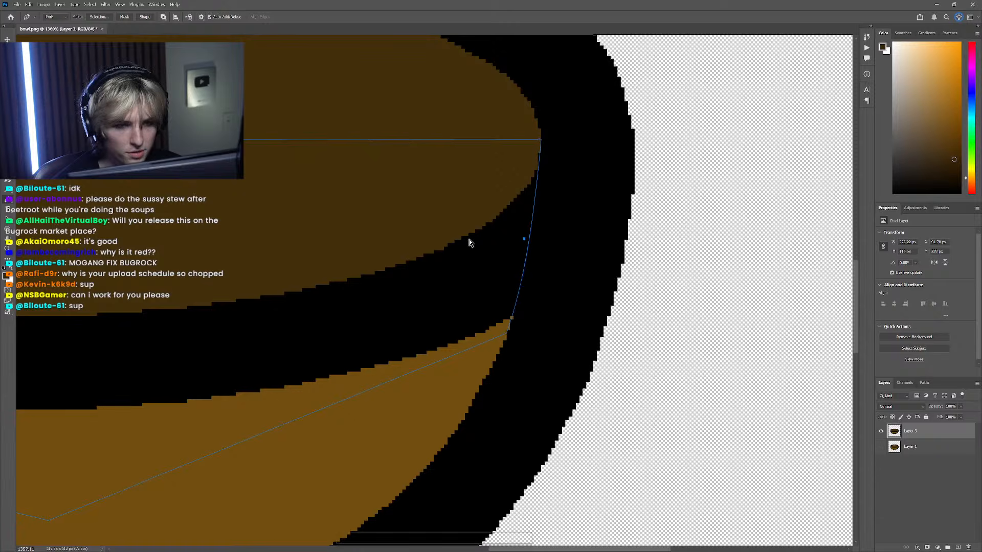
Step: Refine the right side curve of the path by nudging its middle anchor point slightly outward
scroll(469, 243, "down", 8)
scroll(455, 316, "up", 7)
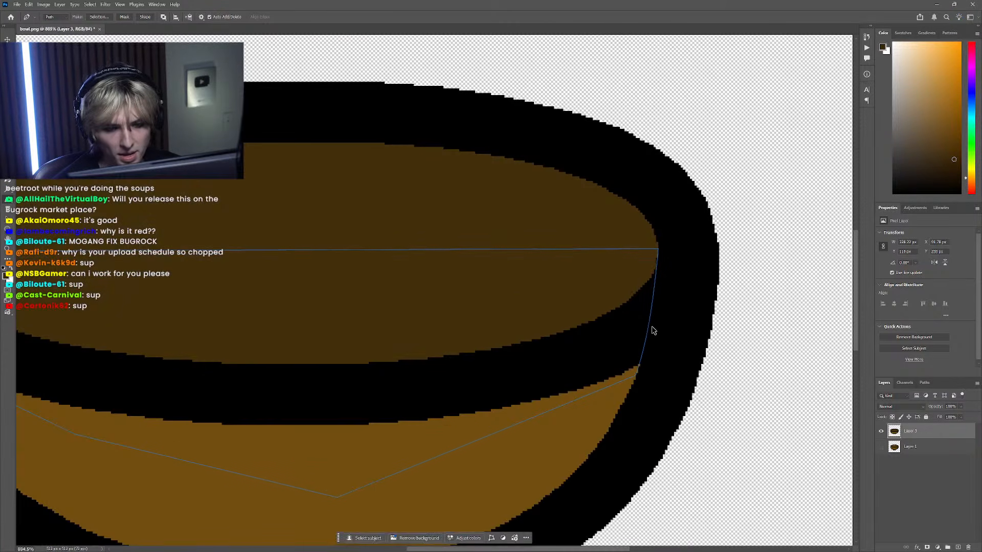
left_click(650, 322)
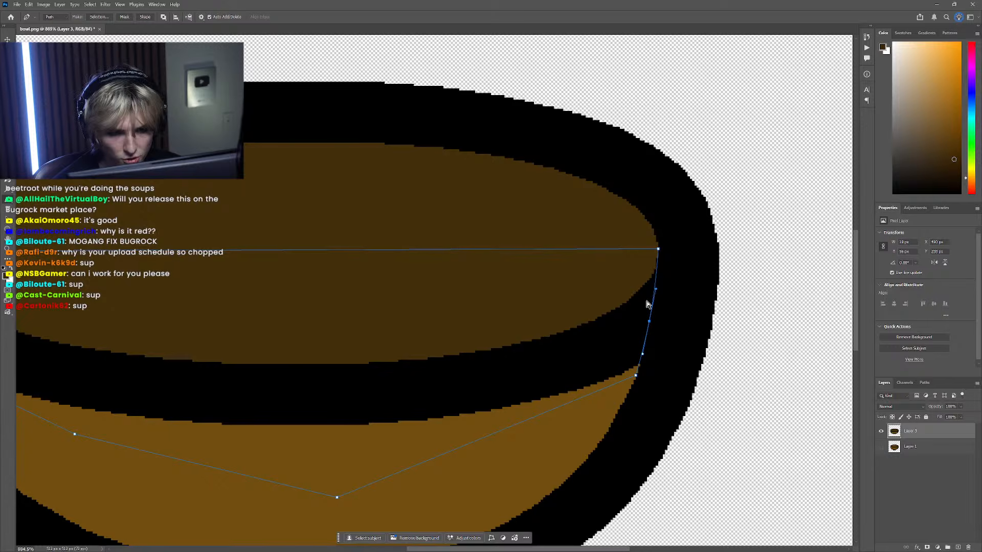
left_click_drag(649, 322, 652, 325)
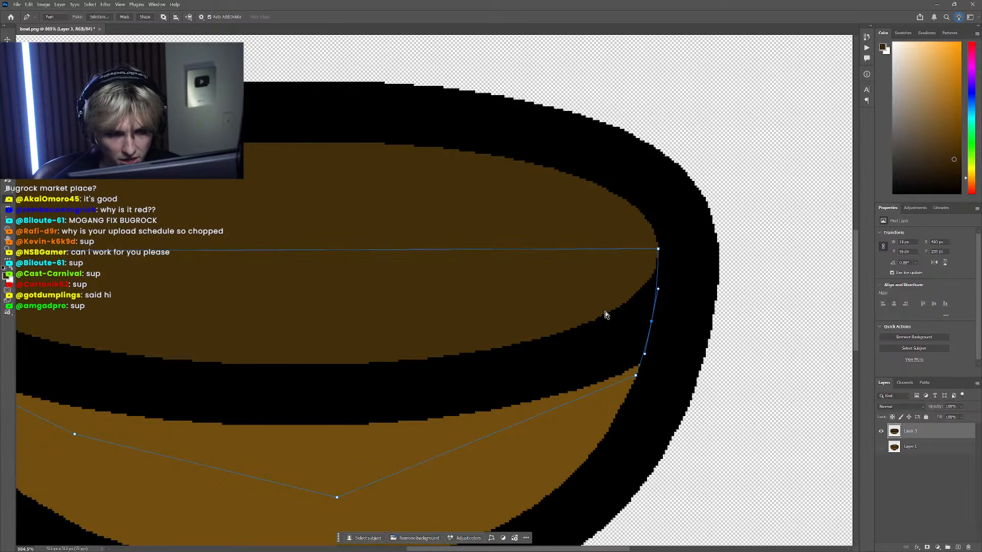
scroll(605, 314, "down", 5)
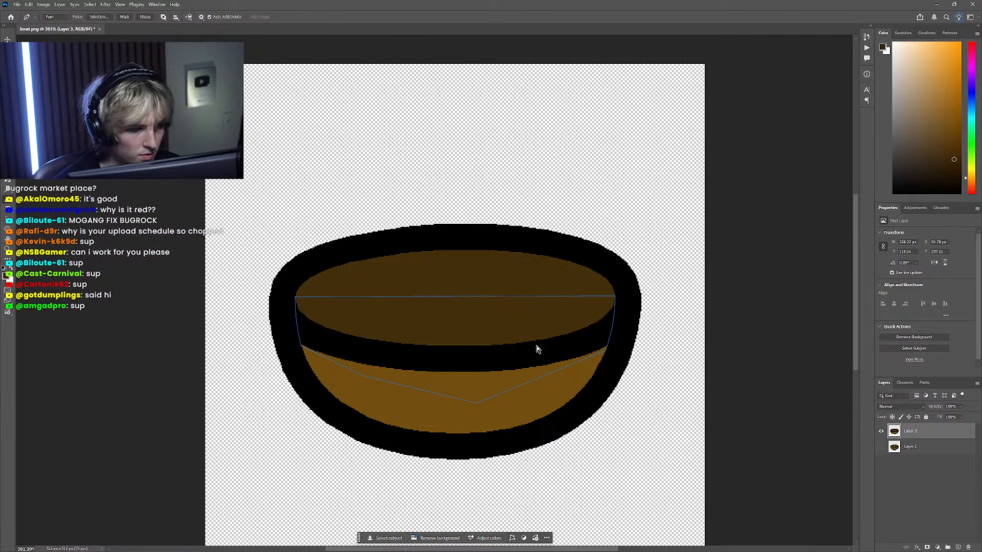
Step: Convert the closed path around the front rim band into a selection
scroll(537, 349, "right", 2)
right_click(398, 330)
left_click(426, 362)
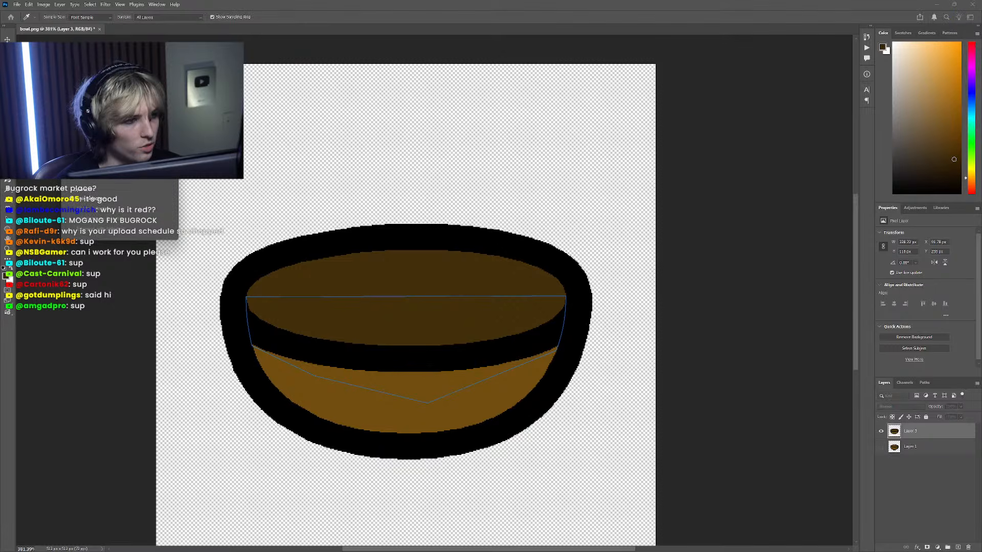
key("Return")
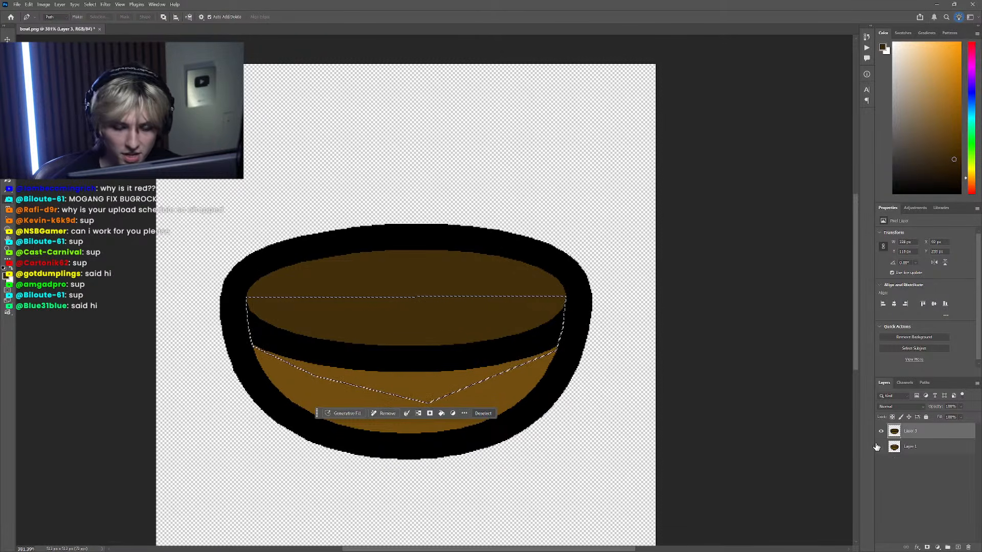
Step: Check the original bowl's colours, fill the selected black front rim band with the sampled darker brown, and deselect
left_click(880, 431)
key("i")
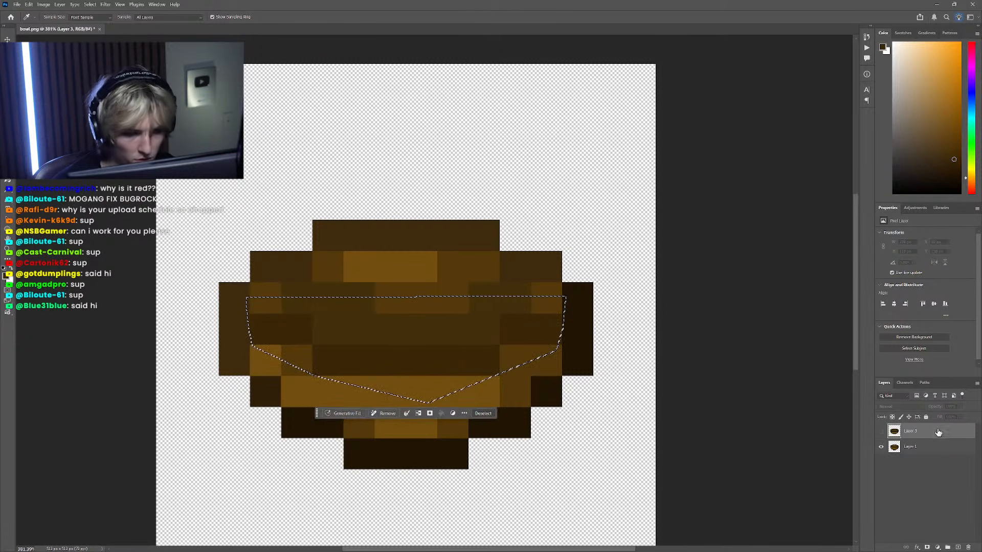
left_click(881, 431)
left_click(880, 446)
key("g")
left_click(506, 357)
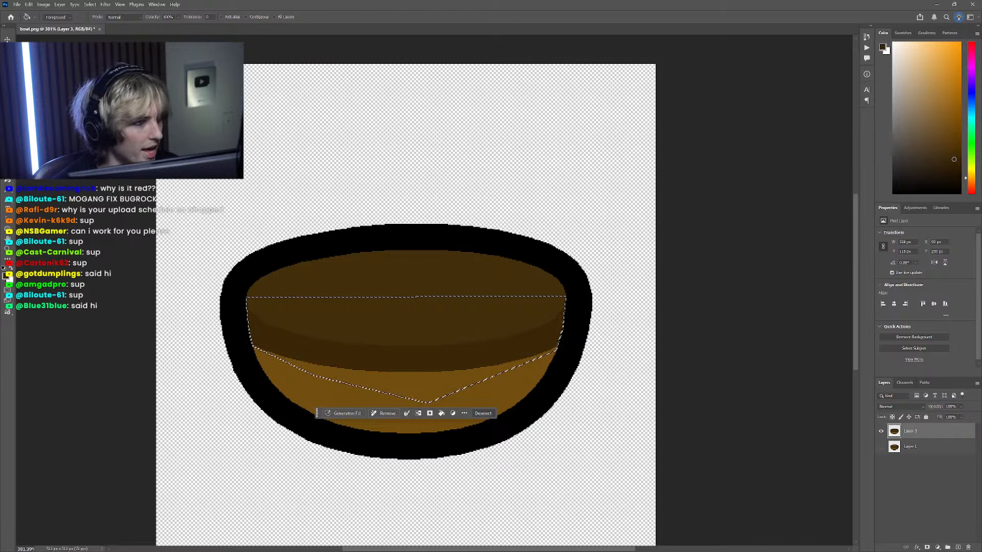
key("m")
key("ctrl+d")
scroll(338, 306, "down", 3)
scroll(339, 308, "up", 5)
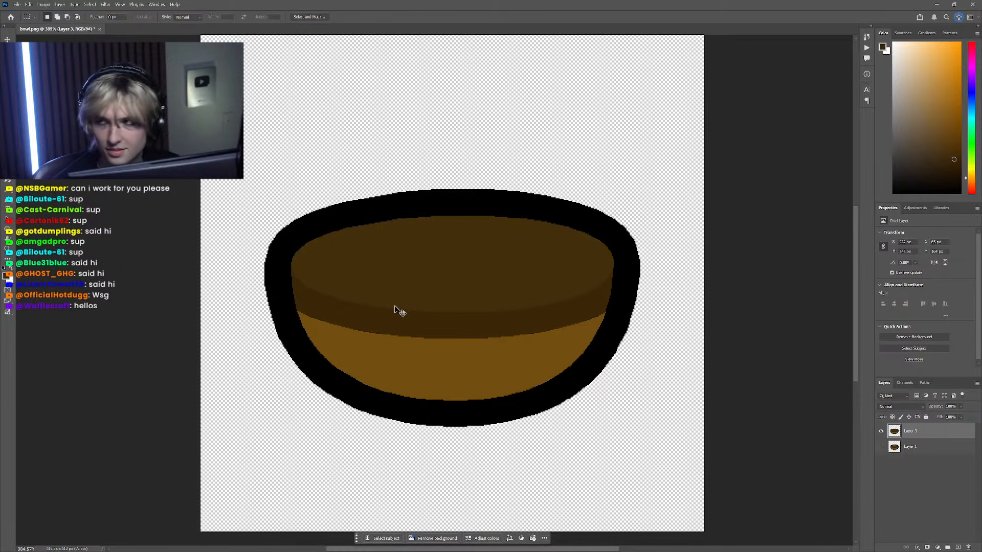
scroll(424, 304, "up", 1)
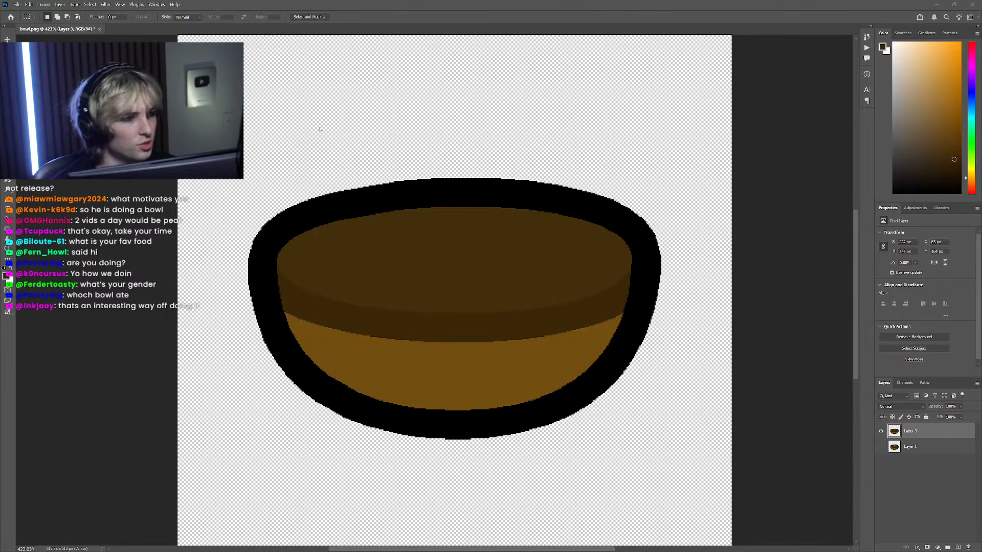
Step: Examine the redrawn bowl from afar and up close to judge its shape and colours
scroll(234, 244, "down", 8)
scroll(270, 246, "left", 3)
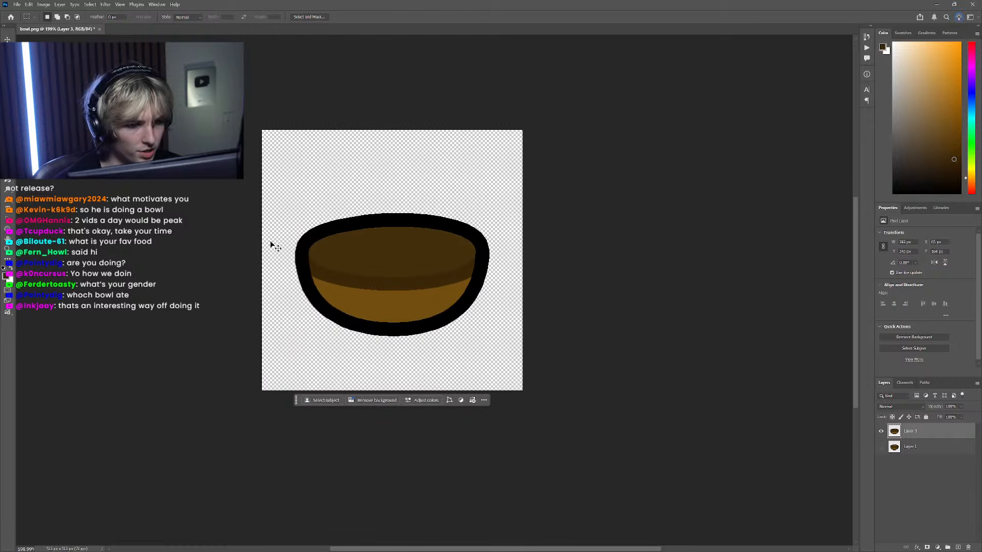
scroll(276, 249, "left", 1)
scroll(329, 266, "up", 4)
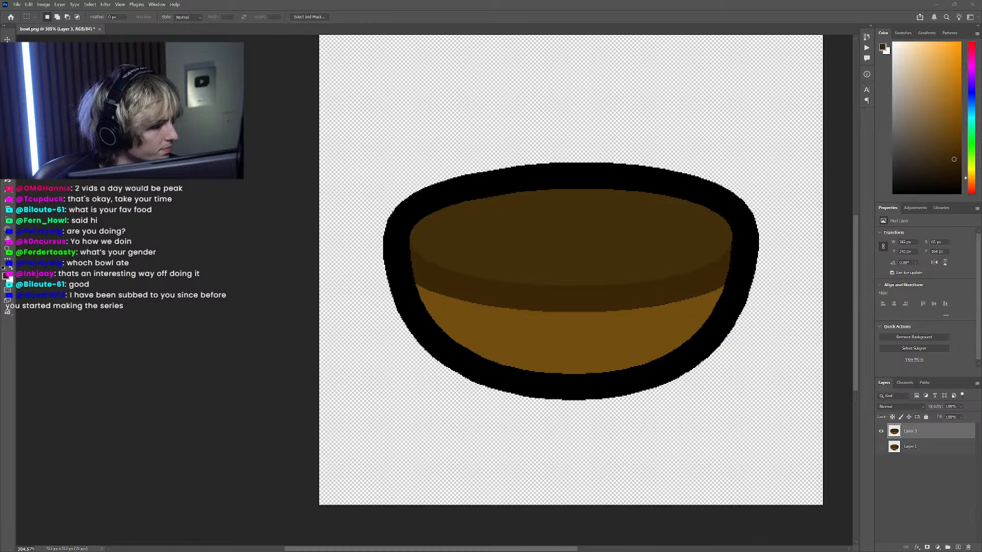
scroll(233, 307, "down", 5)
scroll(357, 323, "left", 2)
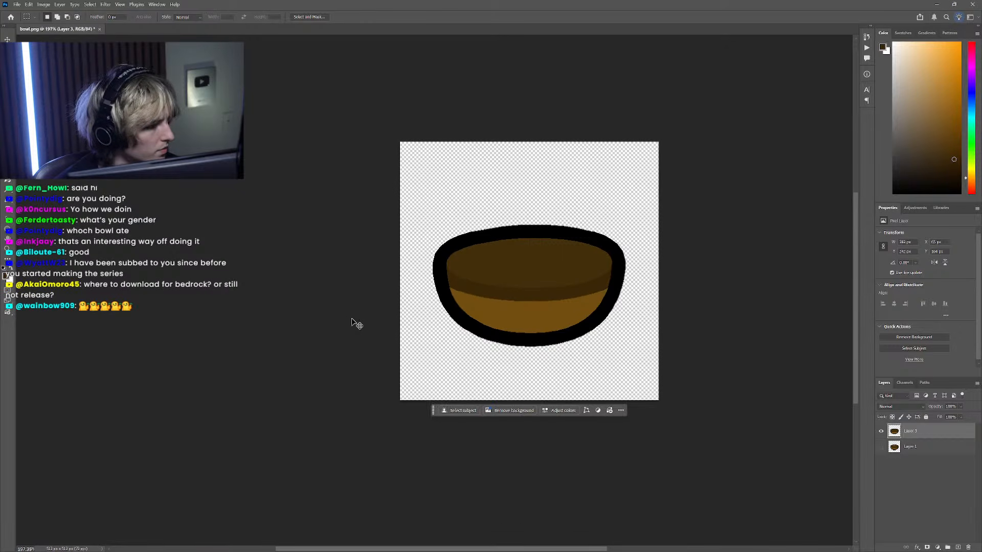
scroll(388, 307, "right", 1)
scroll(422, 307, "up", 3)
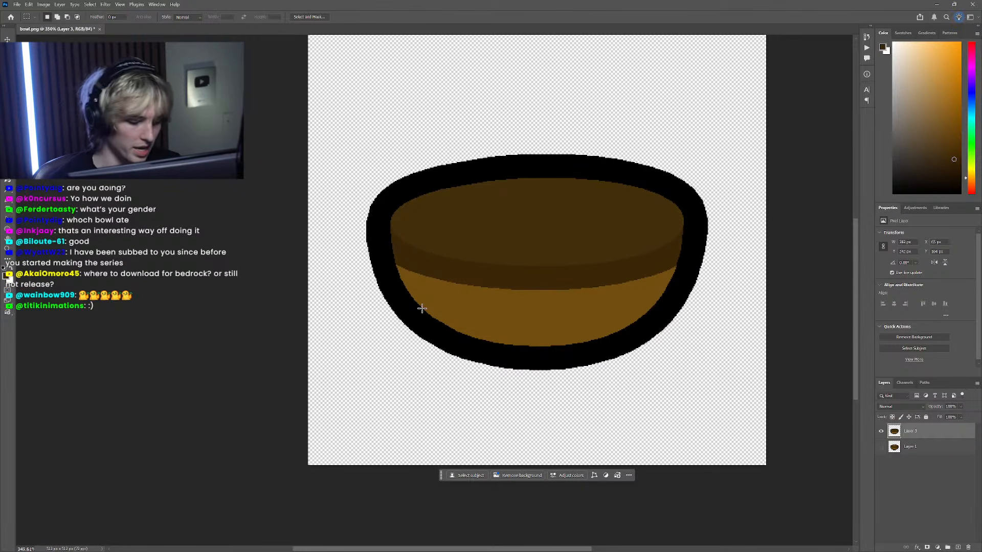
Step: Sample the darkest brown from the right edge of the original bowl and fill the drawing's black outline with it
left_click(881, 448, "alt")
key("i")
left_click(706, 242)
left_click(881, 432, "alt")
key("g")
left_click(680, 280)
Step: Show only the original bowl and draw a closed straight-sided path around its upper and left parts
scroll(576, 312, "down", 5)
scroll(580, 317, "down", 2)
scroll(578, 299, "right", 4)
scroll(577, 284, "up", 3)
left_click(881, 446, "alt")
scroll(526, 334, "up", 3)
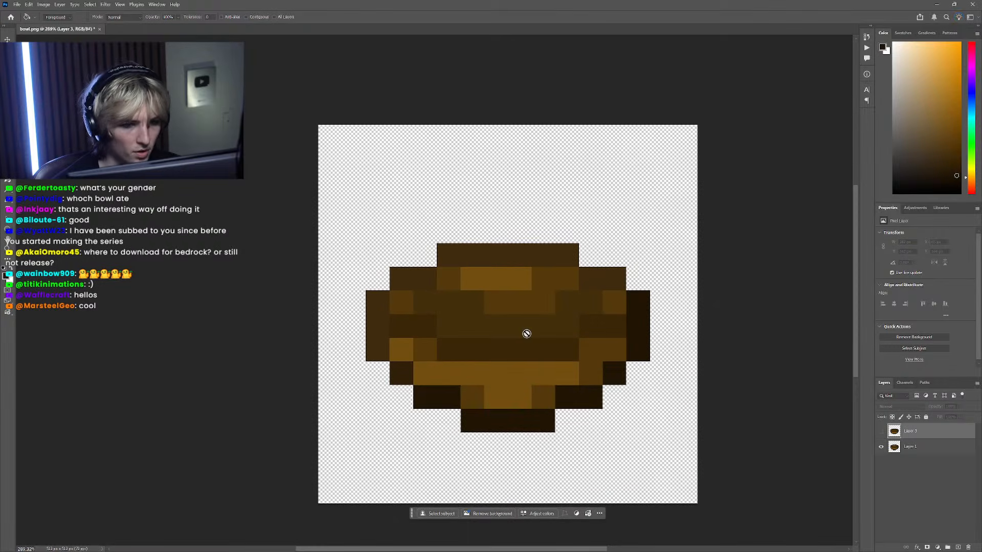
scroll(538, 333, "up", 1)
key("p")
left_click(638, 289)
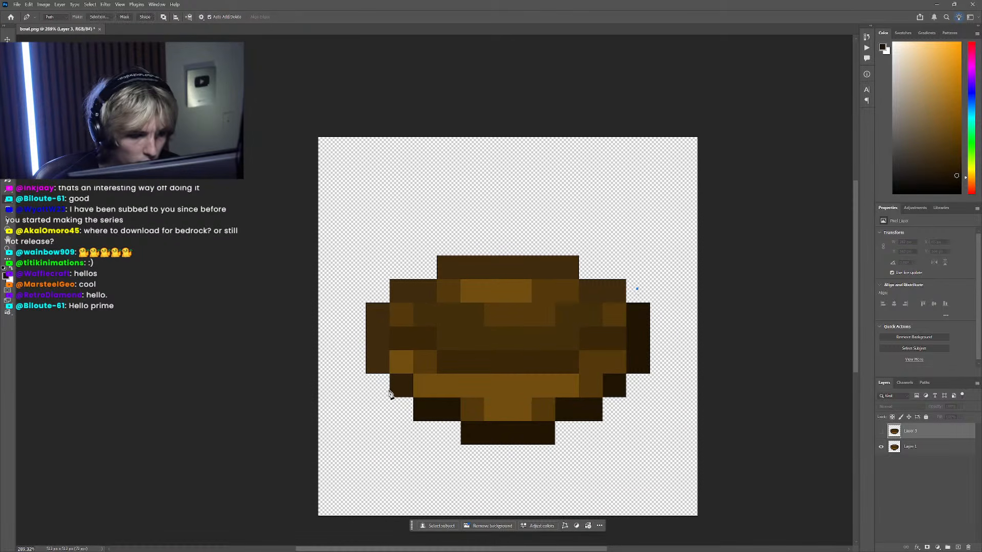
left_click(357, 390)
left_click(320, 271)
left_click(399, 224)
left_click(550, 214)
left_click(638, 289)
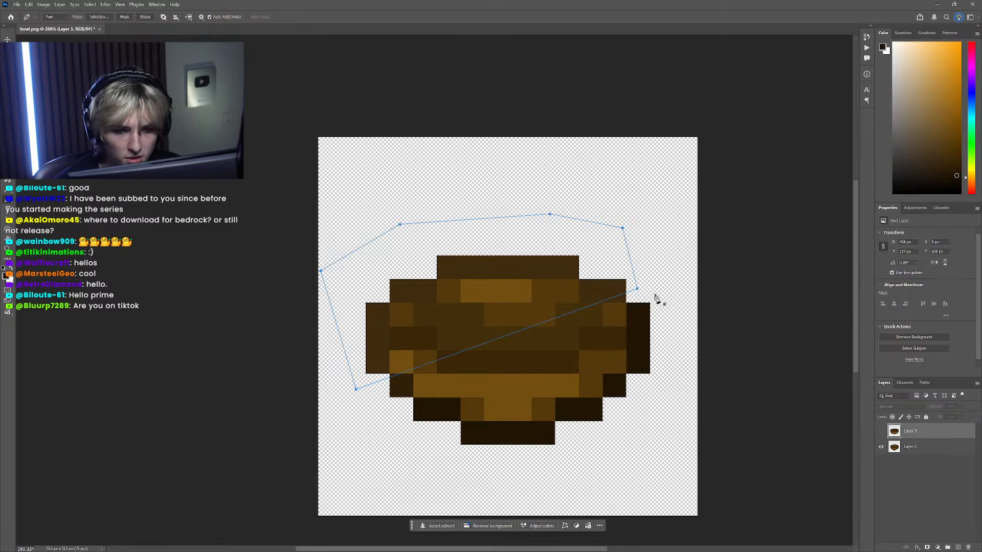
Step: Show the redrawn bowl, bend the path's diagonal lower edge downward, and move its lower left corner slightly outward
left_click(881, 432)
scroll(500, 355, "up", 3)
left_click_drag(493, 333, 525, 373)
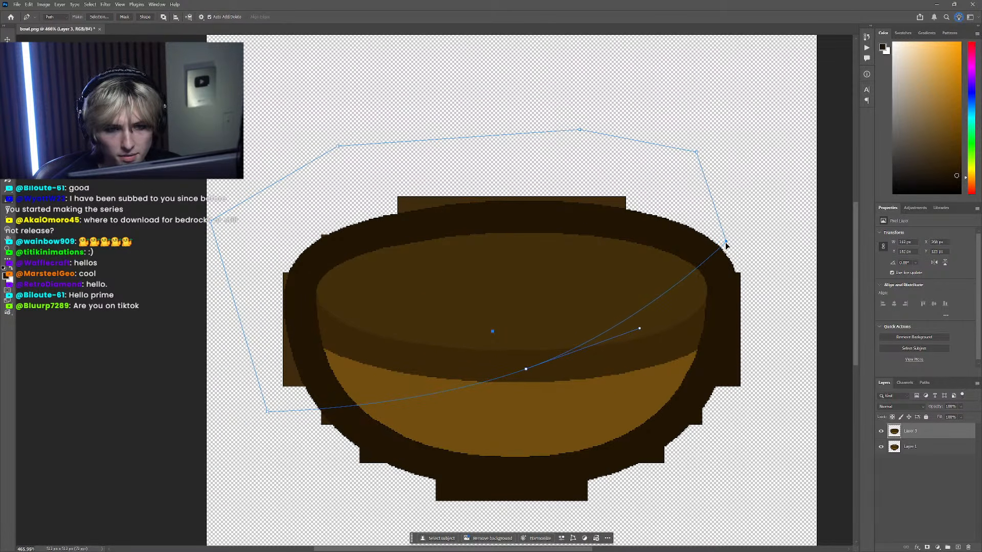
scroll(773, 379, "down", 3)
left_click(881, 431)
left_click(881, 432)
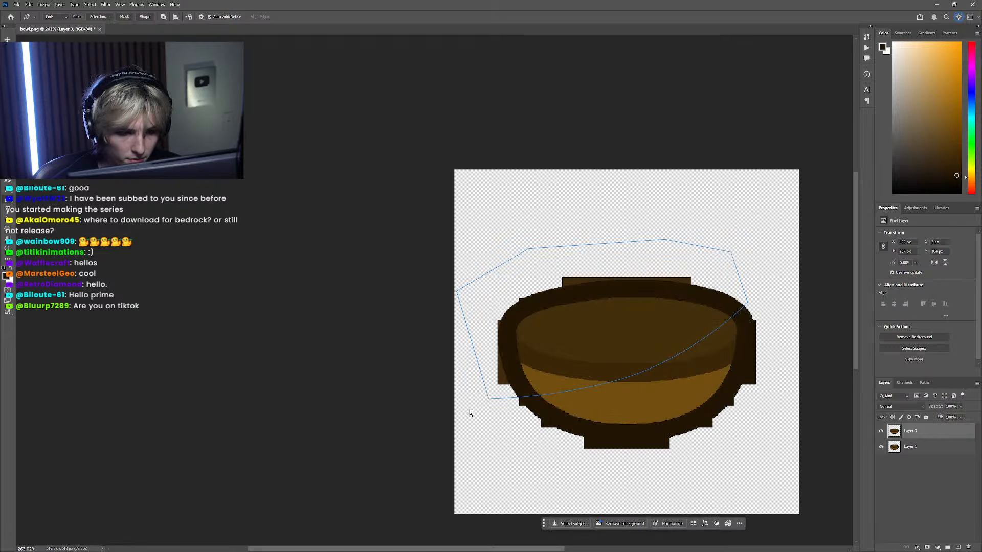
left_click_drag(489, 400, 478, 392)
left_click(779, 401)
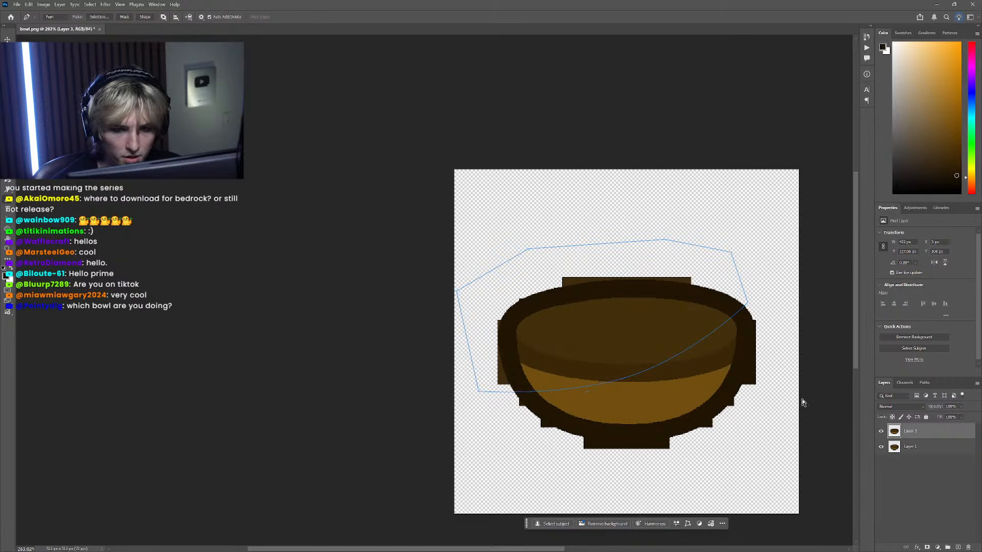
left_click(882, 431)
left_click(881, 432)
Step: Convert the closed path around the bowl's upper left part into a selection
scroll(716, 353, "right", 2)
right_click(609, 286)
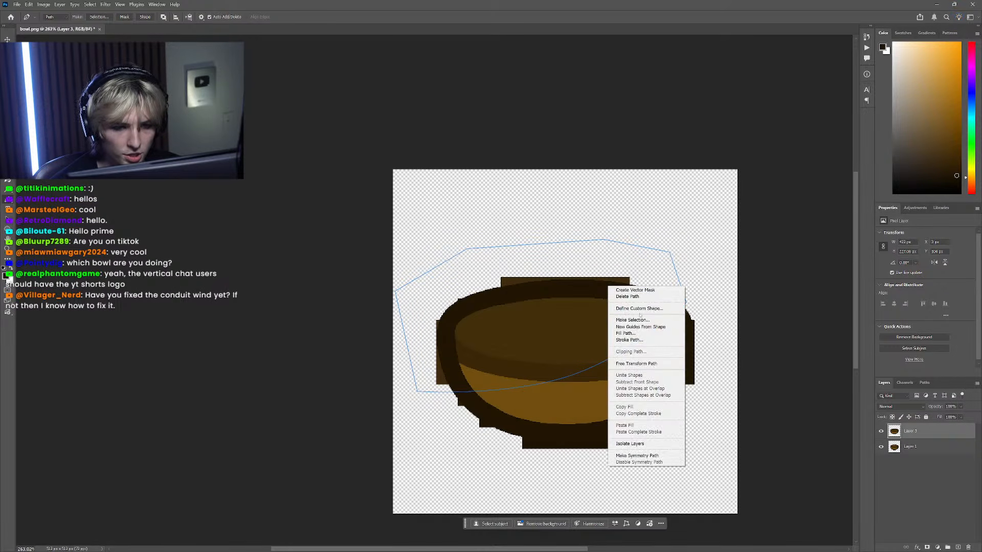
left_click(634, 320)
key("Return")
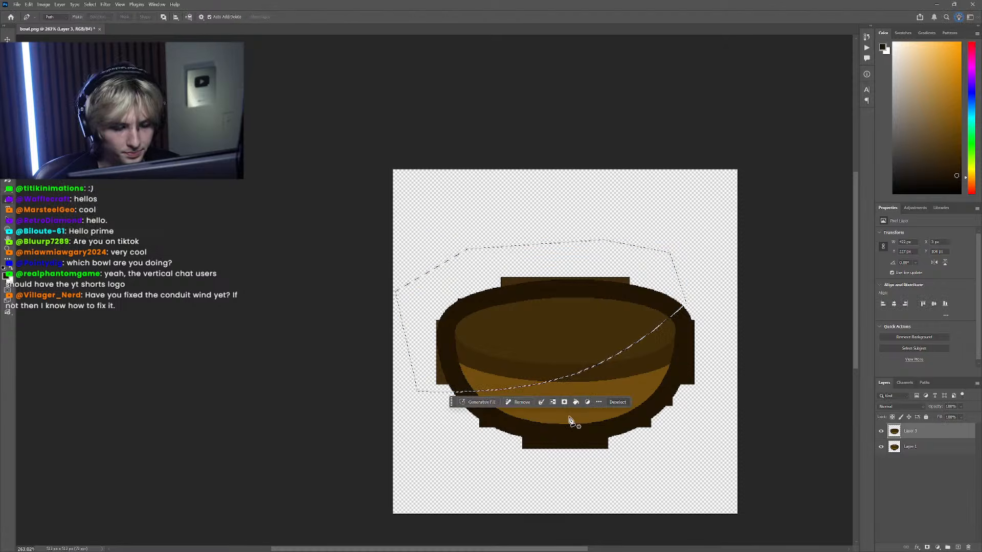
Step: Fill the selected upper left part of the outline with the original's lighter rim brown, check the original, and deselect
key("g")
left_click(460, 360)
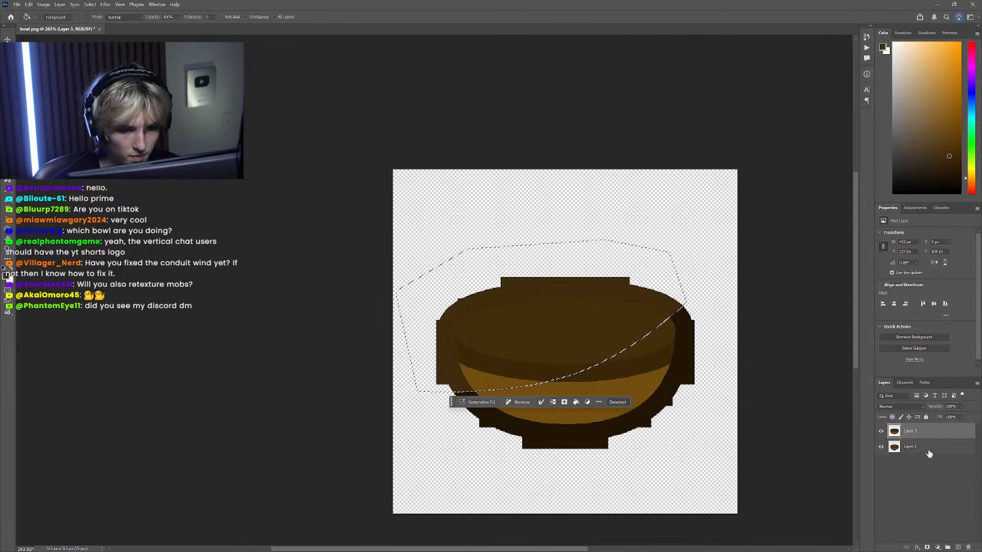
left_click(881, 431)
scroll(502, 326, "down", 2)
scroll(502, 326, "down", 1)
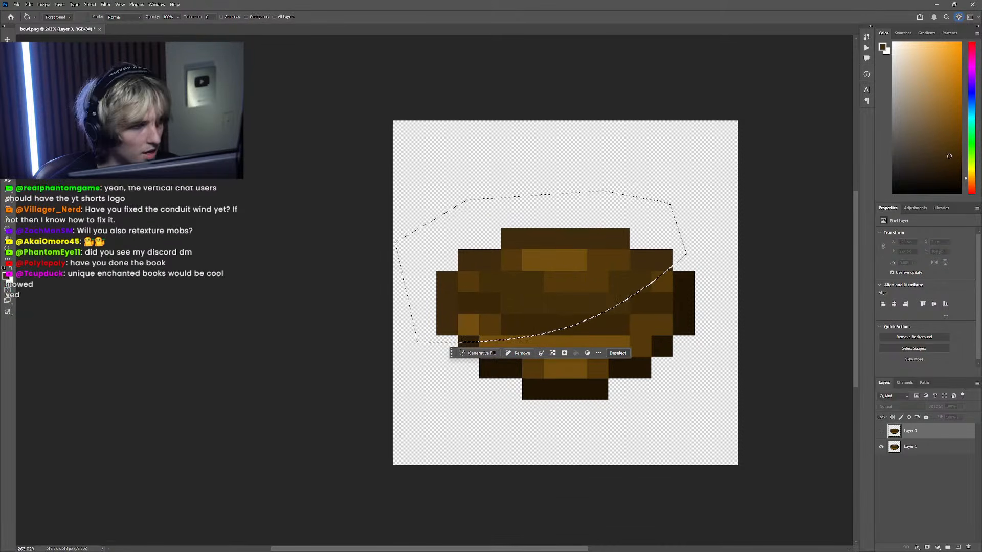
key("m")
key("ctrl+d")
Step: Check the original's lower left pixels, show only the redrawn bowl, and draw a four-point closed path around its lower left side
scroll(547, 357, "up", 6)
scroll(415, 369, "down", 5)
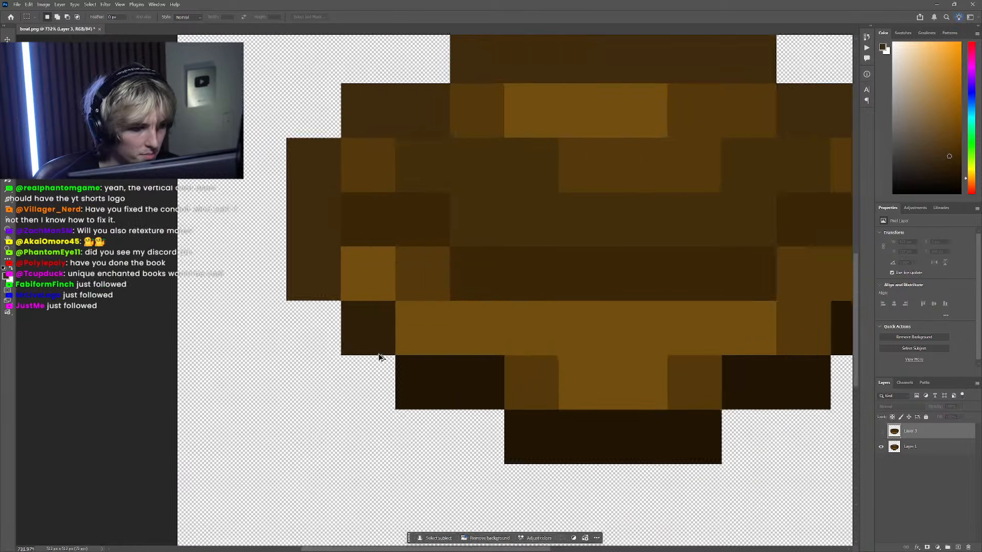
left_click(881, 431)
left_click(881, 446)
scroll(506, 377, "down", 1)
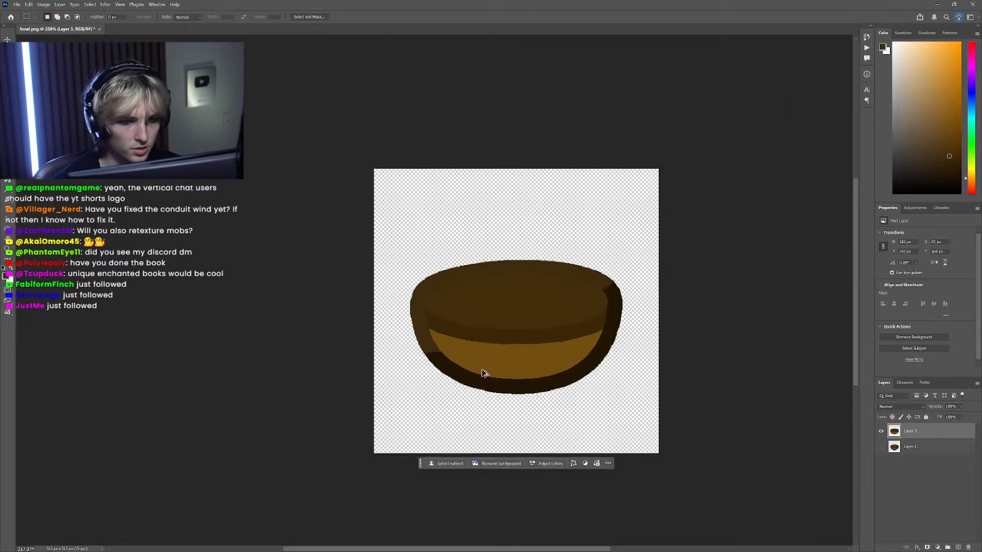
key("p")
left_click(513, 348)
left_click(407, 384)
left_click(389, 329)
left_click(496, 314)
left_click(513, 348)
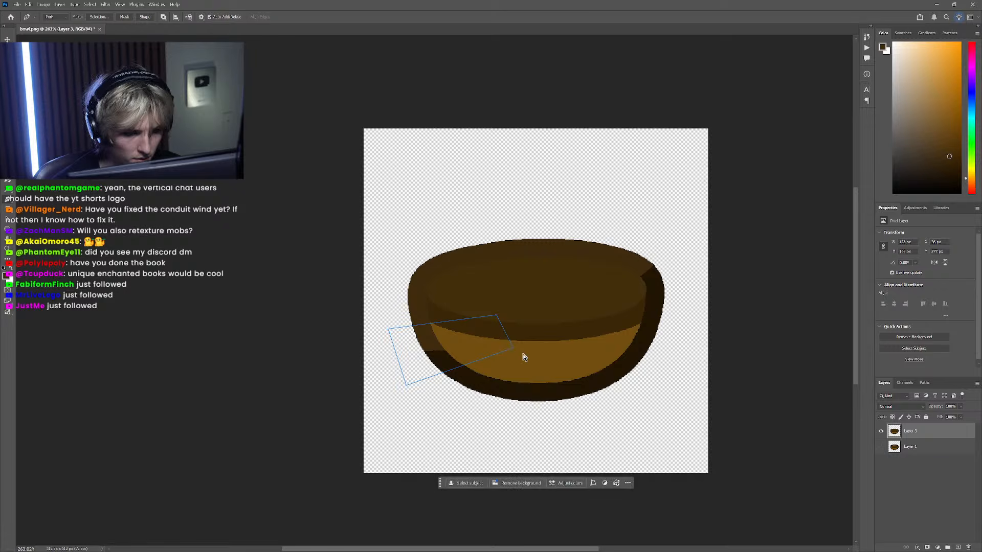
Step: Reshape the lower left path by extending its right corner and curving its lower edge, and convert it into a selection
left_click_drag(514, 350, 471, 350)
scroll(470, 349, "down", 3)
right_click(464, 349)
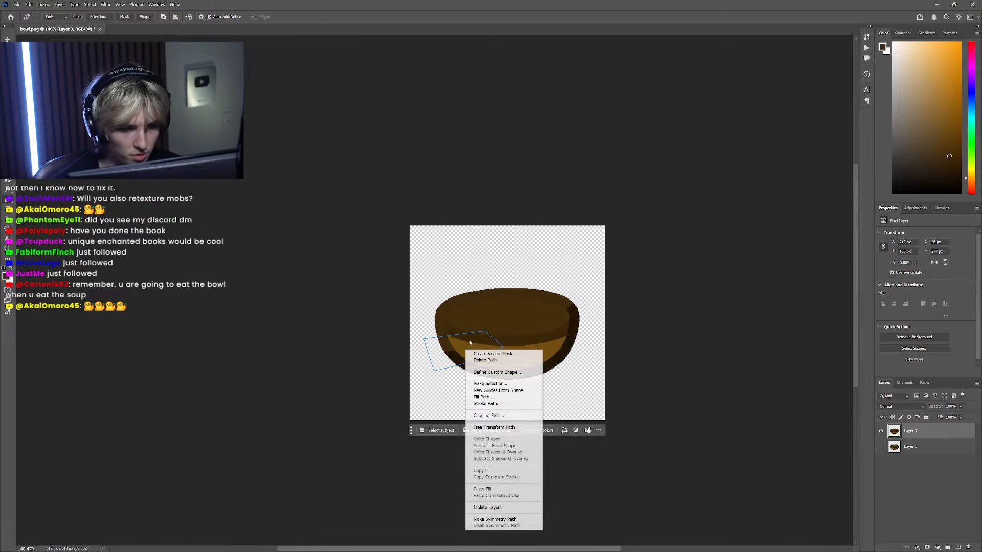
left_click(491, 385)
scroll(497, 343, "left", 2)
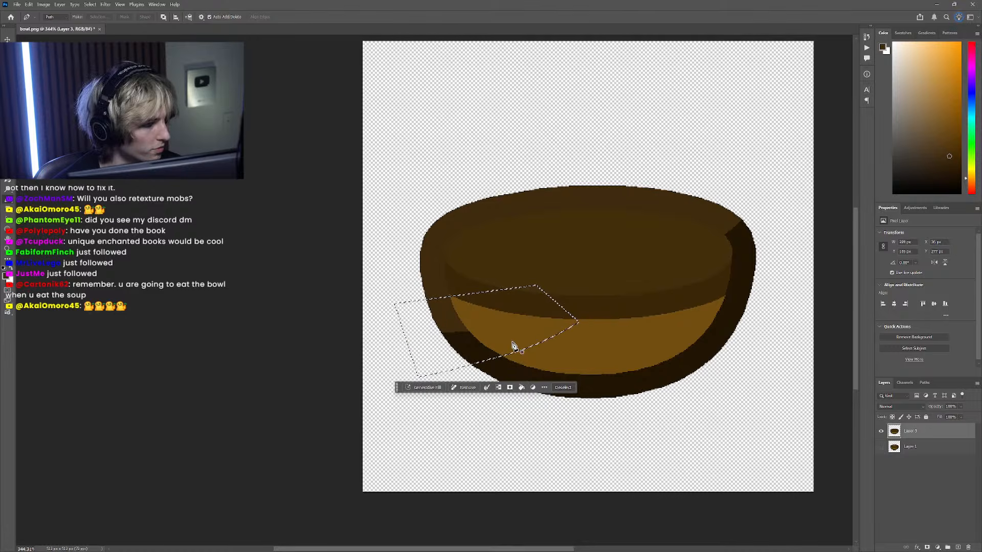
Step: Sample the original's intermediate dark brown, fill the selected lower left outline segment with it, and deselect
scroll(563, 352, "up", 1)
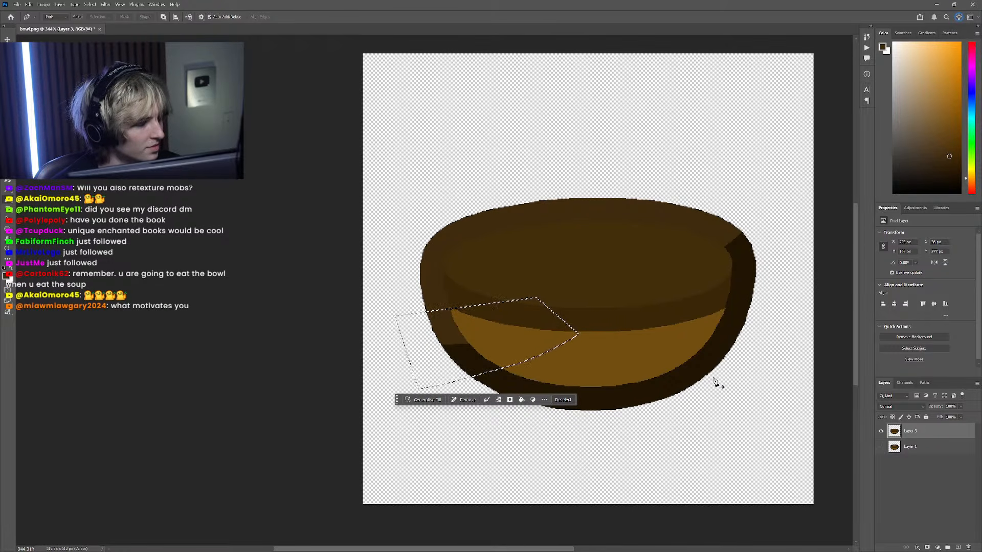
left_click(881, 431)
key("i")
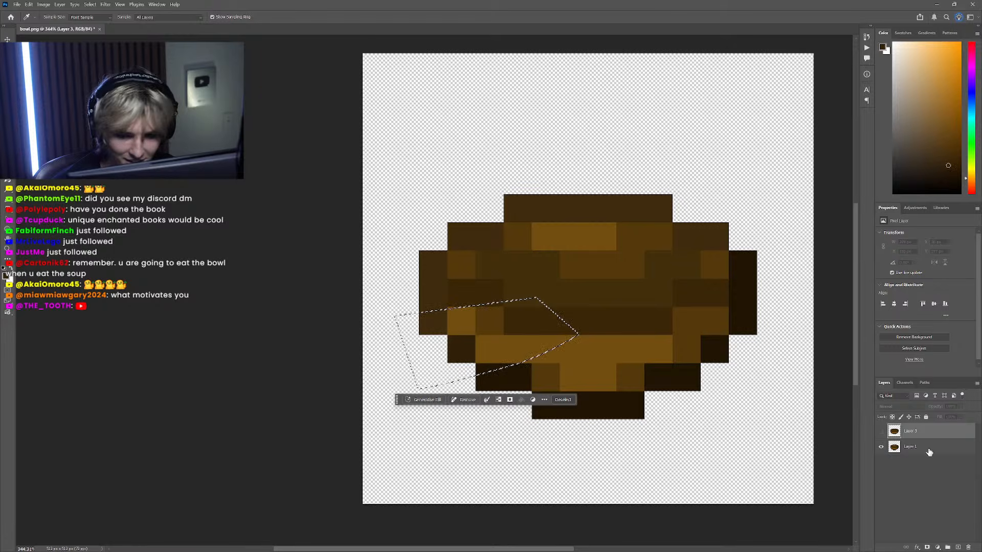
left_click(881, 431, "alt")
key("g")
scroll(386, 243, "down", 2)
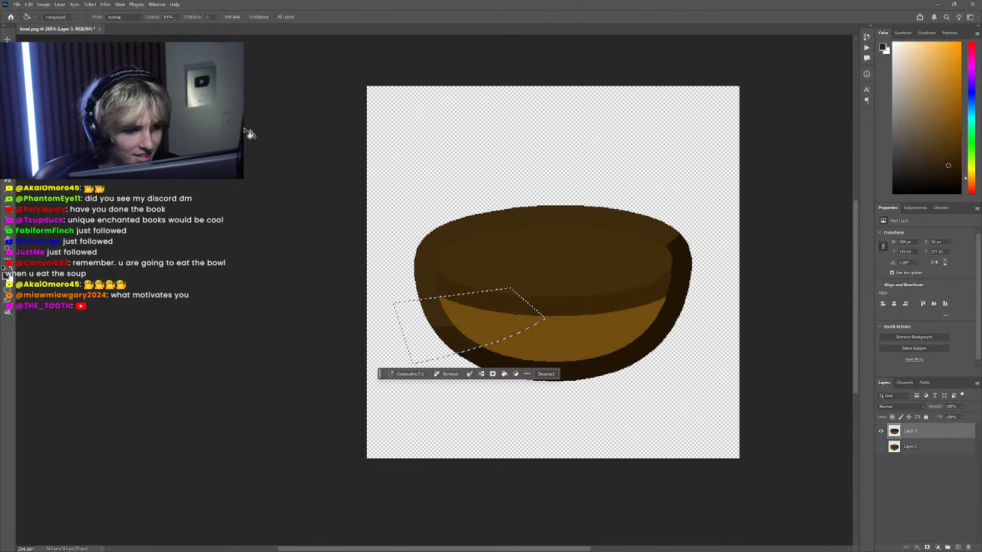
key("m")
key("ctrl+d")
Step: Compare the shading of the redrawn bowl's outline with the original pixel bowl
scroll(550, 313, "down", 4)
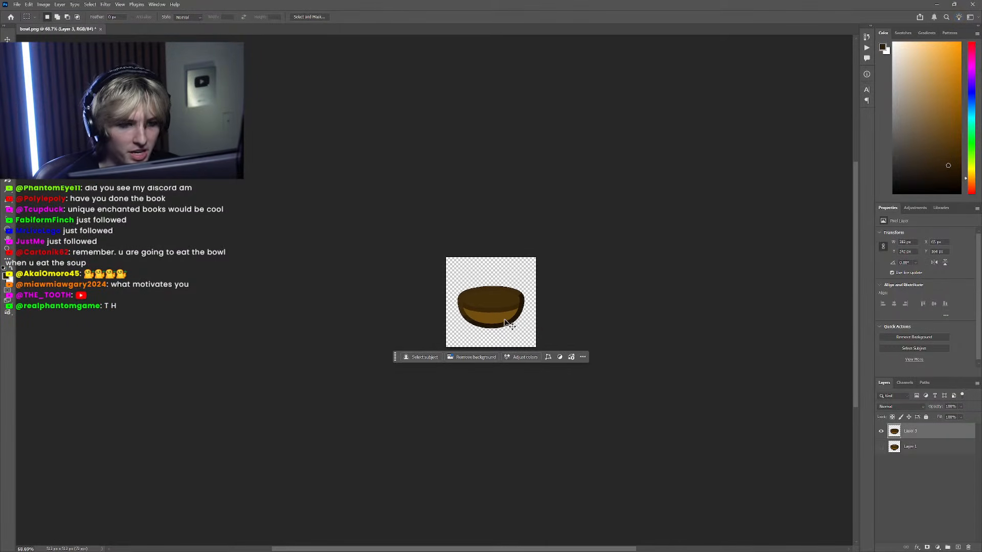
scroll(549, 313, "up", 2)
scroll(550, 313, "up", 2)
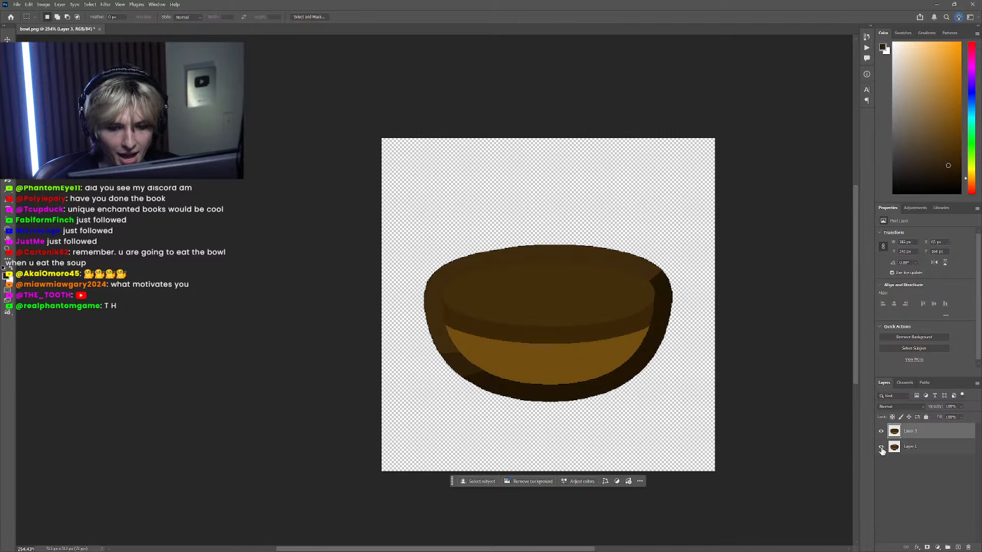
left_click(881, 447)
left_click(881, 431)
left_click(881, 431)
left_click(881, 431)
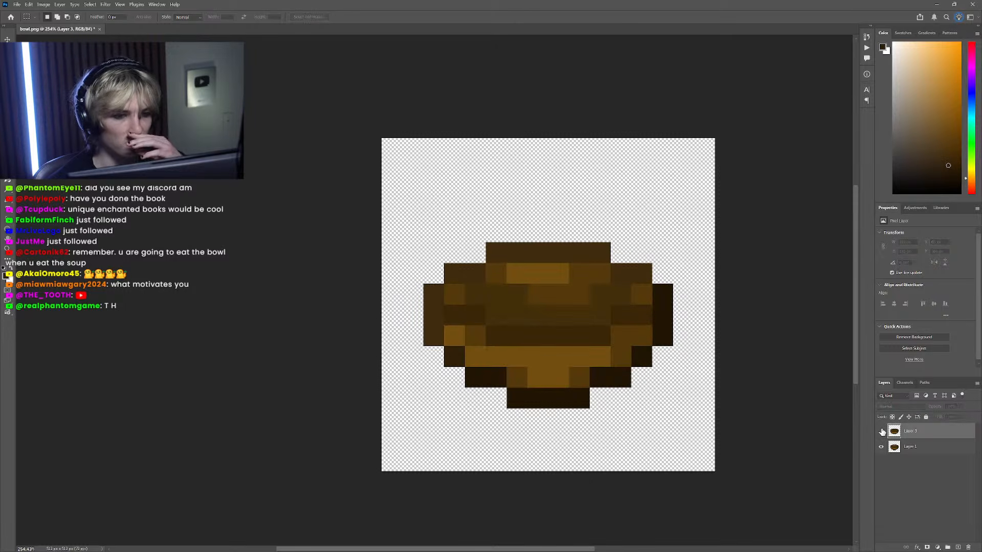
left_click(881, 431)
scroll(574, 309, "up", 2)
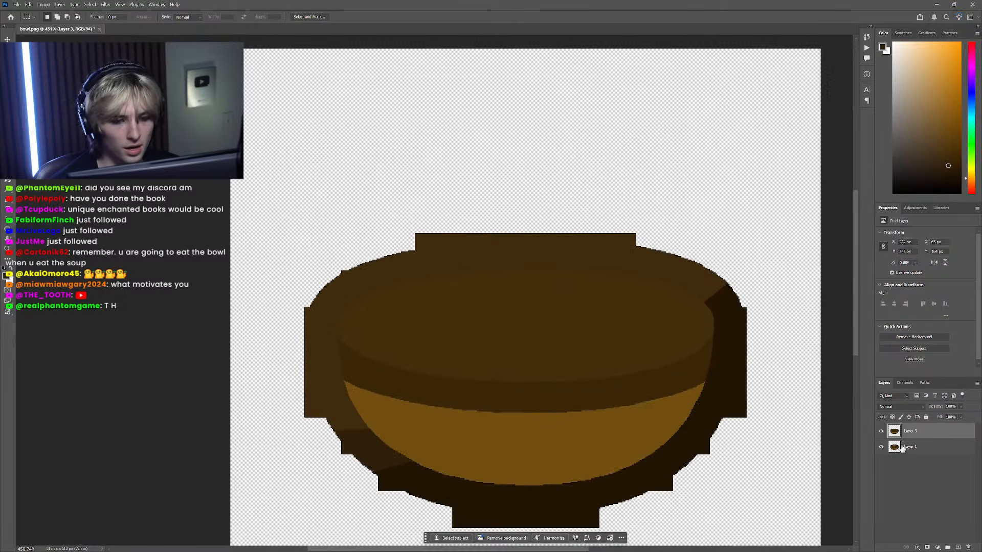
left_click(881, 432)
left_click(881, 432)
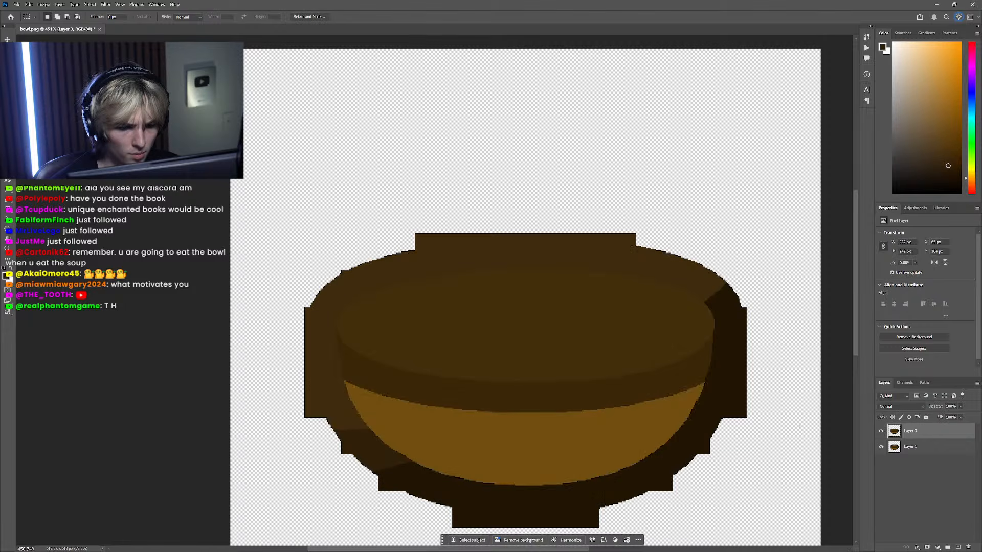
Step: Sample the medium brown from the original bowl and fill the lower body of the redrawn bowl with it
scroll(670, 423, "down", 2)
left_click(881, 431)
scroll(631, 417, "up", 2)
key("i")
left_click(881, 431)
left_click(881, 446)
key("g")
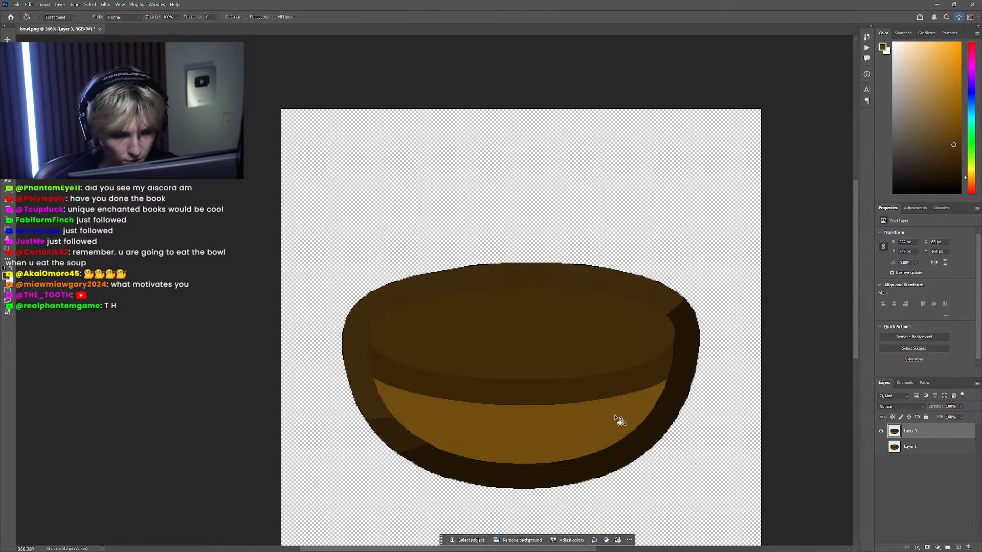
left_click(616, 419)
Step: Compare with the original's highlight and draw a three-point closed path inside the bowl's lower body
scroll(598, 427, "down", 3)
scroll(538, 418, "up", 2)
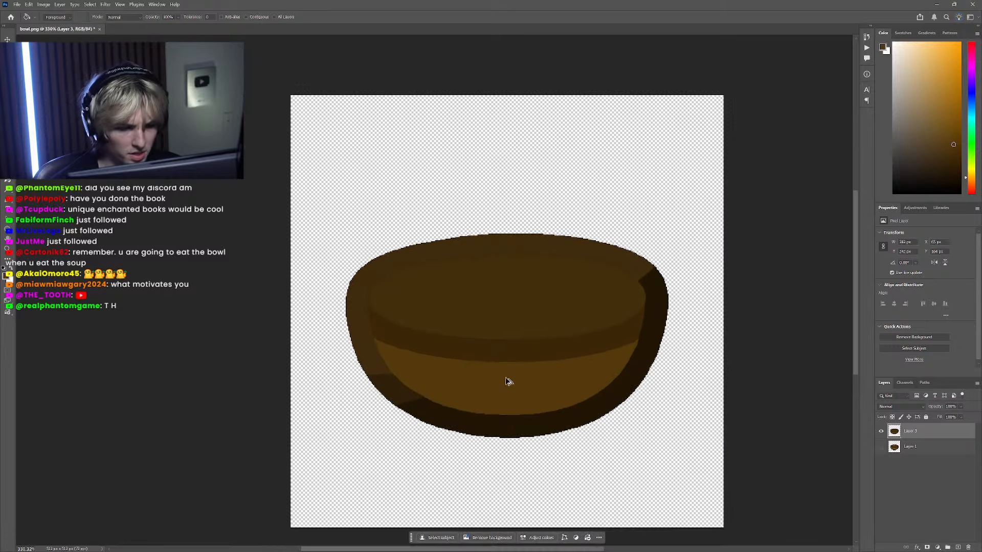
left_click(881, 447)
left_click(882, 431)
key("p")
left_click(881, 431)
left_click(881, 446)
scroll(471, 409, "up", 1)
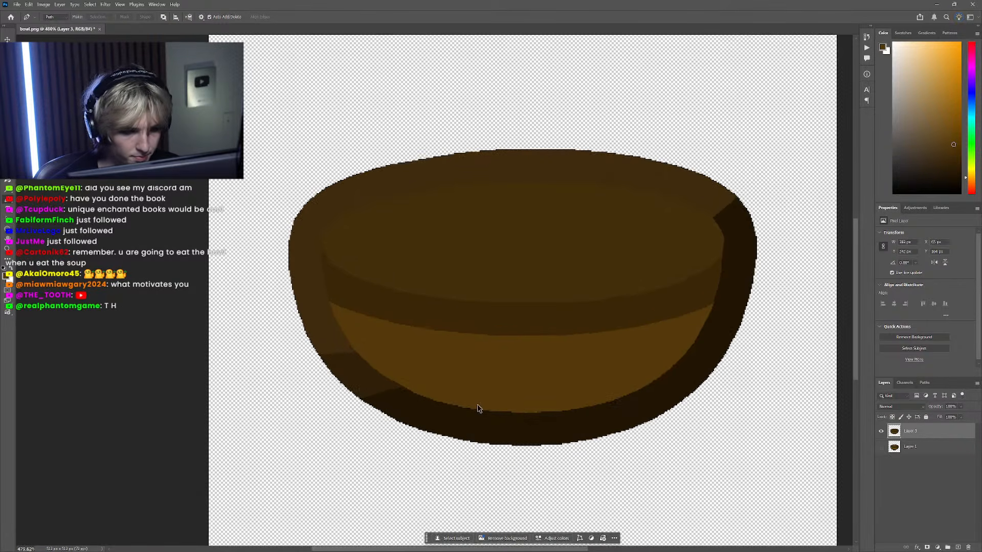
left_click(511, 402)
left_click(343, 319)
left_click(626, 344)
key("Return")
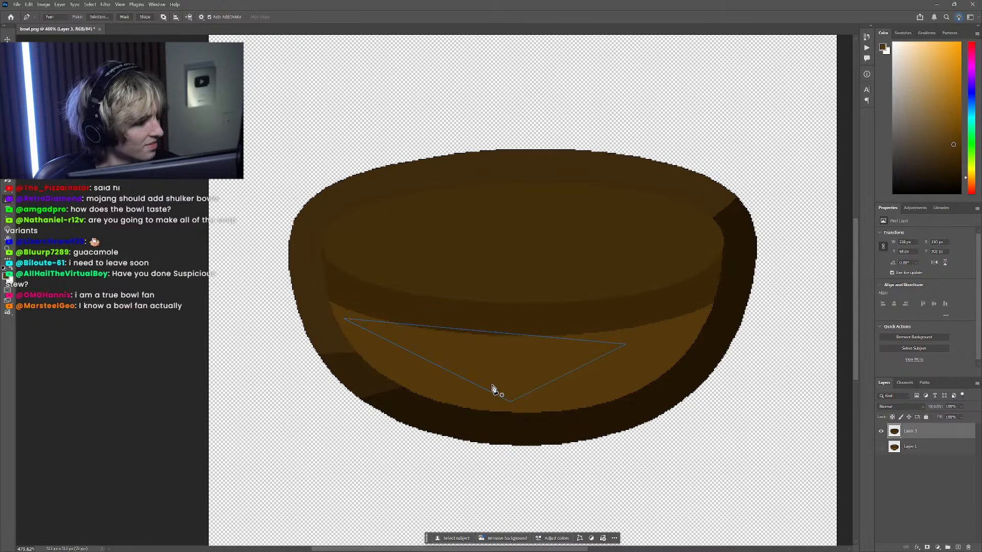
Step: Curve the path's lower sides to follow the bowl's bottom and move its right corner further outward
left_click(510, 402)
left_click_drag(511, 402, 628, 402)
key("Return")
left_click(344, 321)
left_click_drag(343, 319, 342, 320)
left_click(412, 299, "ctrl")
left_click_drag(629, 367, 651, 344)
key("Return")
Step: Compare the curved path with the light brown highlight pixels on the original bowl's body
left_click(881, 432)
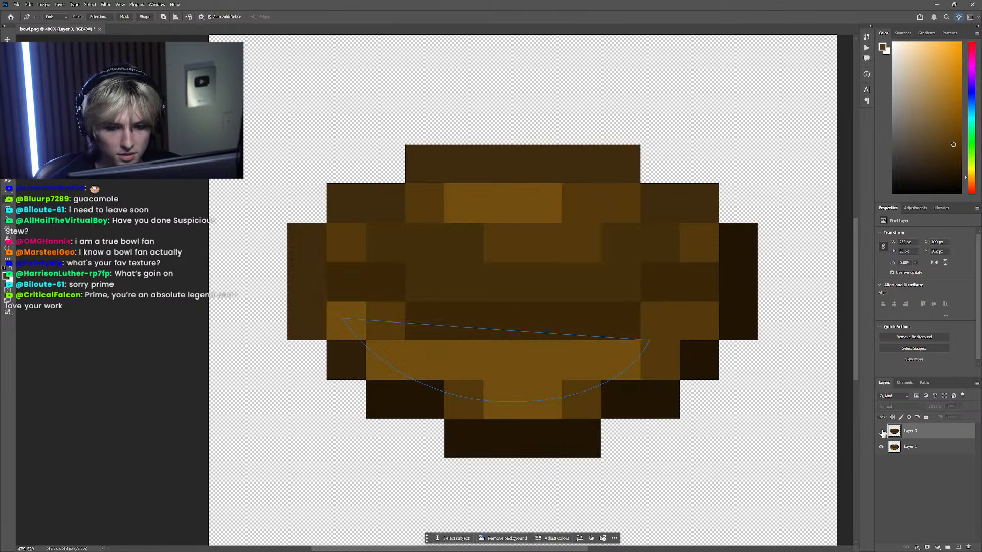
left_click(881, 432)
left_click(881, 432)
left_click(881, 447)
left_click(881, 447)
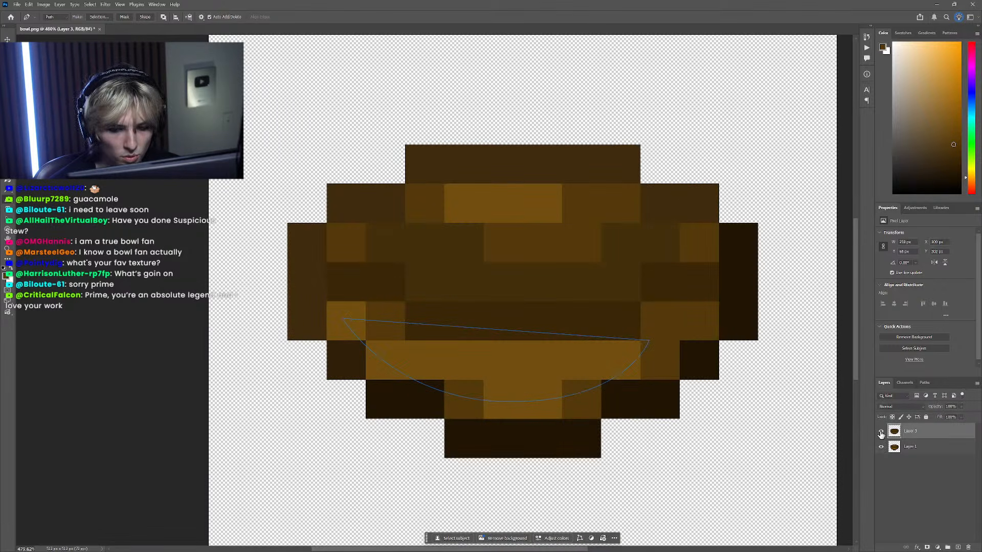
left_click(881, 432)
left_click(881, 447)
Step: Bend the highlight path's upper edge downward to parallel the rim and move its right corner slightly up and outward
left_click(488, 329, "ctrl")
left_click(506, 331)
left_click_drag(506, 331, 493, 352)
left_click(649, 342, "ctrl")
left_click_drag(650, 342, 656, 337)
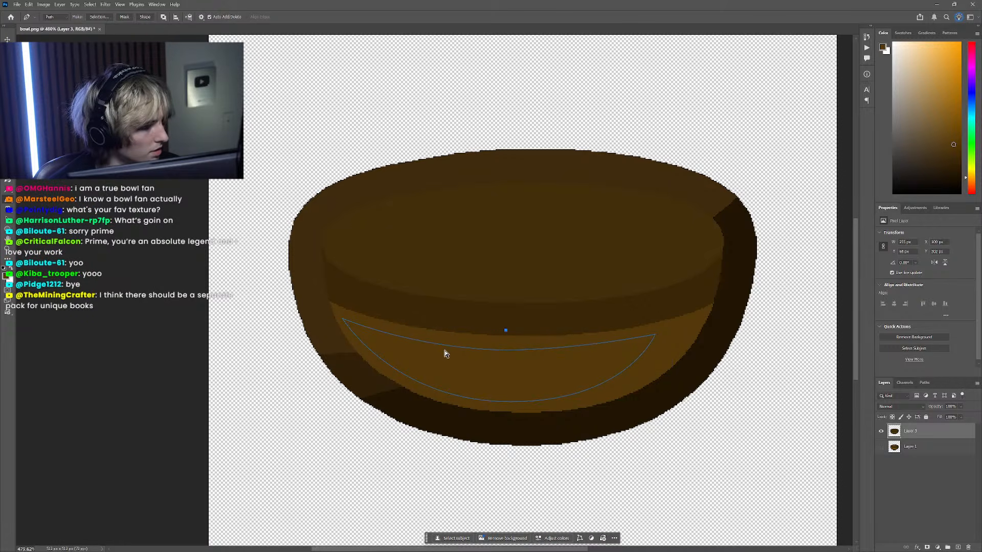
left_click_drag(480, 349, 440, 328)
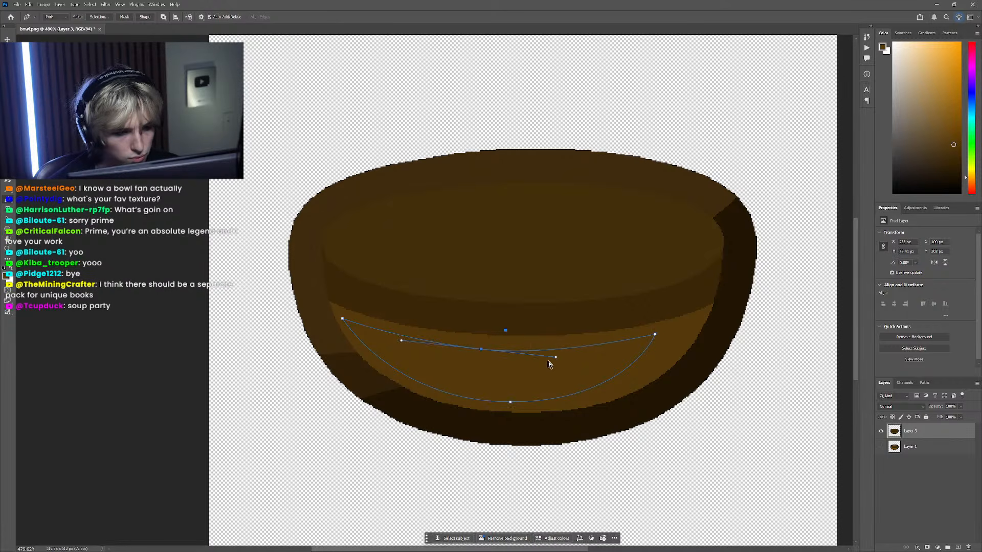
left_click(524, 318, "ctrl")
Step: Compare the path with the original's highlight pixels and smooth its upper edge by adjusting the middle anchor and its handles
scroll(528, 378, "down", 6)
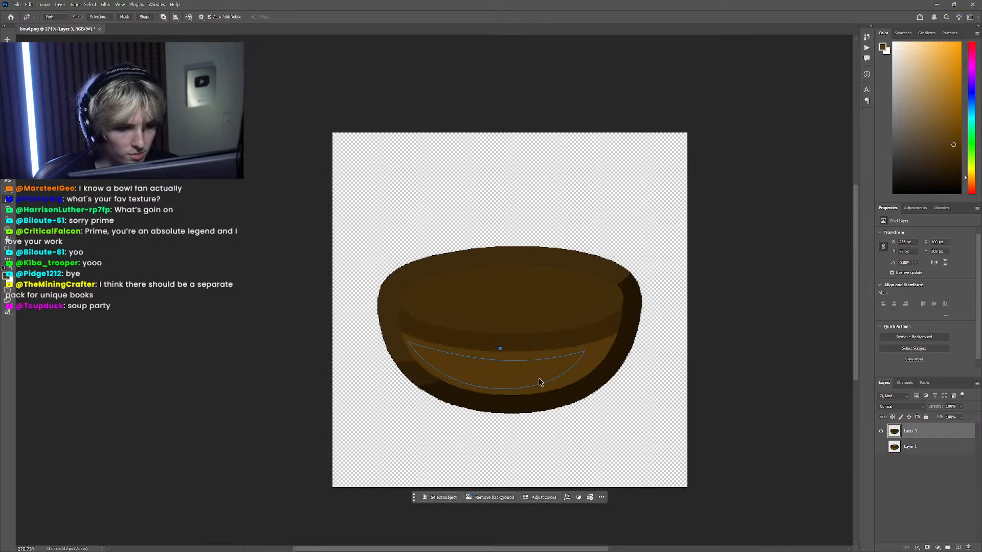
scroll(528, 379, "right", 2)
left_click(881, 432)
left_click(880, 448)
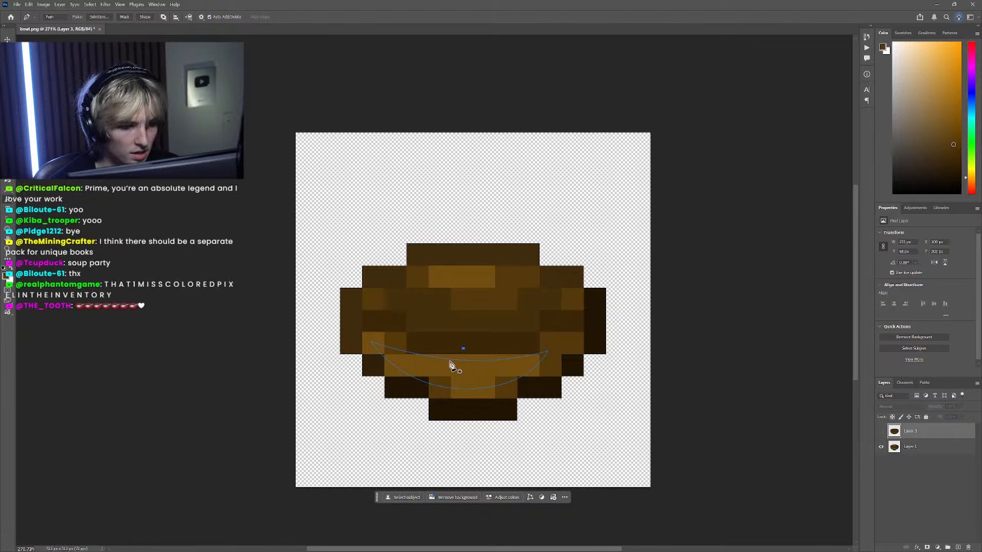
left_click(881, 447)
scroll(432, 368, "left", 2)
scroll(440, 368, "up", 7)
left_click_drag(562, 379, 422, 347)
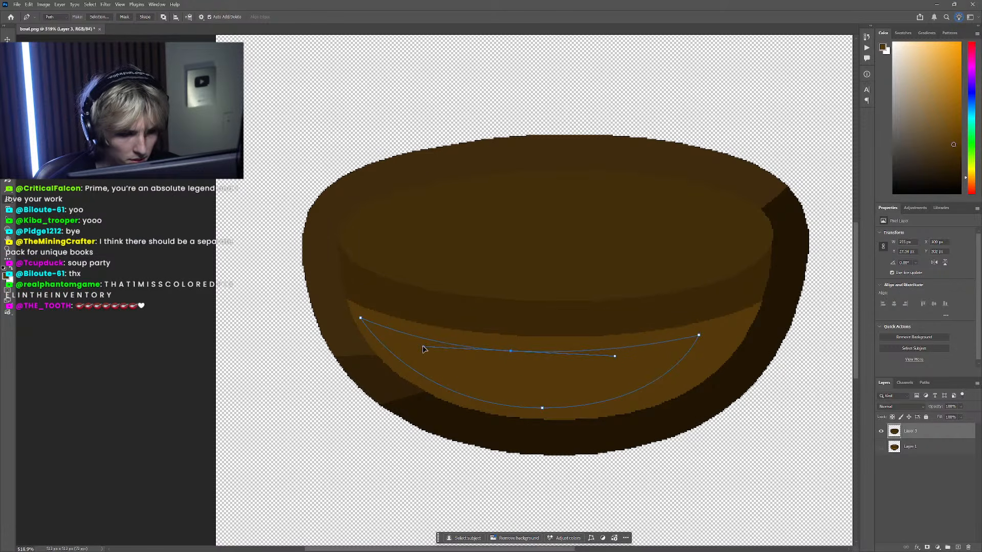
left_click_drag(512, 352, 511, 349)
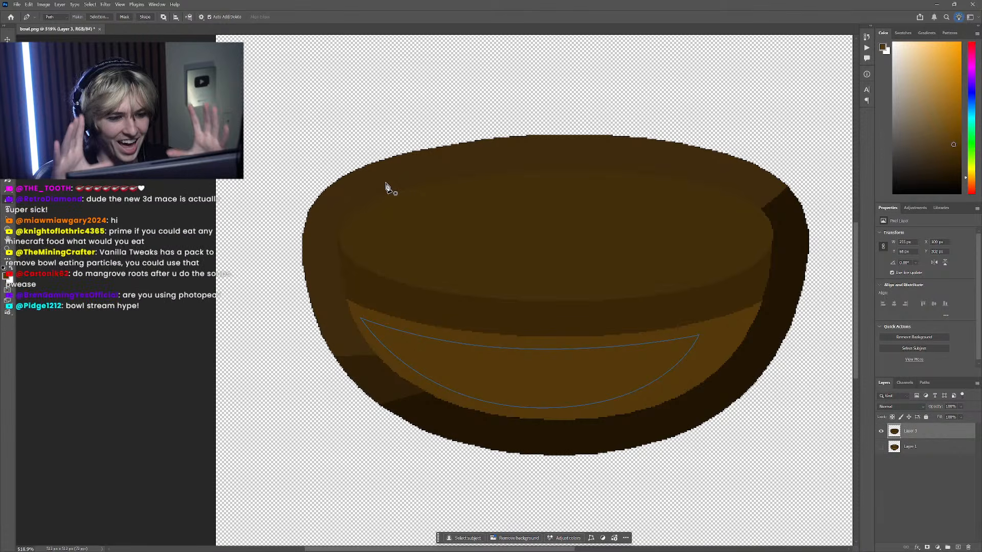
Step: Refine the path's lower curve with an extra anchor on the lower-left side and adjust its left corner to follow the bowl's edge
left_click(609, 407)
left_click_drag(669, 408, 673, 411)
left_click(604, 380, "ctrl")
scroll(593, 372, "down", 8)
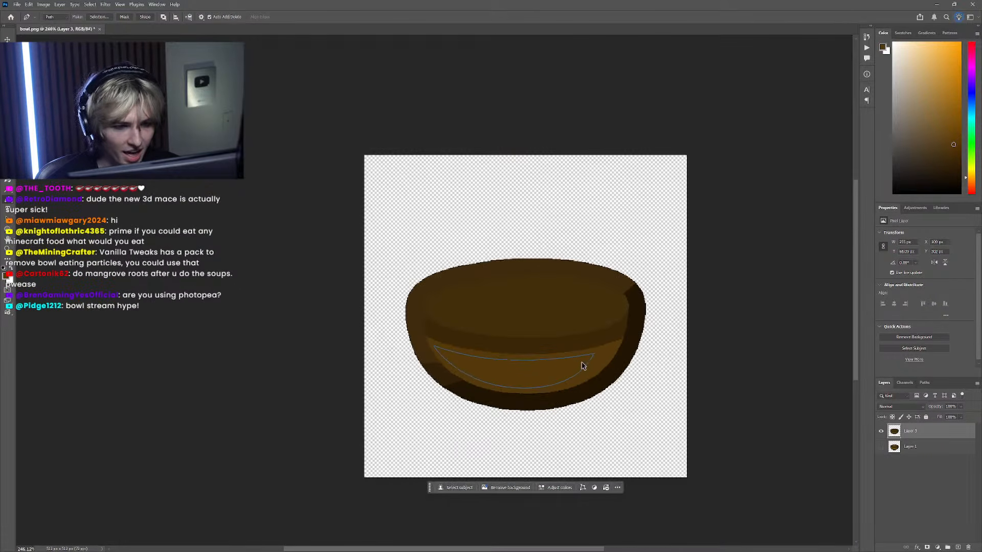
scroll(578, 362, "up", 5)
scroll(380, 396, "up", 6)
scroll(380, 397, "up", 1)
left_click(404, 360)
left_click(421, 342, "ctrl")
left_click(315, 276, "ctrl")
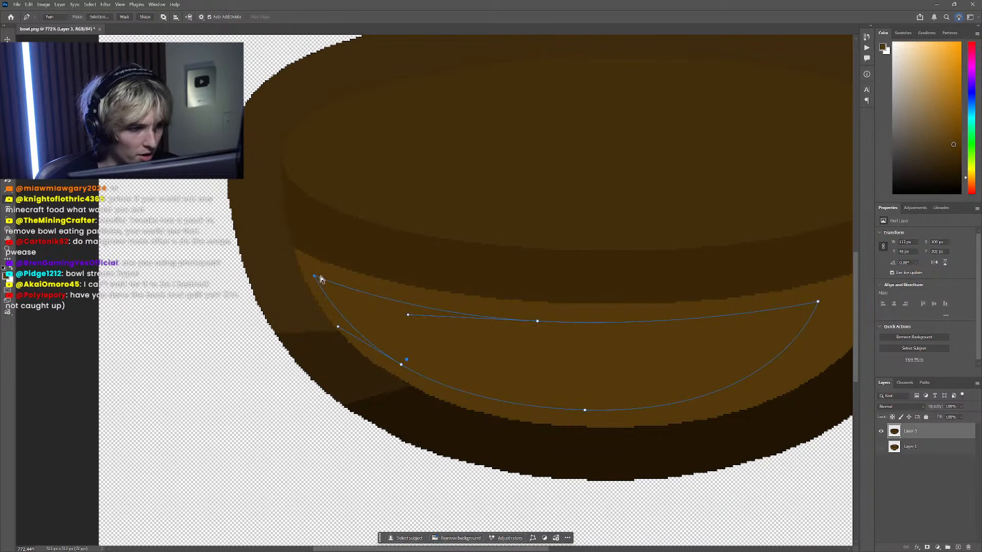
scroll(362, 274, "down", 6)
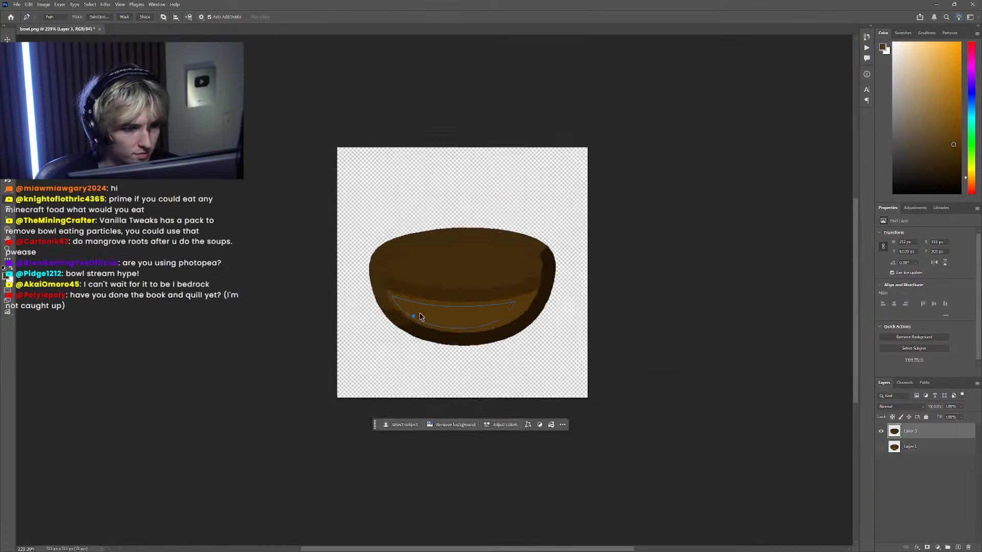
Step: Check the highlight path against the original bowl and turn it into a selection
scroll(454, 336, "up", 5)
scroll(418, 366, "down", 1)
scroll(419, 367, "down", 4)
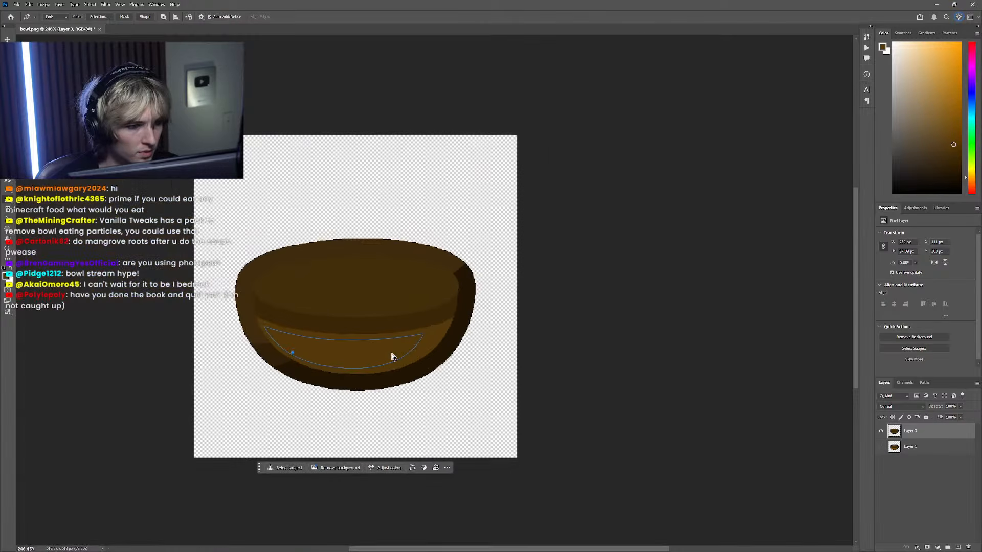
scroll(423, 351, "up", 4)
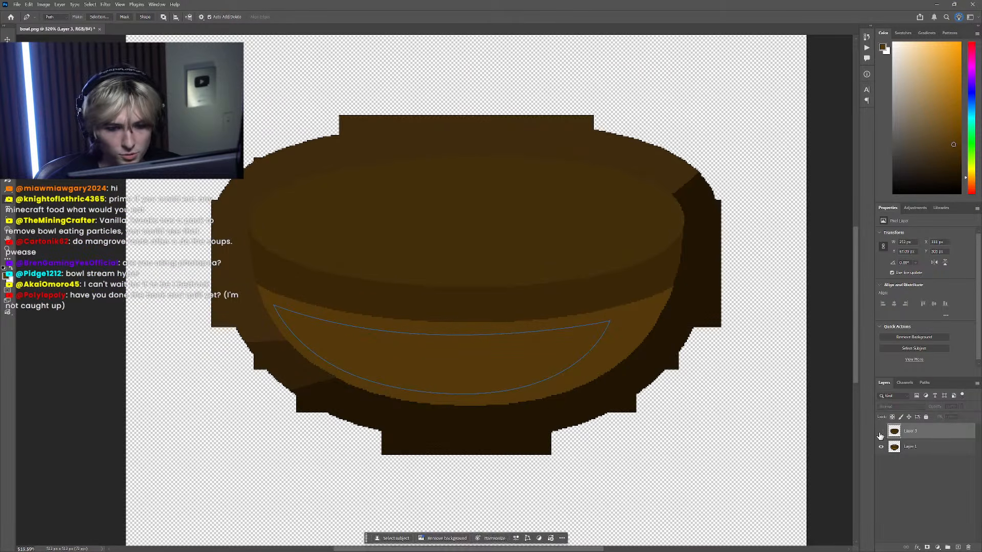
scroll(500, 362, "down", 3)
right_click(505, 326)
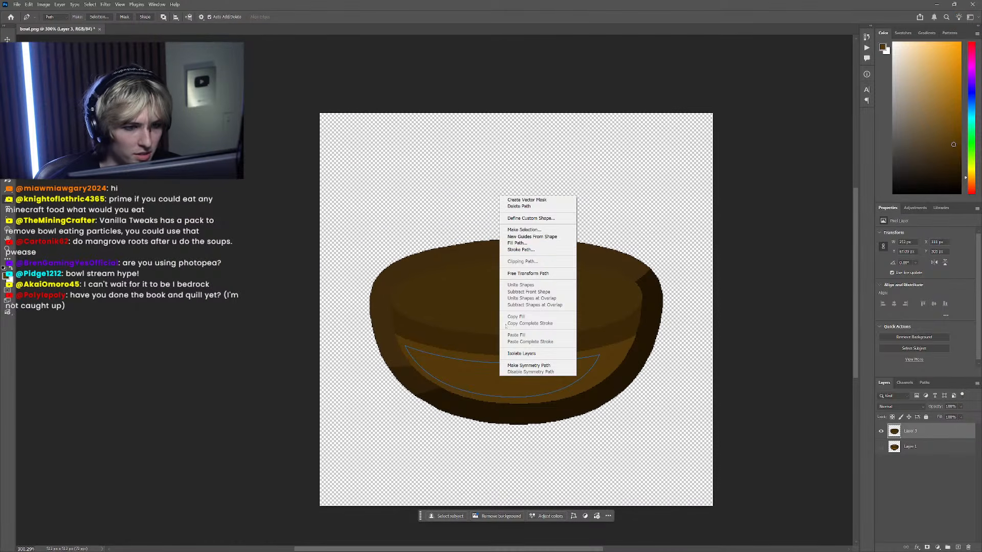
left_click(523, 230)
scroll(521, 379, "up", 4)
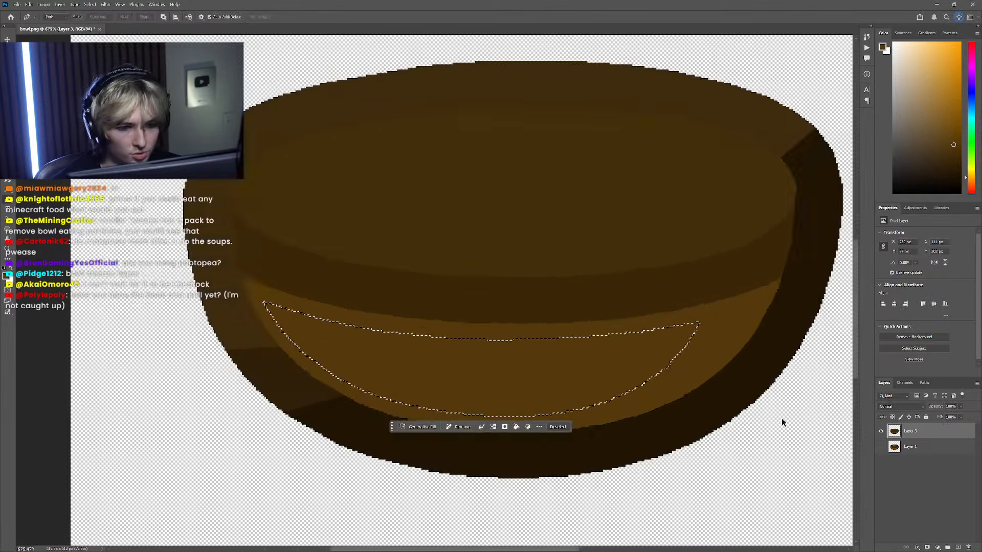
Step: Sample the light brown highlight from the original bowl, fill the selection with it on the redrawn bowl, and deselect
left_click(881, 447)
left_click(881, 431)
key("i")
left_click(499, 373)
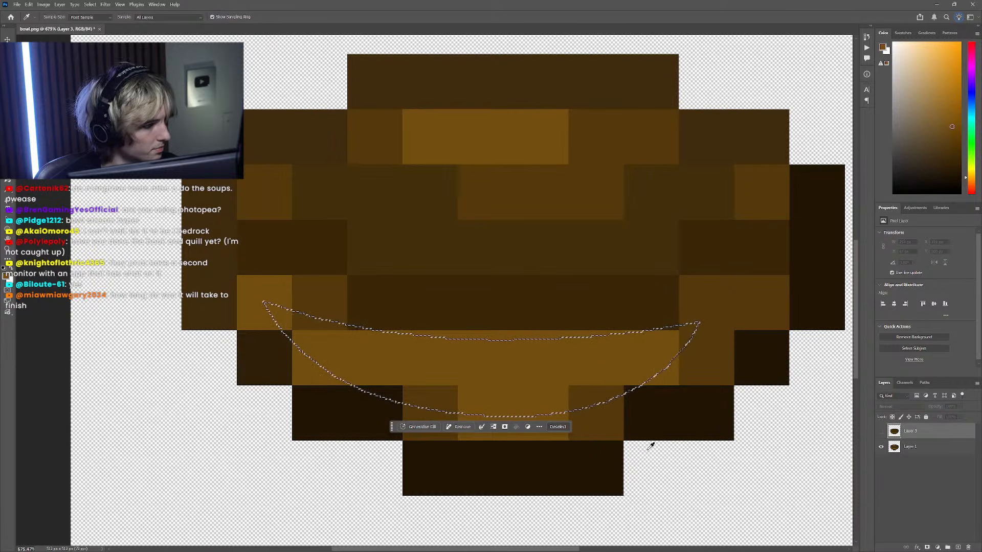
left_click(881, 431)
left_click(881, 447)
key("g")
left_click(552, 390)
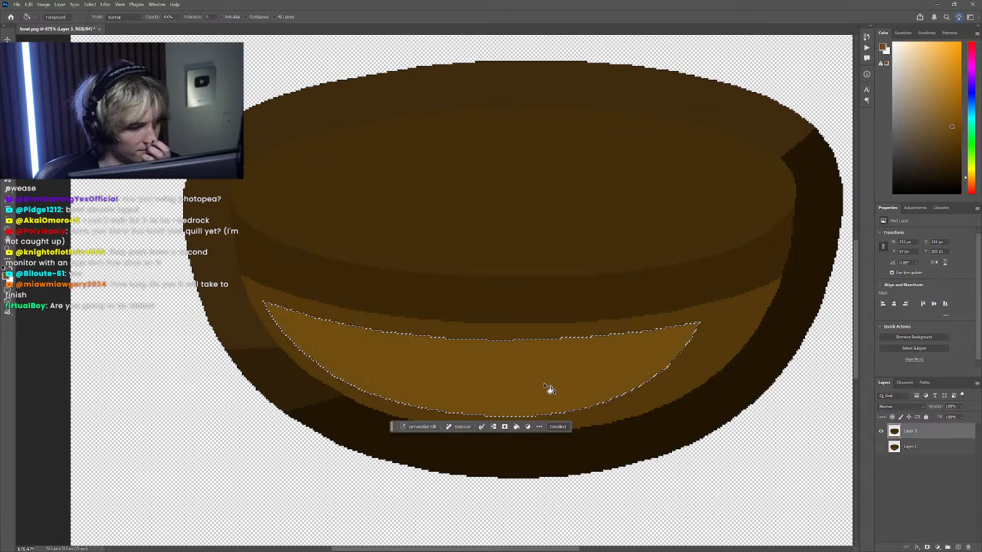
key("m")
key("ctrl+d")
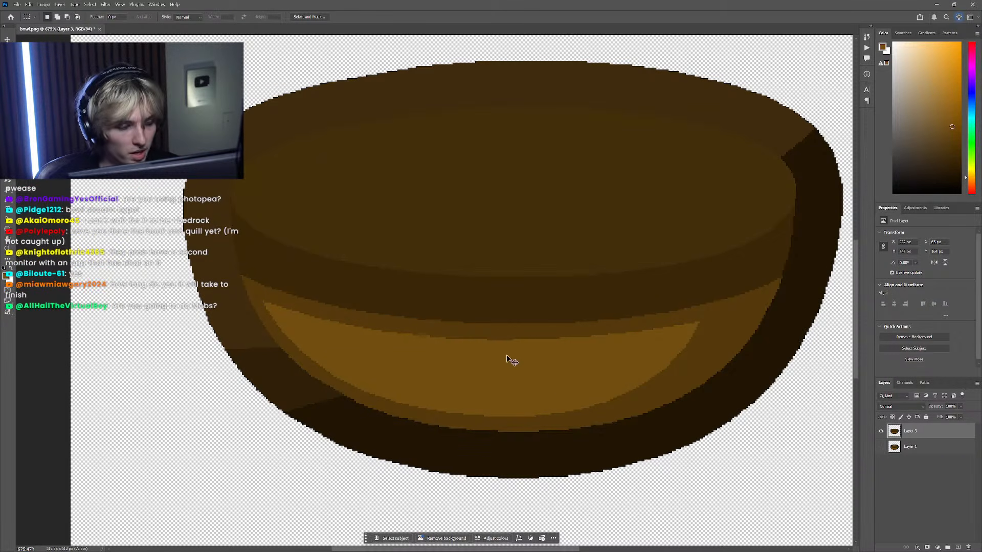
Step: Compare with the original and draw a four-point closed path as a diagonal band across the right part of the highlight
scroll(514, 361, "down", 5)
scroll(526, 376, "up", 3)
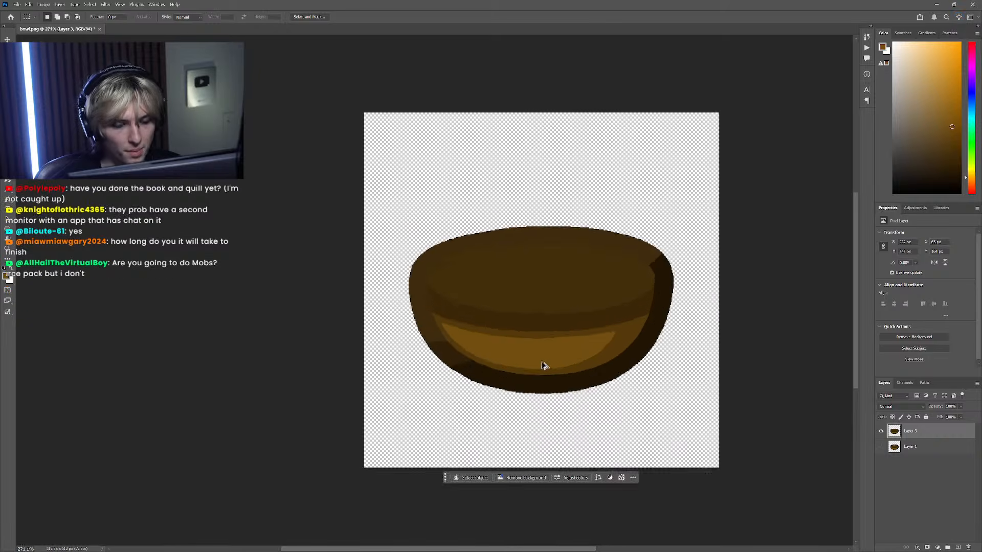
scroll(538, 365, "up", 4)
key("p")
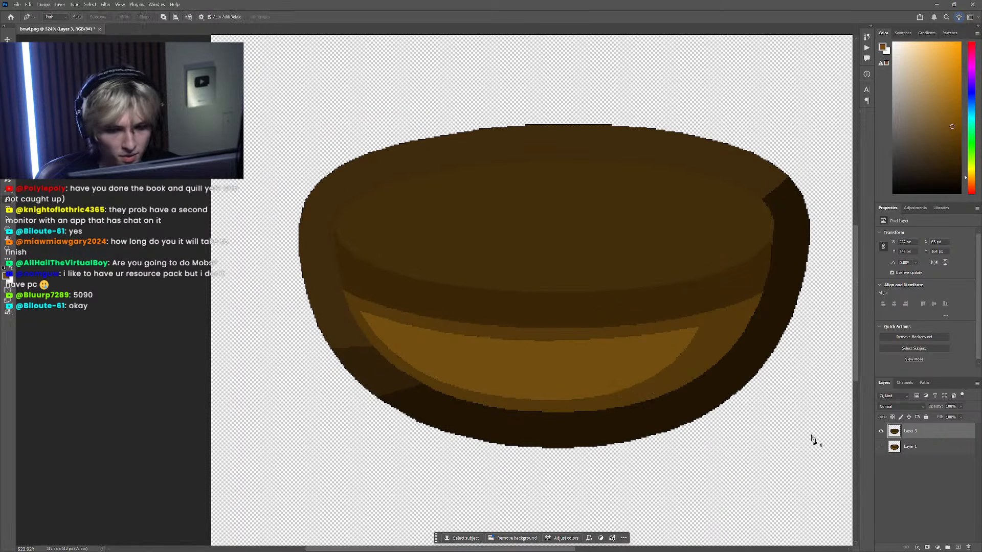
left_click(881, 446)
left_click(880, 431)
left_click(880, 431)
left_click(880, 447)
scroll(634, 338, "up", 2)
left_click(635, 316)
left_click(513, 435)
left_click(485, 436)
left_click(591, 317)
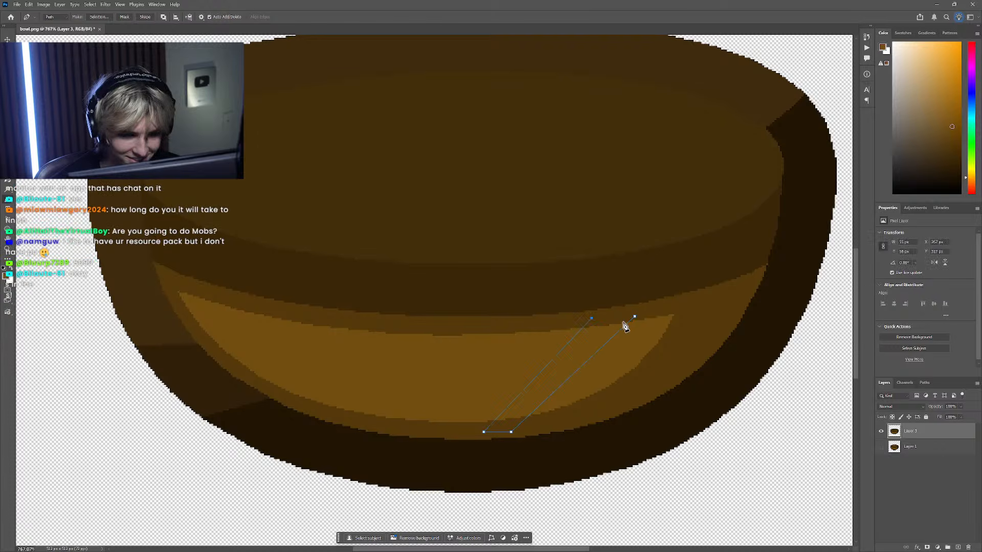
left_click(634, 317)
Step: Curve the band's two long sides to follow the bowl's shape and narrow its upper end
scroll(574, 386, "down", 4)
scroll(574, 387, "up", 4)
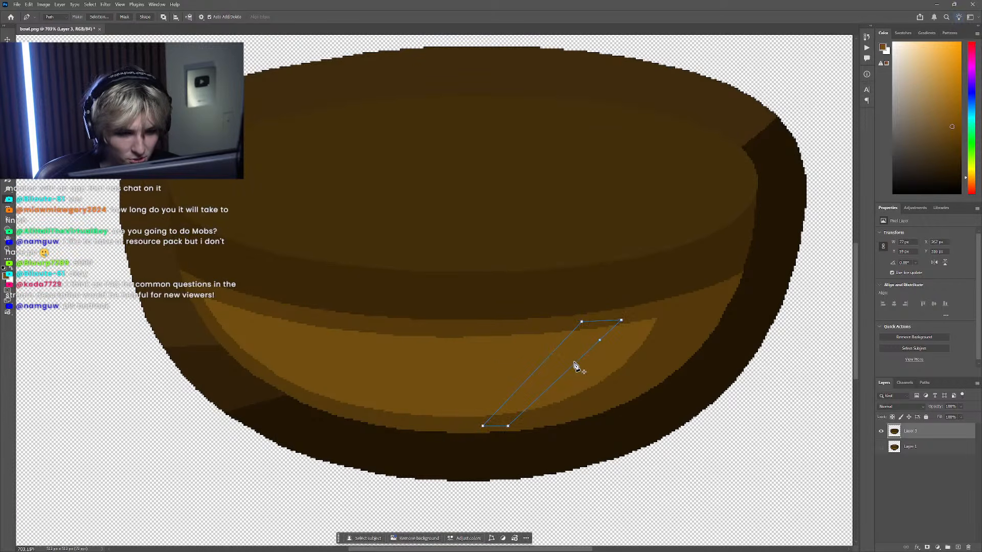
left_click(547, 359)
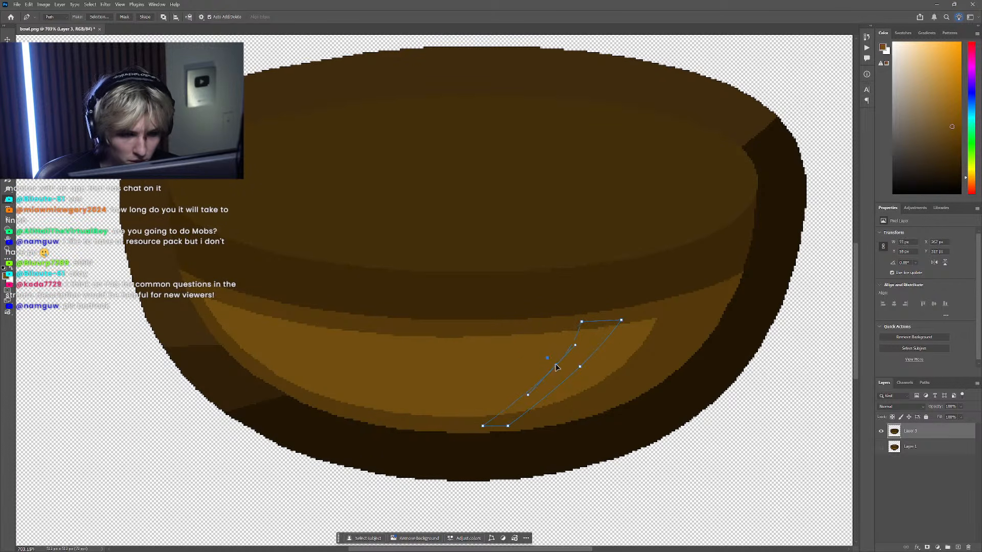
left_click(582, 322, "ctrl")
left_click_drag(582, 321, 586, 322)
left_click(622, 320, "ctrl")
left_click(580, 367)
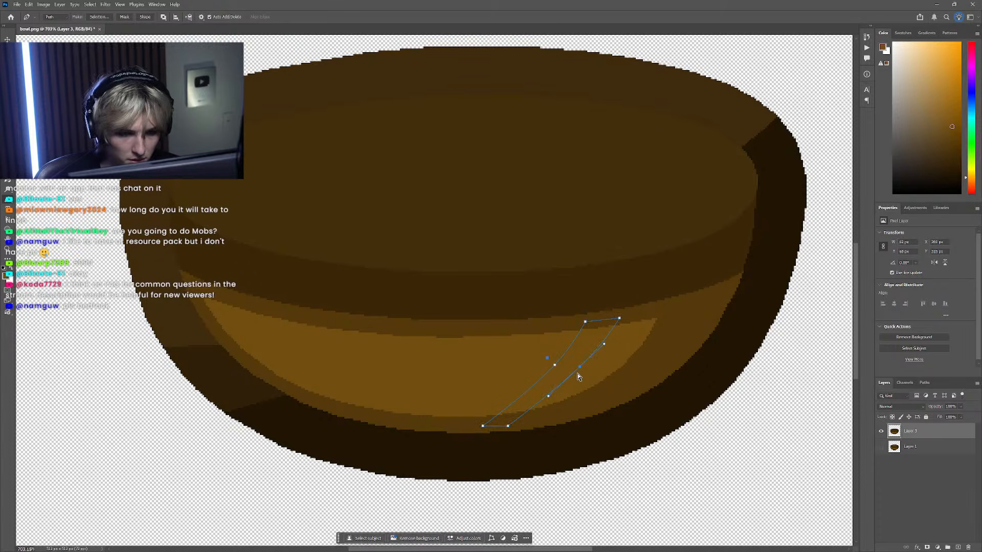
scroll(563, 376, "down", 2)
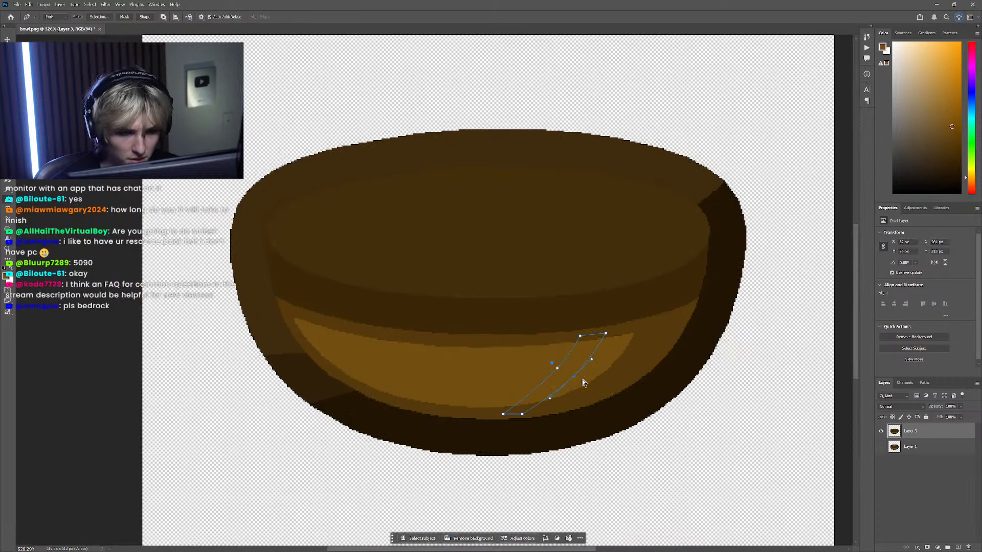
left_click_drag(606, 333, 602, 336)
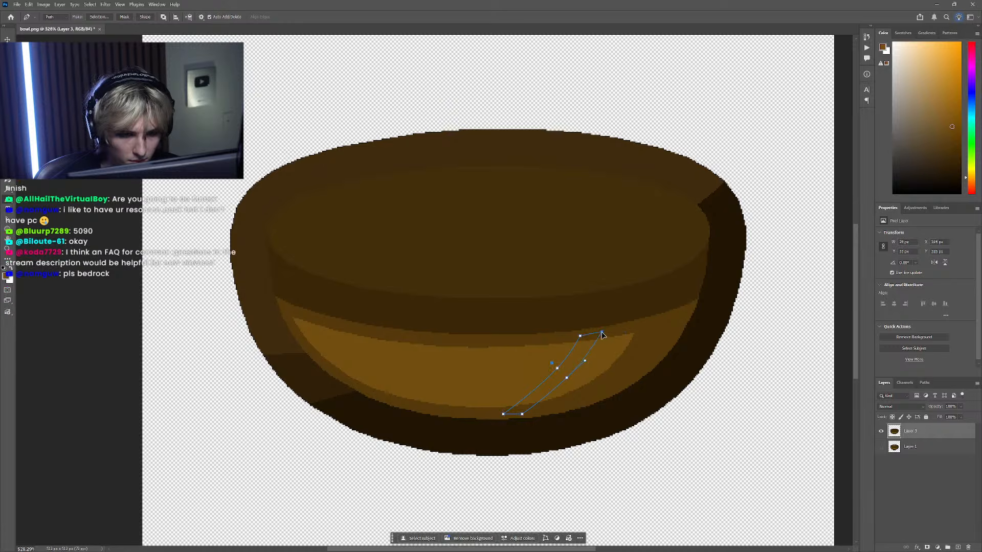
Step: Convert the band path to a selection, fill it with the medium brown sampled from the bowl's body, and deselect
right_click(573, 376)
left_click(598, 391)
key("i")
left_click(645, 331)
key("g")
left_click(585, 354)
scroll(289, 226, "down", 5)
key("m")
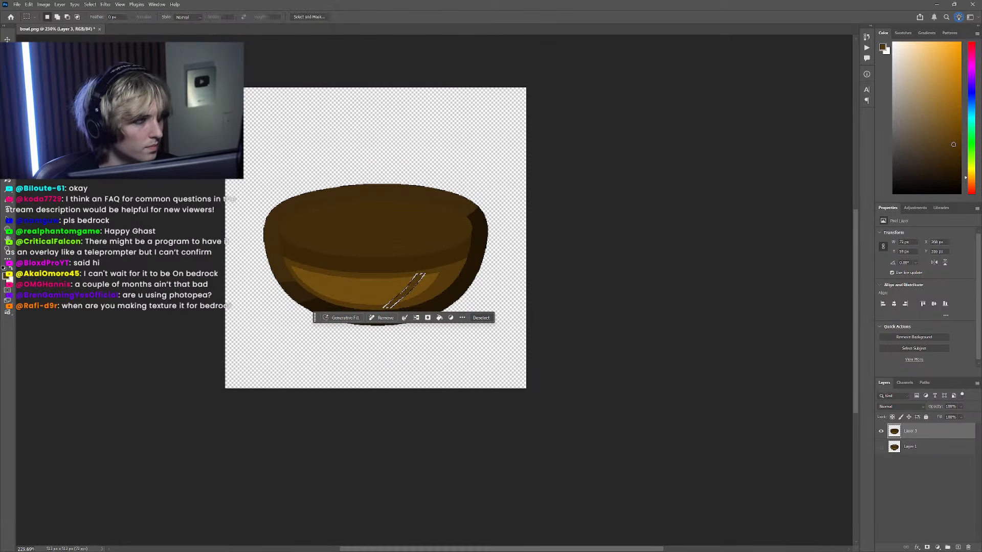
key("ctrl+d")
Step: Try a small triangular medium-brown notch in the left part of the highlight's upper edge
scroll(296, 242, "down", 6)
scroll(376, 278, "up", 8)
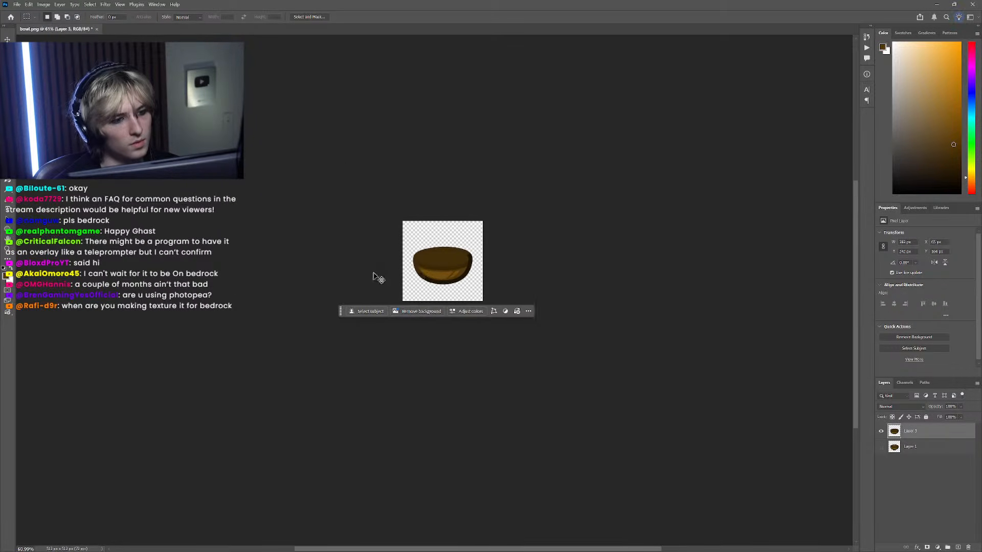
scroll(484, 322, "up", 3)
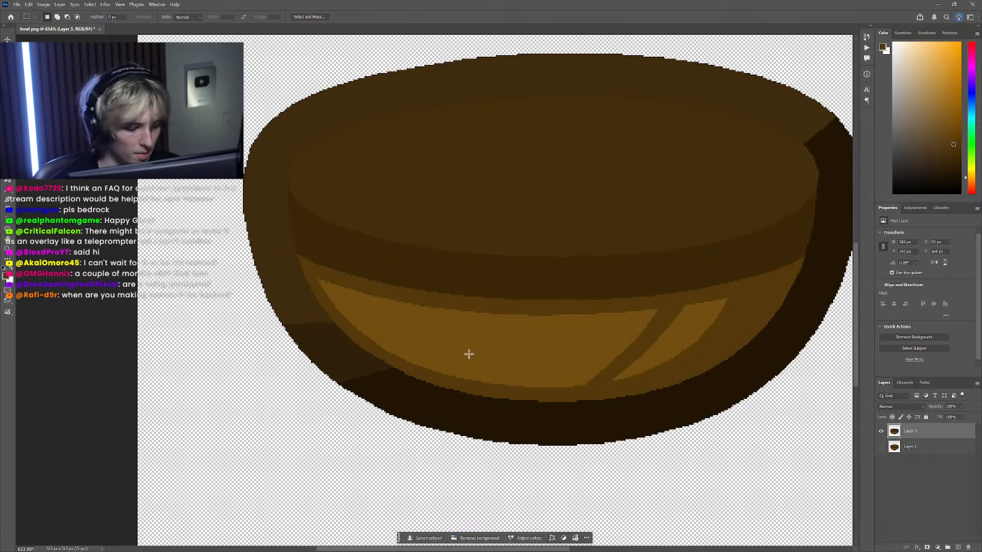
key("l")
left_click(439, 334)
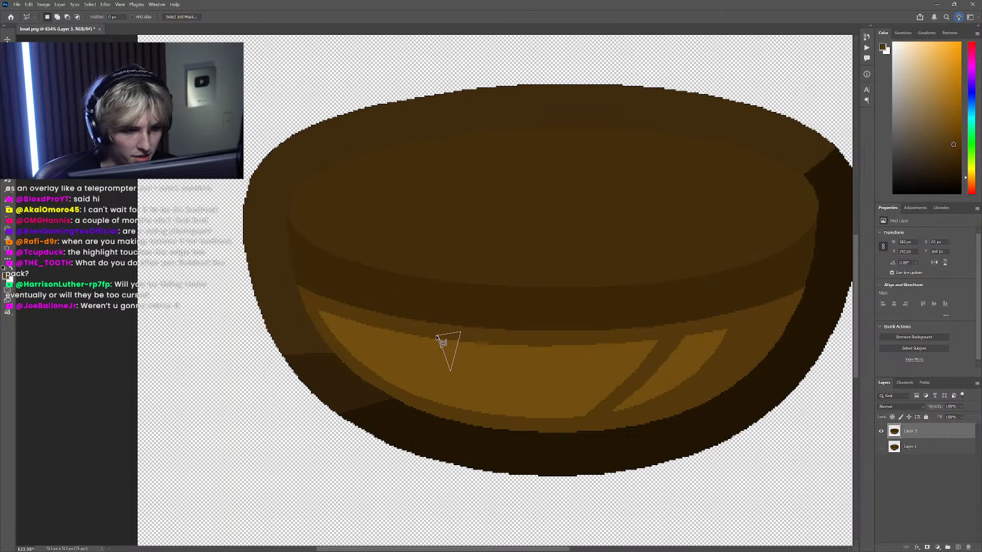
left_click(457, 332)
left_click(446, 364)
left_click(438, 335)
key("g")
scroll(360, 279, "down", 3)
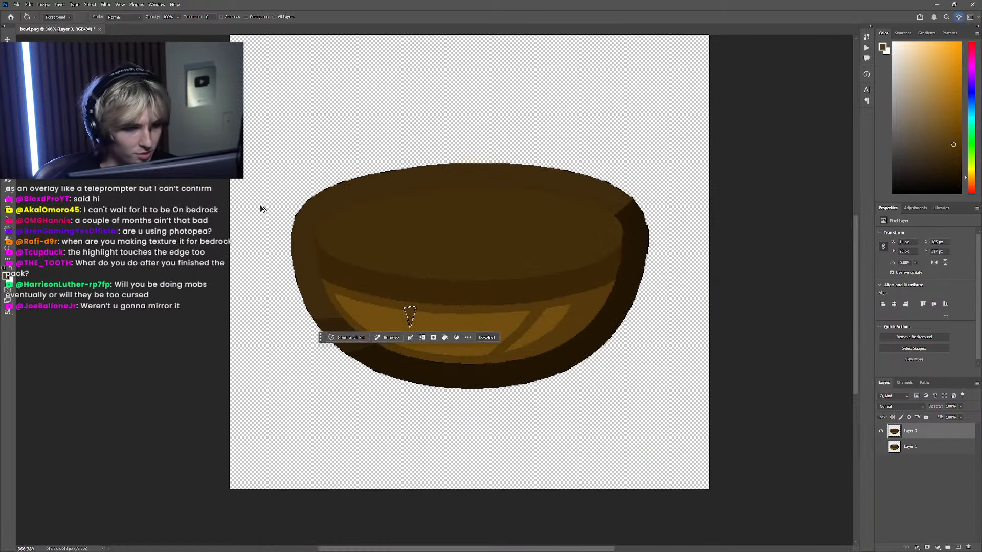
key("m")
key("ctrl+d")
scroll(292, 279, "down", 6)
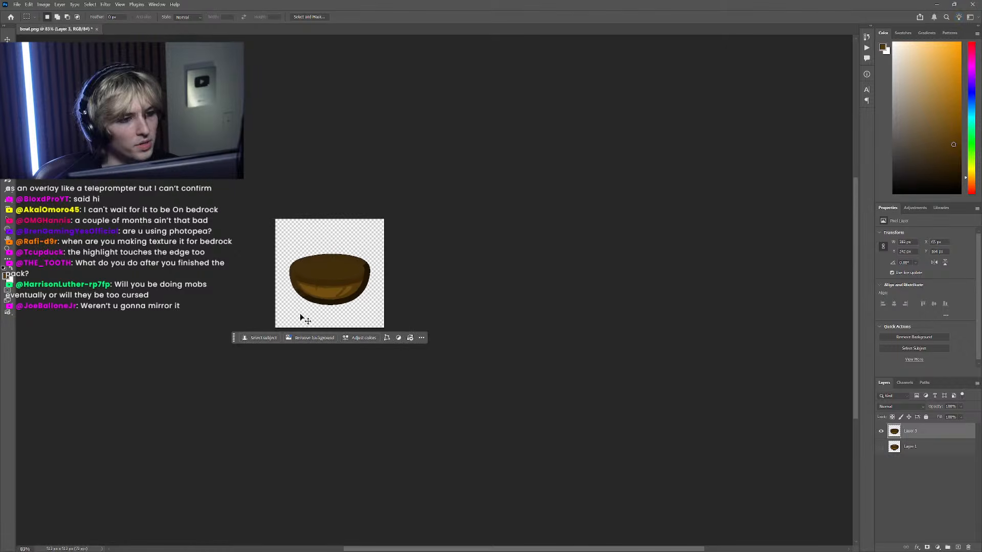
scroll(377, 307, "up", 9)
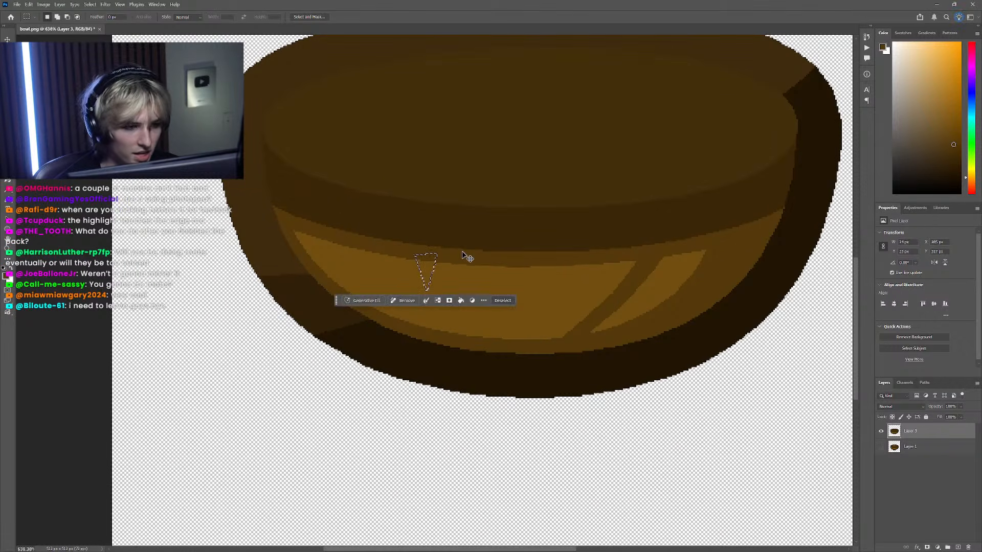
Step: Lasso a larger triangular notch about 17 px wide at the highlight's upper-left edge, fill it with medium brown, and deselect
key("l")
left_click(412, 254)
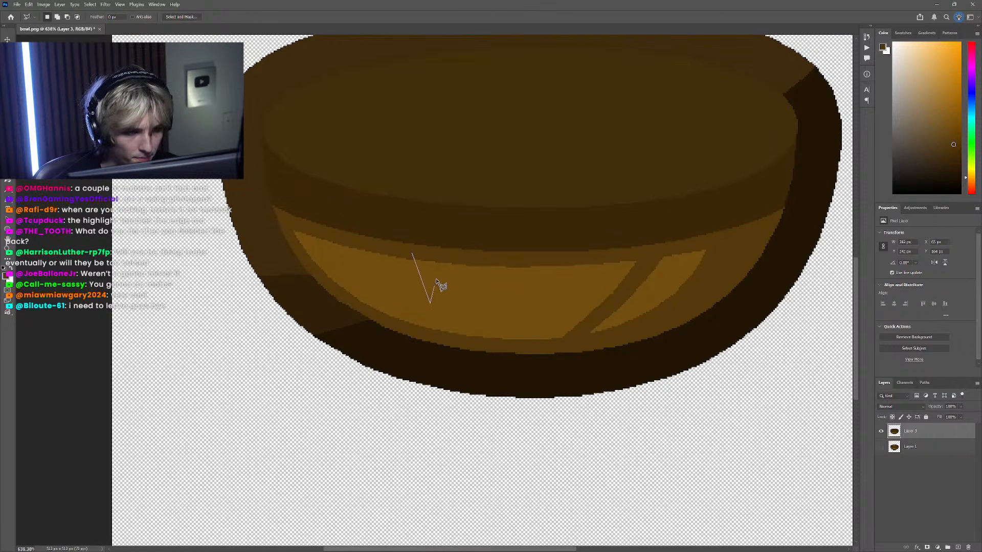
left_click(414, 256)
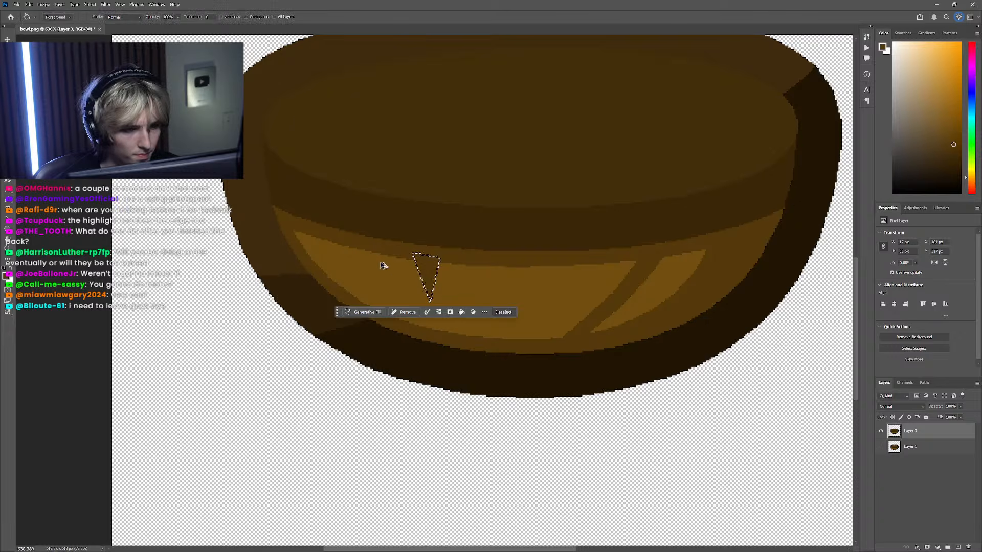
scroll(391, 265, "down", 4)
key("m")
key("ctrl+d")
scroll(328, 249, "down", 6)
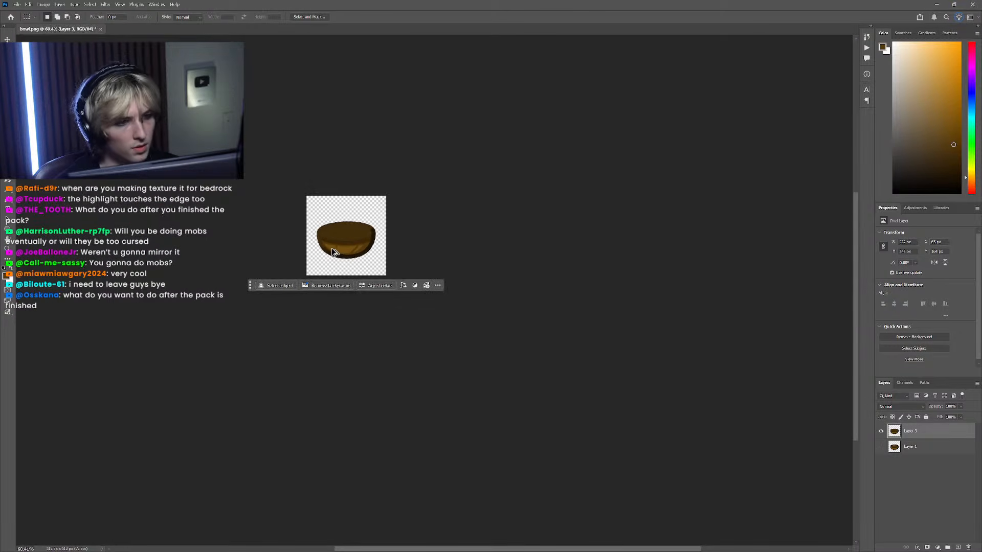
scroll(373, 258, "left", 6)
scroll(501, 242, "up", 6)
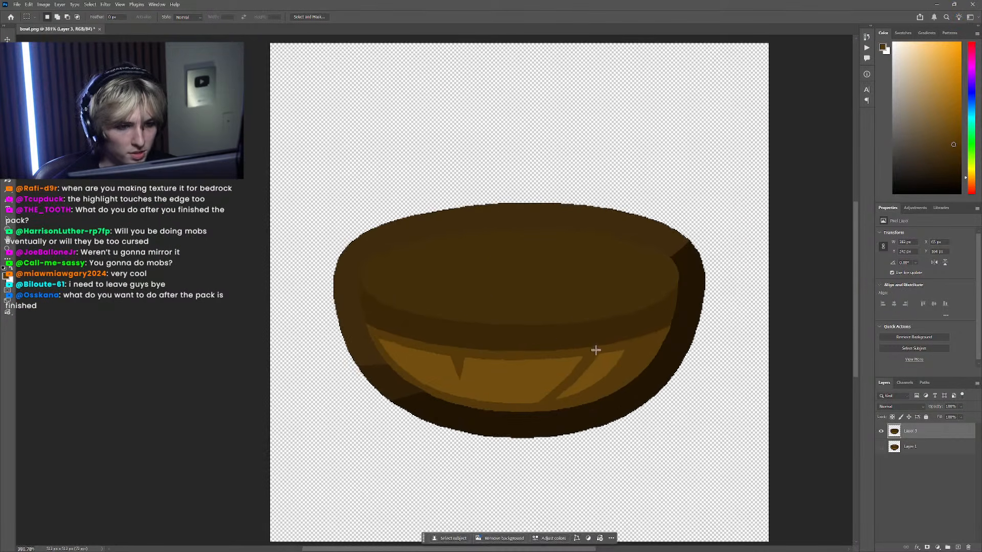
Step: Compare the original pixel bowl's interior shading with the smooth redraw by switching between the two layers
left_click(881, 447)
left_click(880, 432)
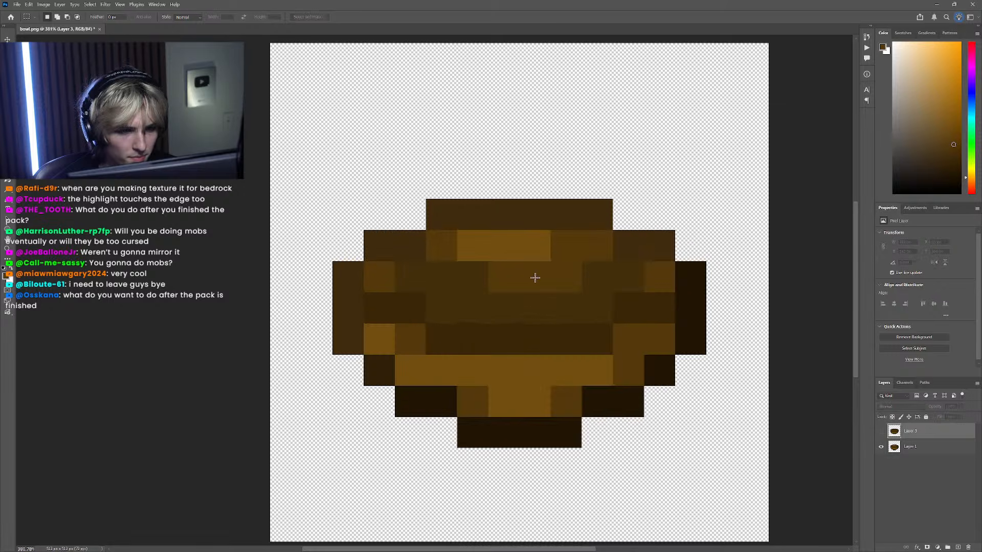
left_click(881, 435)
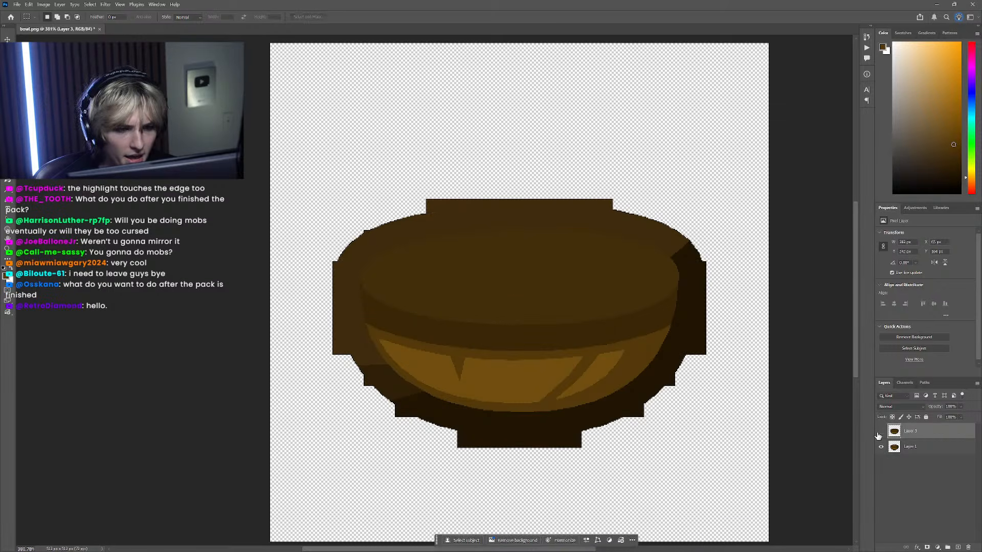
left_click(880, 435)
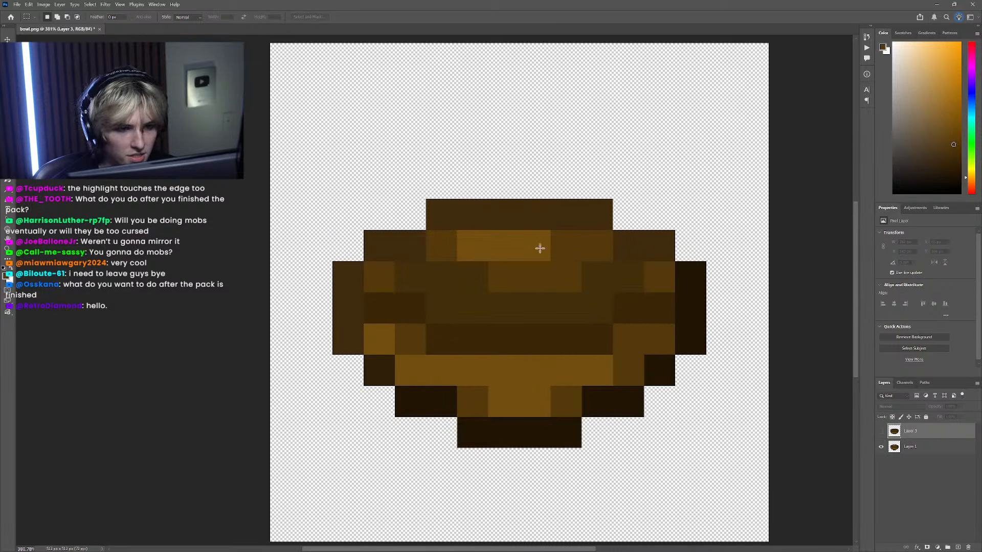
scroll(510, 293, "right", 1)
scroll(510, 293, "down", 1)
left_click(881, 433)
left_click(881, 447)
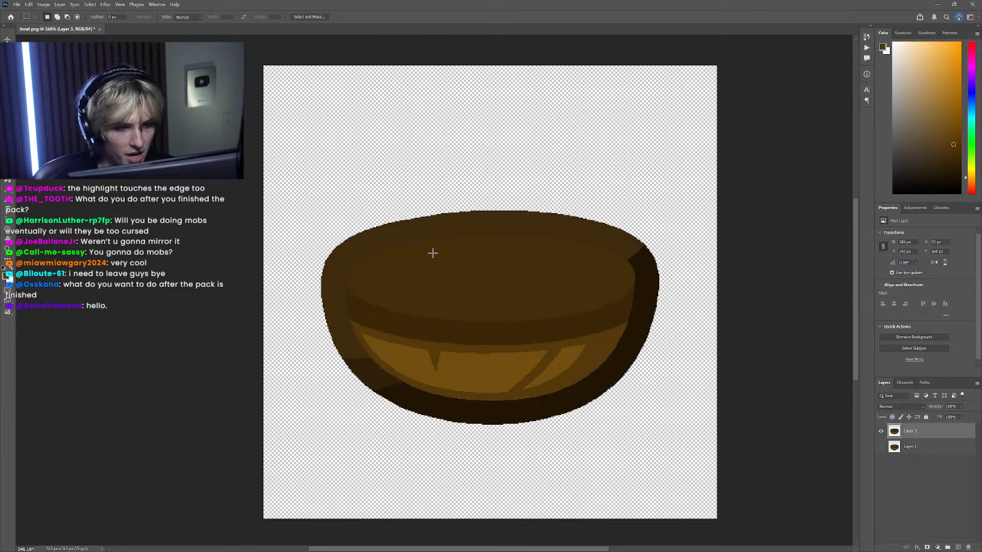
Step: Sample the medium brown from the original bowl's inner back wall and fill the smooth bowl's interior ellipse with it
left_click(881, 446)
left_click(881, 432)
key("i")
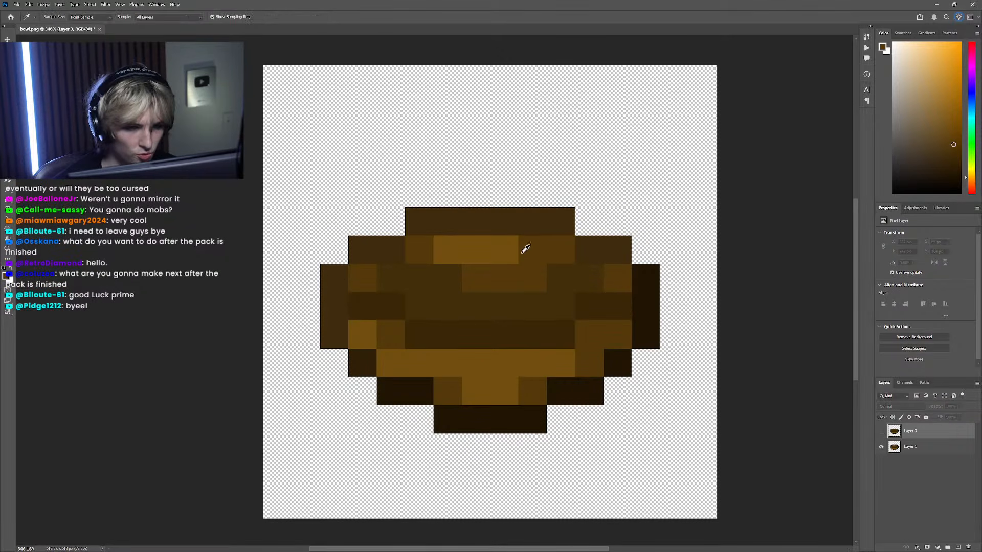
left_click(534, 251)
left_click(881, 433)
left_click(881, 446)
key("g")
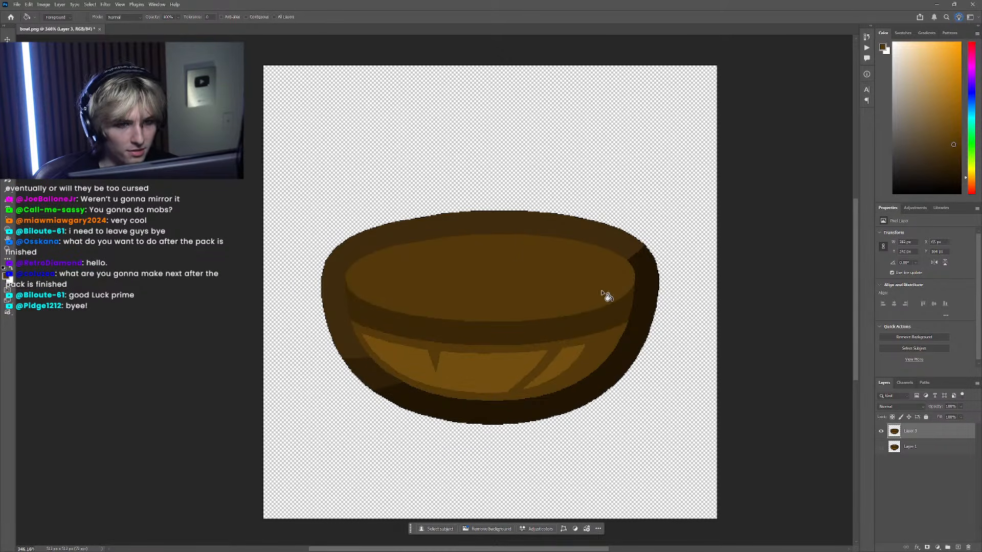
Step: Draw a closed five-point path about 351 px wide and 61 px tall across the lower half of the bowl's interior
key("p")
left_click(638, 282)
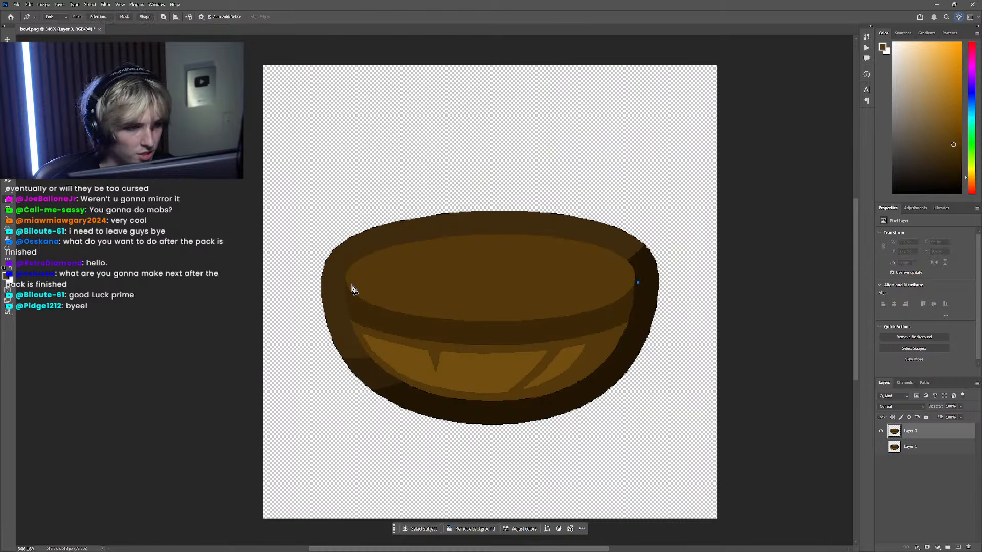
left_click(334, 288)
left_click(342, 322)
left_click(514, 336)
left_click(644, 327)
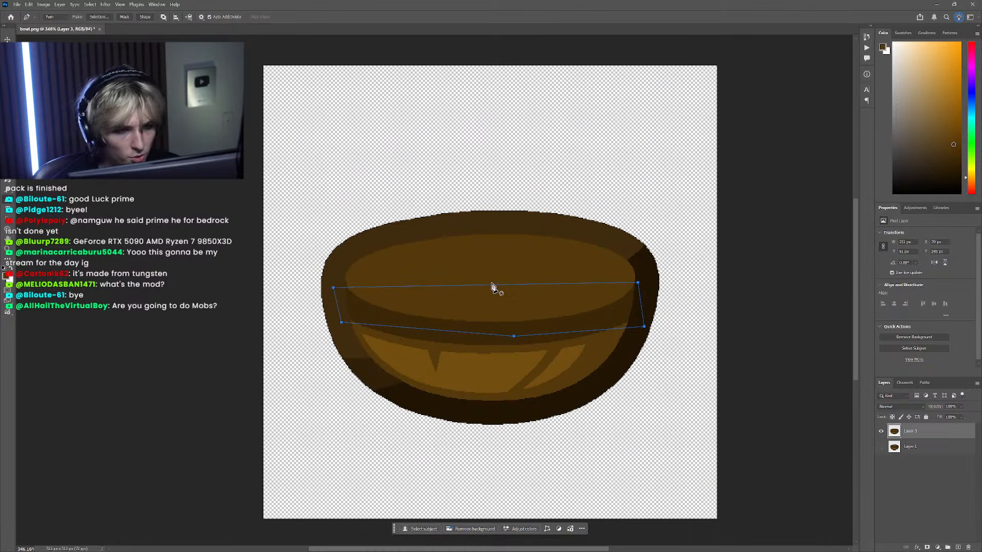
Step: Bow the path's upper edge upward into an arc following the back of the rim
left_click_drag(494, 288, 497, 258)
left_click_drag(416, 256, 402, 255)
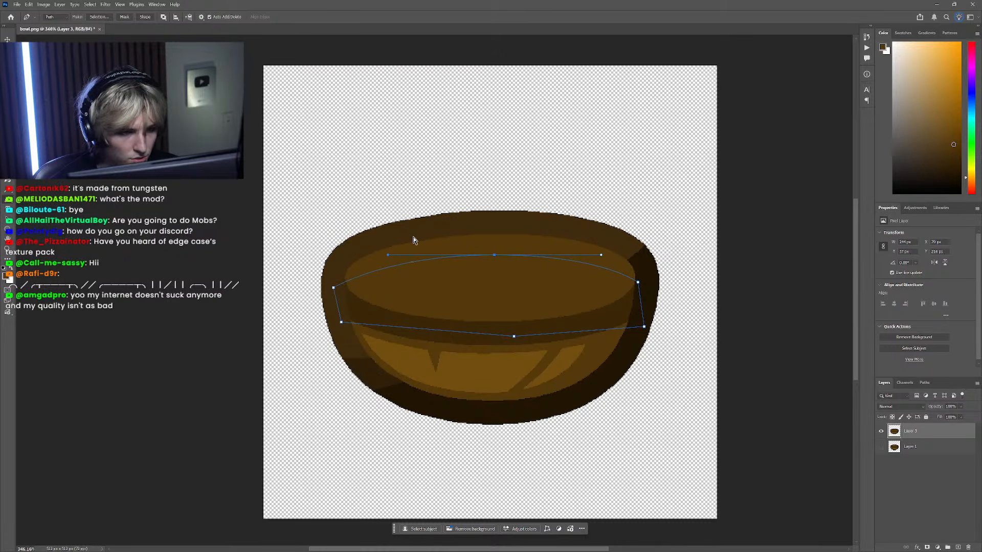
left_click_drag(547, 279, 493, 254)
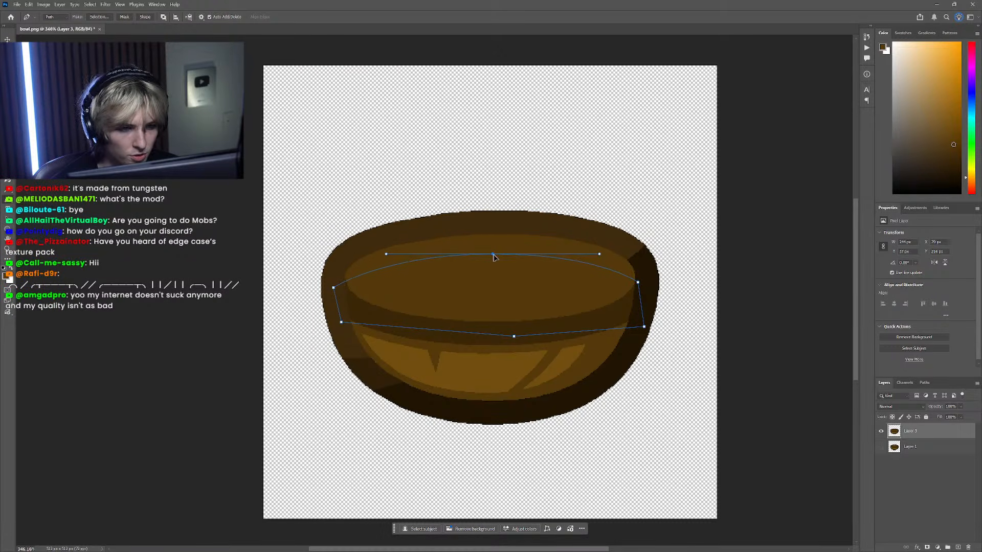
left_click(487, 225, "ctrl")
scroll(523, 289, "down", 5)
scroll(453, 284, "up", 8)
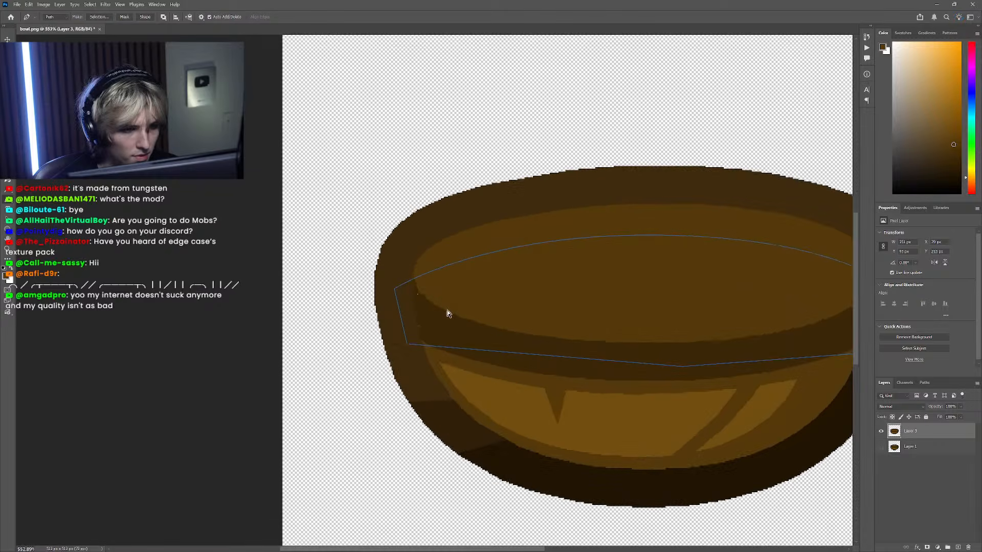
Step: Round the path's left and right upper corners so the arc flows smoothly into the sides
left_click(395, 289, "ctrl")
left_click_drag(395, 289, 409, 340, "ctrl")
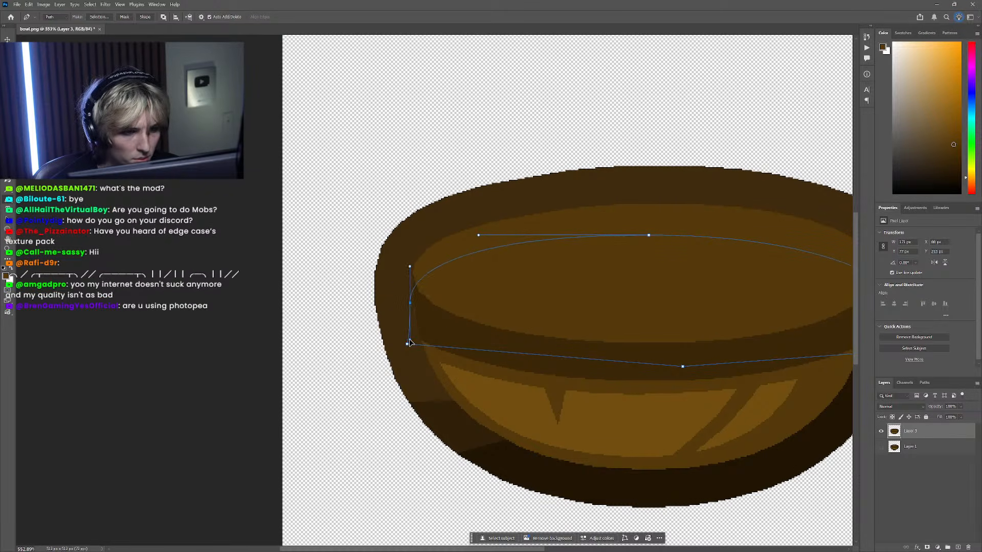
scroll(460, 308, "down", 5)
scroll(548, 291, "up", 6)
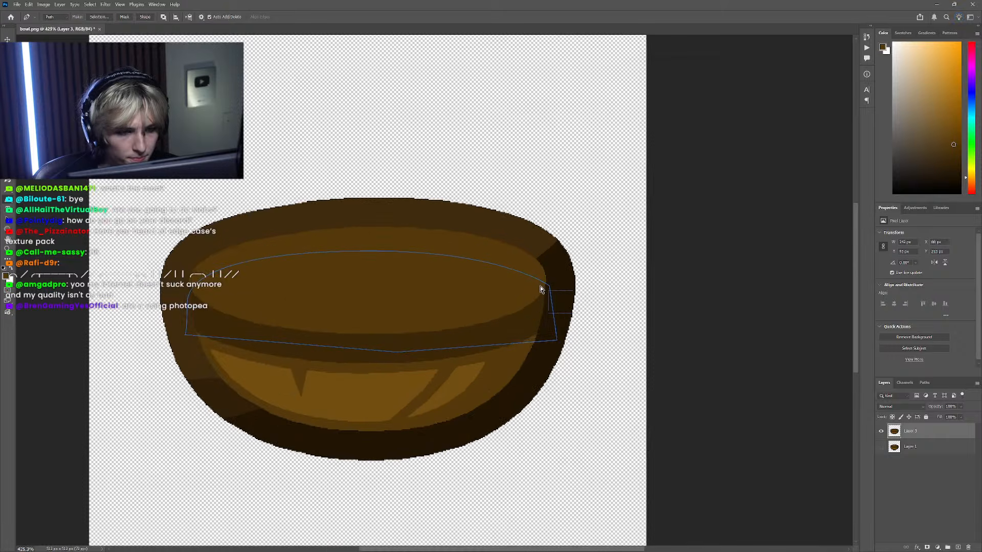
left_click_drag(550, 287, 550, 260, "alt")
left_click(524, 305, "ctrl")
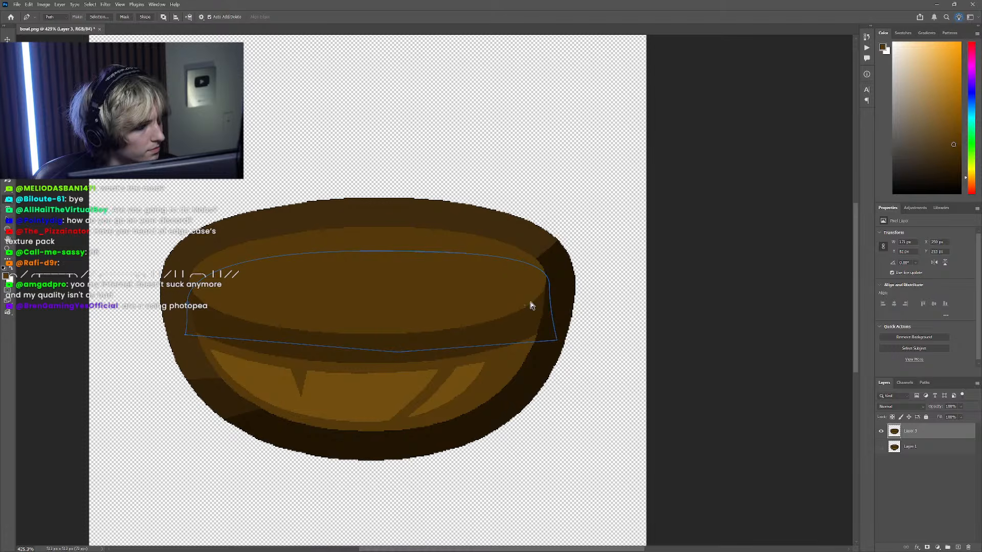
left_click(550, 286, "ctrl")
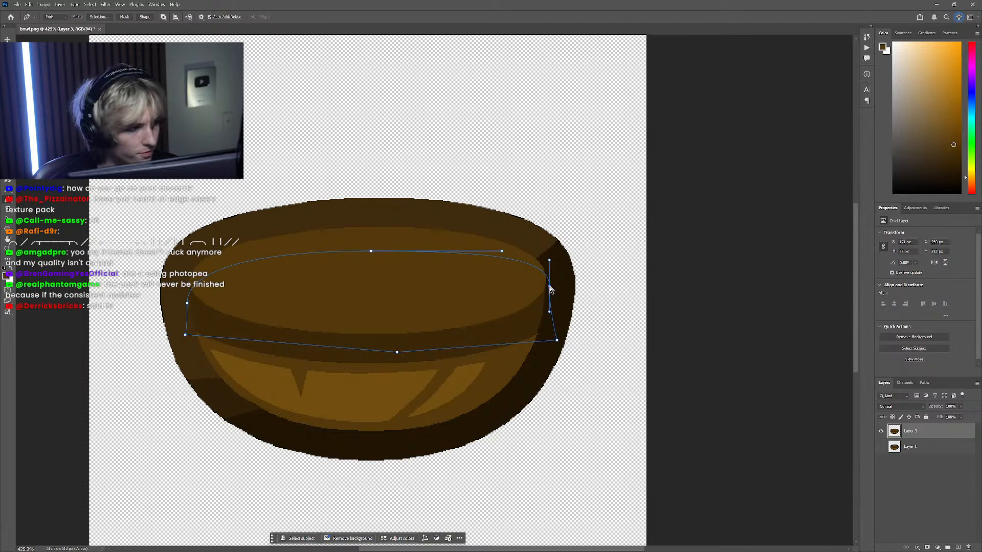
left_click_drag(550, 289, 550, 299, "ctrl")
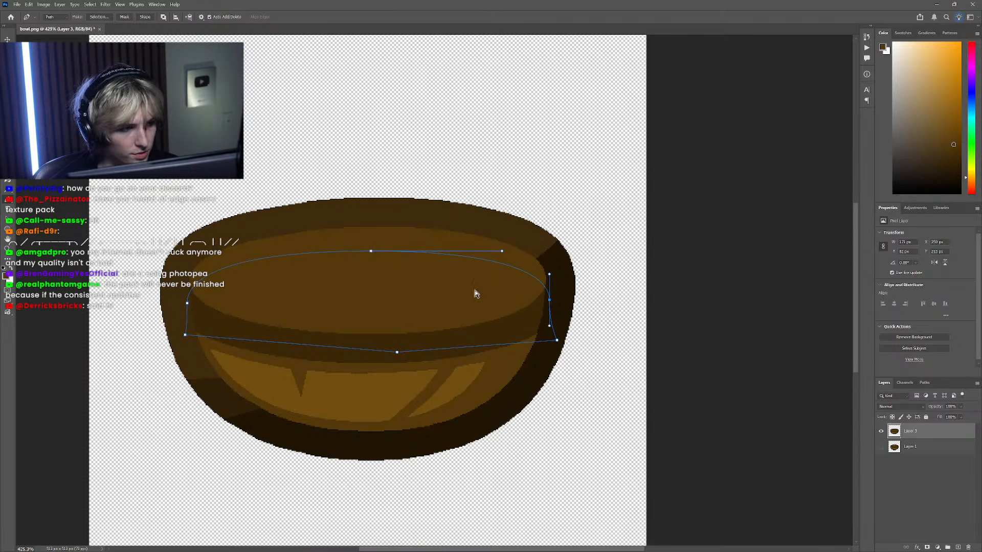
Step: Raise the path's left corner point slightly to line it up with the interior's edge
scroll(455, 299, "down", 3)
scroll(317, 302, "up", 6)
left_click(284, 307, "ctrl")
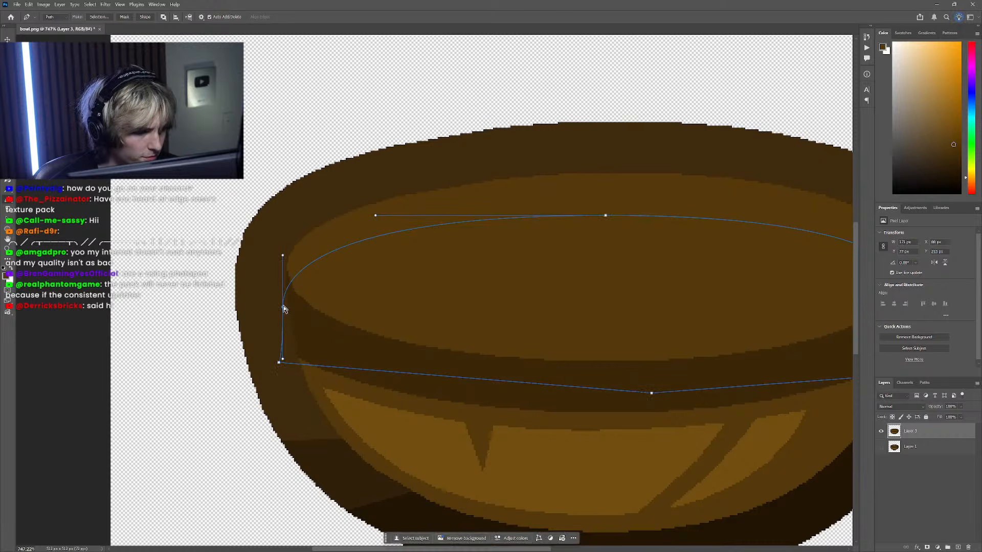
left_click_drag(284, 308, 279, 295, "ctrl")
left_click(337, 290, "ctrl")
scroll(396, 297, "down", 4)
left_click(644, 299, "ctrl")
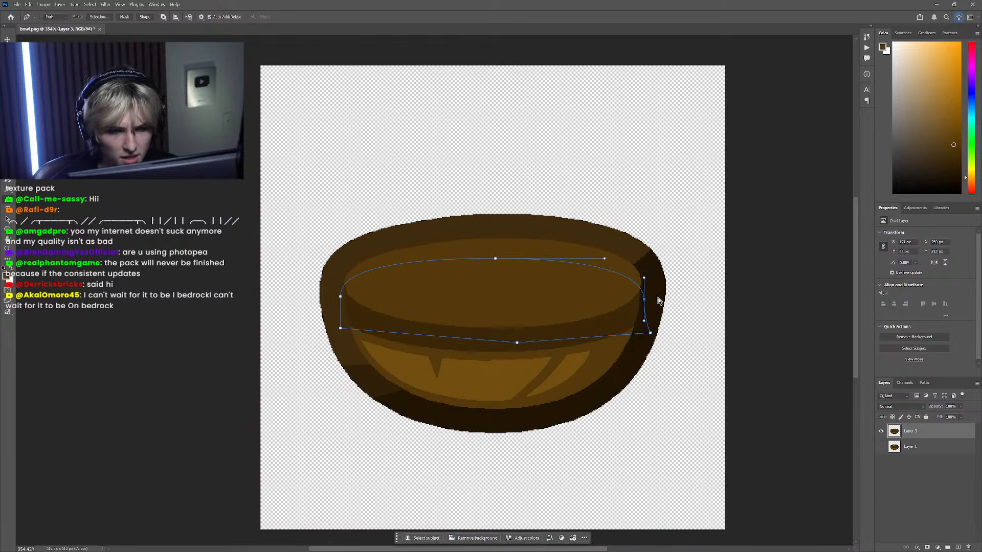
Step: Refine the arc by shortening its top midpoint handle and nudging the right corner point
left_click_drag(534, 286, 496, 258, "ctrl")
mouse_move(387, 257)
left_mouse_down("ctrl")
mouse_move(429, 257)
mouse_move(389, 257)
mouse_move(404, 258)
left_mouse_up("ctrl")
scroll(456, 293, "down", 5)
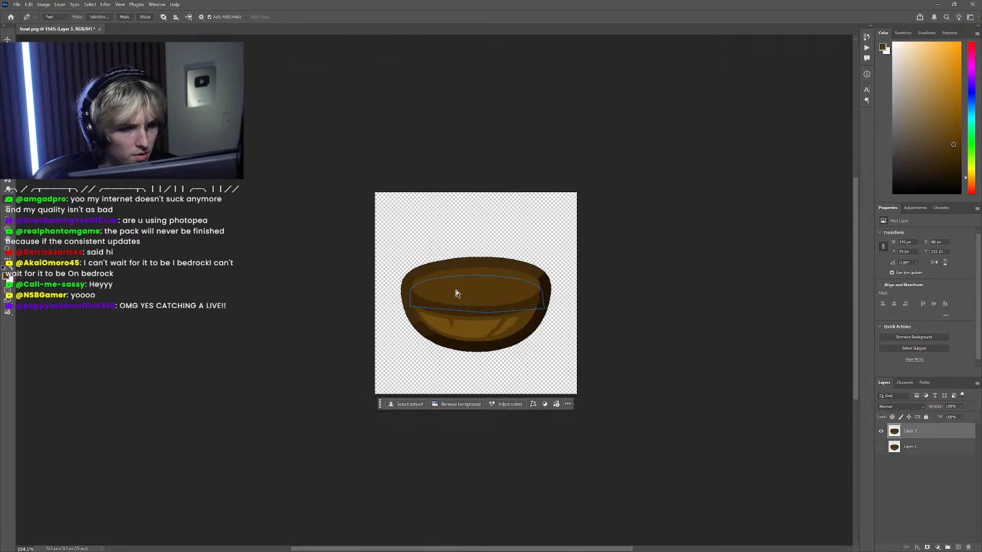
scroll(414, 287, "up", 4)
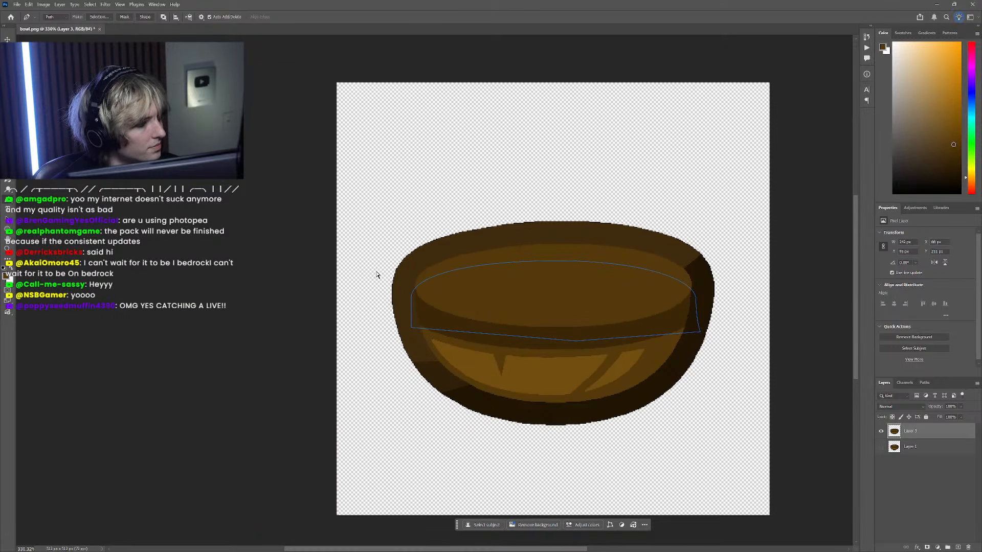
left_click(418, 304, "ctrl")
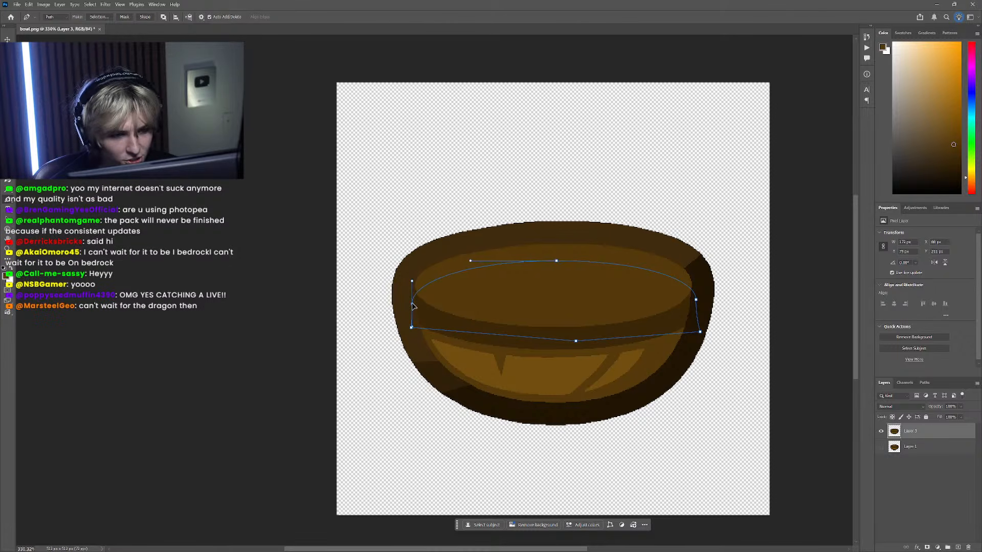
left_click_drag(698, 304, 698, 306)
scroll(629, 318, "down", 2)
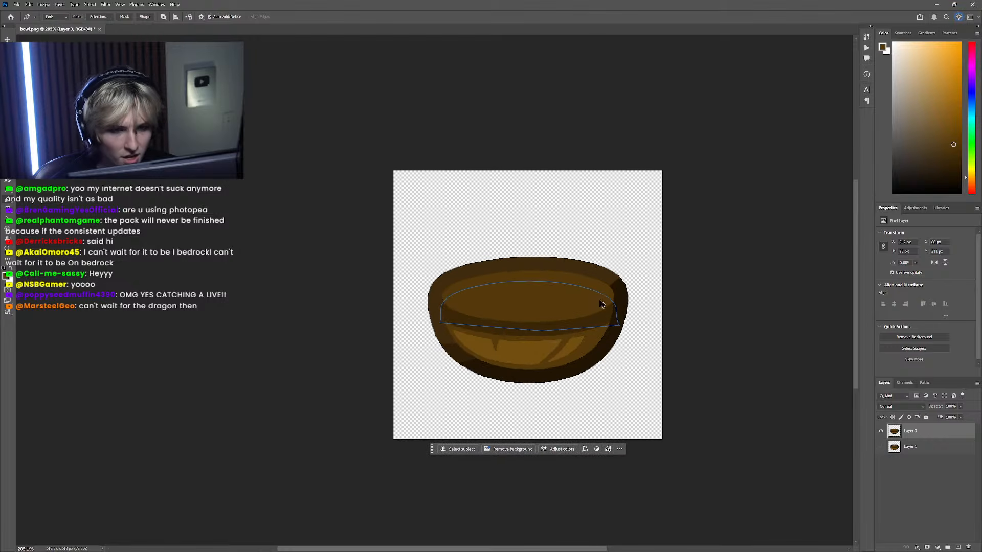
scroll(480, 274, "up", 4)
Step: Convert the path to a selection and sample the darker brown from the original bowl's interior
right_click(475, 274)
left_click(512, 306)
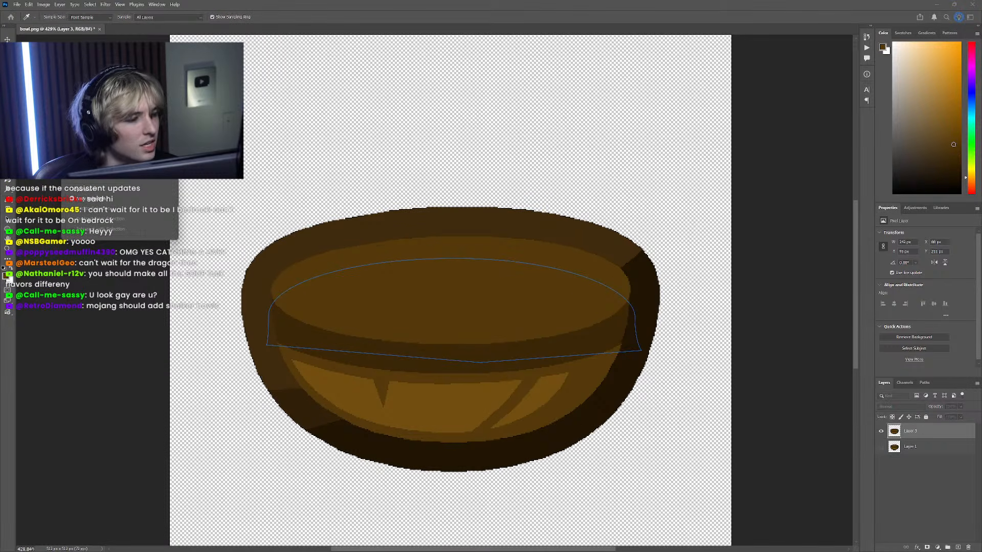
key("Return")
left_click(881, 446)
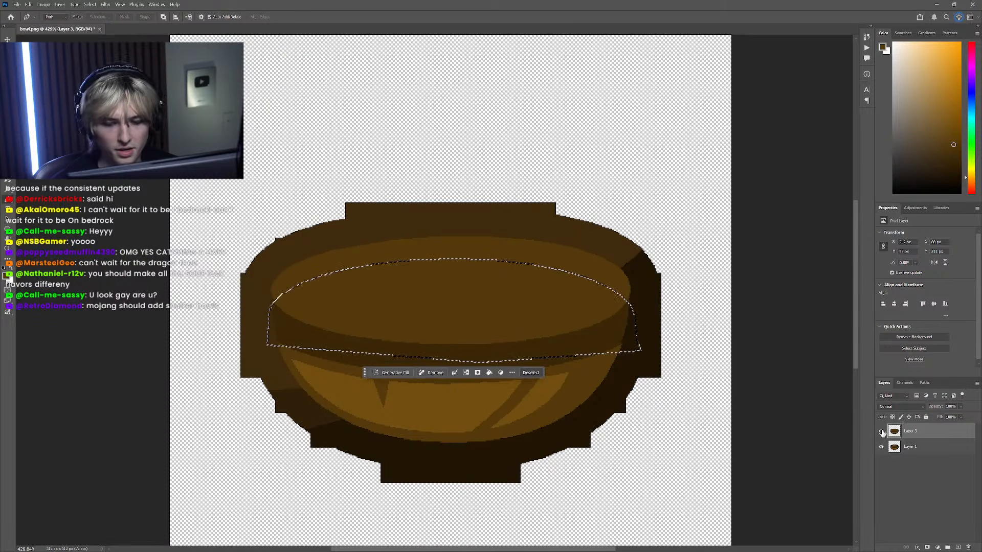
left_click(881, 431)
left_click(514, 317)
key("ctrl+comma")
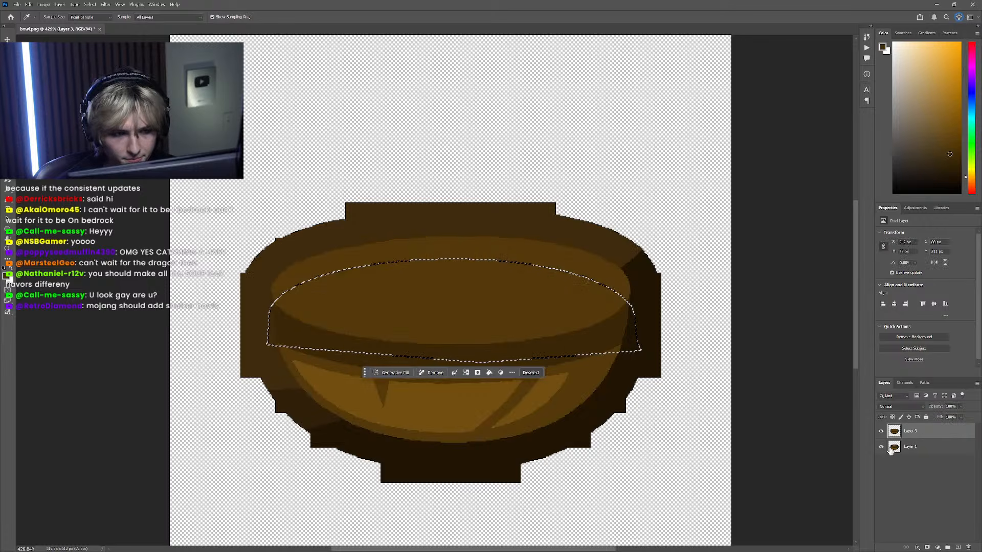
Step: Fill the selected lower part of the bowl's interior with the darker brown and deselect
key("alt+bracketleft")
key("g")
key("alt+bracketright")
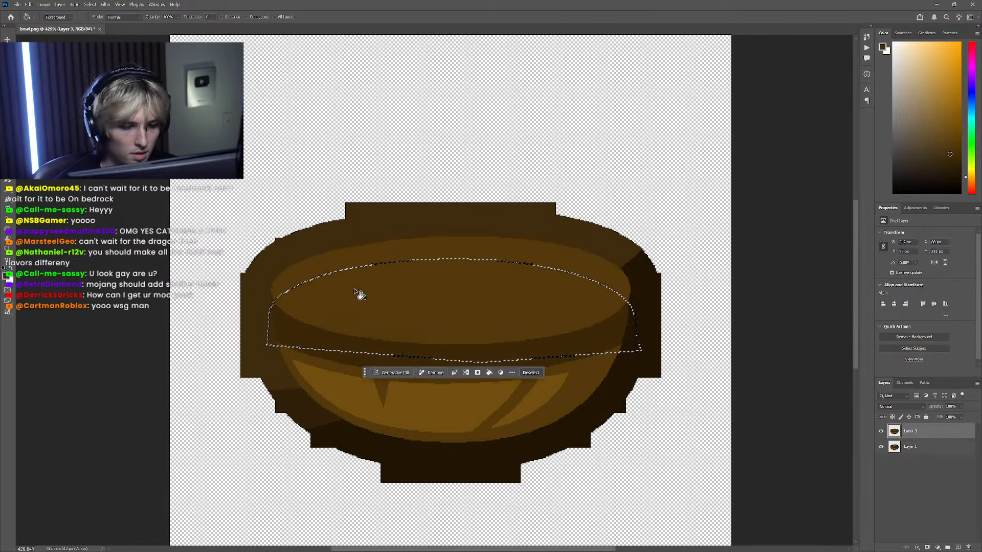
left_click(357, 291)
scroll(358, 292, "down", 3)
key("m")
key("ctrl+d")
Step: Examine the smooth bowl at small and large zoom and compare its interior shading with the original pixel texture
scroll(418, 314, "down", 5)
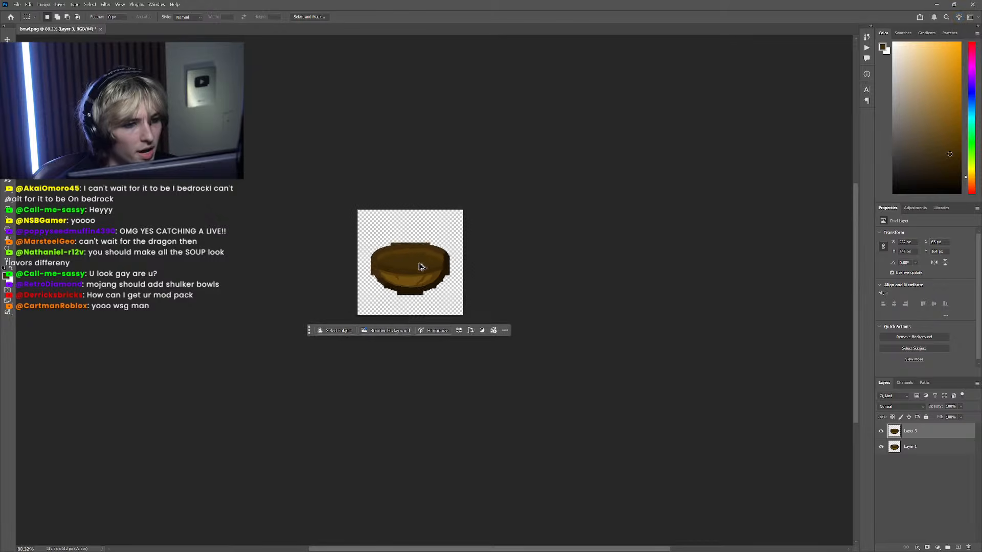
scroll(470, 280, "up", 2)
left_click(881, 447)
scroll(475, 289, "up", 3)
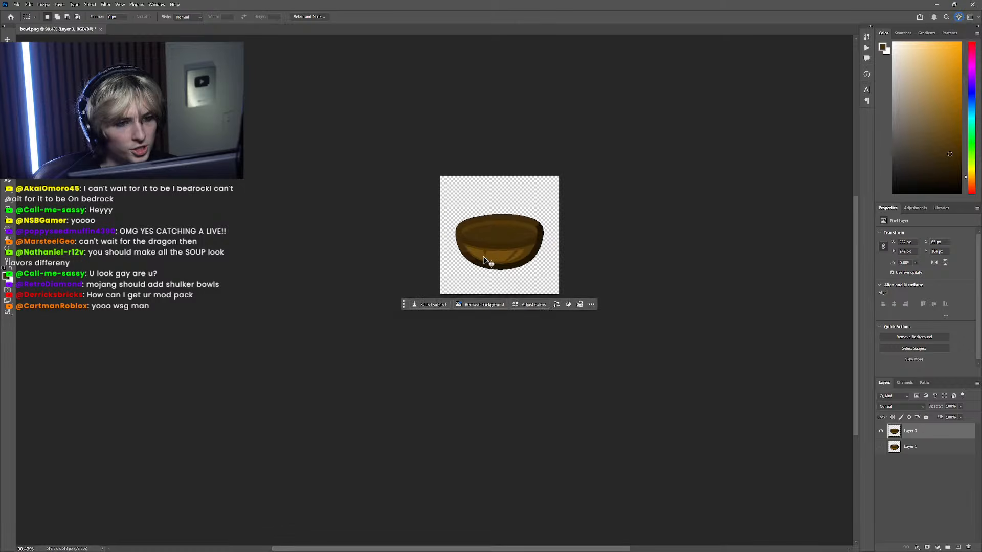
scroll(469, 287, "up", 7)
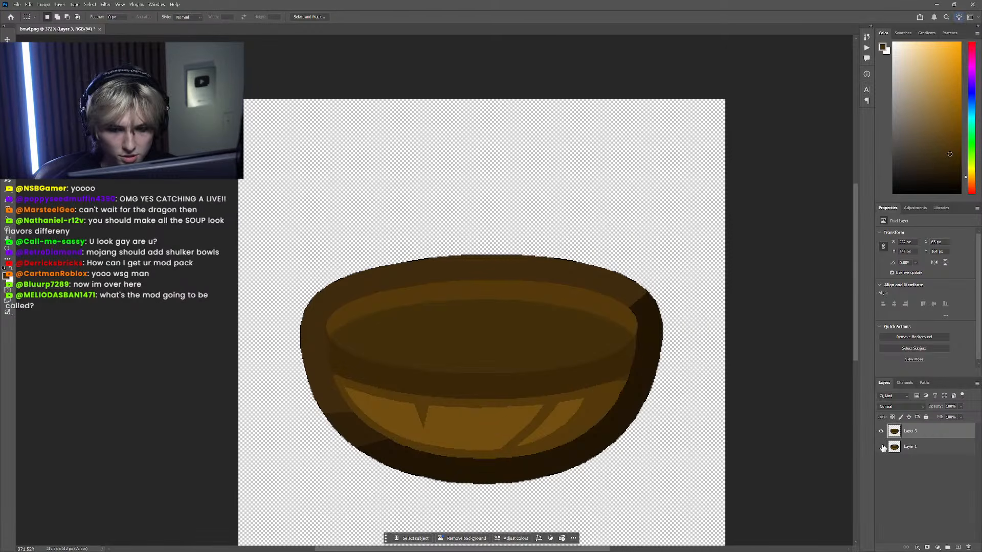
left_click(880, 446, "alt")
scroll(532, 327, "up", 1)
scroll(535, 337, "down", 1)
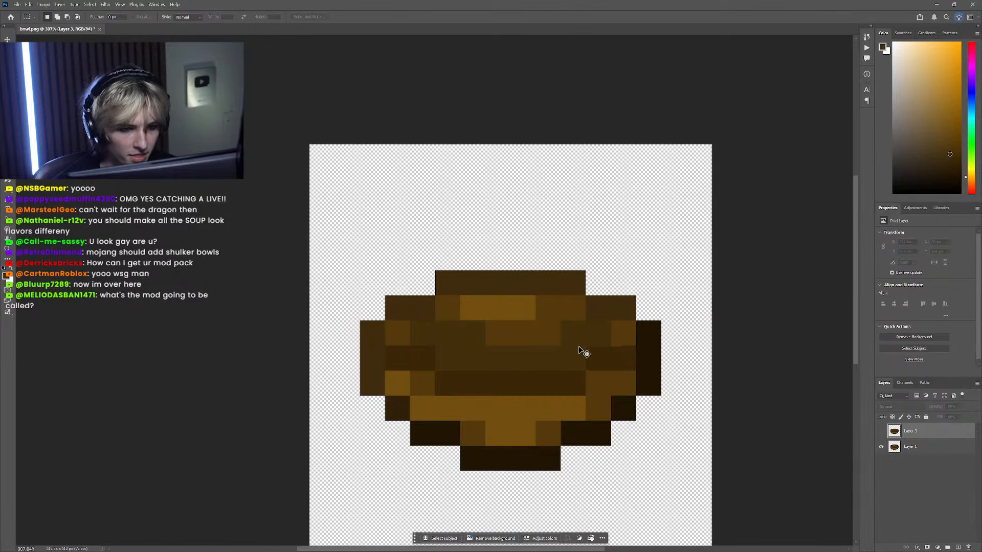
scroll(516, 327, "right", 2)
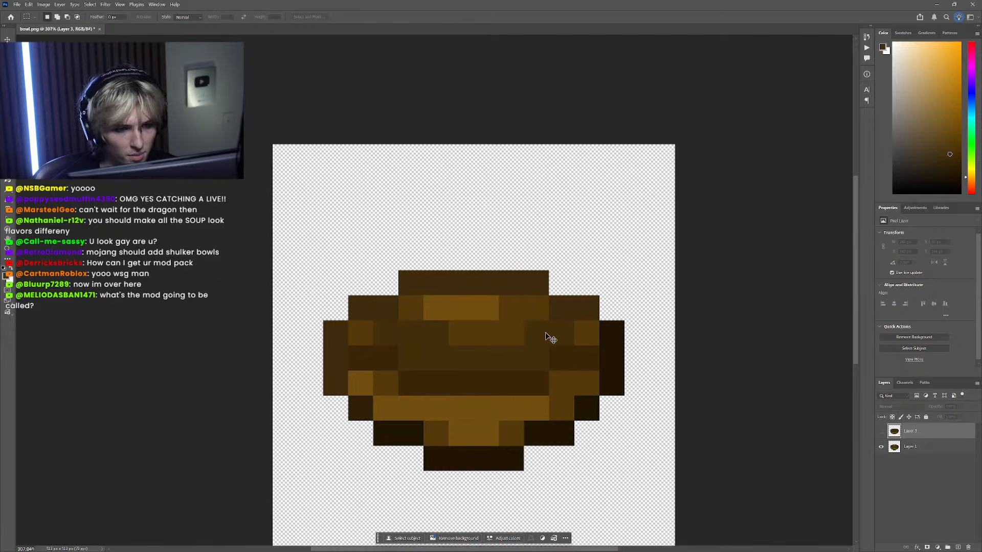
left_click_drag(517, 328, 425, 342)
left_click(518, 307)
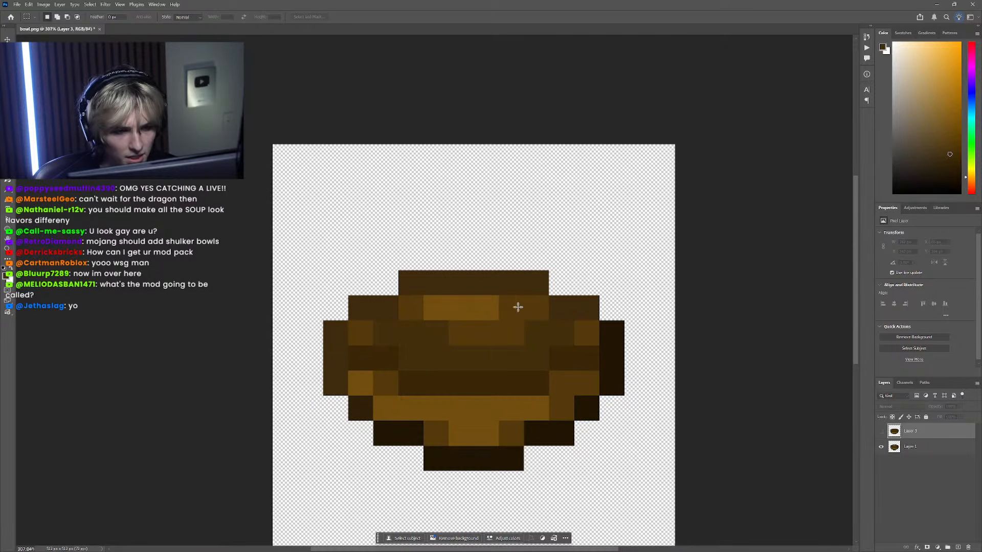
Step: Draw a closed triangular path about 44 px wide and 61 px tall pointing down from the dark interior's upper-right edge
left_click(880, 431, "alt")
scroll(481, 312, "up", 2)
key("l")
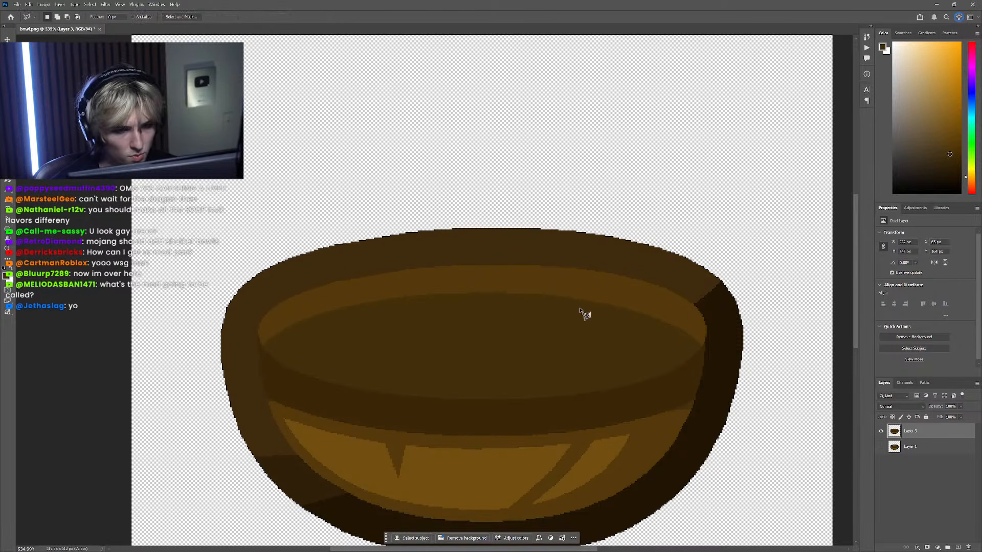
key("p")
left_click(605, 302)
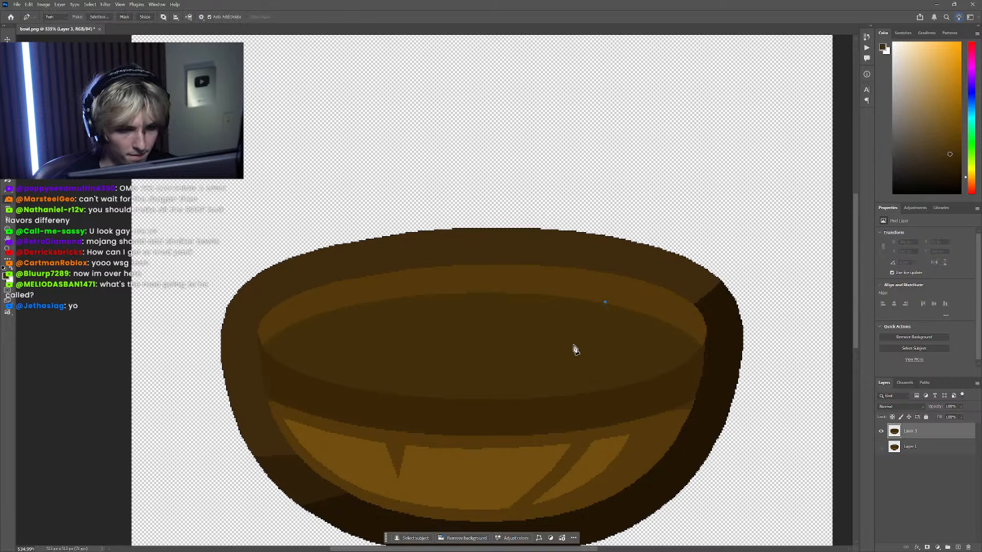
left_click(546, 376)
left_click(570, 293)
left_click(605, 303)
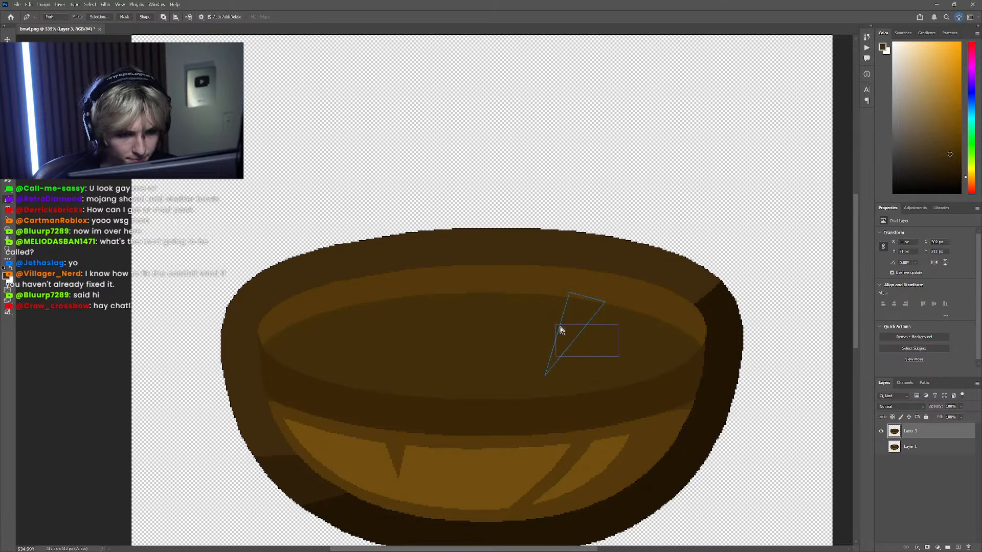
Step: Bend the sides of the triangular path in the bowl's interior into a curved sliver about 44 px wide tapering to its lower tip
left_click_drag(586, 348, 586, 347)
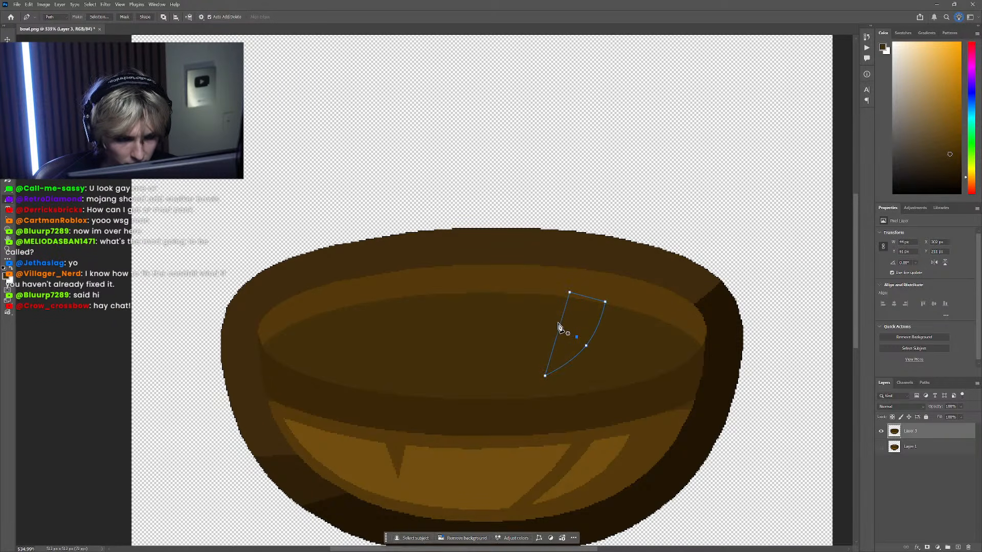
left_click_drag(570, 292, 579, 288)
left_click_drag(586, 346, 560, 325)
key("ctrl+z")
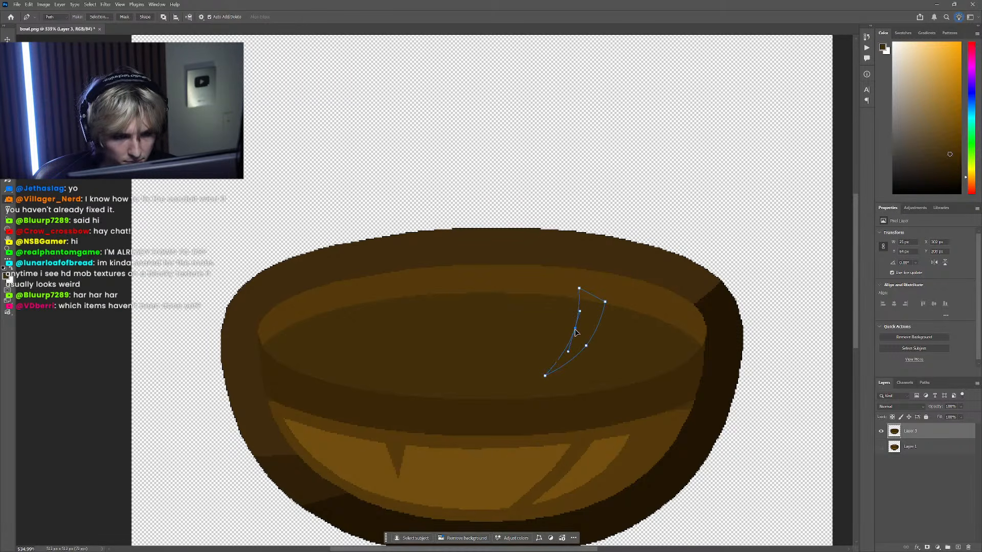
left_click(580, 290)
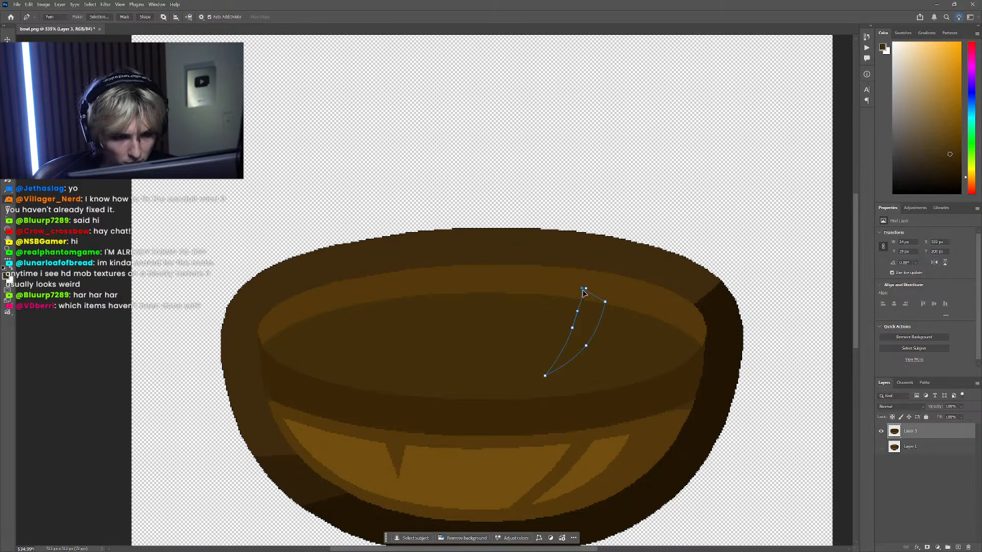
scroll(579, 335, "down", 6)
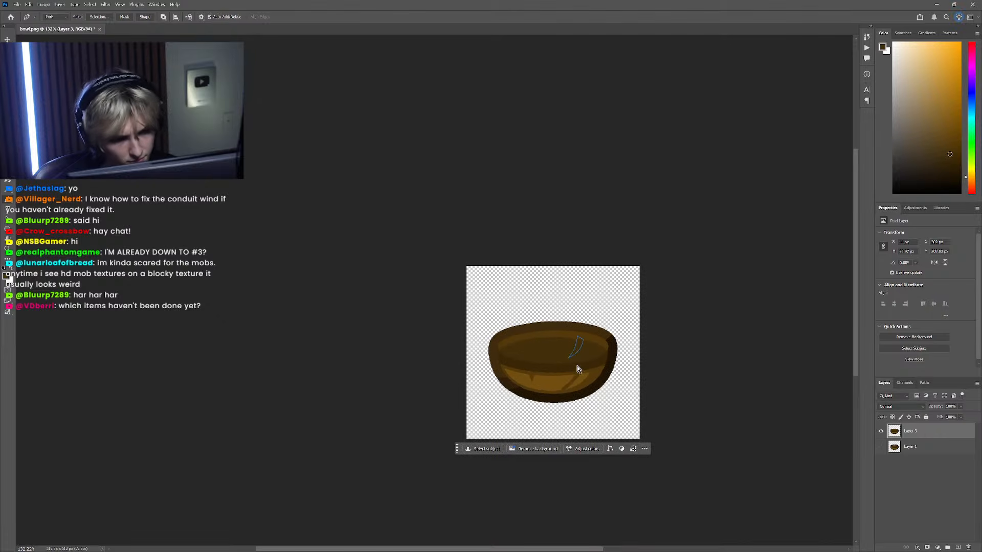
scroll(579, 371, "up", 4)
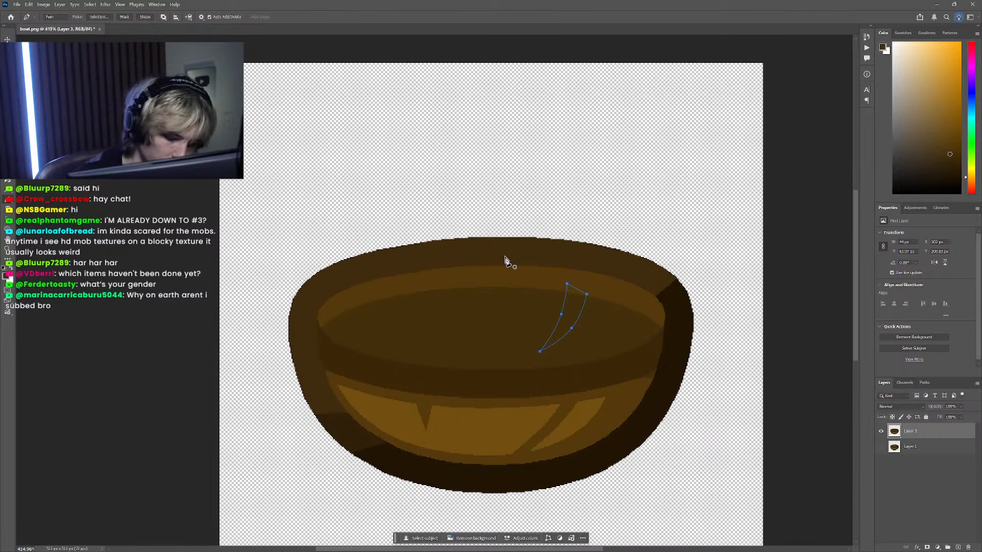
Step: Discard the curved path and compare the smooth bowl's interior shading with the original pixel texture by alternating the two layers' visibility
scroll(490, 258, "down", 3)
left_click(880, 447)
left_click(881, 432)
scroll(517, 325, "up", 3)
key("ctrl+z")
key("m")
scroll(486, 277, "right", 2)
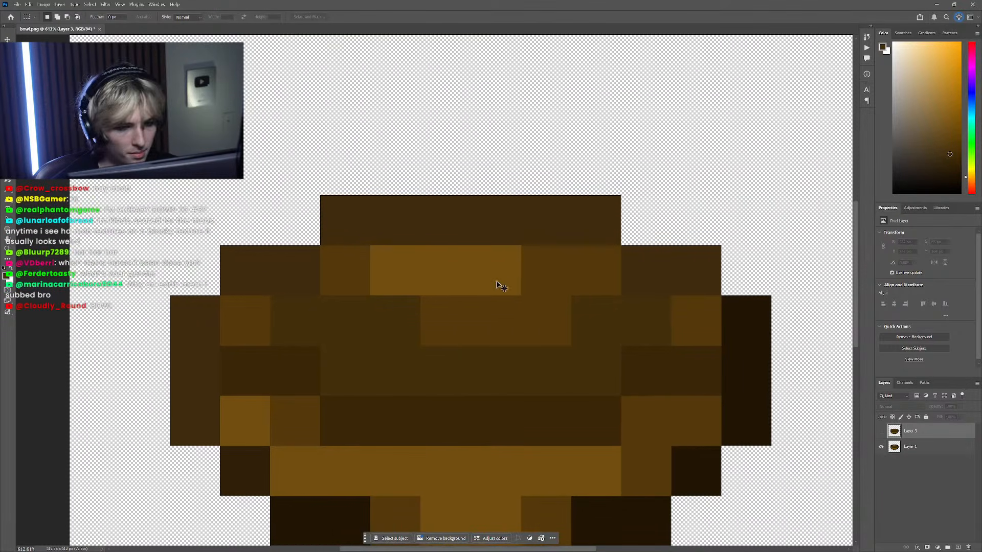
scroll(479, 326, "down", 3)
left_click(880, 431)
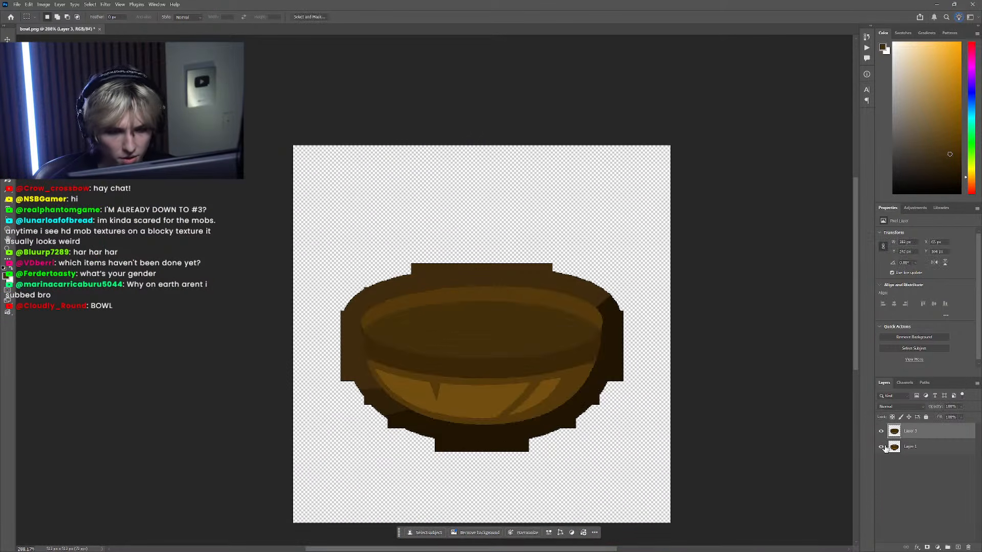
left_click(881, 447)
scroll(471, 352, "down", 3)
scroll(458, 349, "up", 4)
left_click(880, 447)
left_click(881, 433)
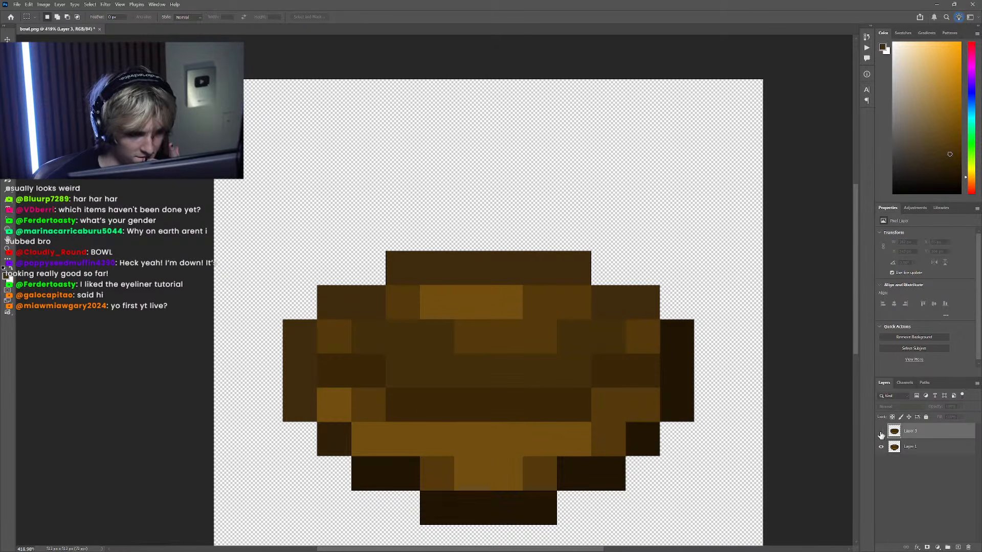
left_click(880, 432)
left_click(882, 447)
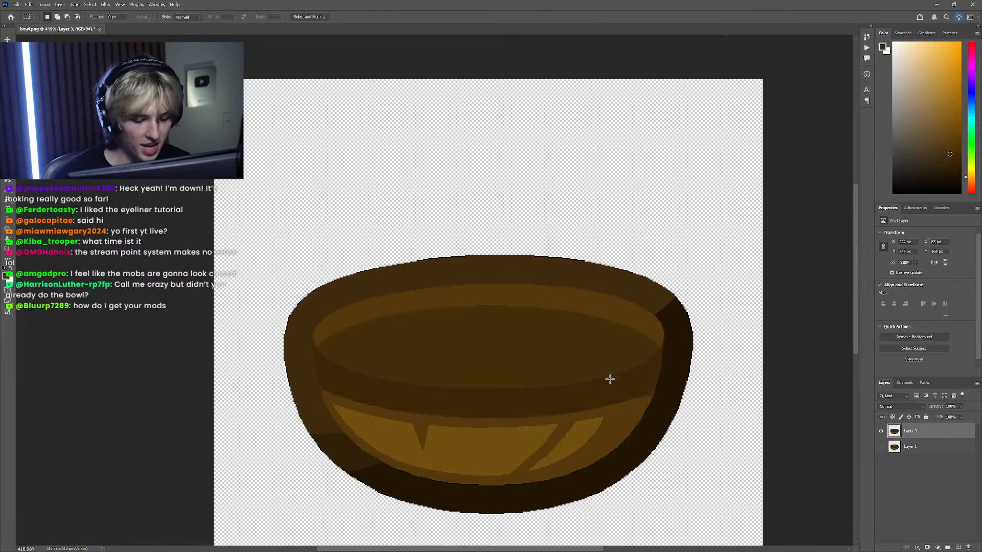
scroll(488, 392, "down", 3)
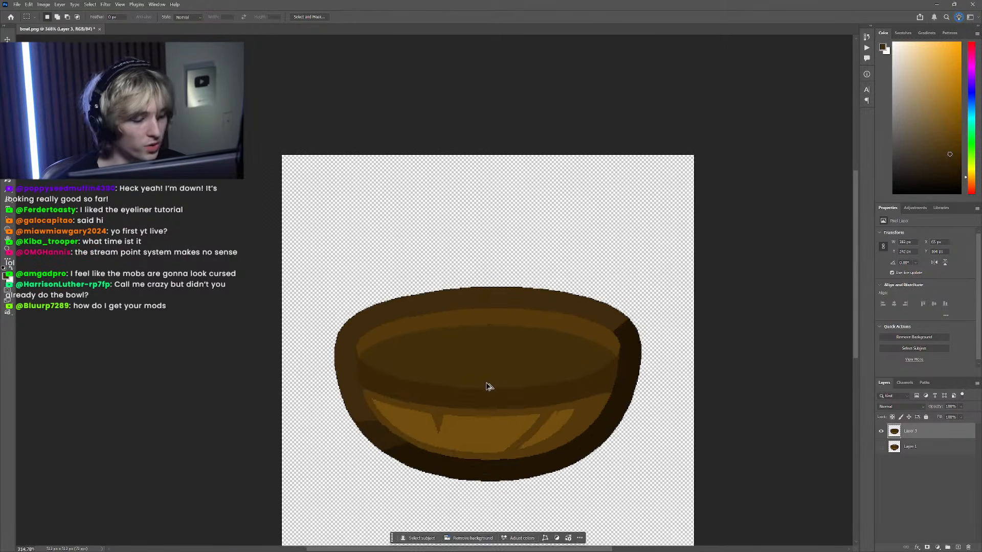
scroll(532, 354, "up", 2)
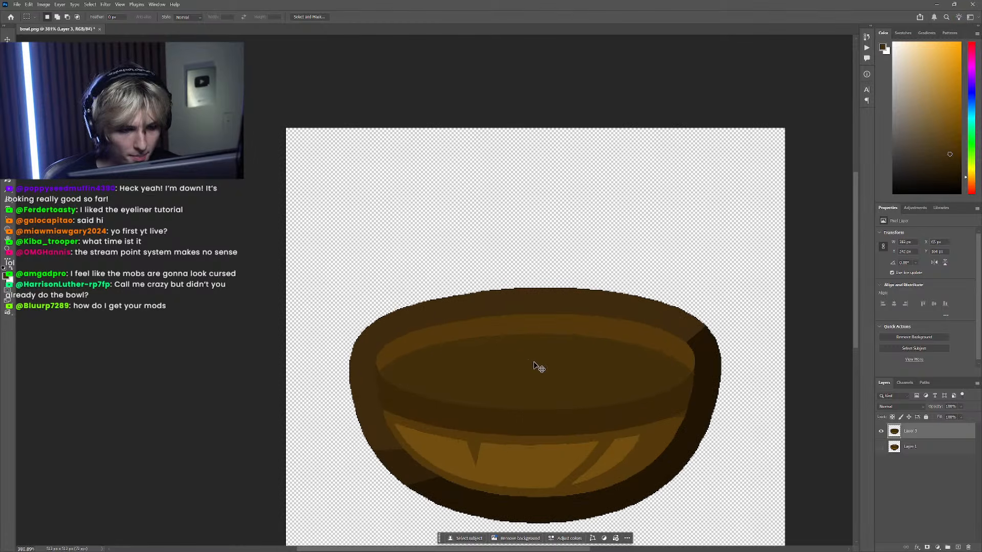
scroll(541, 361, "right", 2)
scroll(518, 357, "down", 6)
scroll(522, 351, "right", 7)
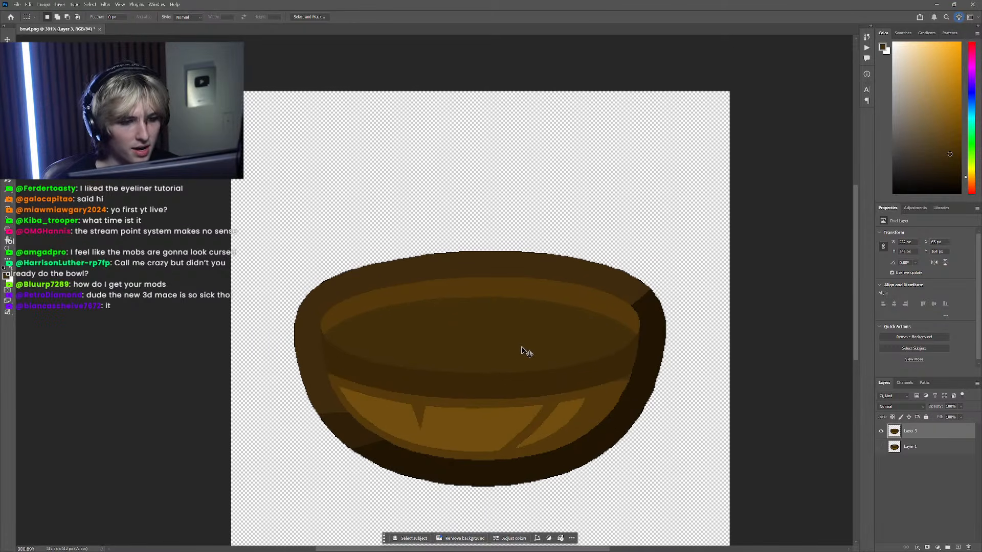
Step: Sample the medium brown at the right end of the bowl's body, try a fill beside it and undo that fill
scroll(522, 351, "down", 2)
scroll(586, 391, "up", 3)
scroll(572, 400, "right", 2)
scroll(570, 399, "up", 4)
key("i")
left_click(532, 403)
key("g")
left_click(540, 388)
key("ctrl+z")
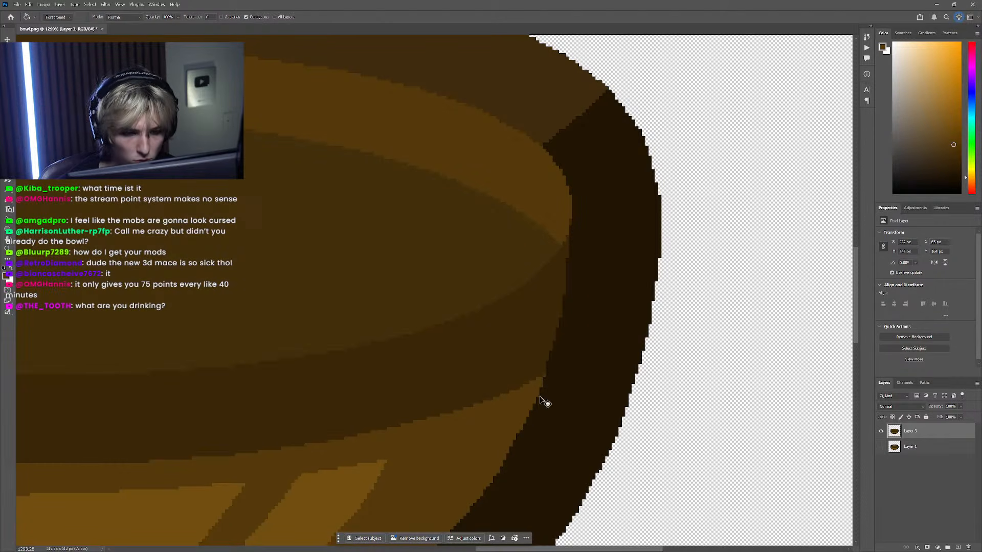
Step: Inspect the left end of the bowl's interior band up close and the whole bowl at small size
scroll(549, 395, "down", 5)
scroll(329, 421, "up", 6)
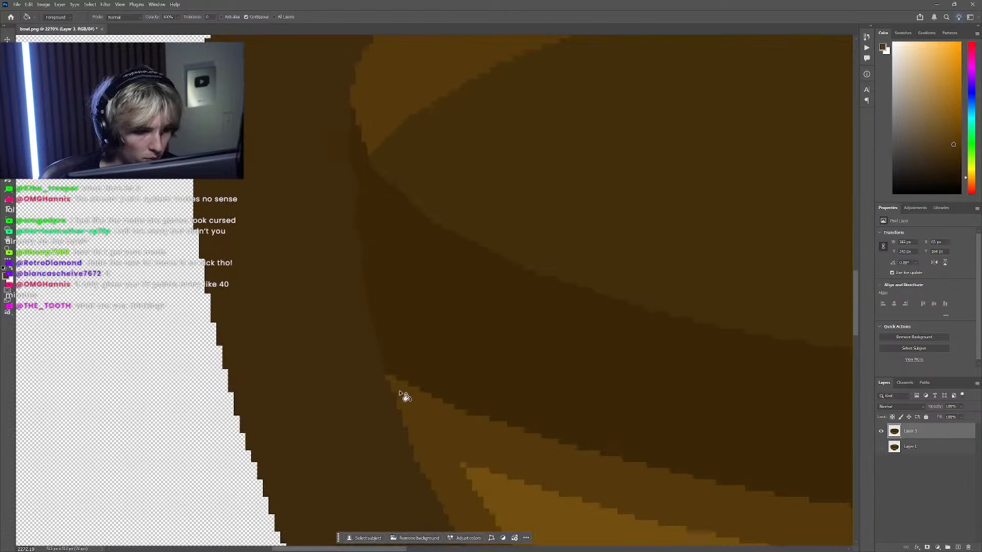
scroll(400, 392, "down", 10)
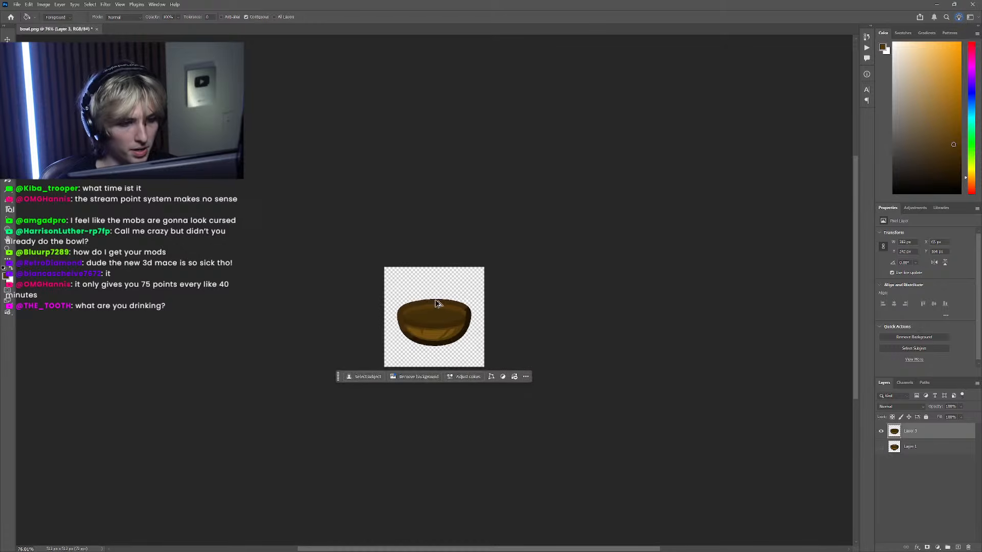
scroll(438, 299, "up", 4)
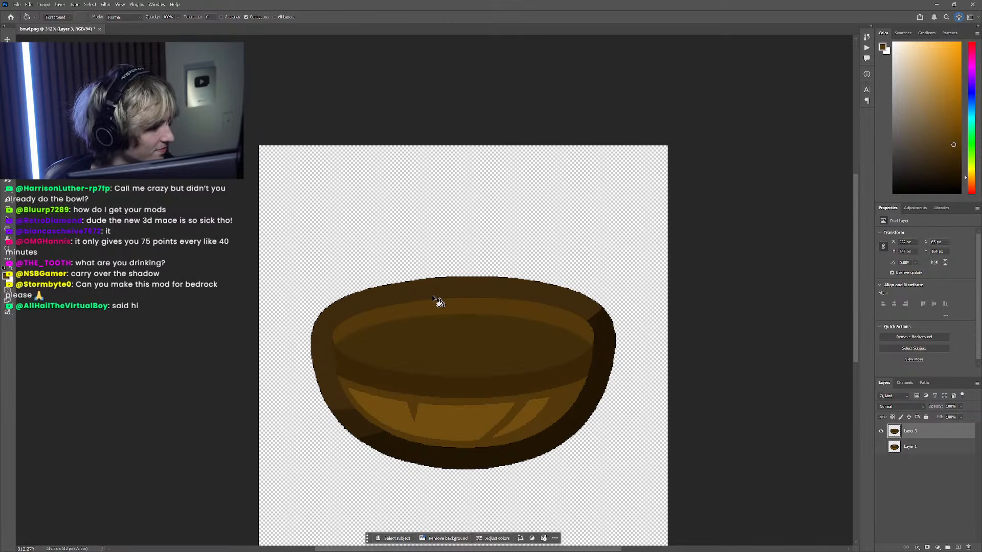
scroll(267, 323, "down", 4)
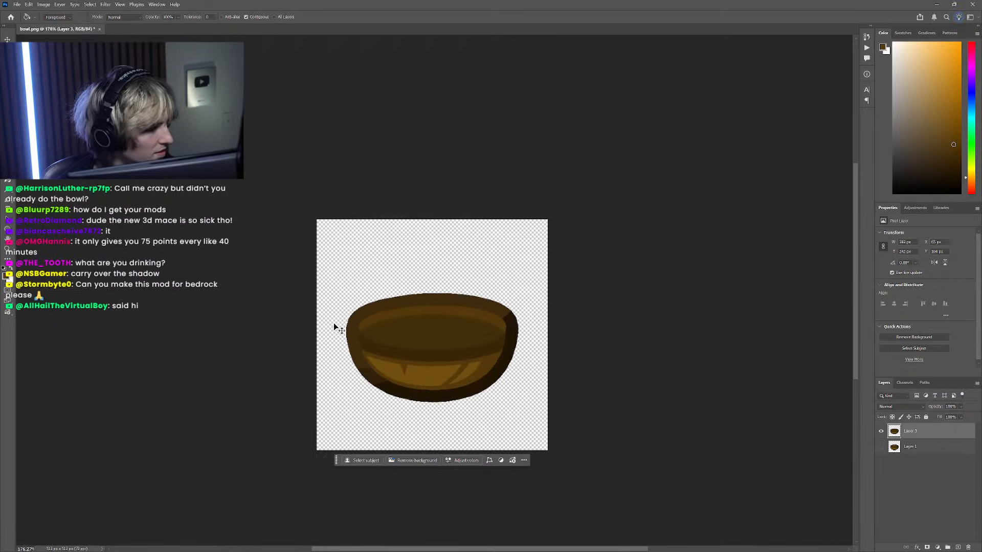
scroll(412, 332, "down", 2)
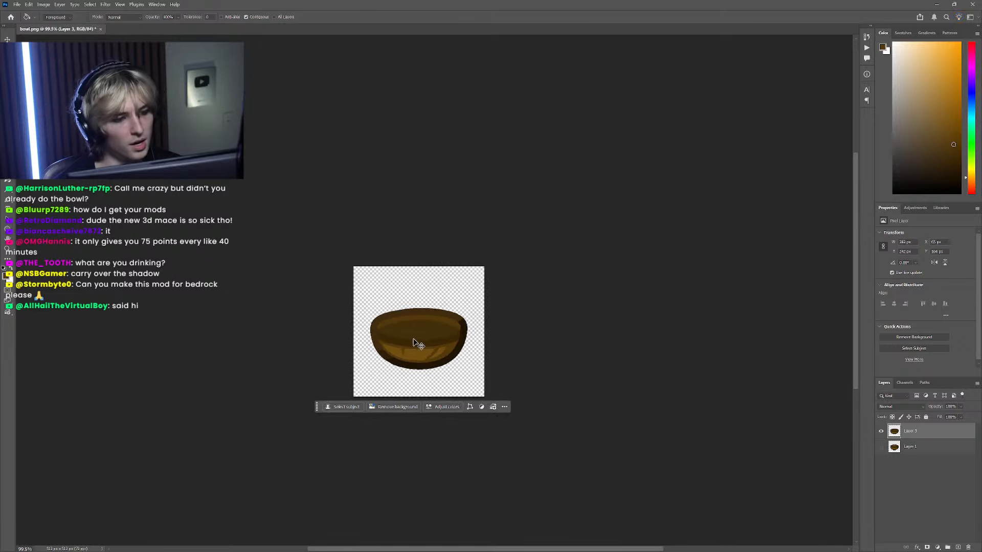
left_click_drag(417, 342, 476, 342)
scroll(472, 341, "up", 3)
Step: Switch repeatedly between the smooth bowl layer and the original pixel layer to compare their interior colours
left_click(881, 432)
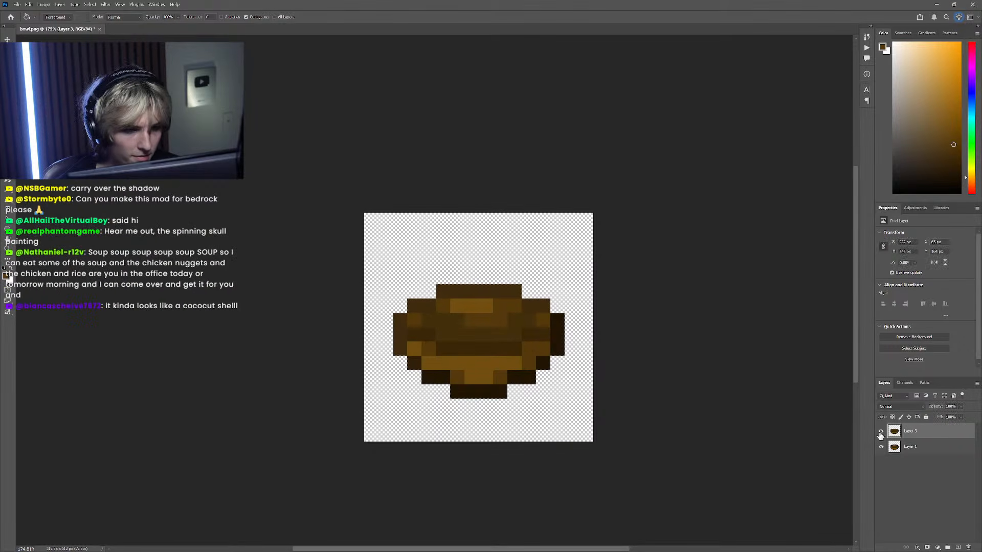
left_click(881, 431)
left_click(881, 447)
scroll(491, 337, "left", 1)
scroll(515, 312, "up", 2)
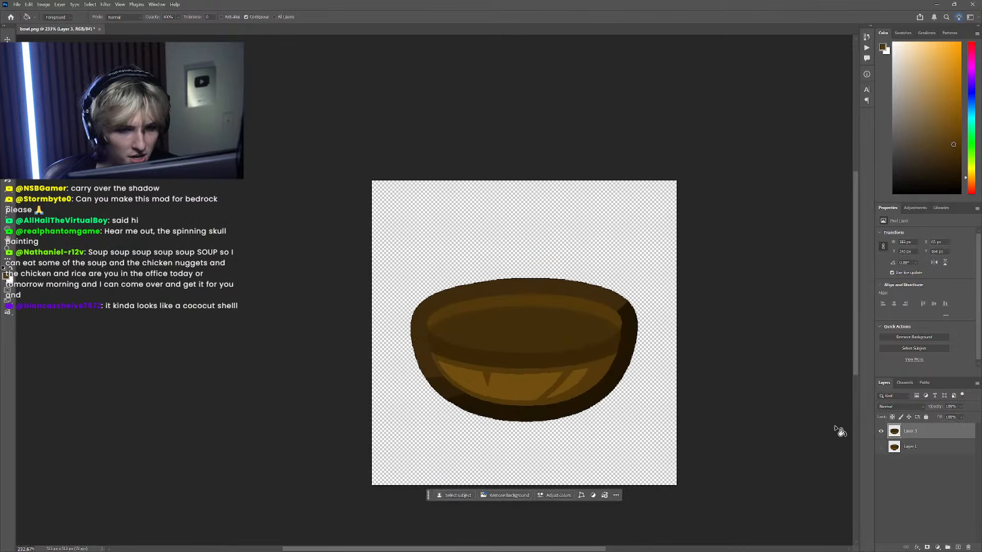
left_click(881, 447)
left_click(880, 432)
left_click(881, 432)
left_click(881, 447)
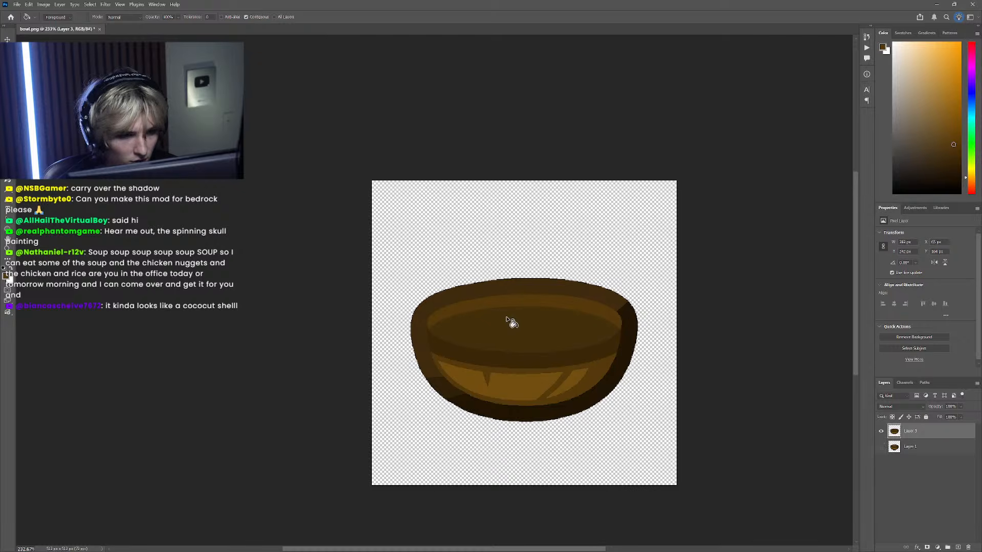
Step: Fill the dark ellipse in the bowl's interior with the sampled medium brown and check the whole bowl
left_click(563, 327)
scroll(562, 389, "down", 3)
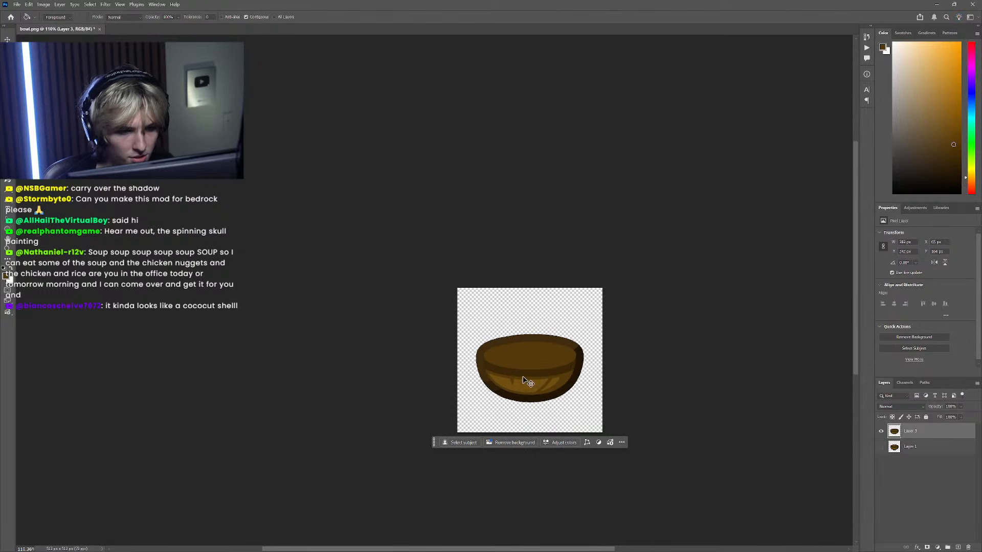
scroll(506, 371, "up", 3)
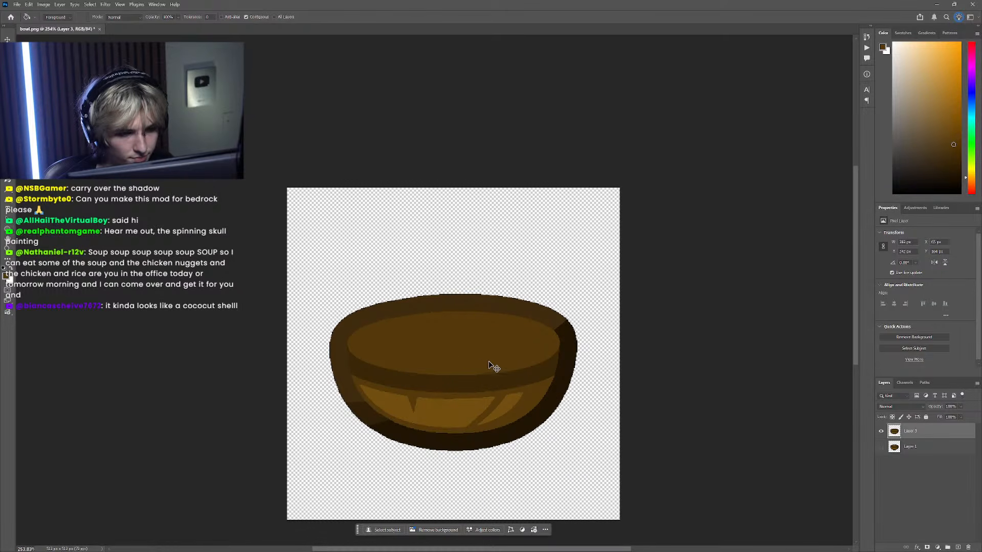
scroll(463, 360, "left", 2)
scroll(467, 361, "up", 2)
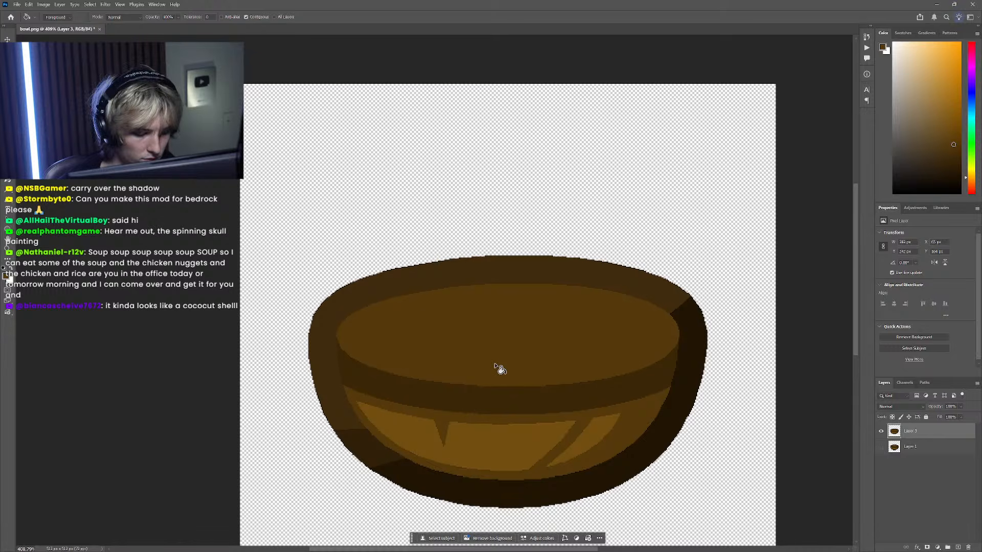
Step: Switch to Minecraft, search the creative inventory for "bowl" and place the bowl in the second hotbar slot
left_click(516, 543)
left_click(489, 181)
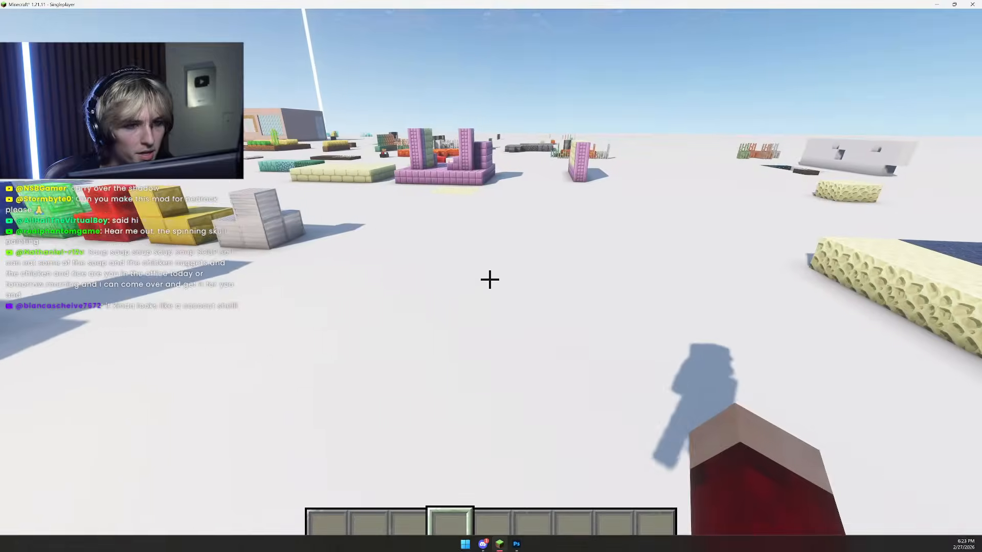
key("e")
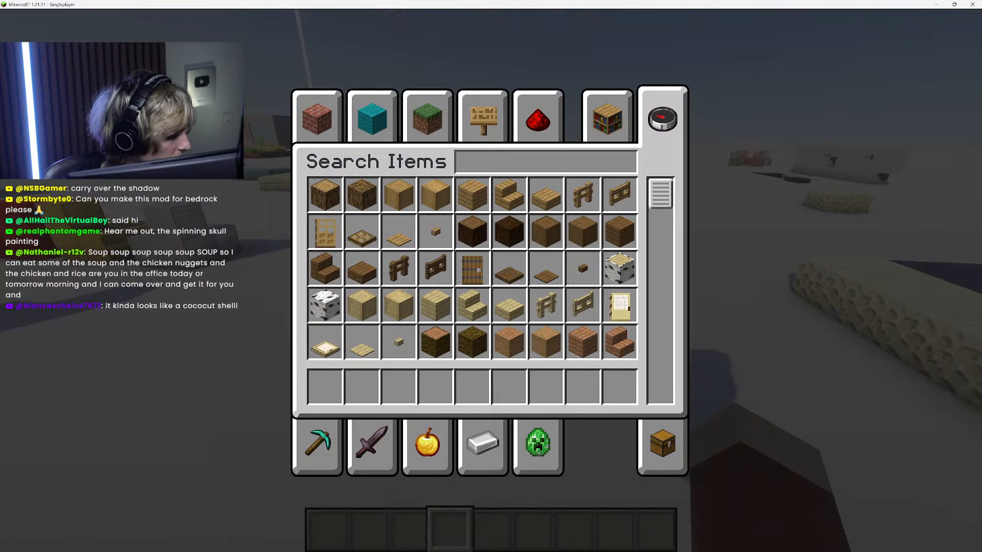
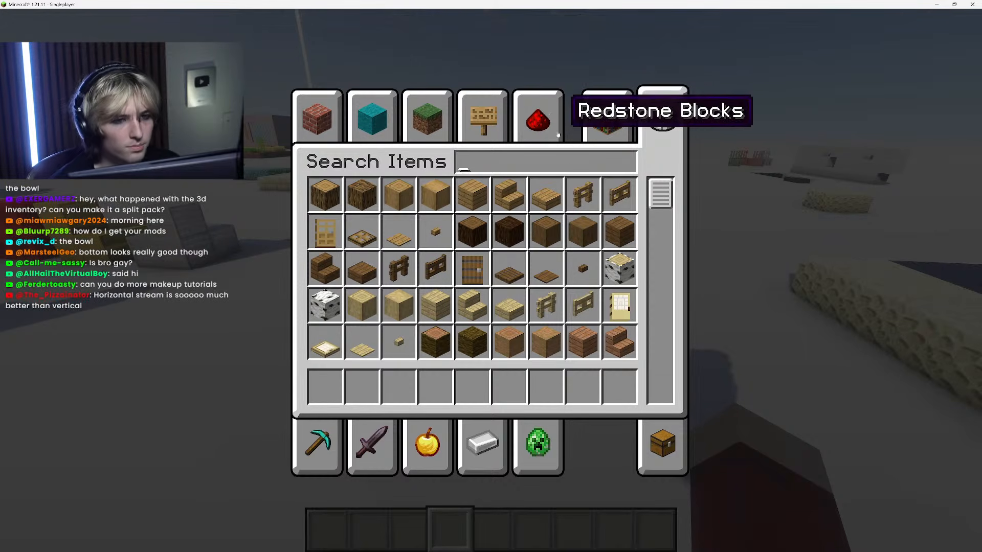
type("bowl")
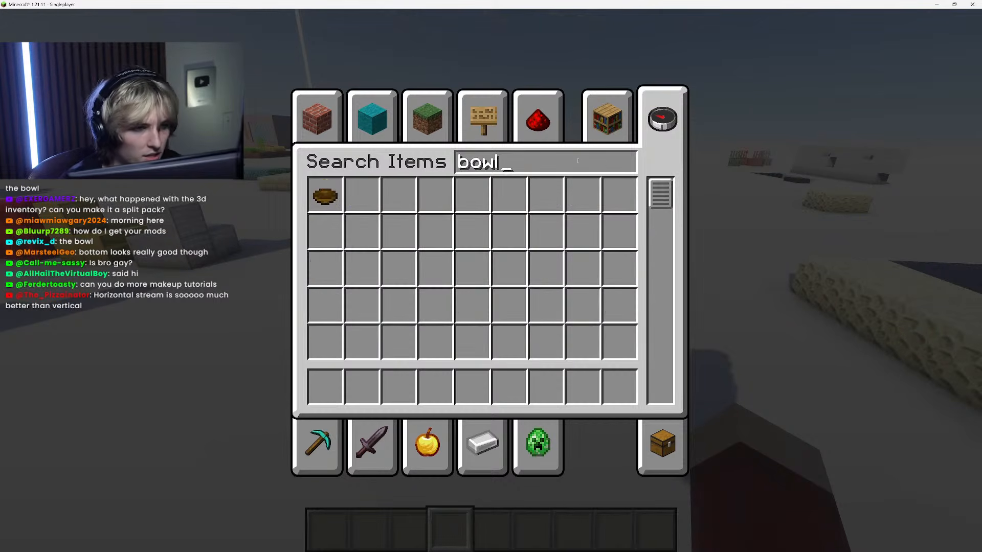
left_click(325, 195)
left_click(362, 387)
Step: Add the beetroot soup and the mushroom stew from the Food & Drinks category to the third and fourth hotbar slots
left_click(427, 443)
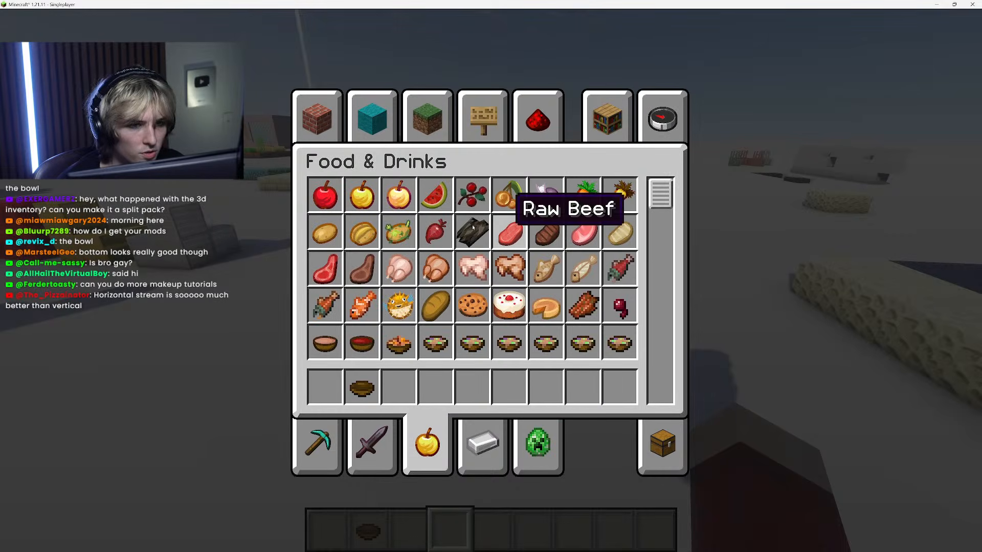
scroll(442, 286, "down", 5)
scroll(445, 294, "up", 1)
left_click(365, 272)
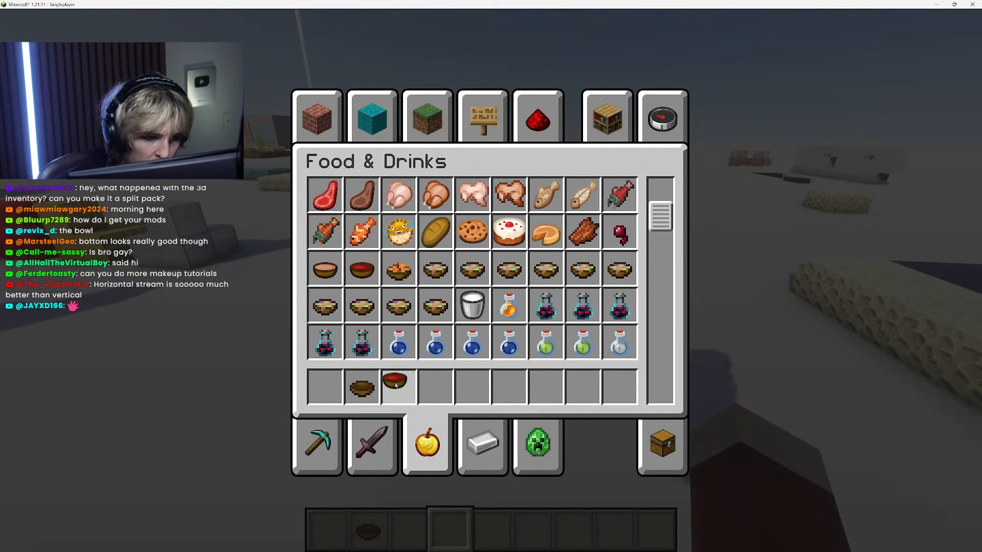
left_click(398, 381)
scroll(494, 332, "down", 2)
scroll(490, 330, "up", 1)
scroll(488, 330, "up", 1)
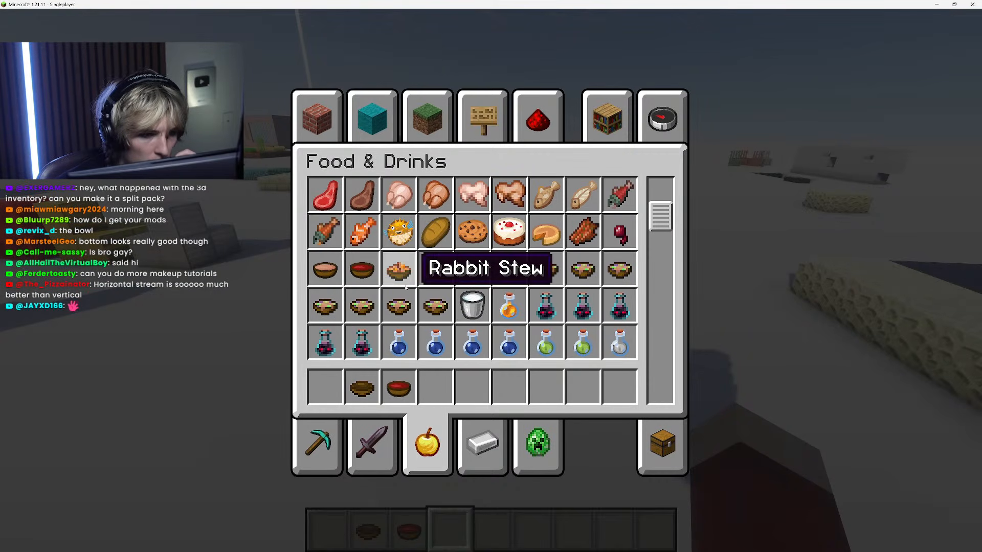
left_click(327, 269)
left_click(431, 381)
Step: Close the inventory and check the held mushroom stew through the camera perspectives
key("e")
key("F5")
key("F5")
key("F5")
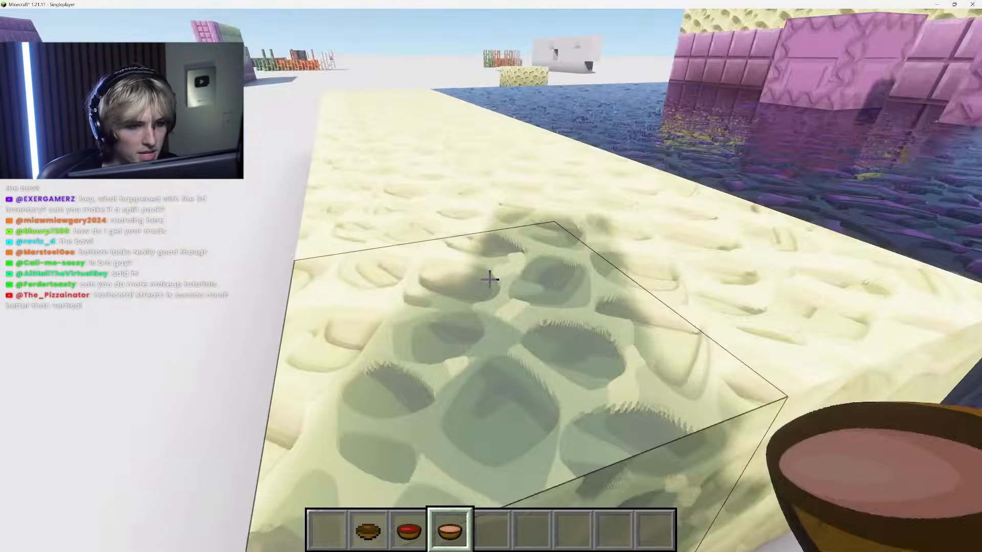
Step: Drop the mushroom stew and the beetroot soup around the end stone ledge and examine their models in the world
right_click(490, 277)
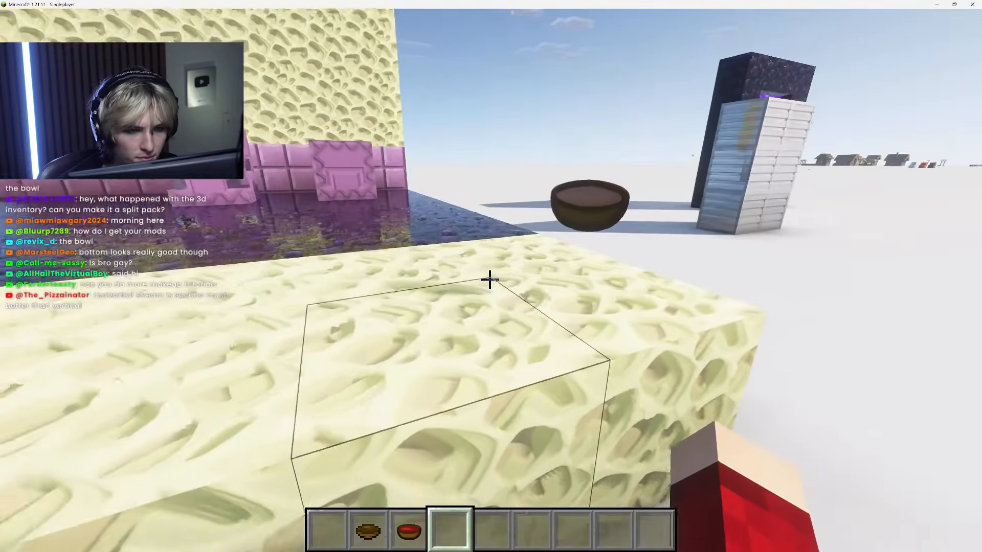
left_click(490, 278)
scroll(490, 279, "up", 3)
right_click(490, 278)
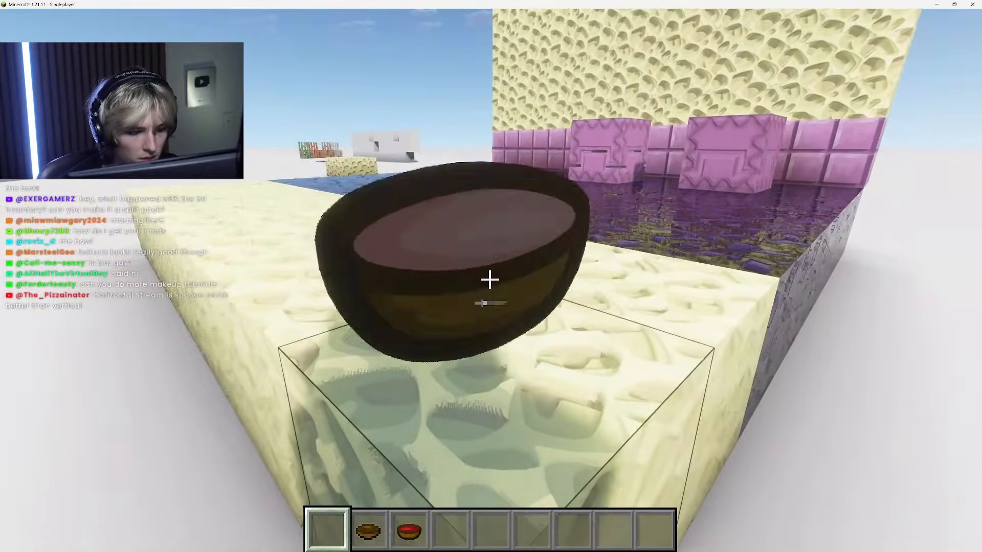
scroll(490, 279, "down", 2)
right_click(490, 279)
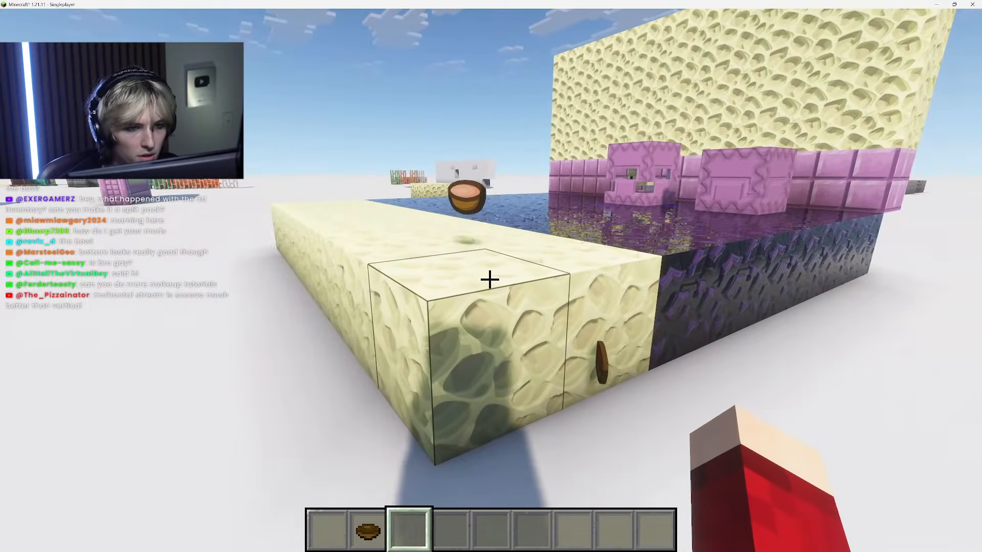
Step: Switch back to Photoshop and compare the smooth bowl with the original pixel bowl layer
key("Escape")
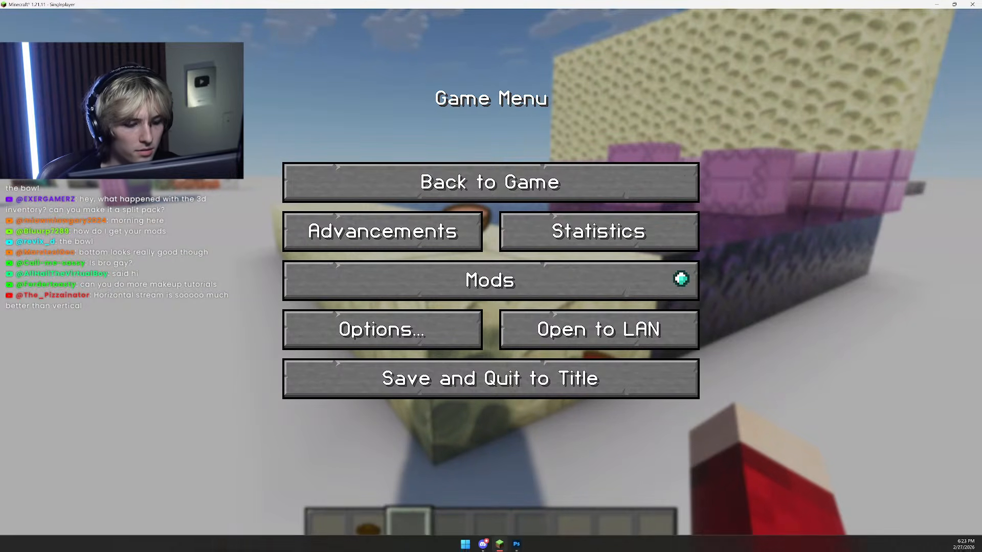
left_click(517, 545)
scroll(504, 317, "down", 7)
scroll(504, 324, "up", 7)
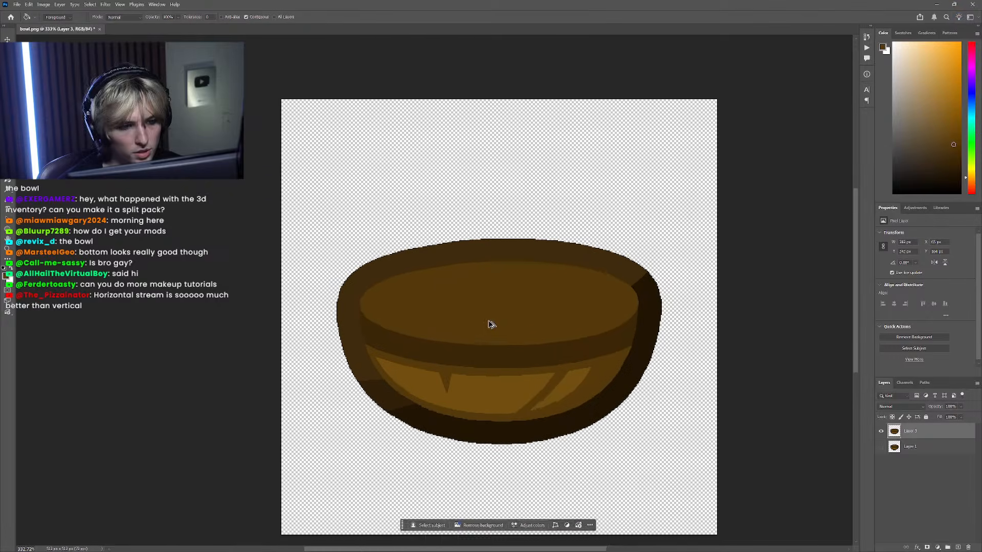
left_click(880, 446)
left_click(881, 431)
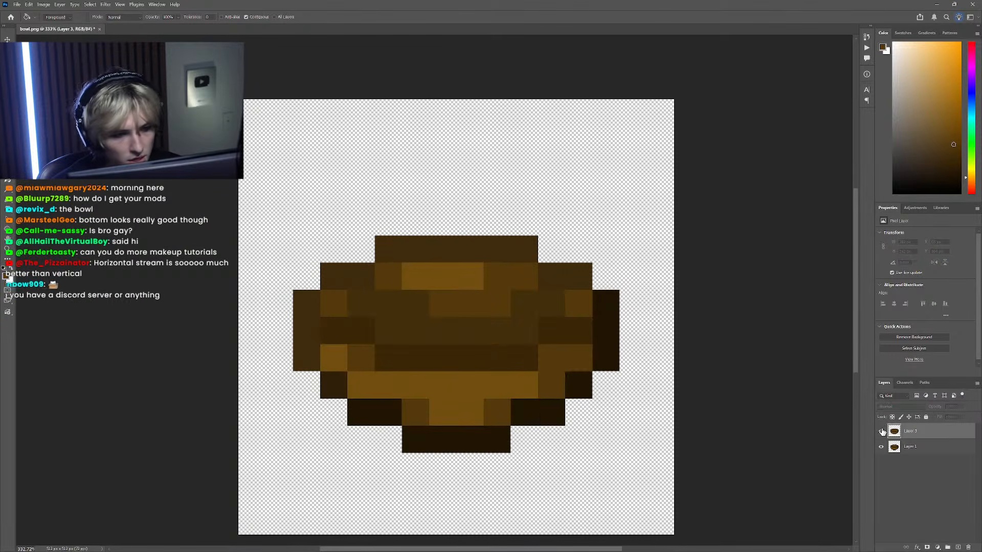
left_click(881, 431)
left_click(880, 446)
scroll(508, 332, "down", 3)
scroll(484, 328, "up", 3)
Step: Draw a closed elliptical path about 291 px wide and 67 px high inside the bowl's opening with the Pen tool
key("p")
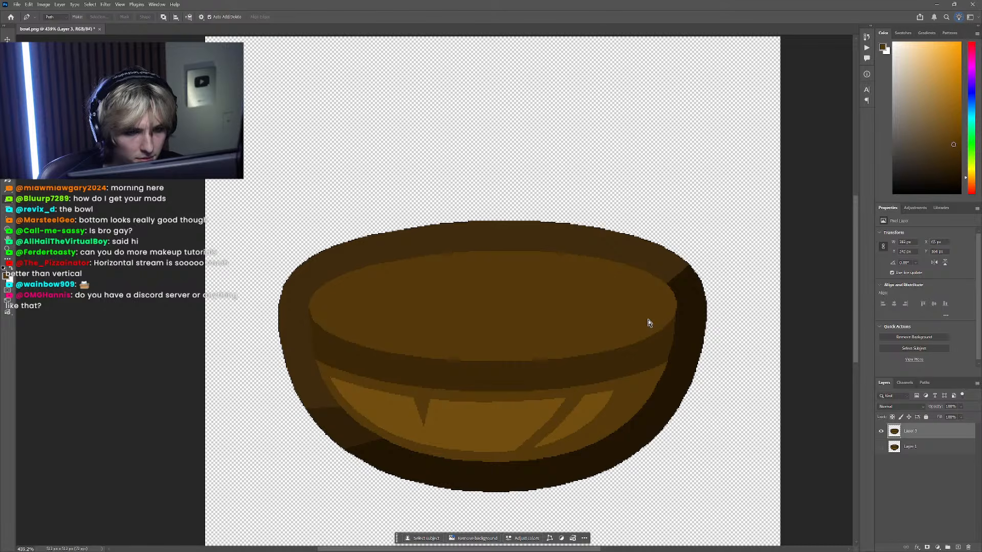
left_click(327, 307)
left_click(653, 314)
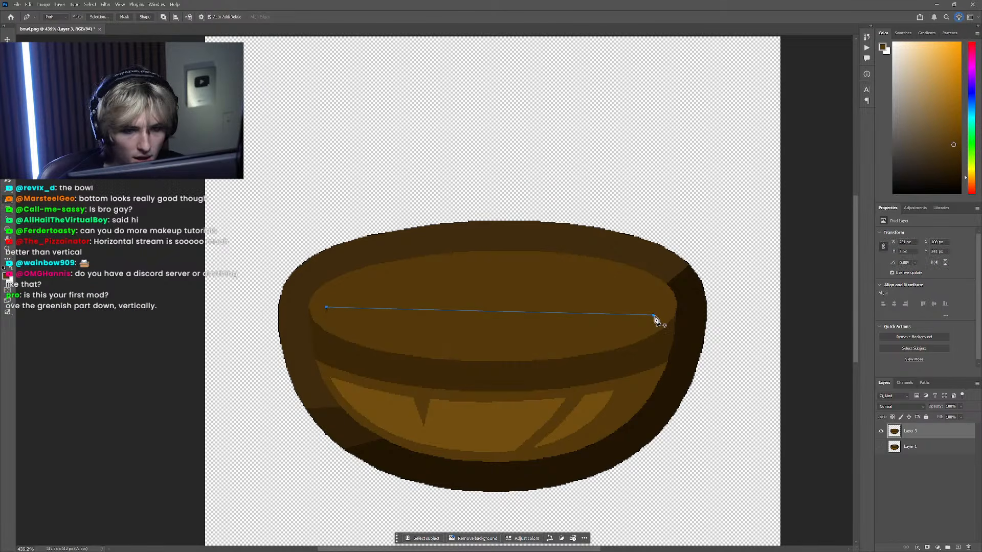
left_click_drag(657, 323, 652, 364)
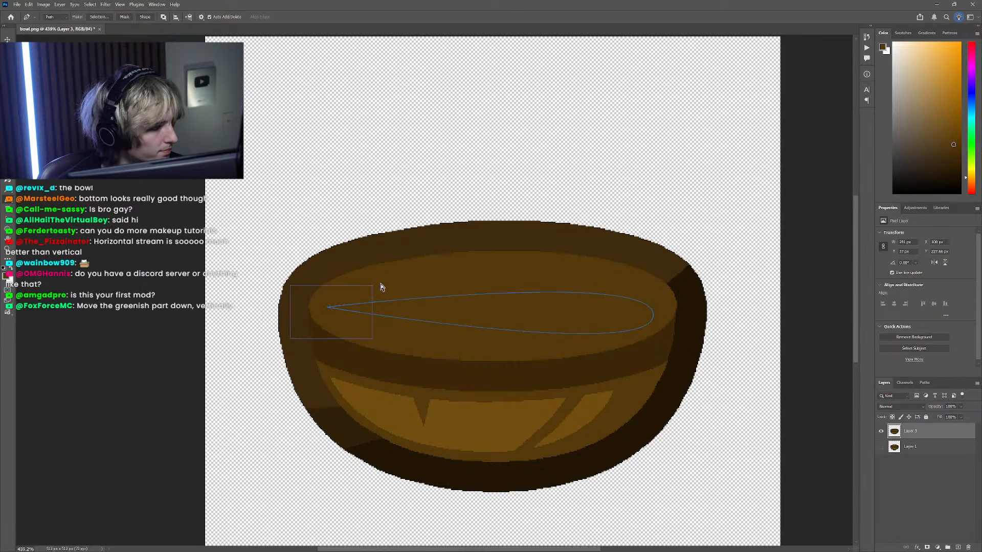
left_click_drag(327, 307, 330, 257)
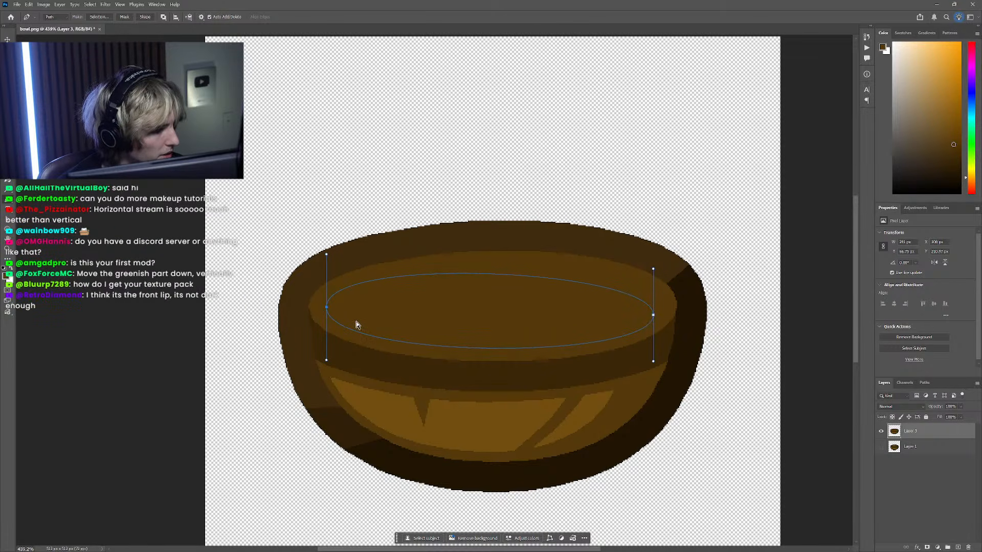
scroll(359, 326, "down", 2)
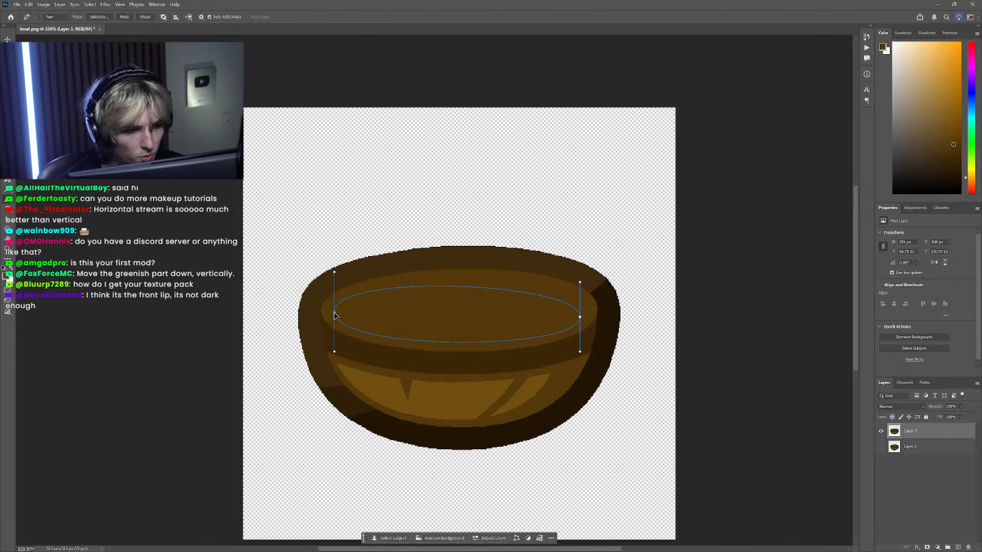
Step: Compare the elliptical path with the original pixel bowl's interior shading, showing only that layer before restoring the smooth version
left_click(883, 456)
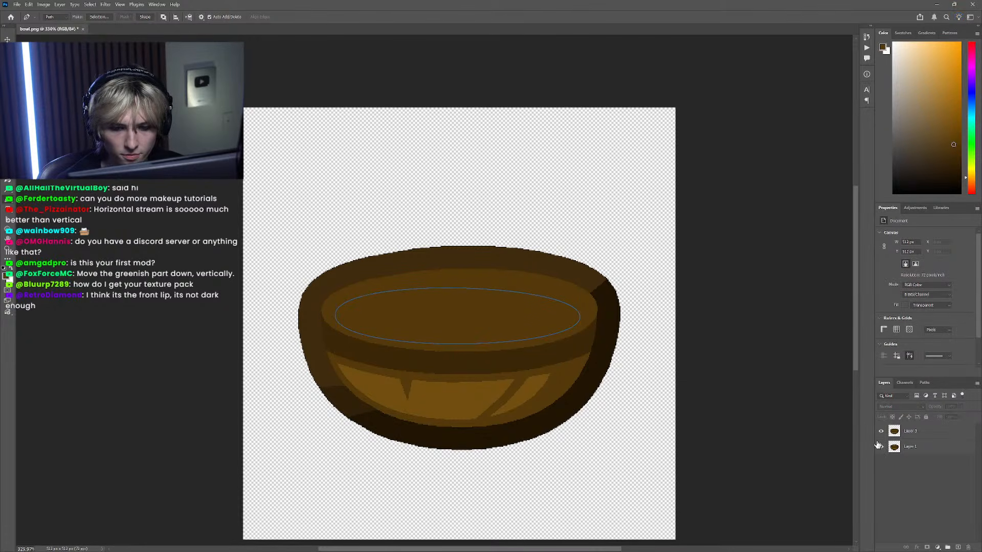
left_click(881, 447)
left_click(881, 431)
scroll(535, 381, "down", 6)
scroll(512, 343, "up", 7)
scroll(490, 339, "left", 1)
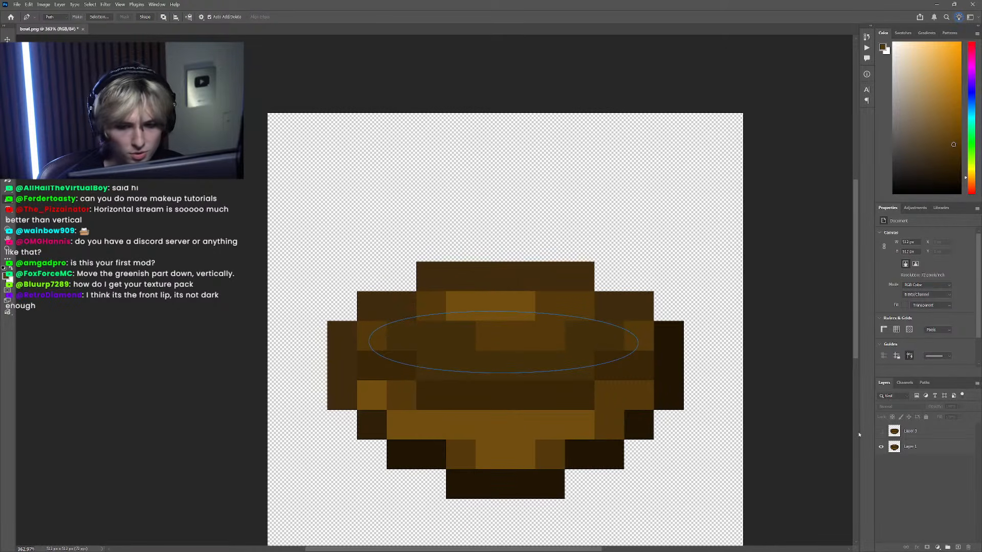
left_click(880, 447)
scroll(626, 357, "up", 6)
Step: Widen the elliptical path at its right end and convert it into a selection
left_click_drag(613, 339, 628, 333)
left_click(498, 335, "ctrl")
scroll(434, 420, "down", 9)
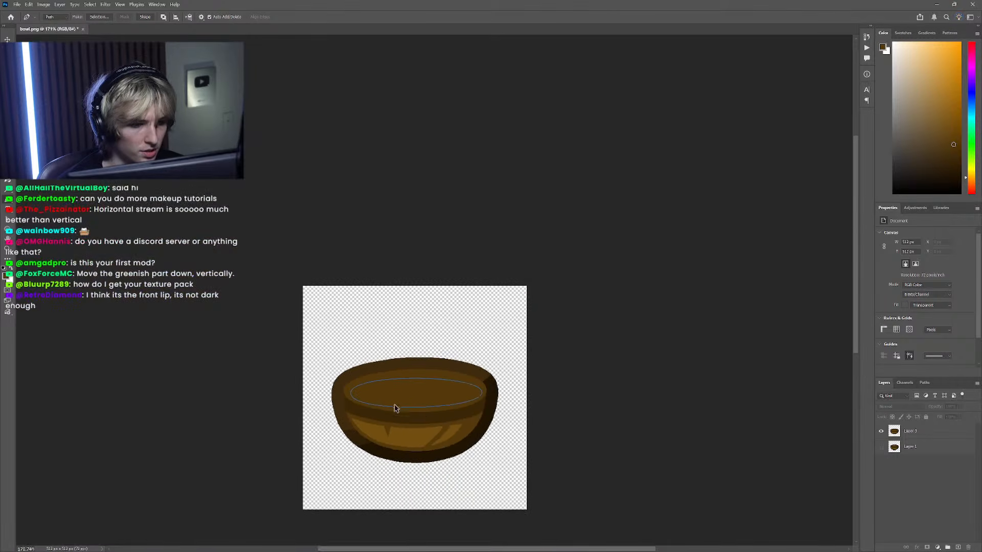
scroll(396, 408, "up", 9)
left_click(881, 447)
left_click(881, 447)
right_click(509, 351)
left_click(549, 384)
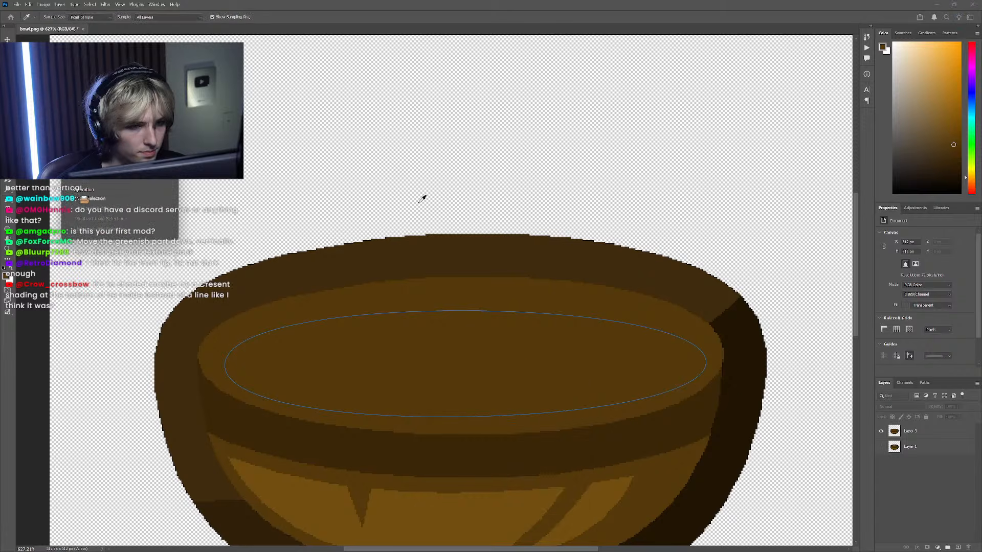
left_click(156, 153)
scroll(409, 312, "down", 10)
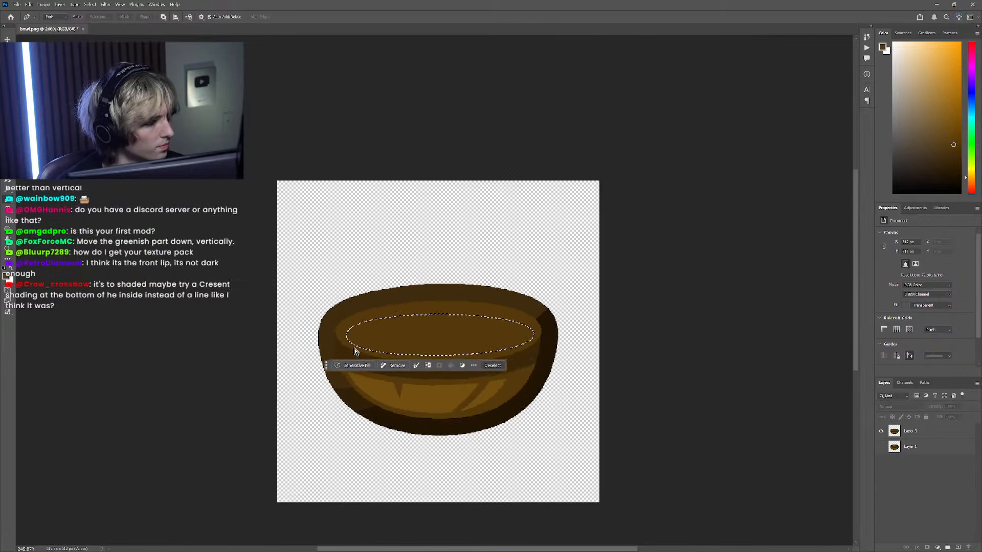
Step: Sample the dark brown interior colour from the original pixel bowl layer and return to the smooth bowl view
scroll(378, 339, "up", 7)
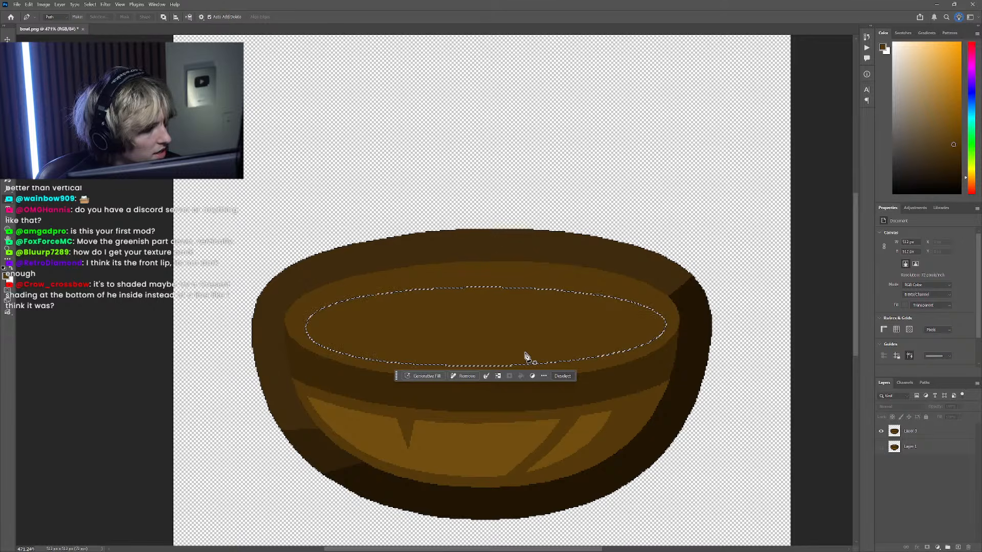
left_click(880, 448, "alt")
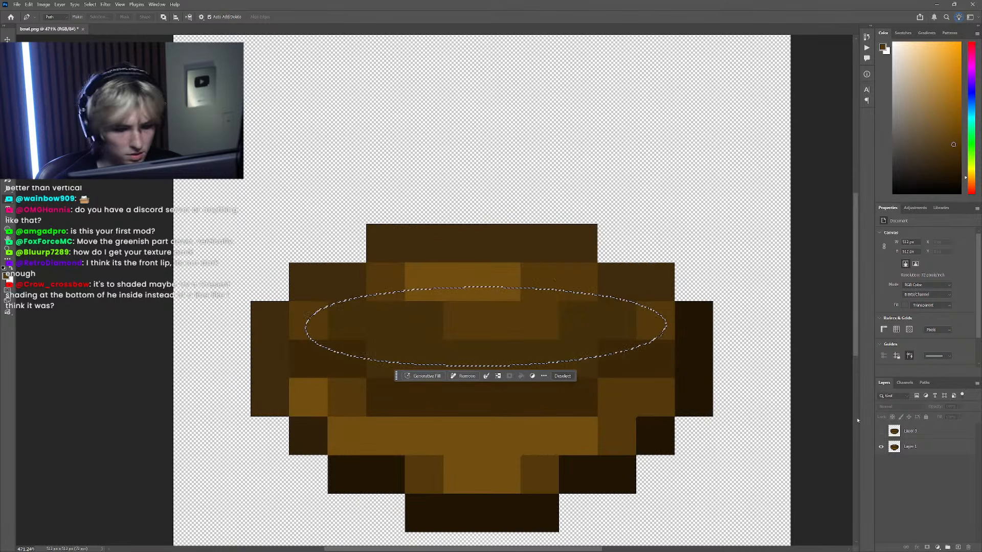
key("i")
left_click(879, 436, "alt")
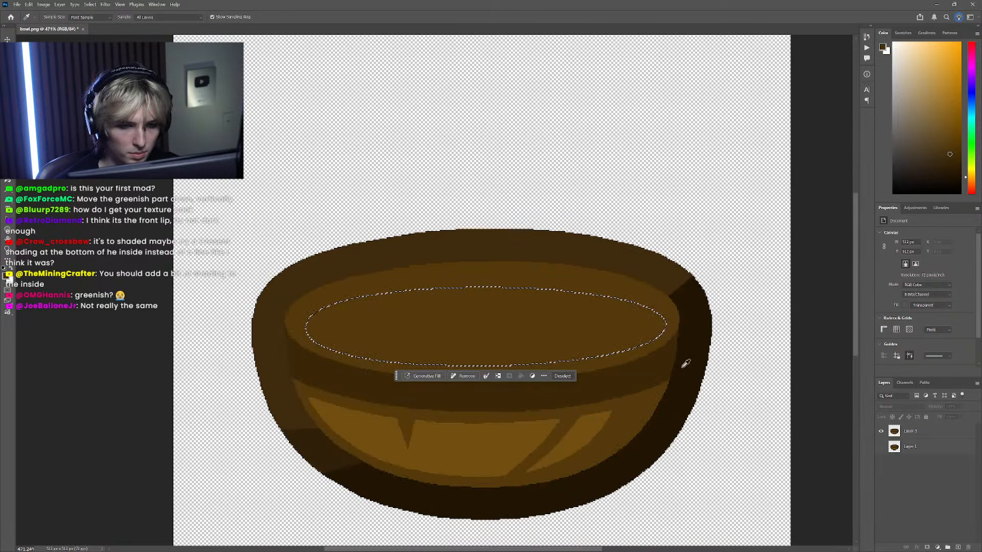
Step: Fill the elliptical selection inside the bowl's opening with the sampled dark brown, deselect it and view the whole canvas
key("g")
left_click(575, 339)
left_click(495, 205)
left_click(546, 331, "ctrl")
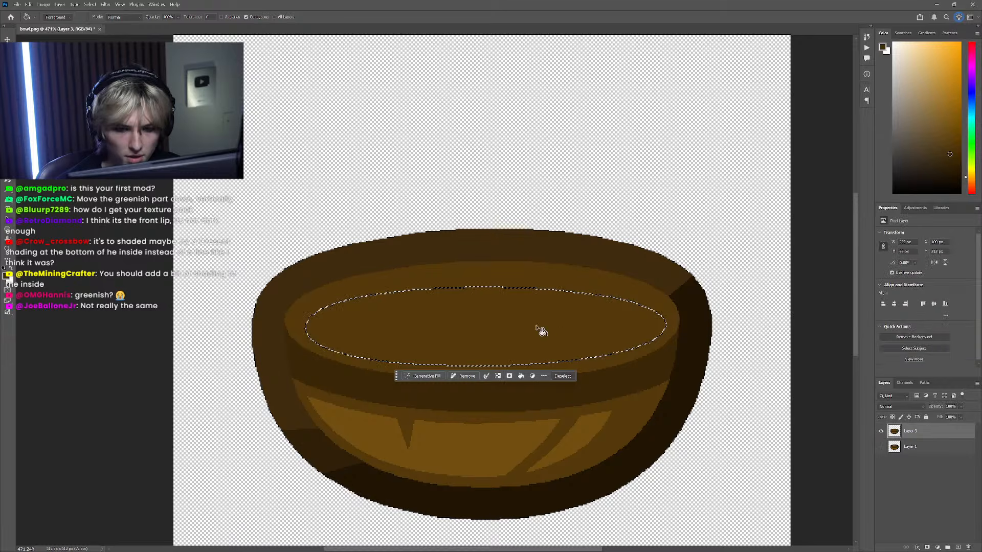
scroll(406, 276, "down", 5)
key("m")
left_click(409, 227)
scroll(409, 227, "down", 5)
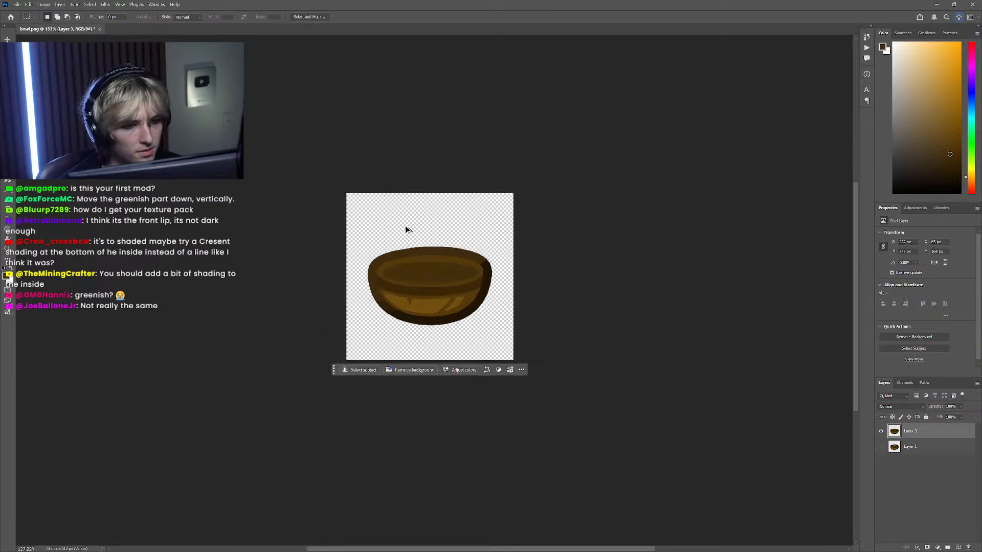
scroll(335, 194, "left", 3)
Step: Undo the interior fill, the selection and the path widening, keeping the smooth bowl layer with the original layer hidden
key("ctrl+shift+d")
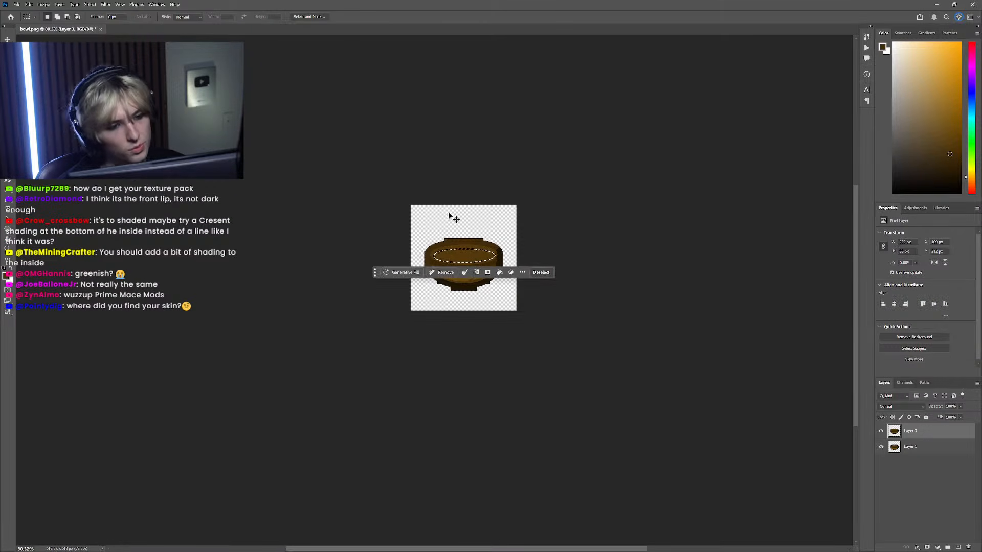
key("ctrl+z")
key("ctrl+z")
scroll(465, 262, "up", 9)
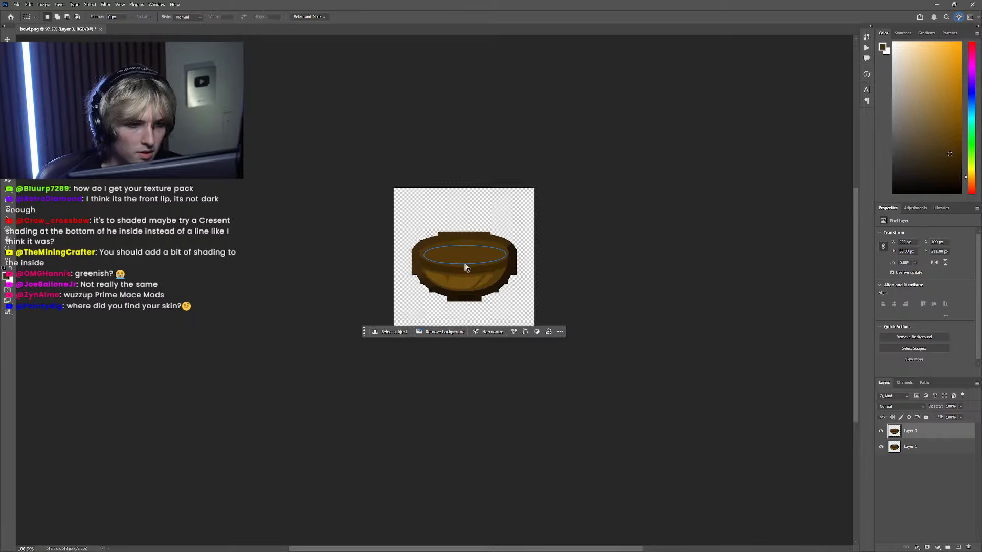
key("ctrl+z")
key("ctrl+z")
key("ctrl+z")
key("ctrl+z")
key("ctrl+z")
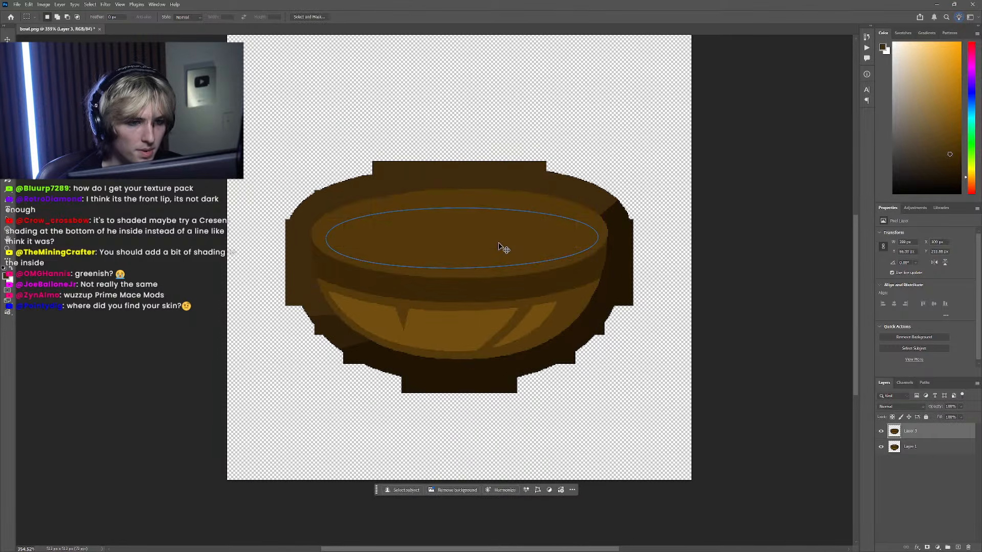
key("ctrl+z")
key("ctrl+z")
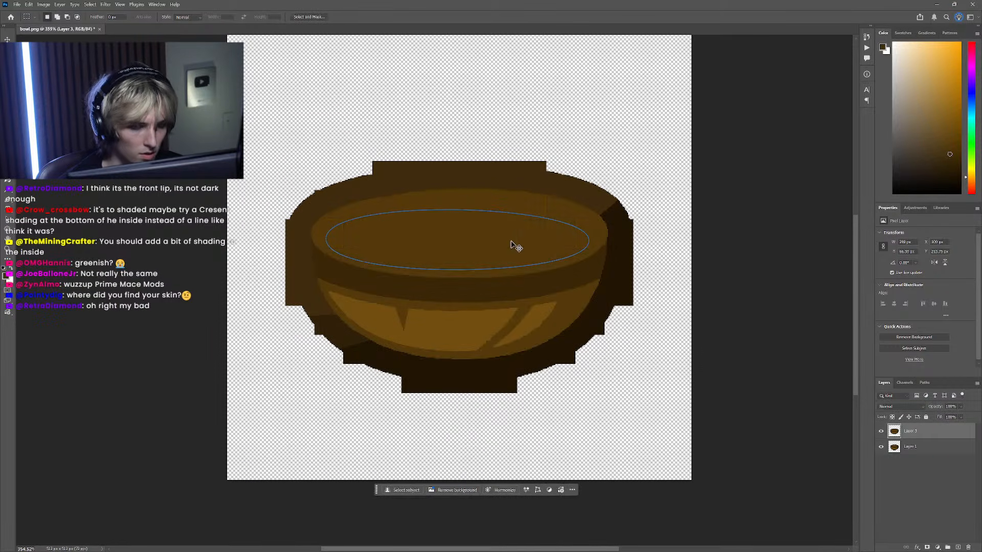
key("ctrl+z")
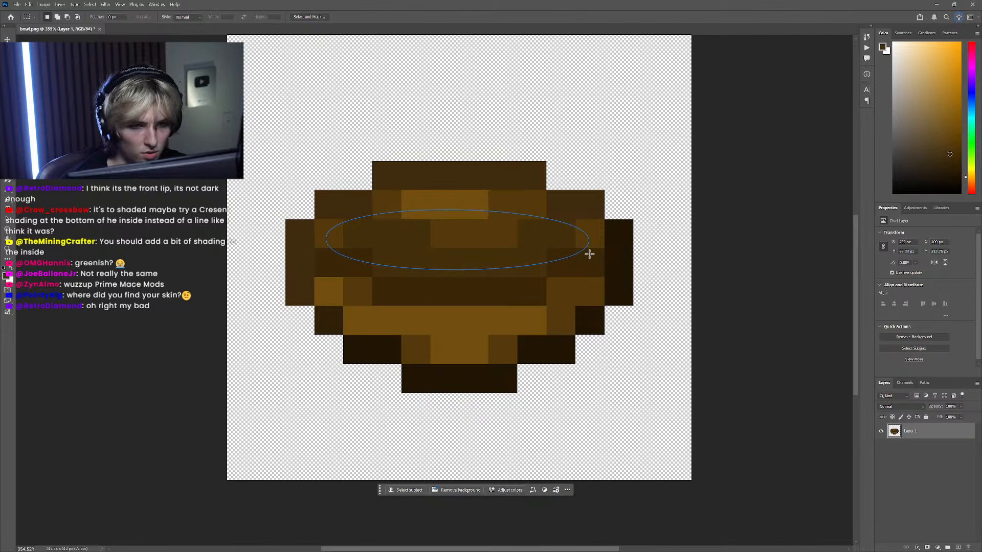
key("ctrl+shift+z")
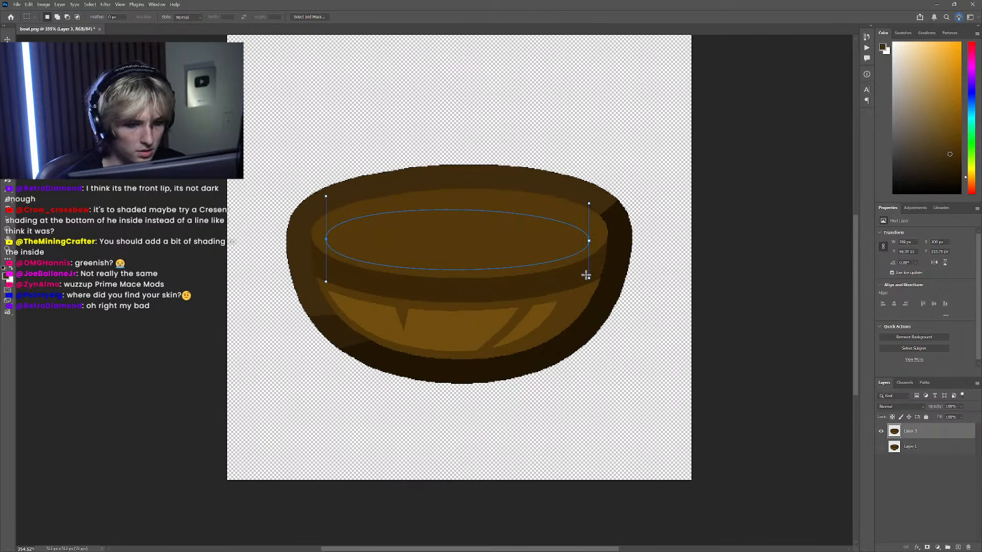
Step: Discard the elliptical path inside the bowl's opening
key("p")
key("Escape")
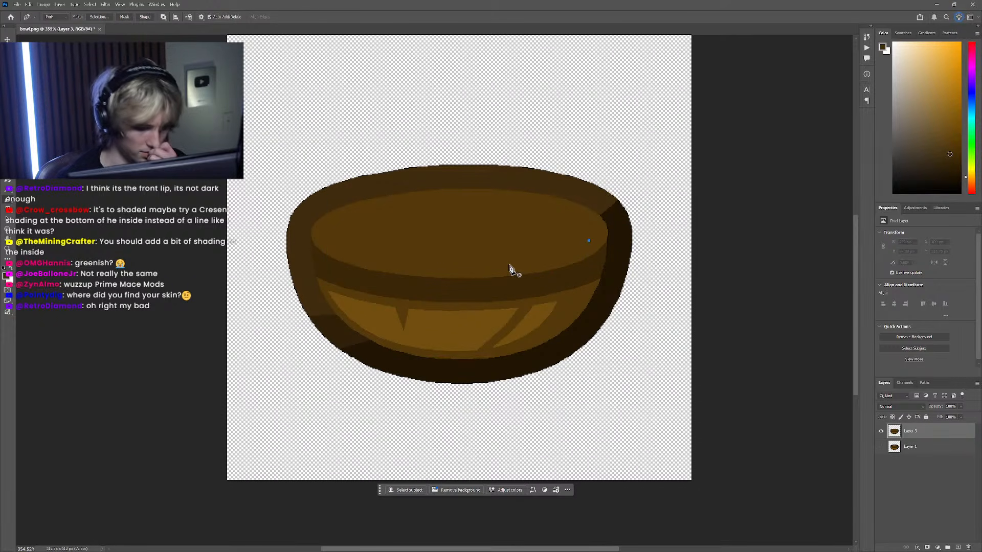
key("ctrl+z")
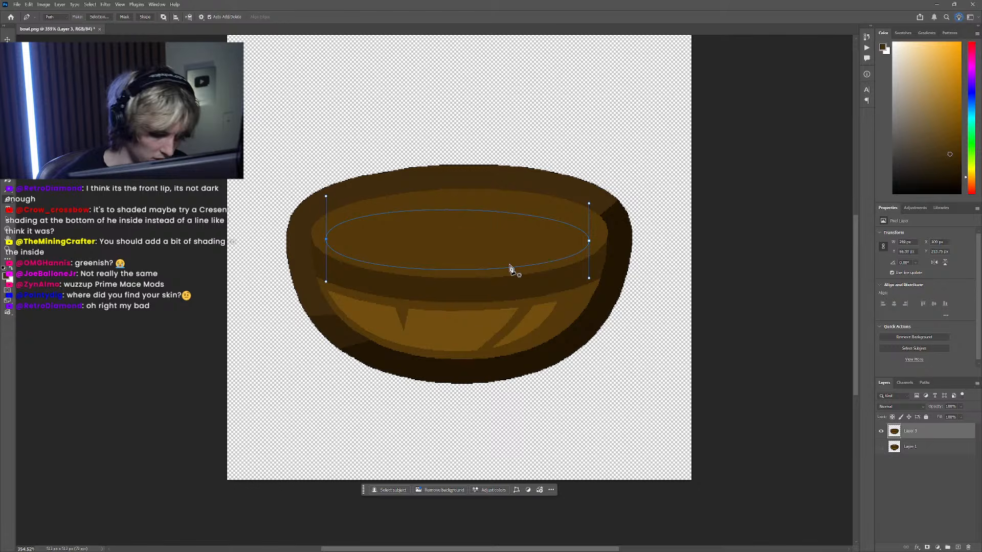
key("Escape")
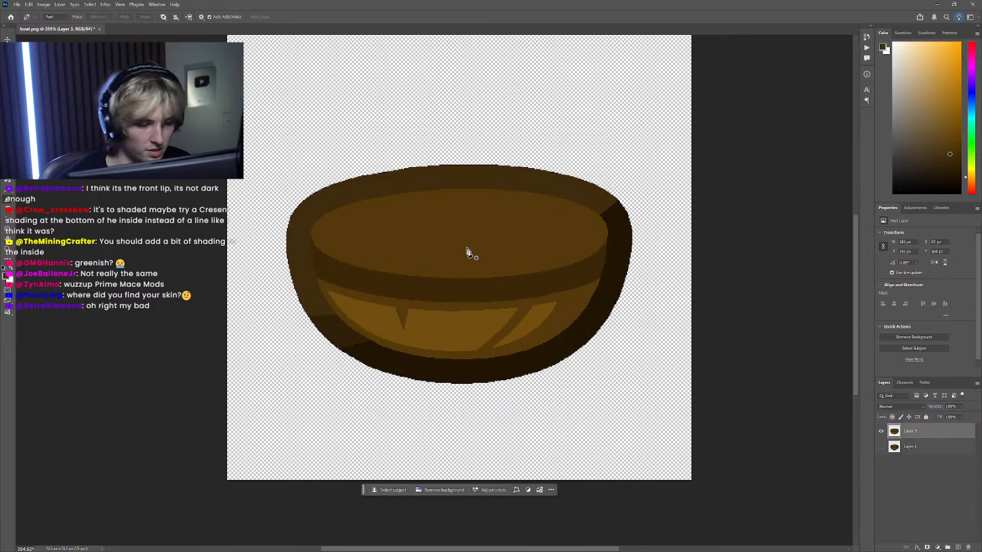
scroll(467, 248, "down", 5)
left_click_drag(466, 249, 504, 237)
scroll(504, 237, "up", 6)
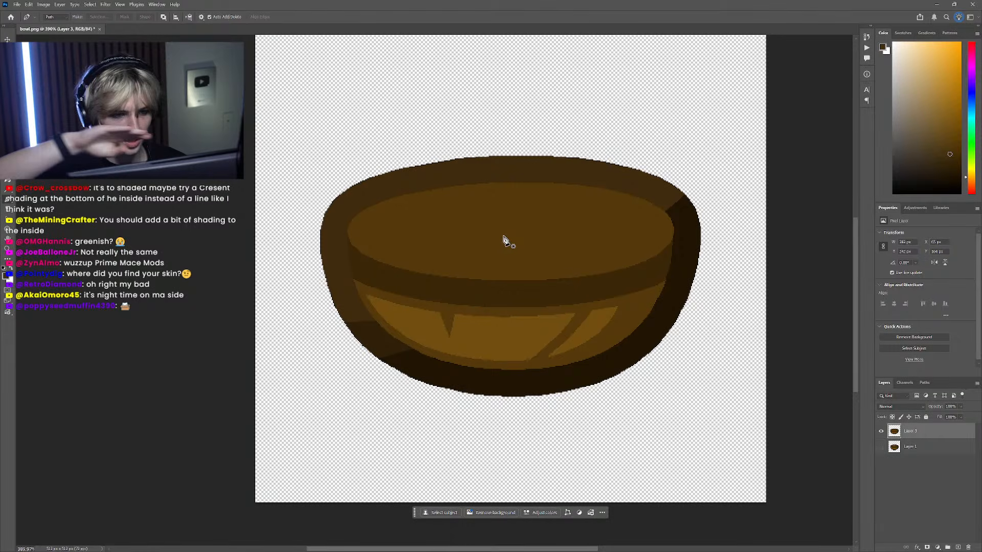
scroll(484, 230, "right", 3)
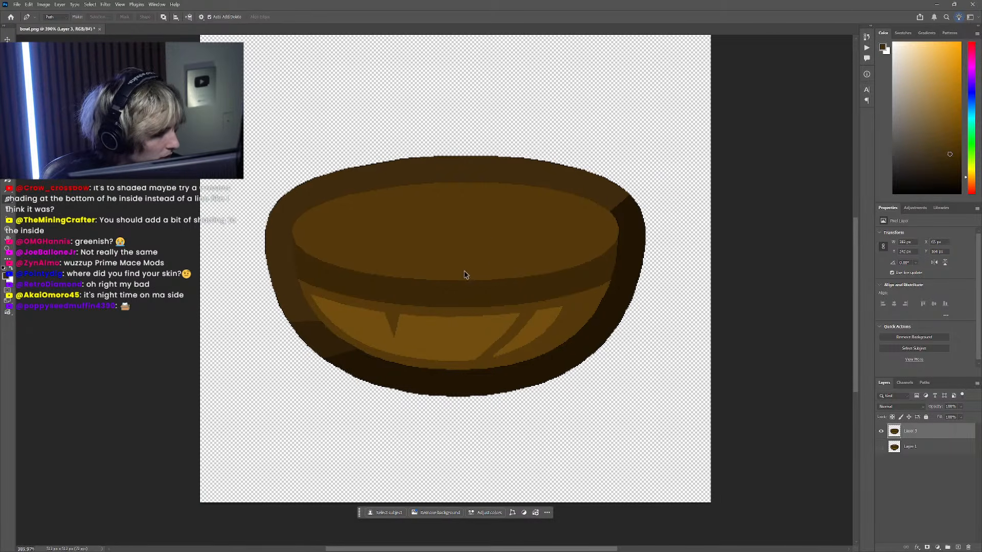
scroll(463, 286, "down", 2)
scroll(459, 318, "up", 2)
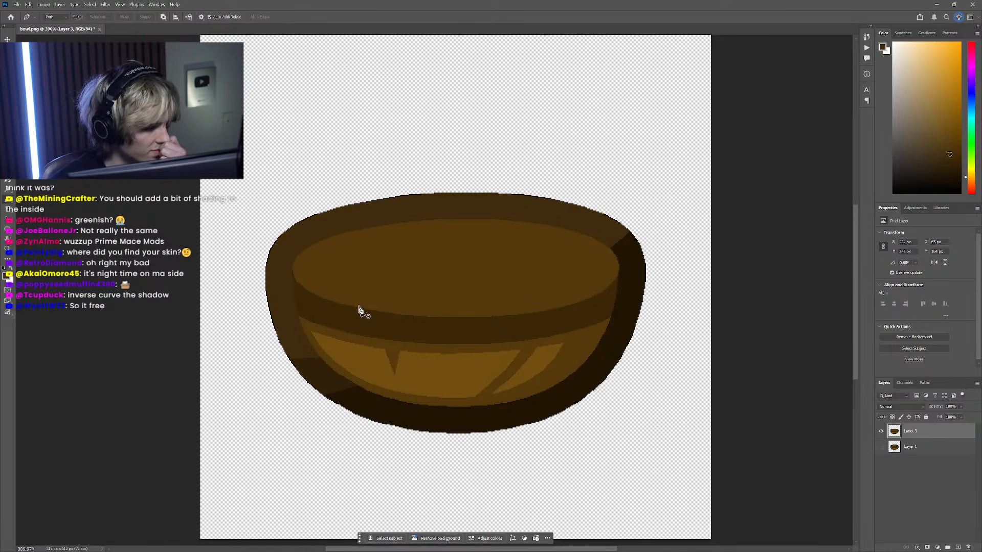
Step: Draw a straight-sided path around the bowl's interior and front lip, extending past the opening on both sides
left_click(297, 248)
left_click(634, 251)
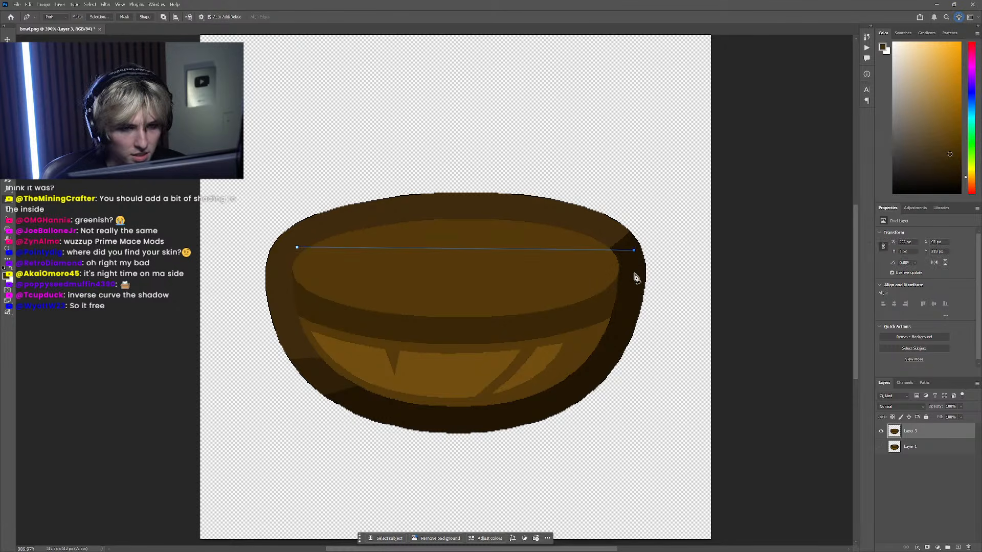
left_click(636, 306)
left_click(368, 341)
left_click(298, 322)
left_click(266, 278)
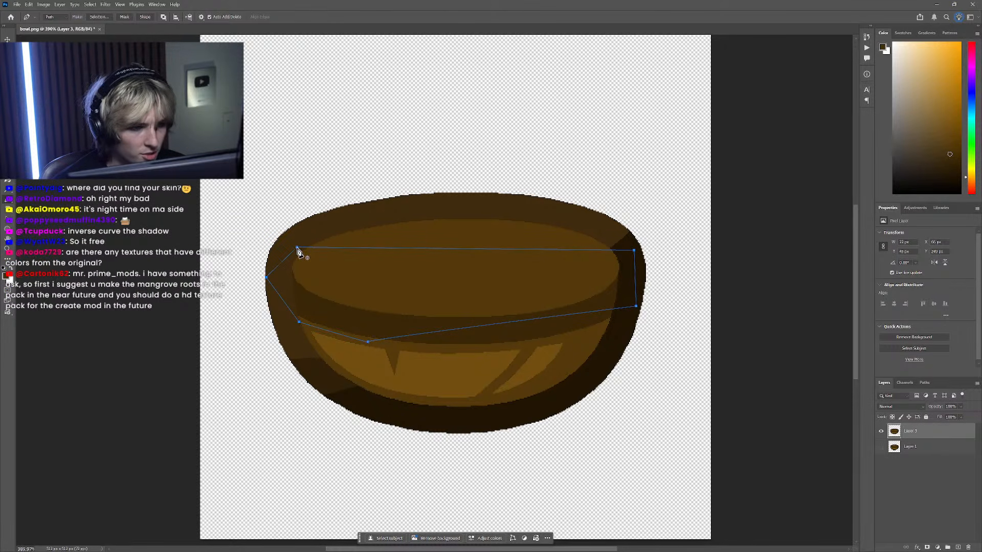
Step: Show the original pixel-texture layer beneath the bowl and bend the shadow path's upper edge downward into a curve
left_click(881, 447)
left_click(881, 431)
left_click(880, 431)
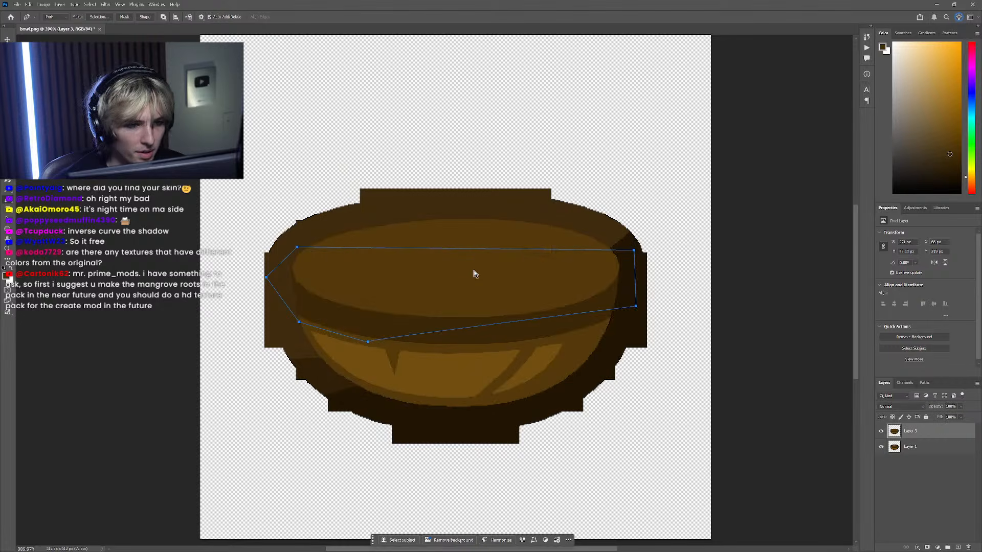
left_click_drag(464, 250, 459, 276)
left_click(880, 431)
left_click(880, 431)
left_click_drag(635, 251, 600, 258)
left_click_drag(636, 307, 607, 331)
mouse_move(600, 259)
left_mouse_down()
mouse_move(617, 270)
mouse_move(606, 261)
left_mouse_up()
left_click(471, 266, "ctrl")
key("ctrl+z")
key("ctrl+z")
key("ctrl+z")
key("ctrl+z")
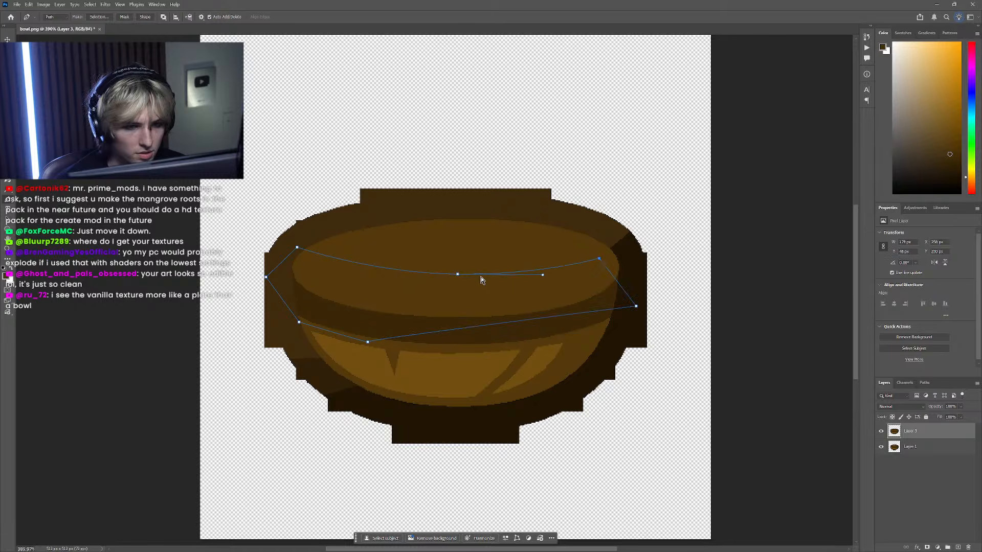
Step: Move the shadow path's upper-right anchor to the bowl's inner rim and turn the path into a selection
left_click_drag(599, 259, 623, 246)
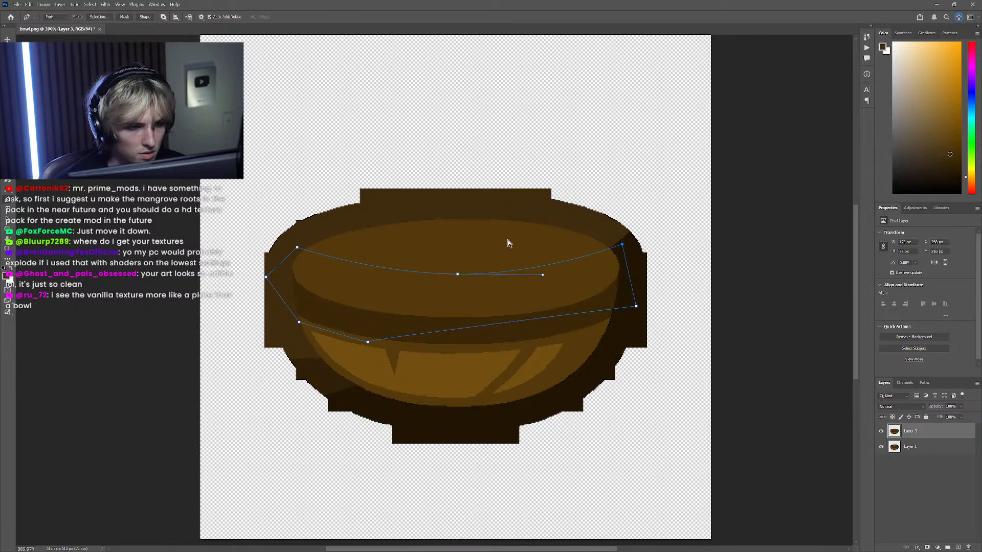
scroll(486, 309, "down", 3)
scroll(482, 311, "up", 5)
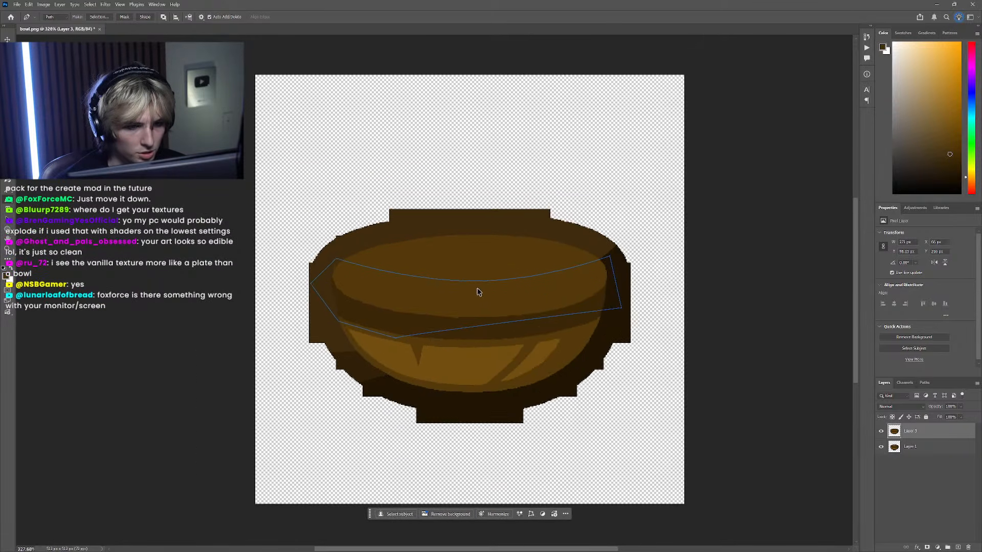
right_click(483, 289)
left_click(503, 325)
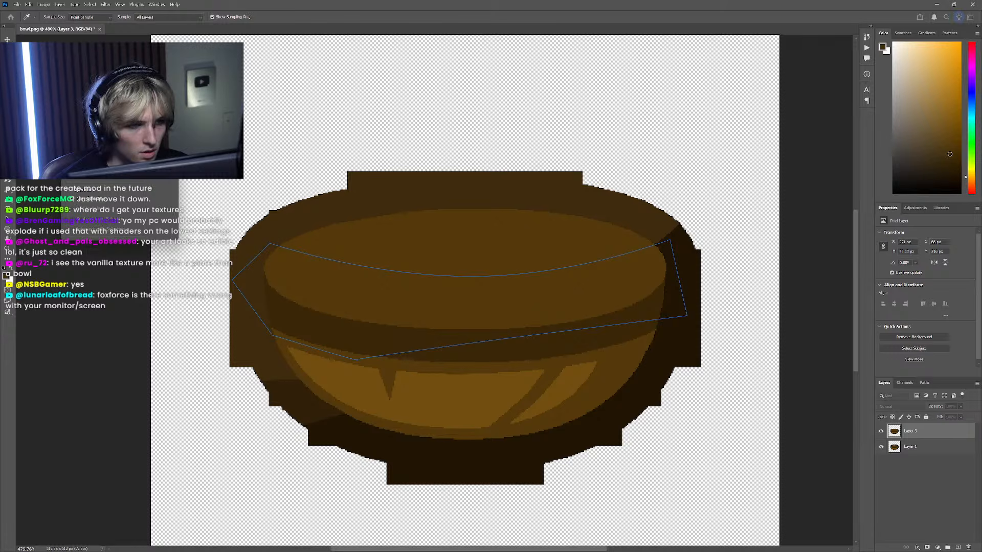
key("Return")
Step: Fill the selected lower part of the bowl's interior with dark brown and deselect the area
left_click(882, 431)
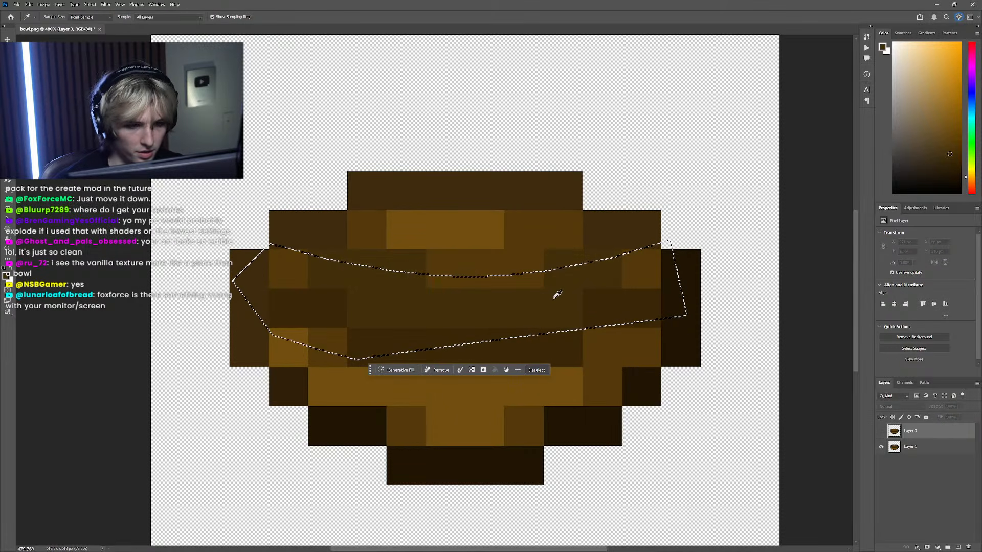
left_click(882, 431)
scroll(242, 168, "down", 5)
key("m")
key("ctrl+d")
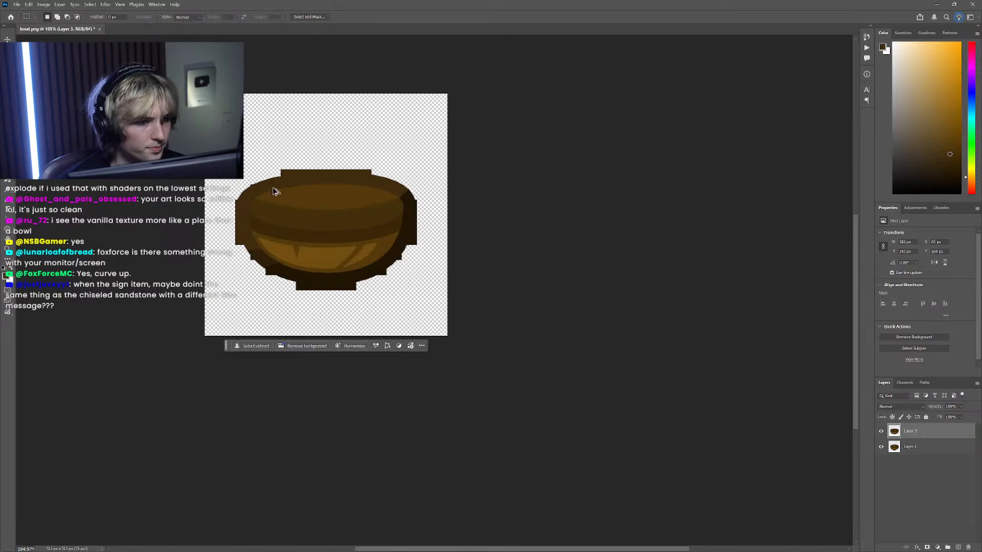
Step: Hide the original pixel-texture layer and examine the bowl's new inner shading at several zoom levels
scroll(307, 225, "down", 4)
scroll(527, 263, "up", 5)
scroll(528, 263, "down", 4)
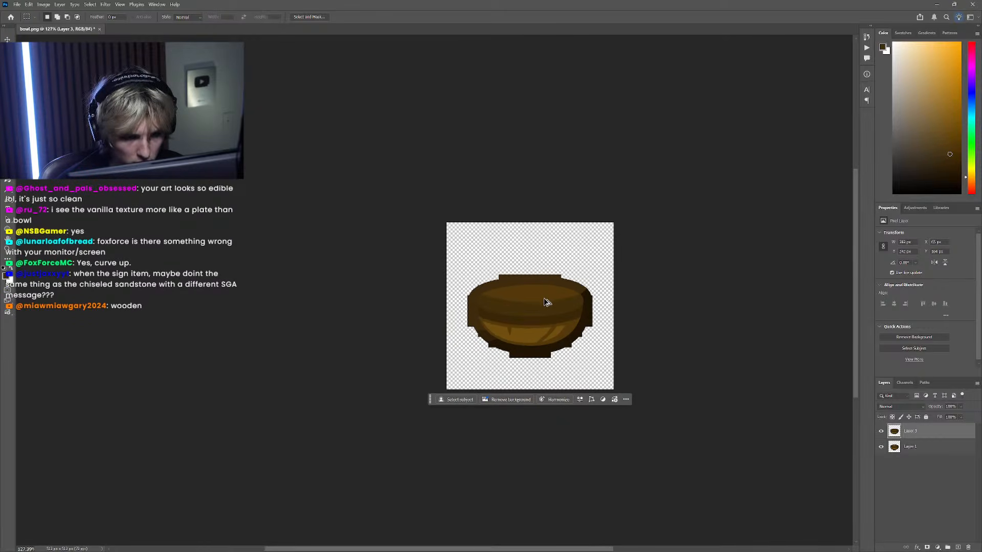
key("alt+Tab")
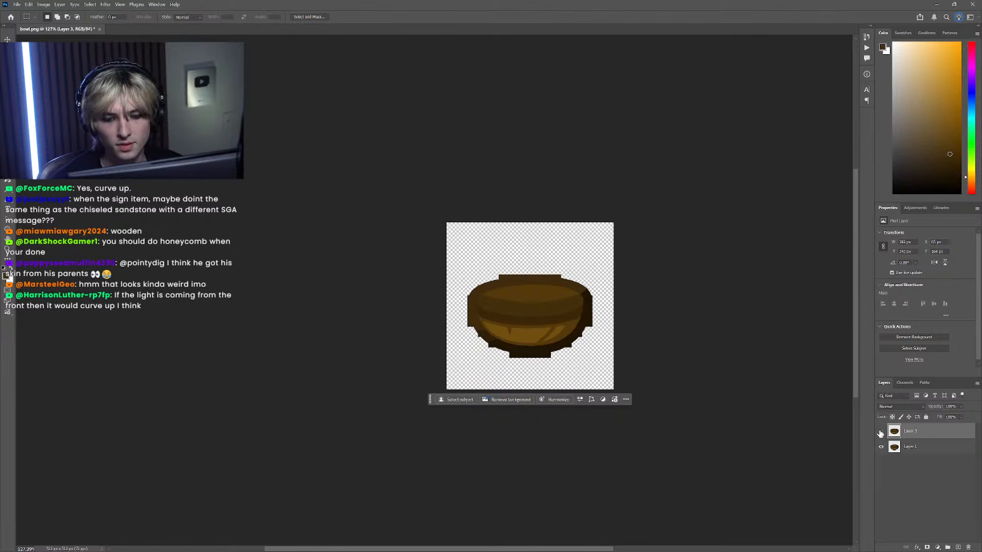
scroll(416, 268, "up", 5)
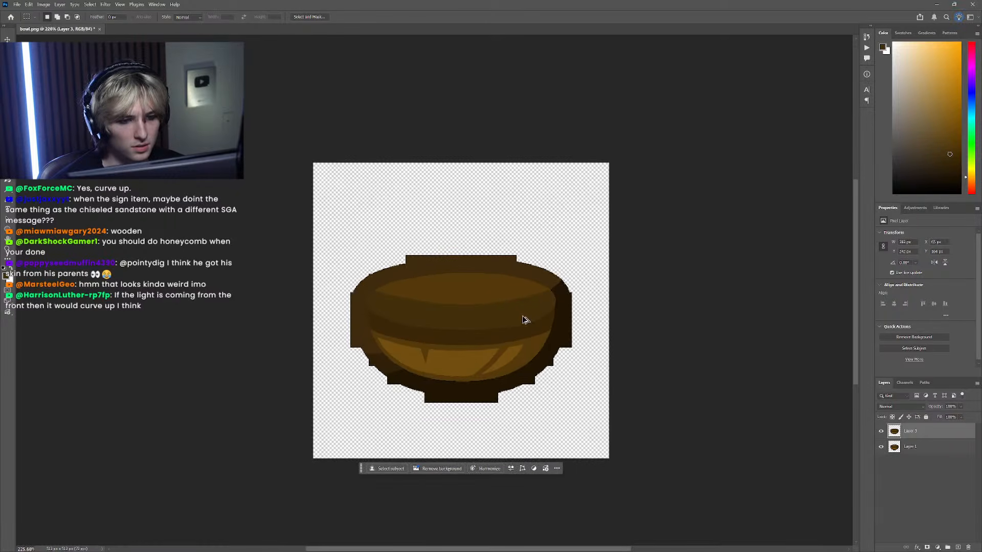
scroll(527, 320, "down", 5)
left_click(877, 447)
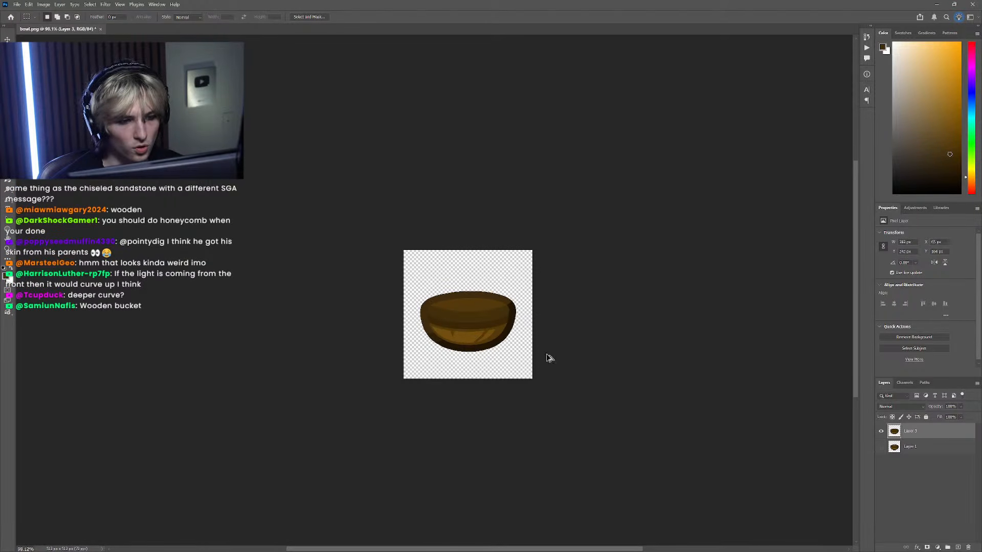
scroll(460, 333, "down", 2)
scroll(443, 331, "up", 5)
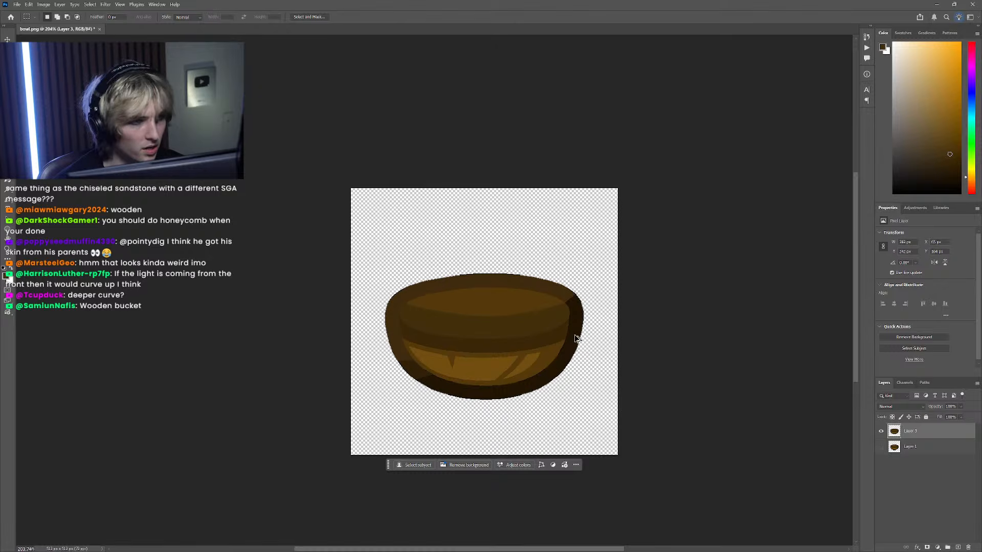
scroll(430, 307, "up", 3)
Step: Compare the redrawn bowl with the original pixel texture by switching the visibility of both layers
left_click(881, 447)
left_click(881, 432)
left_click(881, 431)
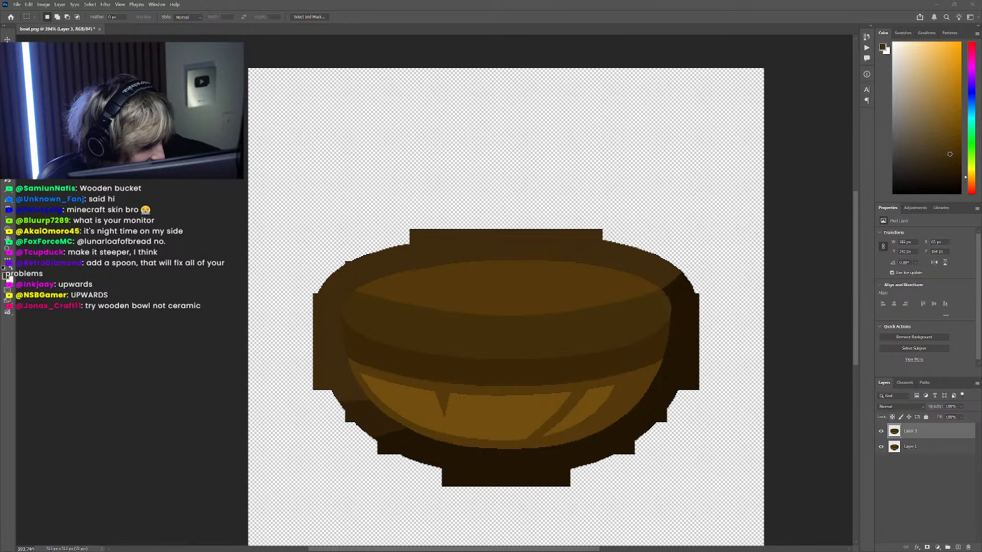
scroll(609, 351, "down", 4)
left_click(881, 447)
left_click(881, 433)
left_click(880, 433)
left_click(880, 446)
left_click(881, 433)
left_click(881, 433)
left_click(881, 446)
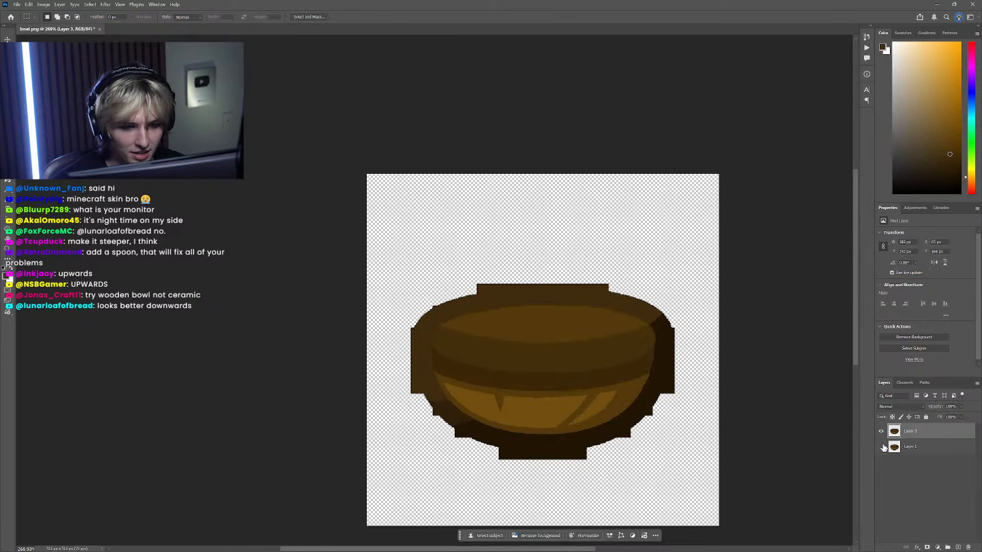
scroll(623, 382, "up", 4)
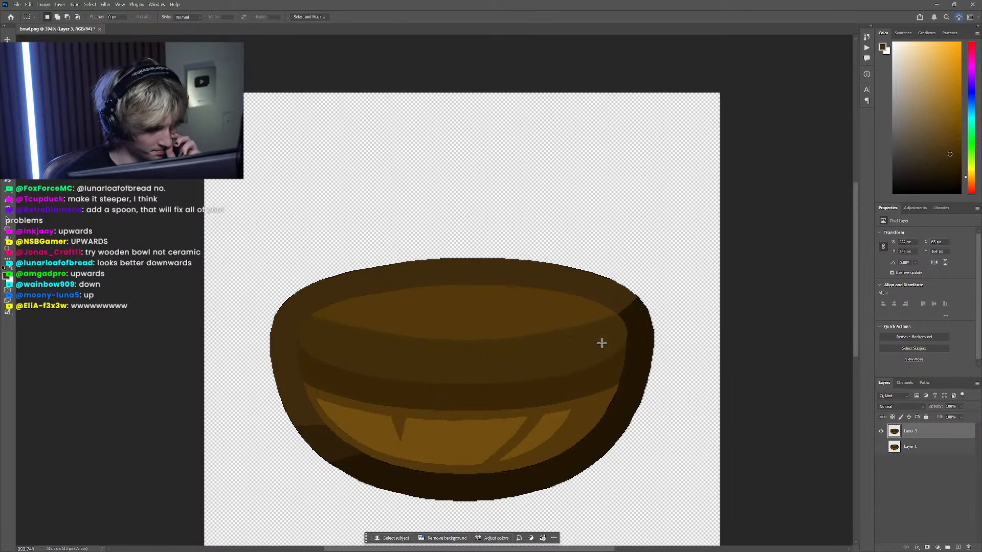
left_click(881, 446)
left_click(880, 431)
left_click(881, 431)
left_click(881, 447)
Step: Draw a closed Pen path around the bowl's upper rim and arch its lower edge upward across the interior
scroll(558, 376, "down", 5)
scroll(533, 373, "up", 2)
scroll(556, 370, "down", 3)
scroll(551, 379, "up", 6)
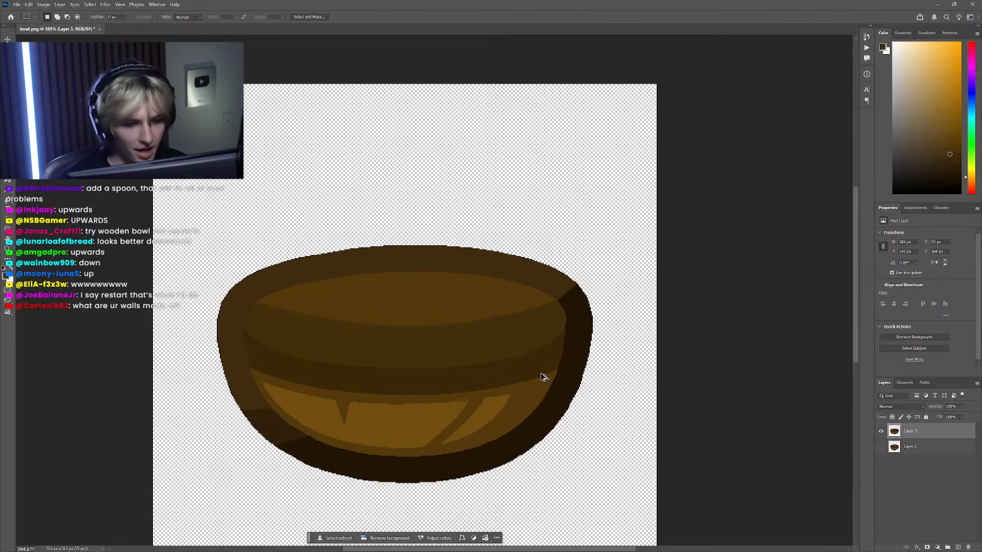
key("p")
left_click(548, 357)
left_click(252, 347)
left_click(210, 307)
left_click(282, 272)
left_click(491, 243)
left_click(592, 249)
left_click(591, 326)
left_click(547, 357)
left_click_drag(410, 352, 216, 311)
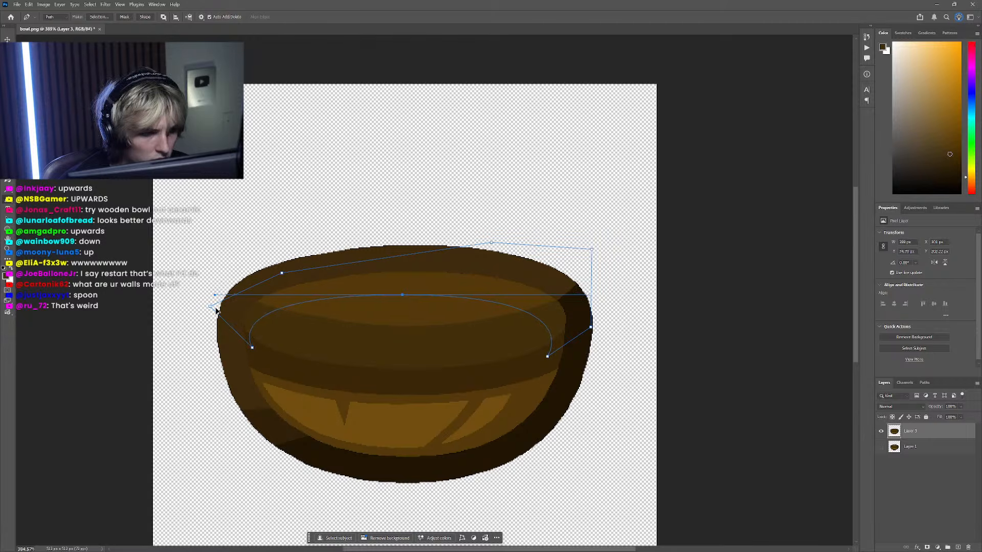
left_click_drag(548, 357, 565, 348)
Step: Turn the arched rim path into a selection
scroll(416, 321, "down", 5)
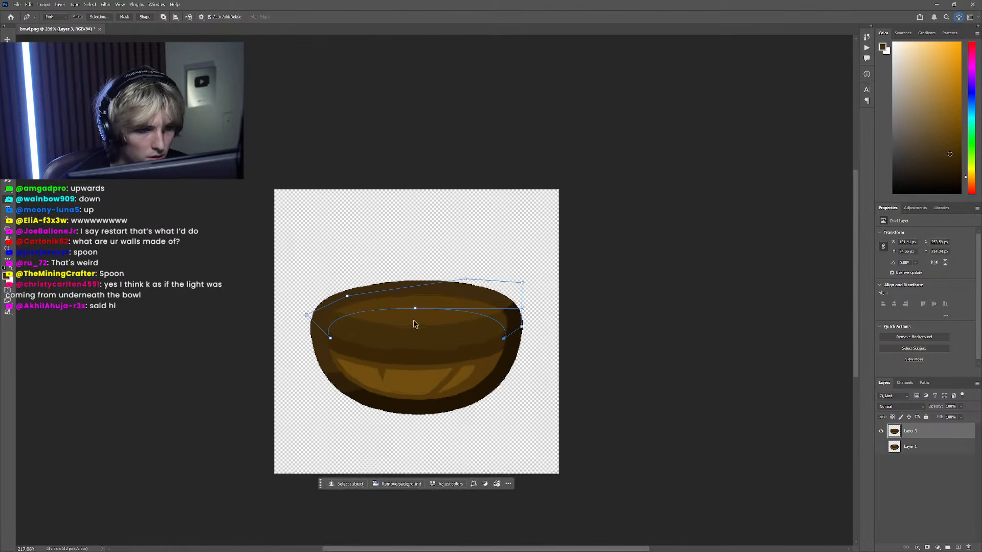
right_click(446, 319)
left_click(483, 352)
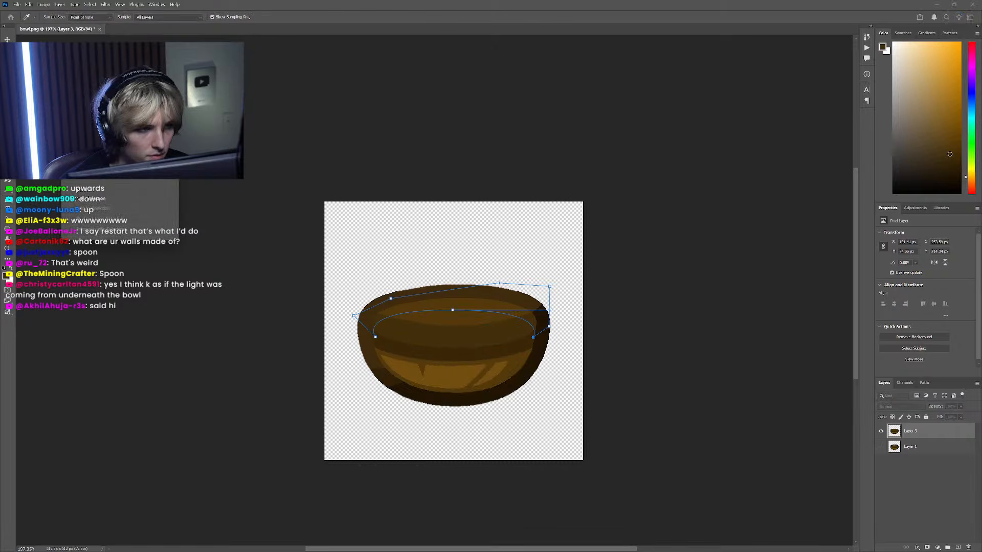
key("Return")
Step: Sample the interior's lighter brown, fill the shadow's pointed corner within the selection with it, and deselect
scroll(486, 317, "up", 5)
key("g")
left_click(517, 302, "alt")
left_click(556, 327)
scroll(293, 327, "down", 6)
key("m")
key("ctrl+d")
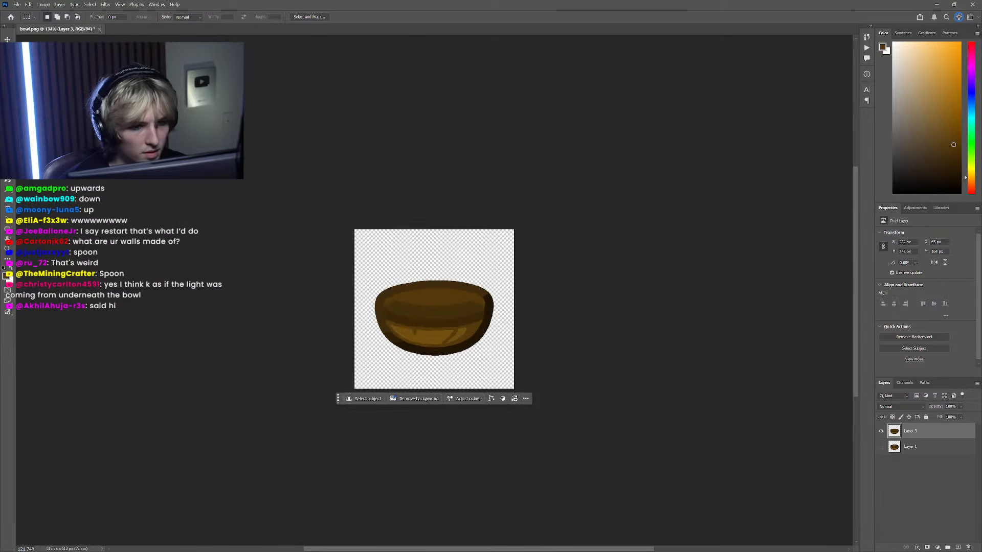
Step: Examine the bowl's rounded inner shadow up close and from afar, including against the original pixel texture
scroll(235, 225, "left", 3)
scroll(261, 242, "down", 4)
scroll(277, 247, "left", 1)
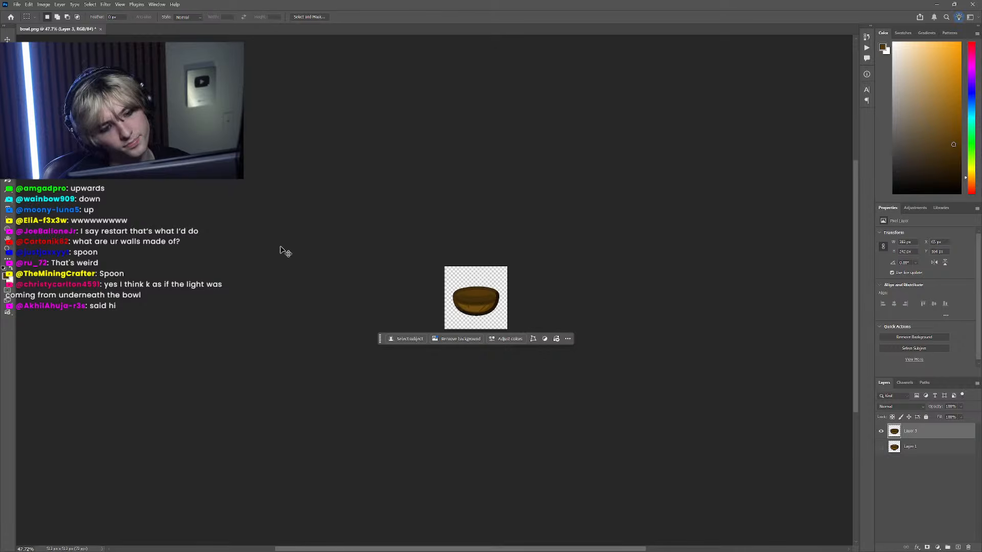
scroll(465, 303, "up", 7)
scroll(465, 303, "up", 2)
left_click(881, 447)
left_click(881, 431)
left_click(881, 432)
left_click(881, 447)
scroll(476, 324, "up", 6)
scroll(481, 321, "down", 8)
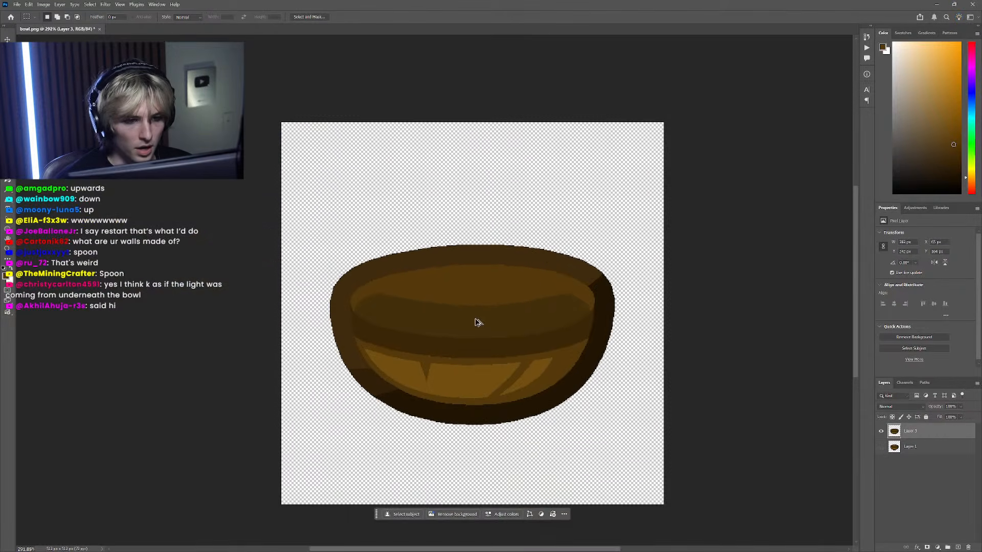
scroll(457, 328, "up", 2)
scroll(457, 328, "up", 5)
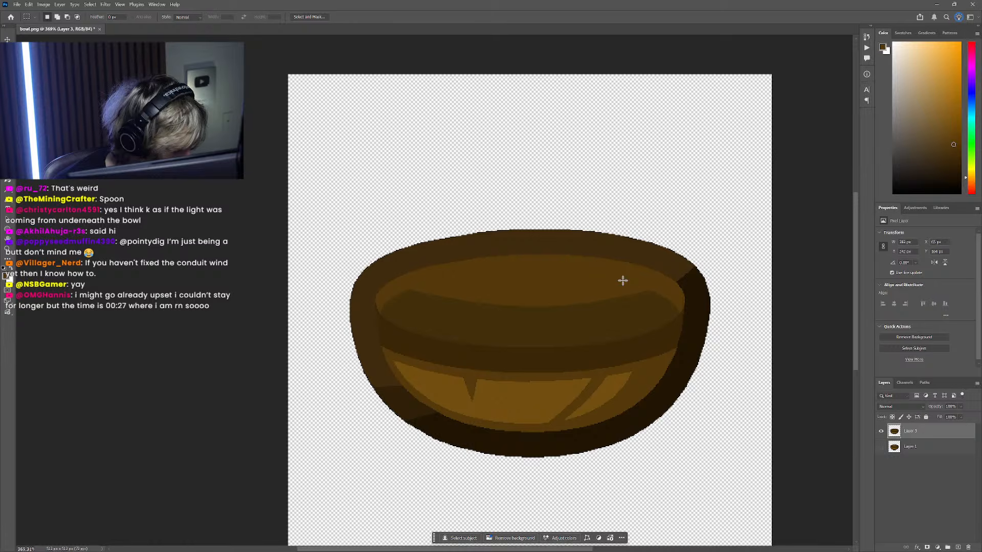
left_click(267, 349)
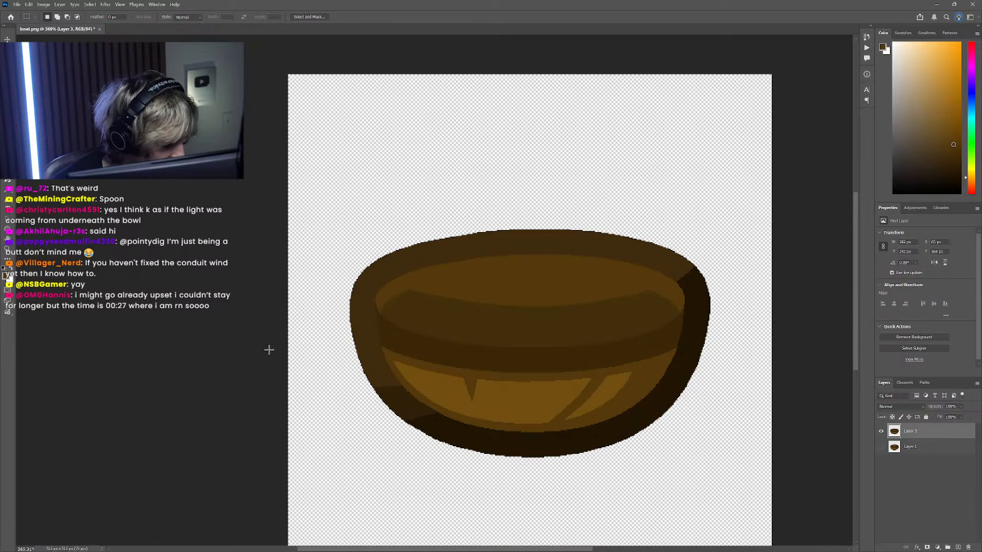
scroll(313, 375, "down", 5)
scroll(406, 359, "up", 5)
scroll(405, 359, "up", 3)
scroll(425, 363, "left", 2)
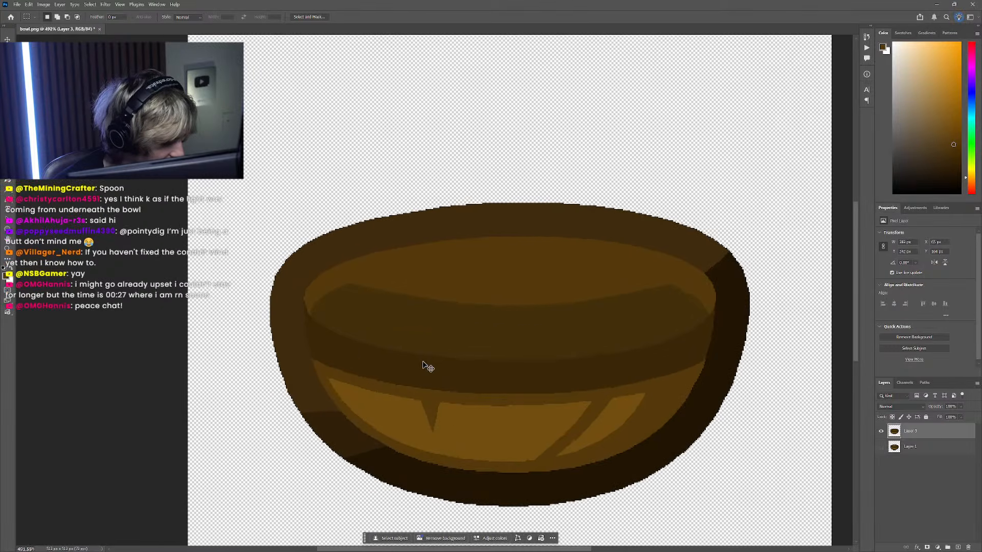
scroll(458, 362, "left", 2)
scroll(466, 362, "down", 2)
scroll(467, 362, "right", 2)
scroll(514, 343, "down", 5)
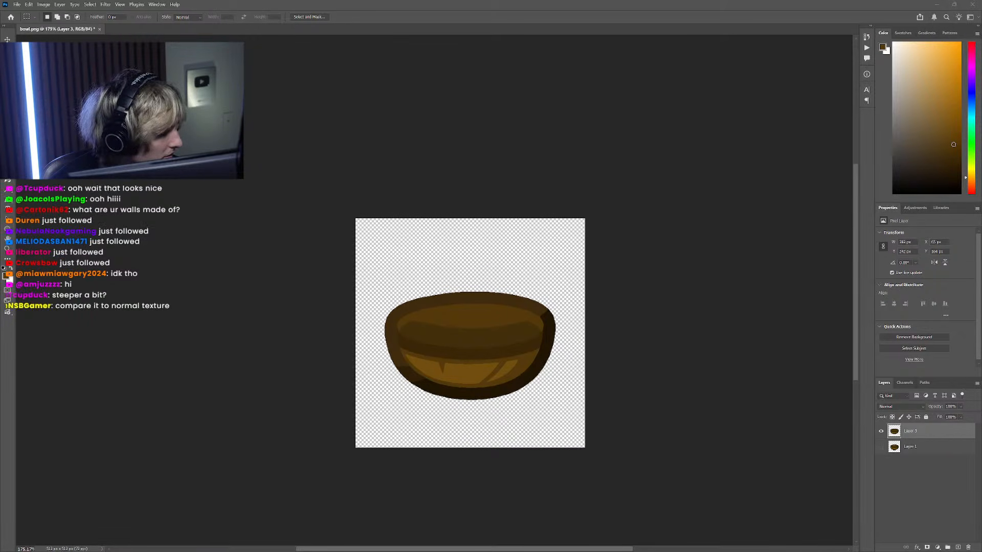
Step: Compare the bowl's rounded shadow with the original pixel texture, ending with only the redrawn bowl visible
left_click(103, 367)
scroll(210, 360, "left", 3)
scroll(415, 351, "up", 4)
left_click(879, 433)
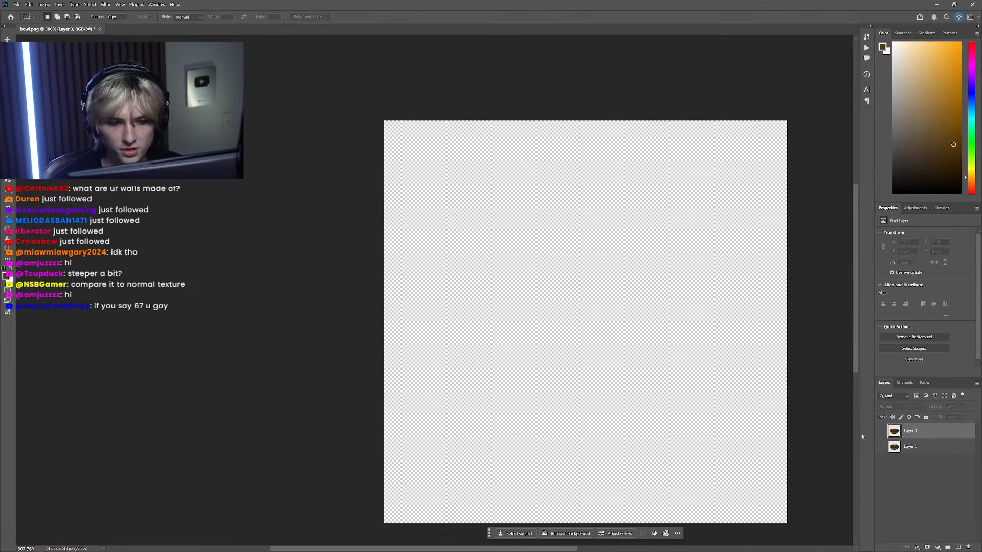
left_click(881, 446)
left_click(882, 431)
left_click(881, 431)
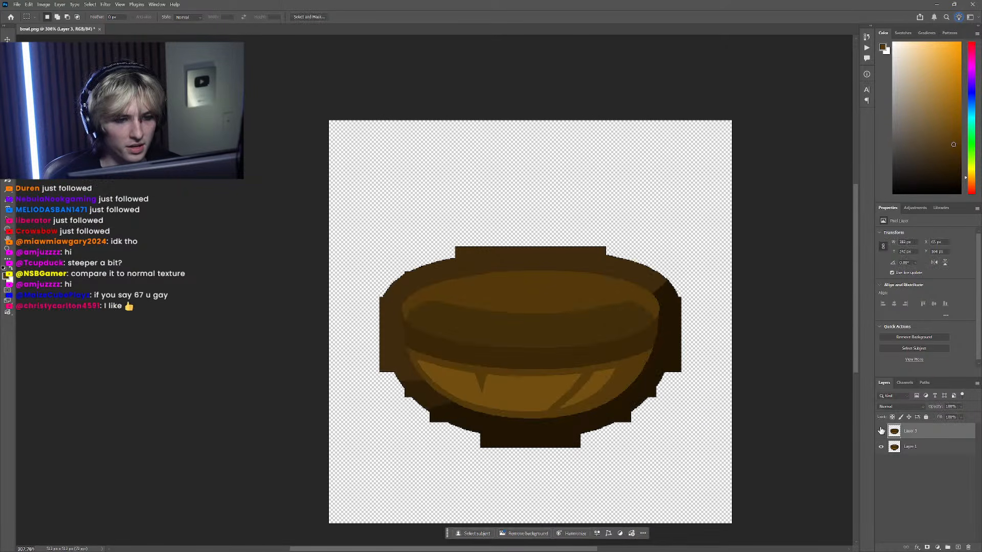
left_click(881, 431)
left_click(881, 431)
left_click(880, 447)
left_click(879, 434, "alt")
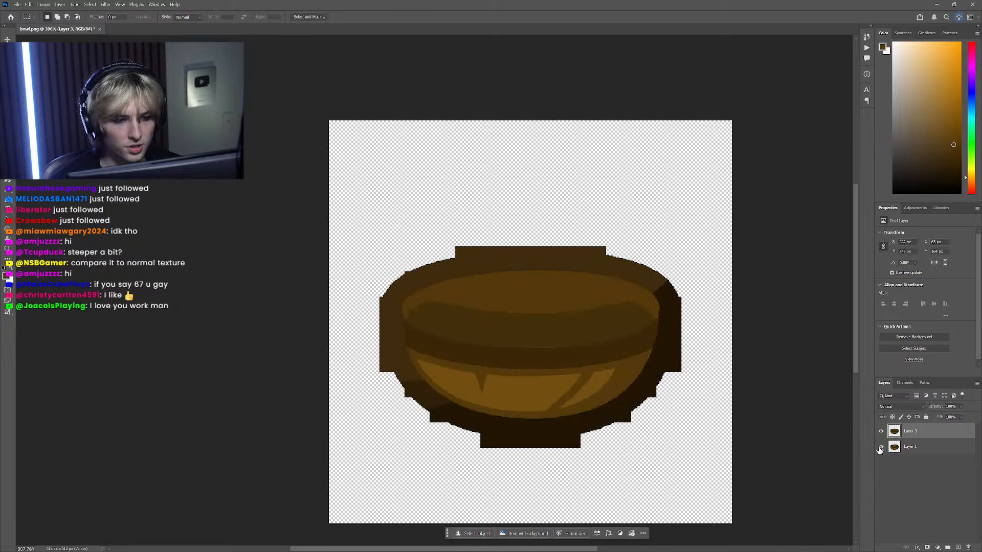
Step: Check the bowl at a small size and repeatedly flip between the original pixel texture and the redrawn version
scroll(744, 428, "down", 6)
scroll(582, 406, "up", 5)
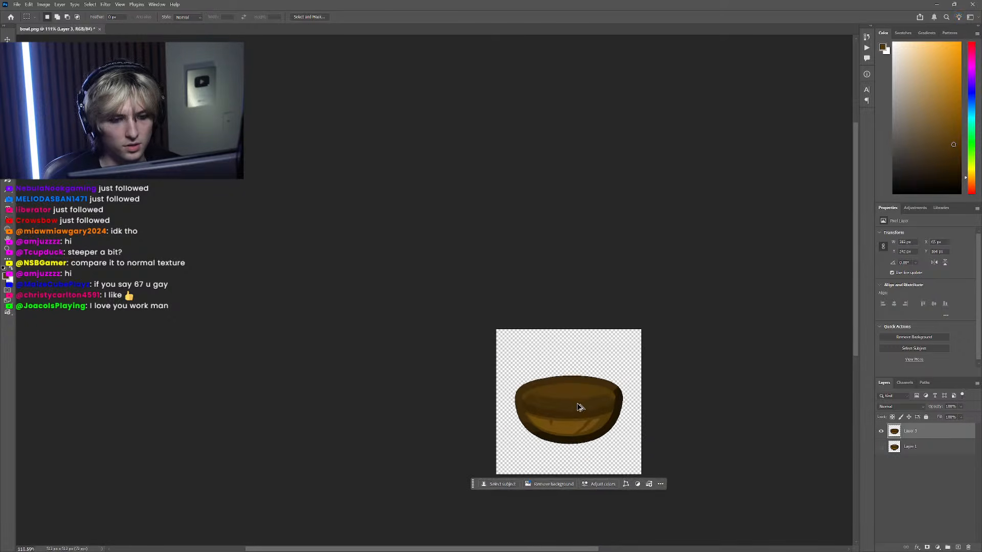
left_click(880, 433, "alt")
left_click(880, 434, "alt")
left_click(880, 435, "alt")
left_click(880, 435, "alt")
left_click(880, 434, "alt")
left_click(879, 433, "alt")
left_click(879, 434, "alt")
left_click(878, 434, "alt")
left_click(878, 434, "alt")
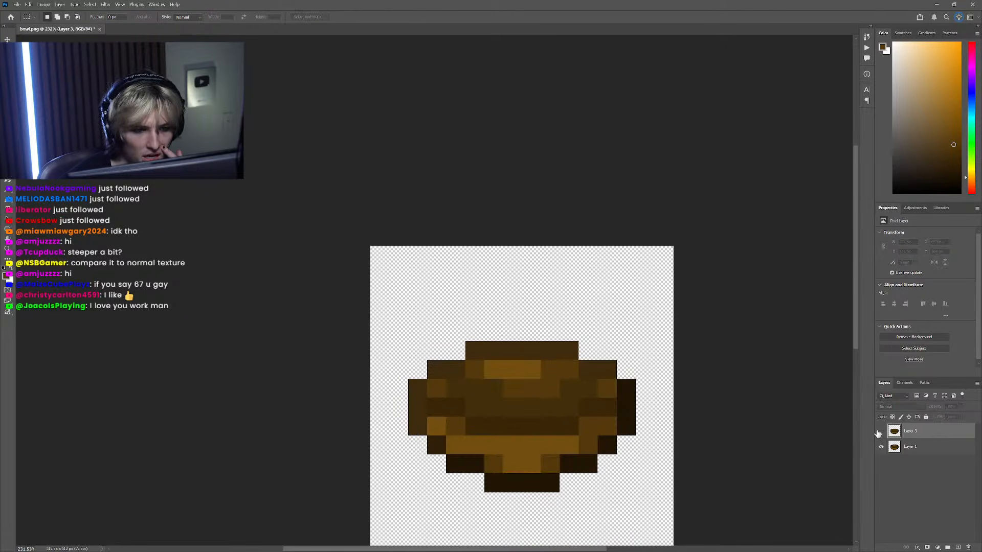
left_click(878, 433, "alt")
left_click(878, 434, "alt")
left_click(878, 434, "alt")
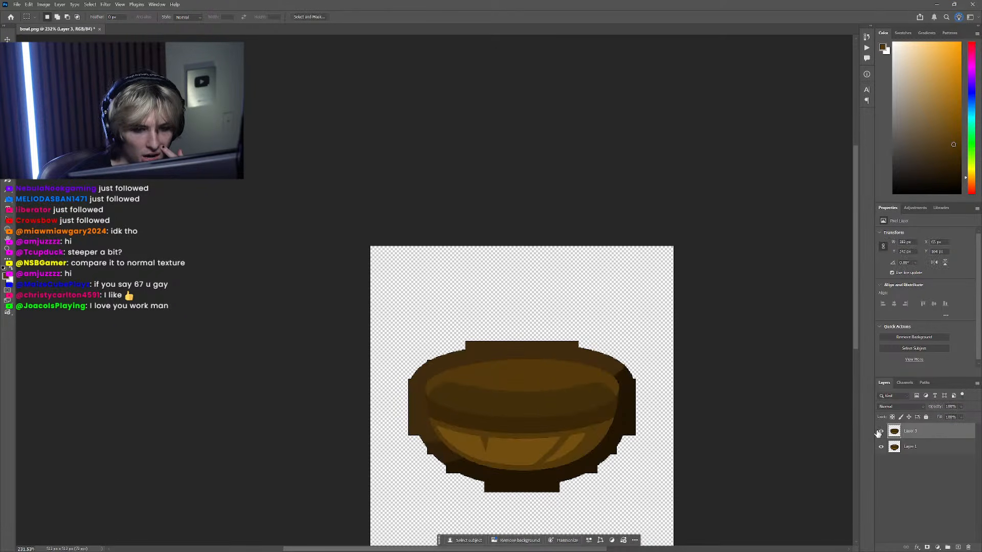
left_click(878, 433, "alt")
left_click(878, 434, "alt")
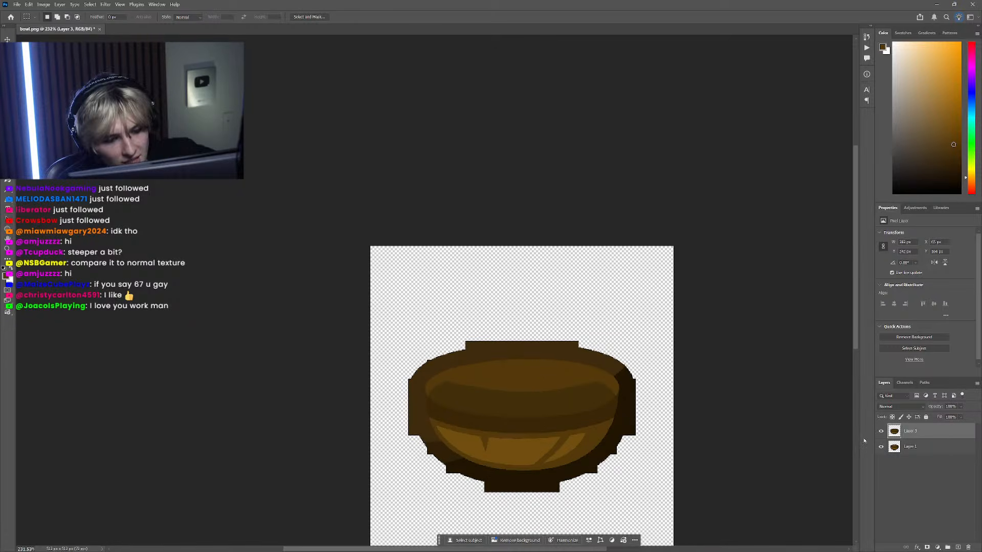
left_click(880, 445)
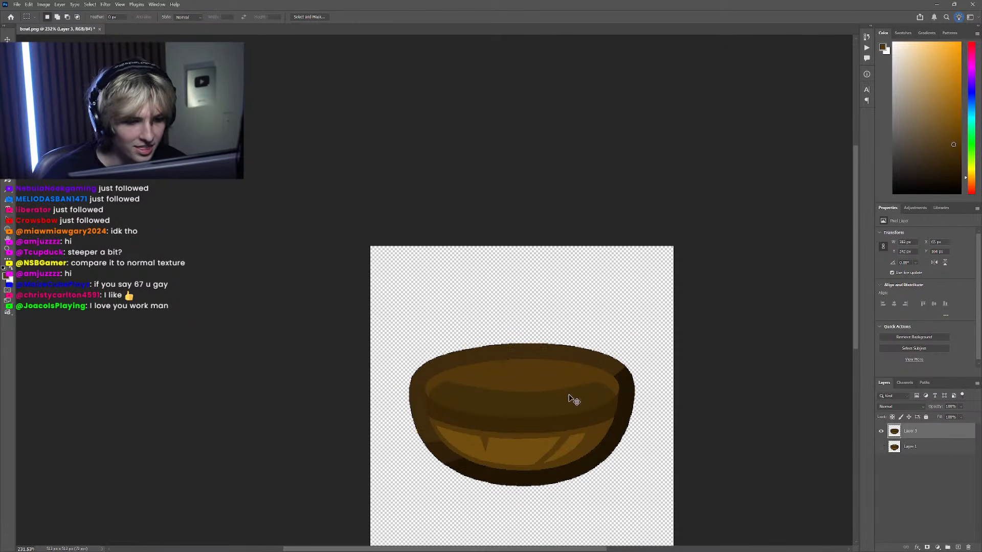
scroll(471, 390, "down", 5)
scroll(519, 401, "up", 7)
left_click(881, 447)
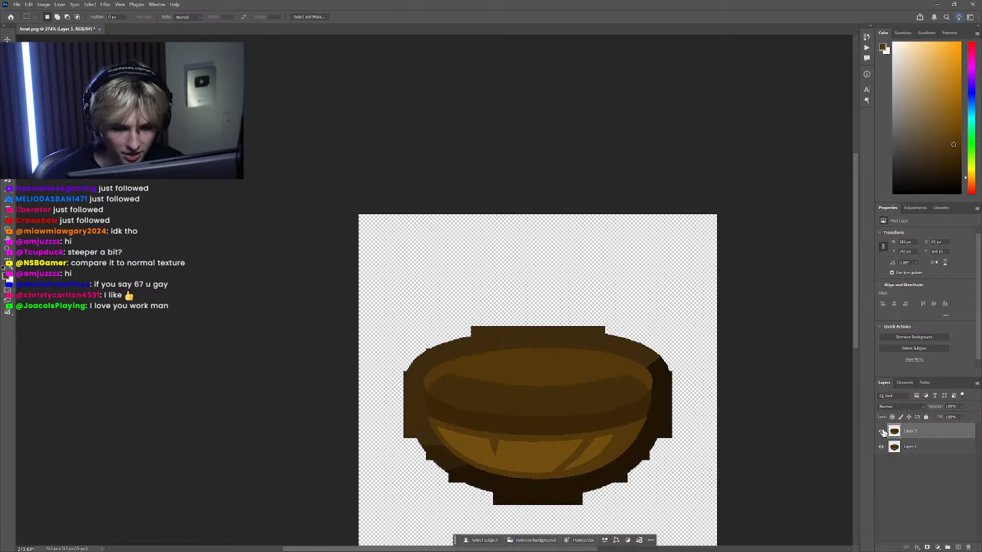
Step: Compare the redrawn bowl with the original pixel texture from afar and up close by toggling the two layers
left_click(881, 431)
scroll(505, 384, "up", 4)
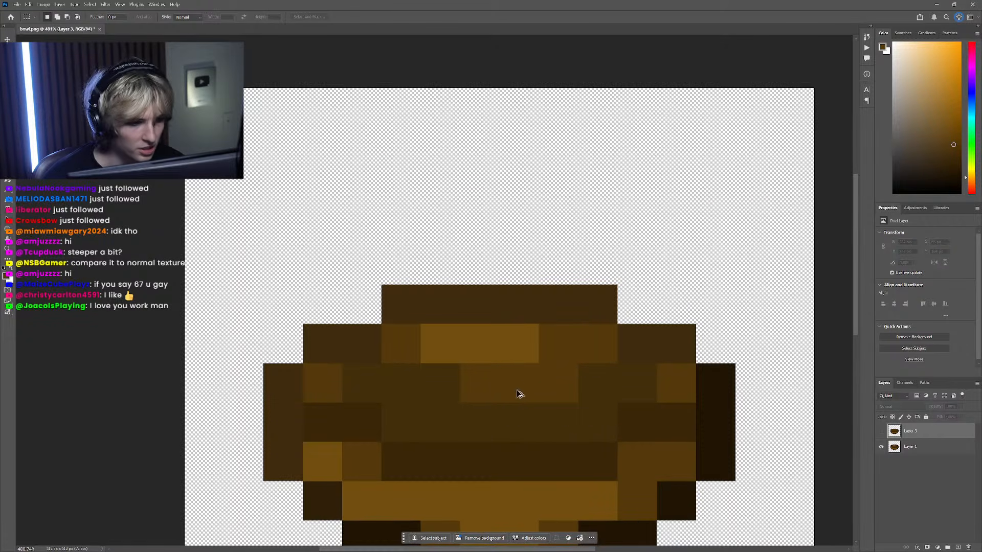
scroll(512, 388, "down", 6)
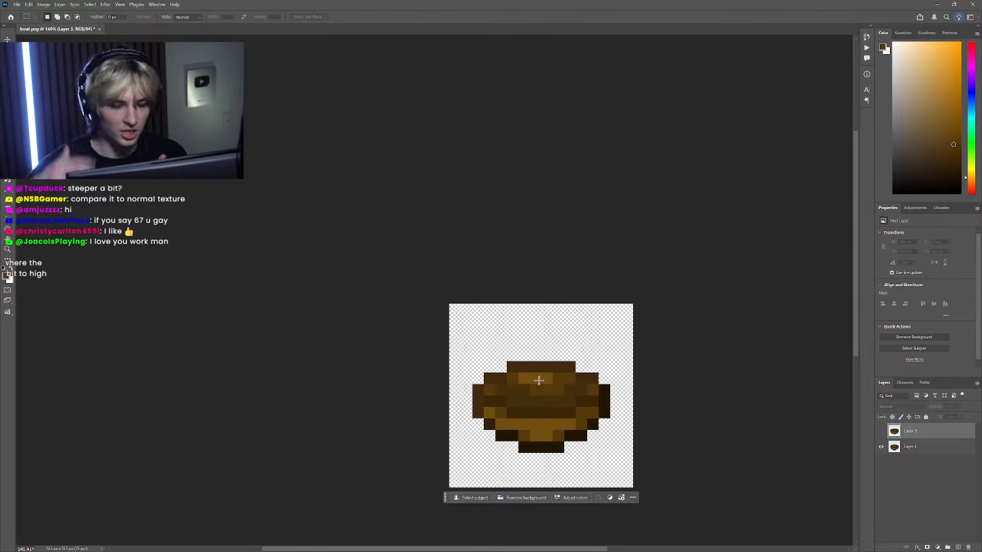
left_click(880, 431)
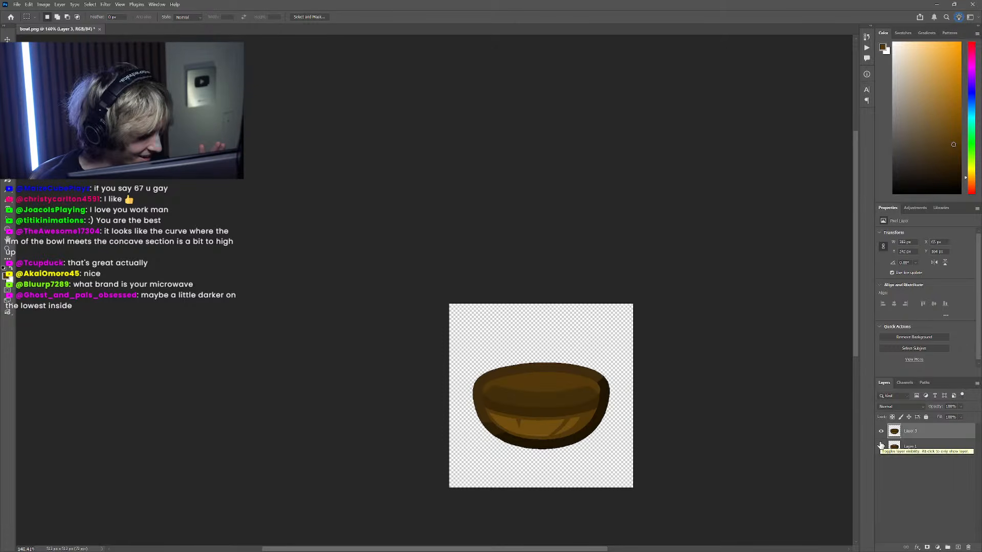
left_click(880, 446)
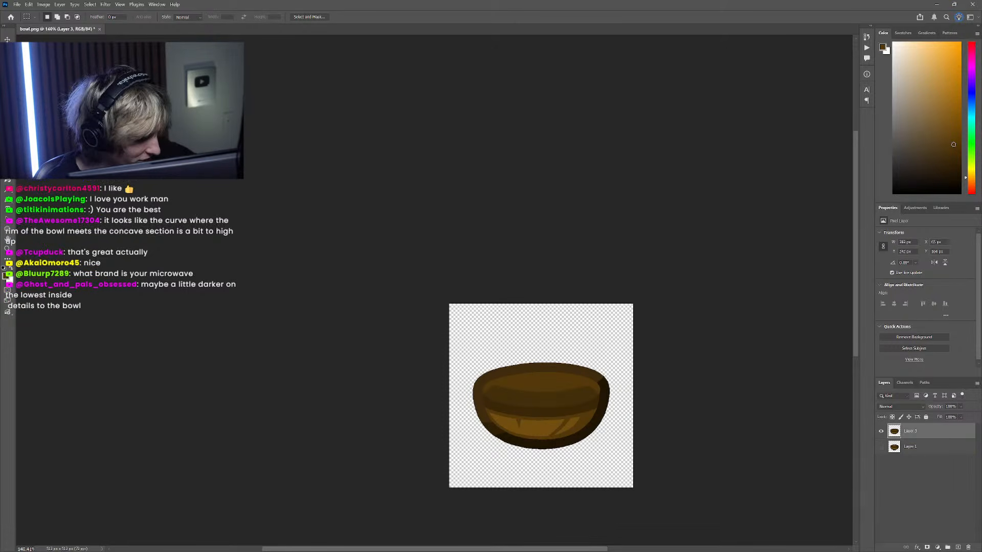
scroll(543, 404, "down", 2)
scroll(553, 353, "up", 5, "alt")
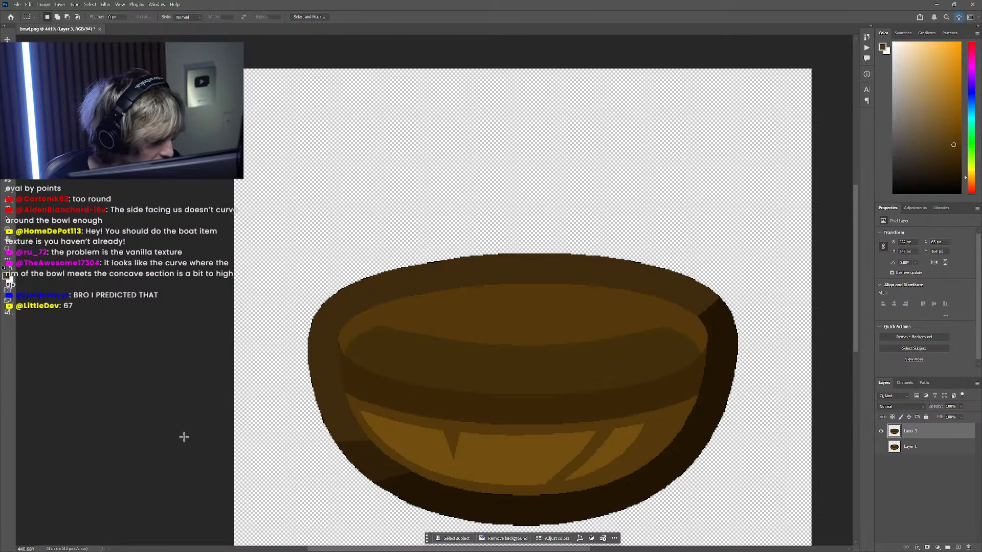
scroll(128, 447, "down", 1)
scroll(128, 447, "down", 2)
scroll(443, 428, "up", 5)
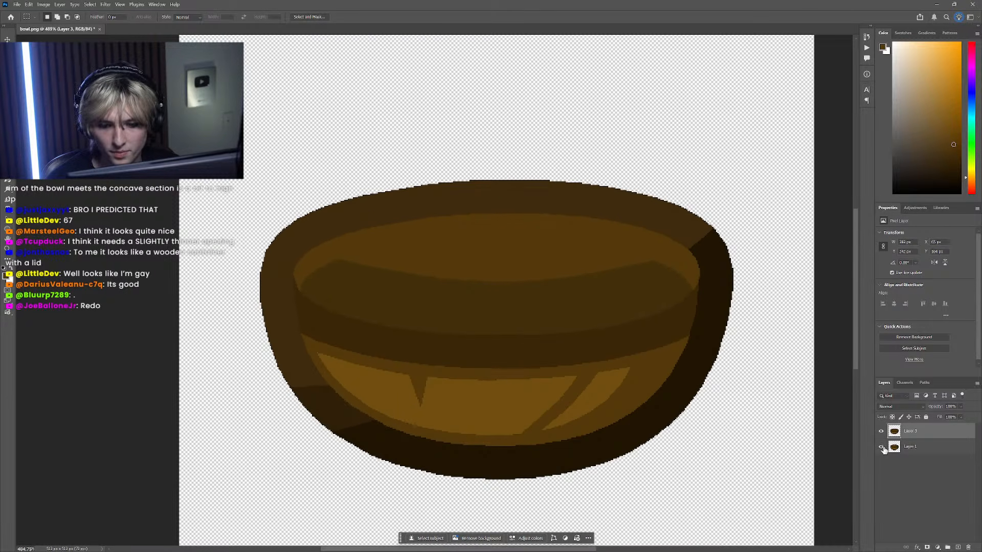
Step: Hide the redrawn bowl's layer and add a new empty layer above the original pixel texture
left_click(881, 431)
left_click(958, 547)
scroll(477, 337, "up", 1)
scroll(477, 339, "down", 4)
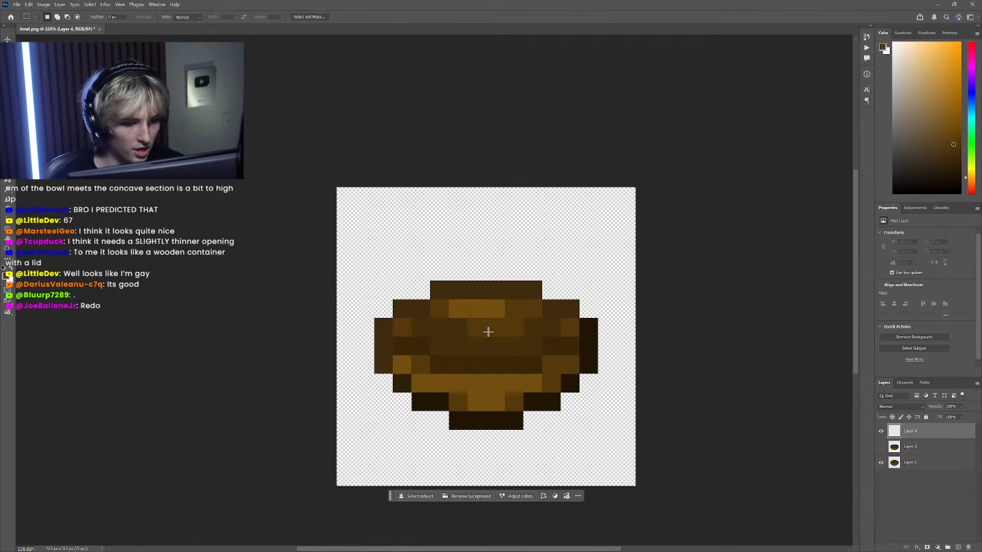
Step: Draw a closed elliptical Pen path across the bowl's opening, about 324 px wide and 62 px tall
key("p")
scroll(427, 353, "up", 4)
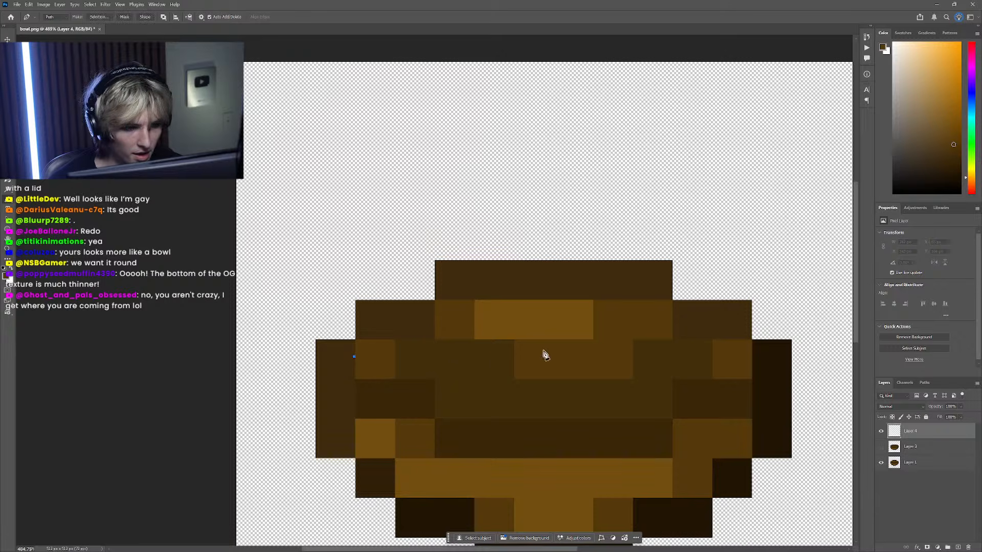
left_click(755, 356)
left_click_drag(354, 360, 762, 412)
left_click(557, 319, "ctrl")
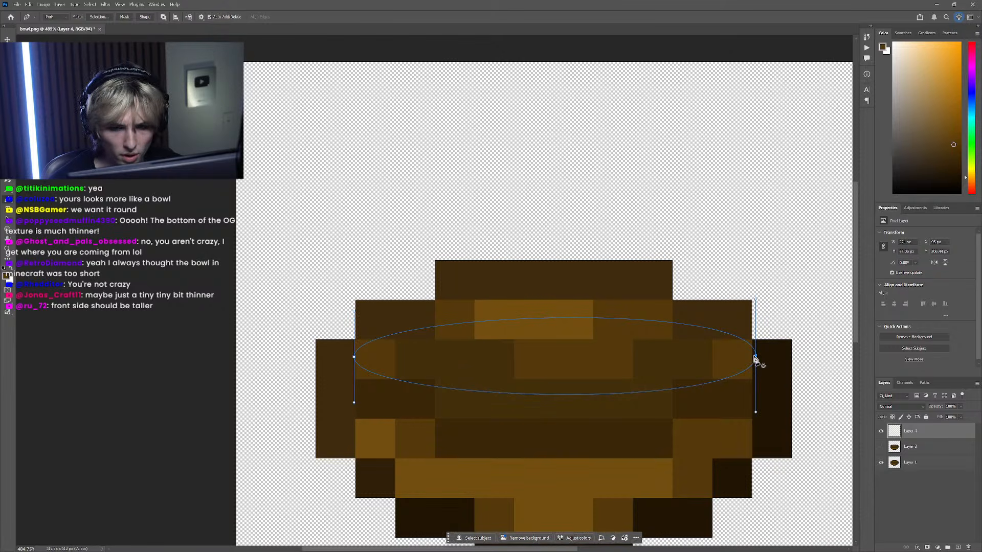
Step: Stretch the elliptical path upward and downward with anchors at its top and bottom, to about 91 px tall
left_click_drag(561, 319, 555, 309)
left_click(546, 391, "ctrl")
left_click_drag(564, 398, 562, 415)
left_click(552, 397, "ctrl")
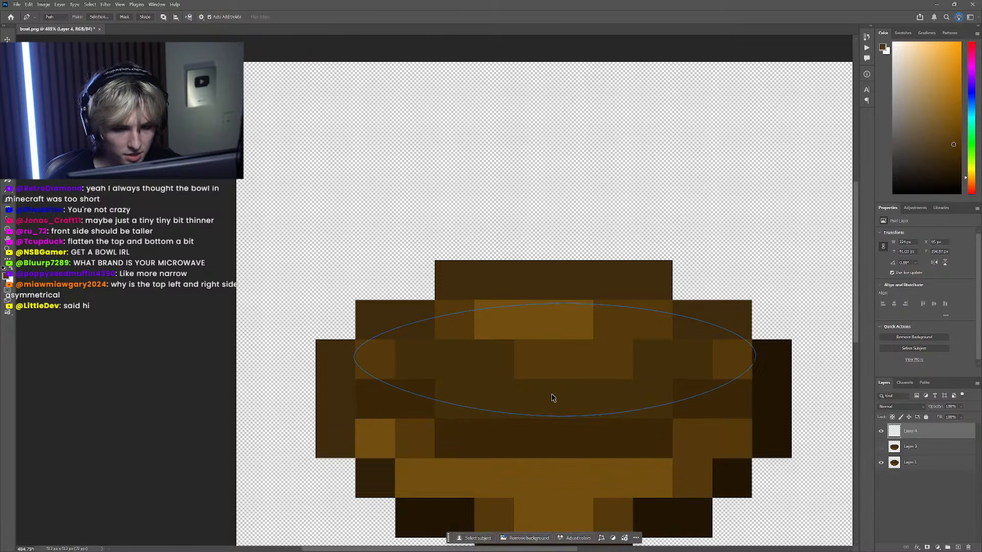
scroll(551, 398, "down", 4)
scroll(530, 403, "up", 3)
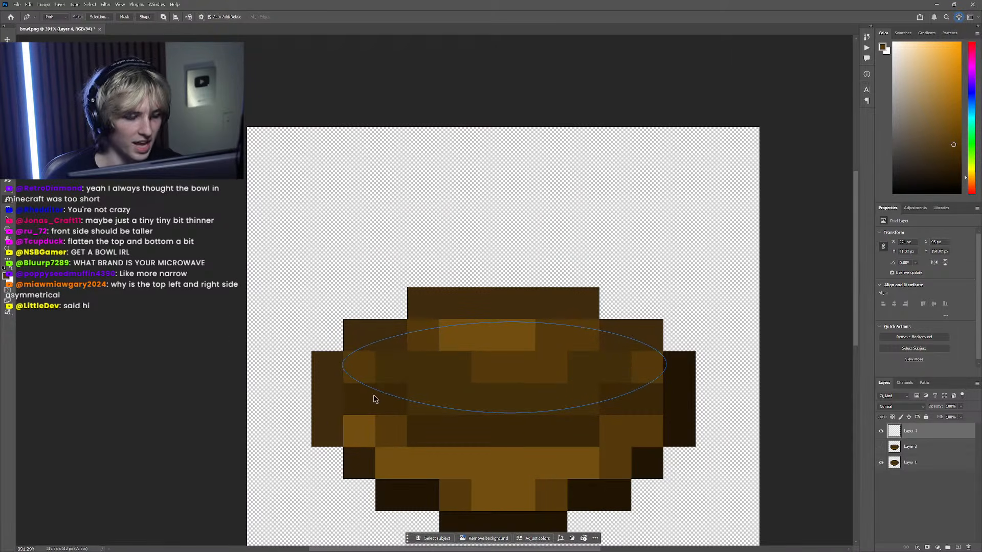
Step: Adjust the curve handles at the ellipse's bottom anchor to smooth the path's lower edge
scroll(374, 396, "up", 5)
scroll(710, 333, "right", 1)
scroll(511, 363, "right", 1)
scroll(457, 373, "down", 1)
scroll(458, 375, "down", 6)
left_click(499, 404, "ctrl")
left_click_drag(496, 405, 423, 404)
left_click(442, 371, "ctrl")
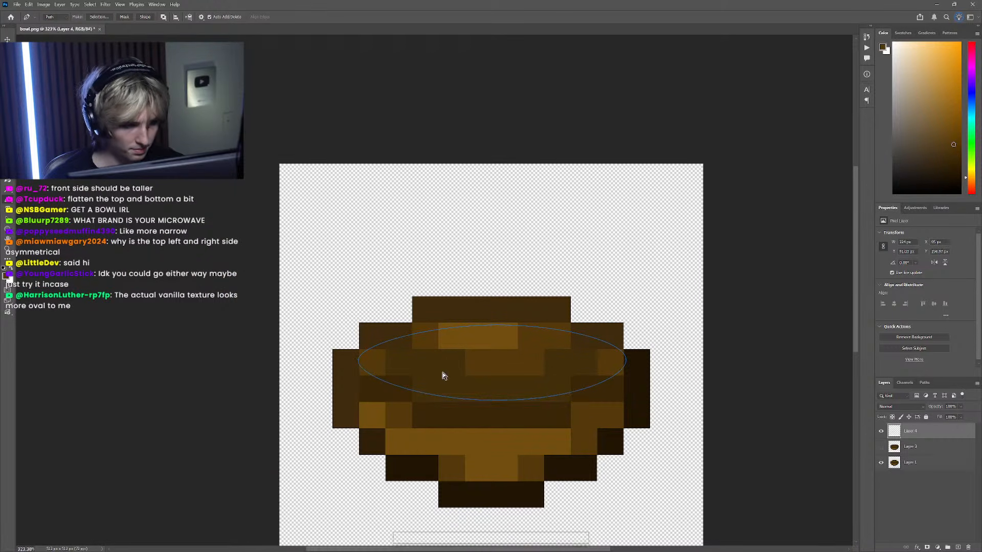
scroll(619, 367, "up", 4)
scroll(442, 387, "down", 3)
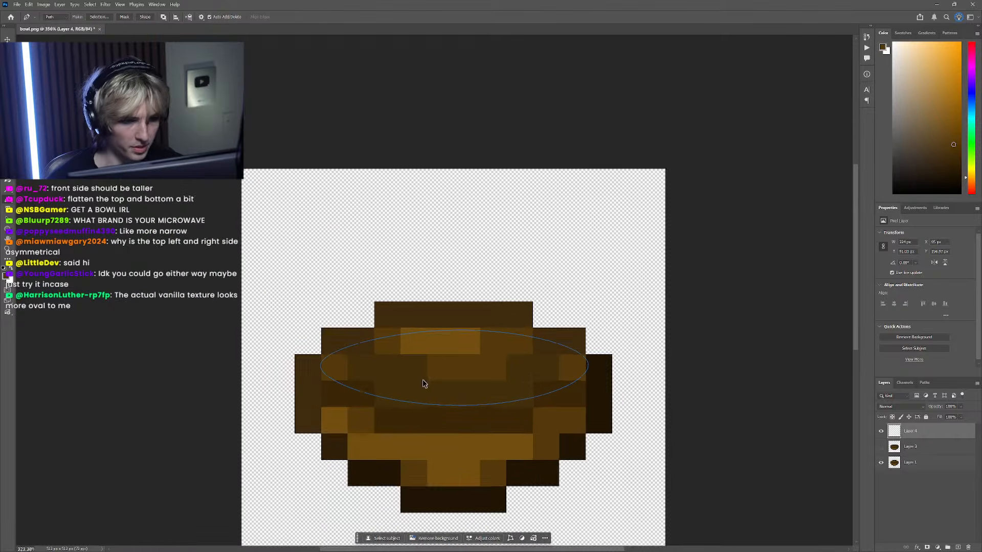
Step: Check the ellipse against the redrawn bowl, hide that layer again, and fine-tune the ellipse's bottom anchor
left_click(881, 447)
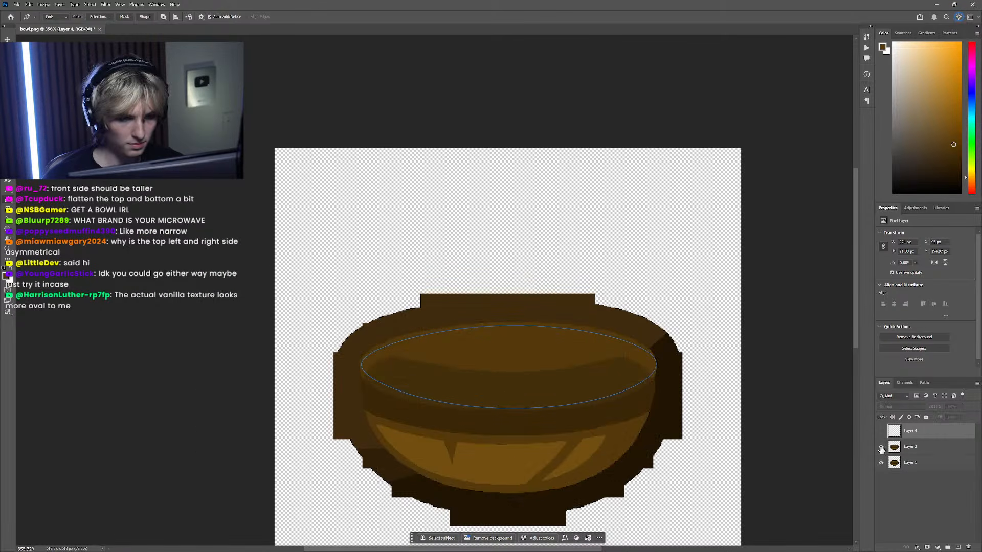
left_click(881, 431)
left_click(881, 447)
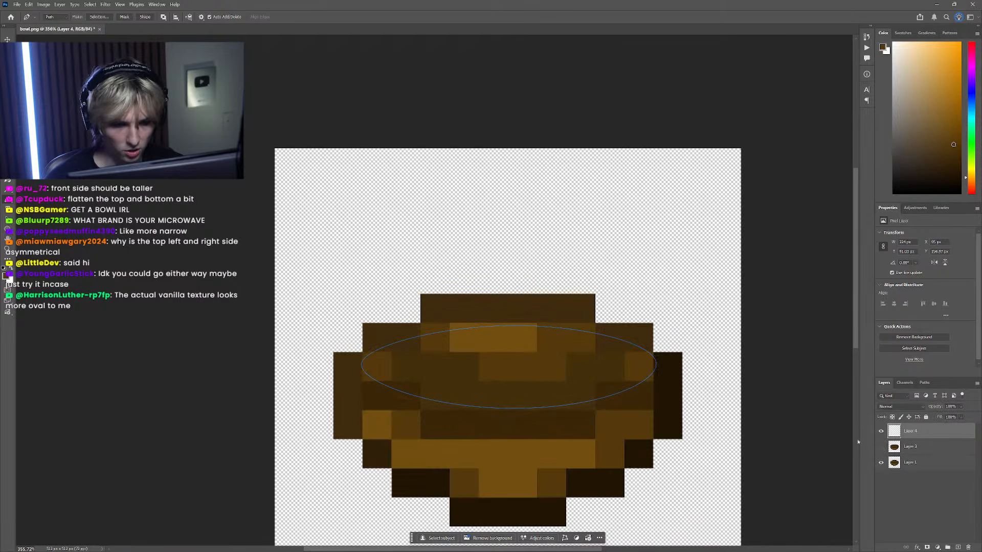
scroll(532, 390, "down", 2)
scroll(517, 397, "up", 4)
left_click(506, 424, "ctrl")
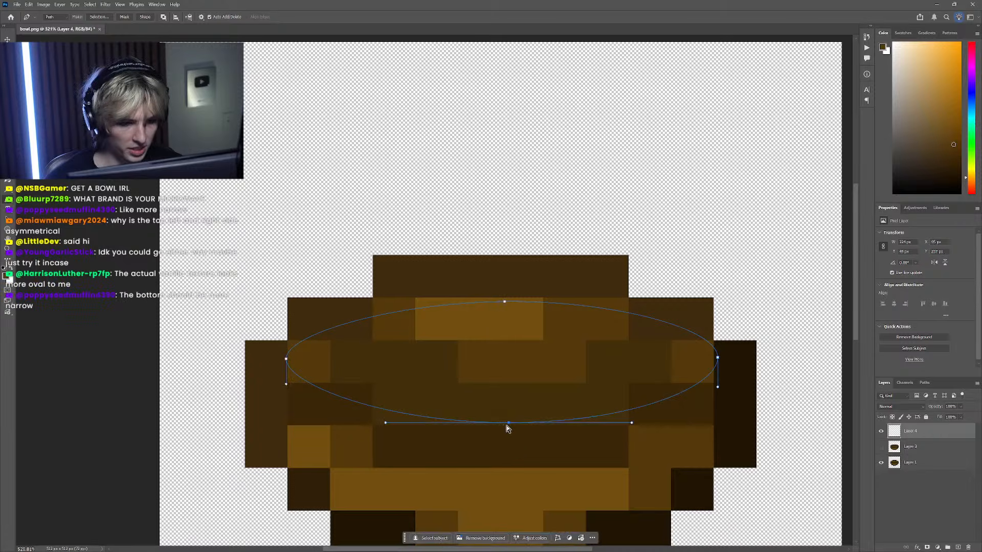
left_click_drag(506, 424, 498, 423)
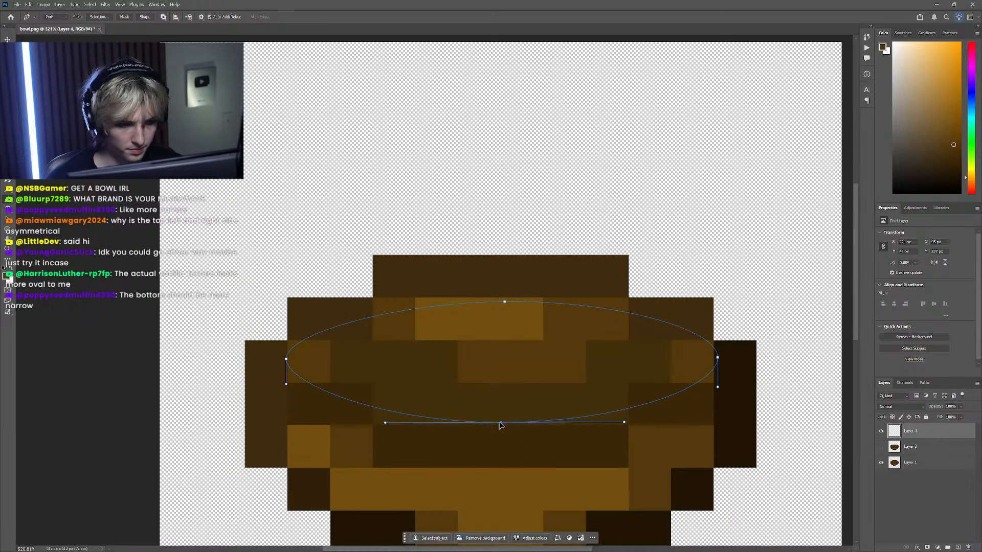
Step: Convert the elliptical path of the bowl's opening into a selection
scroll(499, 398, "down", 5)
scroll(496, 393, "up", 5)
right_click(512, 360)
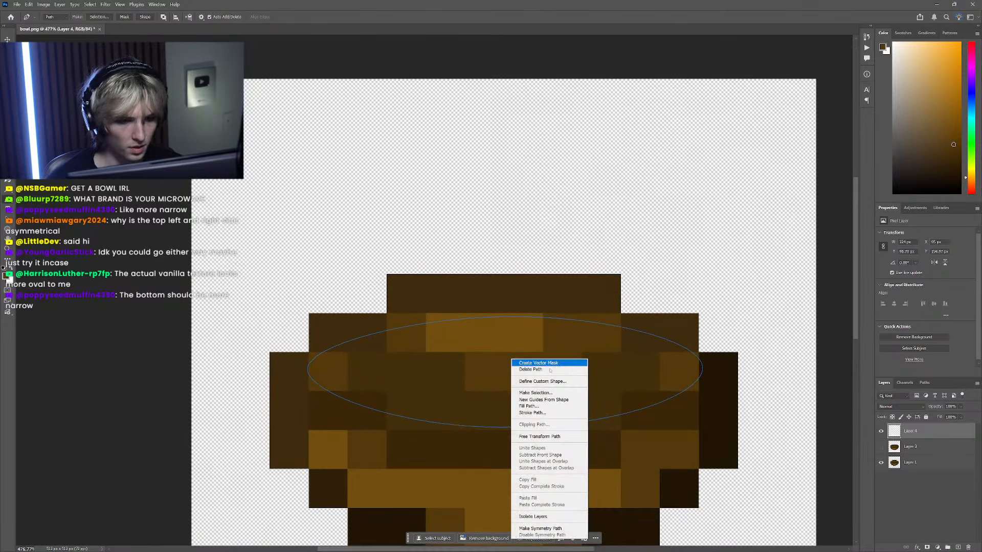
left_click(535, 392)
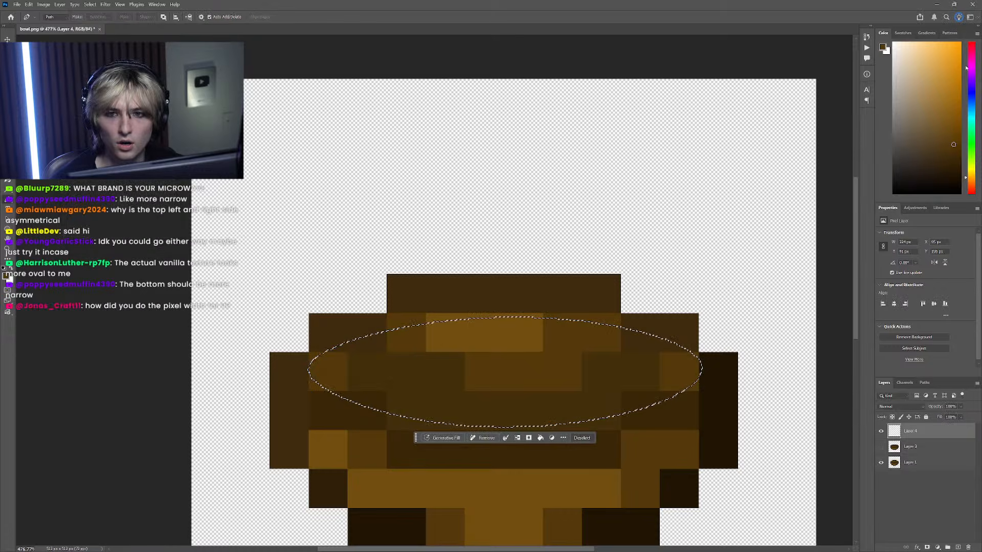
Step: Choose a pinkish-red foreground colour, fill the elliptical selection with it on the new layer, and deselect
left_click_drag(967, 70, 967, 44)
left_click(933, 60)
key("g")
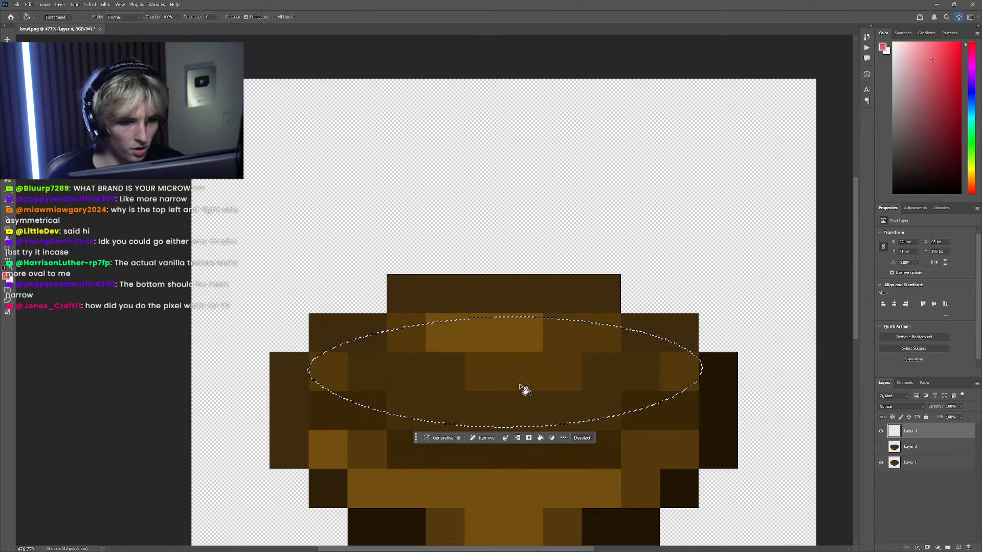
left_click(524, 390)
scroll(525, 390, "down", 2)
key("m")
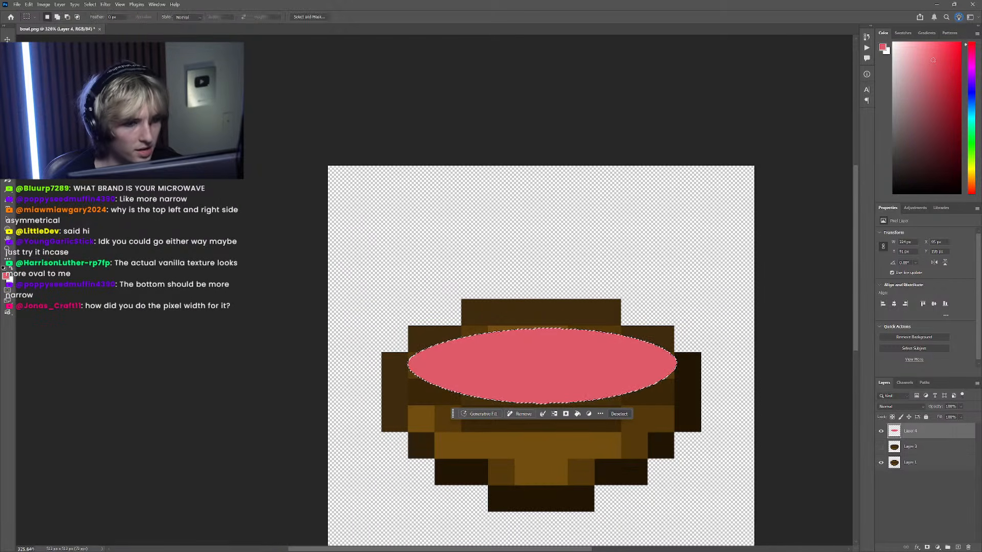
key("ctrl+d")
Step: Add a black outside Stroke layer effect around the pink ellipse to form the bowl's rim
scroll(737, 446, "right", 4)
left_click(917, 547)
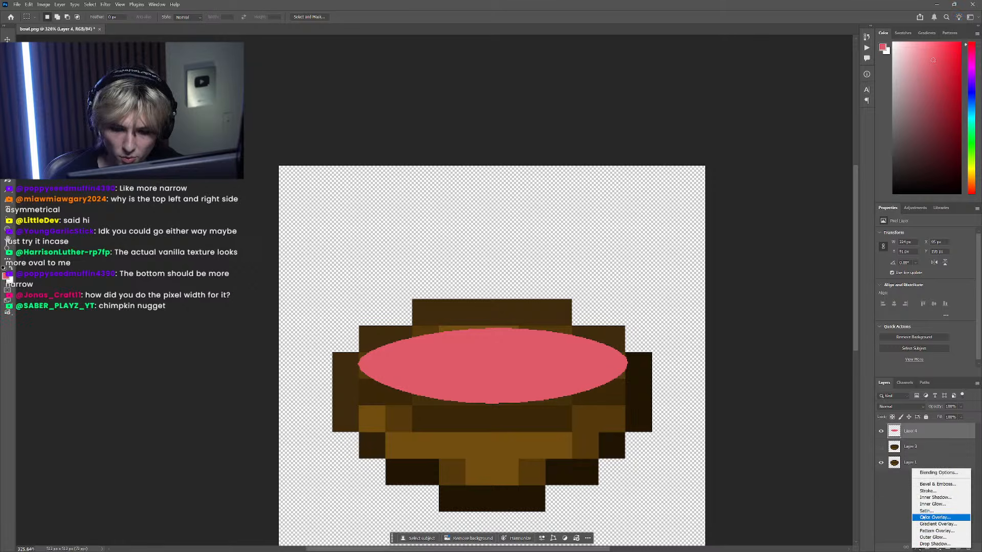
left_click(467, 382)
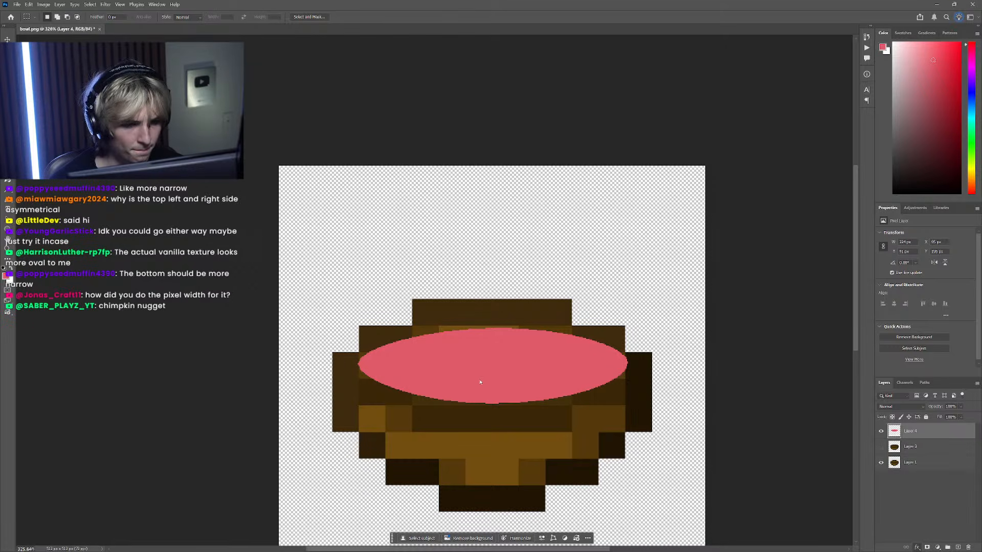
left_click_drag(479, 201, 559, 258)
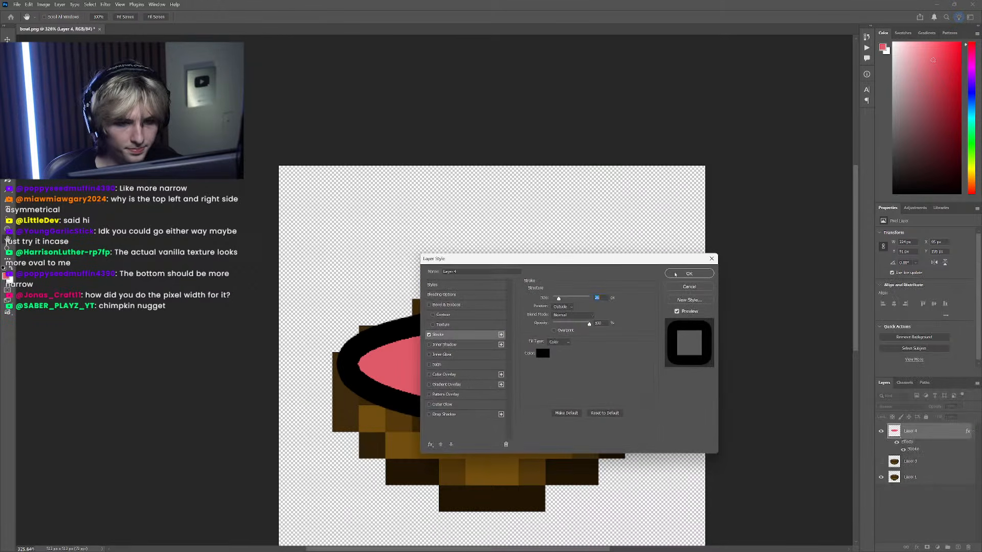
left_click(685, 274)
Step: Rasterize the ellipse's layer style and fill the rim ring with its sampled black
scroll(584, 351, "up", 2)
right_click(583, 317)
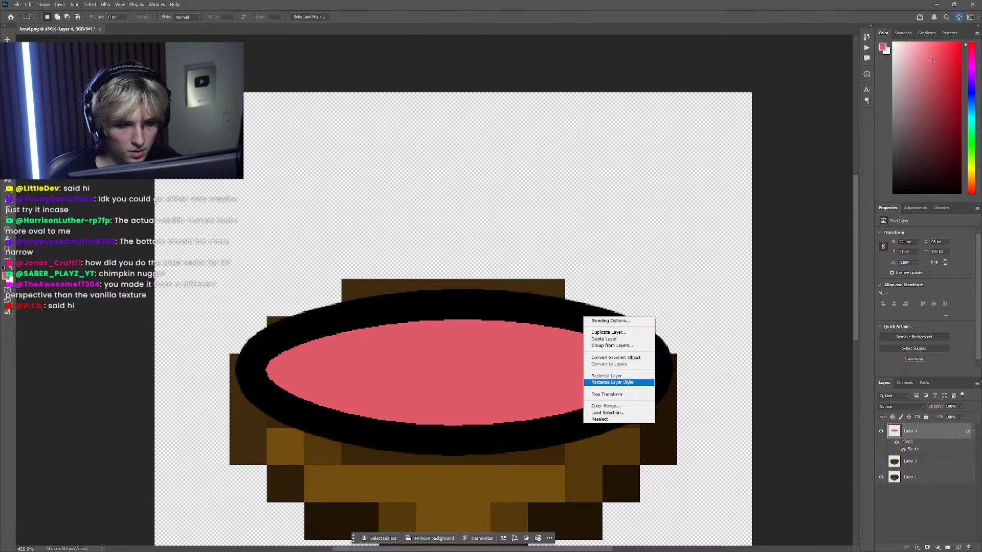
left_click(629, 381)
key("g")
left_click(515, 307, "alt")
left_click(515, 311)
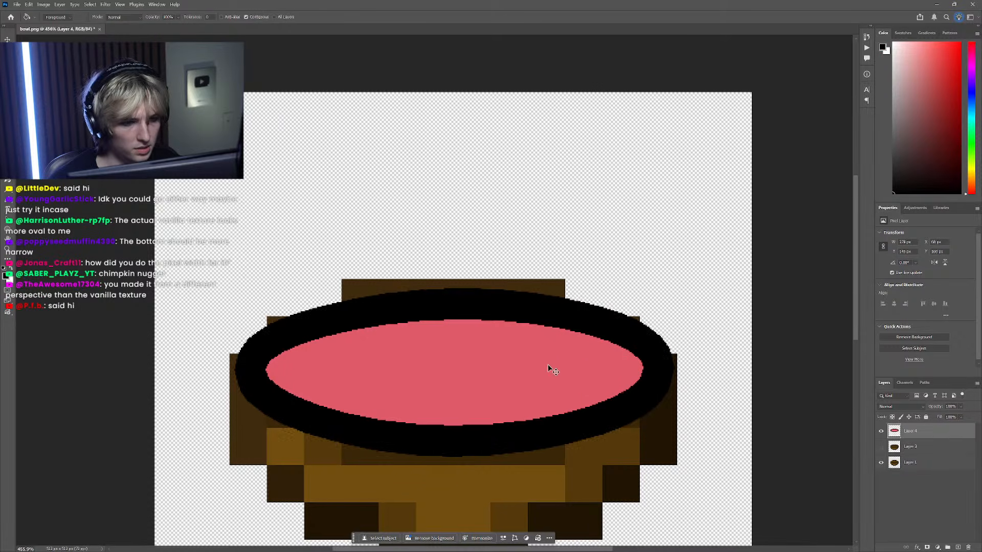
Step: Draw a closed triangular Pen path from both sides of the rim to the centre of the bowl's base
scroll(551, 368, "down", 5)
scroll(532, 389, "right", 1)
scroll(527, 399, "left", 2)
scroll(529, 407, "up", 4)
scroll(625, 410, "down", 1)
key("p")
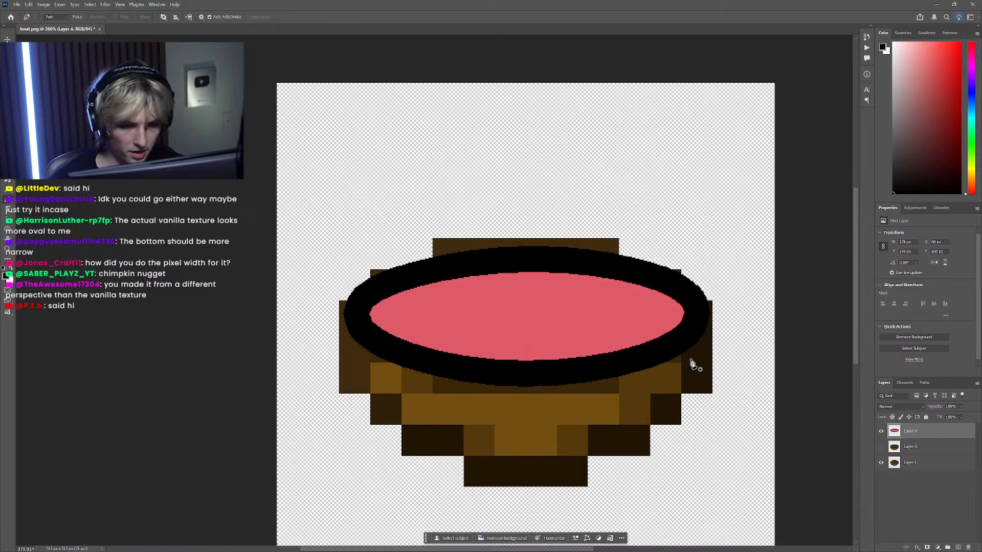
left_click(690, 337)
left_click(523, 456)
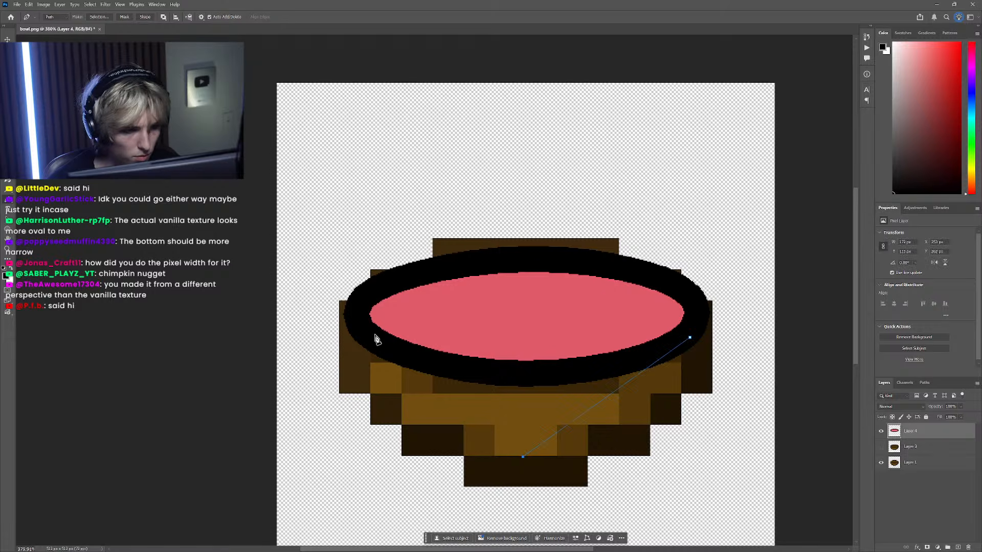
left_click_drag(369, 320, 372, 341)
left_click(431, 319, "ctrl")
Step: Curve the path's bottom anchor into a rounded bowl outline, then nudge its side and bottom anchors slightly upward
left_click_drag(561, 491, 424, 464)
key("ctrl+z")
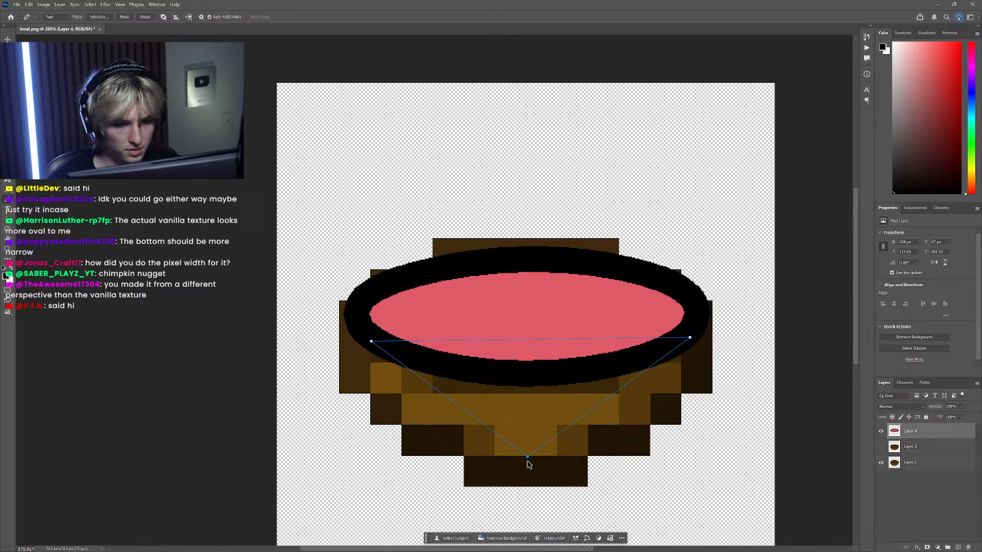
left_click_drag(529, 457, 366, 466)
left_click_drag(371, 341, 370, 340)
left_click_drag(528, 456, 528, 450)
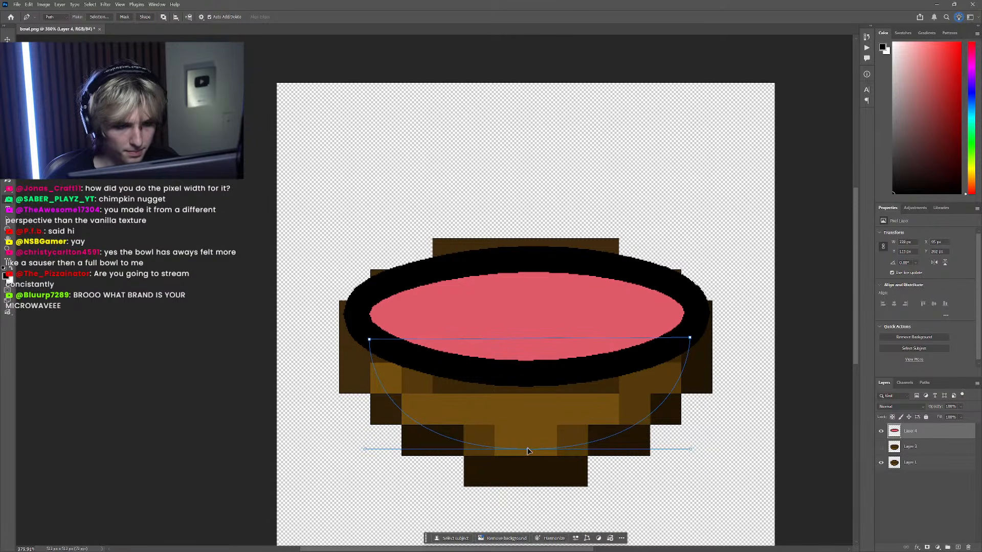
Step: Refine the bowl body path by levelling its upper anchors so both sides start at the same height
scroll(524, 433, "down", 3)
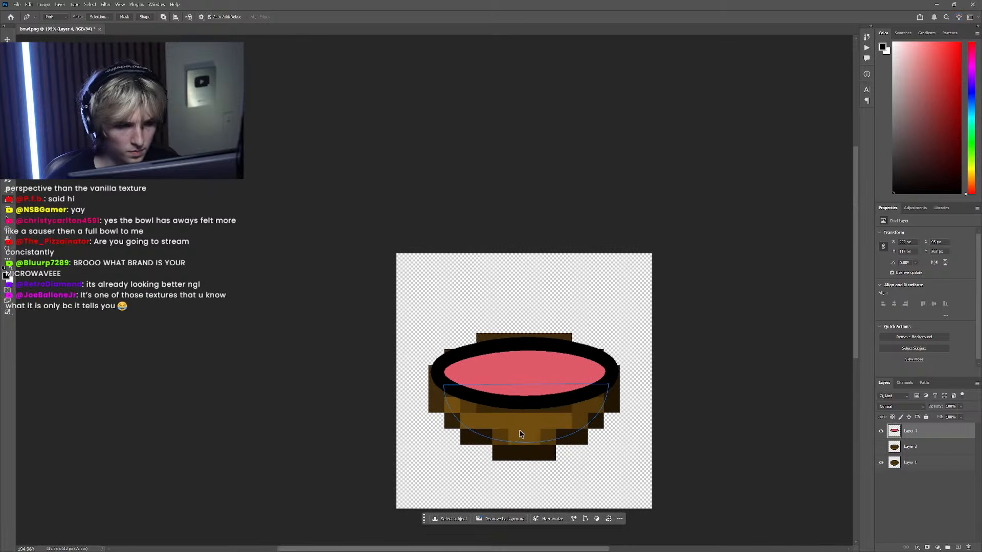
scroll(516, 427, "up", 3)
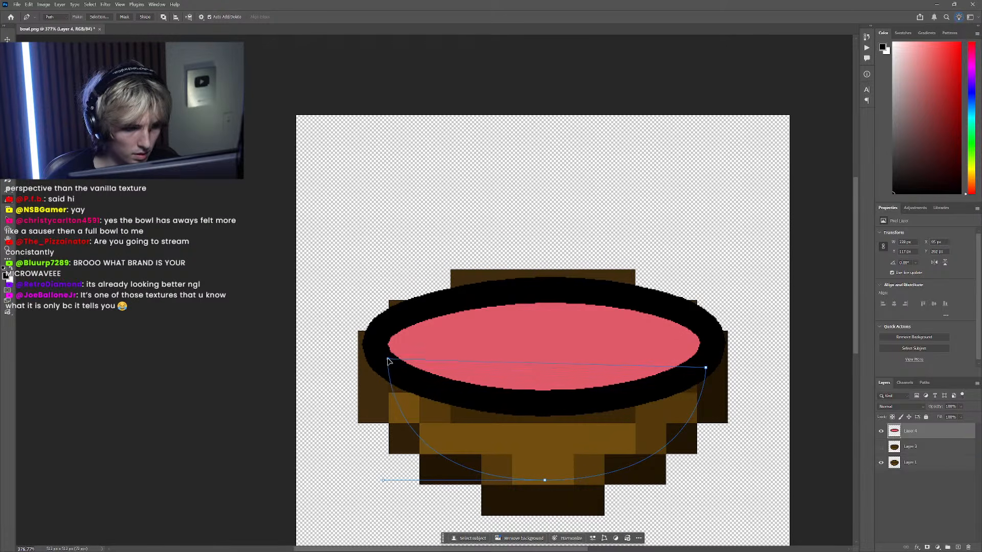
left_click(545, 480)
left_click_drag(706, 368, 702, 362)
scroll(619, 438, "down", 3)
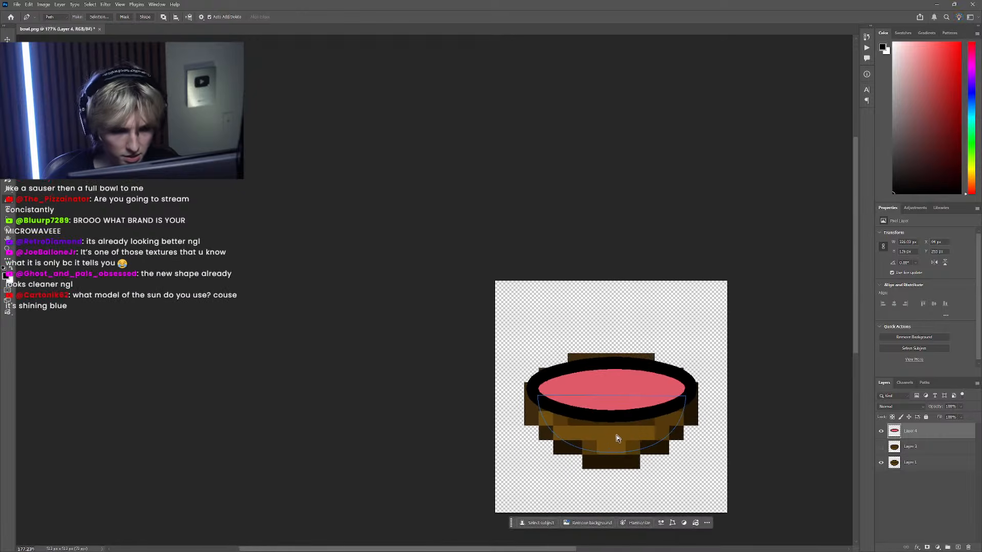
scroll(570, 405, "up", 3)
Step: Convert the rounded bowl body path into a selection
right_click(570, 406)
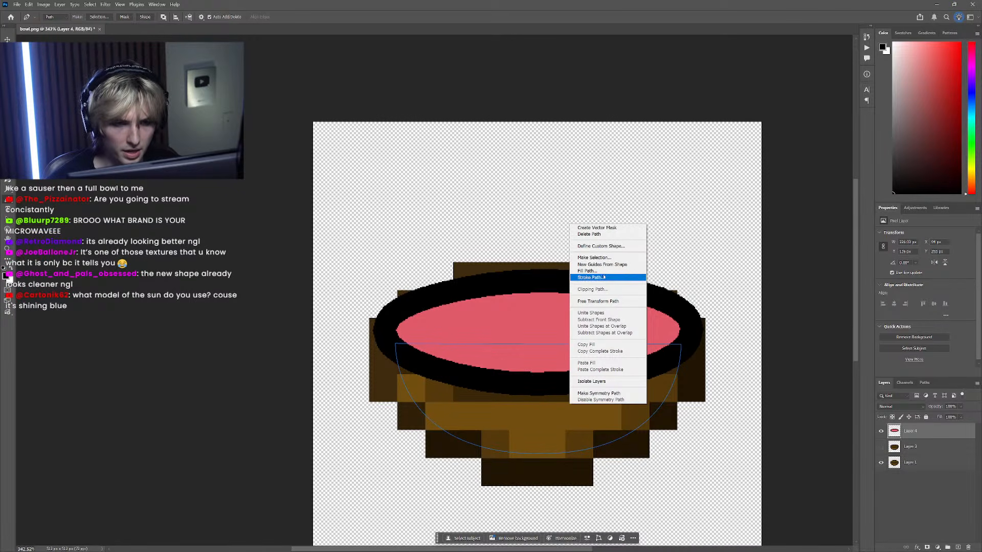
left_click(593, 258)
key("Return")
scroll(578, 357, "right", 5)
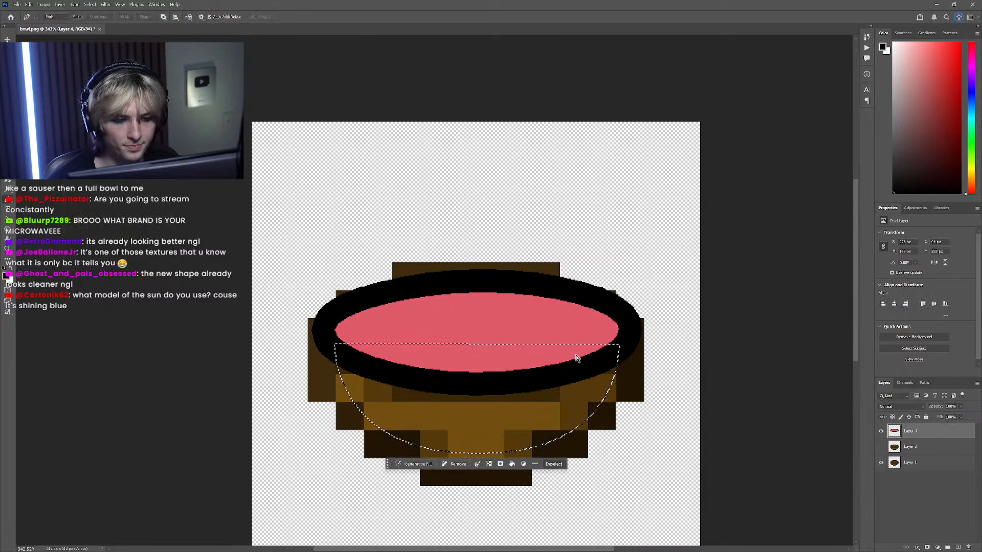
Step: Fill the selected bowl body with a darker red and deselect it
left_click(939, 89)
scroll(411, 382, "down", 2)
left_click(411, 382)
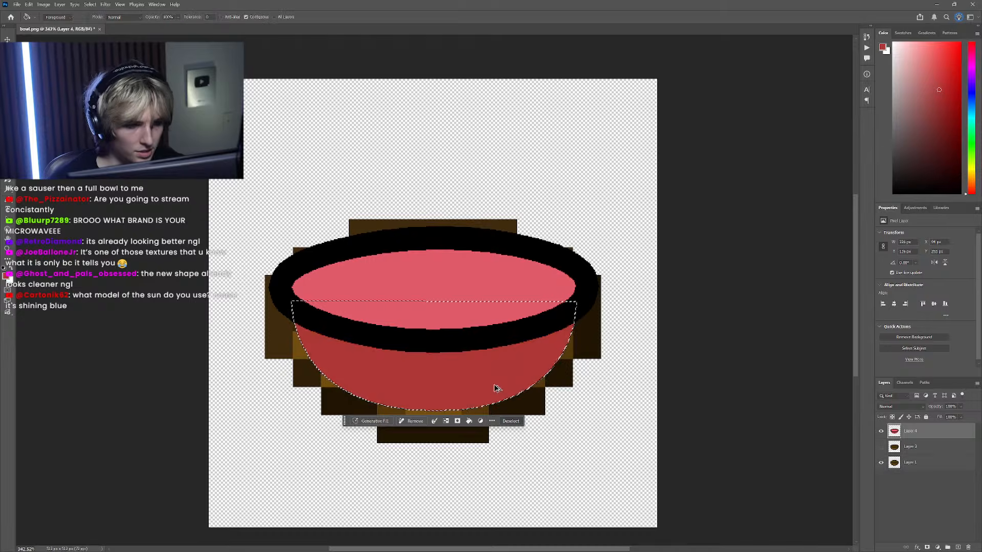
scroll(578, 381, "down", 2)
key("m")
key("ctrl+d")
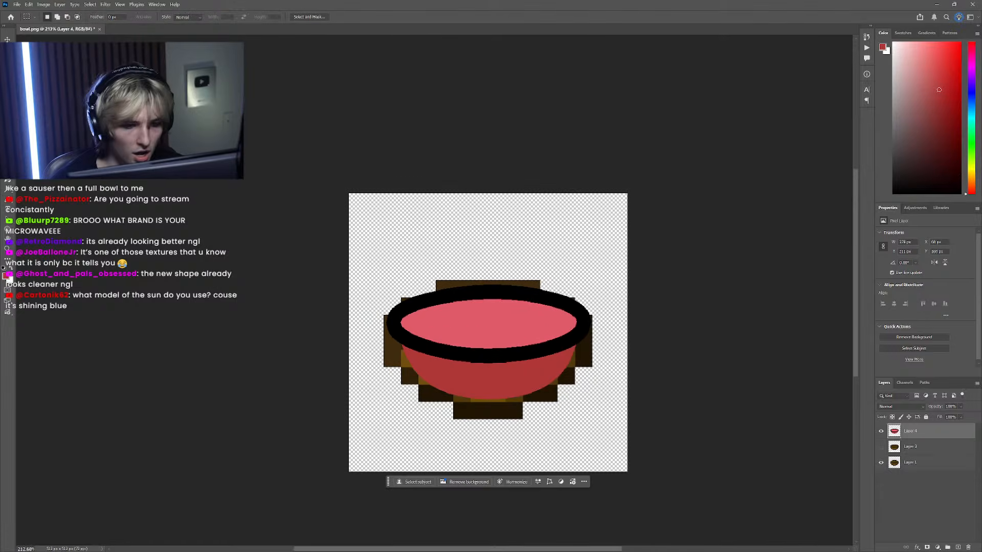
left_click(917, 547)
left_click(933, 488)
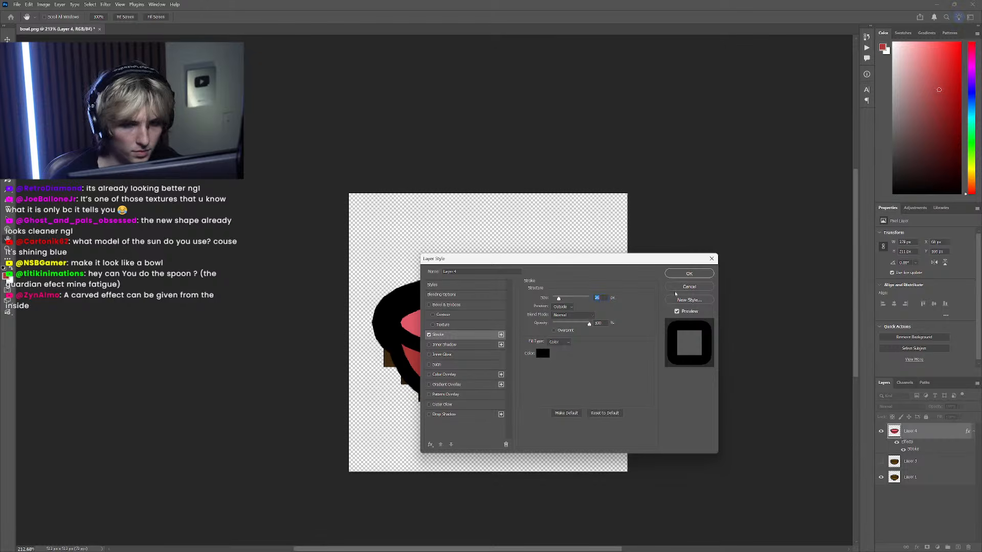
left_click(680, 287)
Step: Select the dark red bowl body by colour and cut it onto its own new layer
key("w")
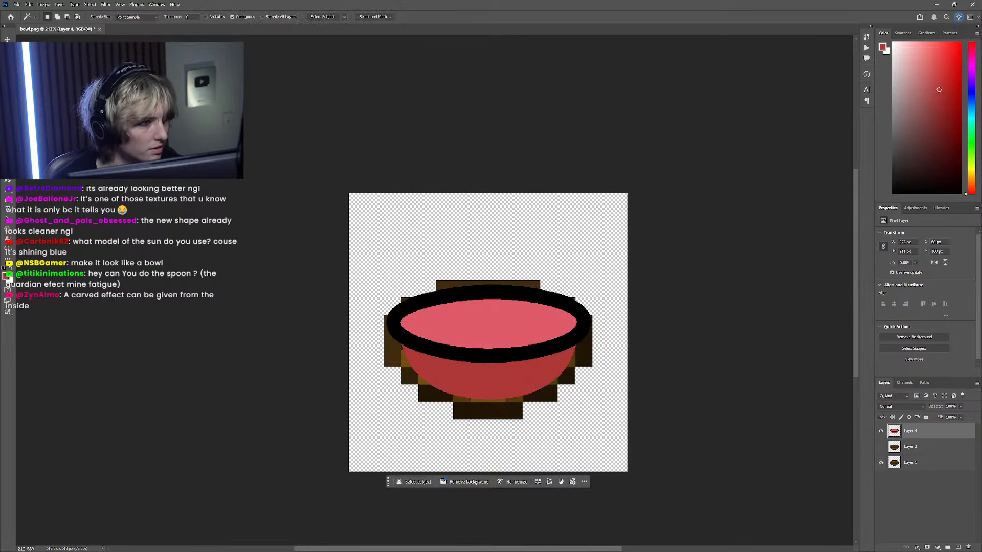
scroll(482, 366, "down", 1)
left_click(483, 366)
right_click(487, 359)
left_click(511, 298)
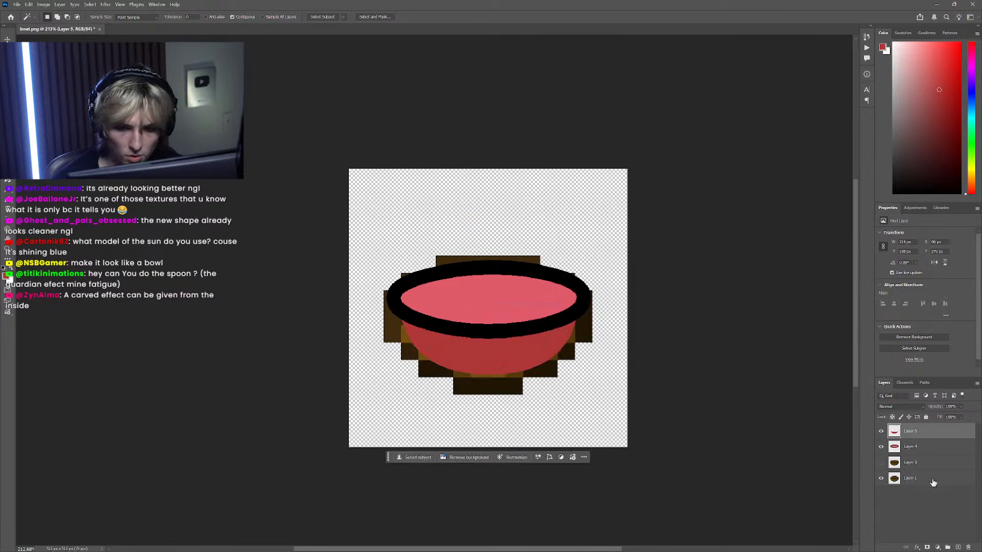
Step: Add a black outside Stroke to the bowl body layer and place it beneath the rim layer
left_click(915, 547)
left_click(934, 489)
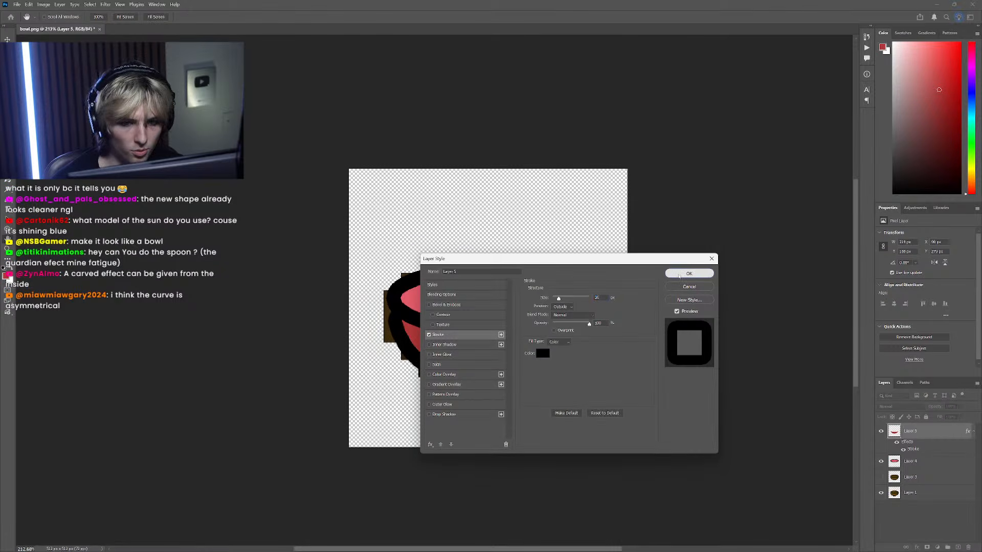
left_click(688, 274)
left_click_drag(909, 431, 912, 468)
scroll(572, 388, "down", 4)
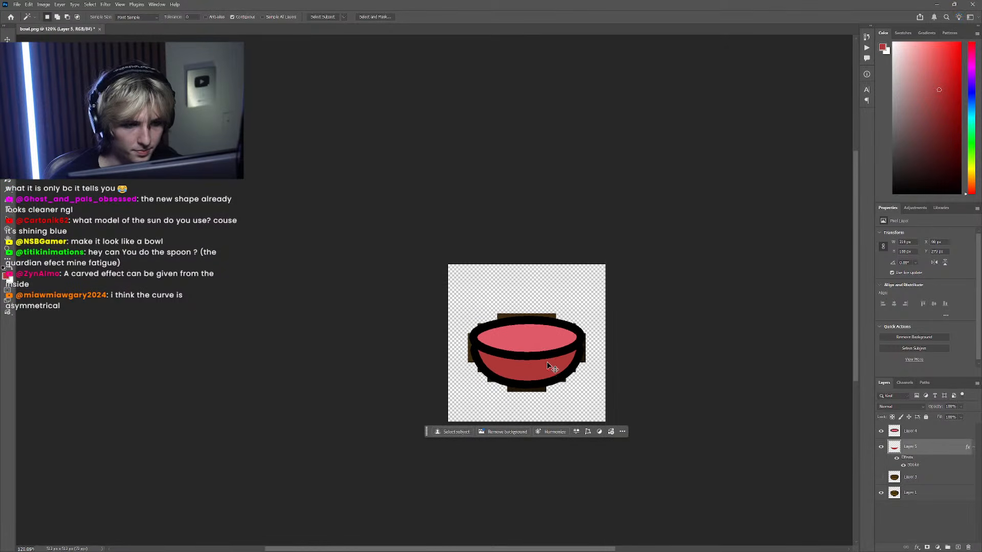
Step: Rasterize the bowl body layer's stroke style and reset the colours to default black and white
scroll(543, 365, "up", 8)
right_click(532, 362)
right_click(620, 406)
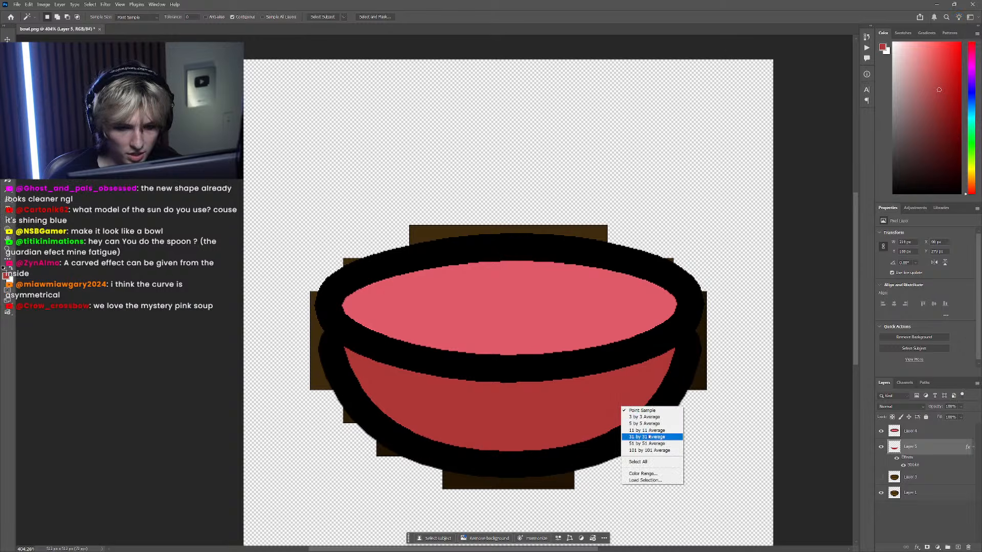
left_click(915, 449)
right_click(664, 395)
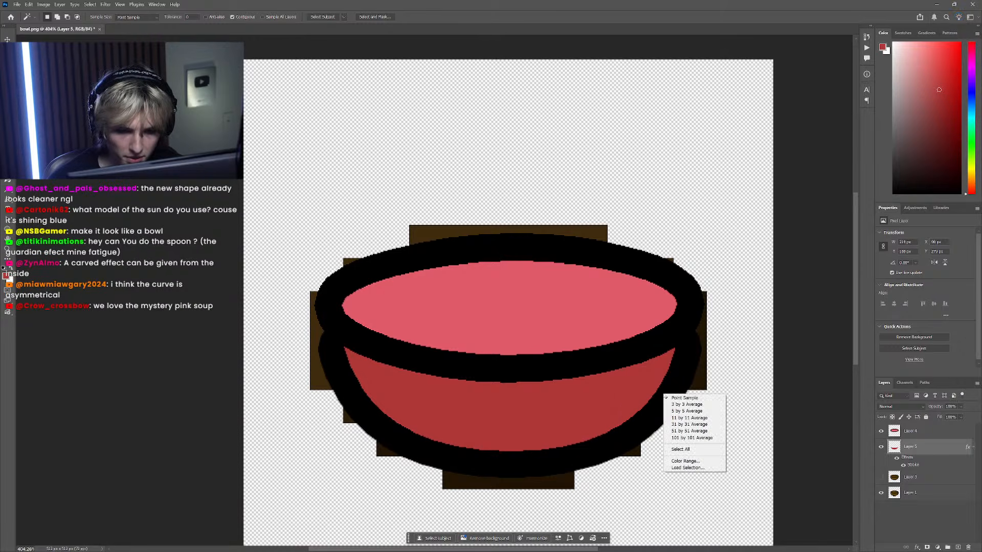
right_click(912, 452)
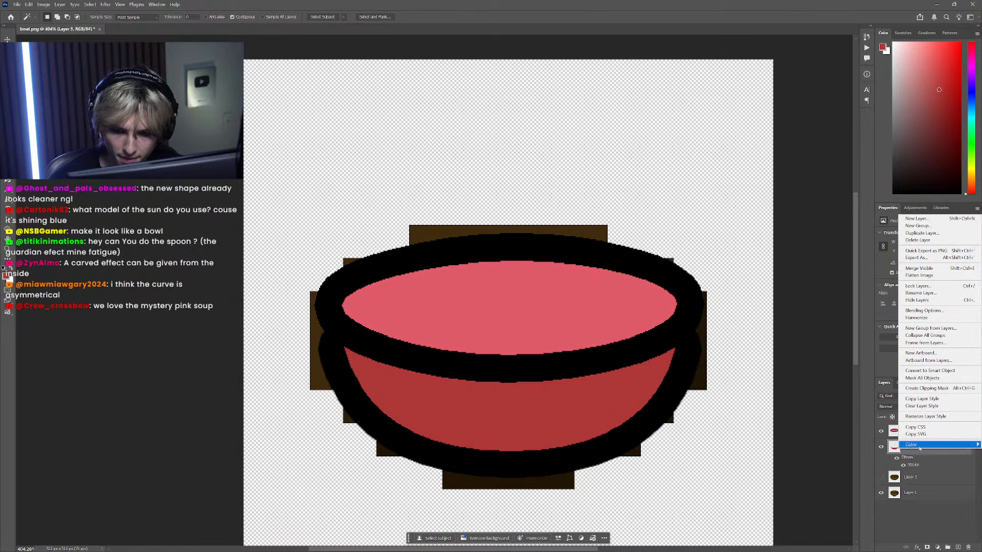
left_click(924, 417)
scroll(630, 406, "down", 5)
key("g")
key("d")
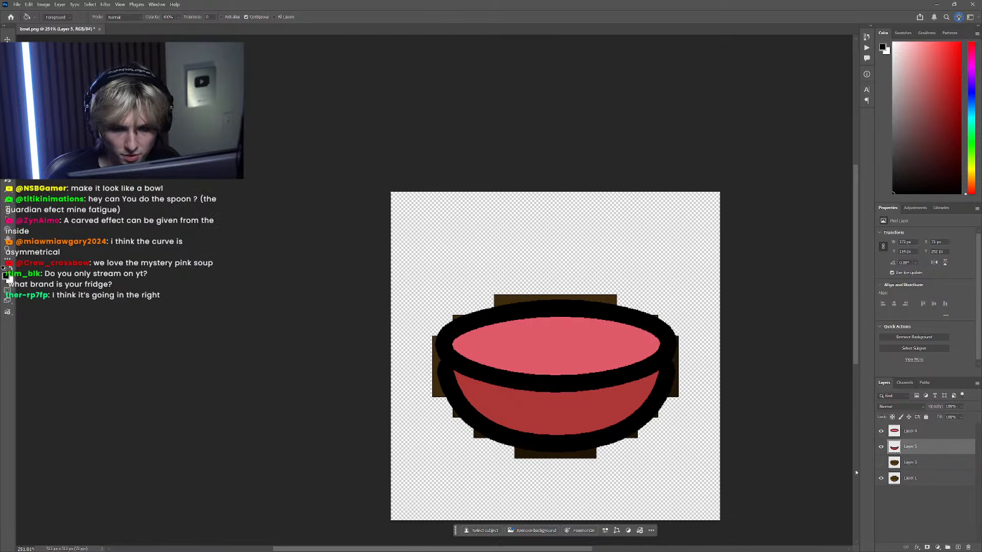
Step: Hide the pixelated original bowl layer and merge the rim layer down into the bowl body layer
left_click(881, 478)
scroll(648, 411, "down", 5)
scroll(639, 403, "up", 4)
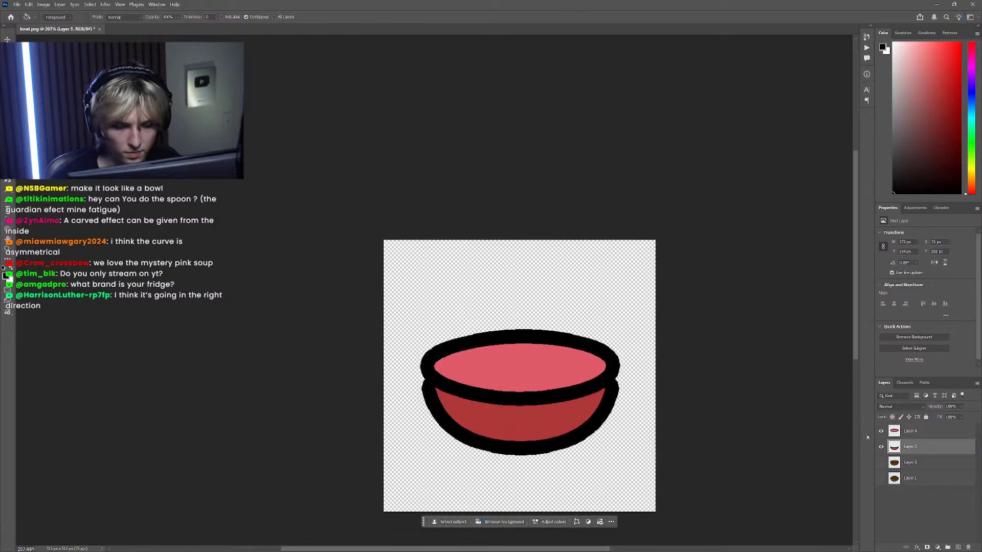
left_click(927, 433)
right_click(922, 434)
left_click(921, 278)
Step: Draw a closed four-point Pen path over the notch between rim and body on the bowl's left side
scroll(382, 384, "up", 5)
scroll(436, 430, "up", 1)
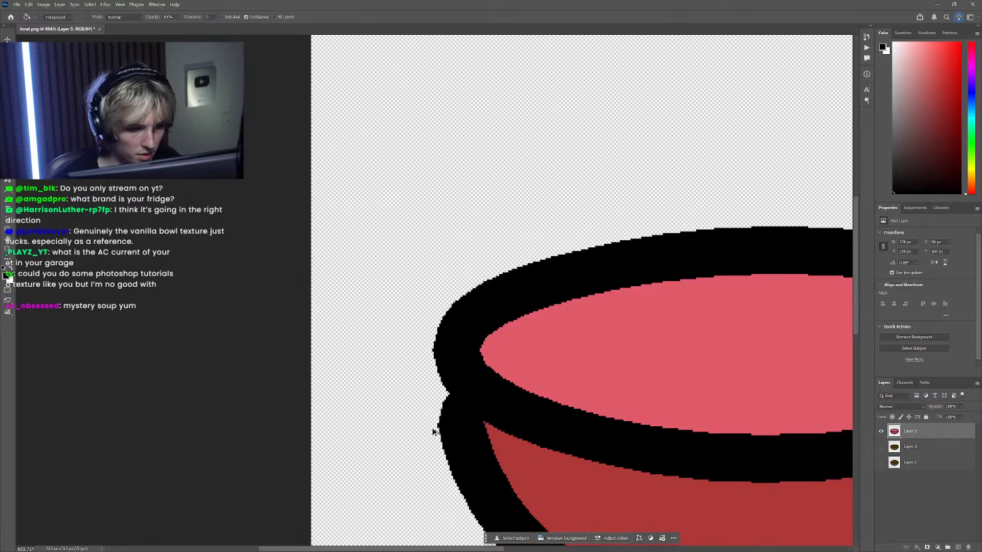
key("p")
left_click(440, 428)
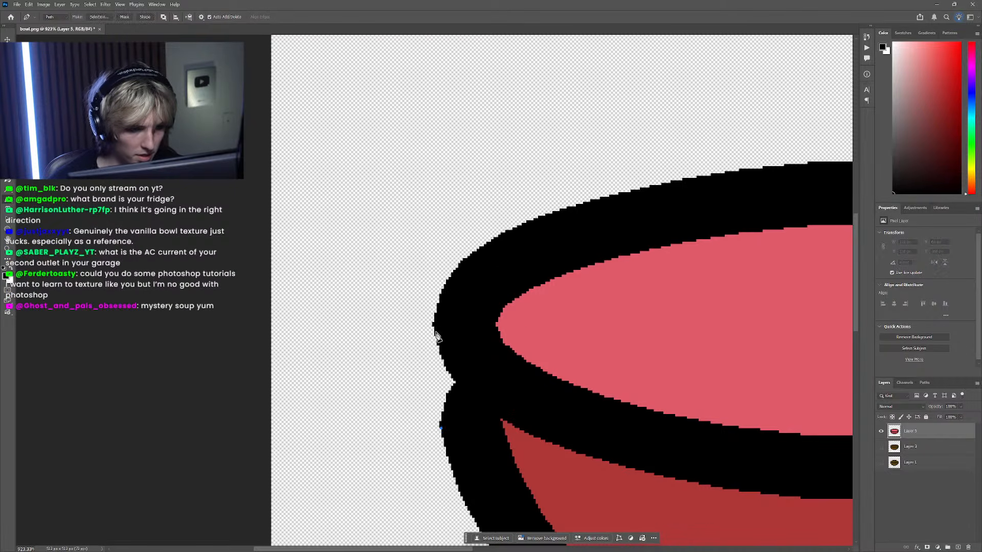
left_click(432, 325)
left_click(472, 325)
left_click(482, 424)
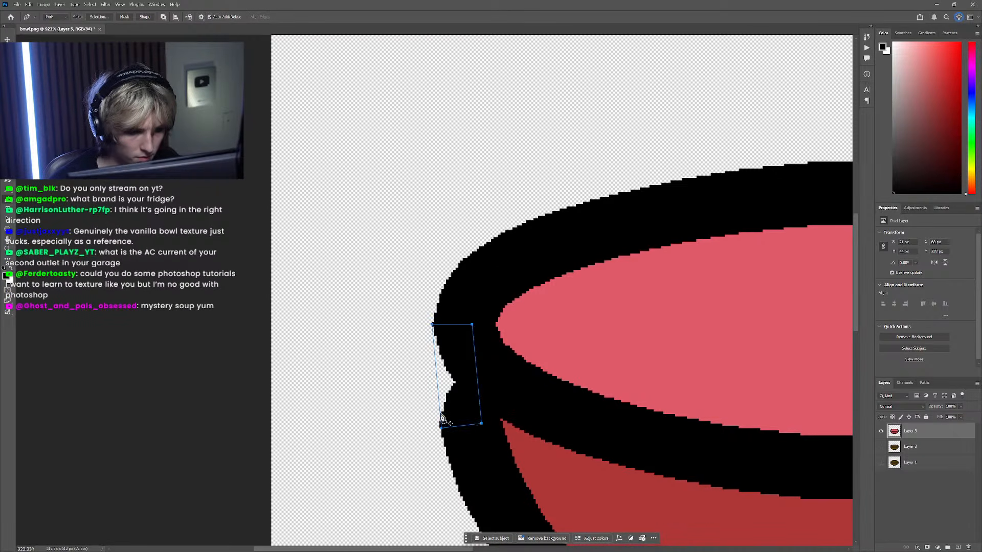
left_click(440, 429)
Step: Curve the left notch path's outer edge and adjust its anchors to blend smoothly between rim and body
left_click_drag(441, 430, 429, 397)
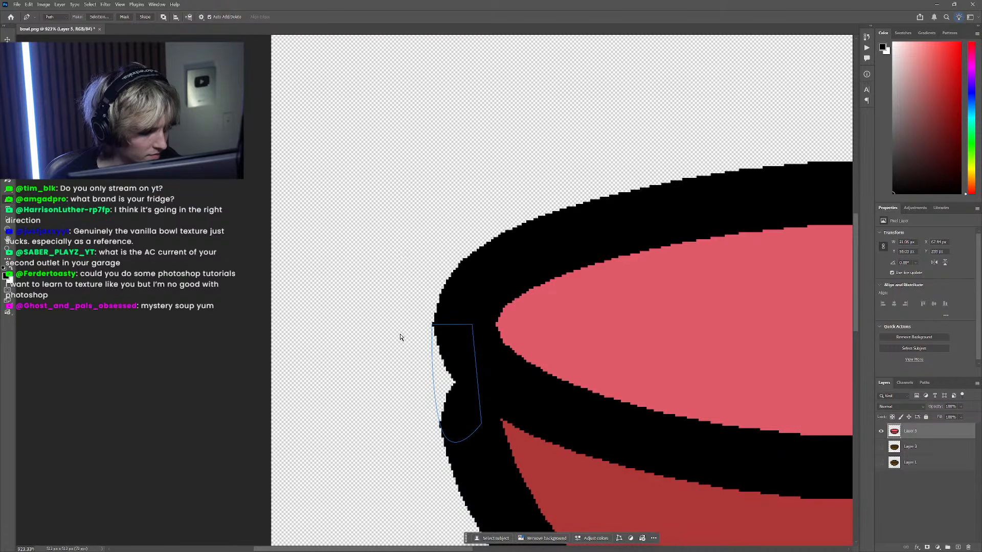
left_click_drag(432, 324, 447, 275)
left_click_drag(392, 425, 487, 406)
left_click_drag(442, 428, 444, 433)
left_click(418, 374, "ctrl")
left_click(436, 309, "ctrl")
left_click_drag(438, 299, 437, 307)
left_click(403, 300, "ctrl")
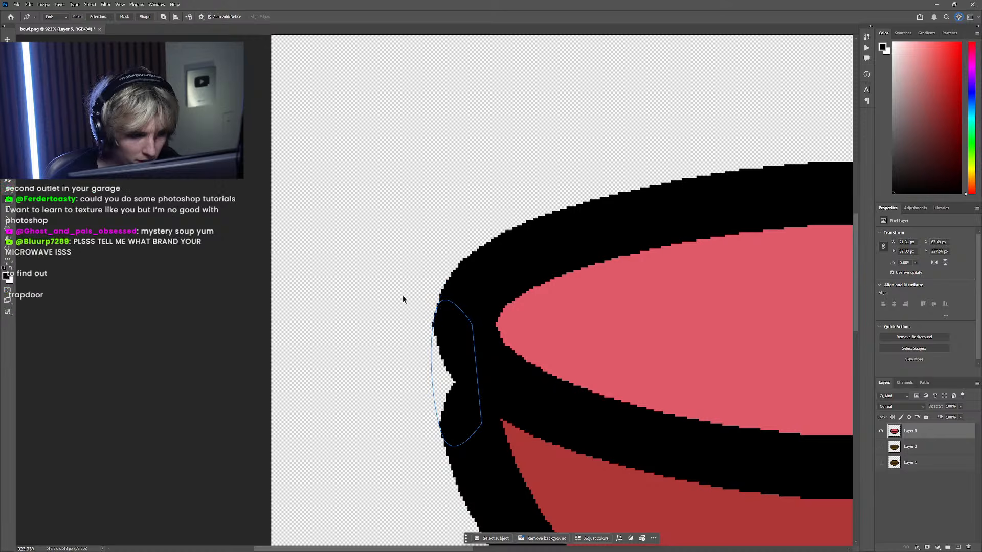
Step: Draw a closed Pen path over the bowl's right notch with a curved outer edge bridging rim and body
scroll(397, 358, "down", 5)
scroll(570, 377, "up", 5)
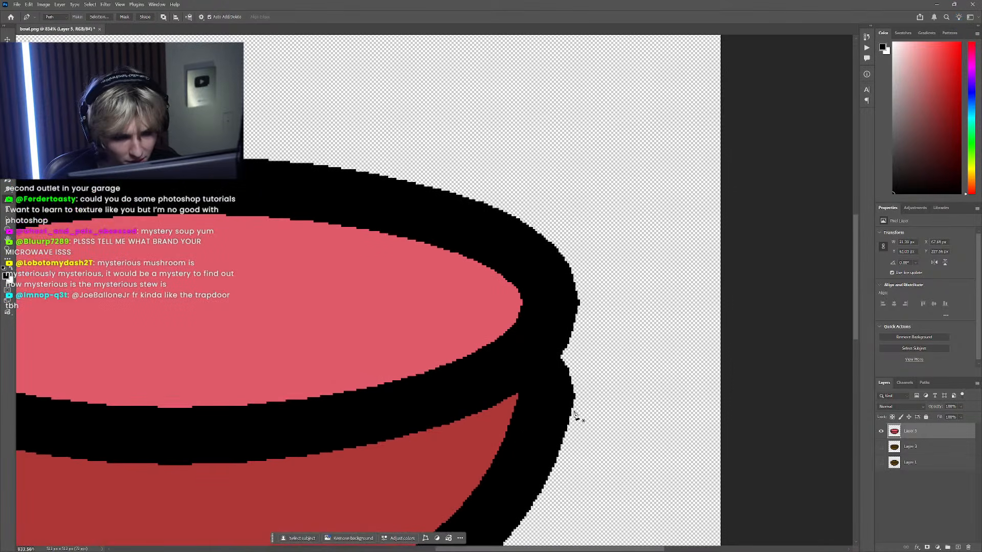
left_click(571, 415)
left_click(499, 360)
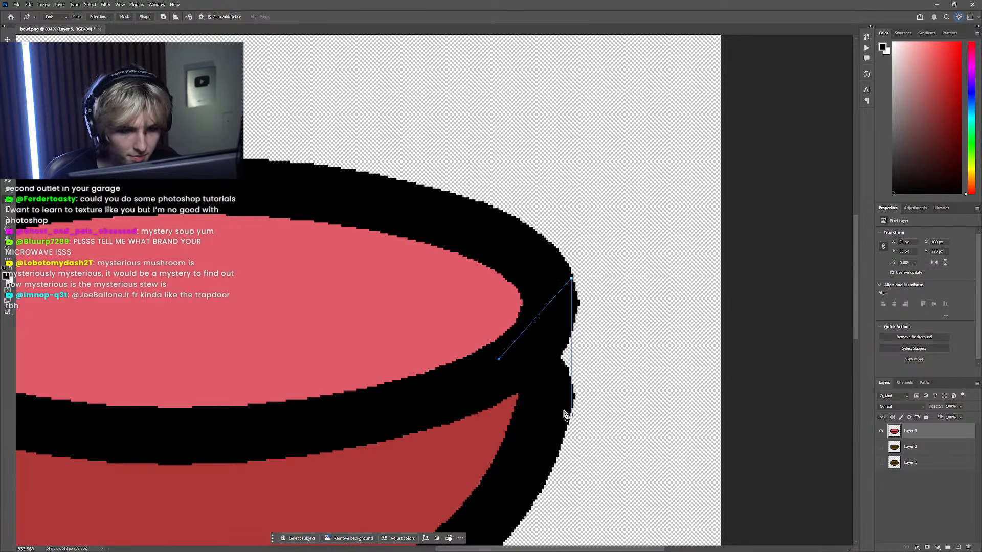
left_click_drag(571, 415, 584, 375)
left_click(572, 279, "ctrl")
left_click_drag(572, 278, 574, 280)
left_click_drag(559, 267, 564, 258)
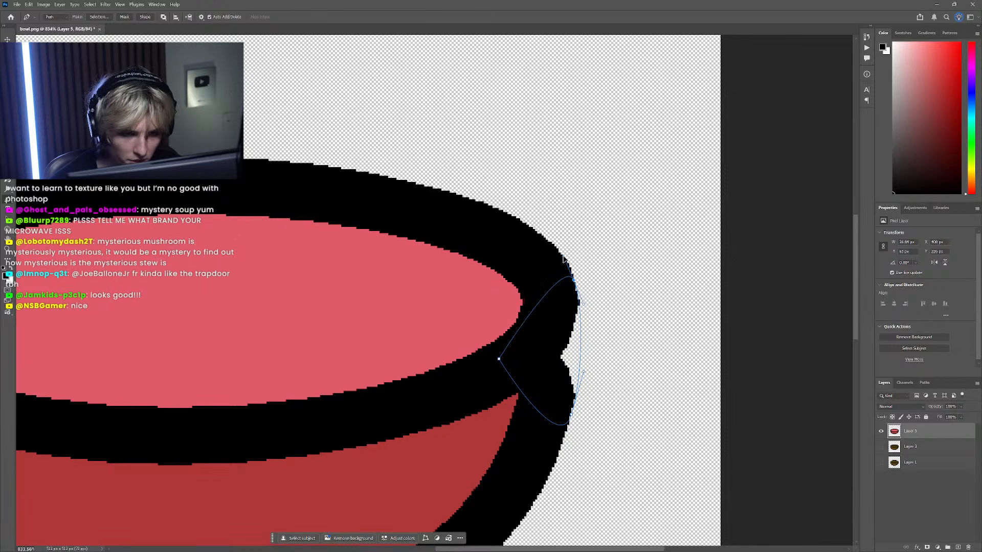
Step: Convert both notch paths into a selection
scroll(563, 317, "down", 8)
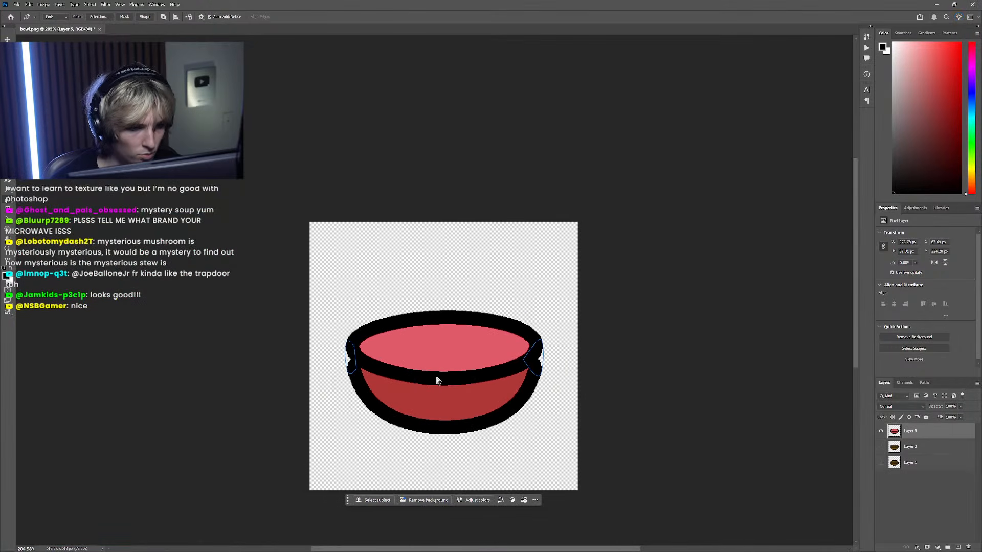
right_click(374, 356)
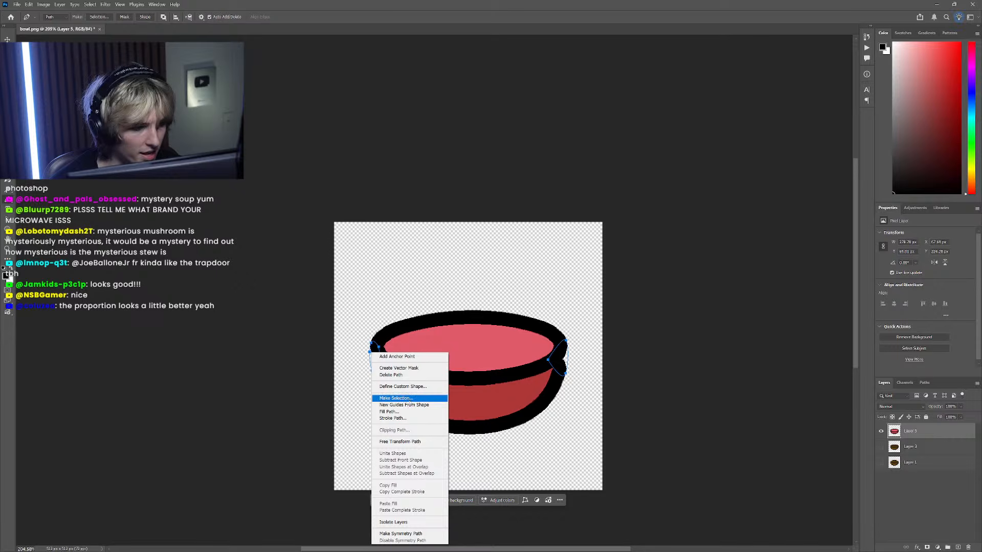
left_click(404, 398)
key("Return")
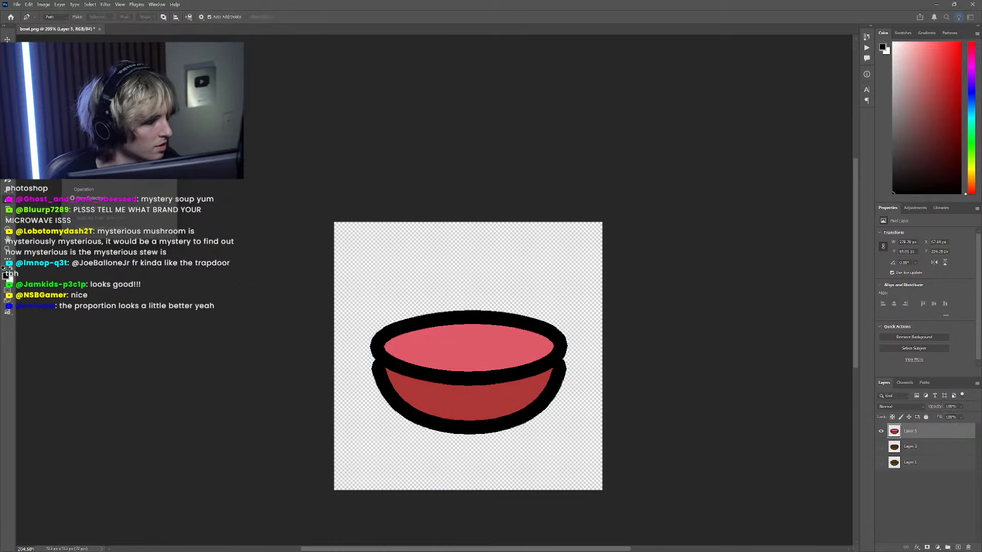
Step: Fill the selected notches on both sides of the outline with black and deselect them
scroll(436, 355, "up", 5)
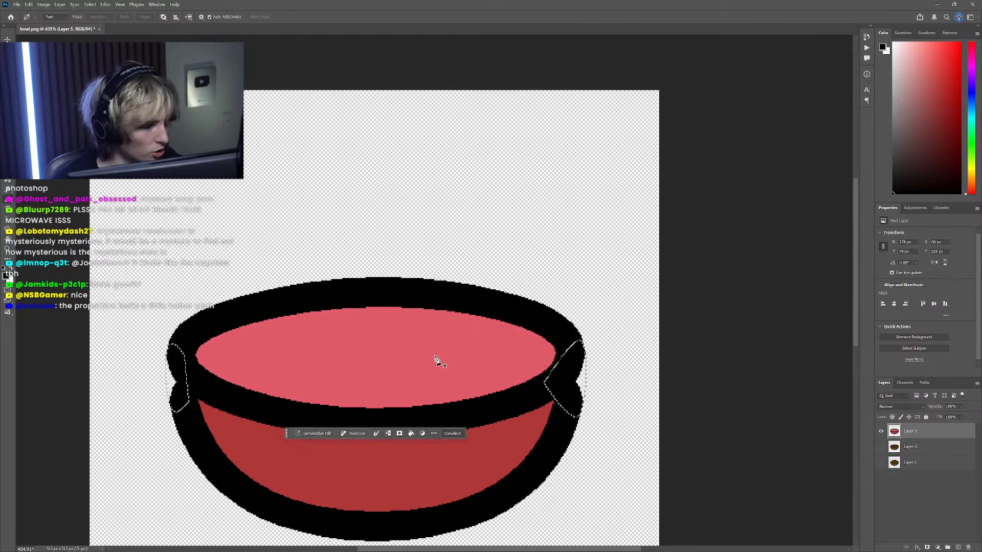
scroll(570, 363, "up", 4)
key("g")
left_click(581, 351)
scroll(500, 391, "down", 3)
left_click(61, 366)
scroll(205, 327, "down", 5)
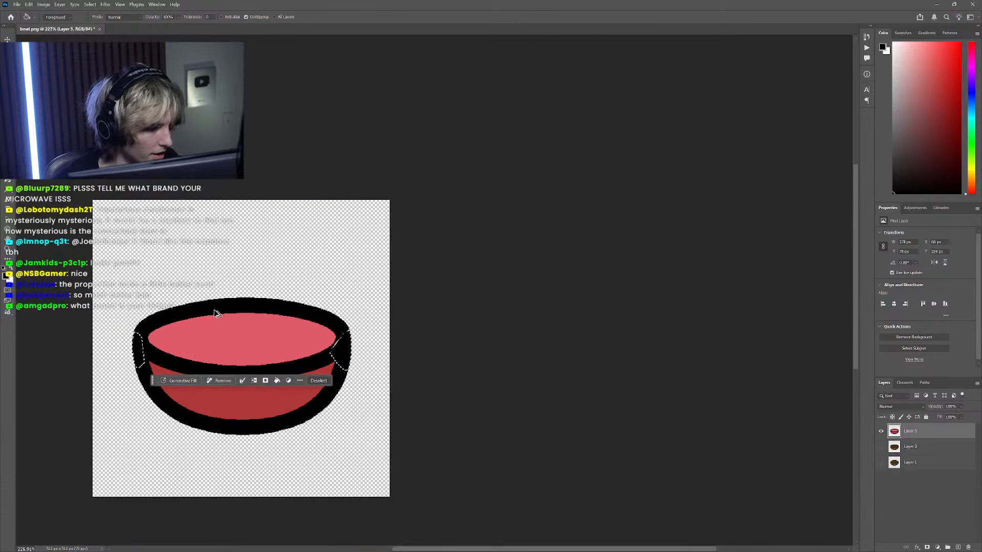
key("m")
key("ctrl+d")
scroll(329, 339, "down", 4)
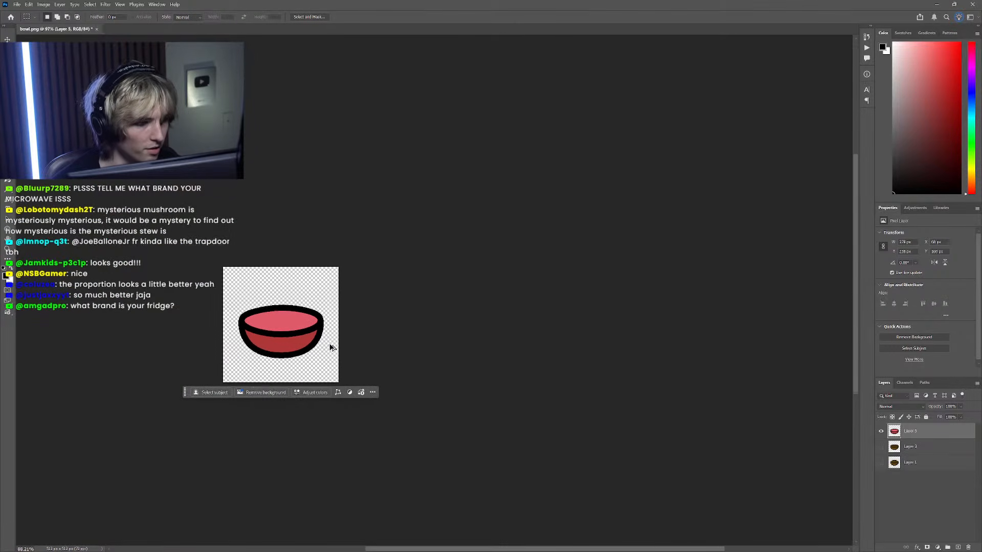
Step: Compare the new bowl shape with the earlier shaded brown bowl by toggling their layers' visibility
scroll(391, 365, "up", 3)
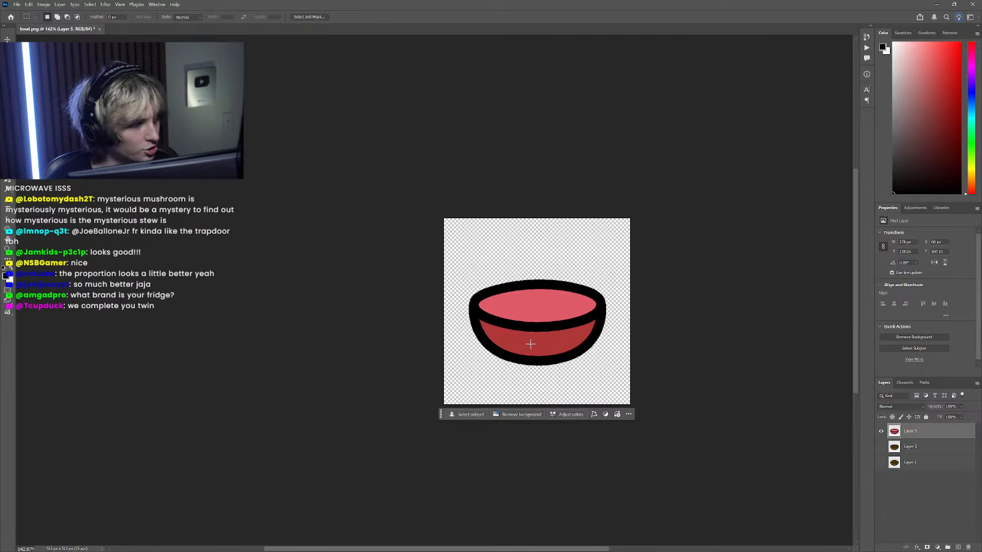
left_click(880, 447)
left_click(880, 431)
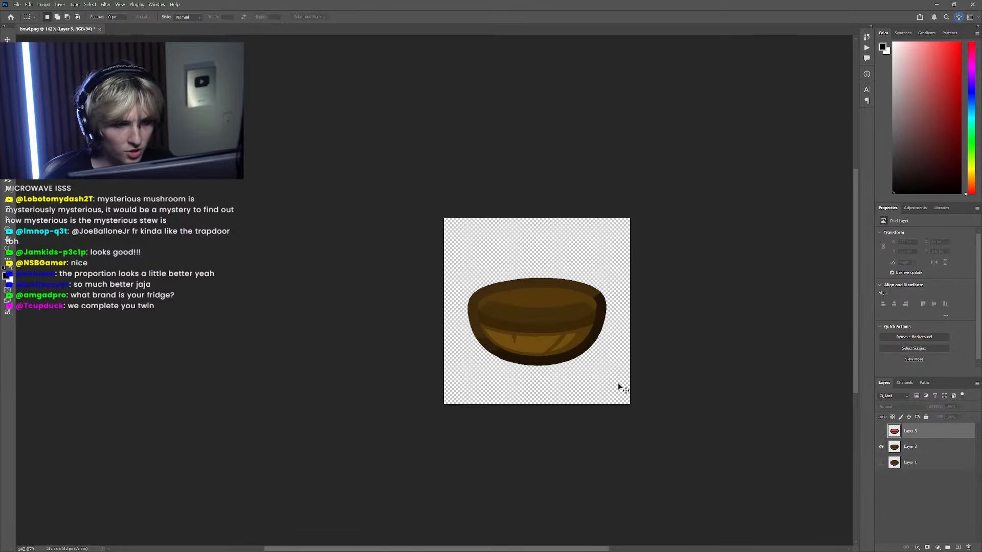
scroll(618, 383, "right", 2)
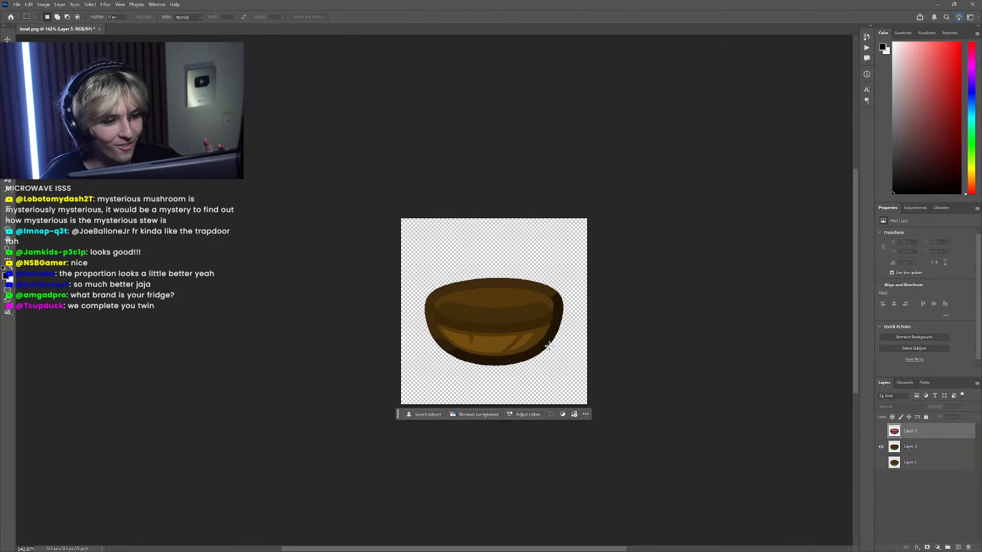
left_click(880, 433)
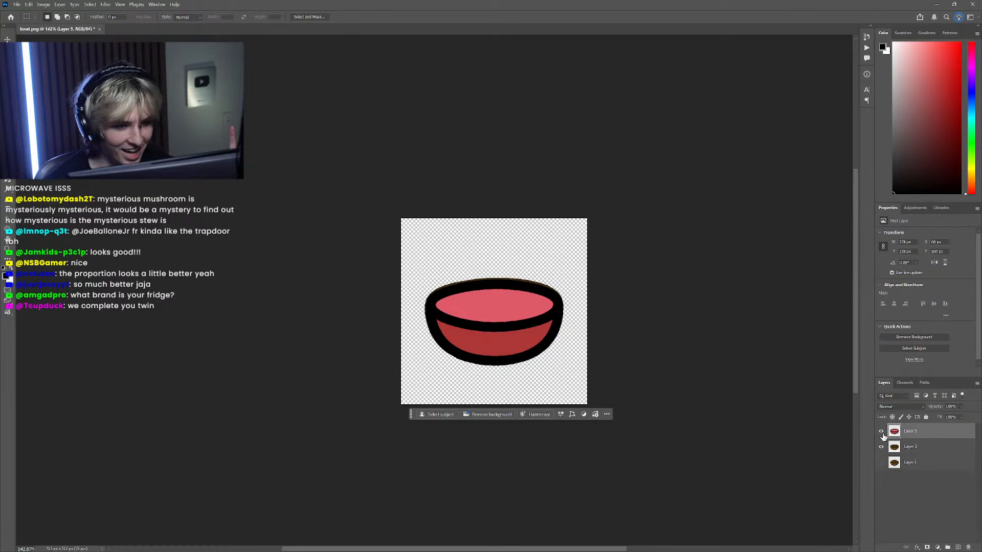
left_click(881, 430)
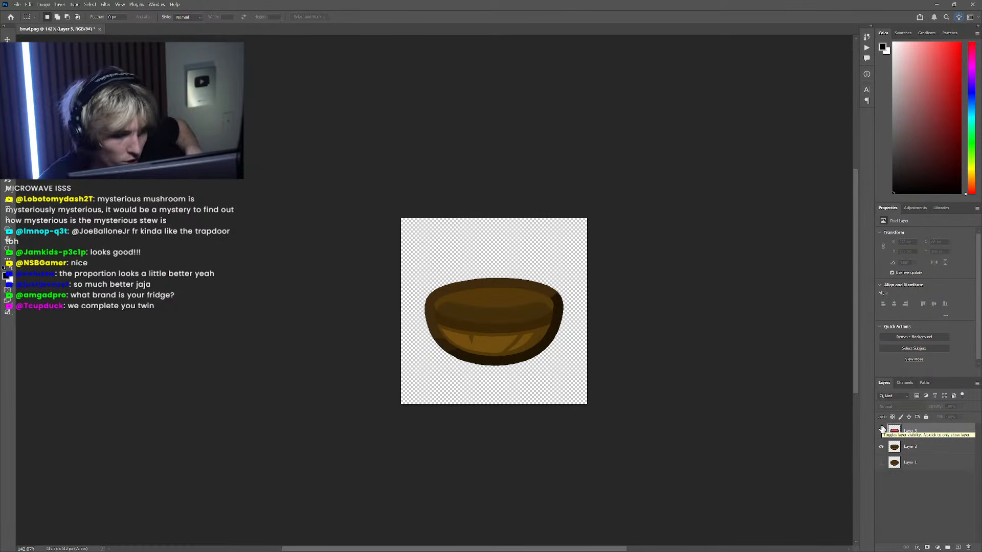
left_click(882, 433)
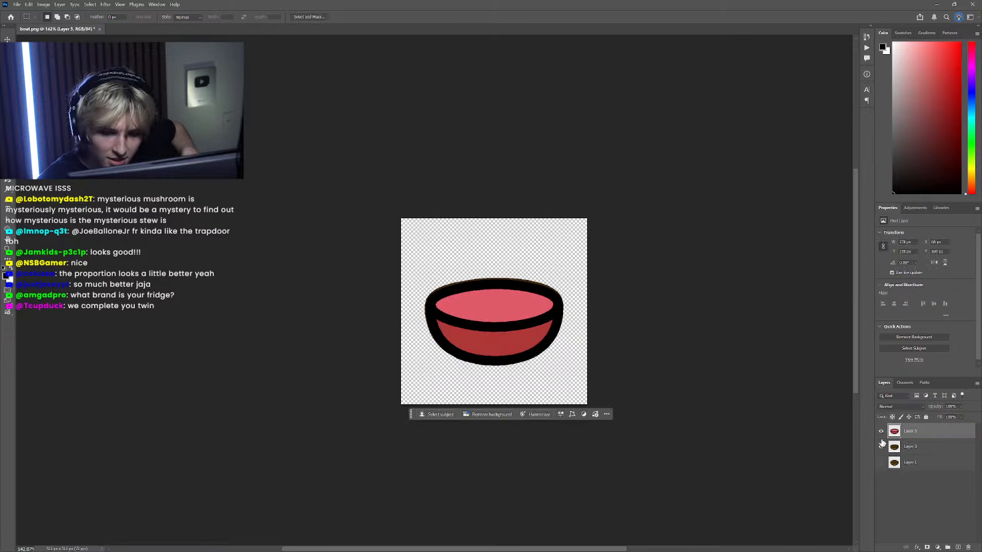
left_click(880, 432)
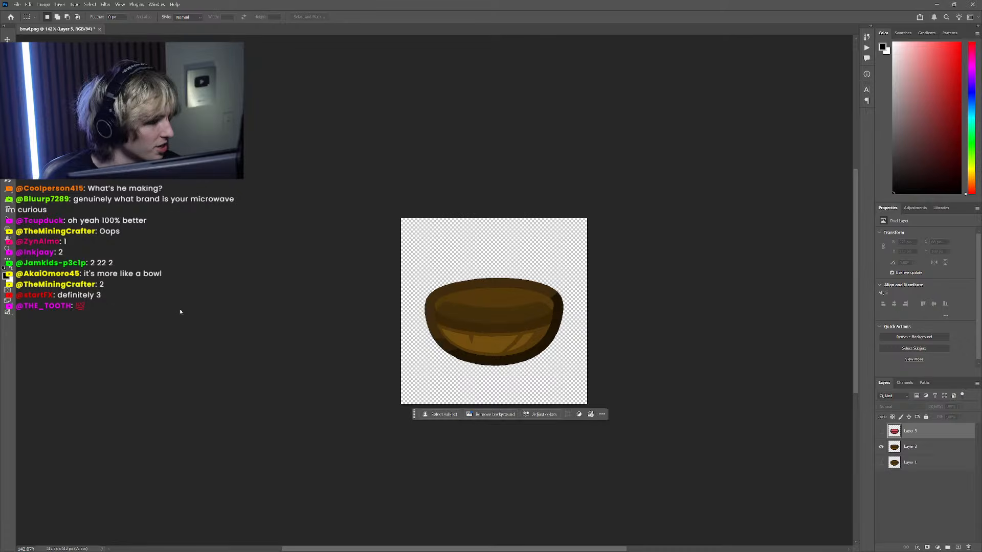
scroll(390, 324, "down", 2)
scroll(552, 328, "up", 4)
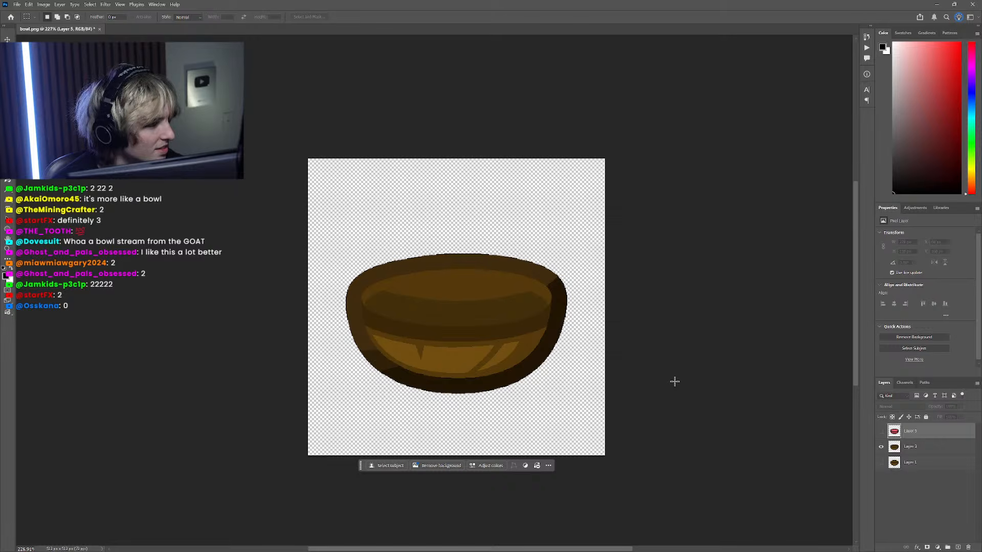
left_click(881, 432)
left_click(882, 433)
Step: Fill the new bowl's opening with the brown sampled from the earlier bowl's interior, and hide the earlier bowl layer
key("i")
left_click(484, 280)
left_click(881, 432)
left_click(882, 447)
key("g")
left_click(515, 313)
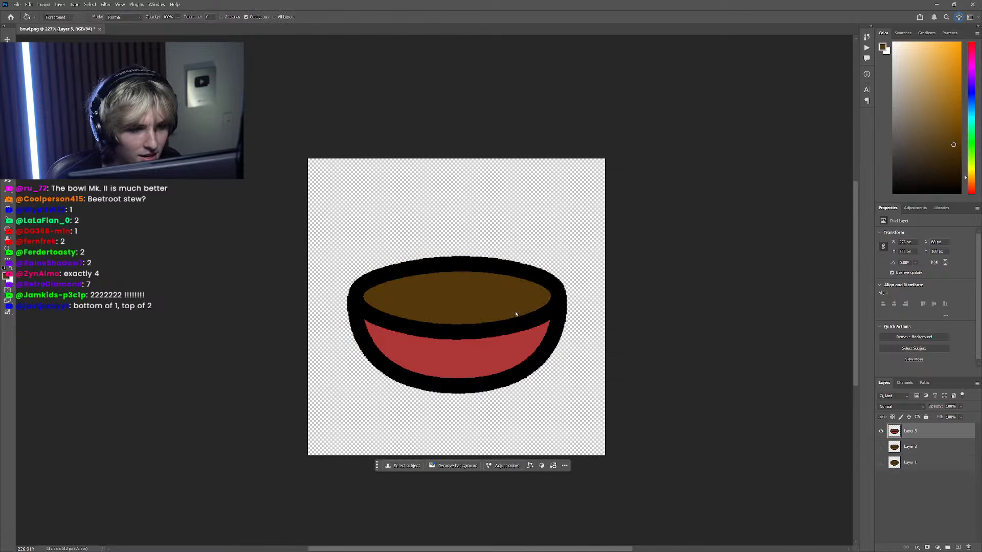
Step: Fill the new bowl's red lower body with the brown used in the earlier shaded bowl, keeping the earlier layer hidden
left_click(882, 432)
left_click(881, 447)
key("i")
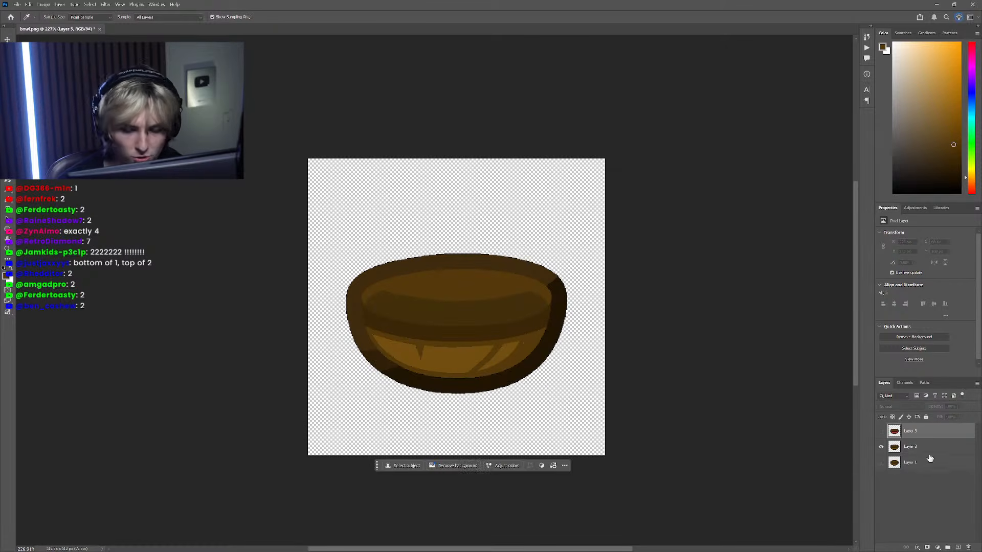
left_click(881, 431)
left_click(881, 447)
key("g")
left_click(491, 362)
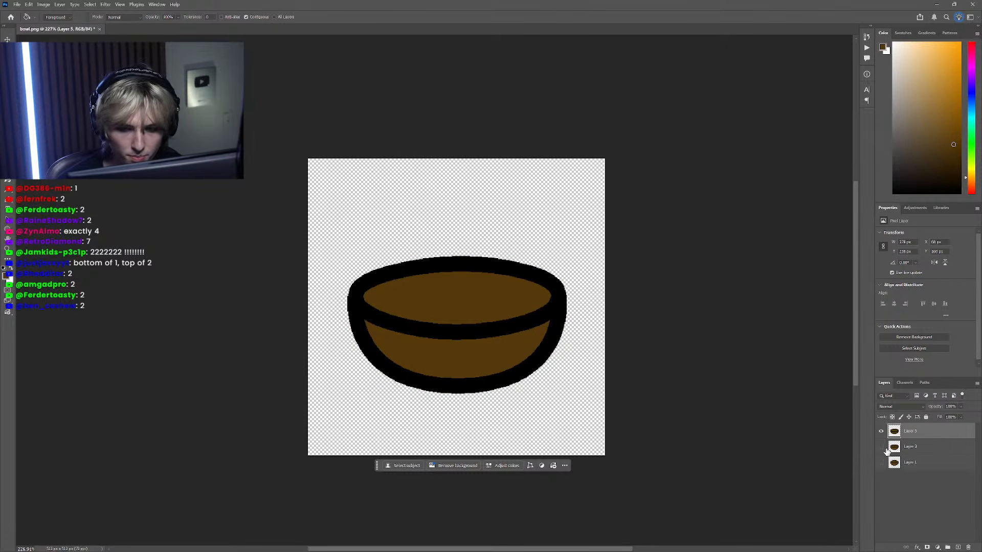
Step: Compare the recoloured bowl with the earlier shaded bowl by toggling their layers, and examine the new outline up close
left_click(887, 451)
left_click(881, 432)
left_click(882, 432)
left_click(881, 447)
left_click(881, 447)
scroll(326, 319, "up", 5)
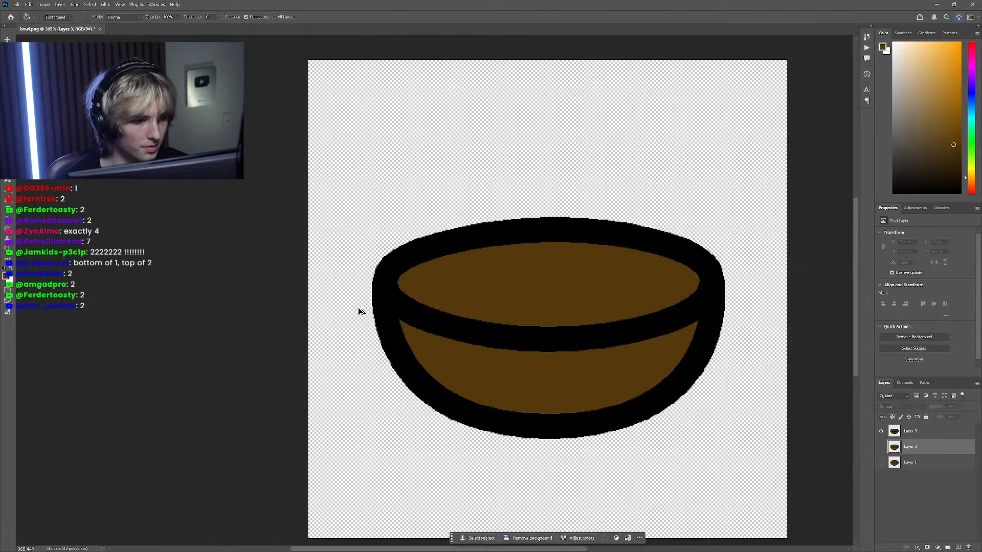
left_click(389, 319, "ctrl")
scroll(393, 321, "up", 13)
left_click(914, 451)
left_click(916, 435)
scroll(473, 363, "right", 2)
scroll(370, 324, "down", 15)
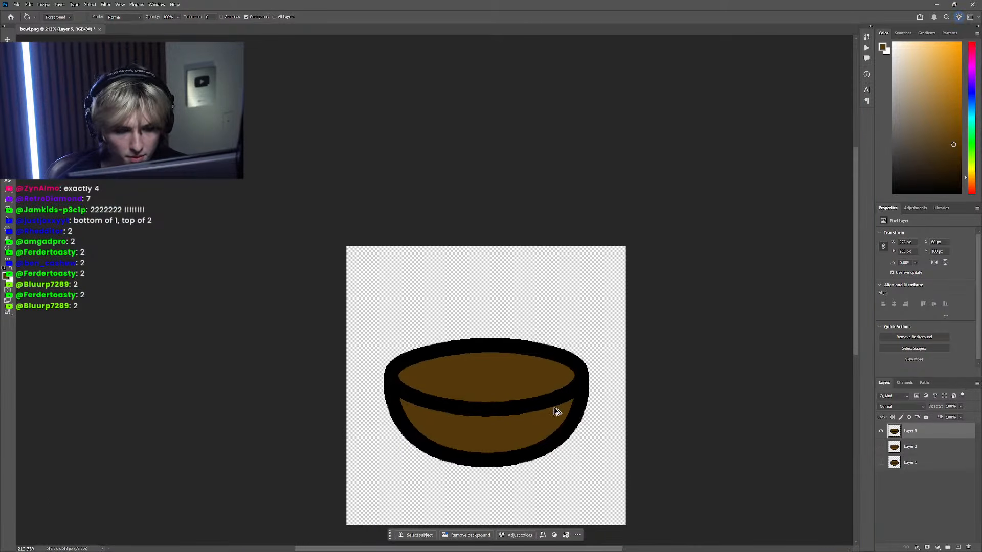
scroll(556, 411, "up", 4)
scroll(563, 421, "down", 4)
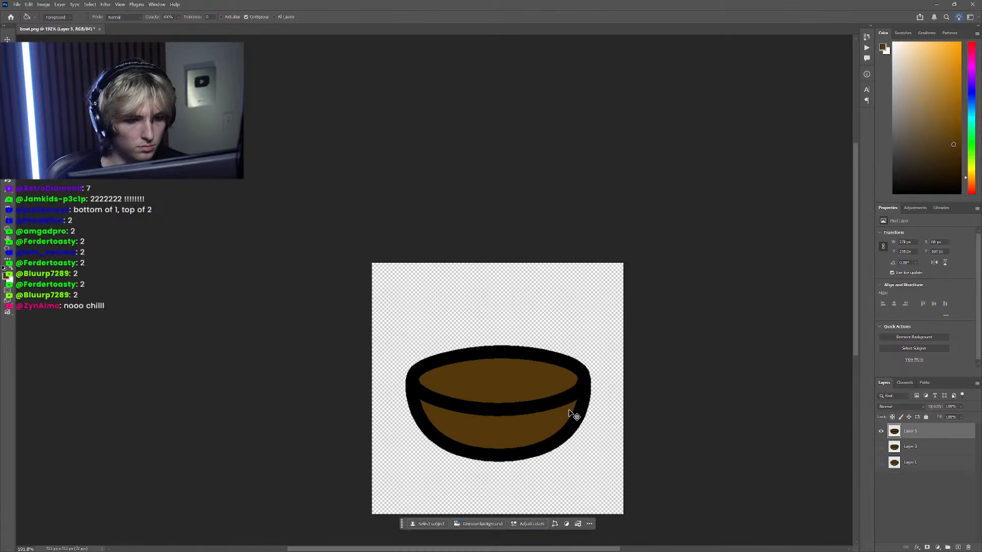
scroll(569, 413, "up", 4)
Step: Show only the earlier shaded bowl and draw a closed Pen path around its dark lower-right shadow, from the upper-right rim to the lower-left edge
left_click(929, 447)
left_click(881, 447)
left_click(882, 432)
scroll(468, 427, "left", 3)
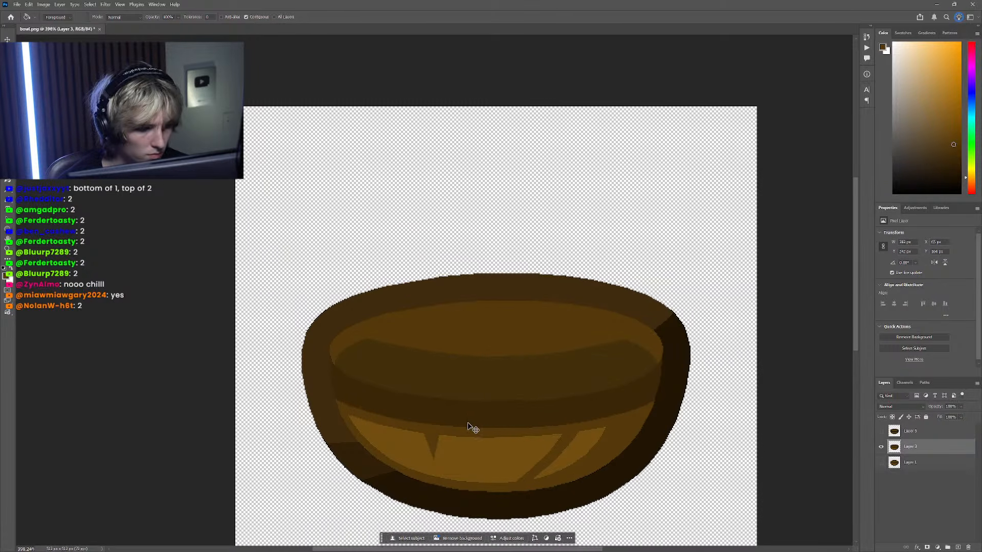
scroll(472, 427, "down", 4)
key("p")
scroll(558, 364, "up", 4)
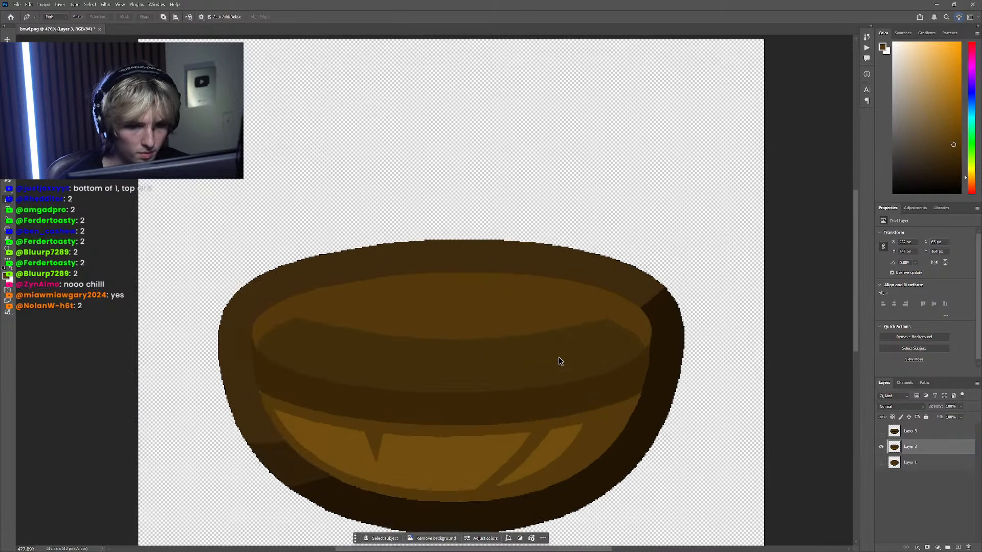
left_click(674, 285)
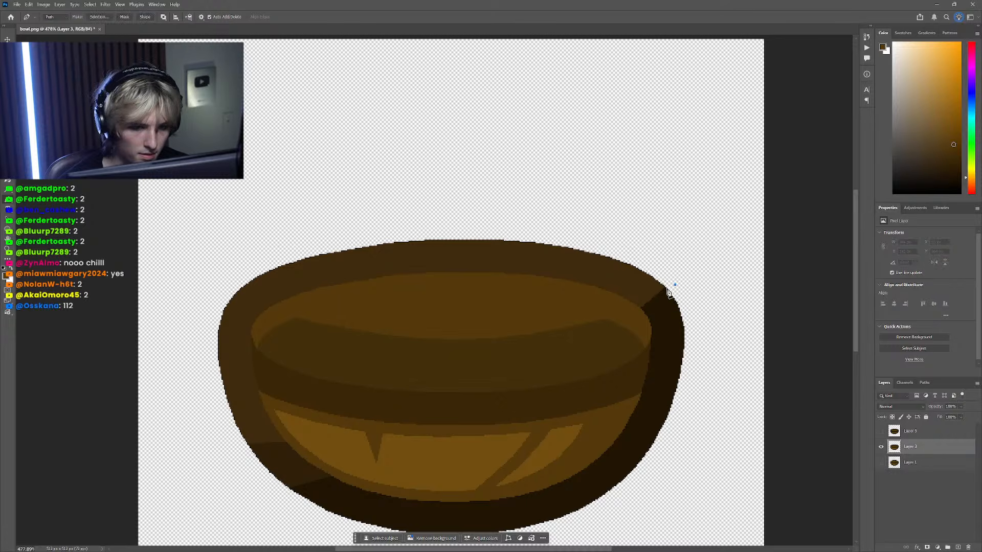
scroll(673, 287, "down", 2)
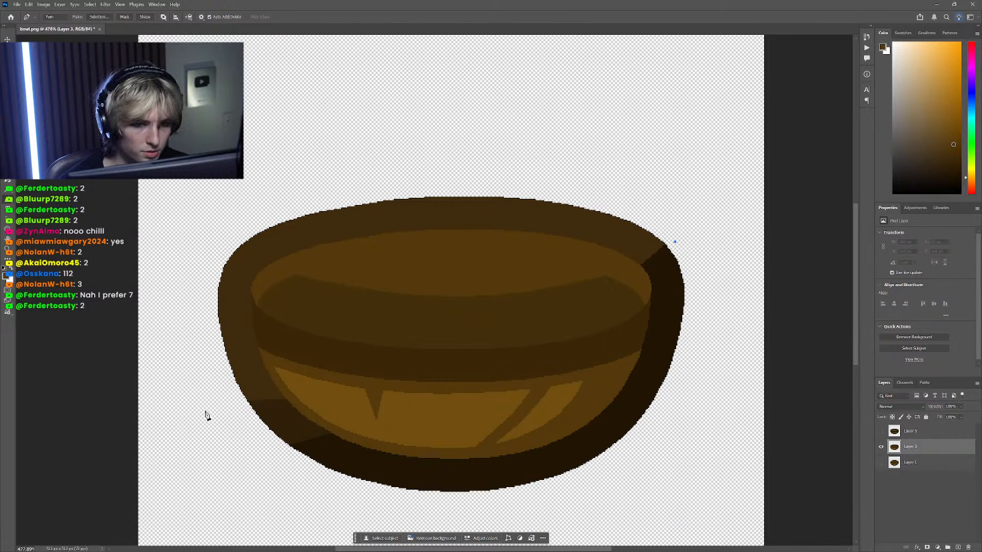
left_click(205, 412)
scroll(260, 458, "down", 4)
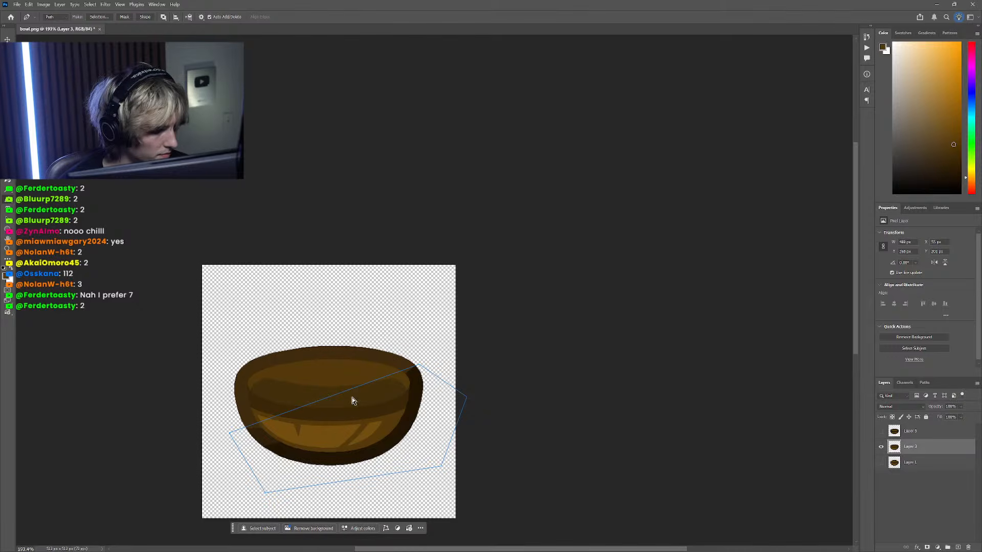
Step: Bend the shadow path's upper edge into a downward curve across the new bowl and check the shading on the original pixel bowl
scroll(383, 430, "left", 3)
scroll(402, 402, "up", 4)
left_click(880, 431)
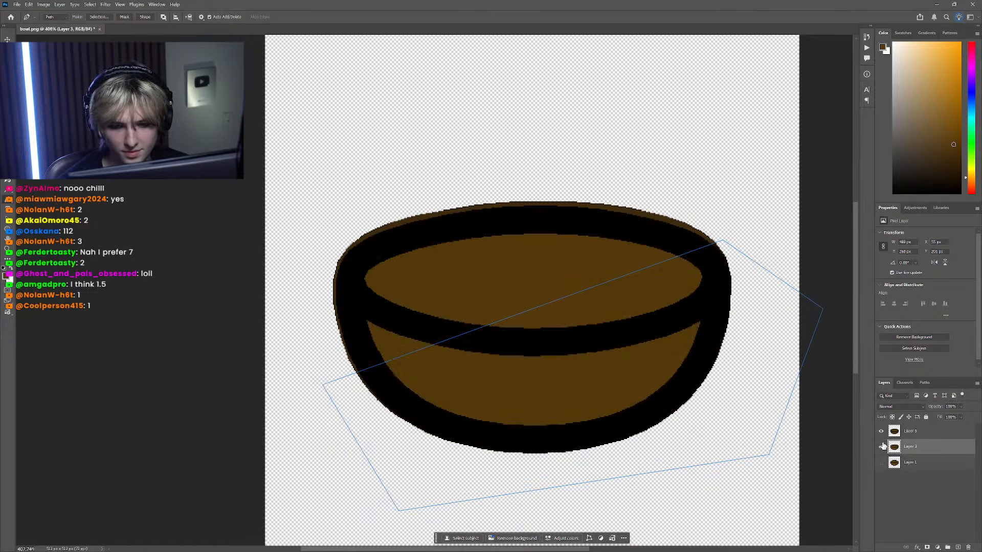
left_click(881, 446)
left_click_drag(544, 307, 558, 348)
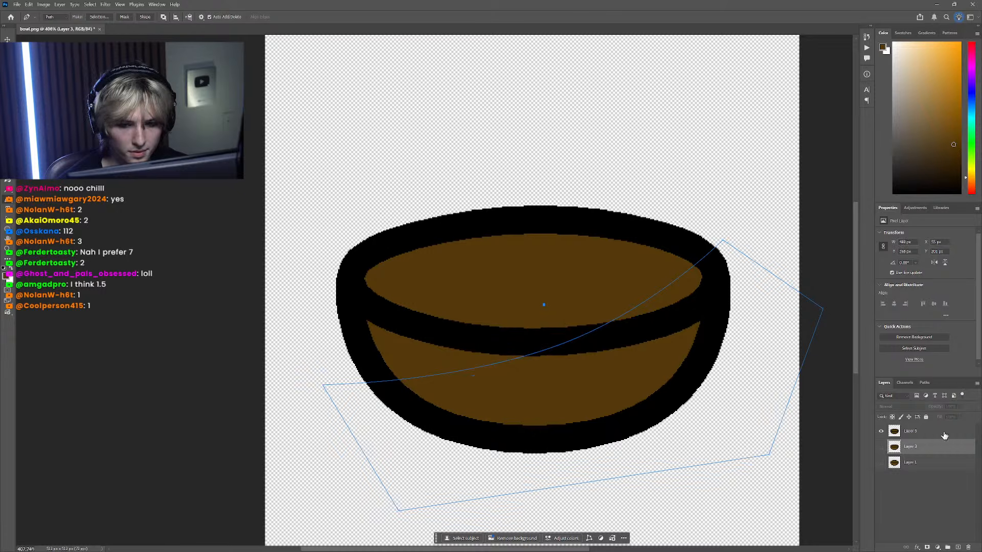
left_click(881, 431)
left_click(881, 462)
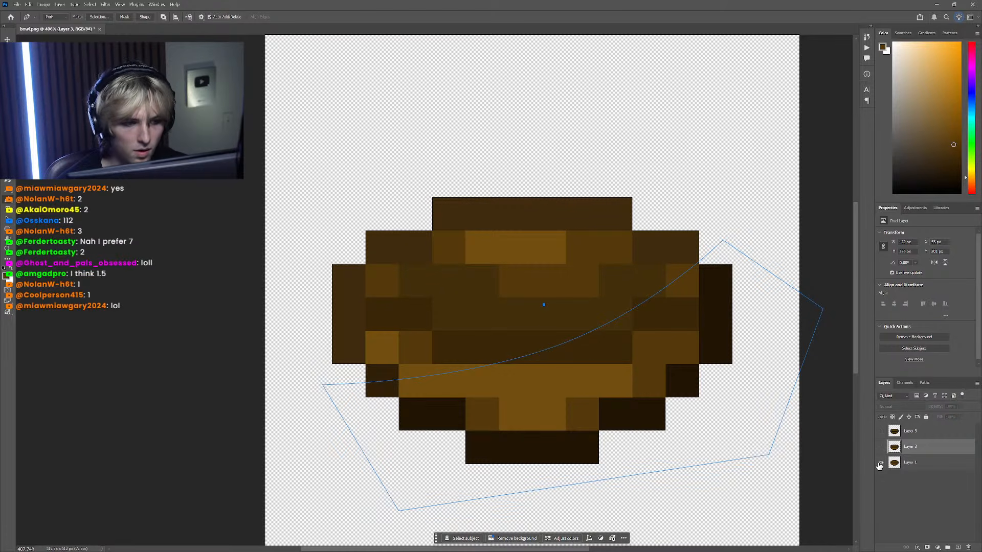
left_click(881, 462)
left_click(881, 446)
left_click(881, 431)
scroll(739, 265, "up", 3)
left_click(704, 232, "ctrl")
left_click_drag(713, 224, 734, 270)
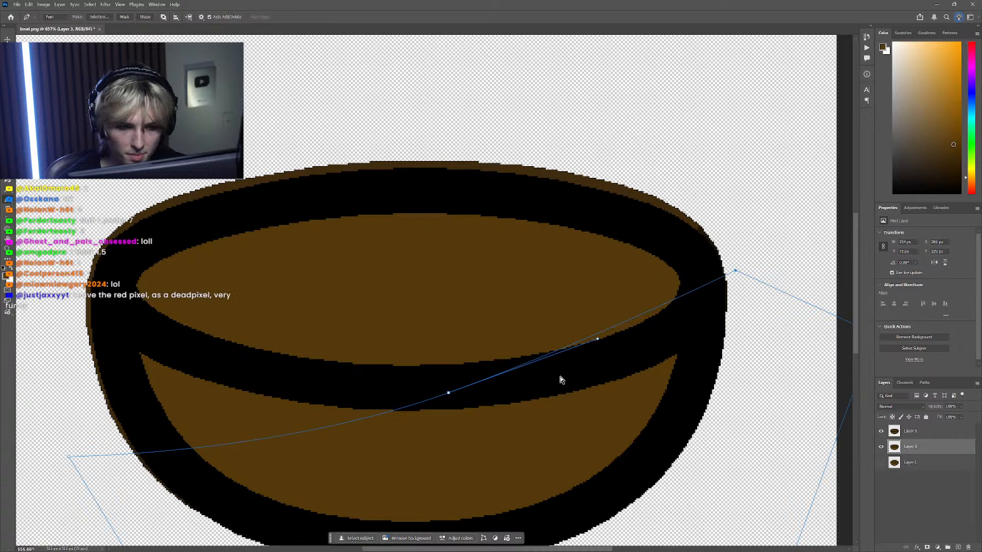
left_click_drag(449, 393, 466, 399)
key("ctrl+z")
key("ctrl+z")
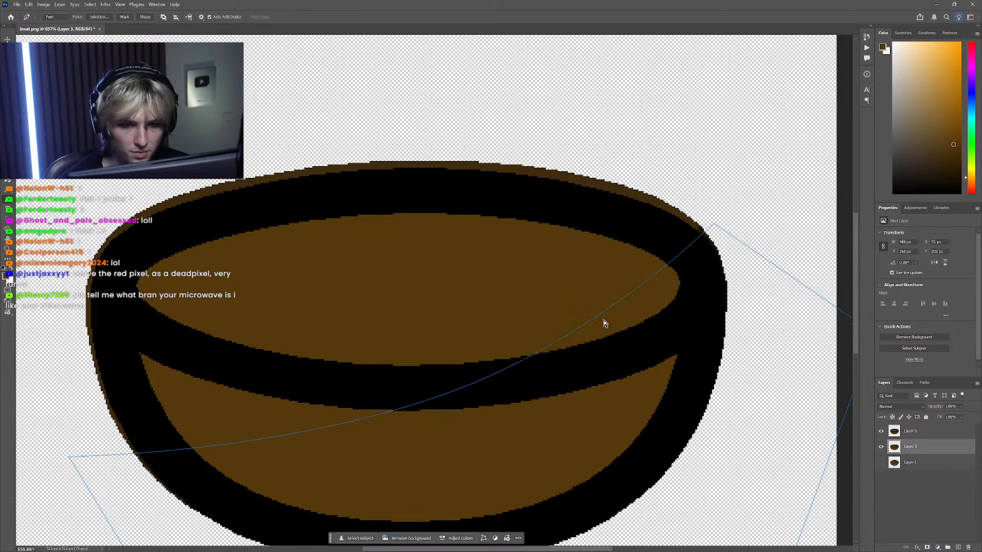
Step: Convert the curved shadow path into a selection
scroll(602, 313, "down", 3)
scroll(513, 357, "left", 1)
right_click(640, 346)
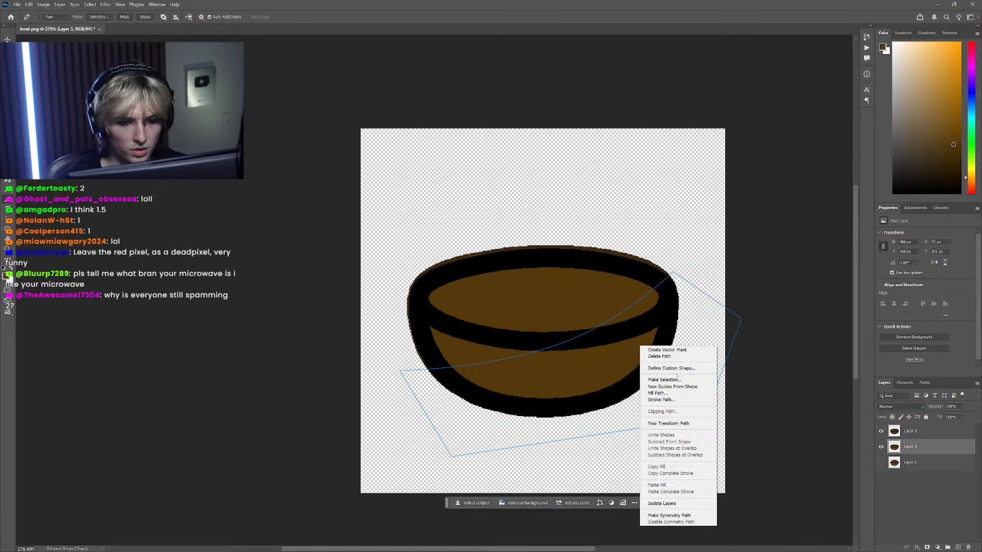
left_click(664, 380)
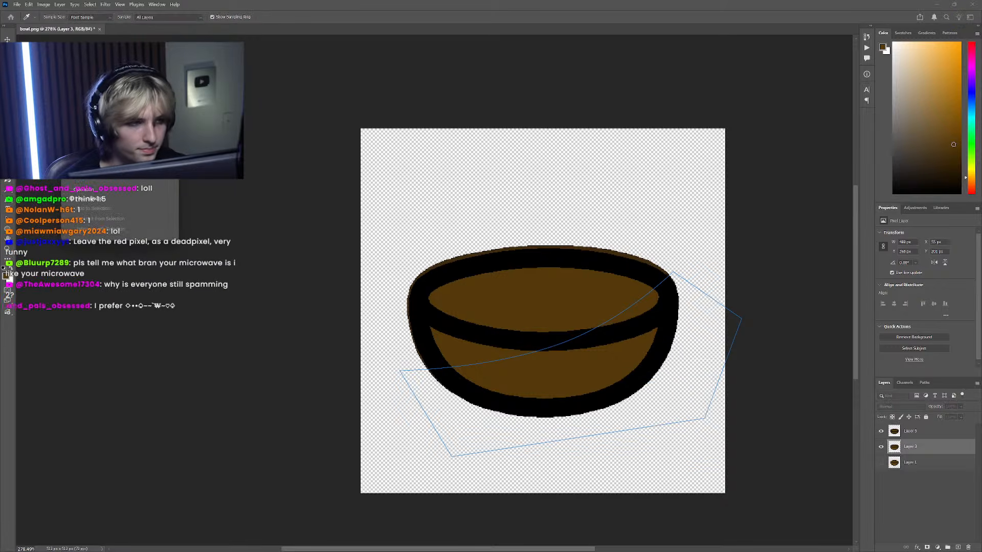
left_click(579, 248)
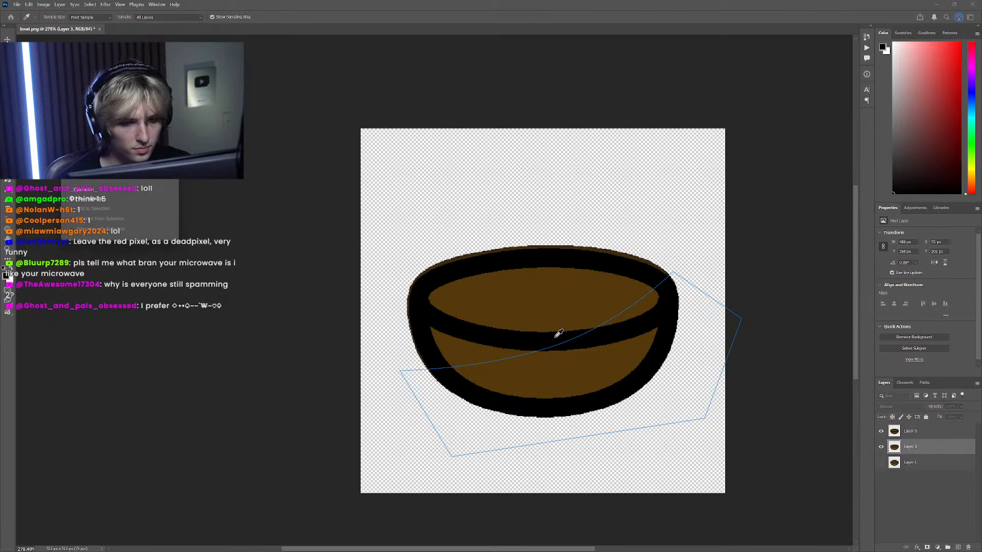
key("Return")
left_click(512, 208)
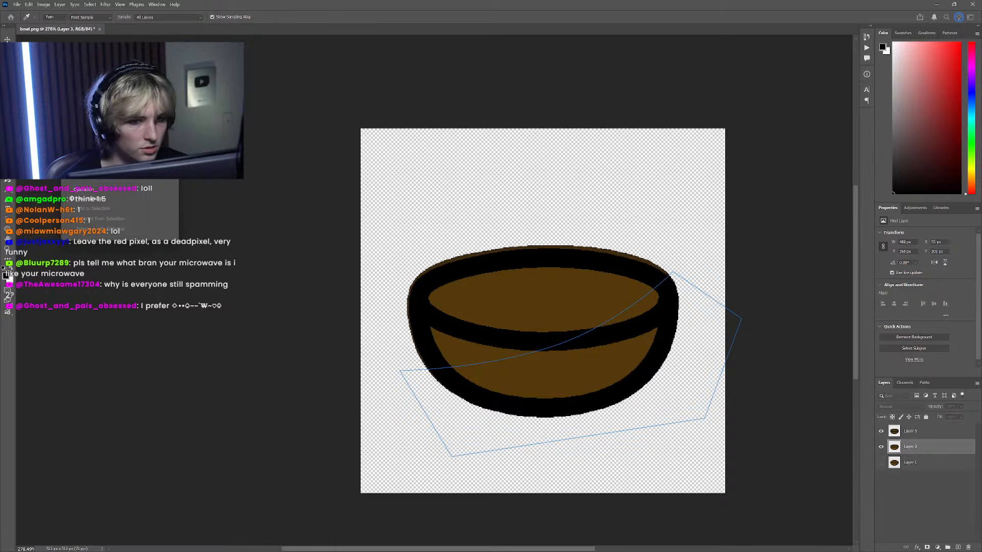
Step: Fill the selected part of the new bowl's black outline with the darkest brown sampled from the earlier bowl, and deselect
scroll(651, 367, "right", 4)
left_click(880, 432)
key("i")
left_click(616, 331)
left_click(881, 432)
left_click(880, 446)
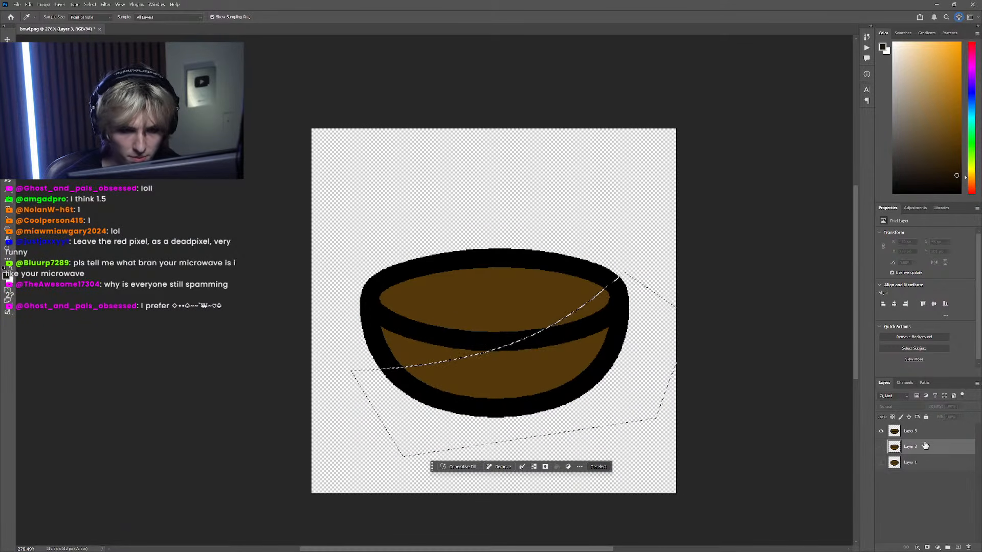
left_click(922, 431)
key("g")
left_click(611, 352)
scroll(340, 277, "up", 2)
key("m")
key("ctrl+d")
Step: Draw a closed Pen path around the front rim band, between the inner ends of the opening and below the band's lower edge
scroll(612, 303, "up", 5)
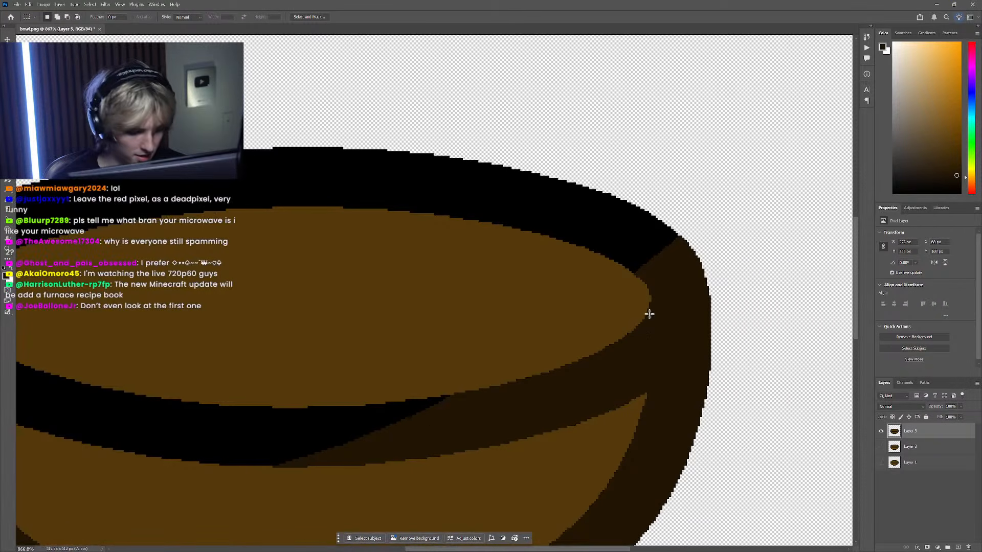
key("p")
scroll(647, 373, "up", 2)
left_click(645, 356)
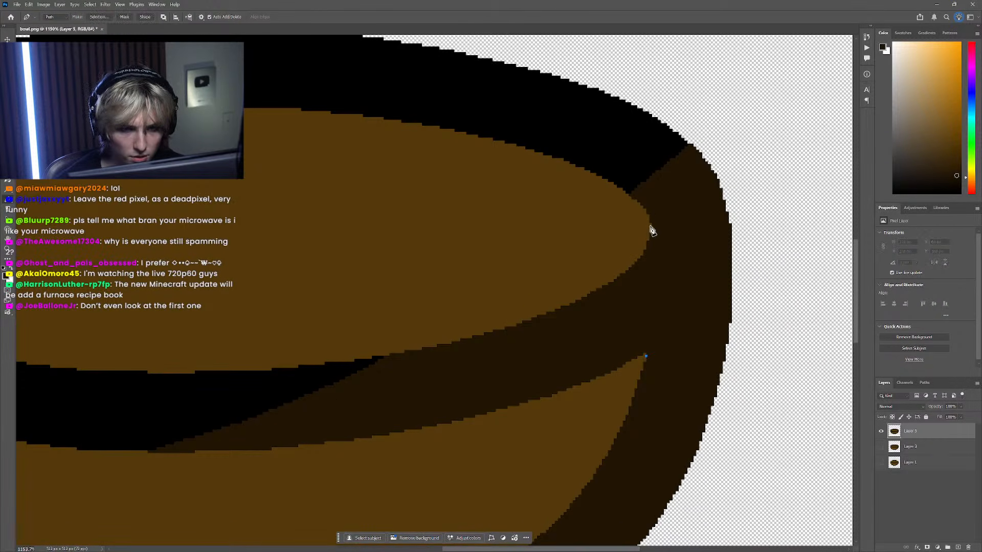
scroll(487, 318, "down", 3)
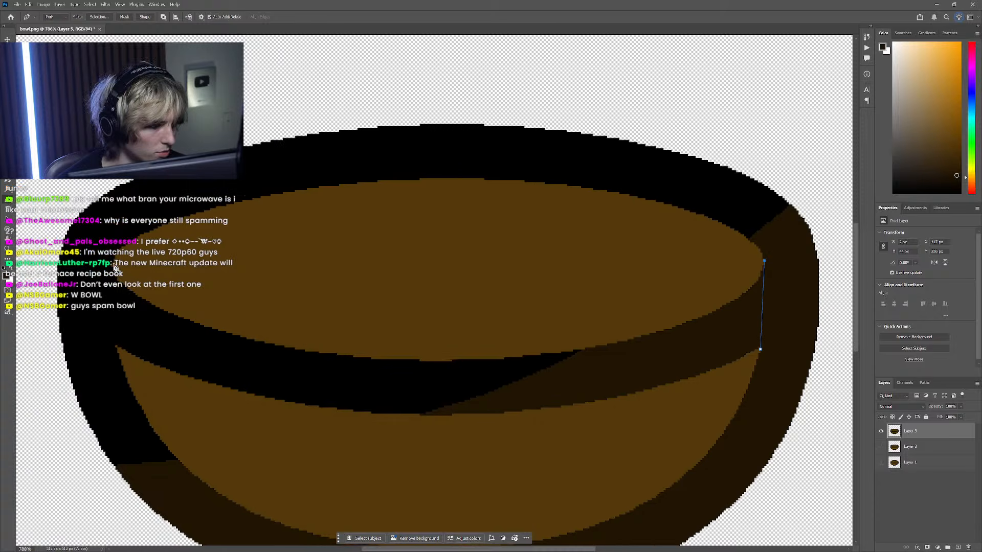
left_click(113, 264)
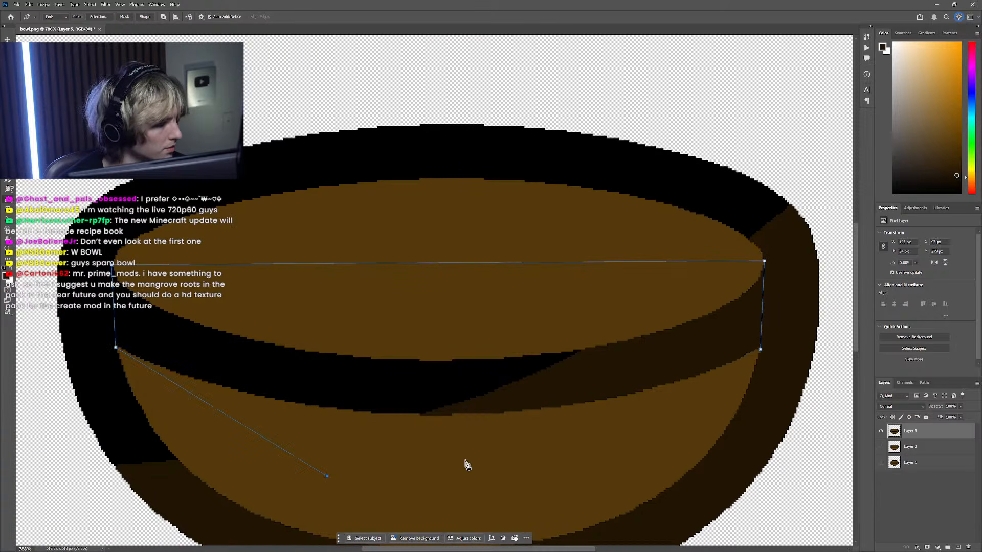
left_click(488, 461)
scroll(485, 423, "right", 3)
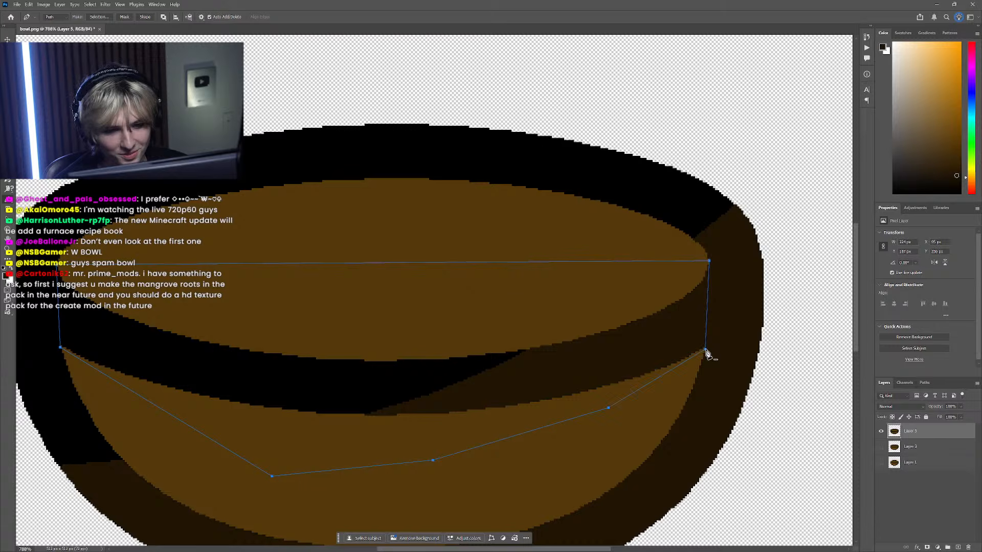
Step: Curve the front rim path's short right and left sides outward so they follow the bowl's rounded shape
left_click(709, 269, "ctrl")
left_click_drag(708, 261, 707, 261)
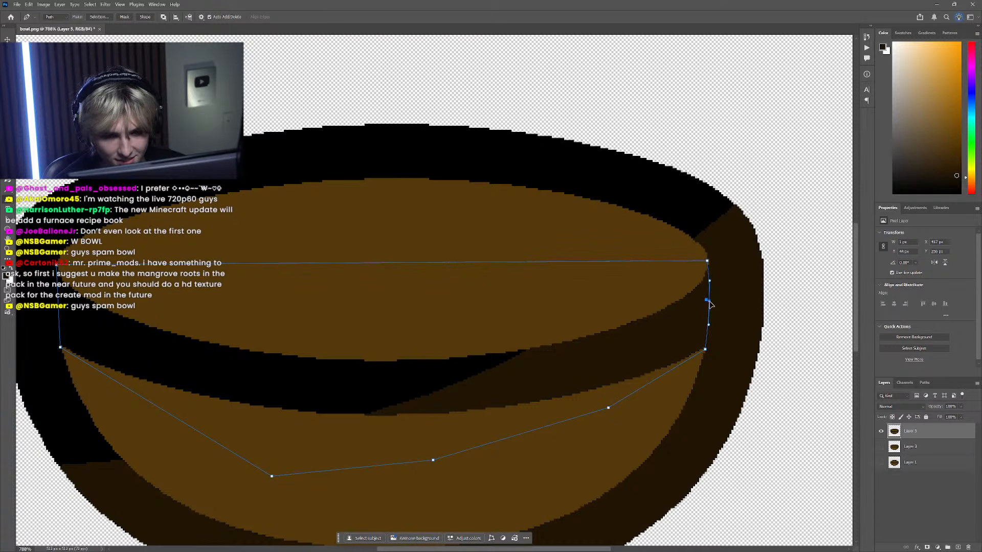
left_click(676, 282, "ctrl")
left_click(708, 262, "ctrl")
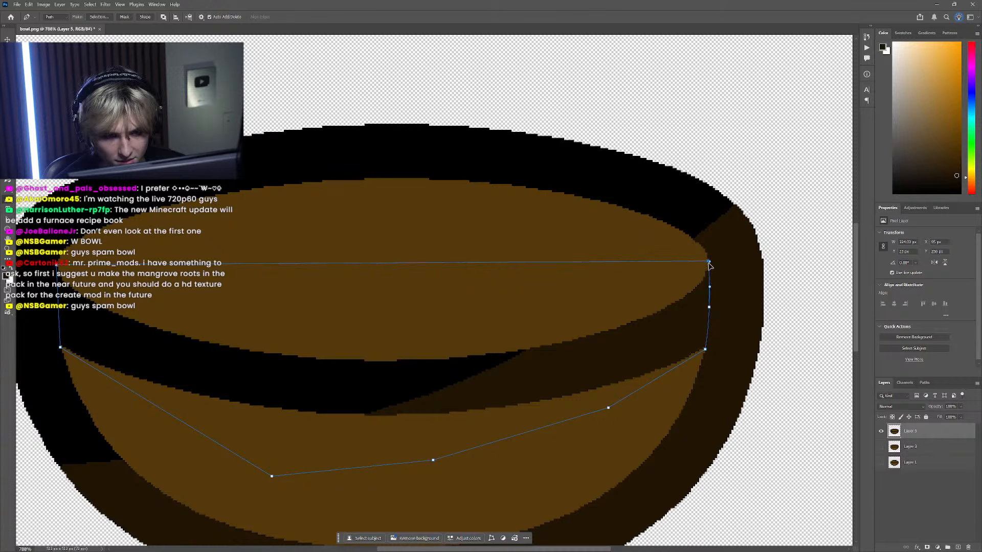
left_click(683, 278, "ctrl")
left_click(708, 262, "ctrl")
left_click(696, 271, "ctrl")
left_click(709, 261, "ctrl")
left_click(709, 261, "ctrl")
scroll(533, 364, "down", 4)
scroll(453, 322, "up", 5)
left_click_drag(483, 305, 476, 306)
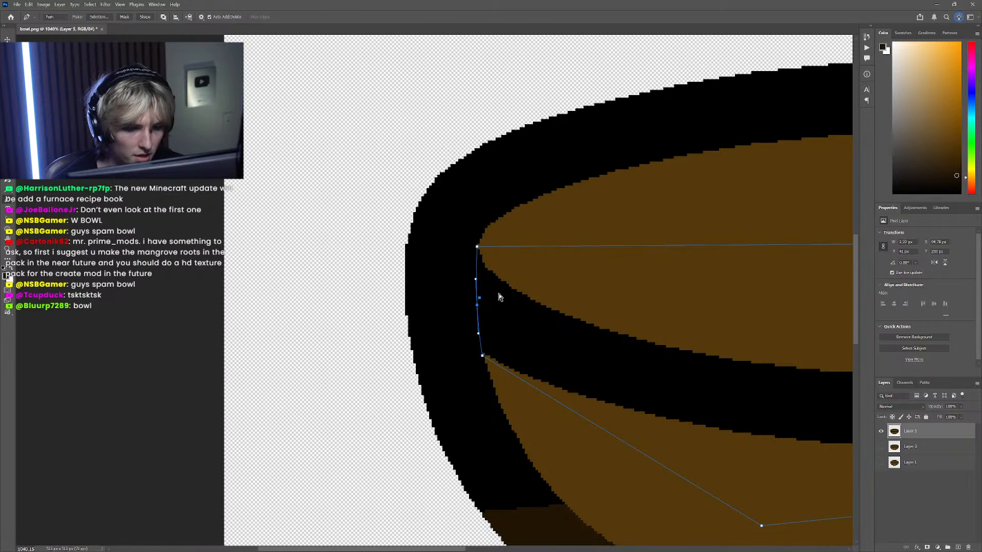
Step: Convert the front rim path into a selection
scroll(559, 351, "down", 5)
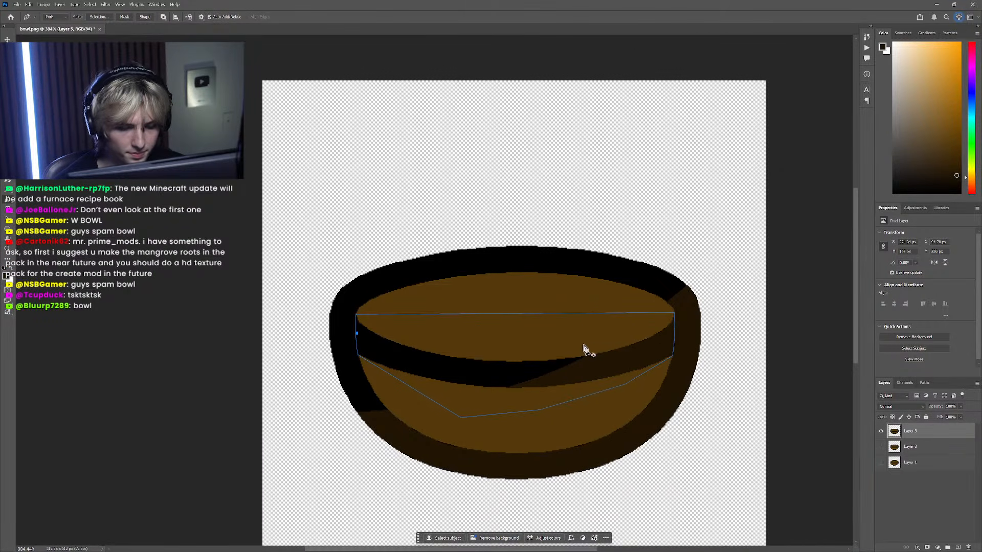
right_click(584, 349)
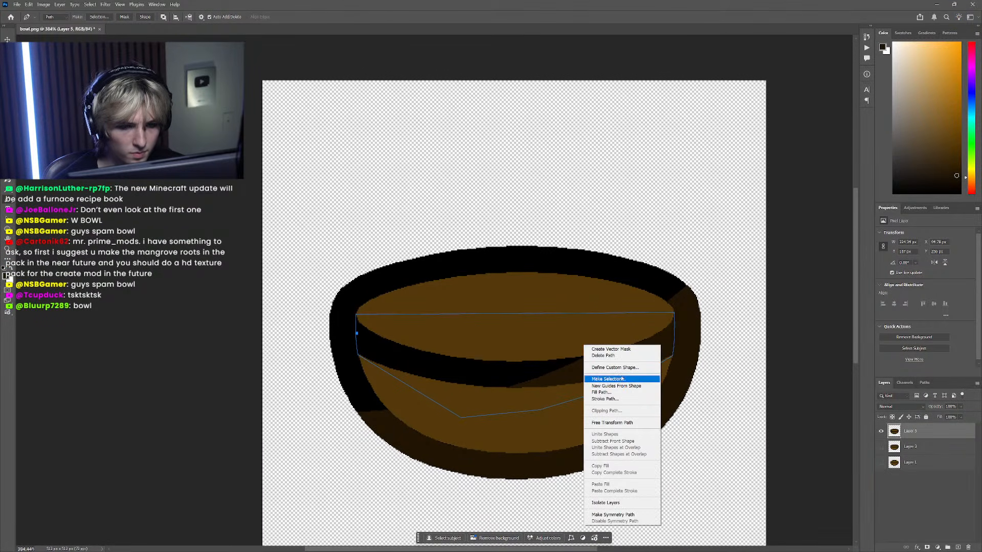
left_click(598, 377)
scroll(499, 311, "down", 1)
Step: Fill the dark brown part of the front rim inside the selection with the sampled black, and deselect
key("g")
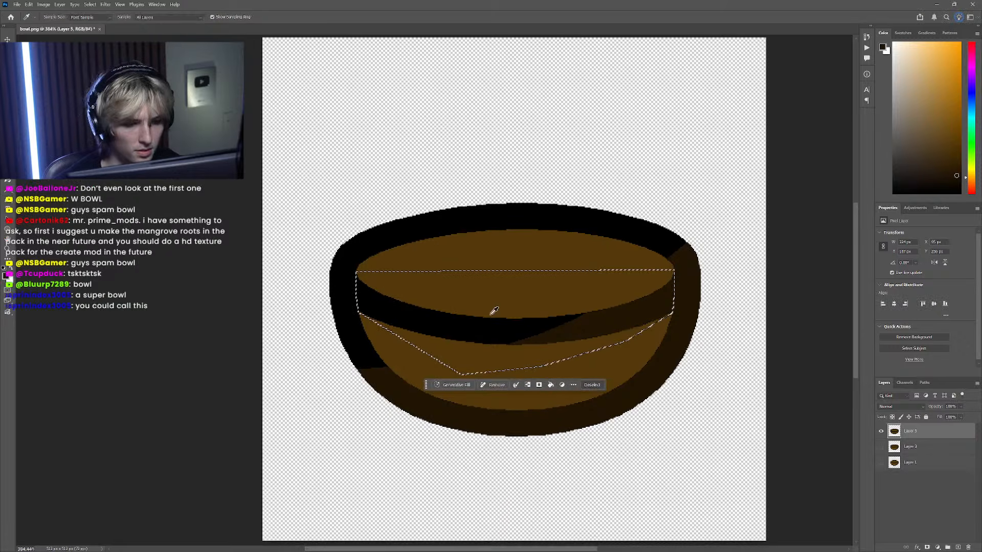
left_click(500, 331, "alt")
left_click(588, 326)
scroll(451, 264, "down", 3)
key("m")
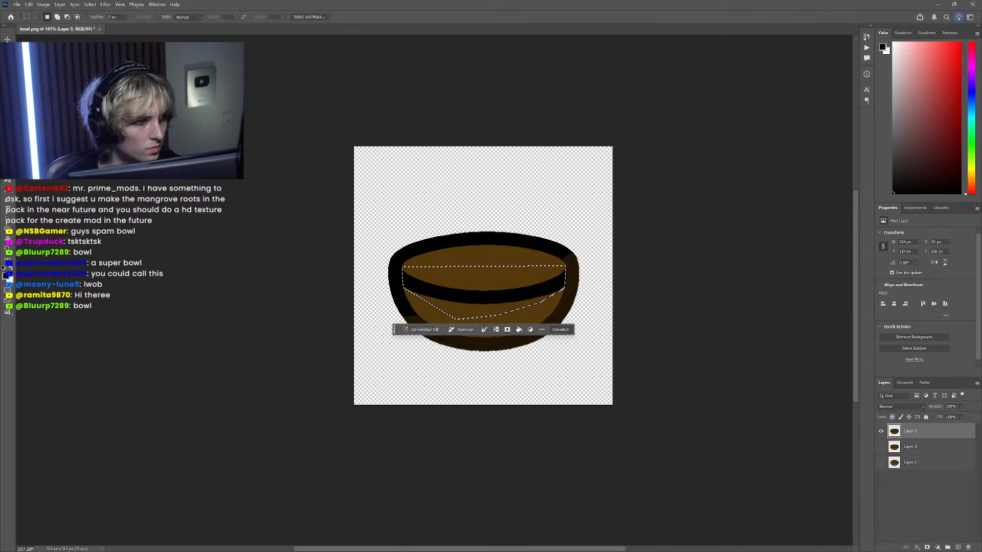
key("ctrl+d")
Step: Sample the front rim band's dark brown from the earlier bowl layer and show only the new bowl layer again
scroll(537, 266, "up", 3)
scroll(544, 301, "down", 3)
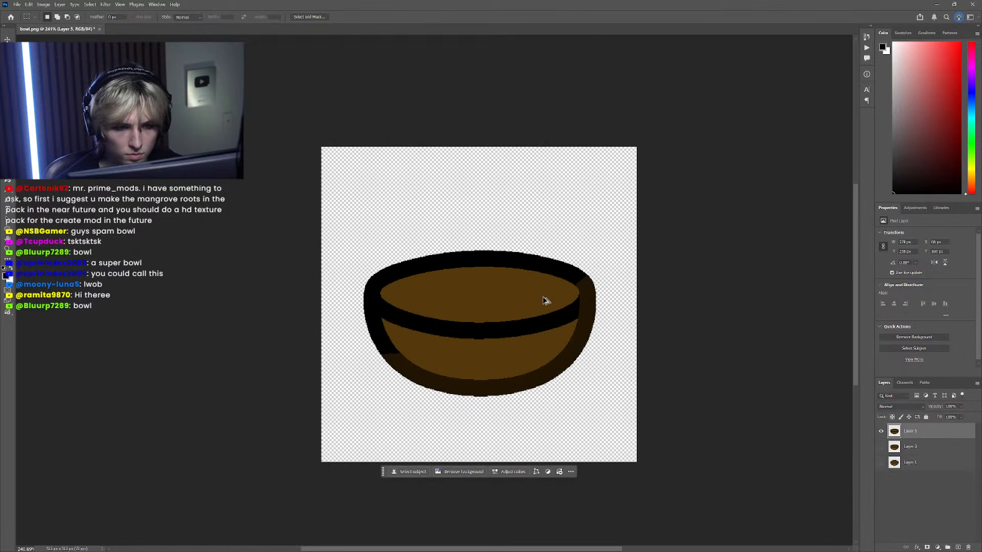
scroll(579, 313, "up", 6)
scroll(584, 313, "down", 5)
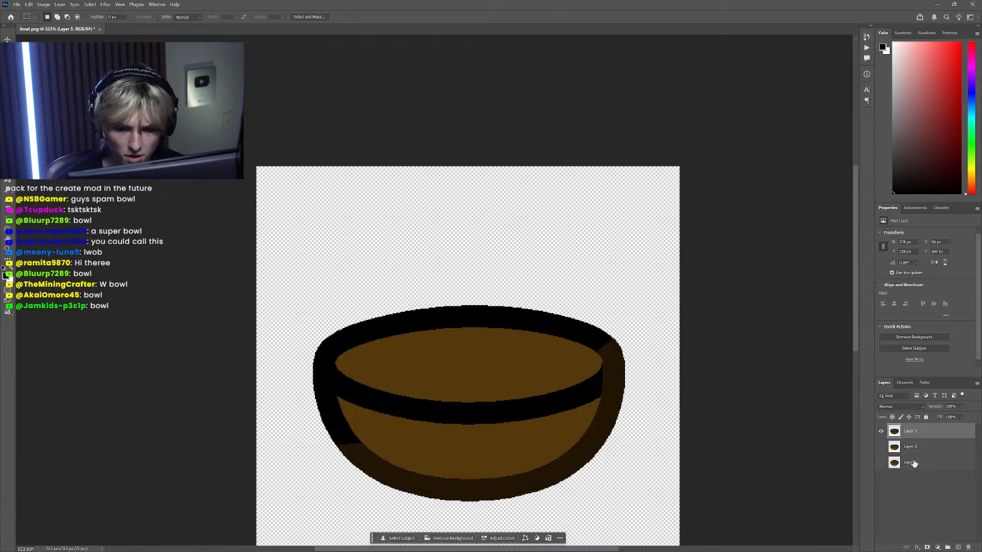
left_click(881, 447)
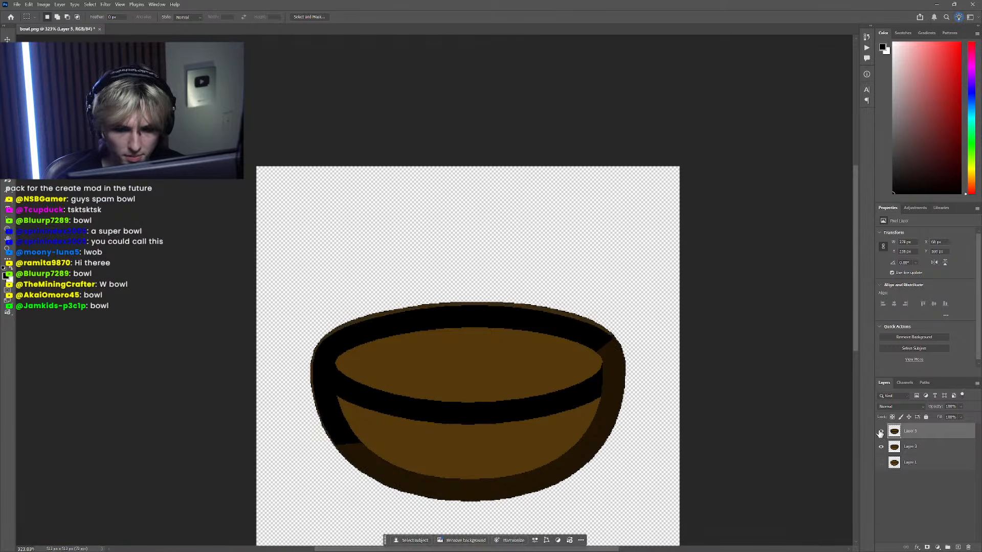
left_click(880, 432)
key("i")
left_click(544, 410)
left_click(880, 432)
left_click(881, 447)
Step: Try to fill the connected black areas of the rim and front band with the sampled dark brown
key("g")
left_click(584, 411)
scroll(385, 346, "down", 3)
scroll(539, 384, "up", 2)
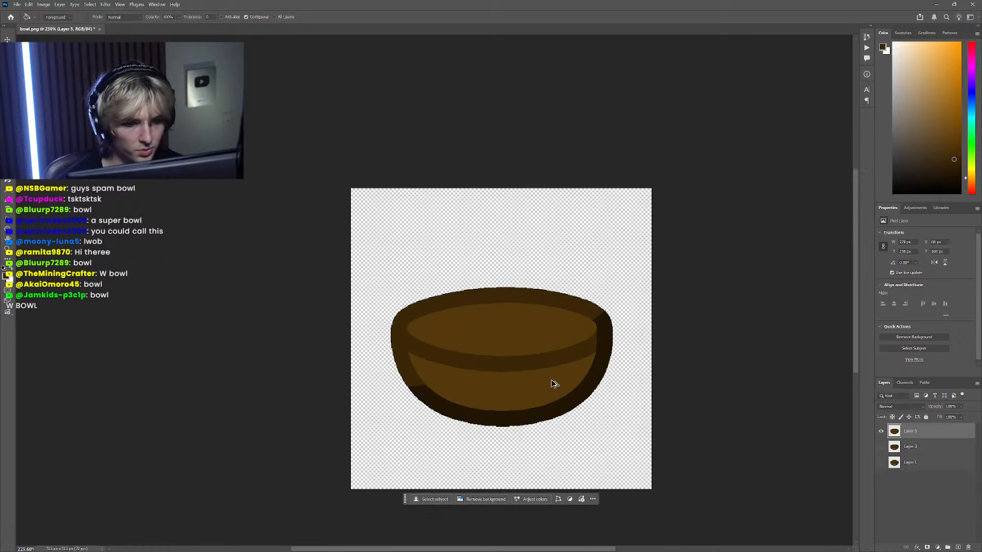
key("ctrl+z")
left_click(458, 356)
Step: Undo the recent changes back to the point where the selection around the front rim band is active
key("ctrl+z")
key("ctrl+z")
key("ctrl+z")
key("ctrl+z")
key("ctrl+z")
key("ctrl+z")
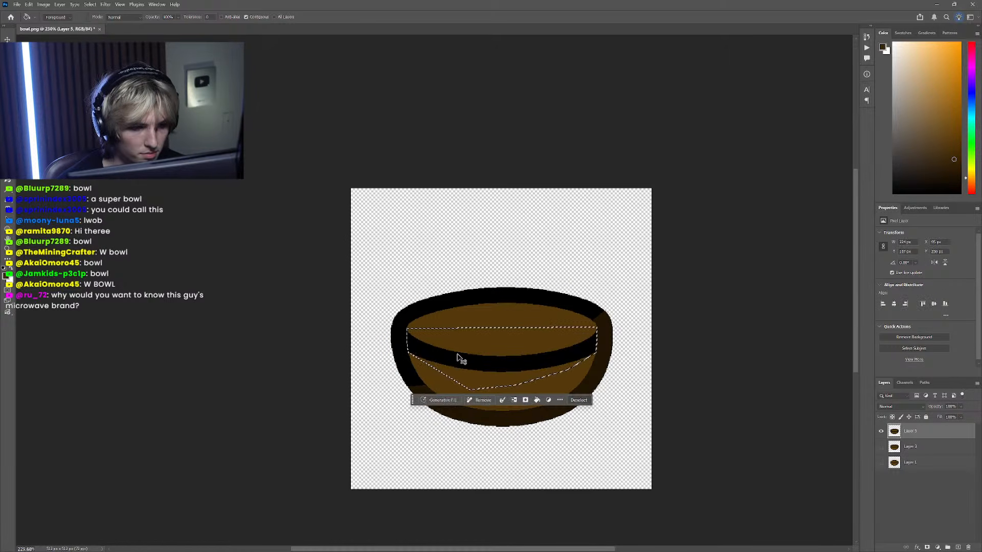
Step: Fill the selected black front rim band with the sampled dark brown and deselect
scroll(472, 357, "left", 1)
scroll(550, 365, "up", 2)
left_click(550, 366)
scroll(418, 320, "down", 4)
left_click(7, 50)
left_click_drag(66, 61, 74, 61)
left_click(484, 208)
Step: Sample the outer rim's brown from the earlier bowl layer and fill the new bowl's black outer rim with it
scroll(478, 278, "left", 1)
scroll(480, 279, "up", 4)
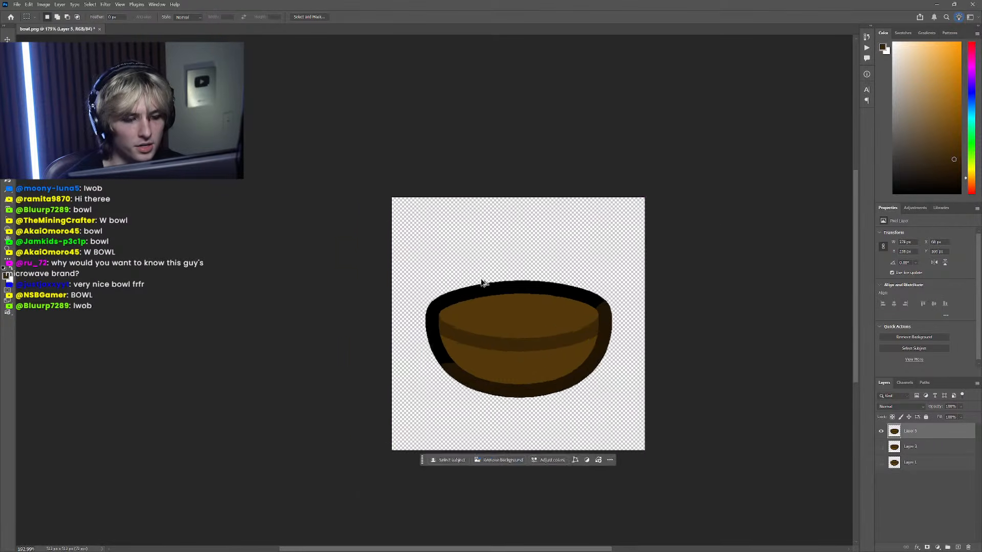
left_click(880, 447)
left_click(881, 432)
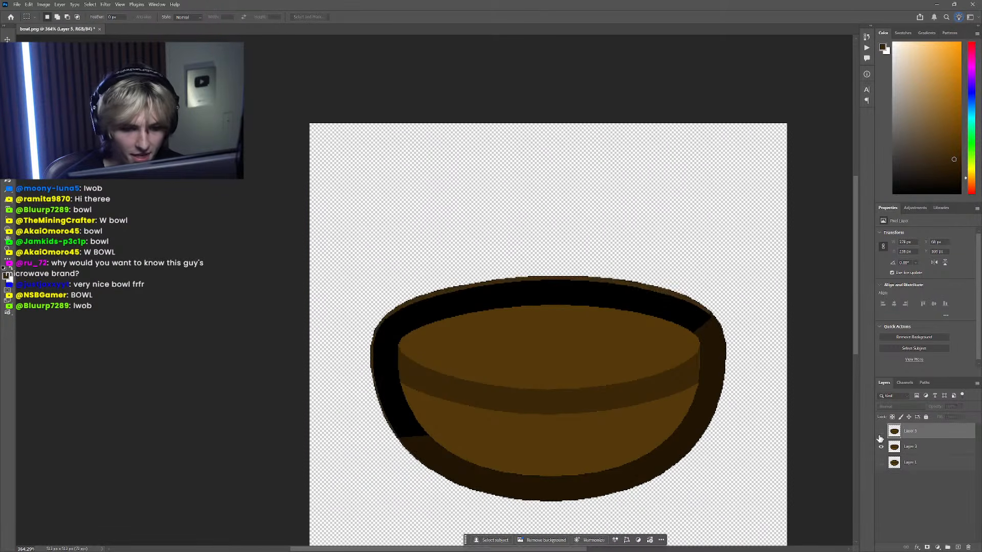
key("i")
left_click(398, 411)
left_click(881, 431)
left_click(881, 447)
key("g")
left_click(503, 302)
scroll(684, 375, "down", 1)
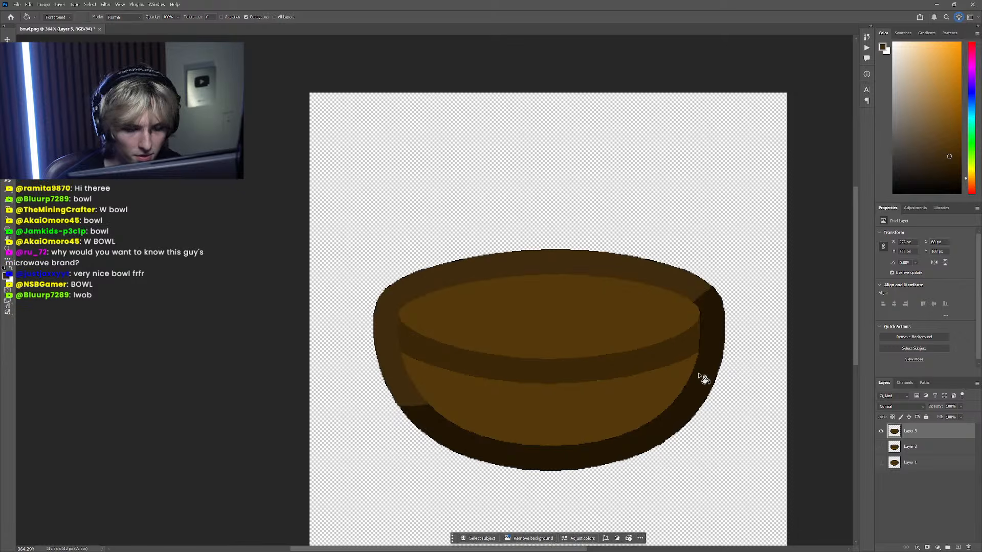
Step: Show the original pixel texture beneath the new bowl layer, with the earlier bowl version hidden, to compare their shading
left_click(881, 447)
scroll(389, 435, "down", 1)
key("p")
left_click(881, 462)
left_click(880, 447)
left_click(881, 432)
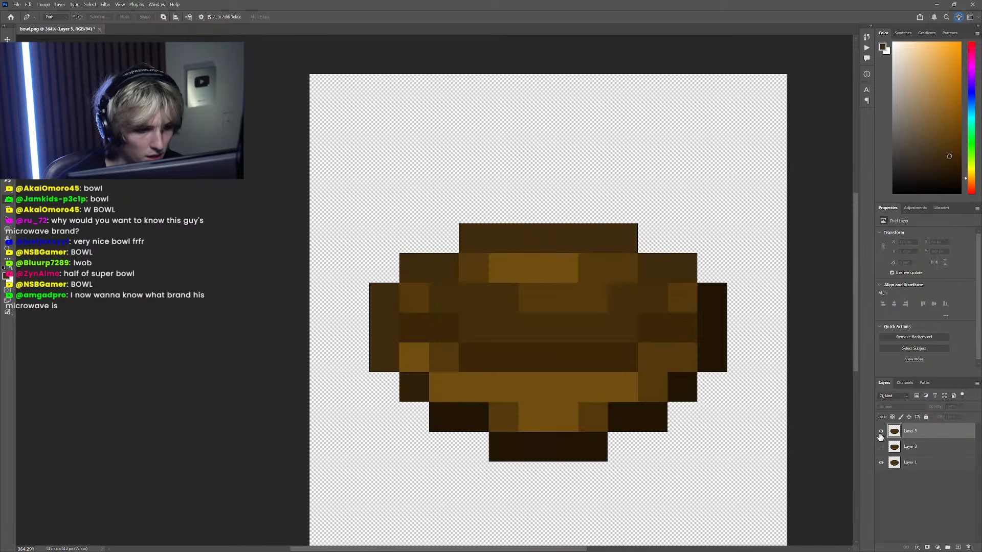
left_click(881, 432)
Step: Try to outline the lower-left rim's transition between brown and dark brown with a slanted four-point Pen path
scroll(377, 416, "up", 3)
left_click(509, 374)
left_click(404, 406)
left_click(394, 379)
left_click(469, 341)
left_click(509, 375)
left_click(394, 379, "ctrl")
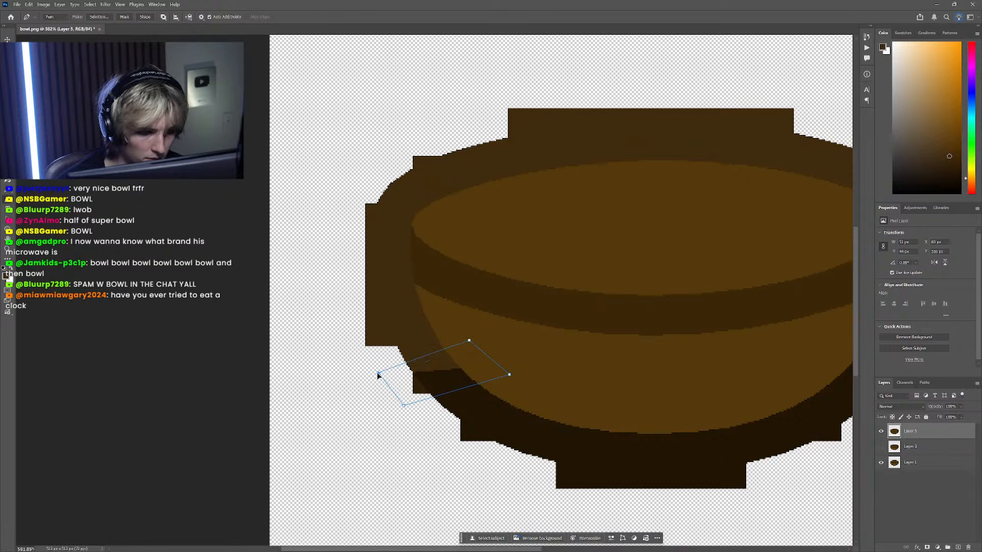
left_click(431, 354)
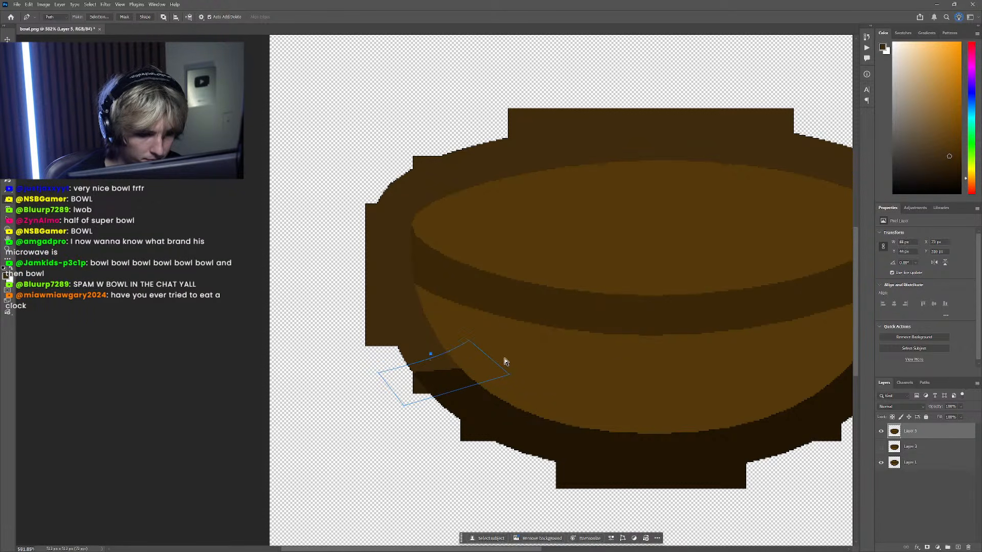
left_click(470, 341, "ctrl")
left_click_drag(341, 425, 558, 310)
key("Delete")
Step: Draw a closed slanted Pen path across the lower-left rim where brown meets dark brown, and convert it into a selection
scroll(508, 375, "down", 5)
scroll(509, 379, "down", 1)
left_click(555, 368)
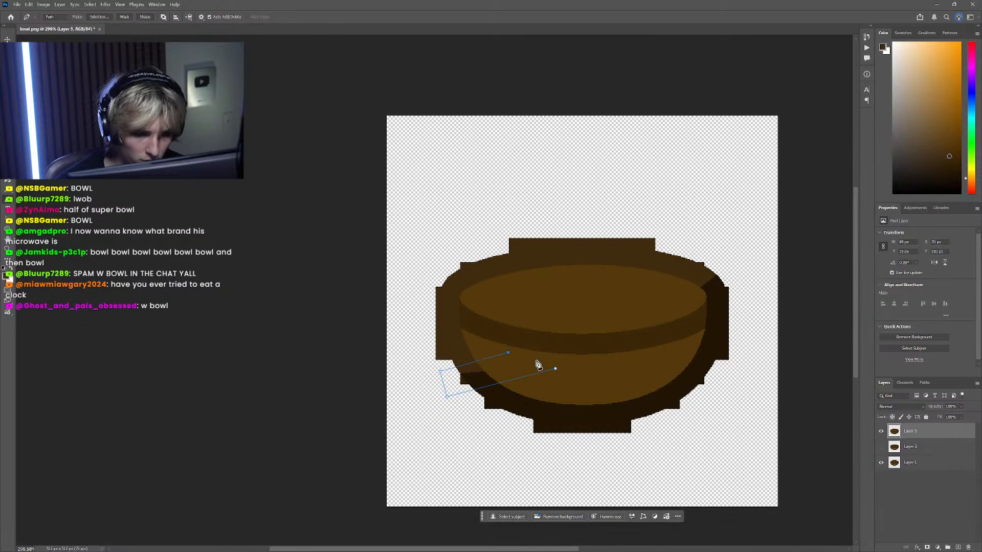
left_click(466, 365, "ctrl")
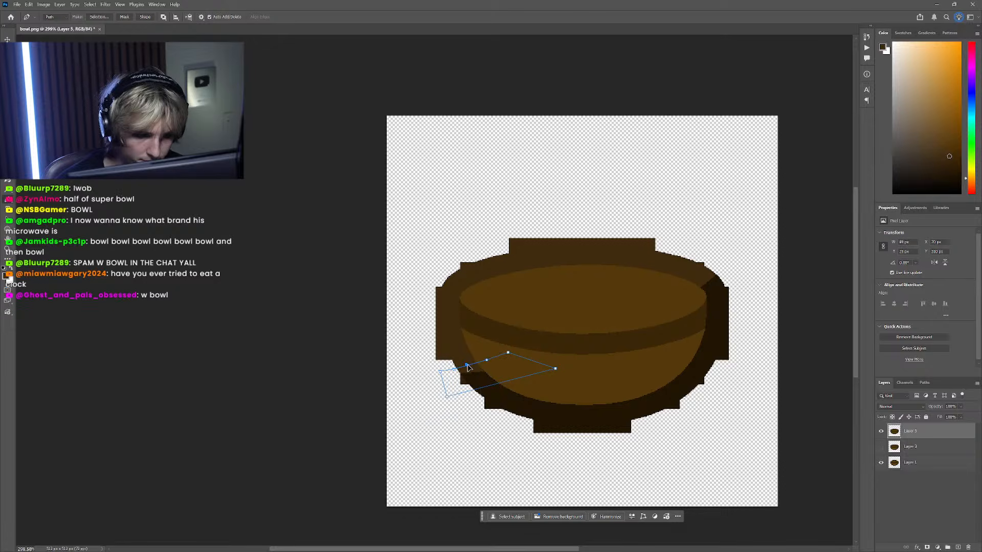
left_click(466, 364)
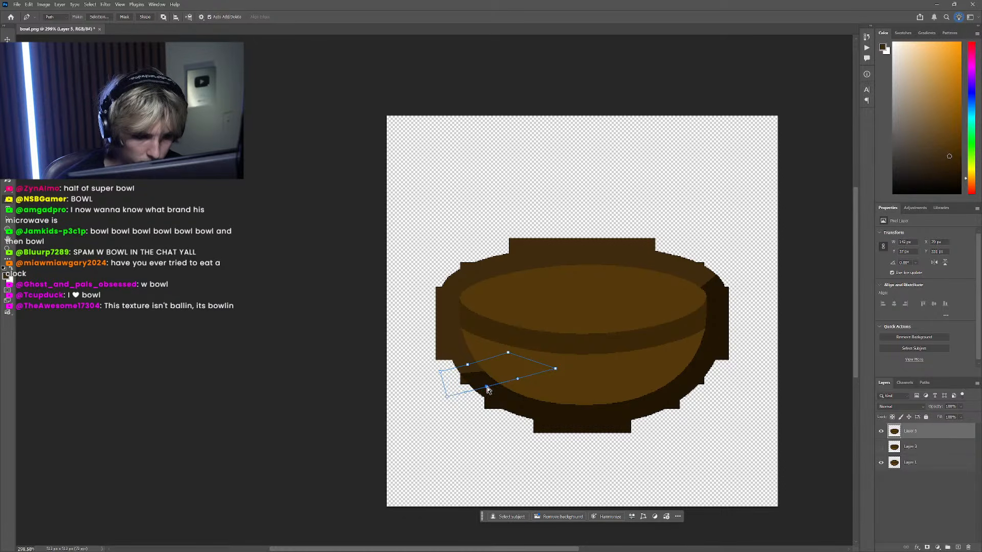
right_click(486, 374)
left_click(526, 402)
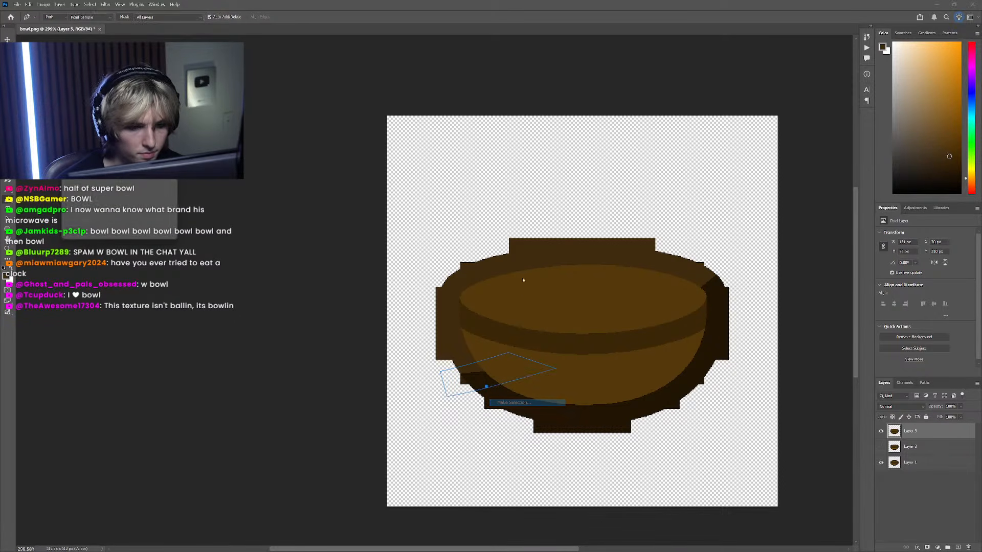
Step: Fill the selected lower-left rim segment with the intermediate dark brown sampled from the original pixel texture, and deselect
scroll(640, 386, "right", 2)
scroll(657, 384, "up", 4)
left_click(881, 431)
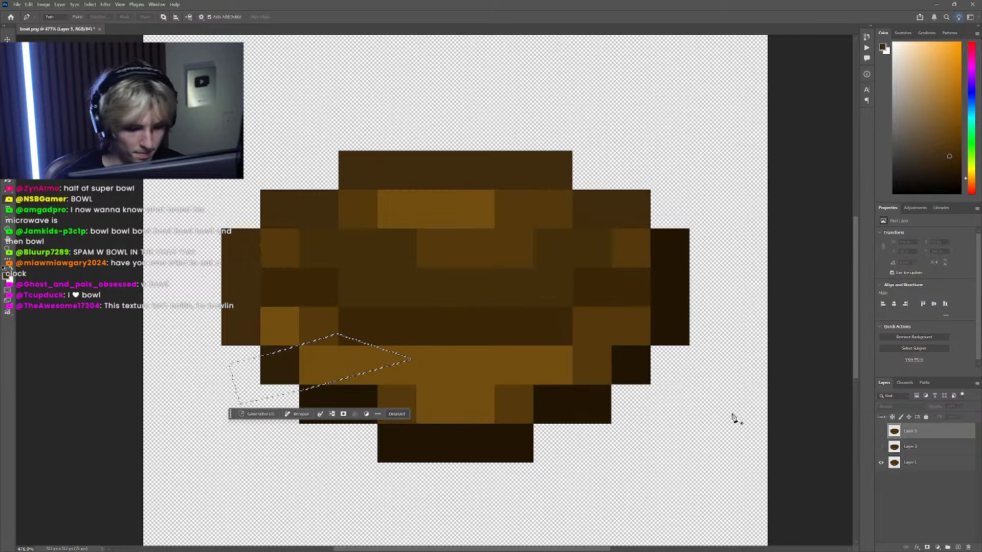
key("i")
left_click(287, 363)
left_click(881, 431)
key("g")
scroll(315, 337, "down", 4)
key("ctrl+d")
Step: Hide the original pixel texture and display only the earlier bowl version as the reference for the front highlight
scroll(434, 259, "down", 5)
left_click(882, 462)
scroll(450, 312, "down", 5)
scroll(469, 271, "up", 4)
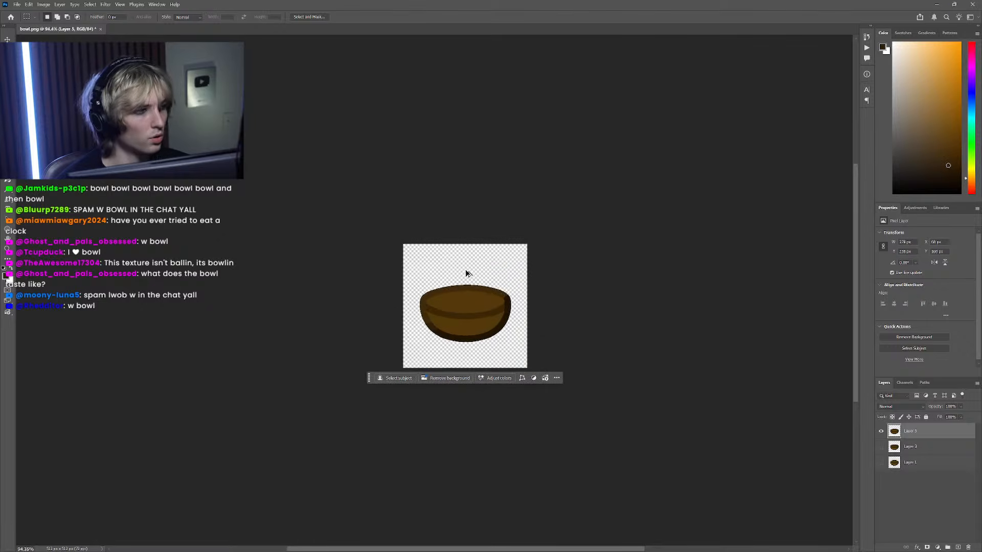
left_click(882, 448)
scroll(466, 335, "up", 8)
scroll(517, 351, "up", 2)
left_click(880, 446)
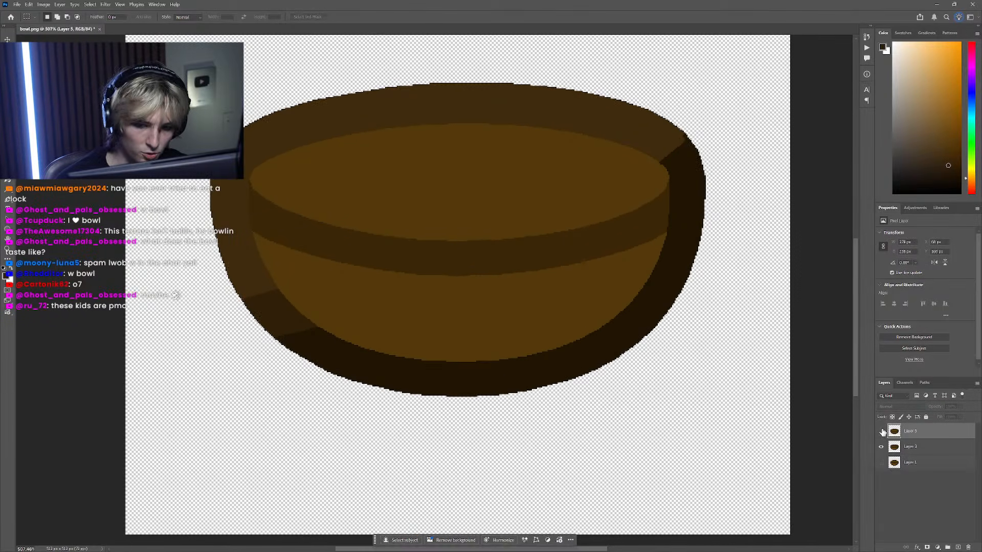
left_click(881, 431)
Step: Draw a closed Pen path around the lighter front highlight, with its upper and lower edges curved downward
key("p")
left_click(271, 264)
left_click(597, 280)
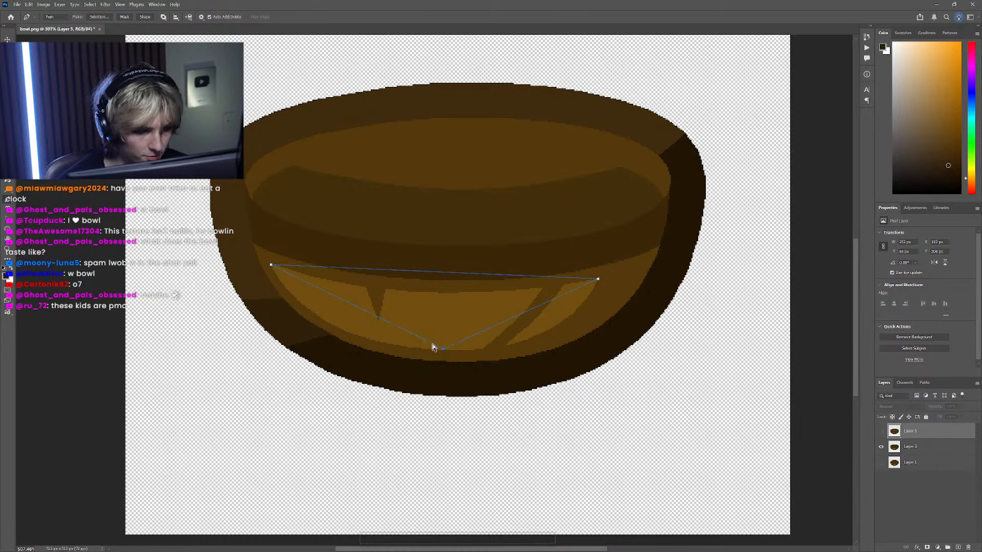
left_click_drag(444, 349, 308, 349)
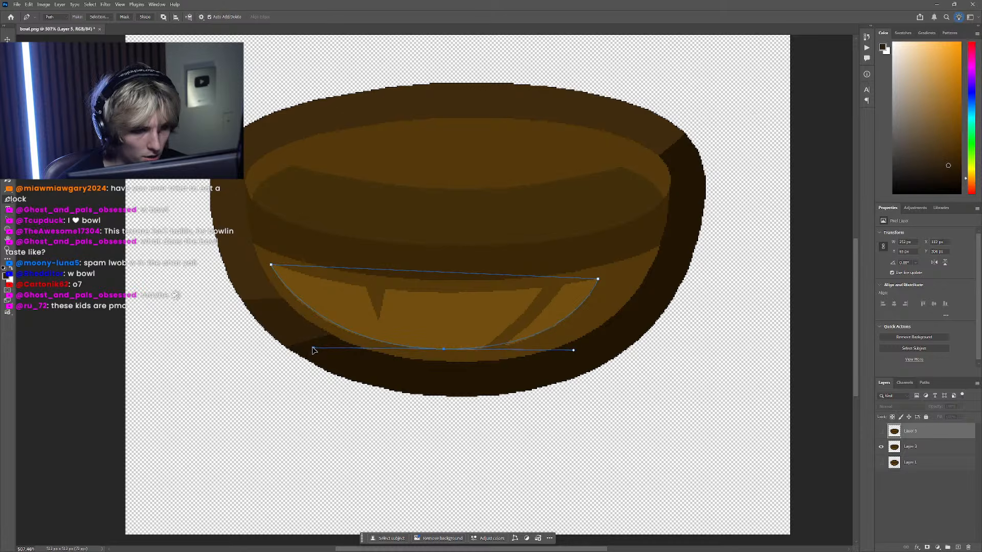
left_click_drag(439, 272, 428, 295)
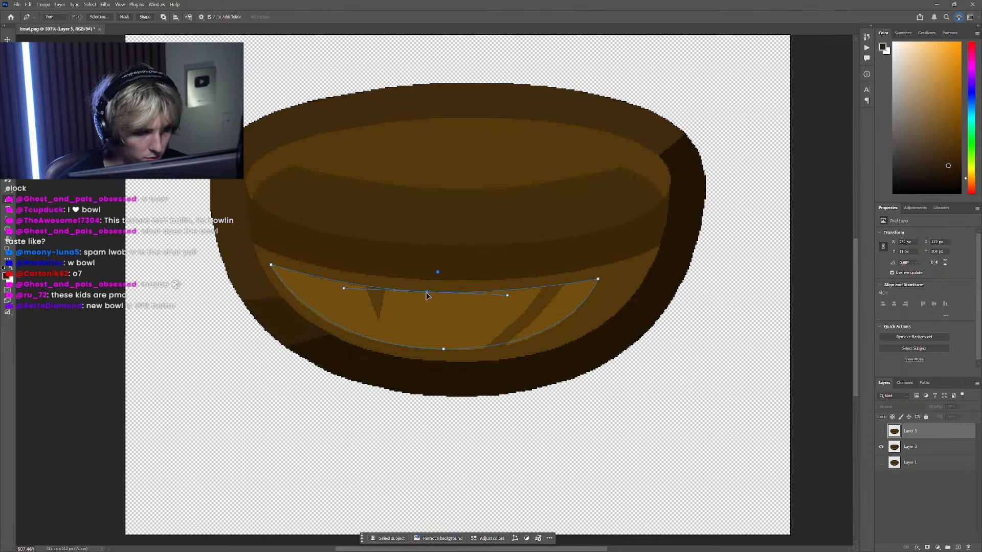
Step: Show only the new bowl layer and adjust the highlight path's anchor points to fit evenly inside its front body
left_click(881, 431, "alt")
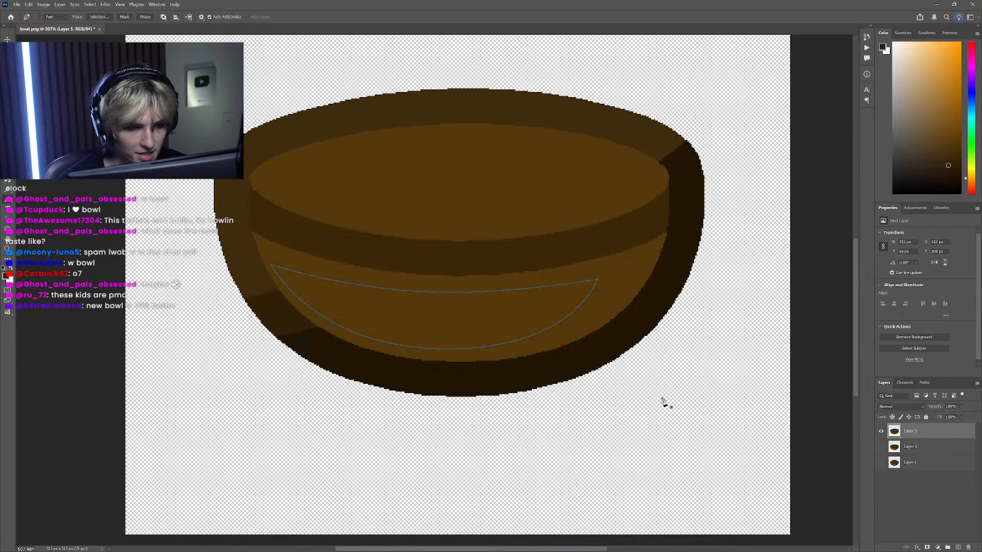
left_click_drag(443, 349, 452, 348)
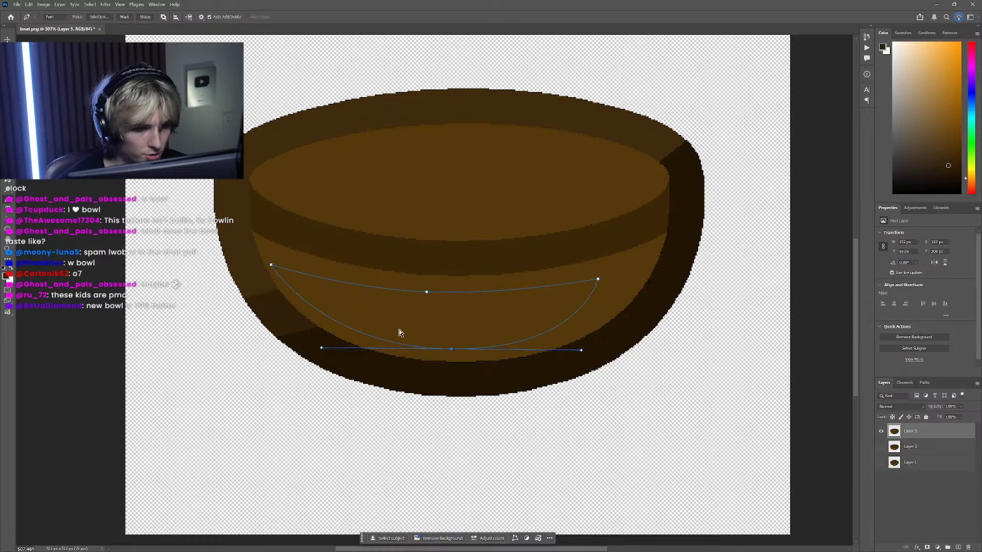
left_click(272, 264, "ctrl")
left_click_drag(283, 265, 283, 266)
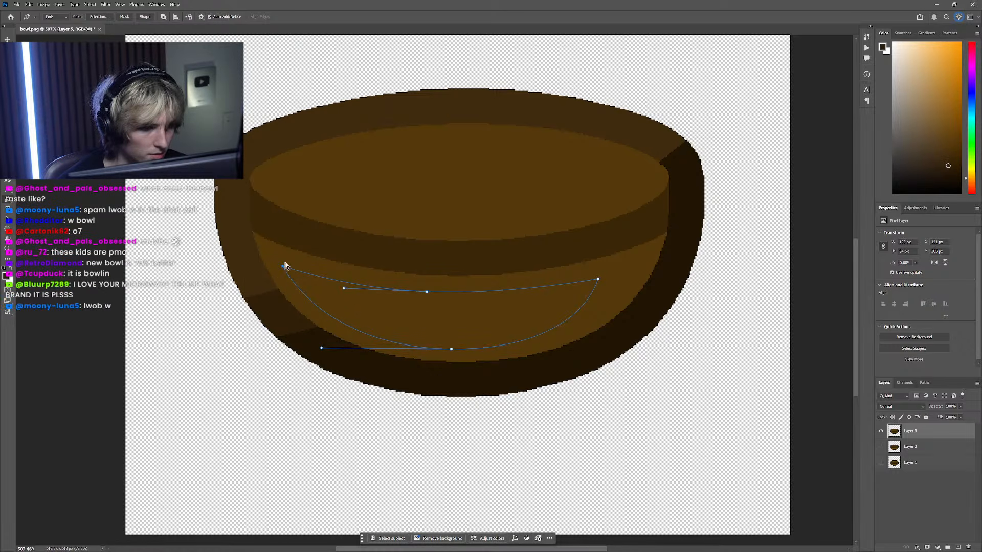
left_click(428, 292, "ctrl")
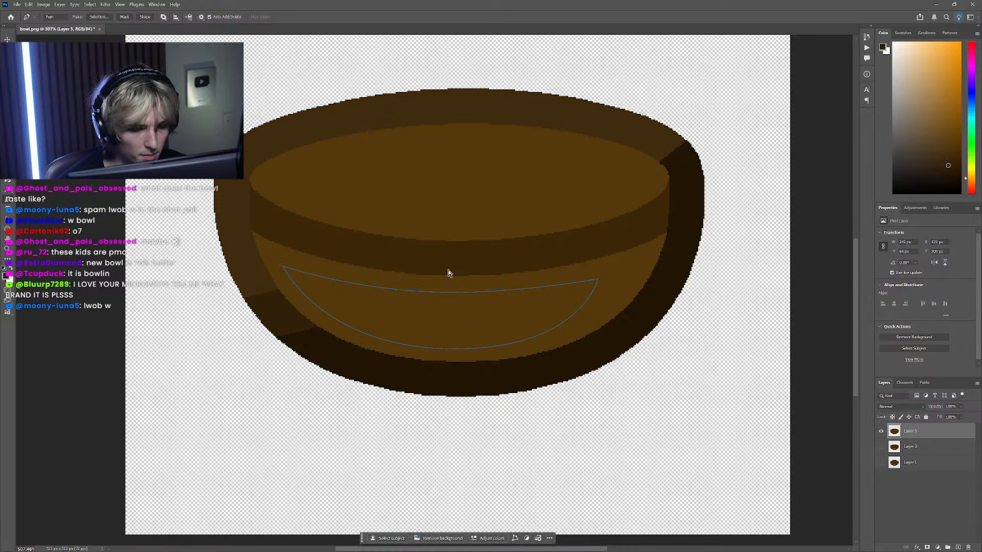
left_click(598, 281, "ctrl")
Step: Convert the front highlight path into a selection
scroll(562, 291, "down", 3)
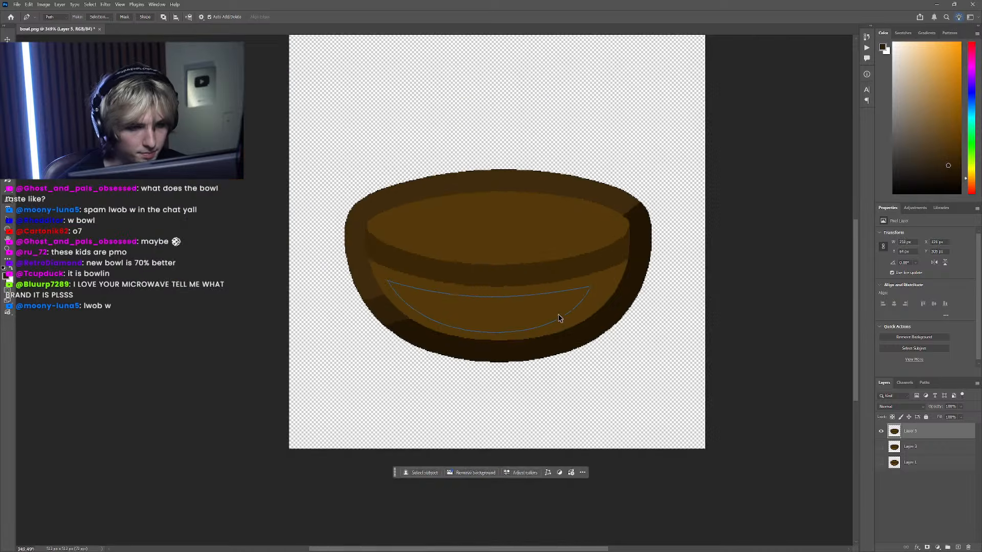
scroll(532, 322, "up", 3)
right_click(516, 323)
left_click(540, 355)
left_click(160, 156)
Step: Fill the selected front highlight with the lighter brown sampled from the earlier bowl layer, and deselect
left_click(881, 448)
left_click(882, 432)
key("i")
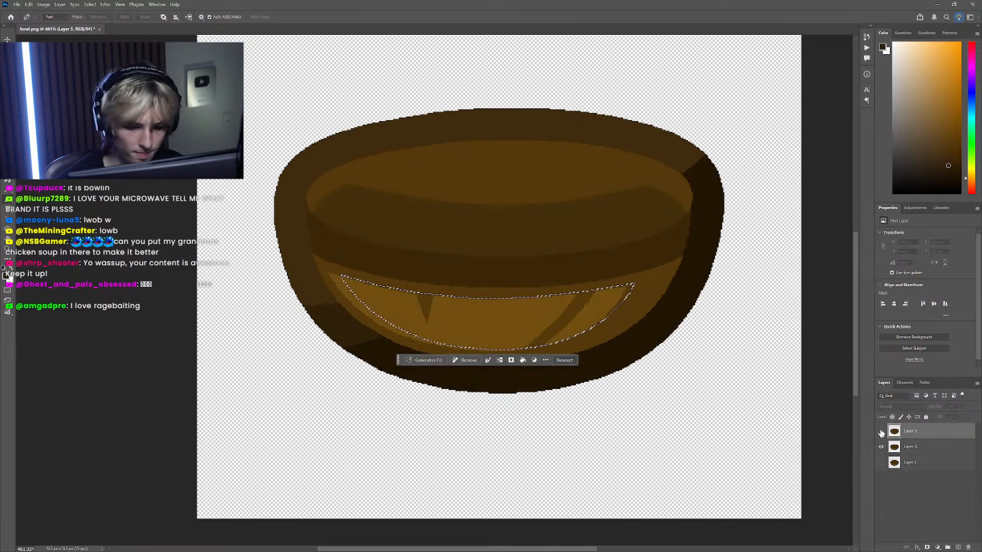
left_click(557, 338)
left_click(881, 432)
left_click(881, 448)
key("g")
left_click(563, 330)
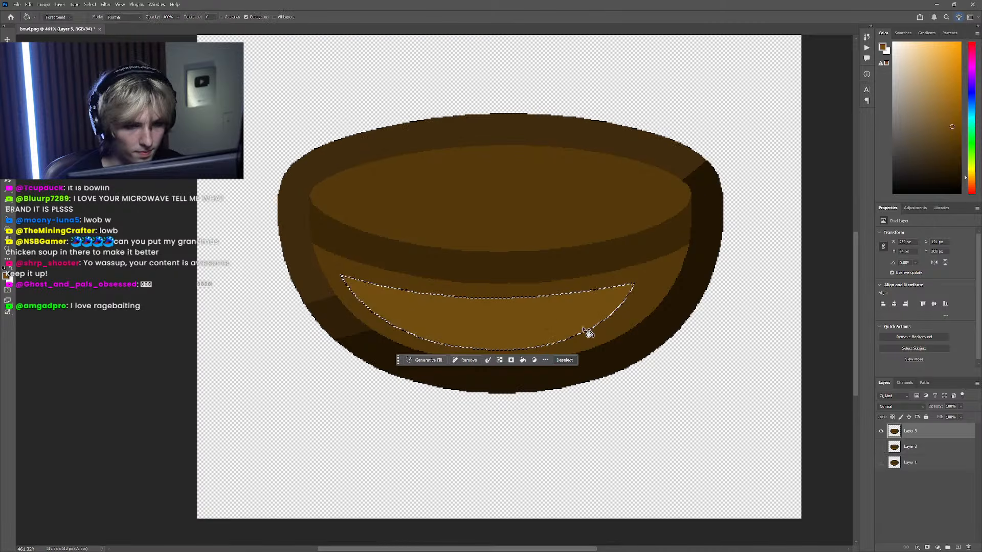
scroll(540, 301, "down", 1)
scroll(409, 290, "left", 1)
scroll(406, 289, "left", 1)
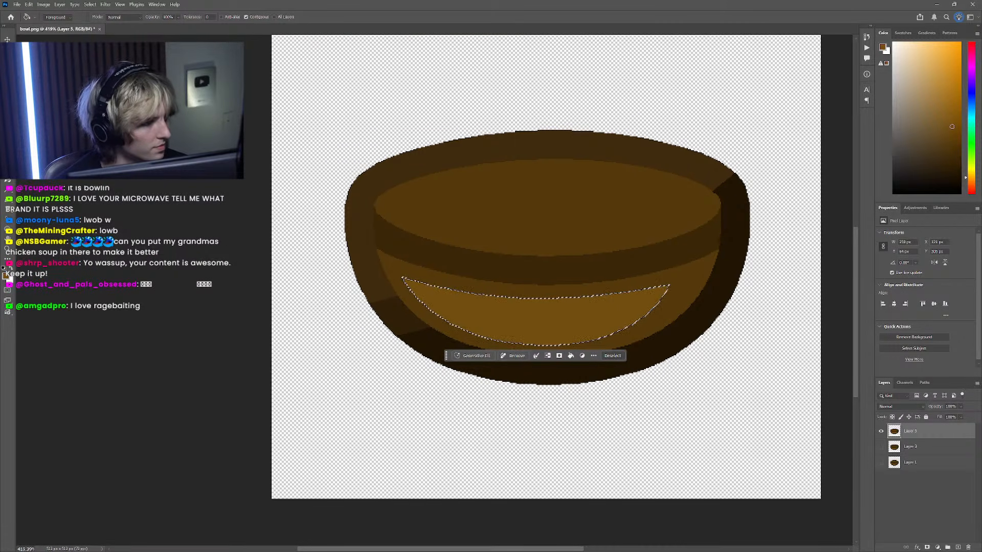
key("m")
key("ctrl+d")
Step: Draw a closed Pen path for a narrow slanted strip across the right part of the lighter front highlight
scroll(438, 333, "up", 3)
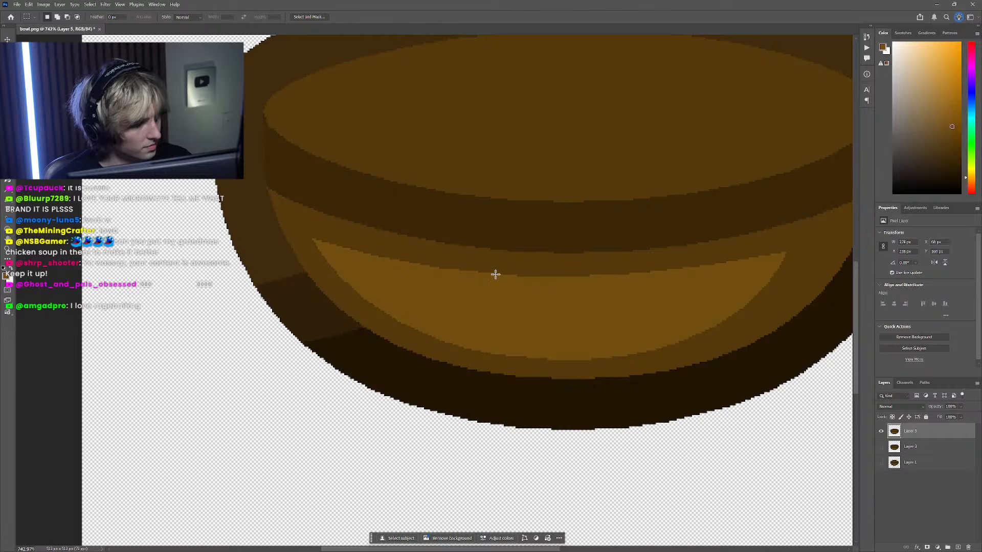
scroll(481, 284, "down", 1)
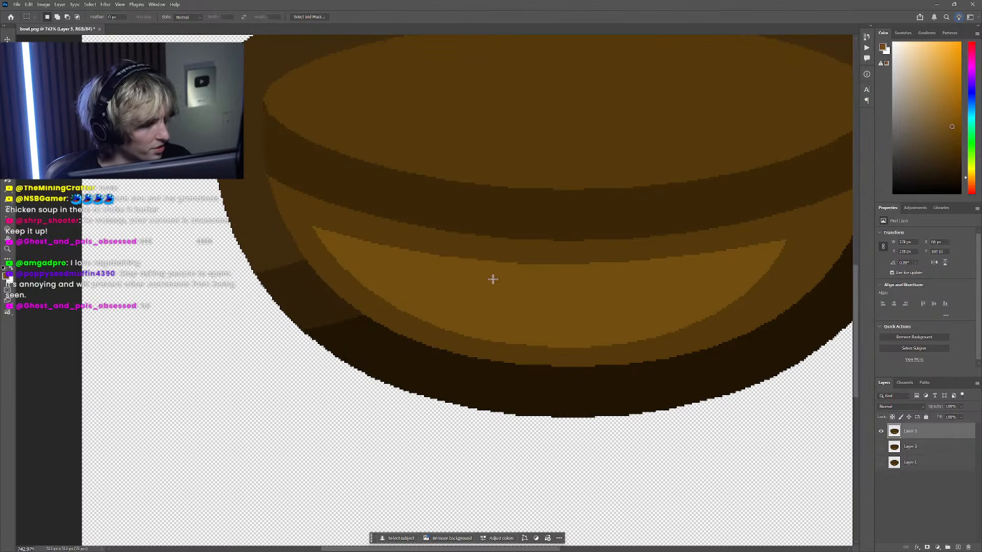
key("p")
scroll(660, 320, "down", 5)
scroll(603, 317, "up", 5)
left_click(650, 267)
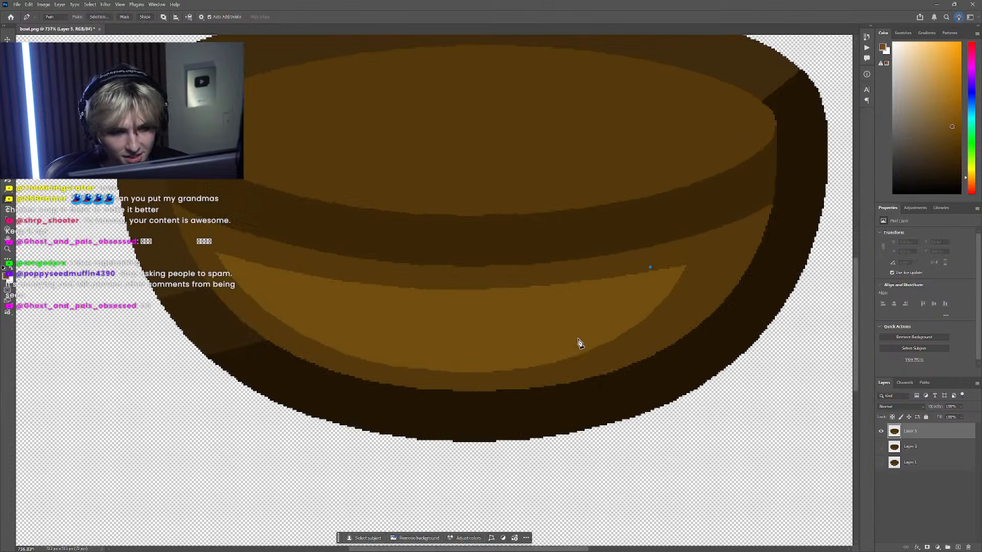
left_click(650, 267)
left_click(650, 267, "ctrl")
left_click_drag(650, 267, 641, 264)
Step: Curve the strip path's long sides to follow the bowl's roundness and compare it with the earlier bowl layer
left_click(659, 260, "ctrl")
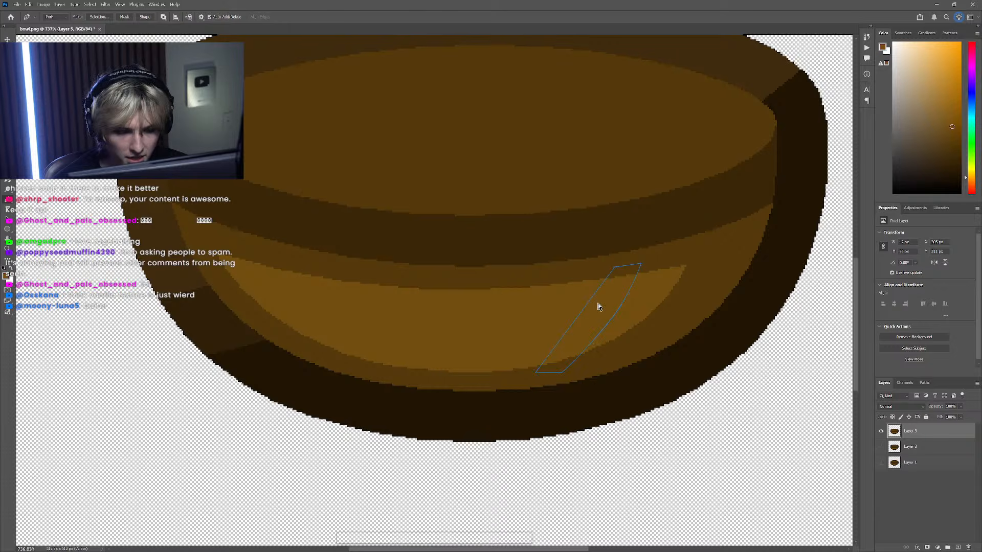
left_click(587, 307)
left_click_drag(596, 314, 505, 321)
scroll(559, 314, "down", 5)
scroll(505, 320, "up", 3)
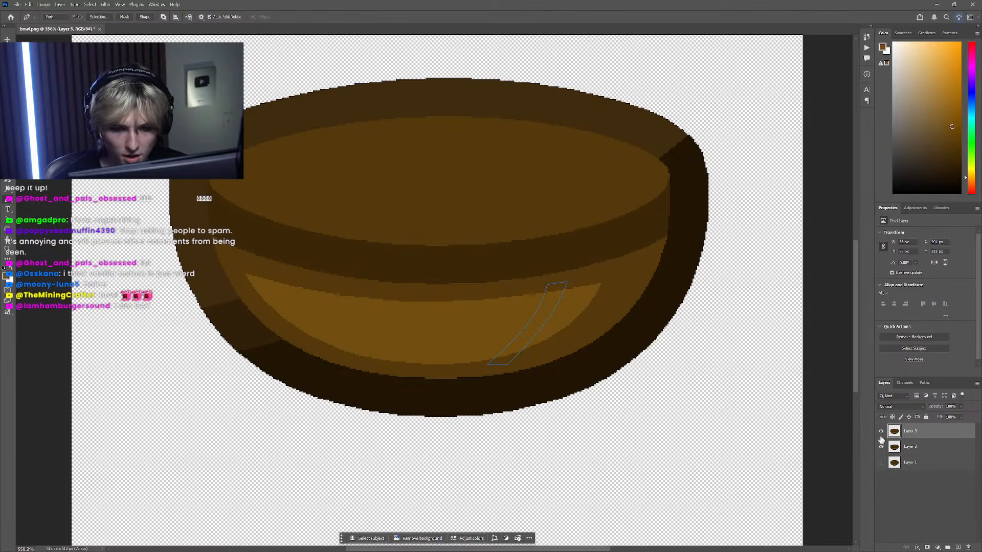
left_click(881, 446)
left_click(881, 447)
scroll(660, 414, "down", 6)
scroll(580, 377, "up", 8)
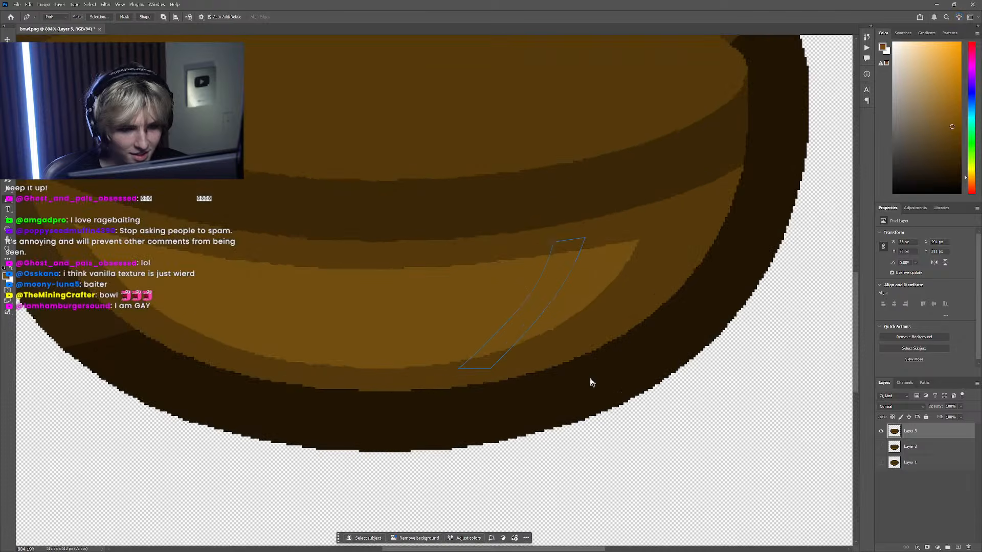
Step: Redraw the closed Pen path for the slanted strip farther left on the front highlight and adjust its upper end
left_click(487, 224)
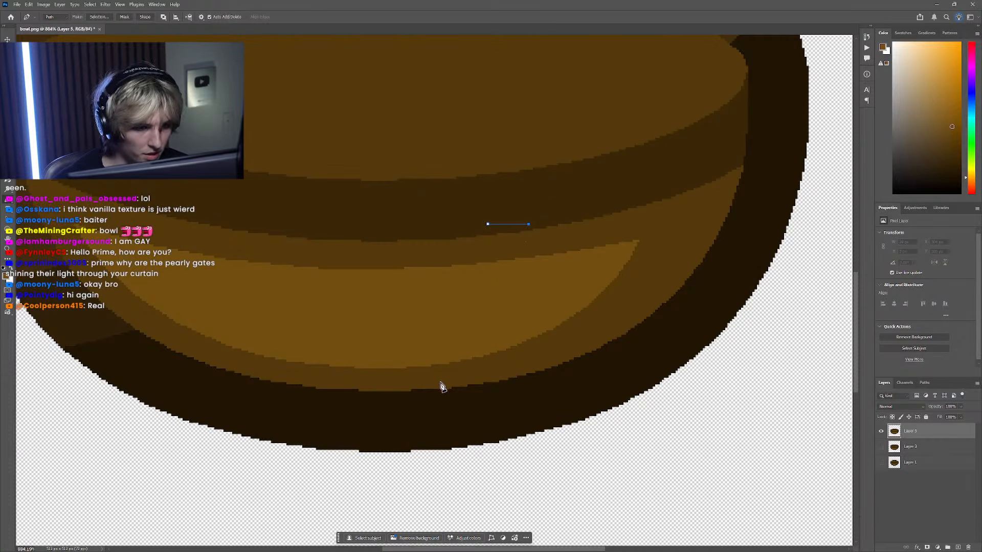
left_click(488, 226)
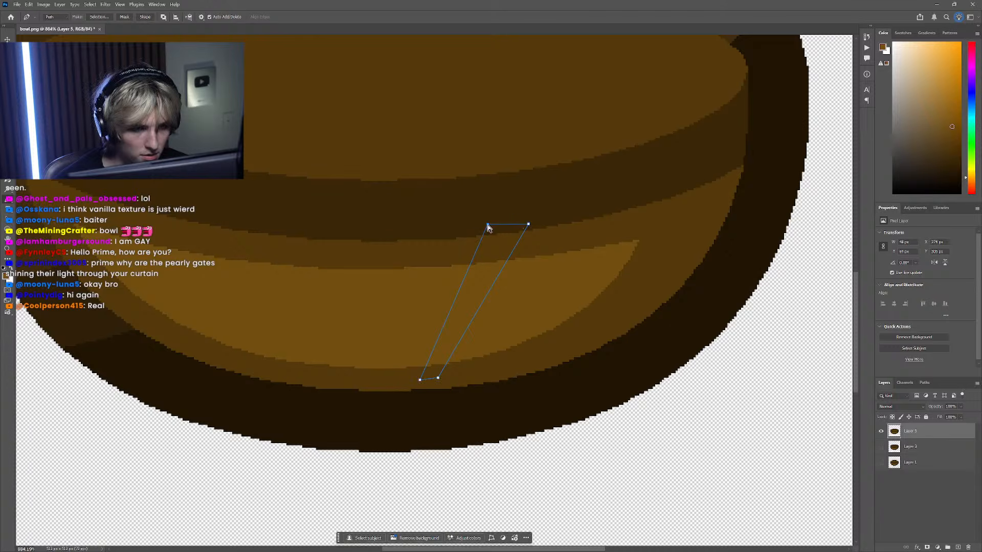
scroll(463, 296, "down", 4)
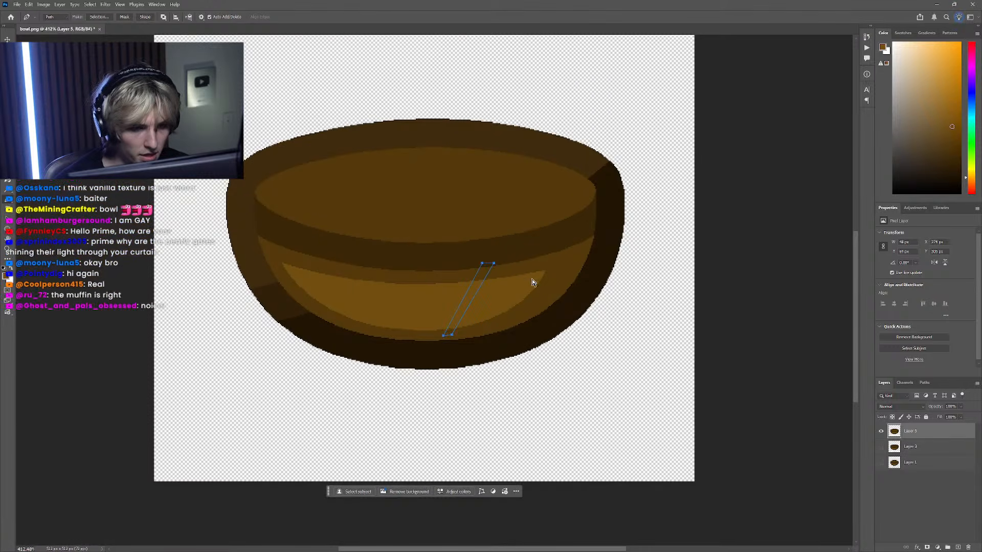
left_click_drag(499, 266, 535, 245)
Step: Curve both long sides of the slanted strip path to follow the bowl's roundness
scroll(489, 289, "up", 3)
scroll(494, 316, "up", 4)
left_click_drag(522, 334, 478, 292)
left_click_drag(493, 294, 509, 297)
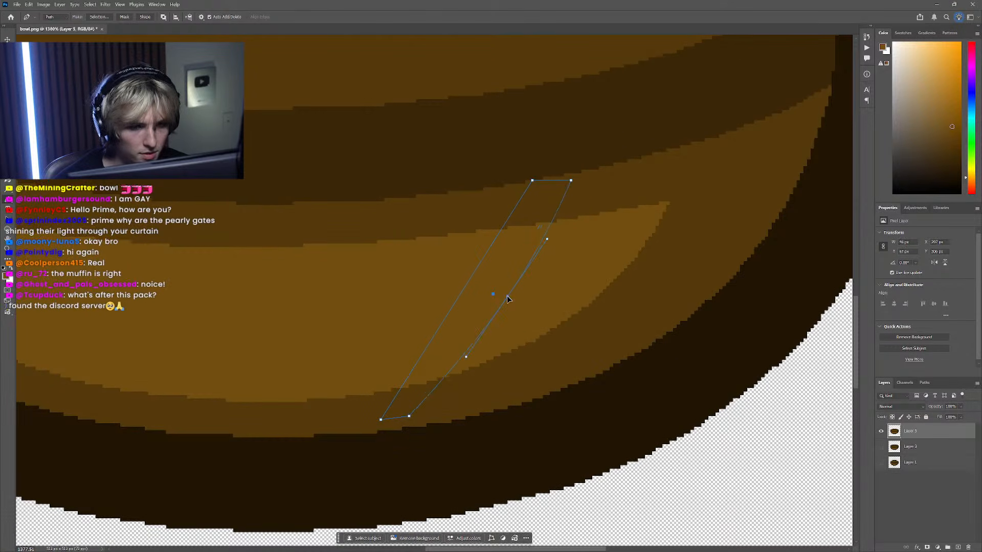
left_click_drag(421, 260, 461, 299)
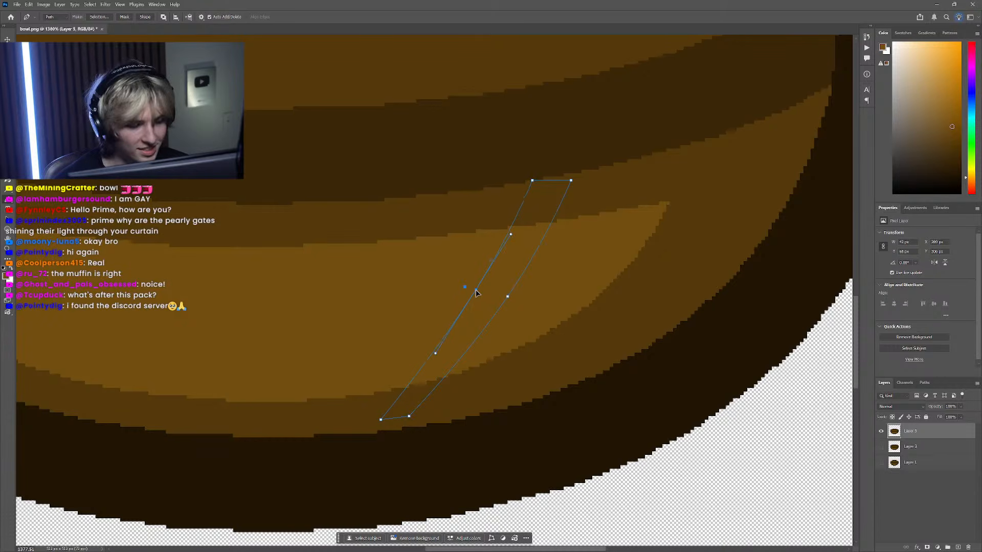
Step: Reposition the strip path's lower end and compare the path with the earlier bowl layer
scroll(408, 276, "down", 5)
scroll(487, 307, "up", 5)
left_click(509, 365)
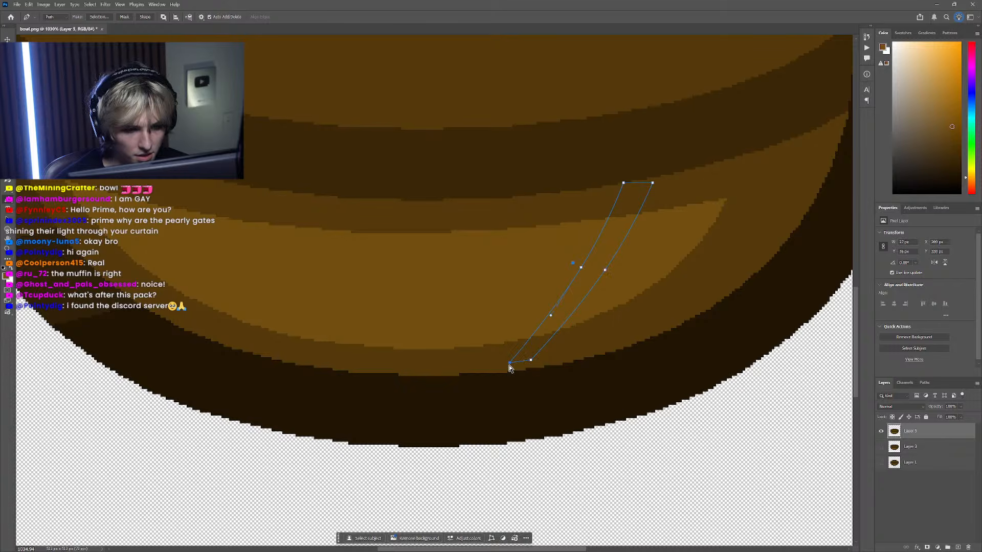
scroll(486, 320, "down", 3)
right_click(487, 274)
left_click(881, 447)
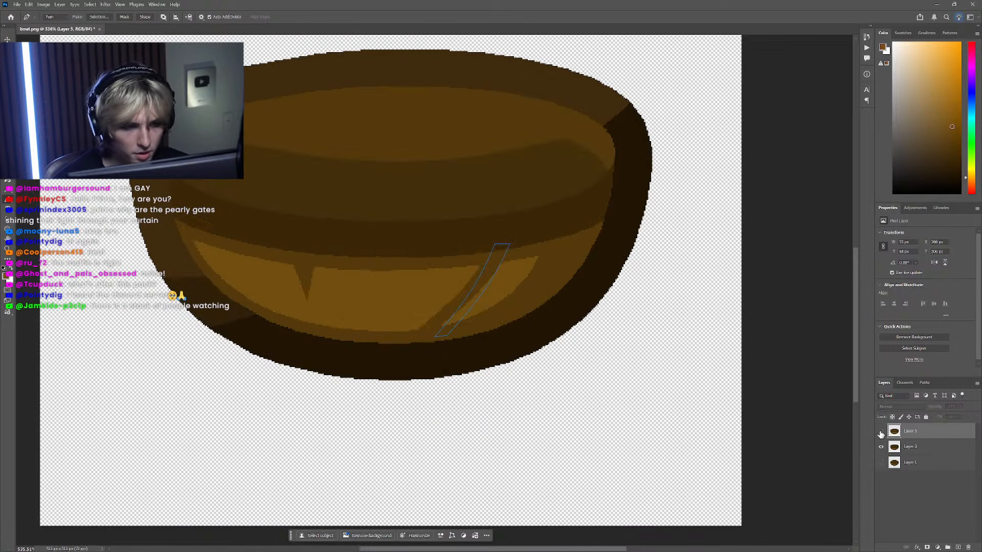
left_click(880, 447)
Step: Convert the slanted strip path into a selection
scroll(578, 300, "up", 3)
right_click(433, 251)
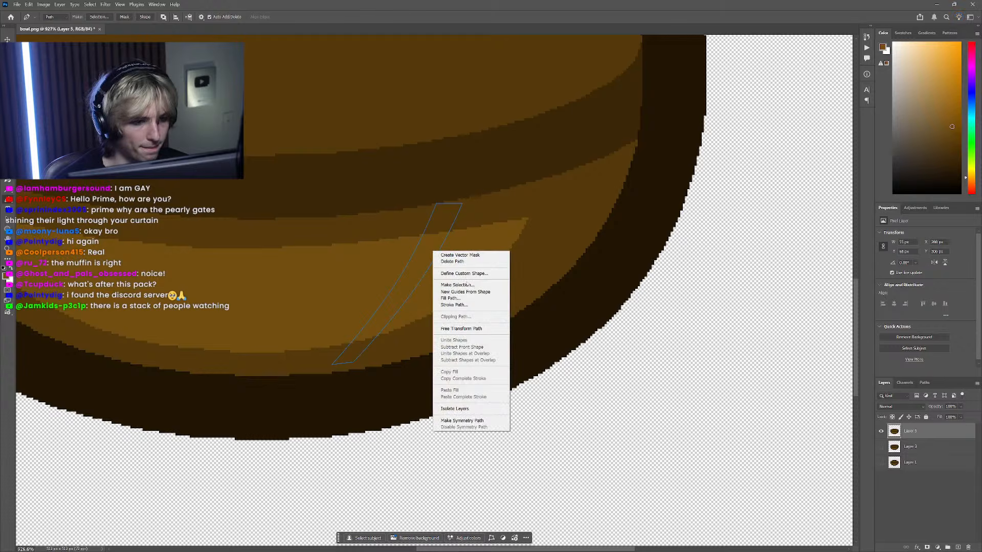
left_click(452, 286)
left_click(159, 160)
Step: Fill the selected strip with the darker body brown sampled from around the highlight, and deselect
scroll(434, 263, "down", 3)
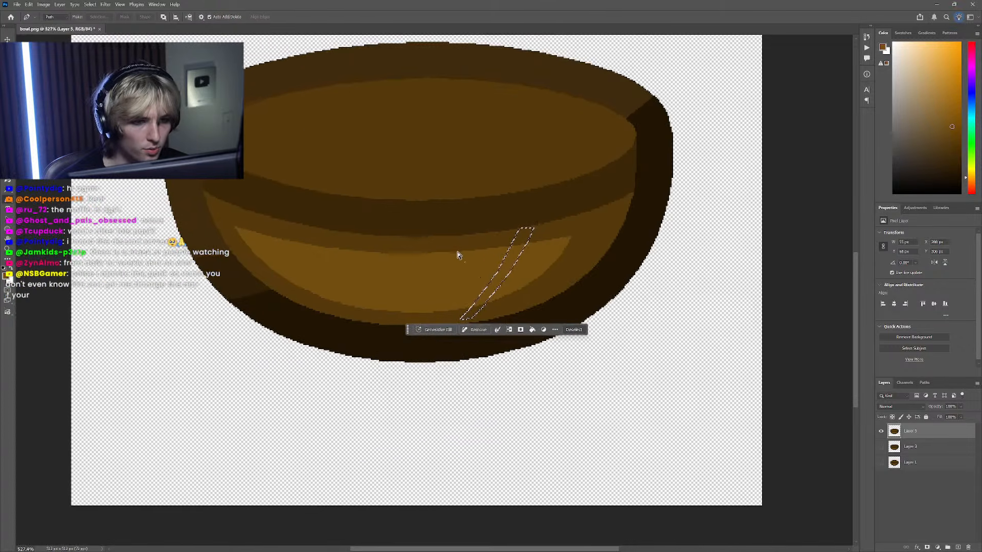
scroll(507, 256, "up", 2)
key("g")
left_click(524, 259)
scroll(357, 208, "down", 3)
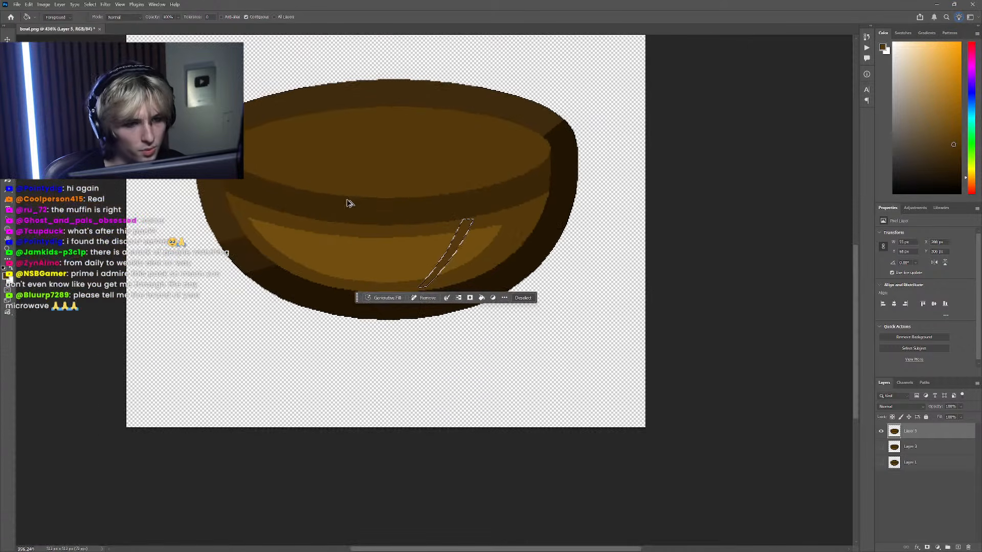
key("m")
key("ctrl+d")
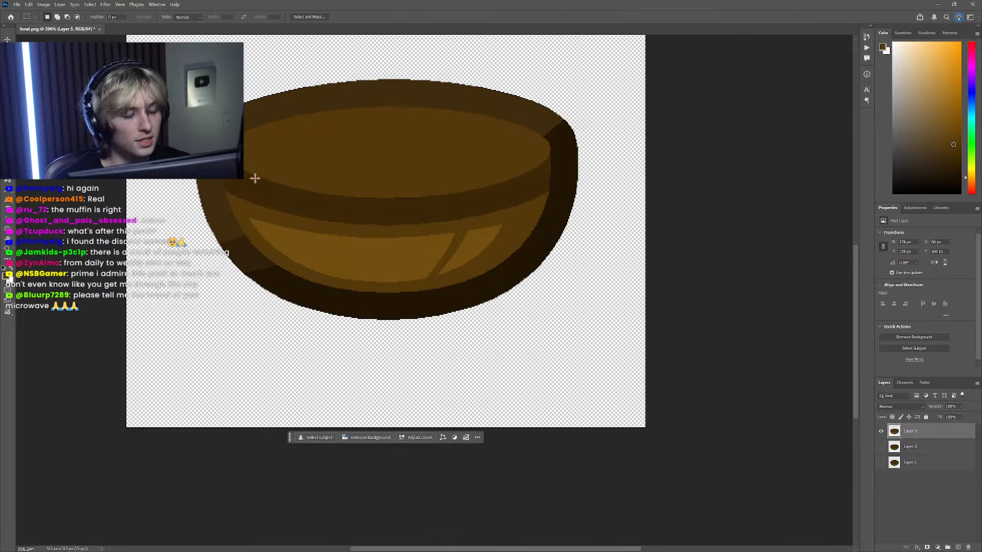
Step: Draw a narrow closed Pen path along the right edge of the dark strip to straighten and widen it
scroll(486, 249, "down", 4)
scroll(533, 280, "up", 9)
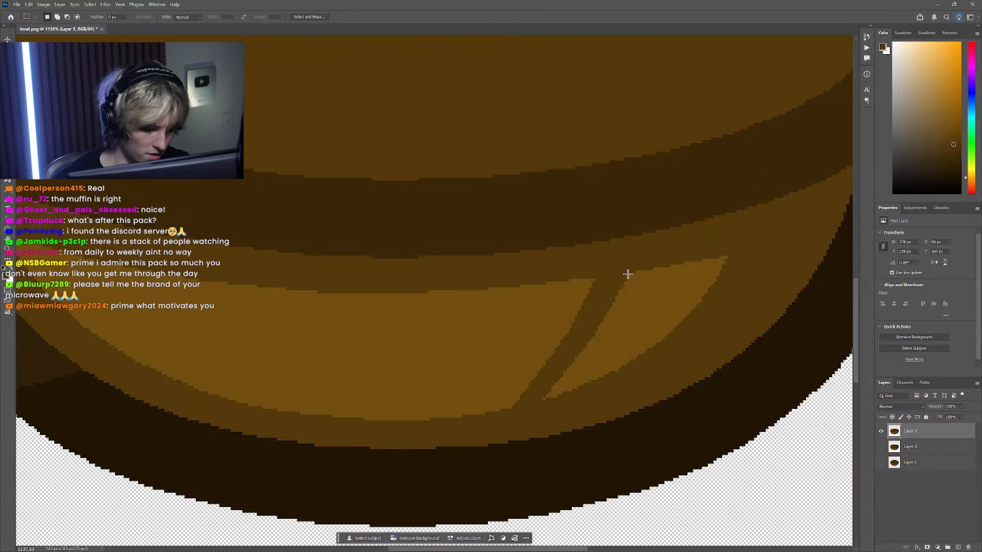
key("p")
left_click(627, 274)
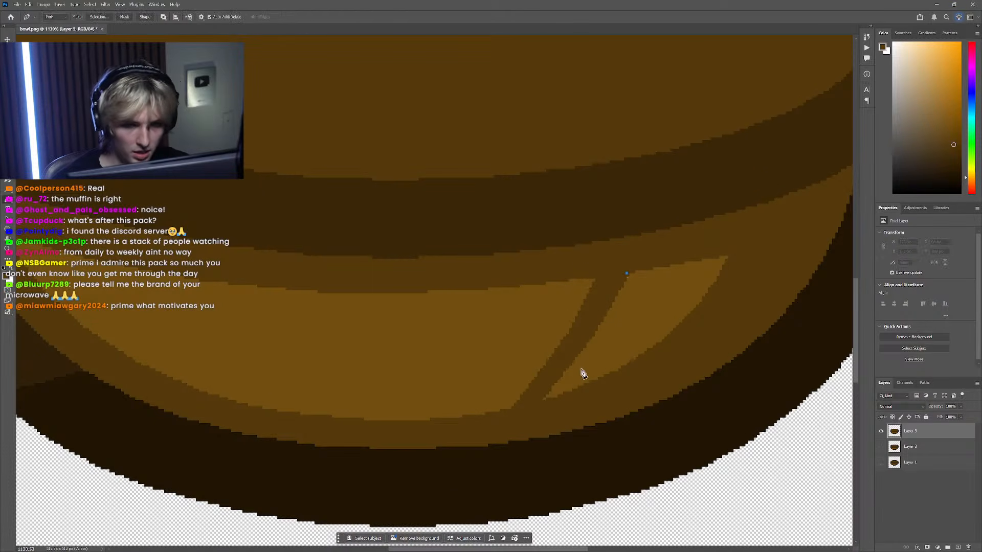
left_click_drag(546, 412, 530, 407)
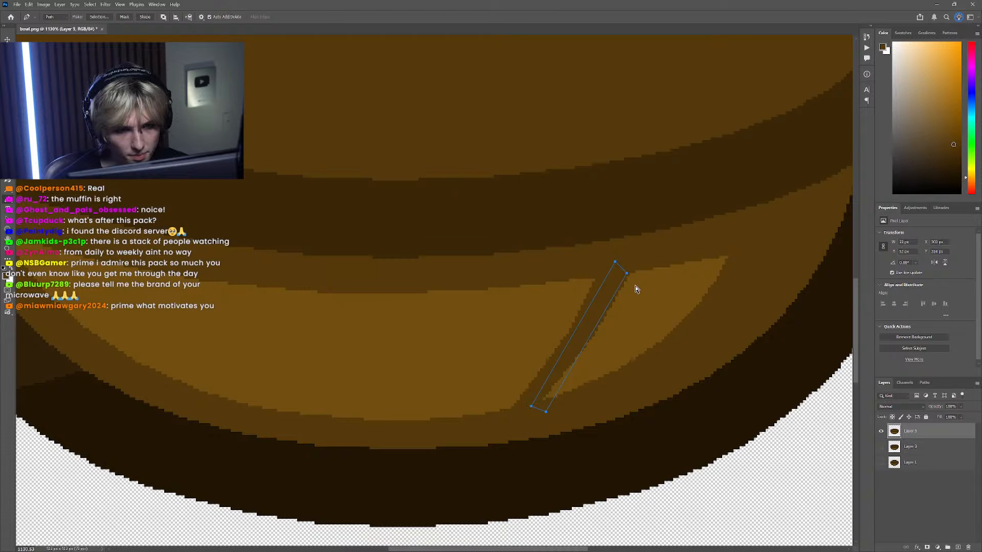
left_click_drag(627, 274, 630, 273)
left_click(578, 360)
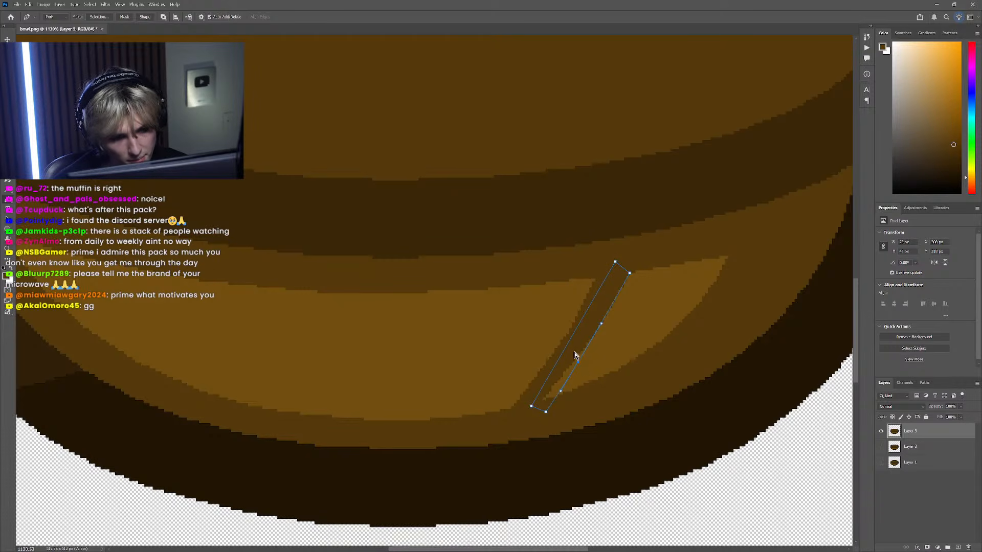
Step: Convert the narrow path along the strip's right edge into a selection
scroll(576, 354, "down", 3)
right_click(580, 340)
left_click(604, 372)
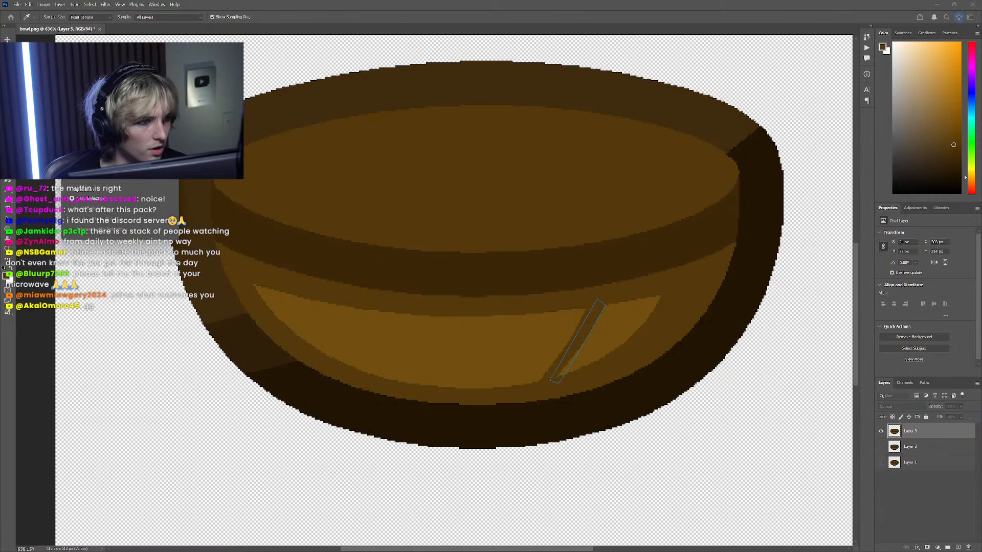
key("Return")
Step: Fill the remaining highlight pixels inside the selection with the same body brown, and deselect
scroll(618, 357, "right", 1)
key("g")
scroll(539, 367, "up", 4)
left_click(537, 366)
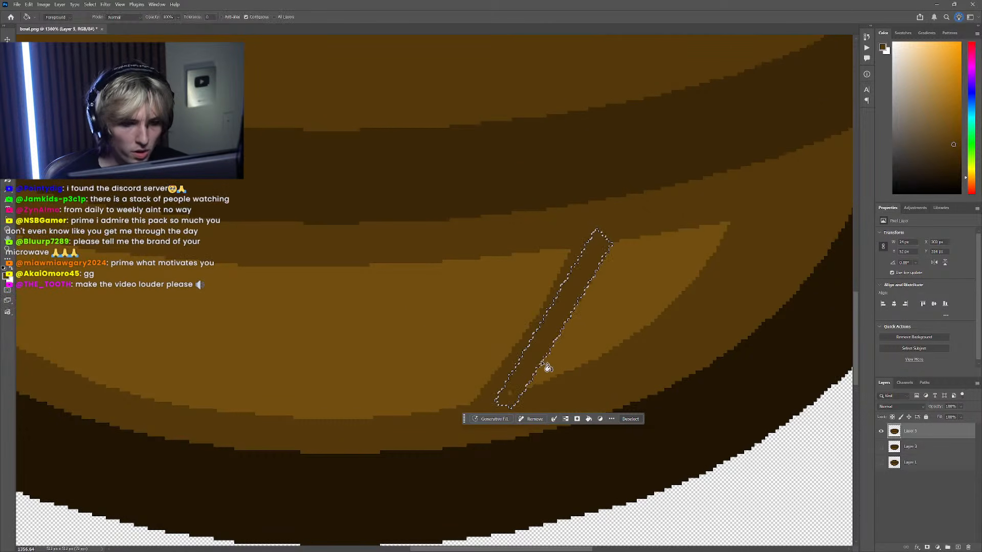
scroll(508, 396, "down", 3)
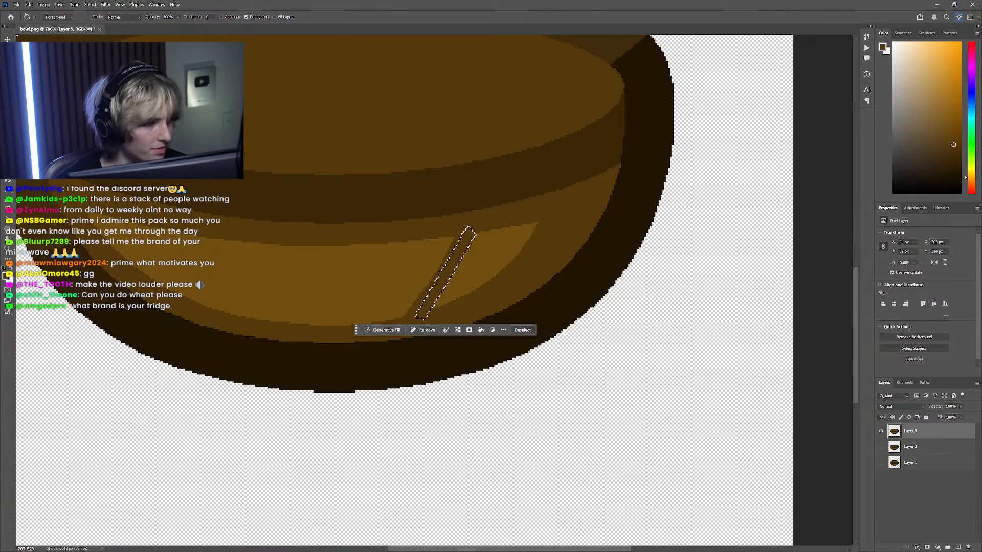
key("m")
key("ctrl+d")
Step: Compare the whole redrawn bowl with the earlier bowl layer by switching layer visibility
scroll(186, 126, "down", 3)
scroll(186, 125, "left", 4)
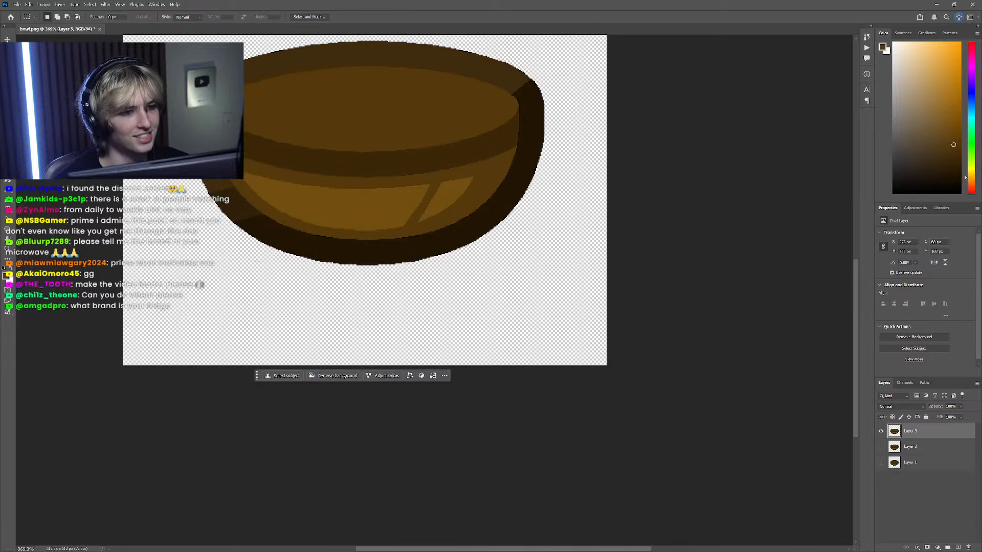
scroll(377, 219, "up", 3)
scroll(377, 219, "left", 2)
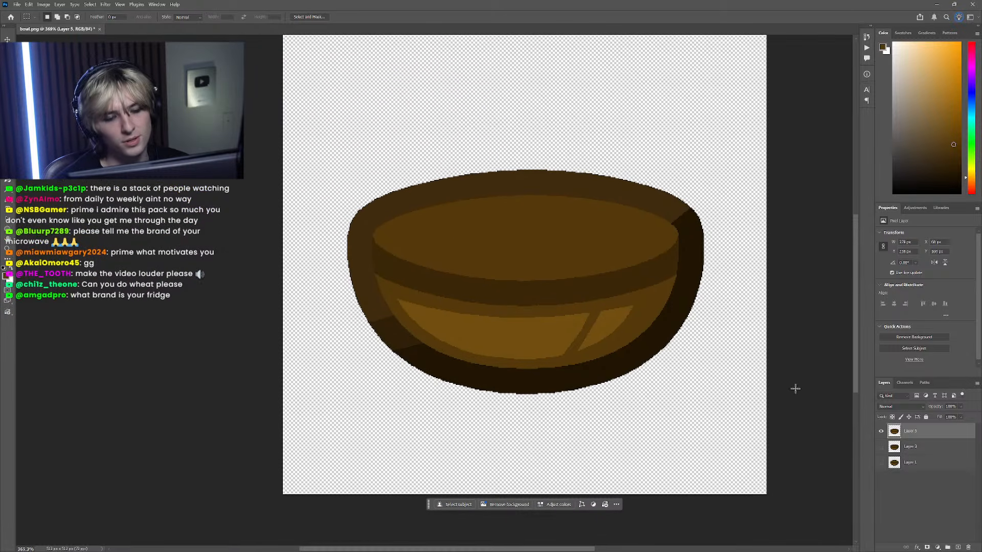
left_click(881, 447)
left_click(881, 432)
left_click(881, 433)
left_click(880, 447)
Step: Select a small downward-pointing triangle with the Polygonal Lasso at the upper edge of the highlight's left part
scroll(466, 327, "up", 2)
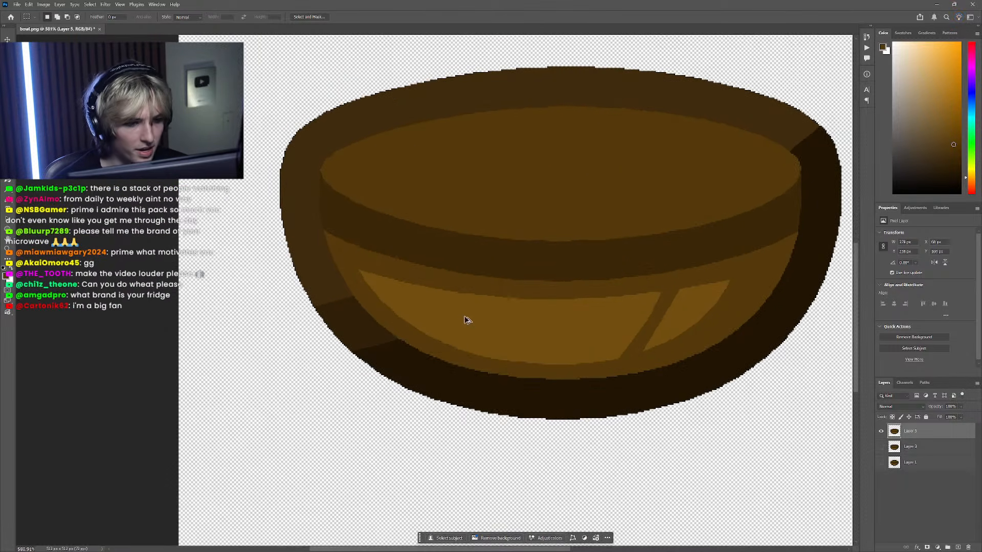
key("l")
left_click(453, 288)
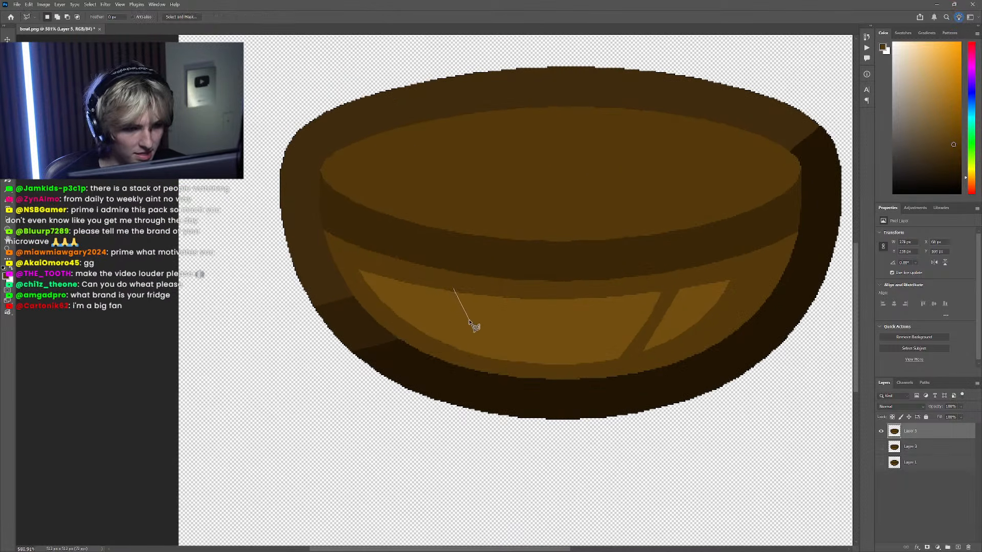
left_click(475, 289)
left_click(454, 288)
scroll(468, 312, "down", 3)
scroll(450, 314, "up", 4)
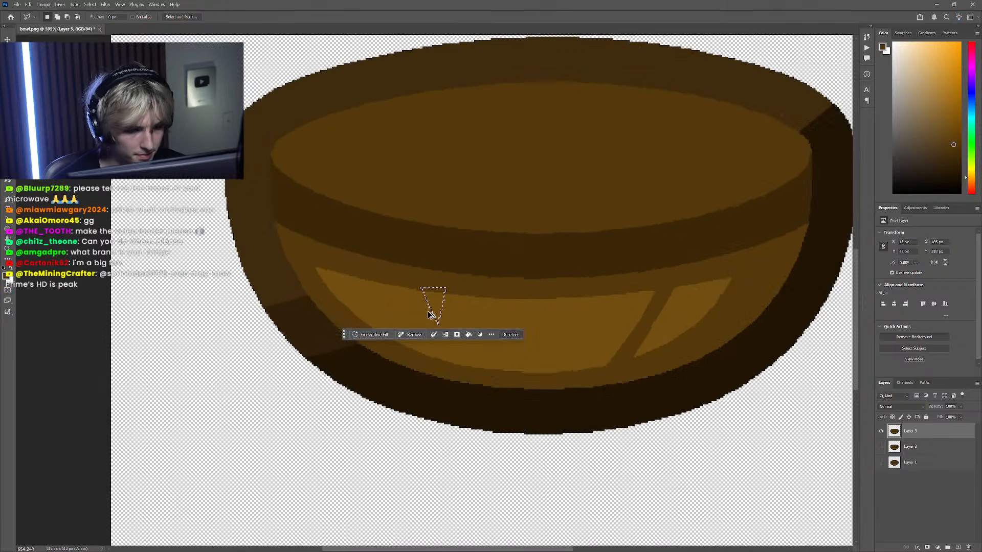
Step: Fill the triangular notch with the body brown and deselect
key("g")
scroll(417, 281, "down", 3)
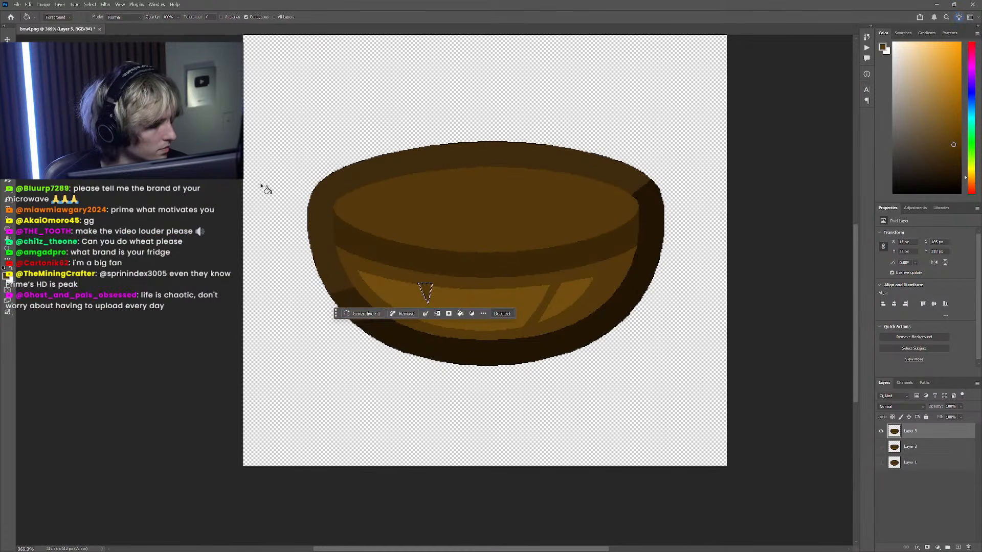
key("m")
key("ctrl+d")
scroll(295, 216, "down", 4)
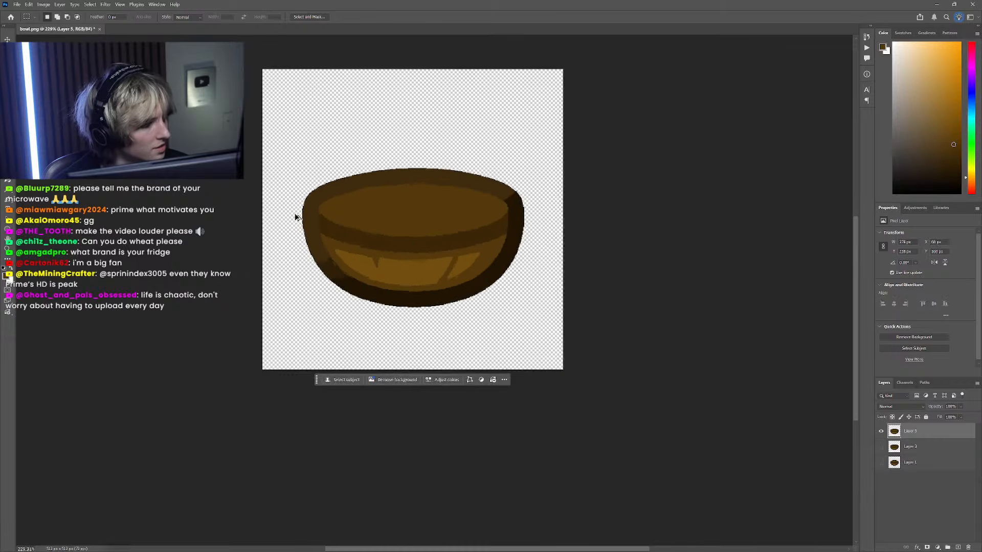
Step: Examine the redrawn bowl's overall look at several zoom levels
scroll(339, 200, "up", 3)
scroll(362, 267, "left", 1)
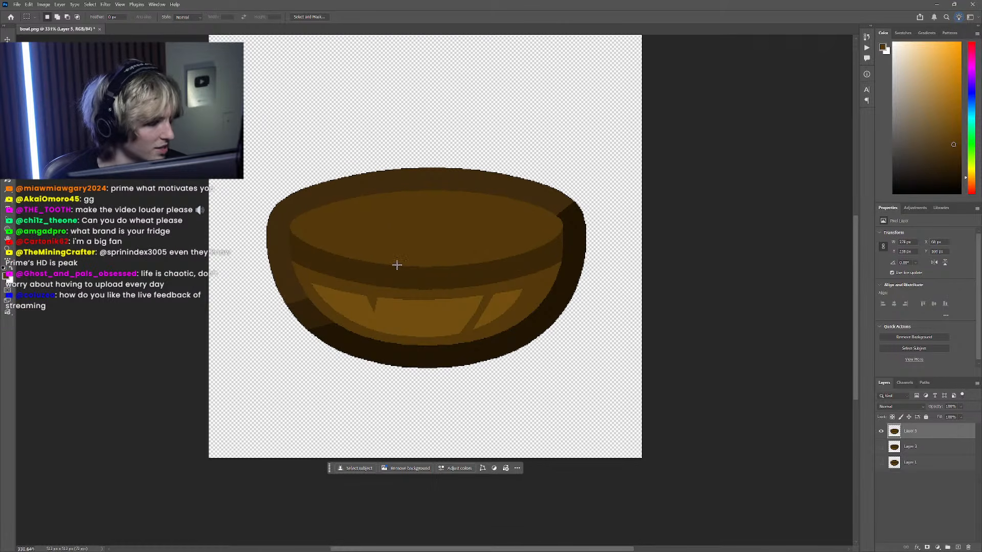
scroll(412, 297, "down", 3)
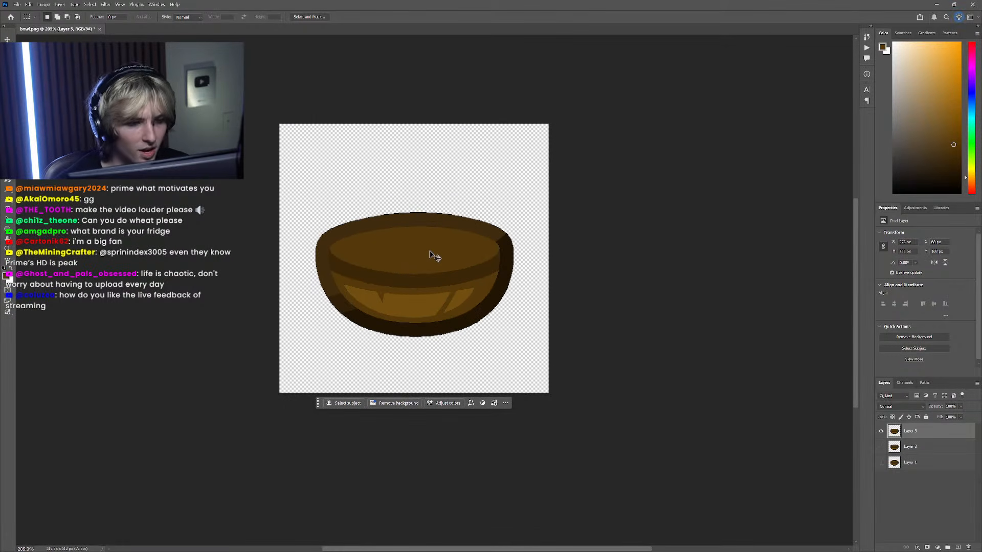
scroll(433, 276, "up", 6)
scroll(485, 330, "down", 3)
scroll(465, 322, "up", 1)
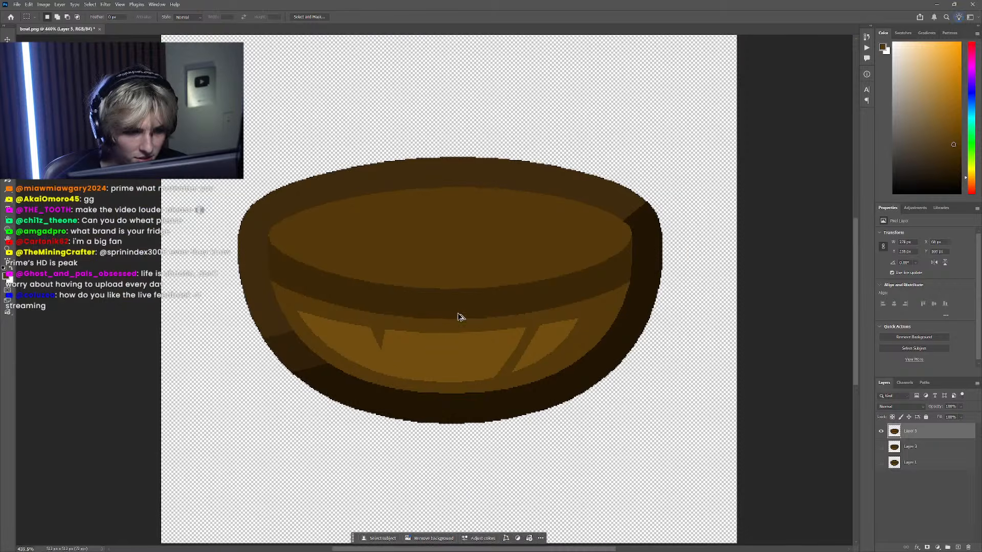
scroll(460, 315, "down", 8)
scroll(420, 291, "left", 2)
scroll(453, 301, "up", 4)
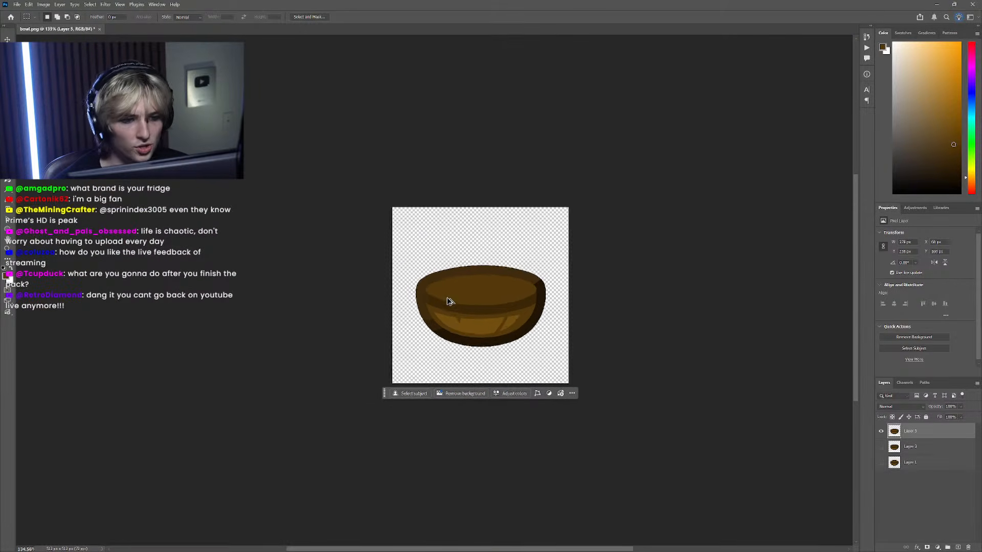
scroll(511, 333, "left", 1)
scroll(532, 347, "up", 2)
Step: Show the earlier bowl layer instead of the redrawn one and trace its inner shadow with a straight-edged closed Pen path
left_click(881, 447)
left_click(881, 432)
scroll(481, 341, "up", 2)
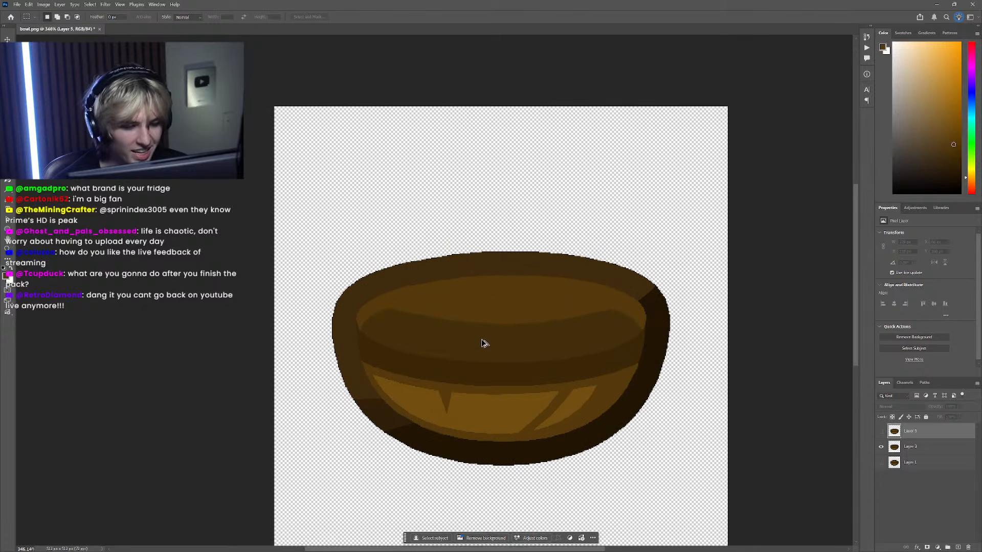
key("p")
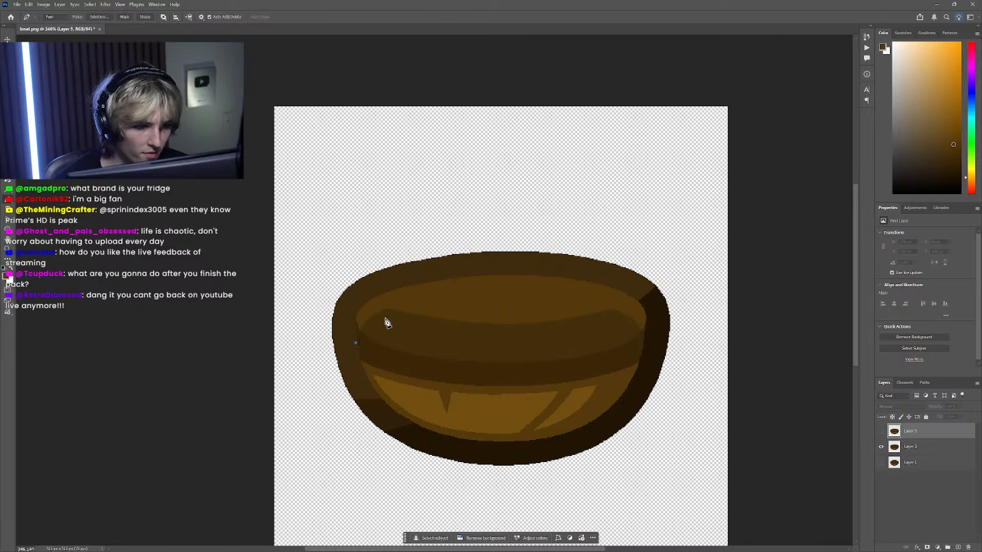
left_click(387, 308)
left_click(614, 309)
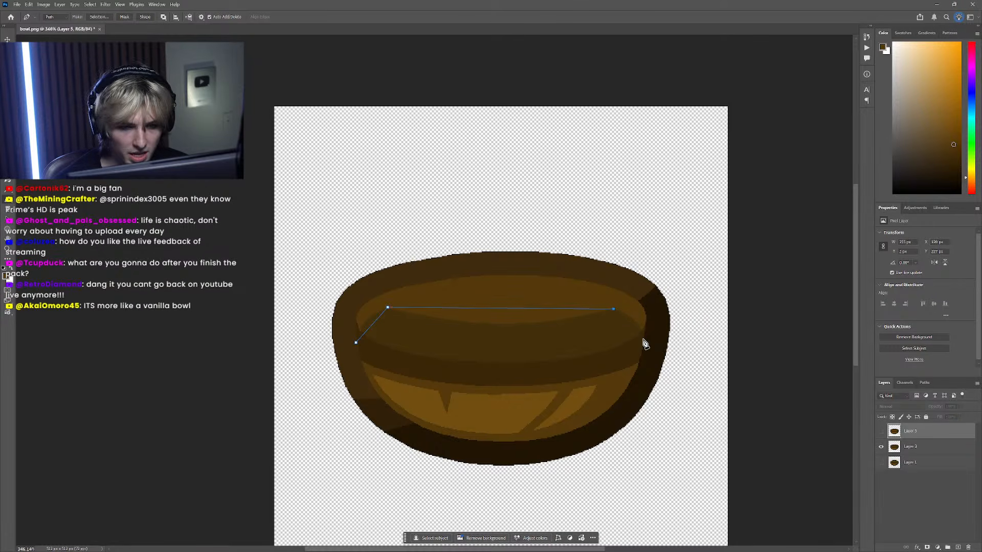
left_click(384, 361)
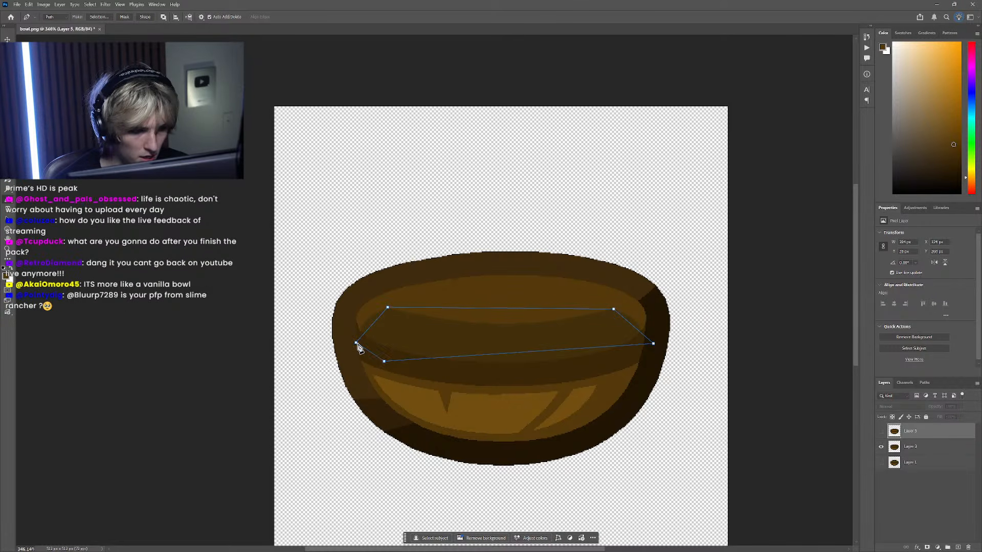
left_click(356, 343)
Step: Bend the lower and upper edges of the shadow path downward into smooth arcs
left_click_drag(384, 361, 441, 379)
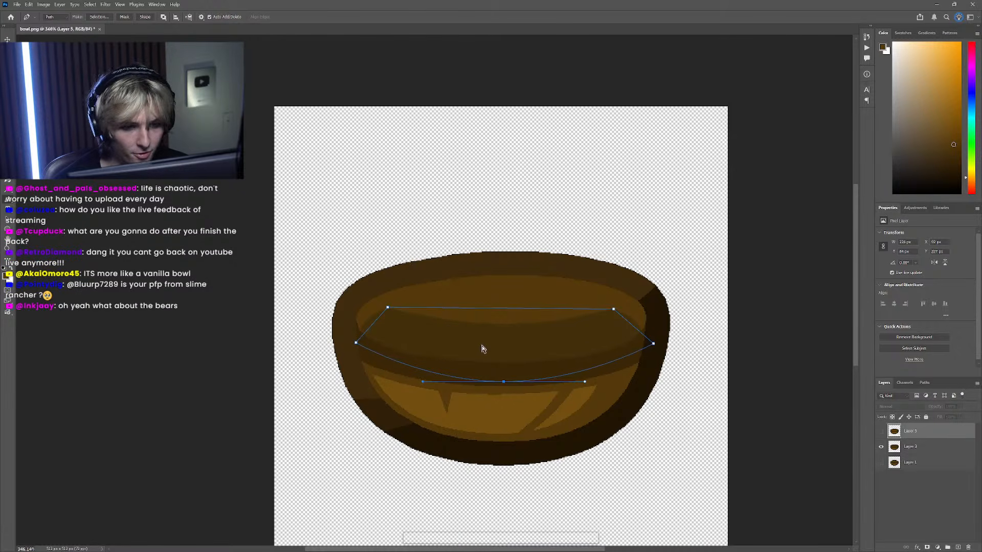
left_click(559, 330, "ctrl")
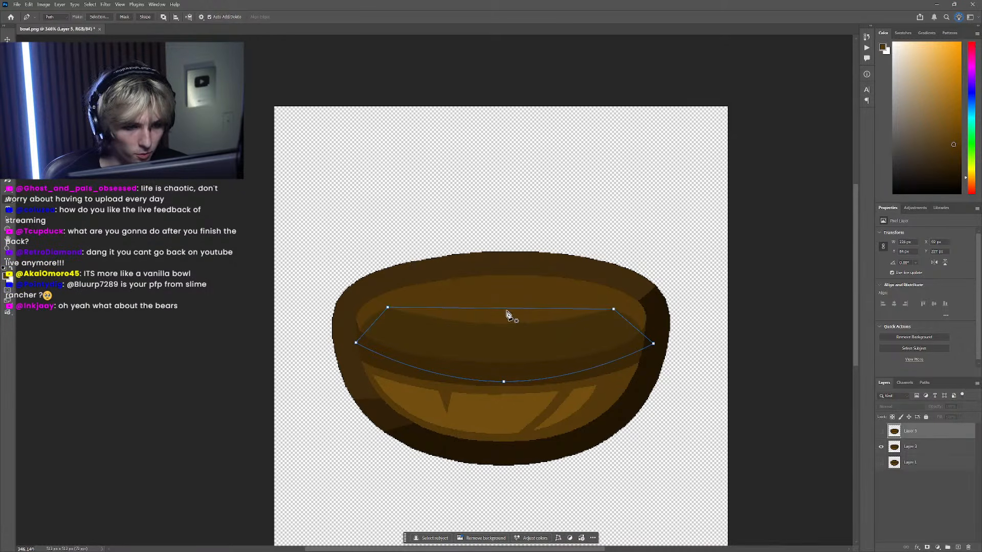
left_click_drag(505, 310, 506, 334)
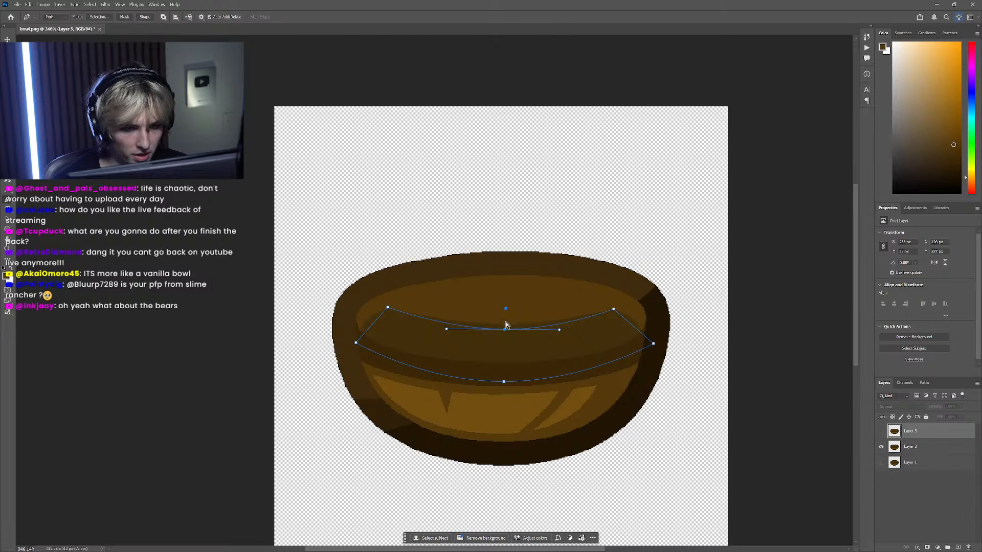
Step: Show only the redrawn bowl layer again and round the path's right and left ends outward to suit the opening
left_click(881, 432)
left_click(881, 446)
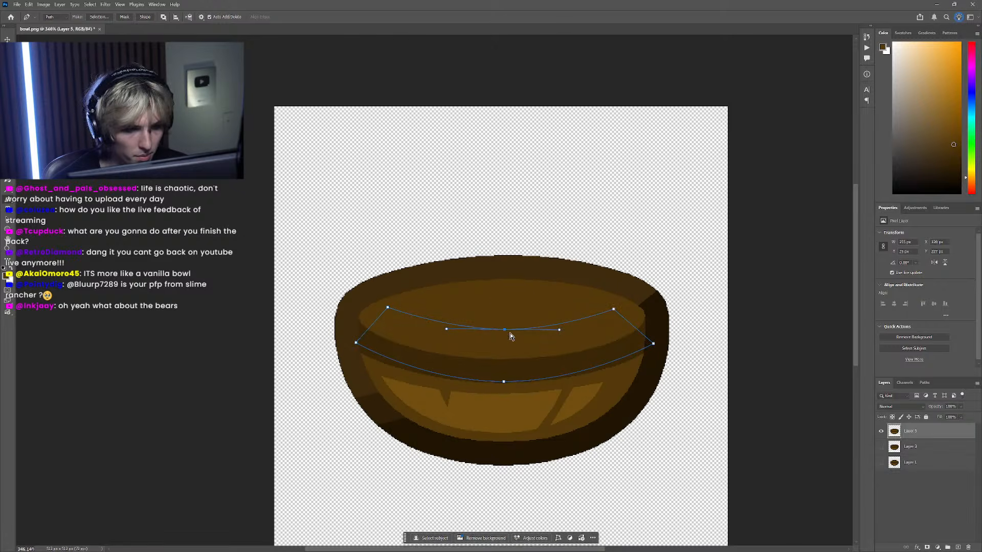
left_click(568, 300, "ctrl")
scroll(620, 326, "up", 5)
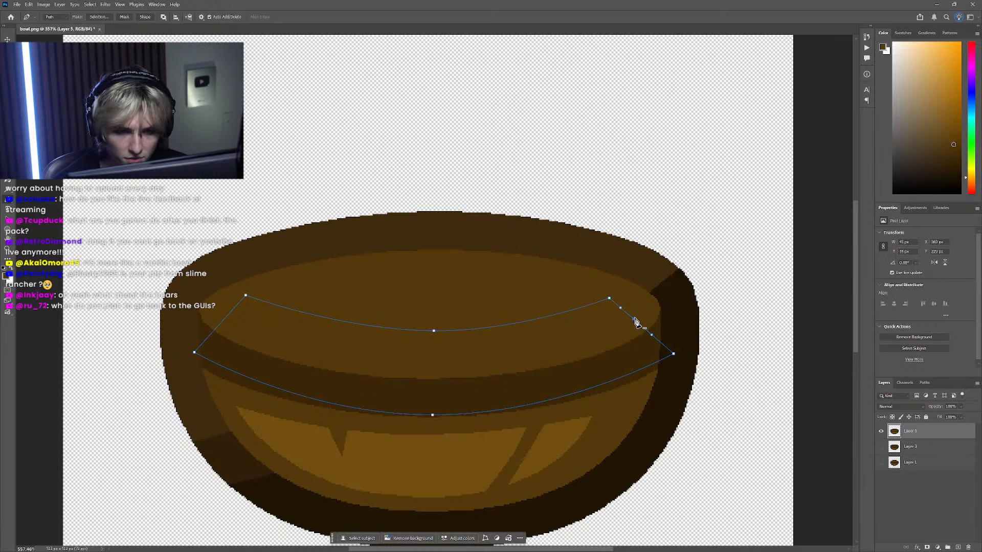
left_click(643, 304, "ctrl")
scroll(594, 324, "down", 3)
scroll(353, 325, "up", 7)
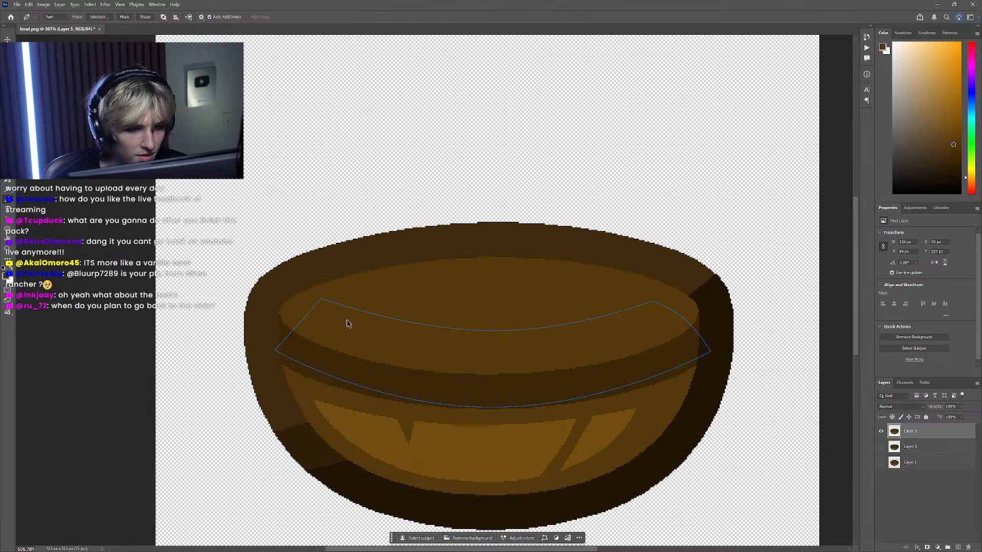
left_click(342, 305, "ctrl")
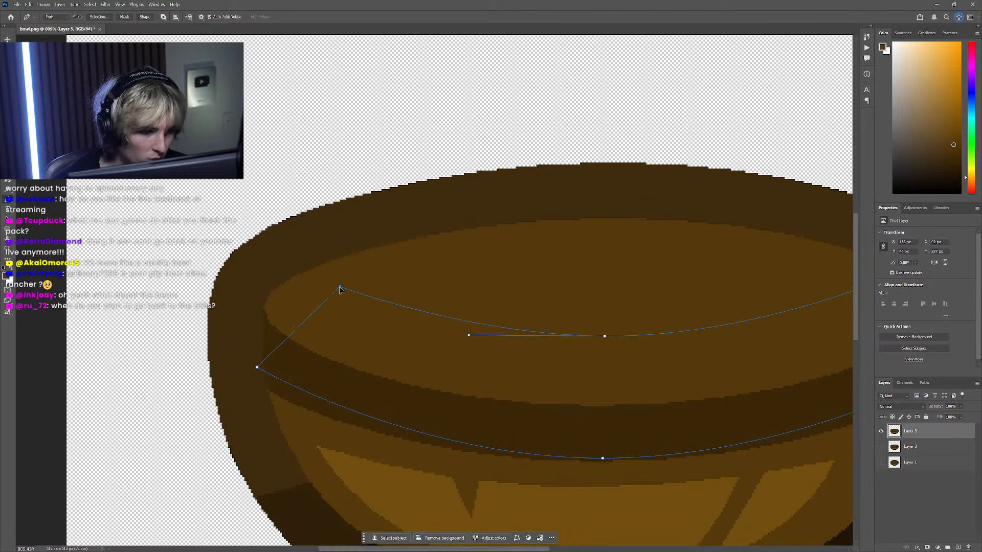
left_click(335, 275, "ctrl")
scroll(419, 353, "down", 14)
scroll(390, 347, "up", 13)
left_click(377, 345, "ctrl")
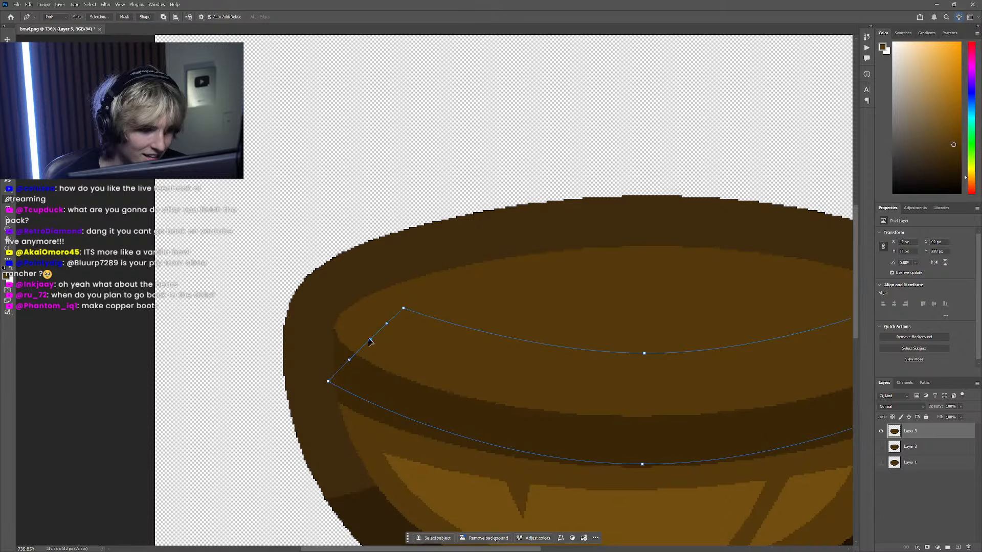
scroll(335, 315, "down", 8)
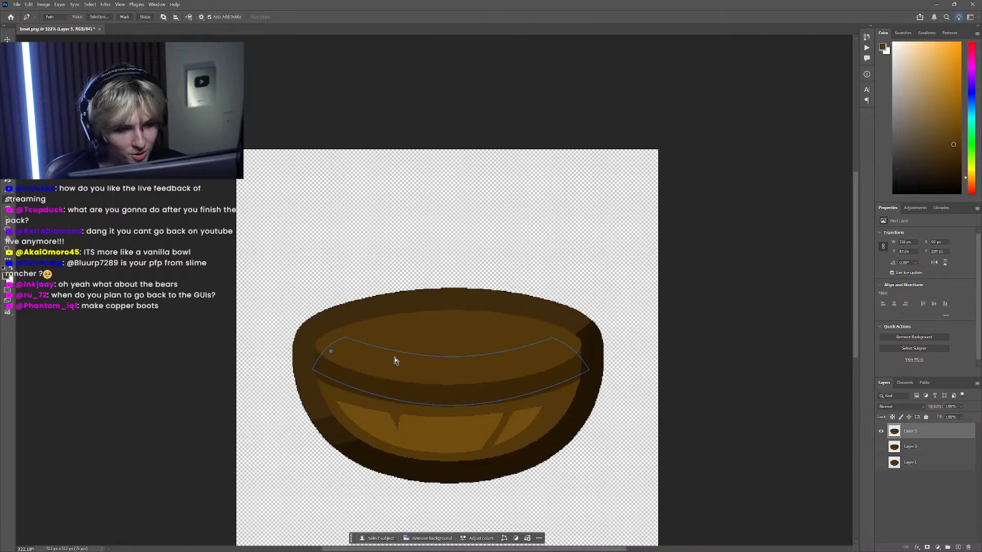
Step: Convert the curved shadow path into a new selection
scroll(358, 355, "up", 9)
scroll(360, 353, "down", 6)
right_click(409, 361)
left_click(440, 397)
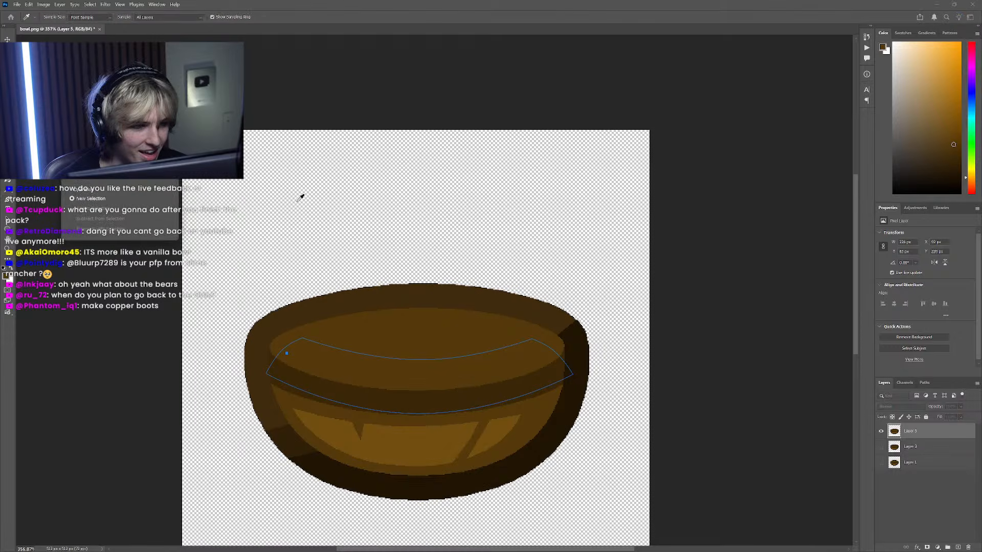
key("Return")
Step: Sample the inner-shadow brown from the earlier bowl layer, fill the opening within the selection on the redrawn layer and deselect
scroll(449, 332, "down", 3)
scroll(443, 350, "up", 4)
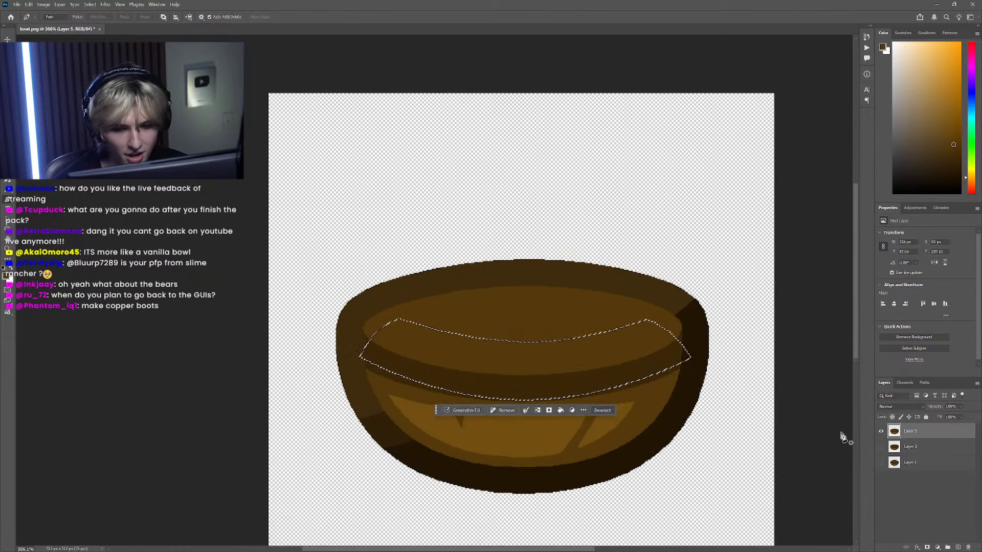
left_click(881, 431)
key("i")
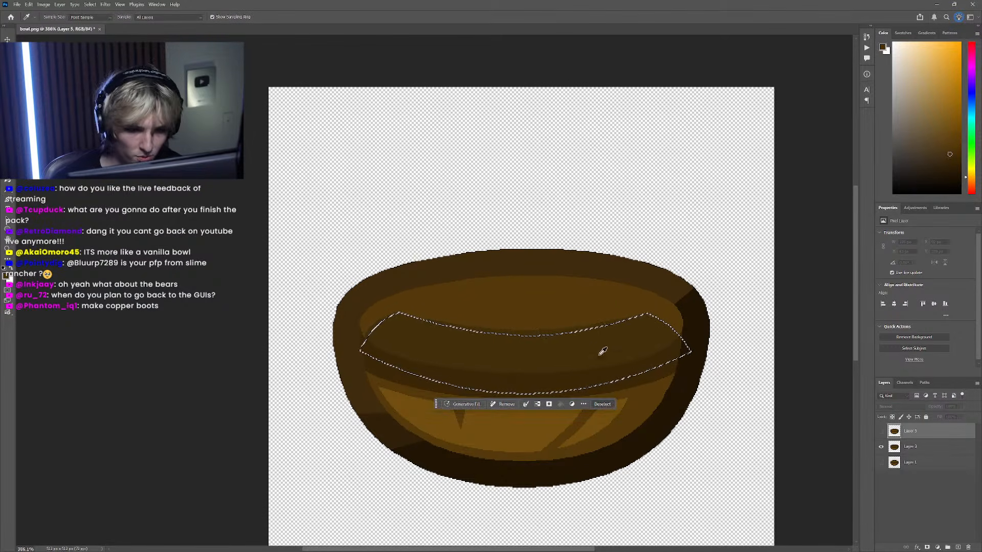
left_click(881, 431, "alt")
key("g")
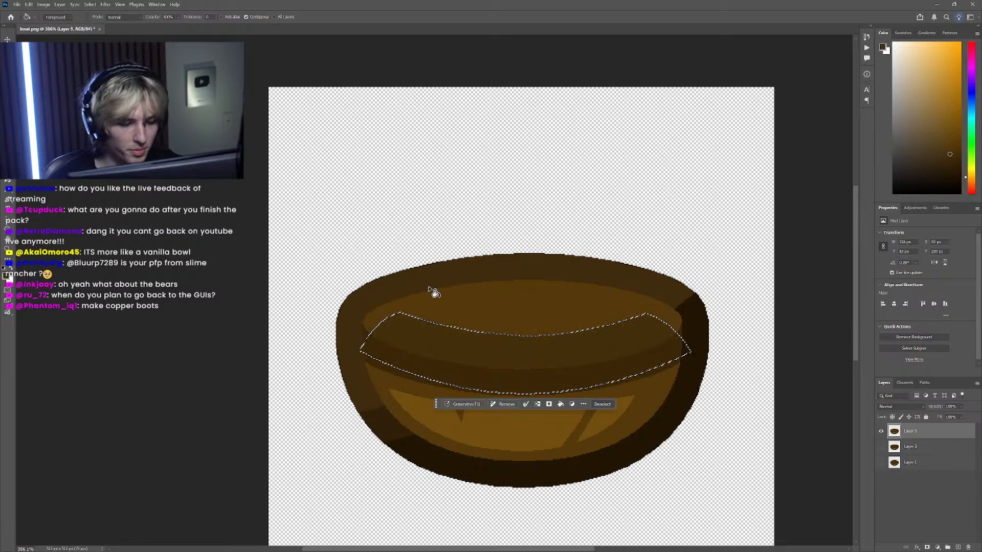
scroll(387, 268, "down", 1)
key("m")
key("ctrl+d")
Step: Examine the bowl with its new inner shadow from a distance and close up
scroll(359, 212, "down", 10)
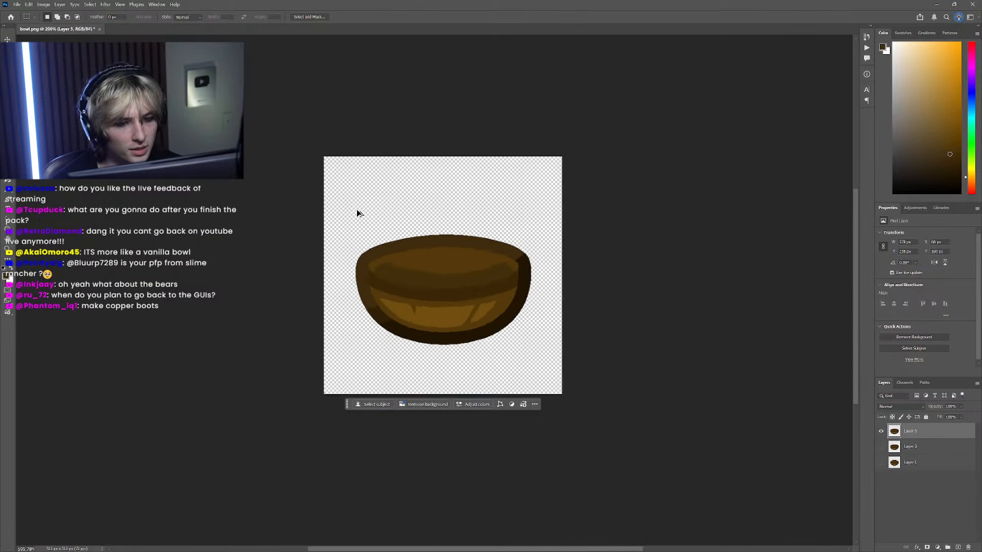
scroll(423, 237, "up", 8)
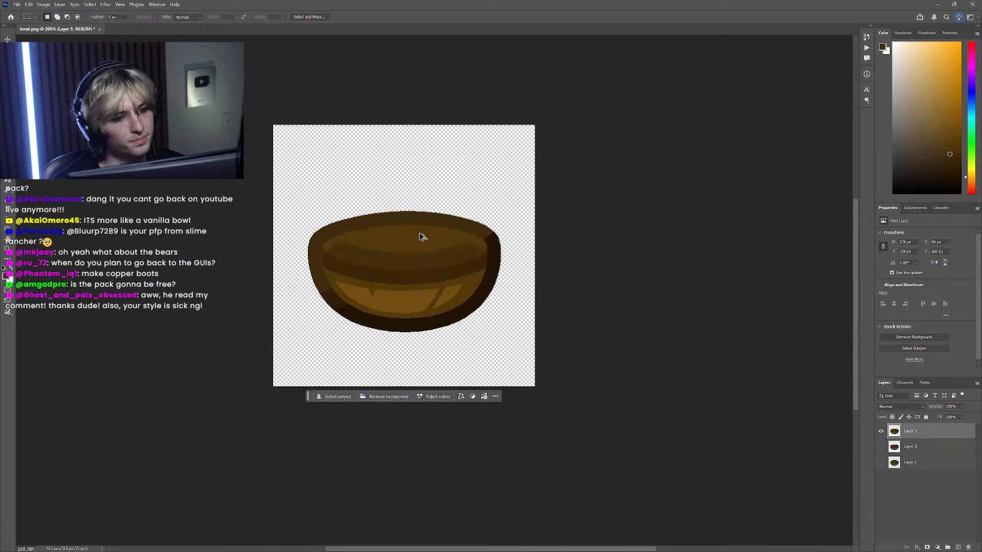
scroll(425, 251, "up", 4)
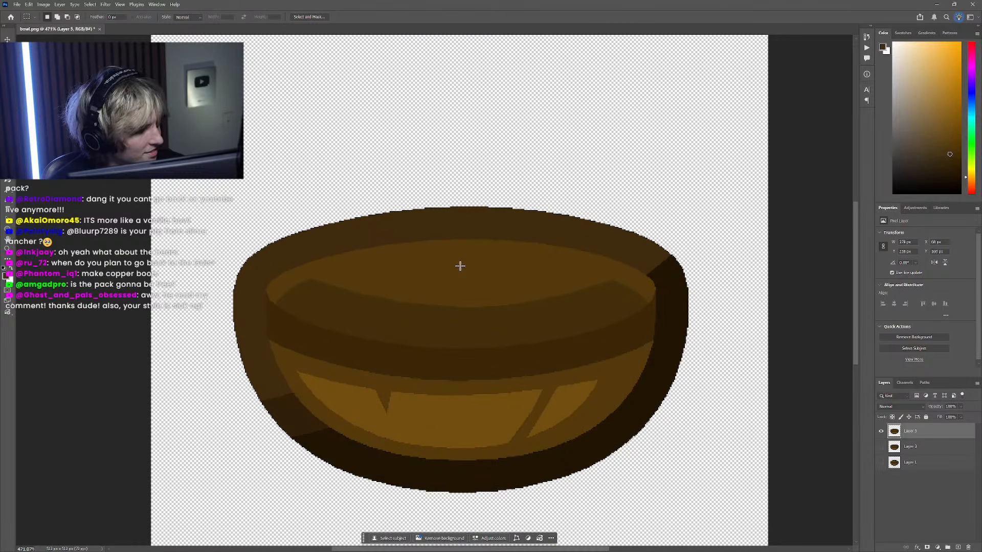
key("l")
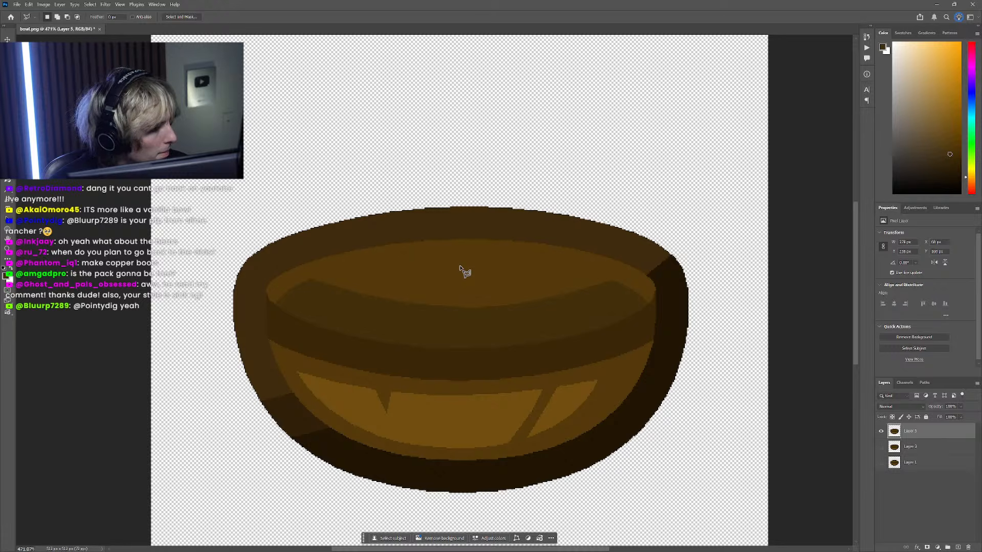
scroll(455, 270, "down", 3)
scroll(410, 300, "up", 4)
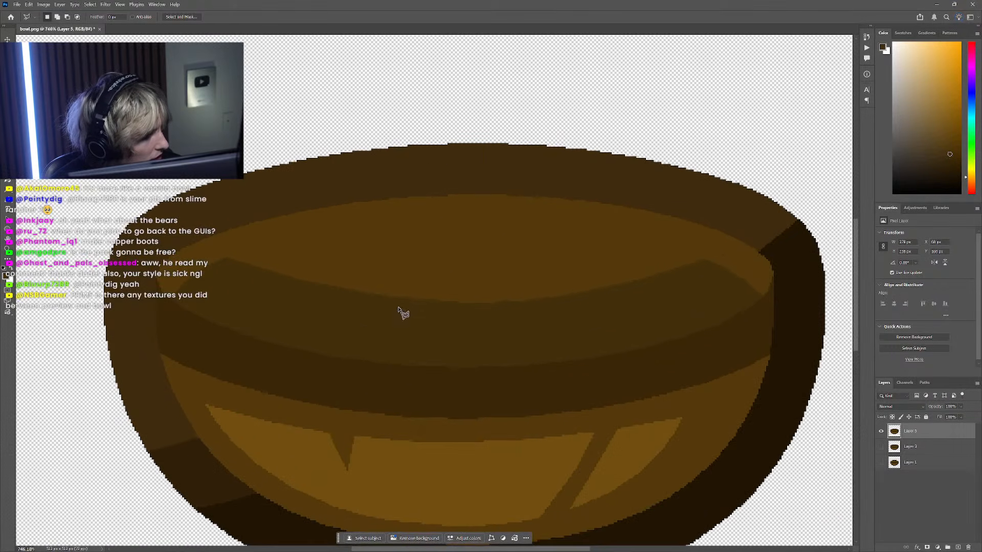
scroll(401, 313, "down", 3)
scroll(404, 307, "left", 1)
scroll(409, 307, "down", 2)
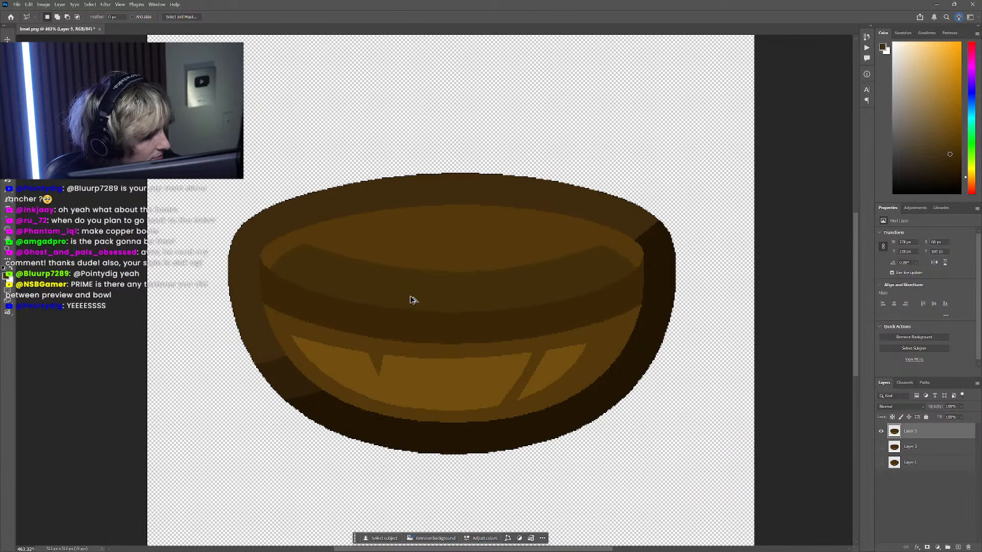
scroll(413, 299, "up", 2)
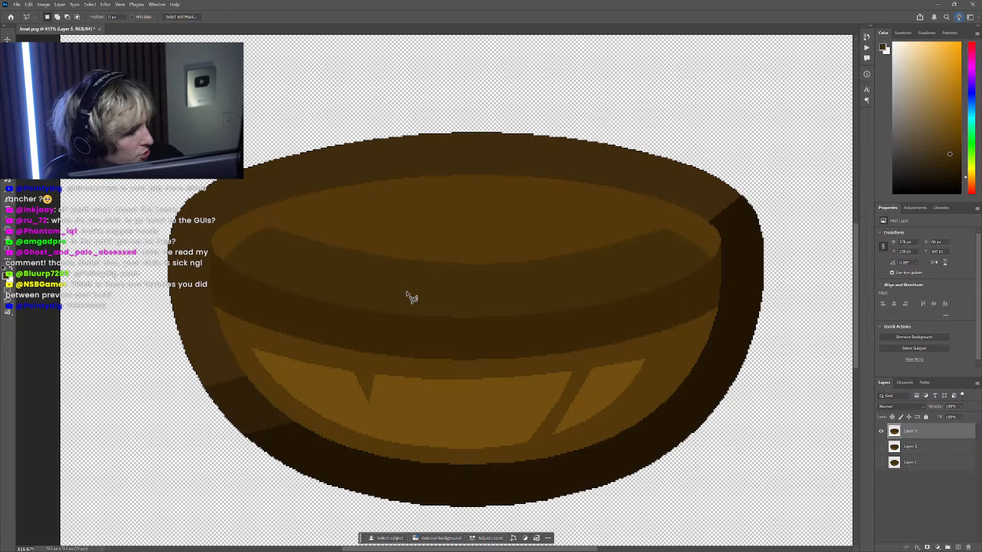
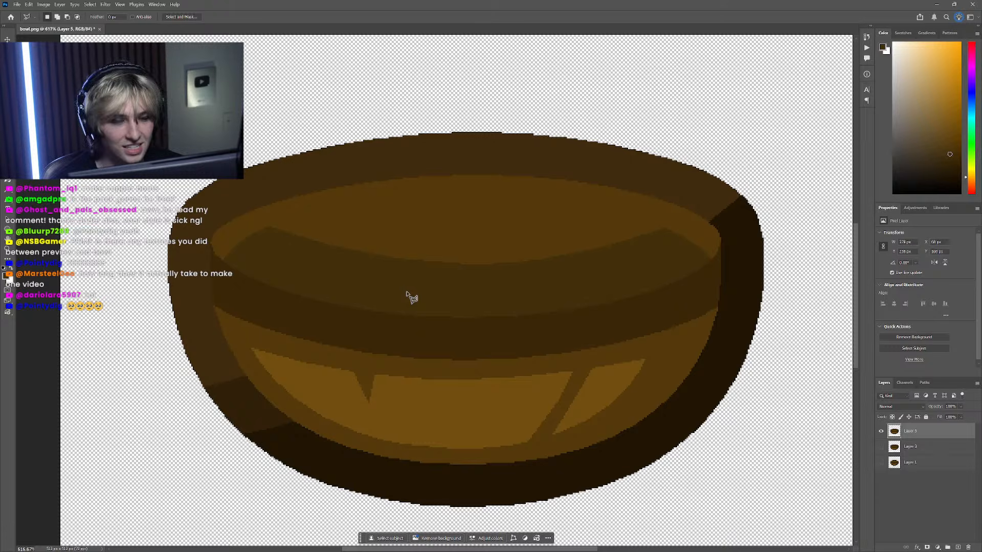
Step: Inspect the left end of the inner shadow where it meets the rim
scroll(449, 270, "down", 3)
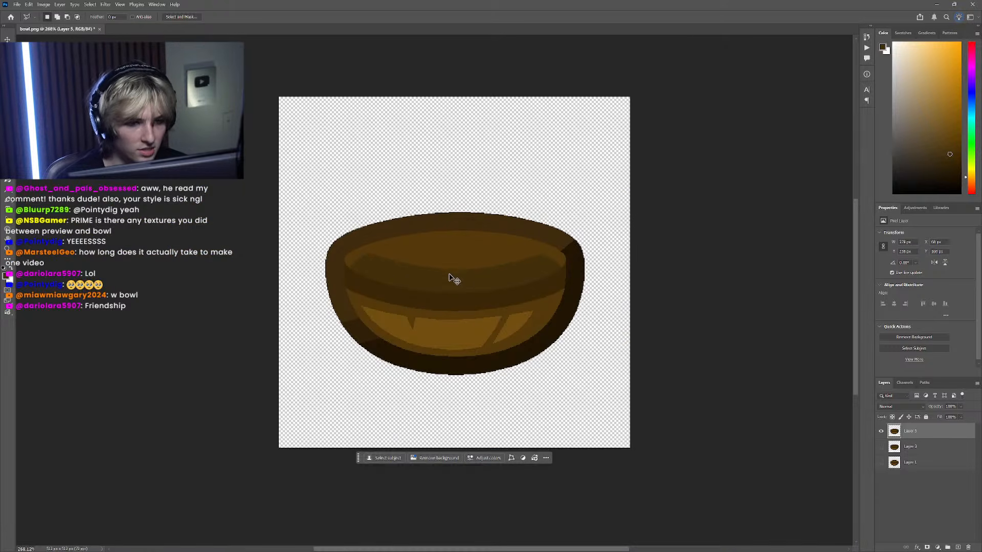
scroll(447, 274, "up", 3)
scroll(327, 271, "up", 10)
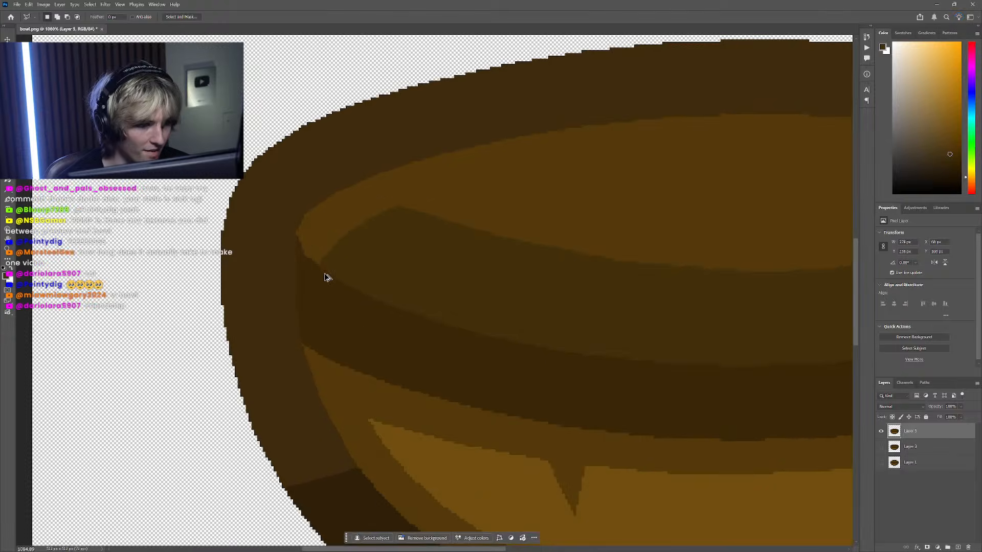
key("i")
key("b")
scroll(419, 294, "down", 12)
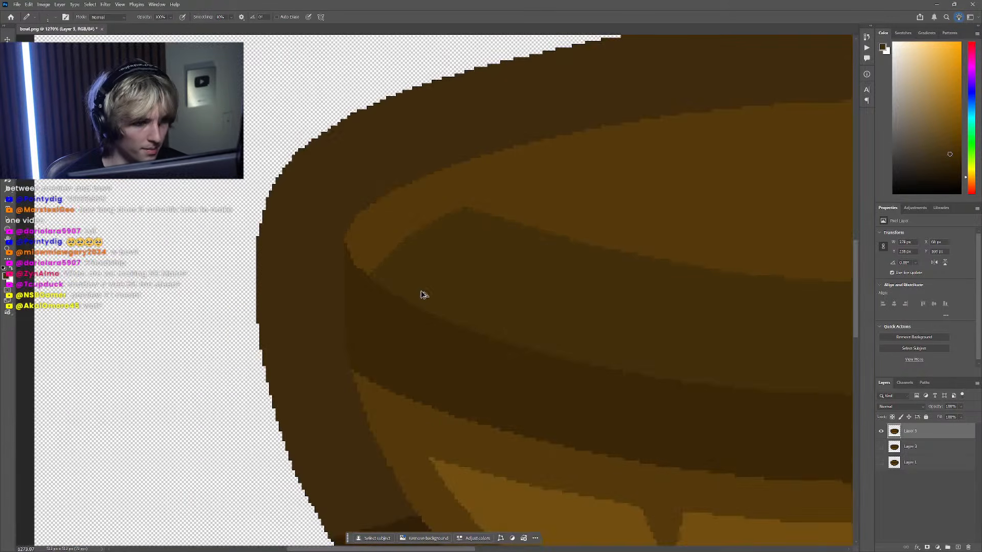
scroll(439, 290, "up", 2)
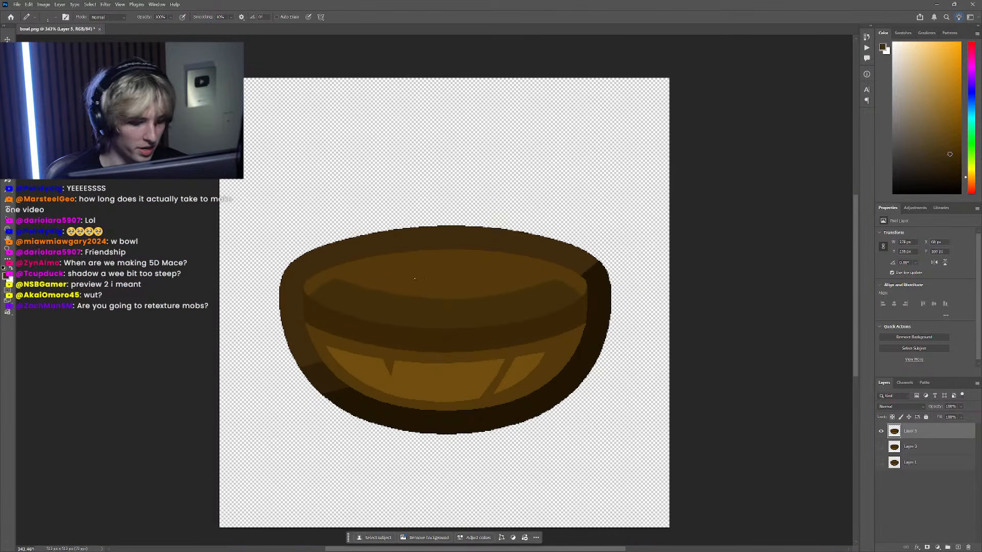
key("l")
scroll(393, 304, "up", 2)
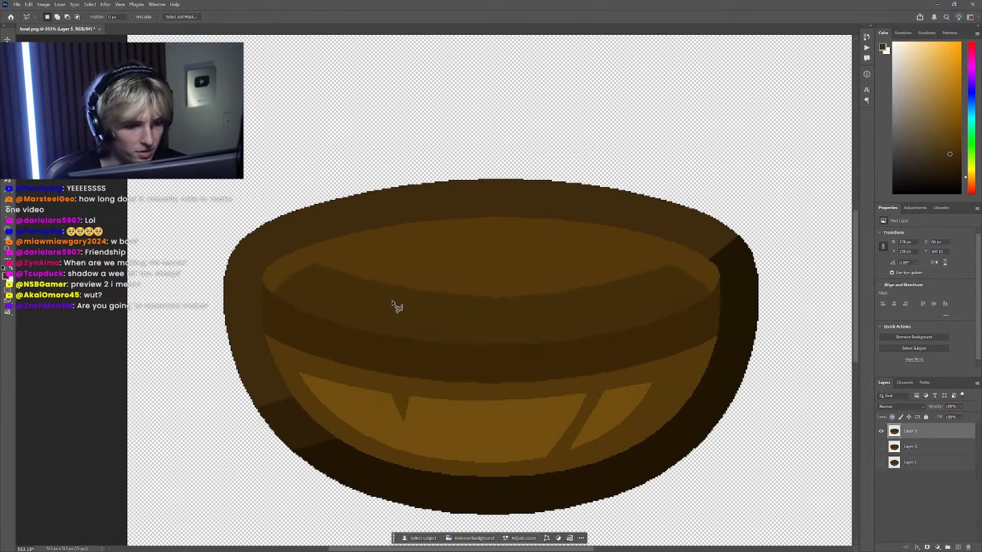
Step: Compare the redrawn bowl with the two lower bowl layers by switching layer visibility
left_click(881, 447)
left_click(881, 432)
left_click(881, 432)
left_click(882, 447)
left_click(882, 463)
left_click(882, 431)
left_click(882, 432)
left_click(882, 432)
left_click(881, 463)
scroll(488, 344, "down", 6)
scroll(483, 344, "up", 6)
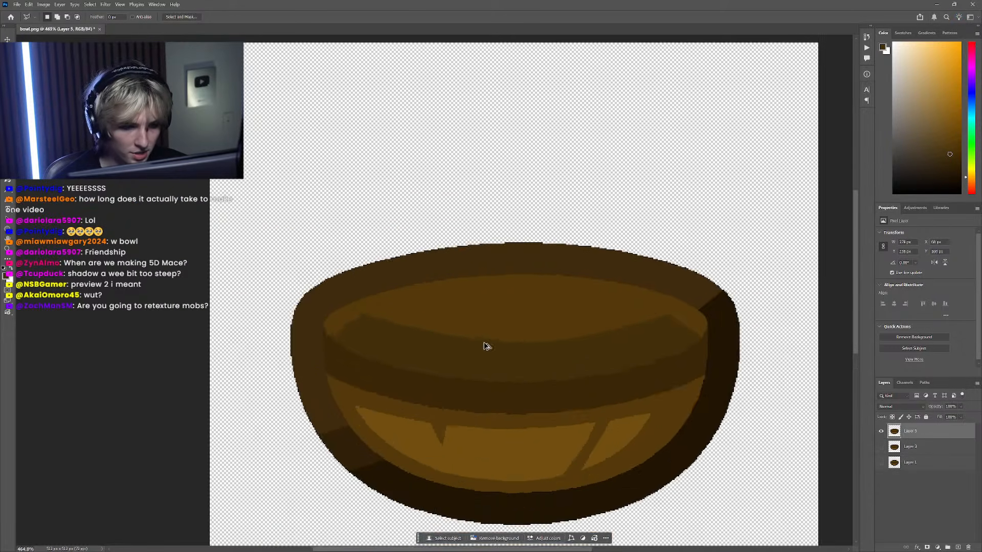
Step: Lasso a small downward-pointing triangle at the middle of the inner shadow's upper edge, fill it with the opening's brown and deselect
scroll(484, 345, "up", 3)
left_click(479, 324)
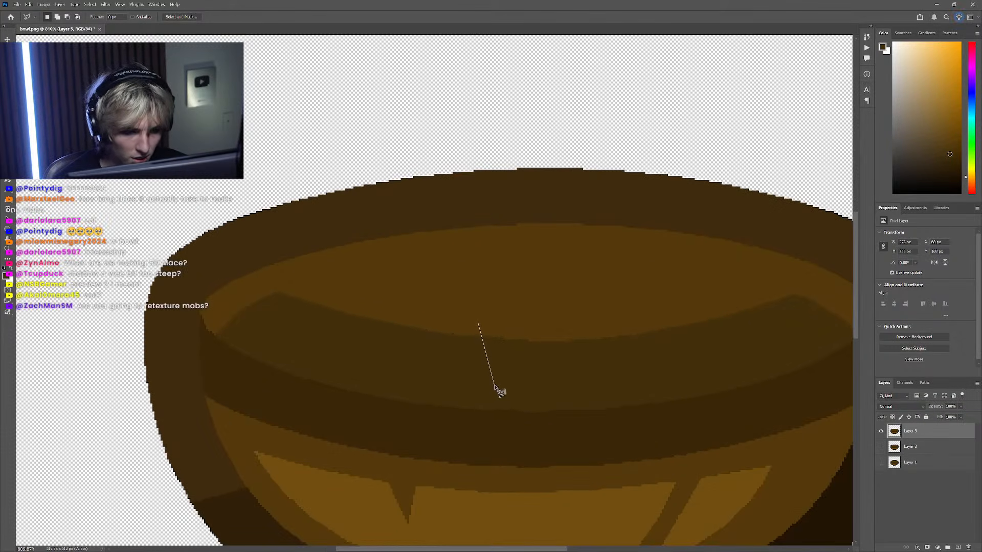
left_click(479, 324)
key("g")
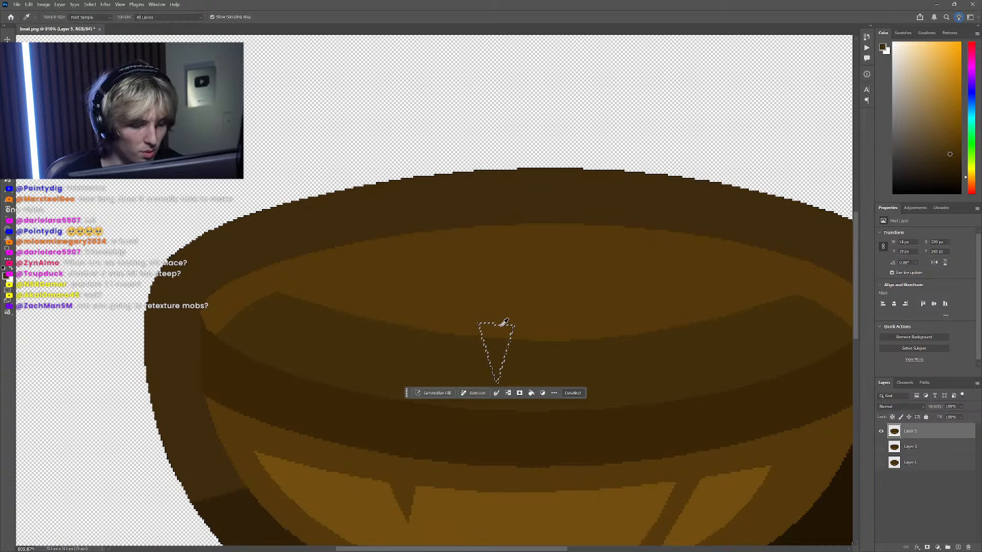
left_click(503, 357)
scroll(302, 248, "down", 5)
key("m")
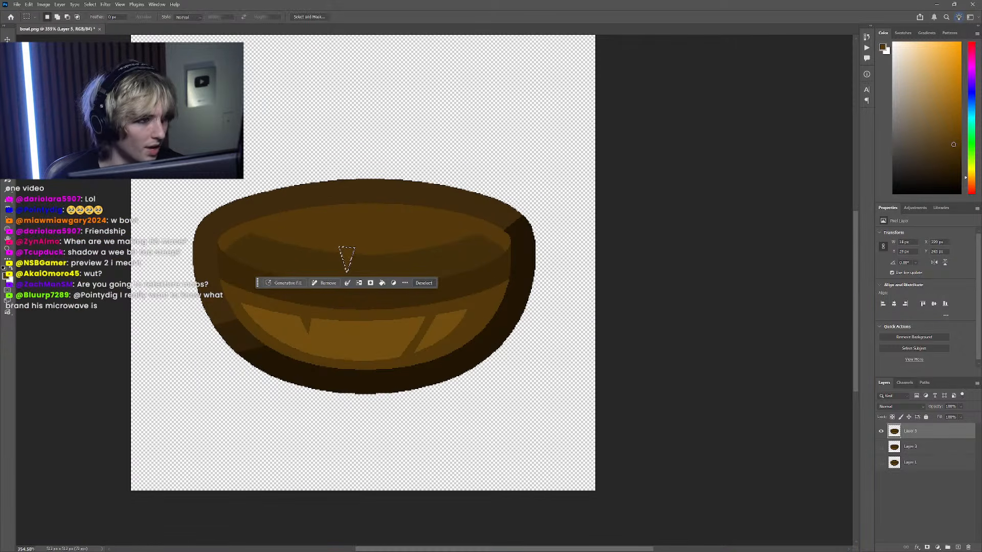
key("ctrl+d")
scroll(447, 300, "down", 5)
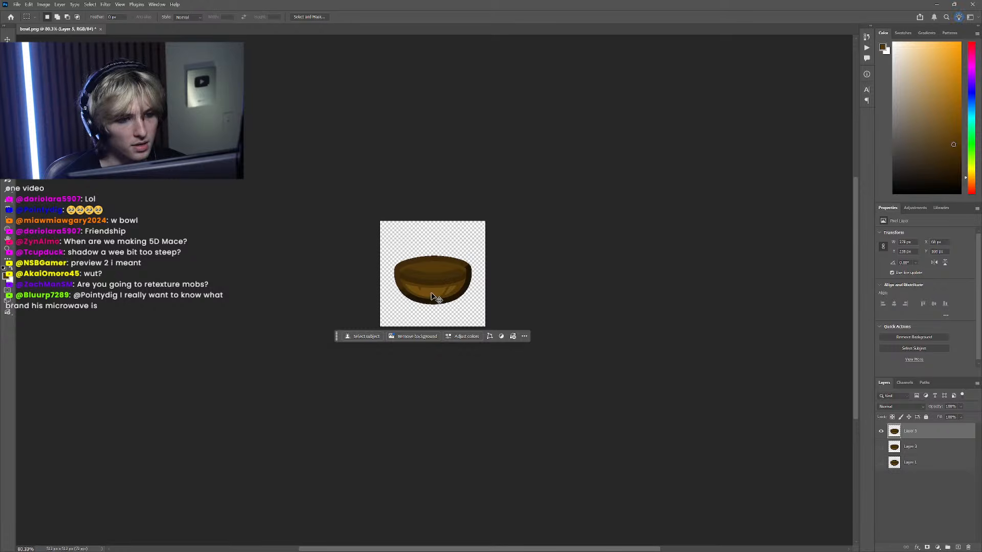
Step: Examine the upper edge of the bowl's inner shadow close up and from a distance
scroll(432, 298, "up", 7)
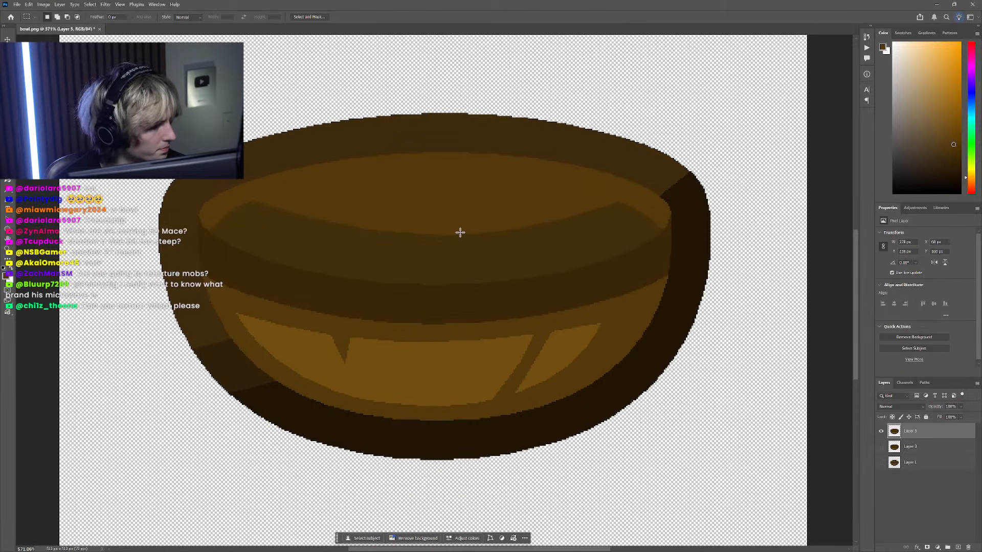
scroll(458, 243, "down", 6)
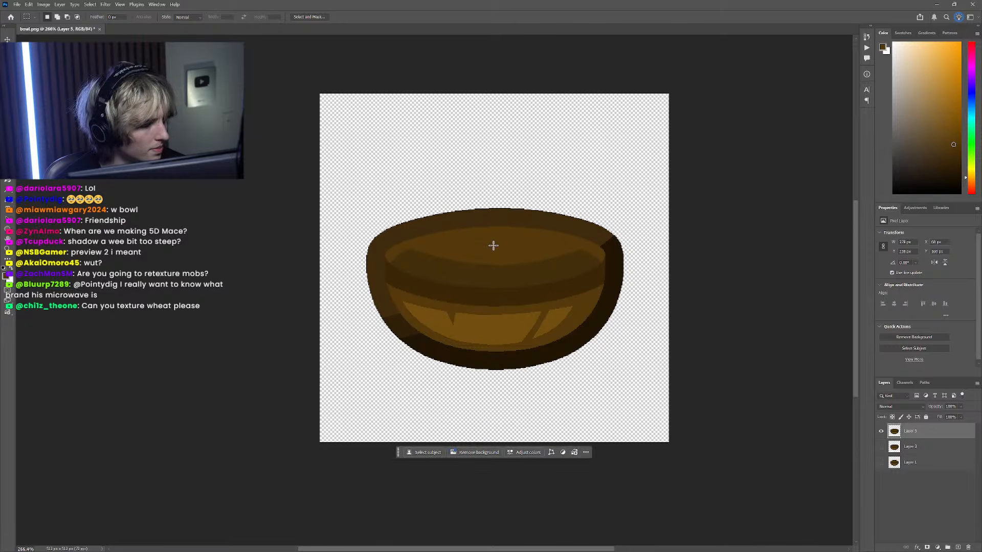
scroll(493, 246, "up", 7)
scroll(498, 261, "right", 2)
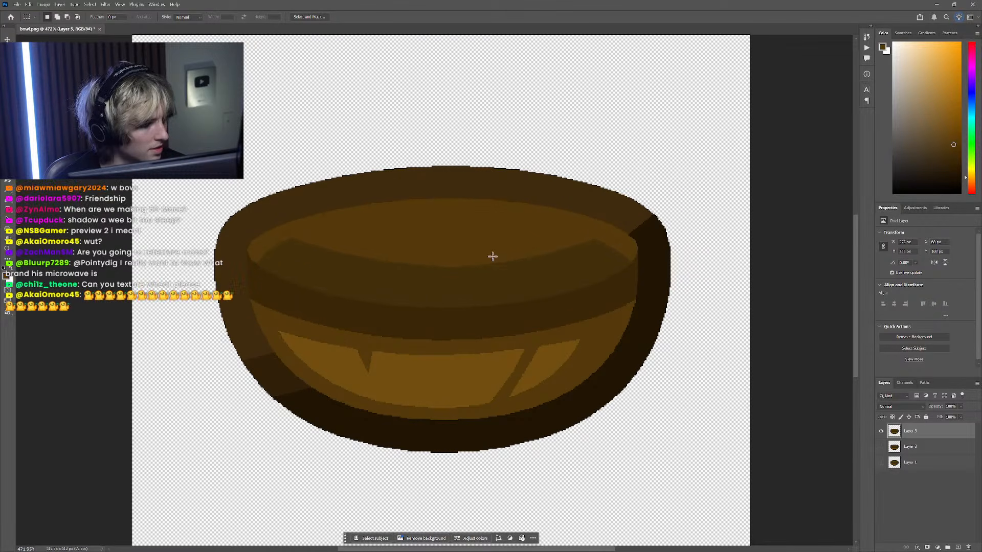
scroll(492, 257, "down", 1)
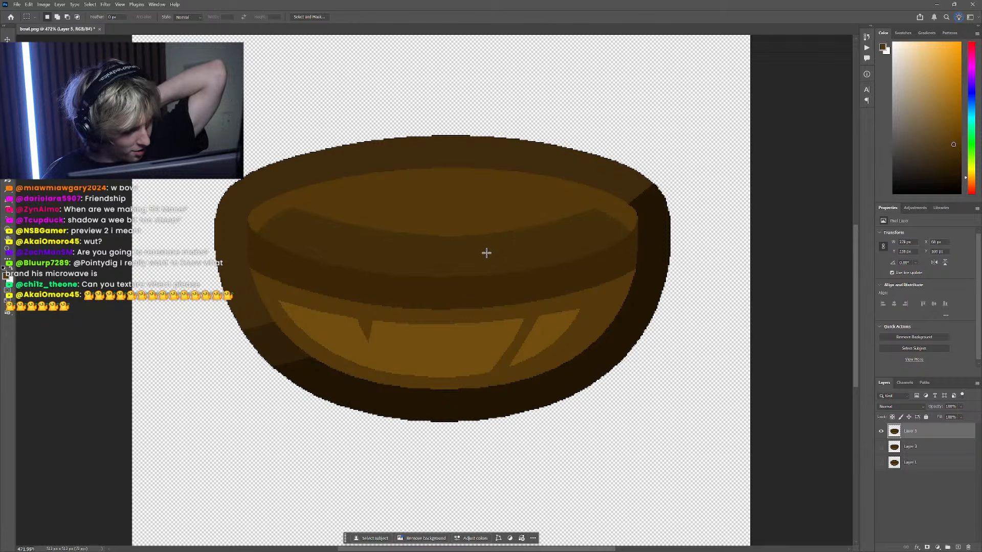
key("l")
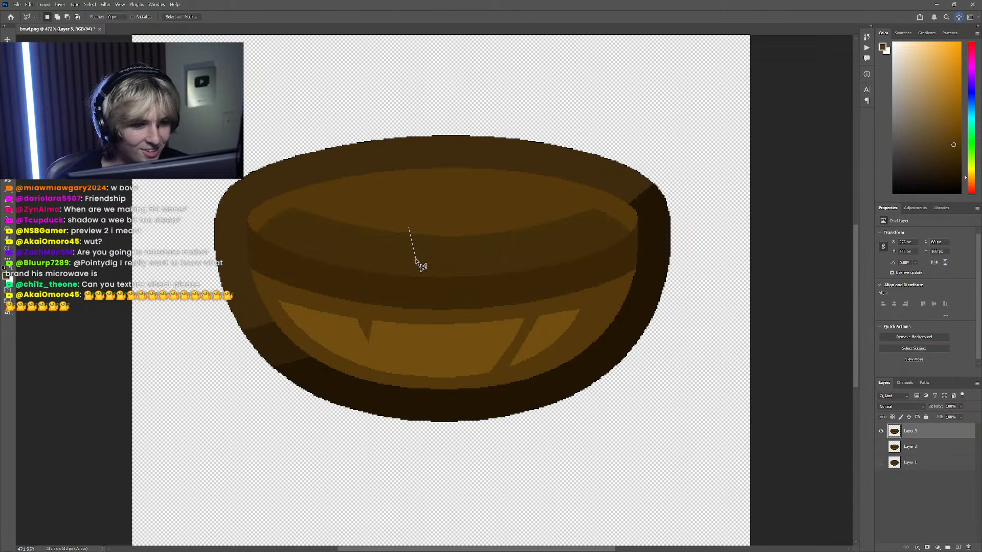
key("Escape")
Step: Lasso a narrow downward-pointing triangle at the middle of the inner shadow's upper edge
scroll(483, 251, "down", 5)
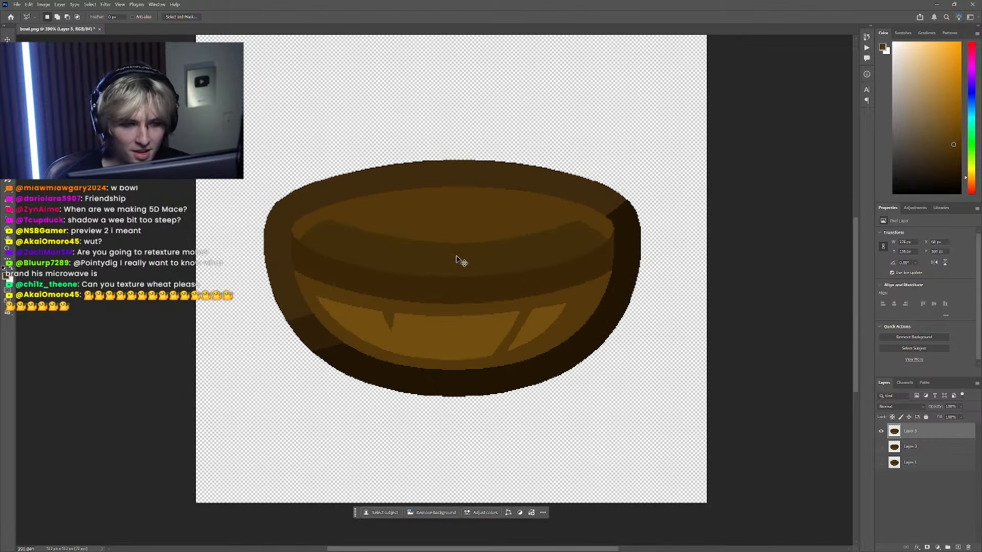
scroll(454, 272, "up", 4)
scroll(496, 338, "up", 3)
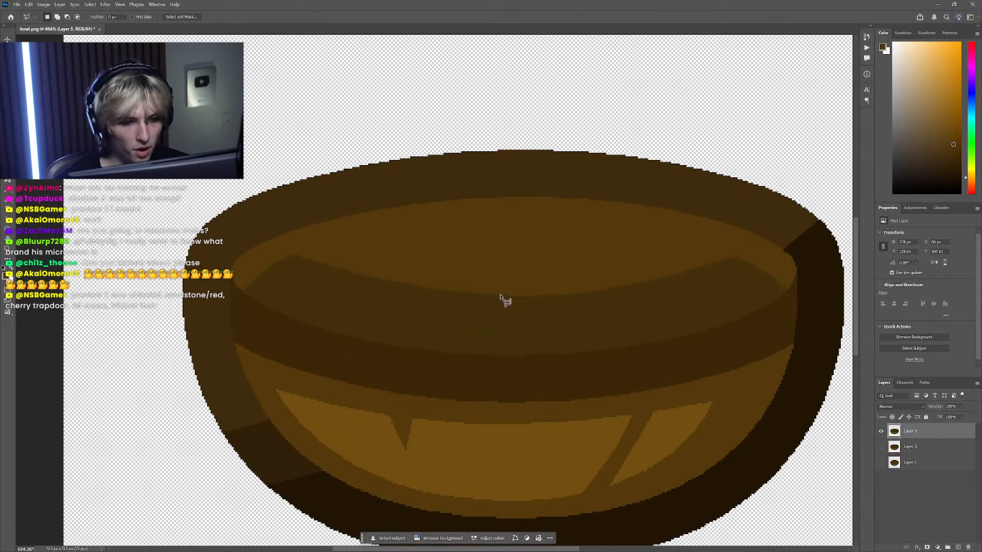
left_click(479, 287)
left_click(492, 342)
left_click(480, 287)
scroll(508, 378, "right", 2)
Step: Sample the opening's brown from the bottom bowl layer, fill the lassoed triangle on the redrawn bowl layer and deselect
left_click(880, 463)
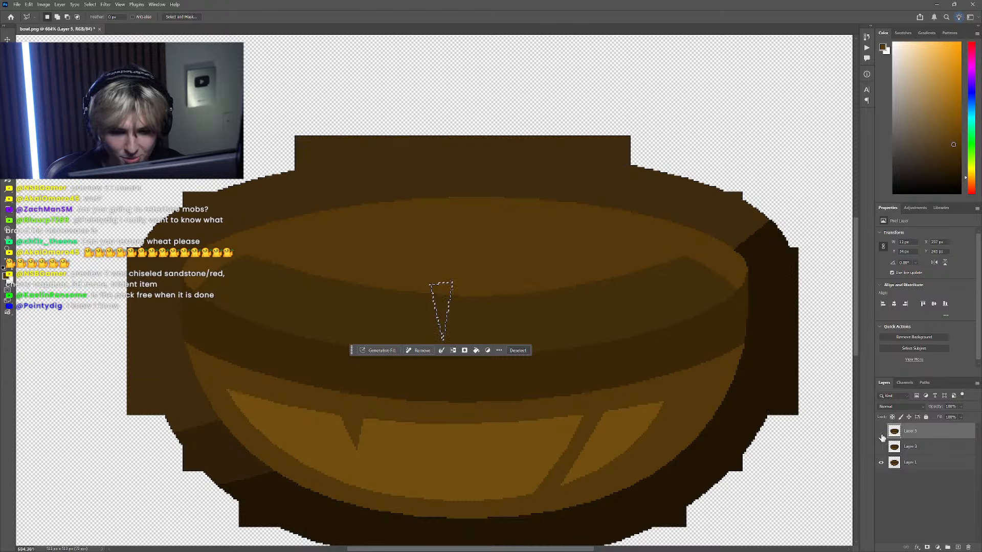
left_click(881, 431)
key("i")
left_click(881, 431)
left_click(881, 462)
key("g")
scroll(386, 254, "down", 3)
key("m")
key("ctrl+d")
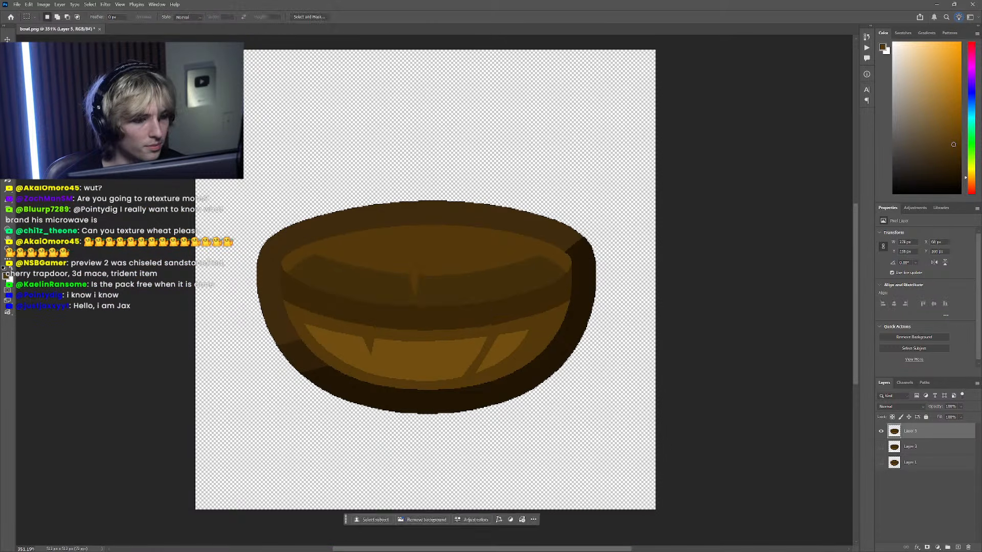
Step: Check the narrow central notch from a distance and undo its fill and selection
scroll(378, 220, "down", 5)
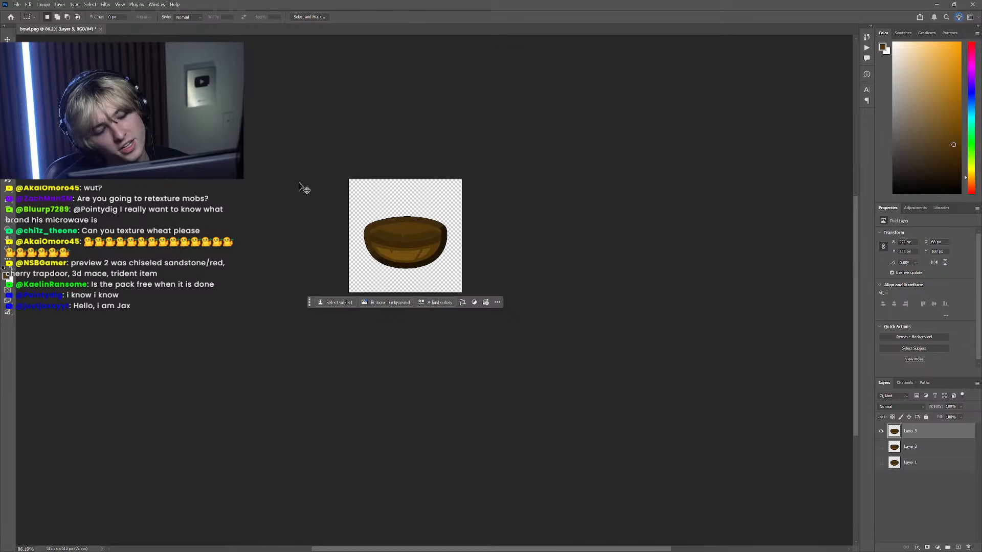
scroll(430, 243, "up", 5)
scroll(519, 309, "down", 4)
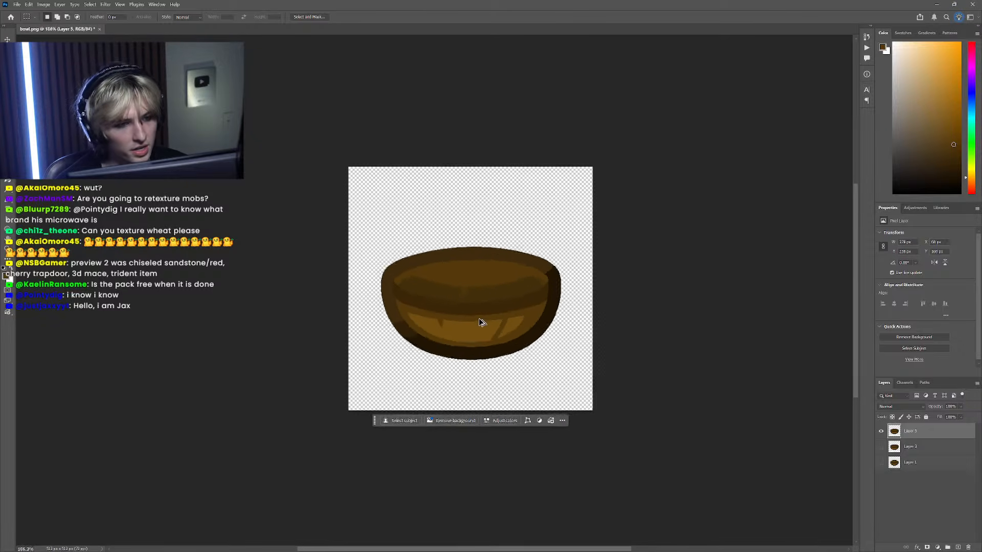
scroll(487, 327, "up", 1)
scroll(491, 307, "up", 2)
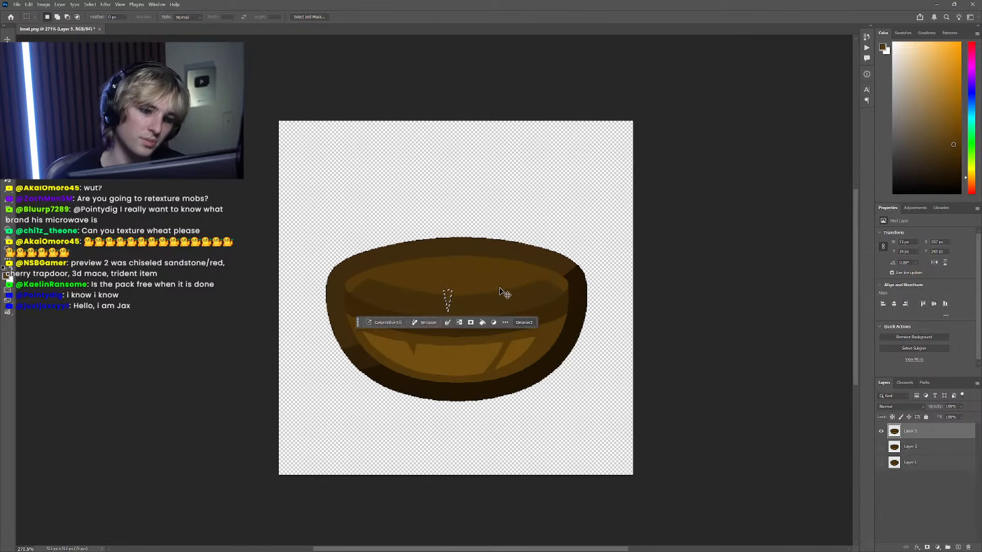
scroll(489, 294, "up", 2)
Step: Lasso a slanted pointed notch right of the middle of the inner shadow's upper edge, fill it with the opening's brown and deselect
key("l")
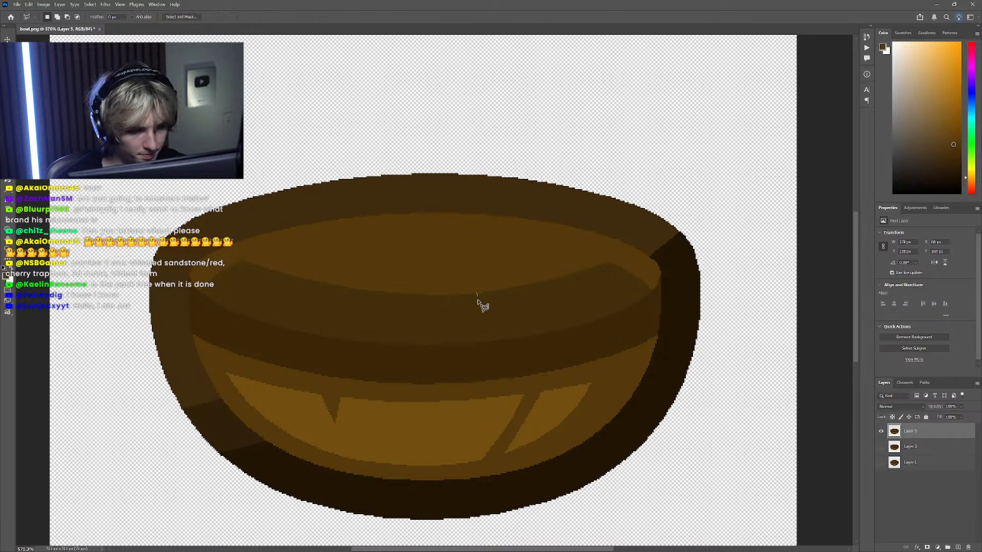
left_click(476, 293)
key("g")
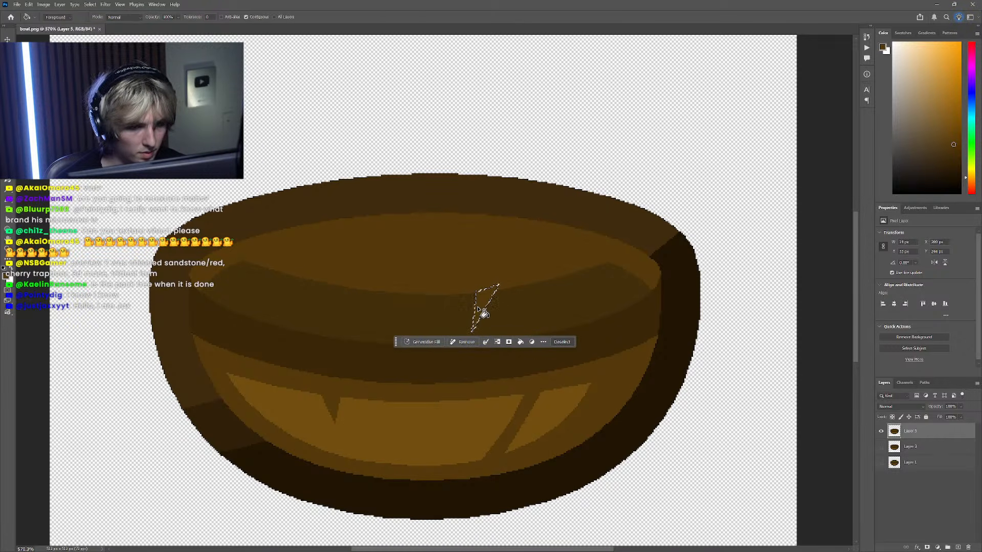
scroll(471, 312, "down", 2)
key("m")
key("ctrl+d")
Step: Examine the new notch from a distance and compare the redrawn bowl with the original pixel bowl layer
scroll(370, 243, "down", 6)
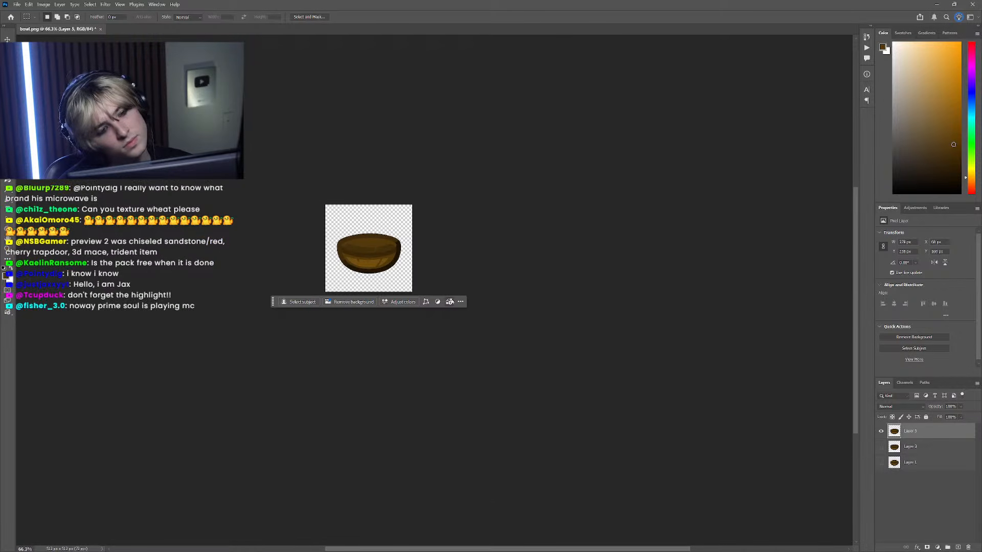
scroll(450, 287, "up", 5)
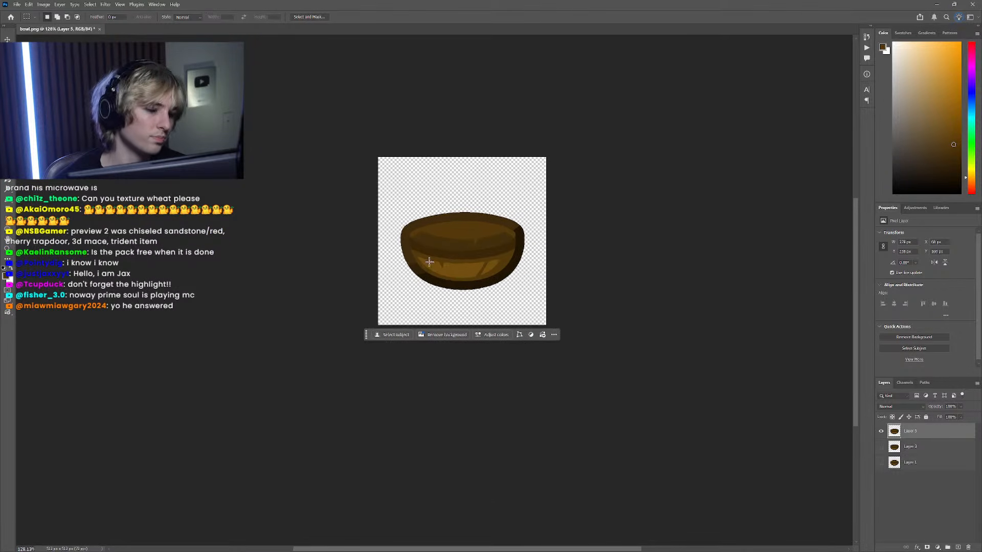
scroll(446, 273, "up", 2)
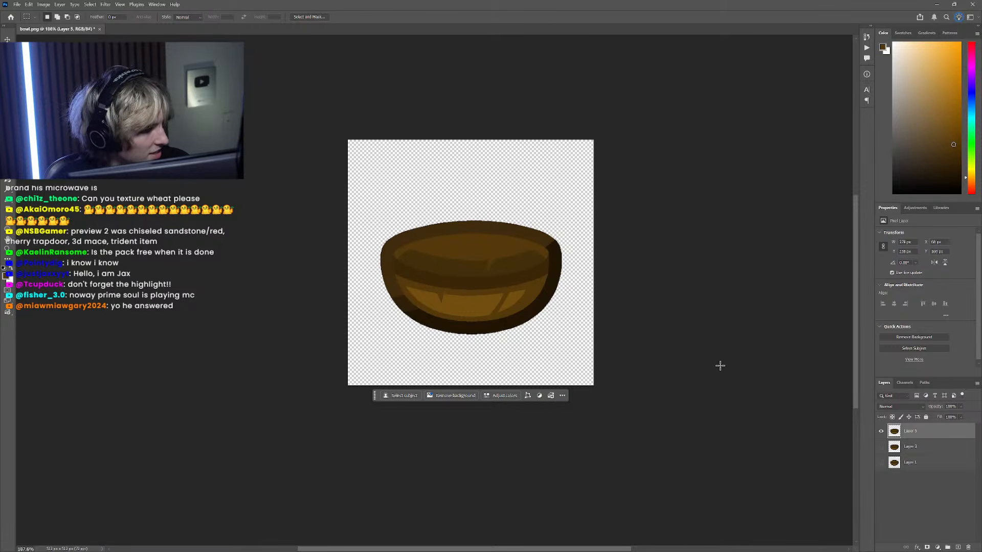
left_click(880, 432)
left_click(880, 447)
left_click(880, 447)
left_click(880, 463)
left_click(880, 459)
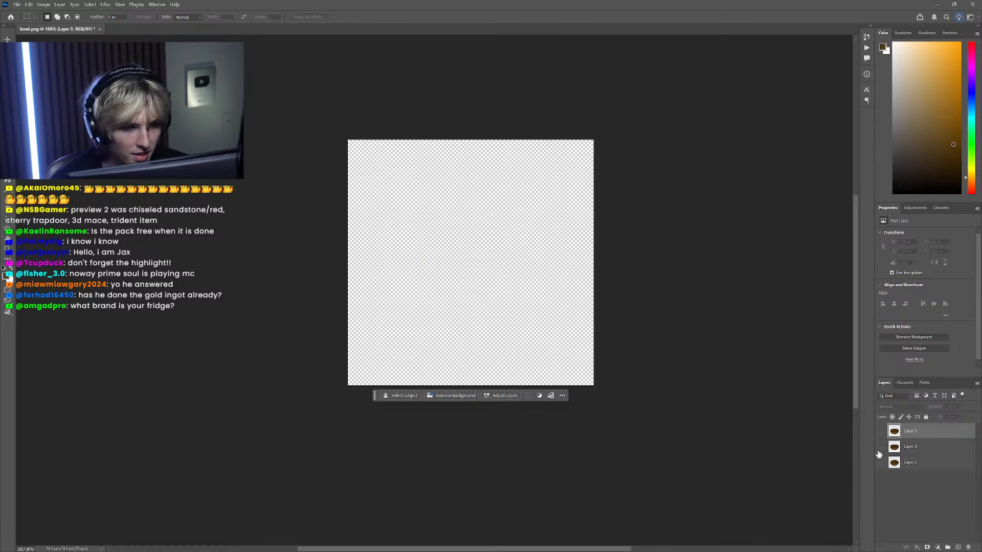
left_click(880, 462)
scroll(501, 274, "up", 3)
scroll(462, 285, "down", 2)
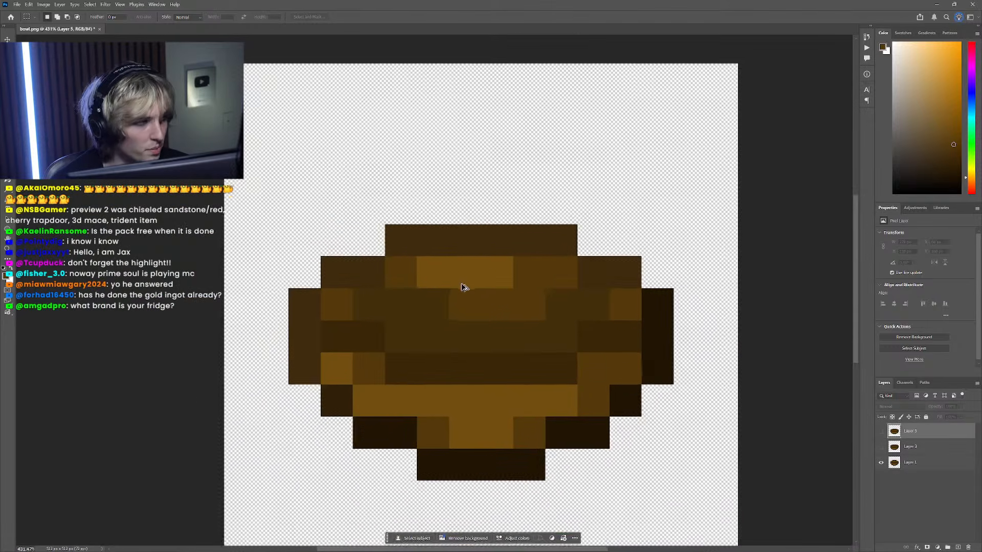
Step: Show only the redrawn bowl and draw a closed four-cornered Pen path about 128 px wide in the upper part of the opening
key("p")
left_click(881, 432, "alt")
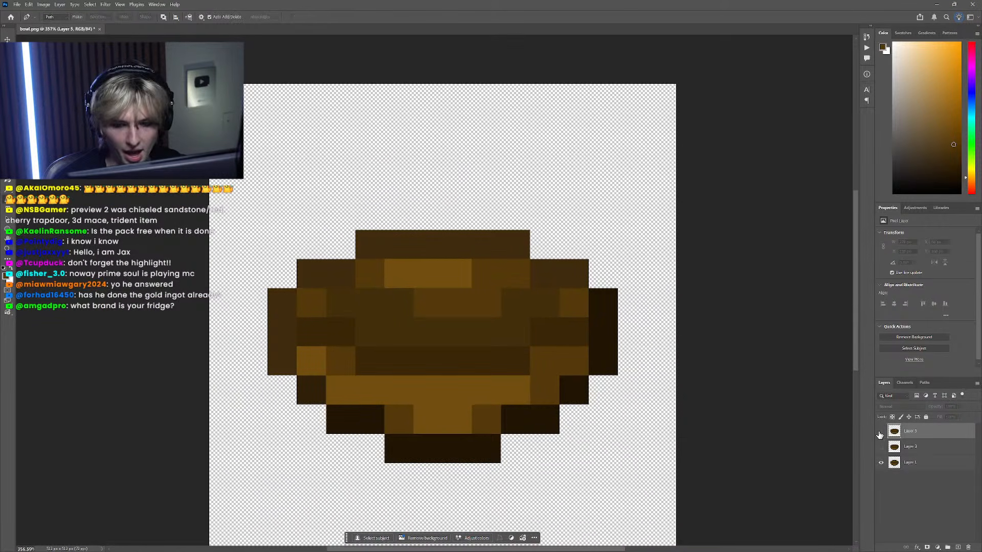
left_click(371, 280)
left_click(487, 272)
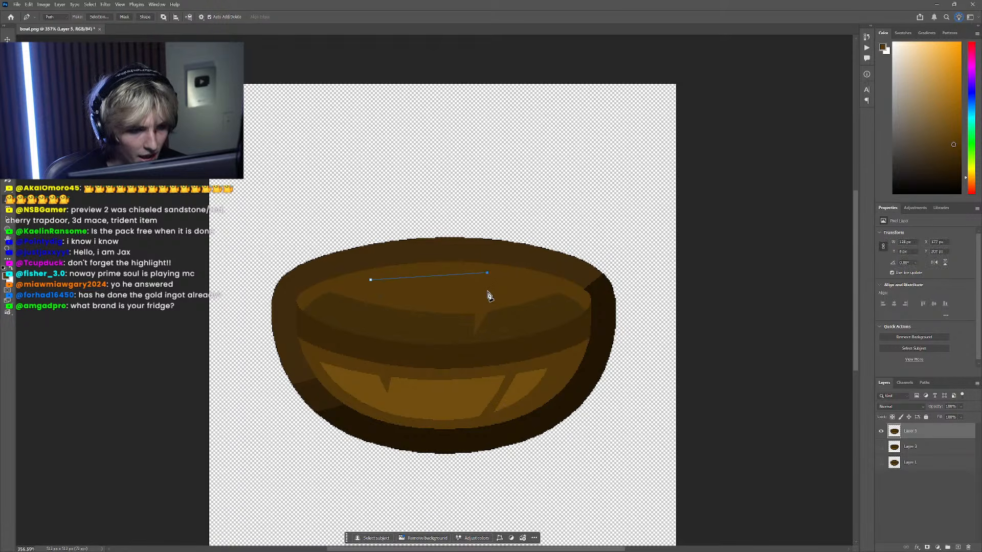
left_click(487, 292)
left_click(372, 294)
left_click(371, 279)
Step: Curve the path's upper edge upward along the rim and move its two upper corners outward
scroll(414, 279, "up", 3)
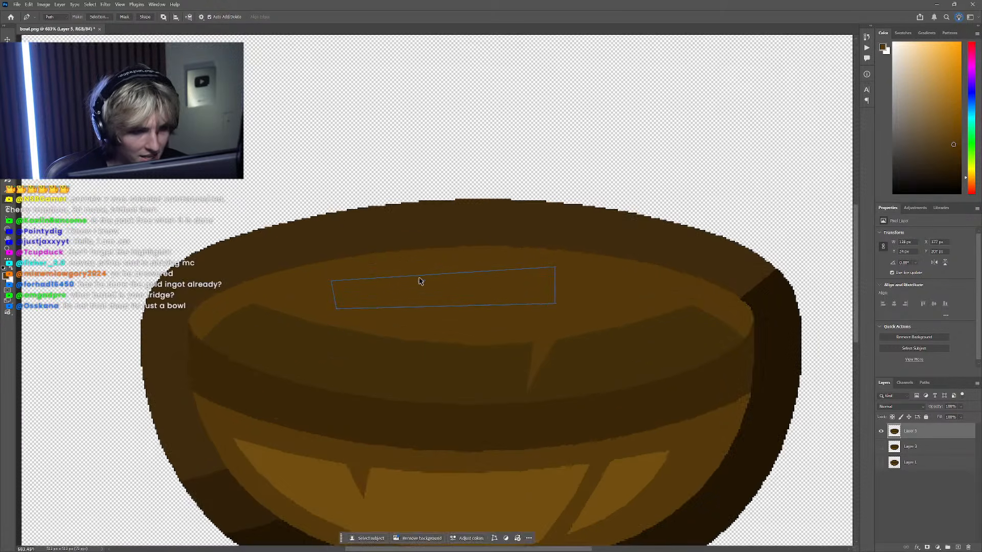
left_click_drag(443, 278, 442, 265)
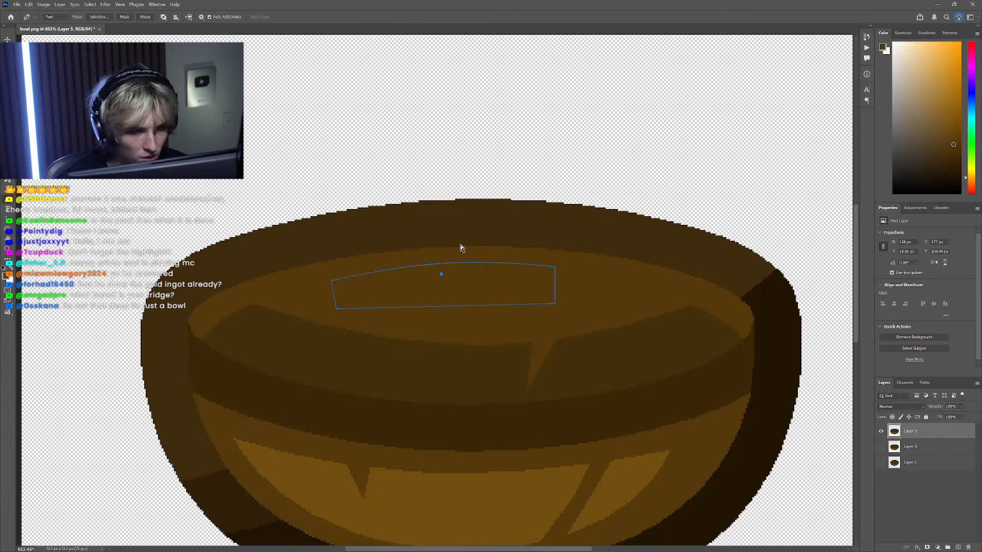
left_click_drag(556, 268, 571, 266)
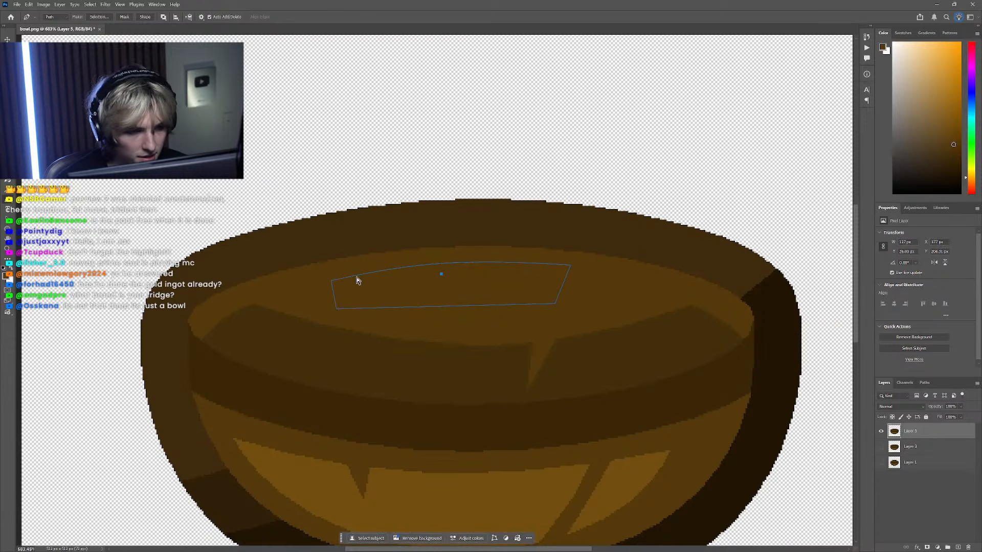
left_click(332, 282, "ctrl")
scroll(403, 311, "down", 5)
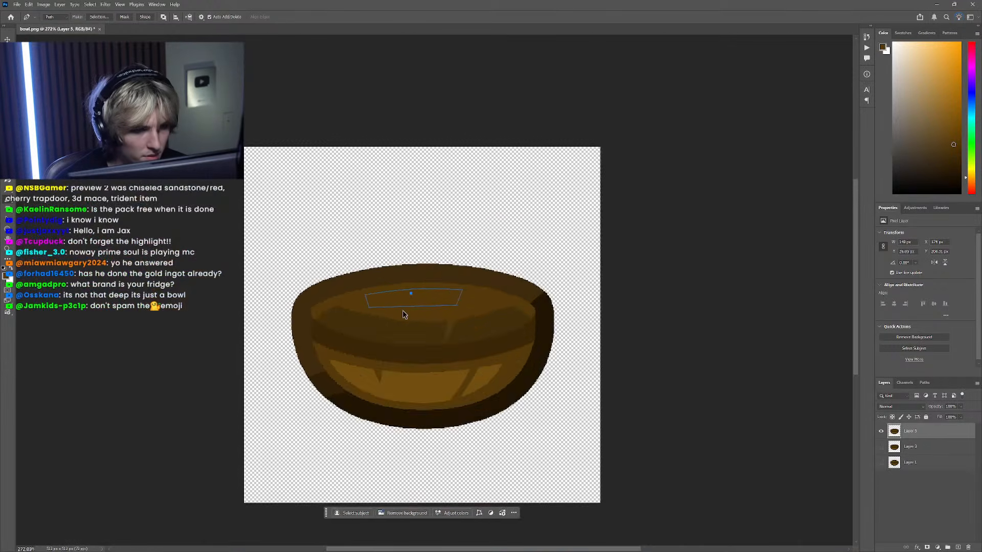
Step: Raise the path's two lower corners and curve its lower edge upward to parallel the upper edge
scroll(402, 320, "up", 6)
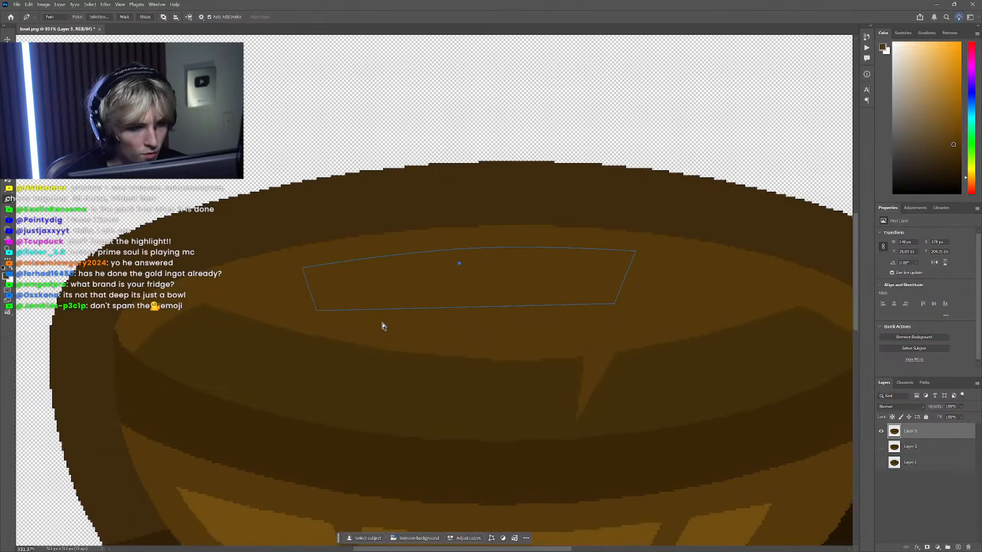
left_click_drag(314, 304, 314, 297)
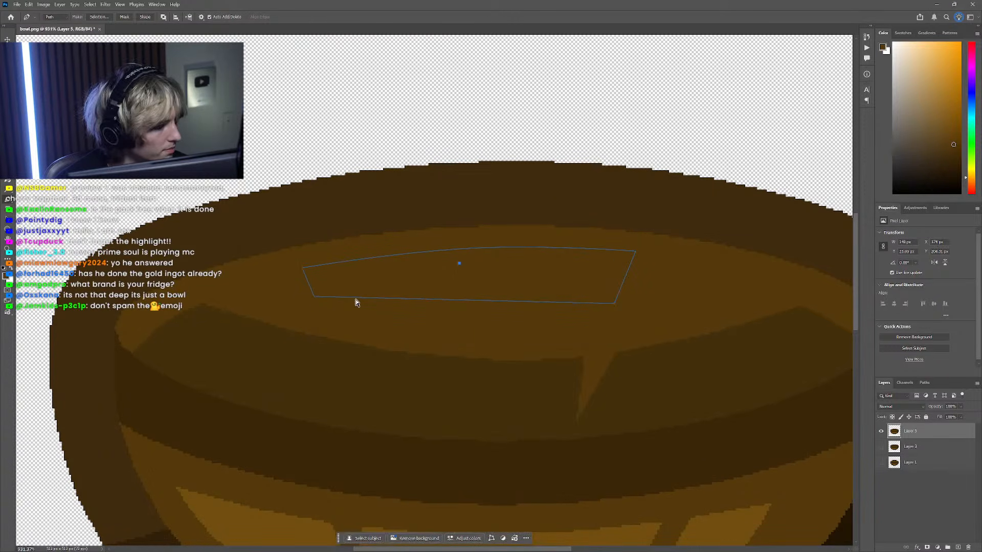
scroll(511, 324, "right", 2)
left_click_drag(518, 335, 600, 288)
left_click_drag(527, 330, 593, 289)
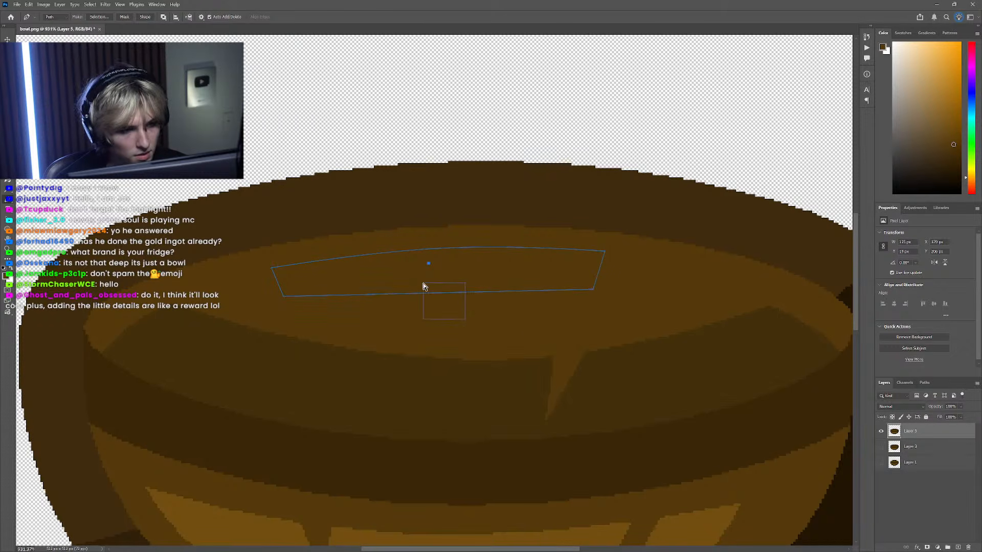
left_click_drag(439, 297, 438, 287)
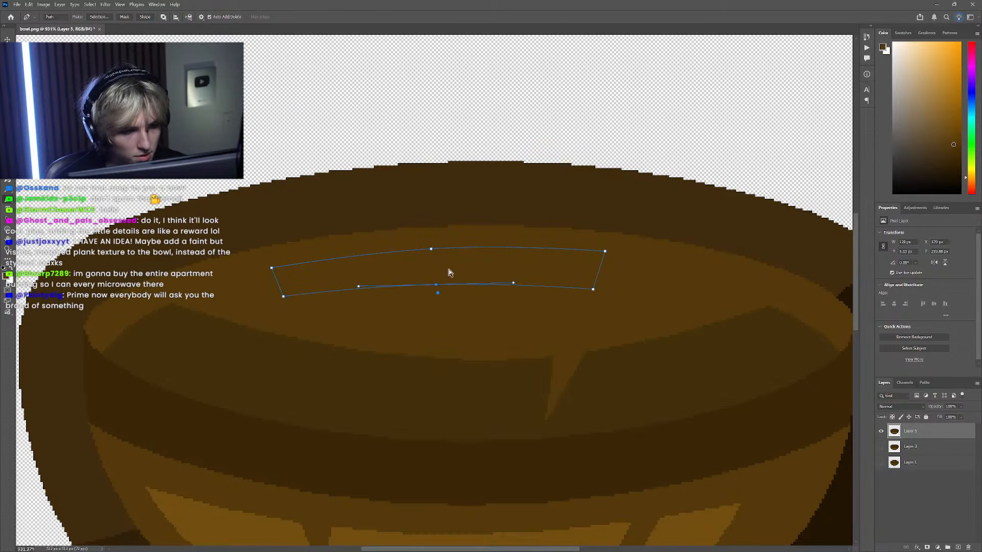
Step: Check the curved highlight path at several distances and compare it with the original pixel bowl's highlight by switching layer visibility
scroll(493, 333, "down", 5)
scroll(493, 333, "down", 4)
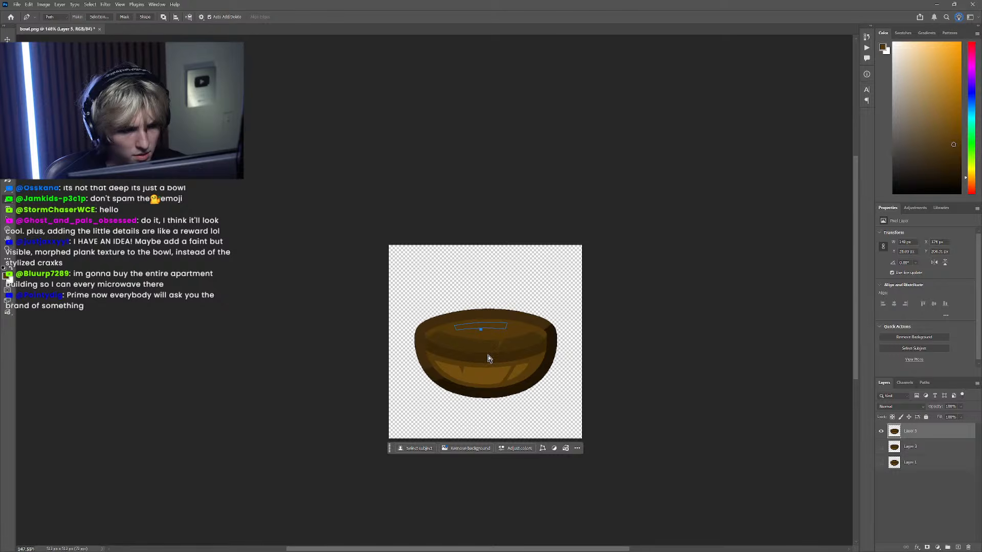
scroll(484, 354, "up", 9)
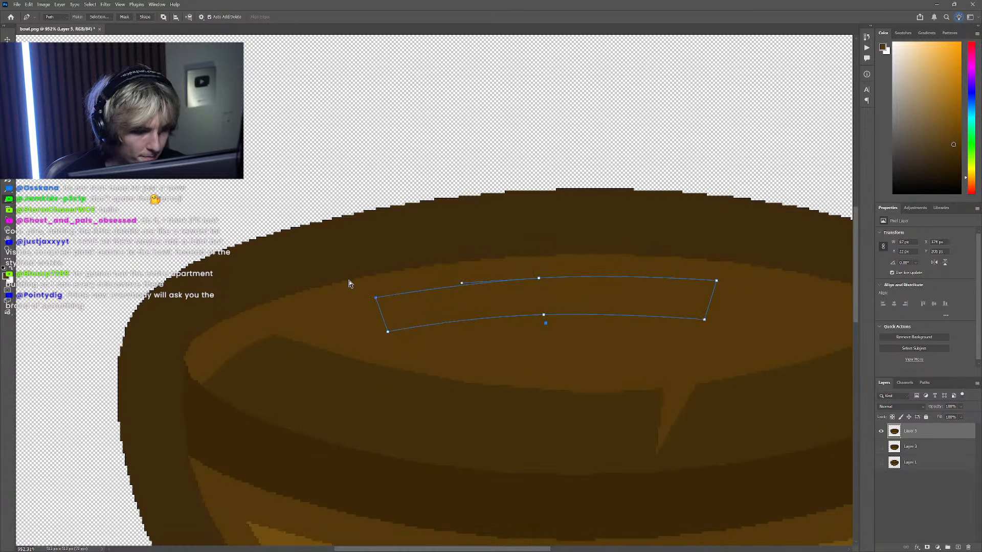
scroll(401, 320, "down", 6)
scroll(433, 321, "up", 6)
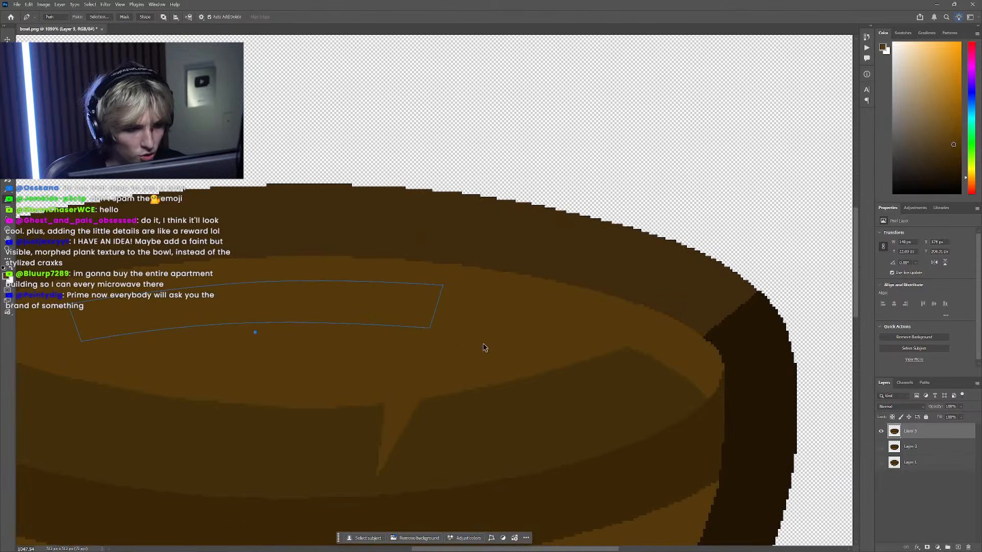
scroll(479, 341, "down", 3)
left_click(881, 431)
left_click(880, 462)
scroll(404, 358, "down", 4)
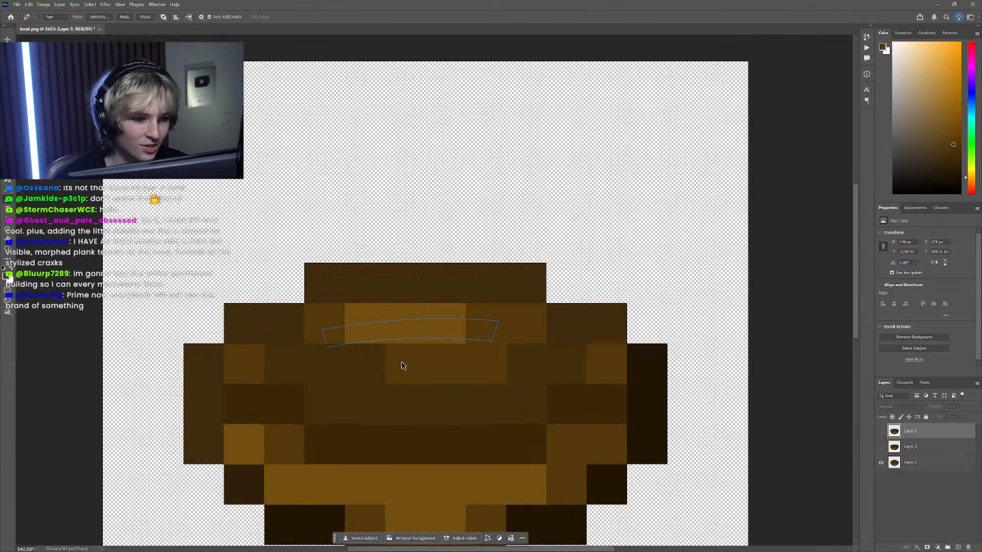
scroll(416, 346, "up", 2)
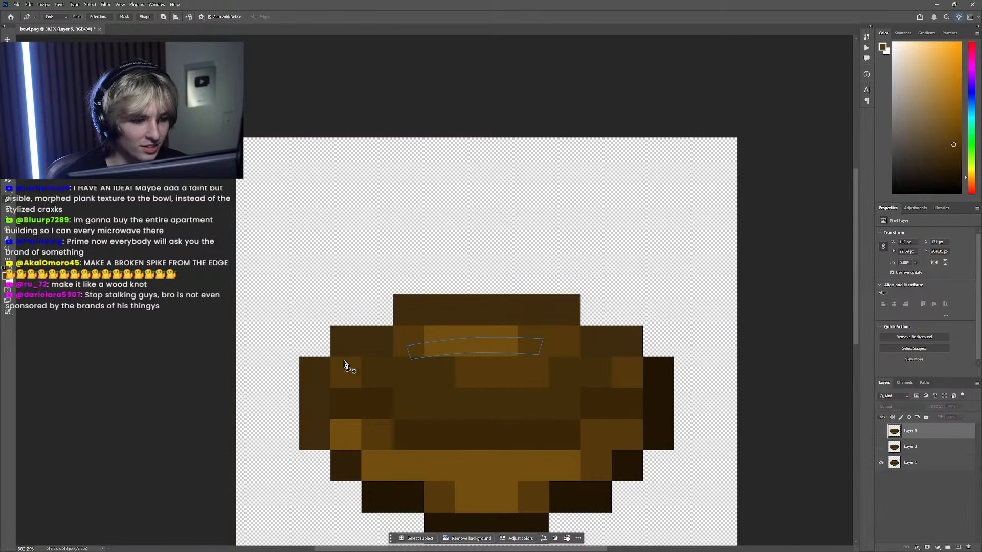
left_click(881, 431)
left_click(880, 462)
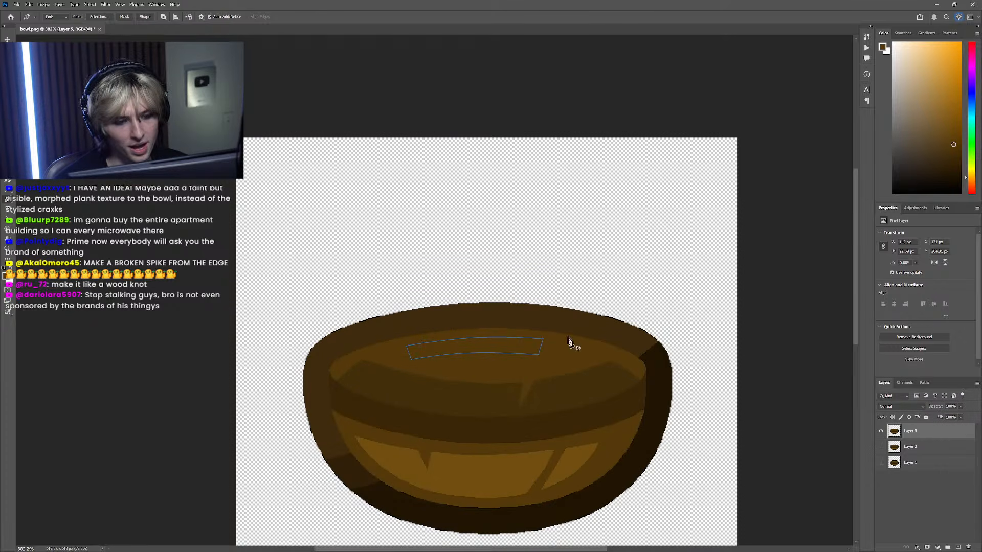
Step: Try to move the whole highlight path up about 10 px so its upper edge lies on the rim's inner edge
scroll(535, 335, "down", 3)
scroll(562, 366, "up", 5)
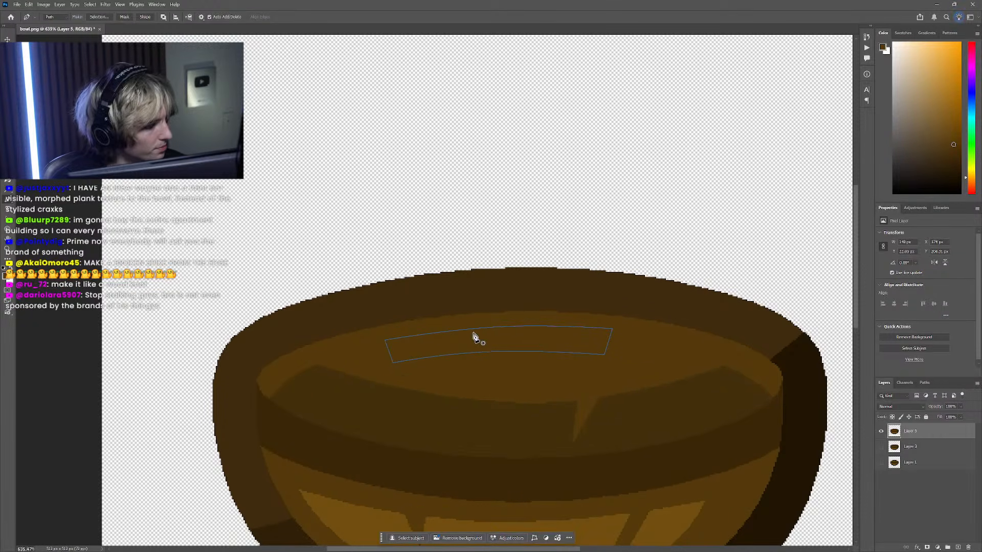
left_click_drag(380, 380, 638, 283)
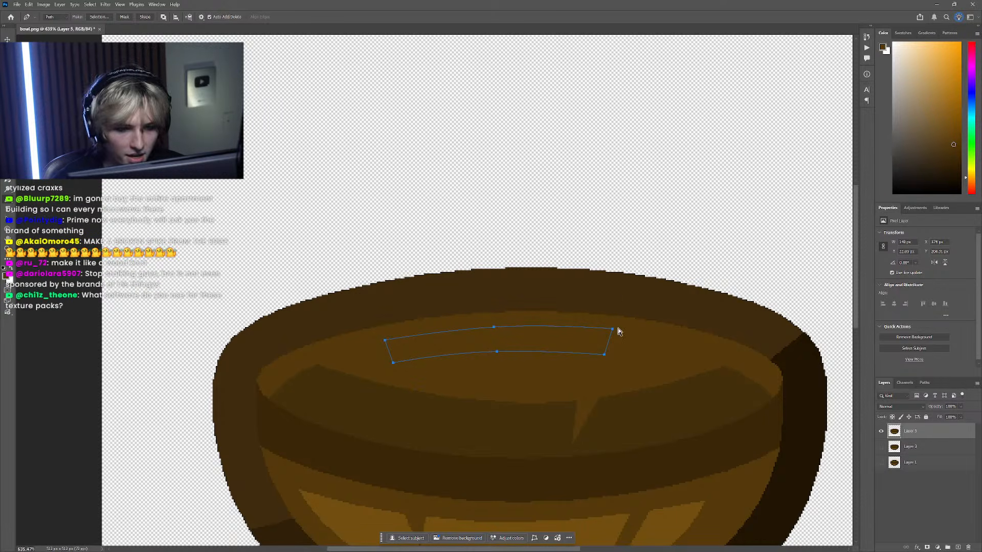
left_click_drag(613, 332, 614, 315)
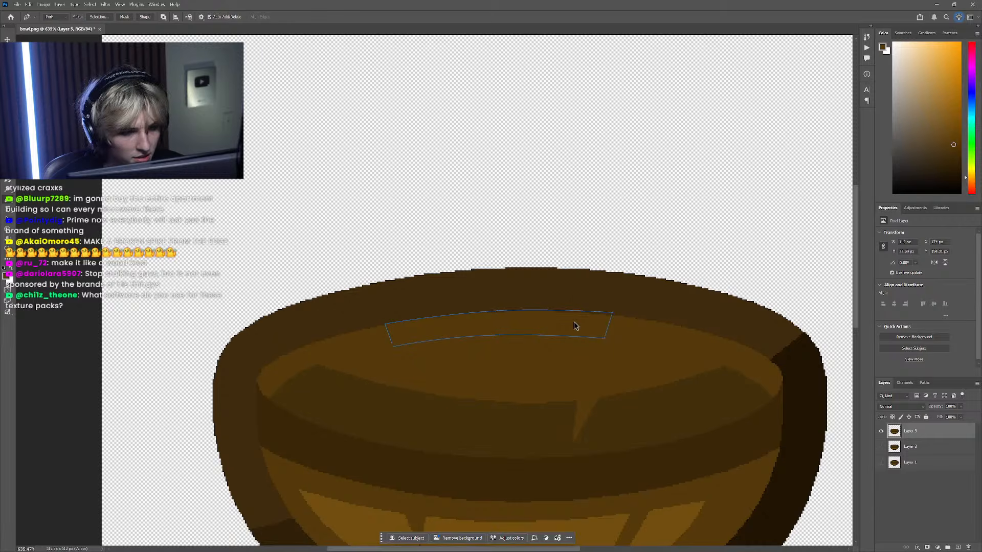
scroll(567, 342, "down", 10)
scroll(565, 357, "right", 1)
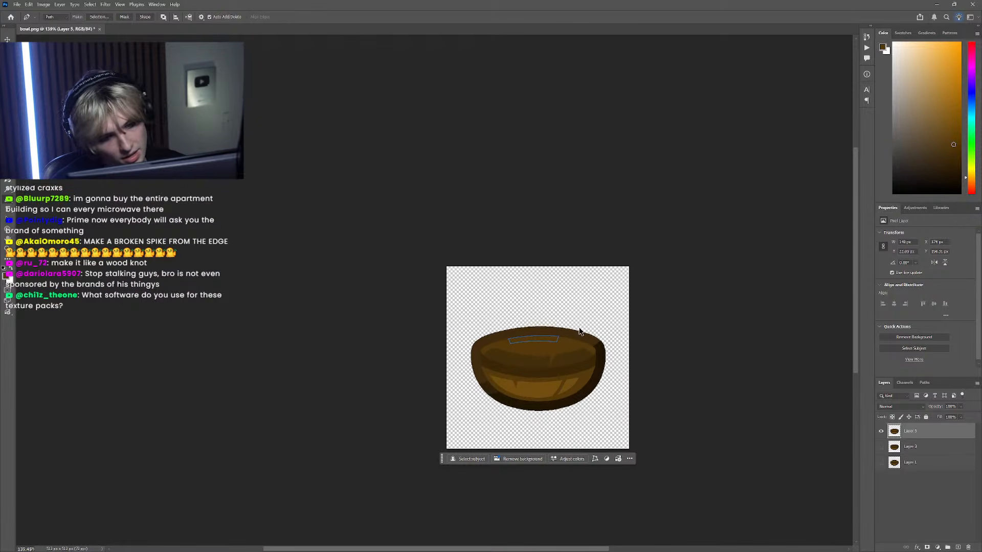
scroll(566, 330, "up", 4)
scroll(524, 360, "up", 2)
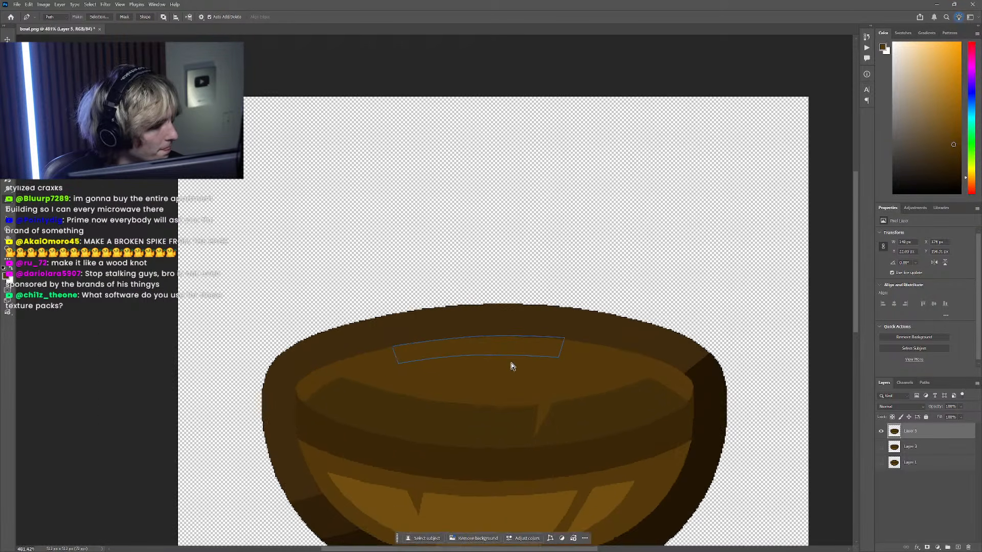
scroll(572, 383, "up", 3)
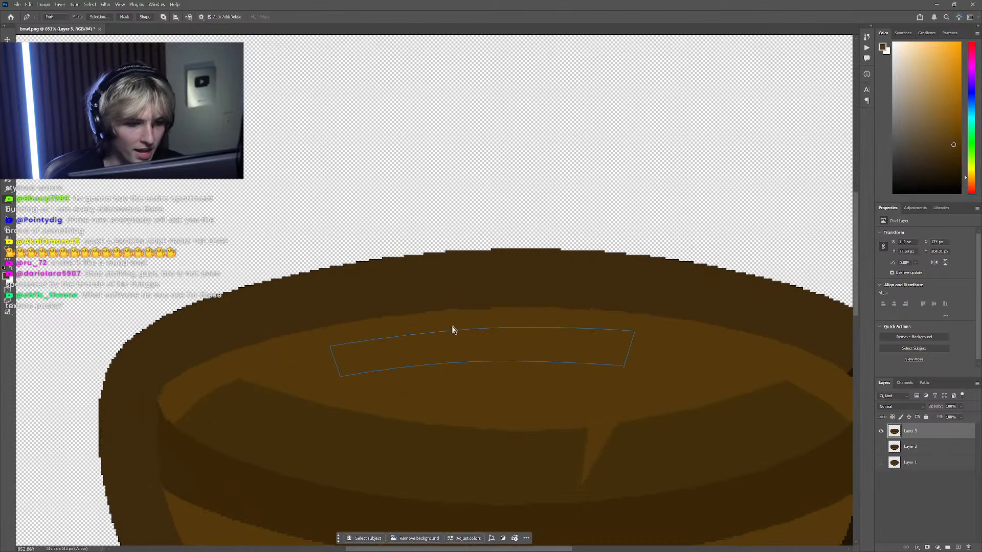
Step: Move the entire highlight path up about 10 px to meet the rim's inner edge
scroll(454, 331, "down", 9)
scroll(496, 373, "up", 4)
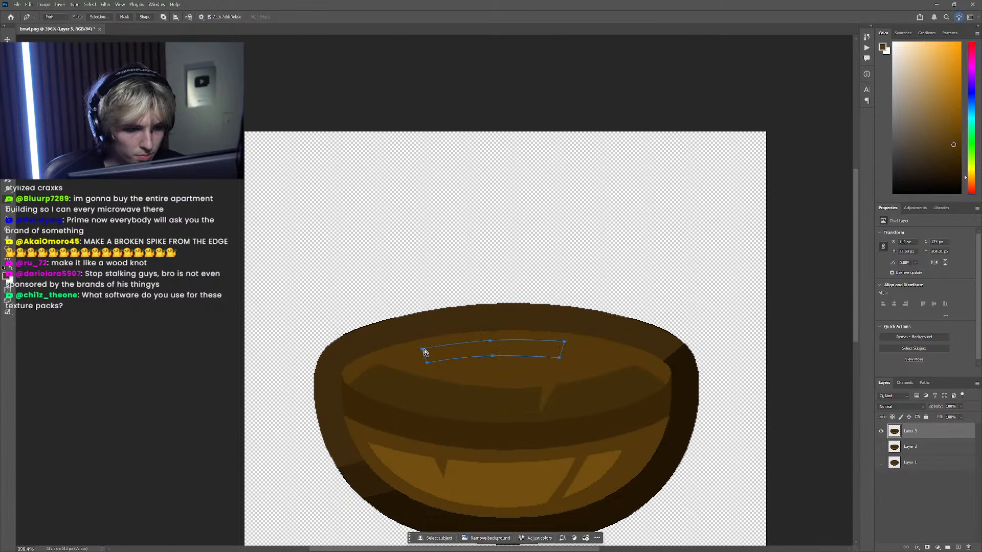
left_click_drag(423, 346, 422, 342)
scroll(423, 333, "down", 4)
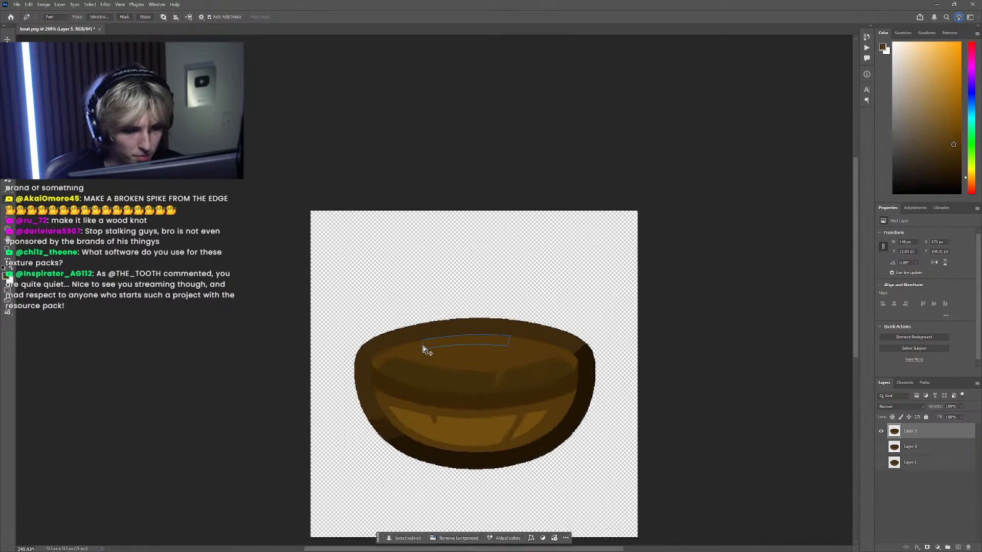
scroll(407, 355, "up", 3)
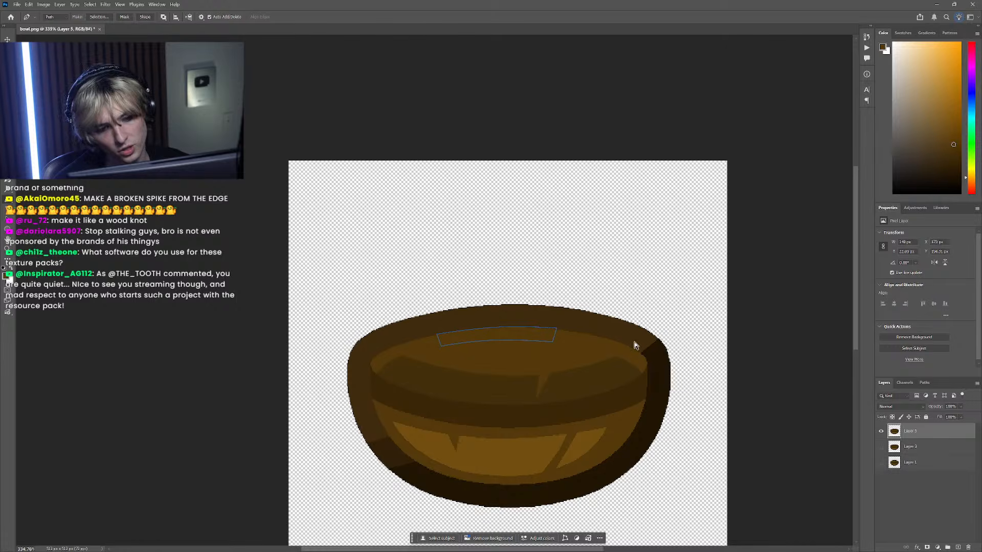
Step: Move the path's upper-right corner outward along the rim so its right end slants
scroll(588, 342, "up", 5)
left_click(498, 308, "ctrl")
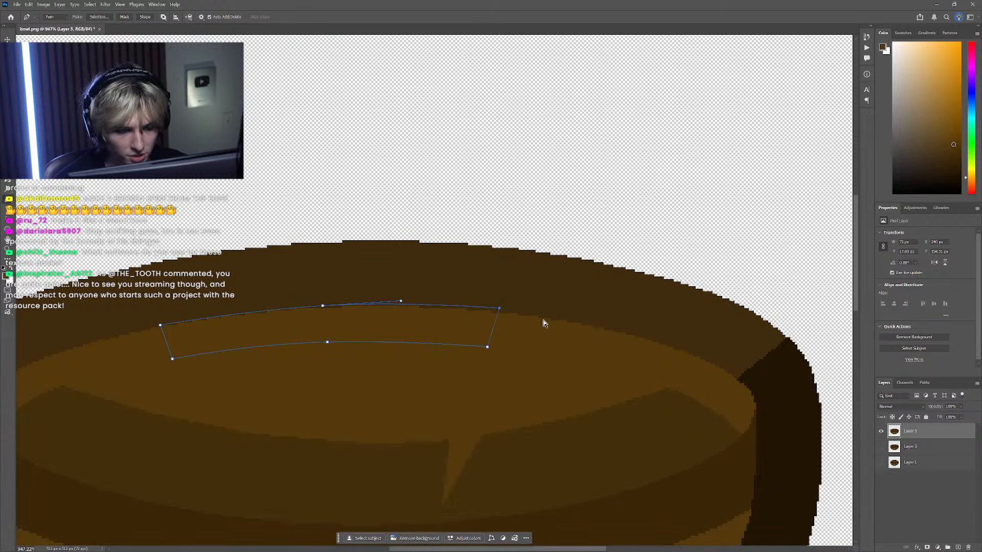
left_click_drag(499, 309, 543, 313)
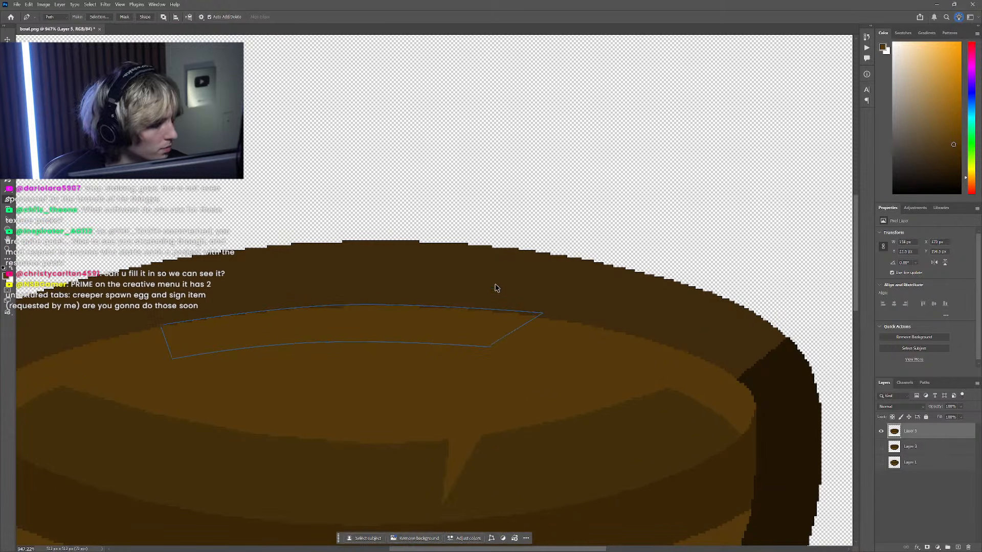
scroll(375, 325, "down", 5)
scroll(347, 335, "up", 4)
scroll(351, 322, "left", 2)
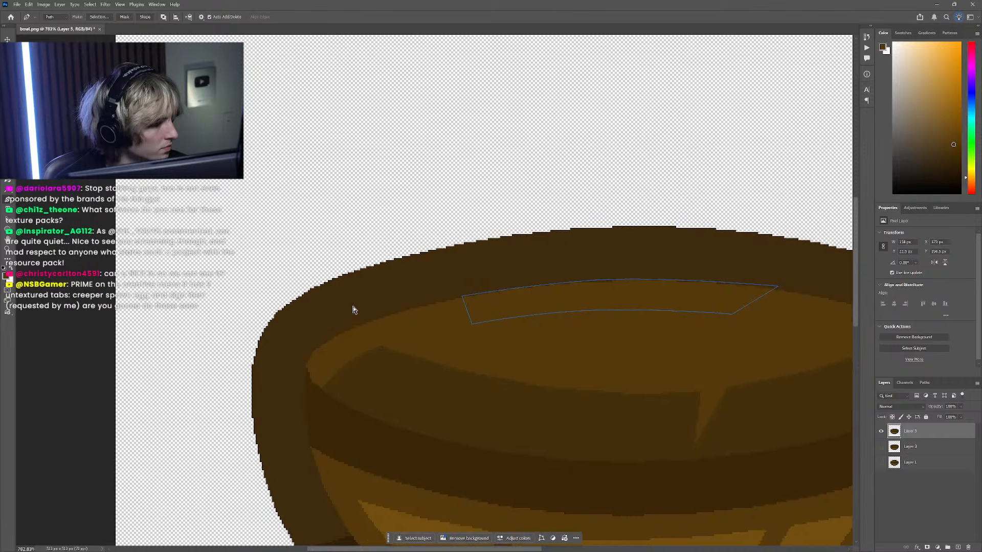
scroll(353, 305, "down", 5)
scroll(401, 285, "up", 5)
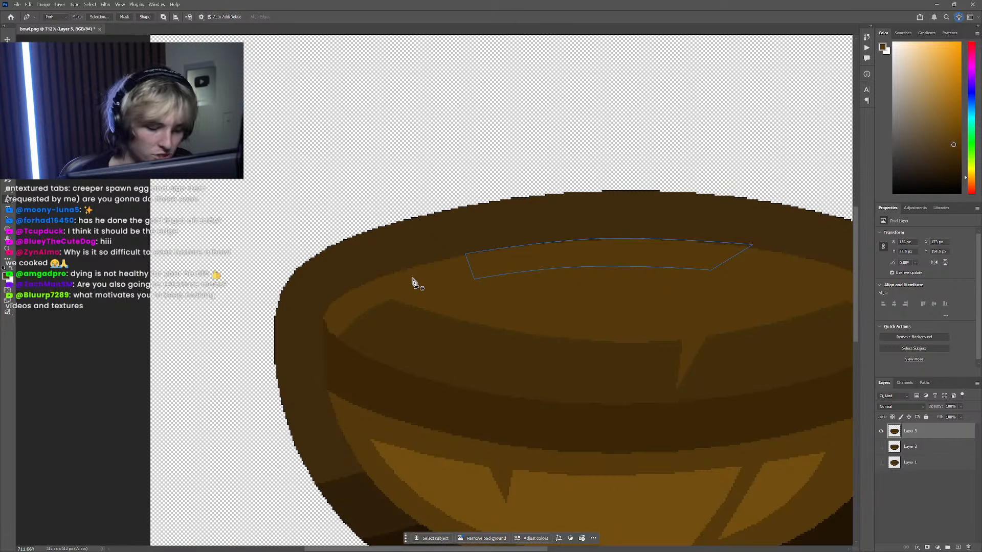
Step: Move the path's upper-left corner outward along the rim to mirror the slanted right end, making the path about 167 px wide
scroll(433, 269, "down", 5)
scroll(432, 257, "up", 5)
left_click(388, 263, "ctrl")
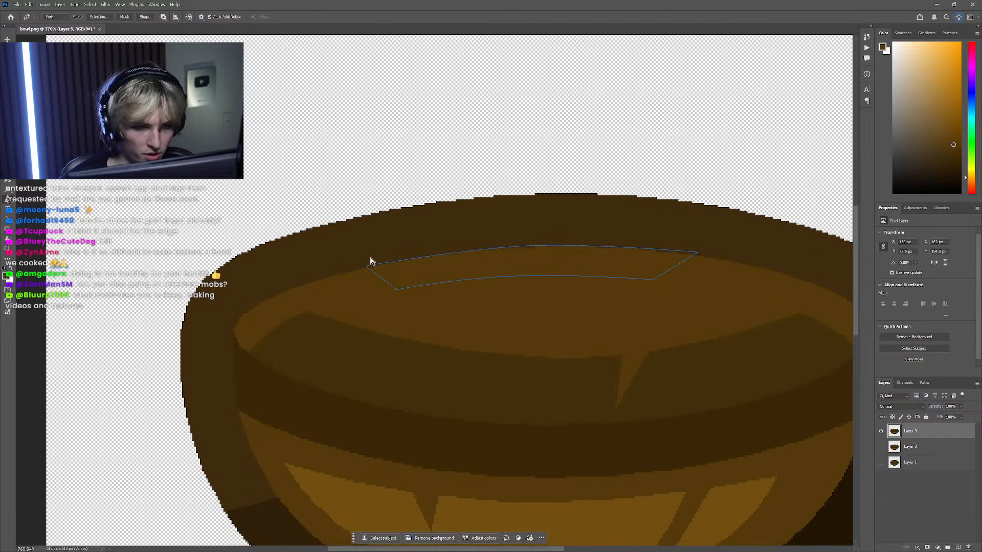
scroll(370, 257, "down", 5)
scroll(397, 322, "up", 4)
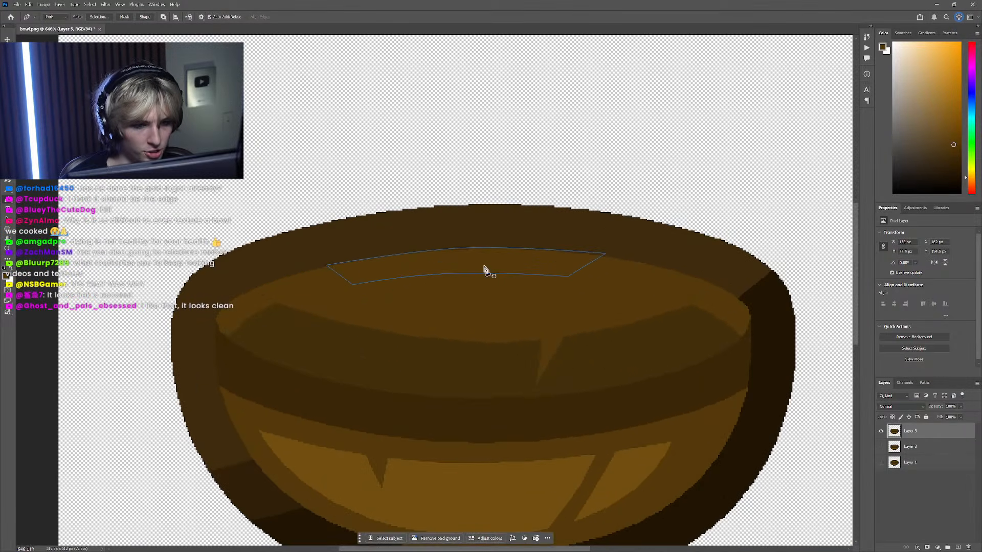
Step: Convert the finished highlight path into a selection
right_click(499, 258)
left_click(532, 291)
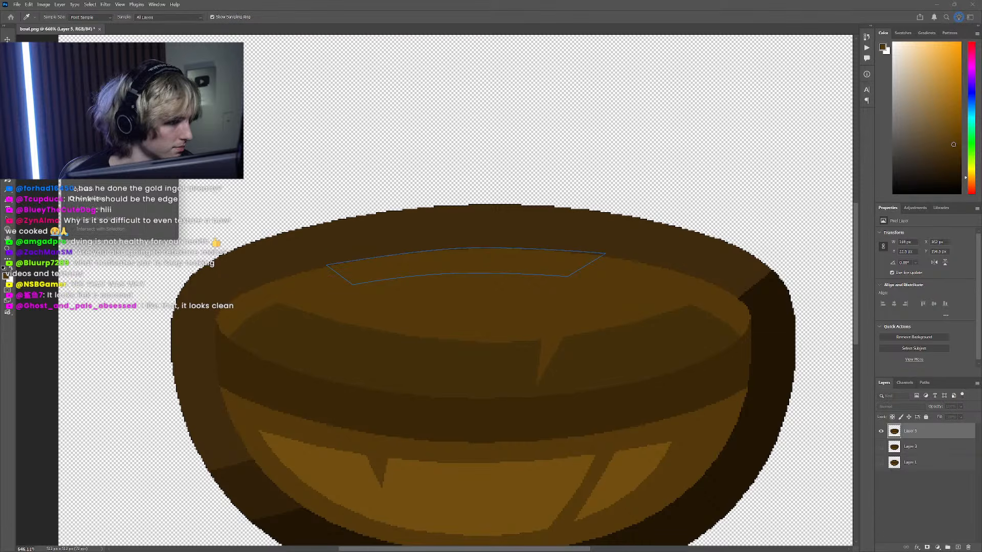
key("Return")
scroll(517, 327, "down", 5)
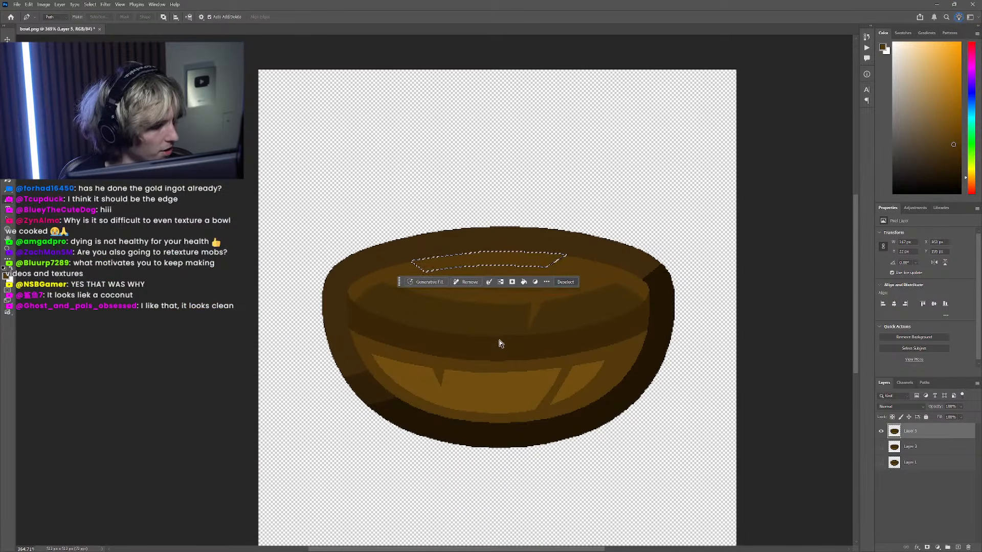
scroll(501, 343, "up", 4)
Step: Fill the selection with the lighter brown of the bowl's front highlight and deselect it
key("g")
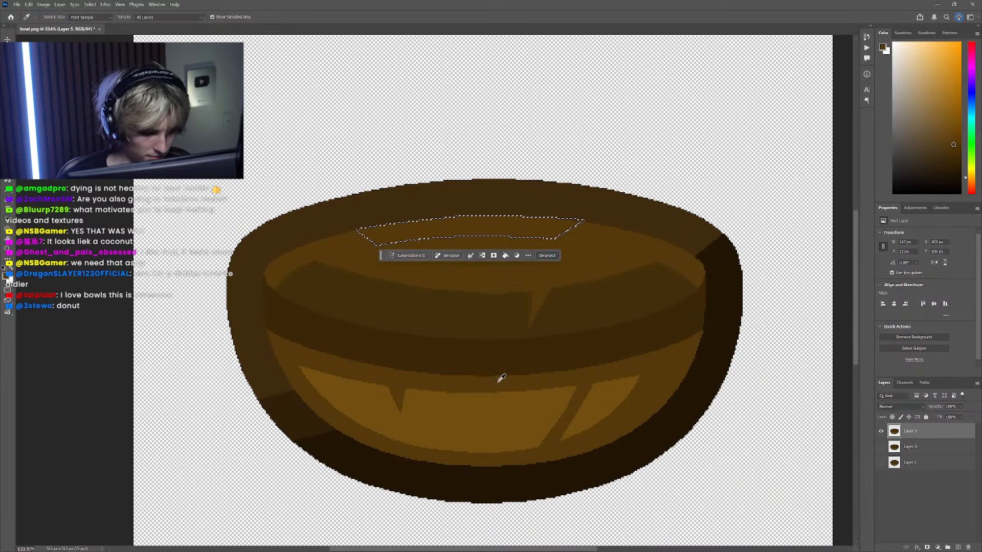
left_click(484, 238)
scroll(316, 186, "down", 4)
key("m")
key("ctrl+d")
scroll(254, 180, "down", 4)
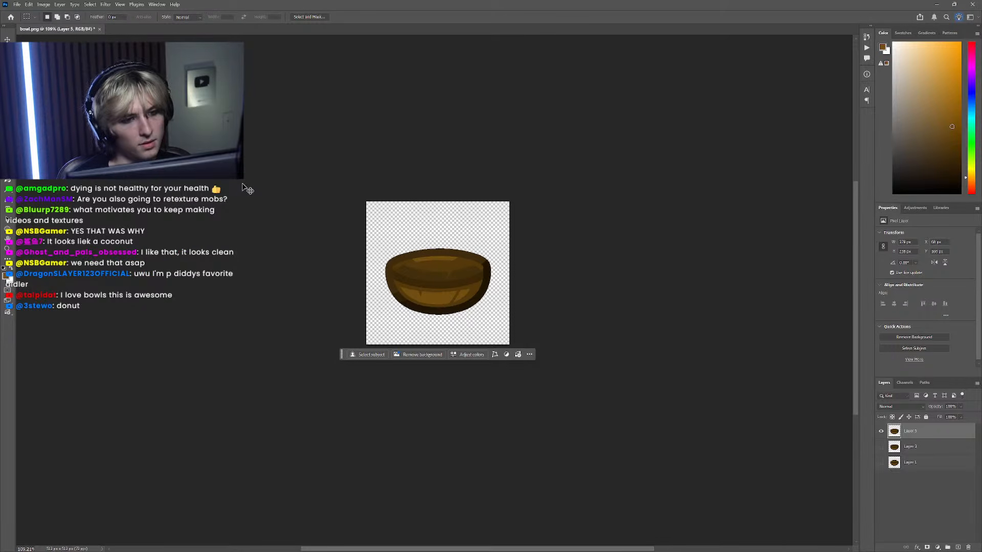
scroll(387, 234, "down", 2)
scroll(430, 254, "up", 9)
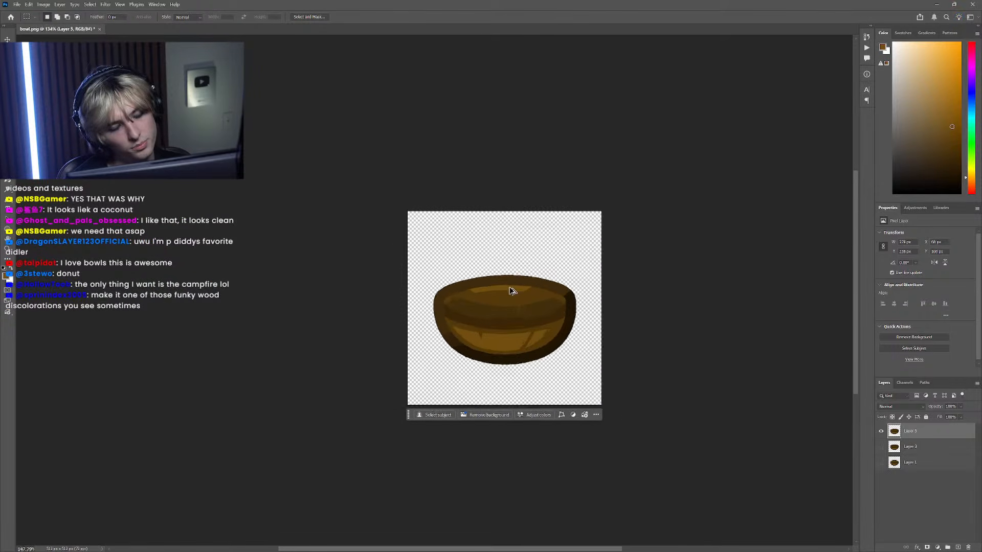
Step: Cut a slanted gap through the left part of the inner highlight by filling a four-cornered lasso selection with the surrounding inner-wall brown, and deselect
scroll(533, 298, "up", 3)
key("l")
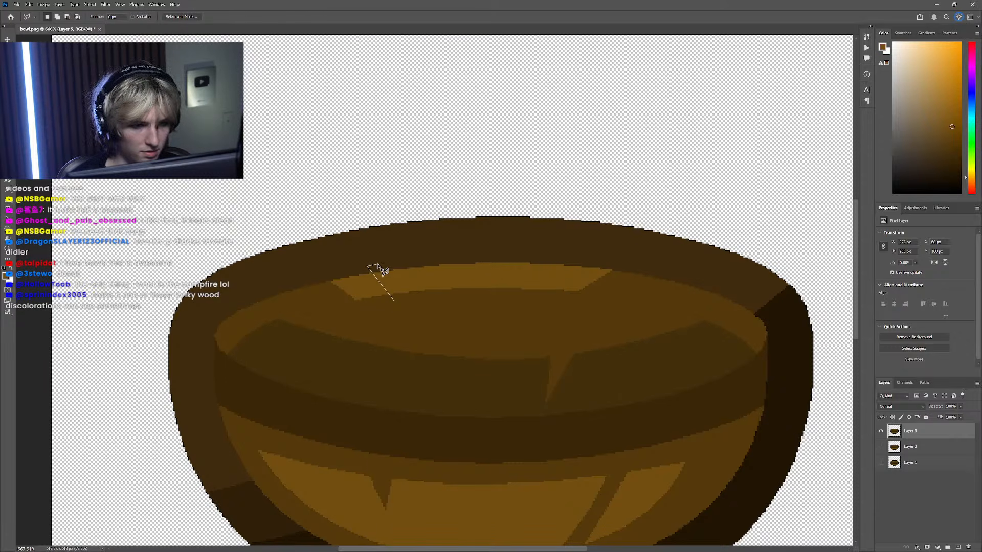
key("Escape")
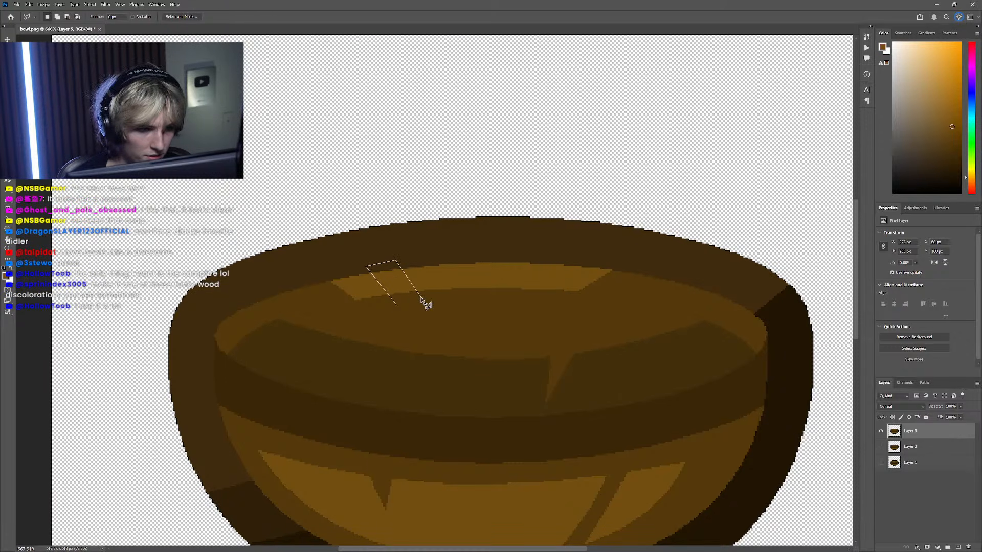
double_click(398, 307)
key("g")
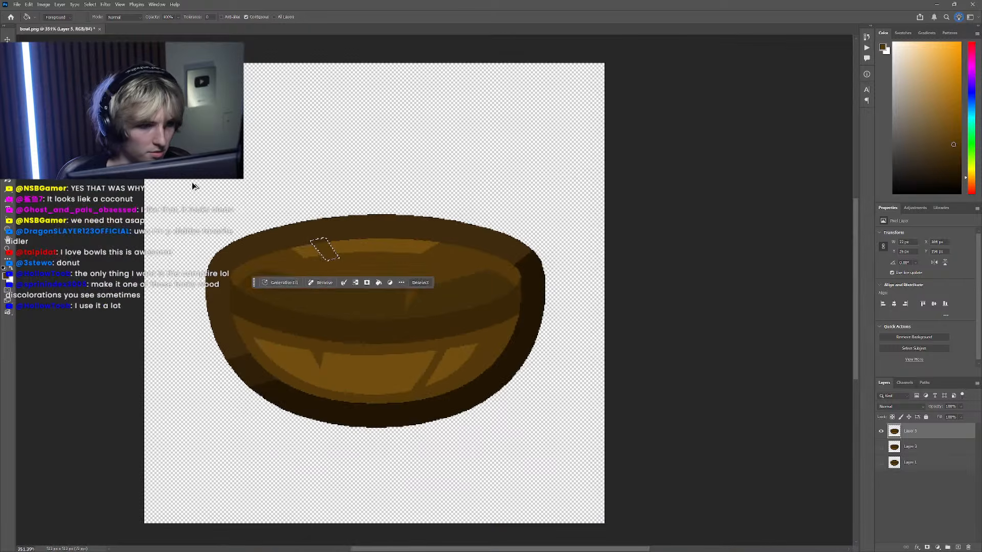
scroll(248, 211, "down", 3)
key("m")
key("ctrl+d")
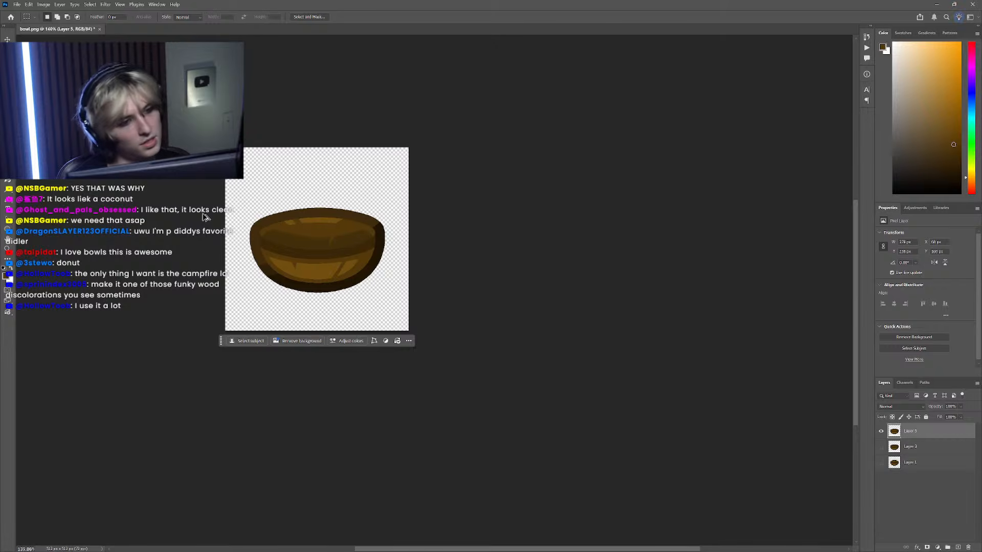
Step: Examine the new highlight's edges up close and the whole bowl from several distances
scroll(207, 219, "down", 3)
scroll(395, 244, "up", 10)
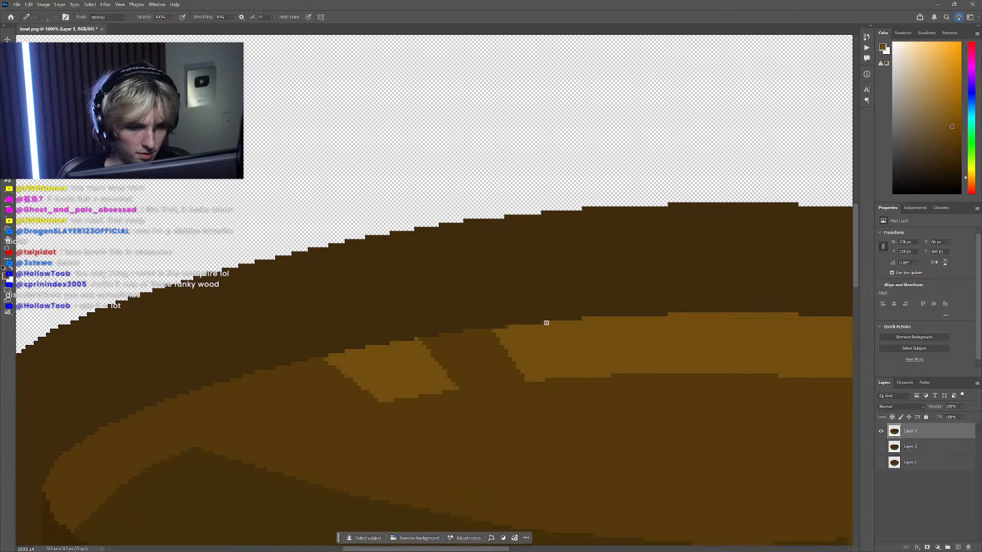
scroll(543, 369, "down", 4)
scroll(517, 350, "up", 5)
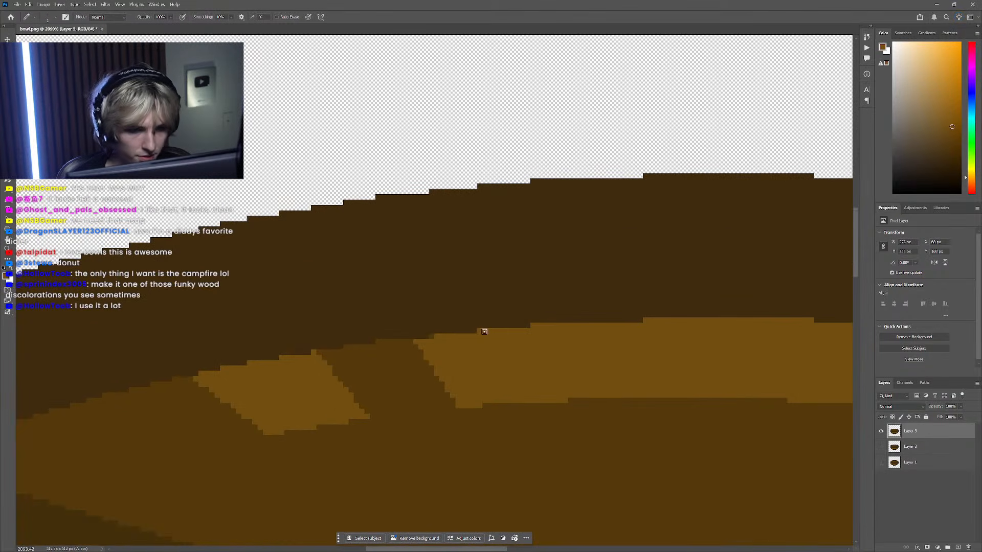
scroll(442, 361, "down", 8)
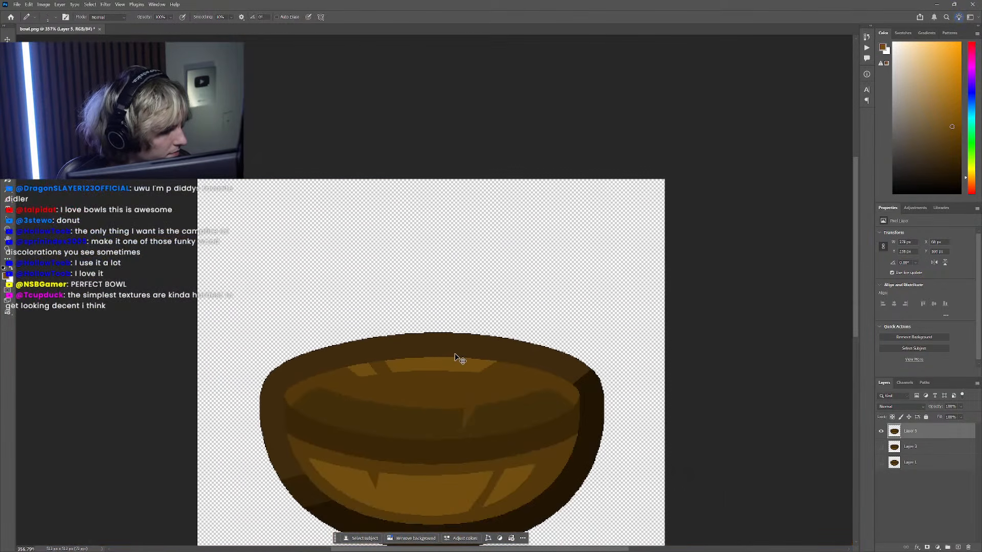
scroll(457, 338, "down", 3)
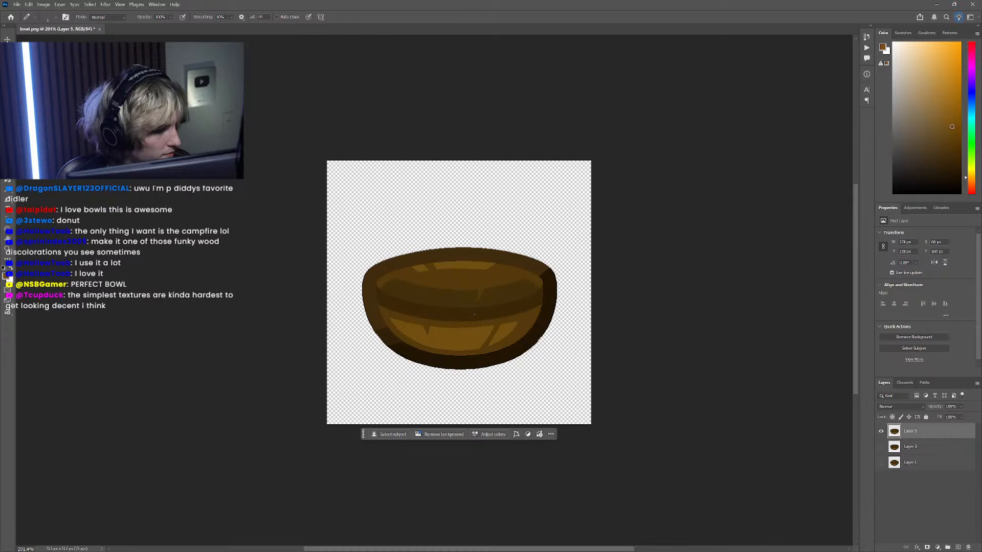
scroll(437, 308, "right", 1)
scroll(437, 308, "up", 3)
scroll(433, 303, "down", 4)
scroll(445, 306, "left", 1)
scroll(462, 311, "up", 4)
Step: Compare the redrawn bowl with the original pixel bowl by switching layer visibility, ending with only the redrawn bowl shown
left_click(881, 447)
left_click(881, 431)
left_click(881, 462)
left_click(882, 447)
scroll(561, 364, "down", 4)
scroll(526, 352, "right", 1)
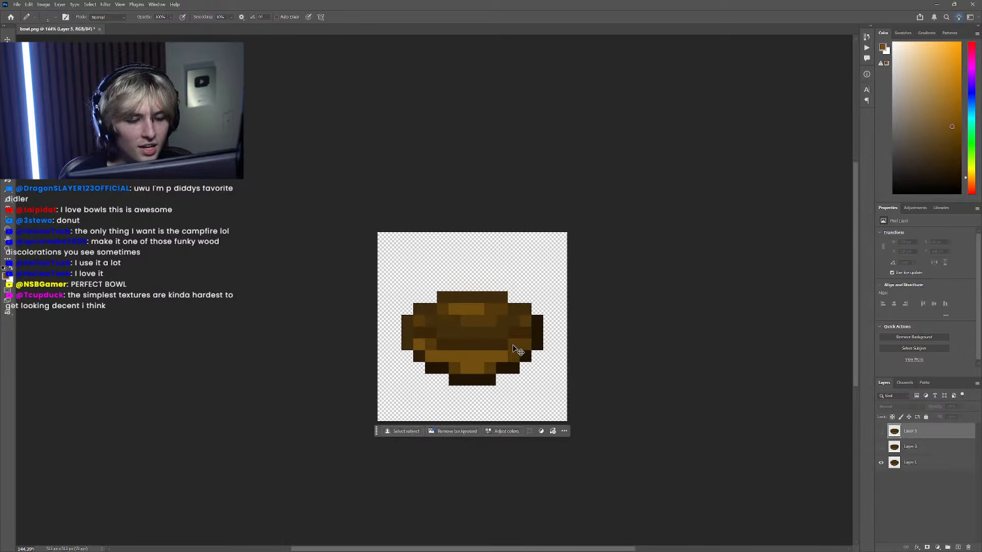
left_click(881, 431, "alt")
scroll(359, 323, "down", 3)
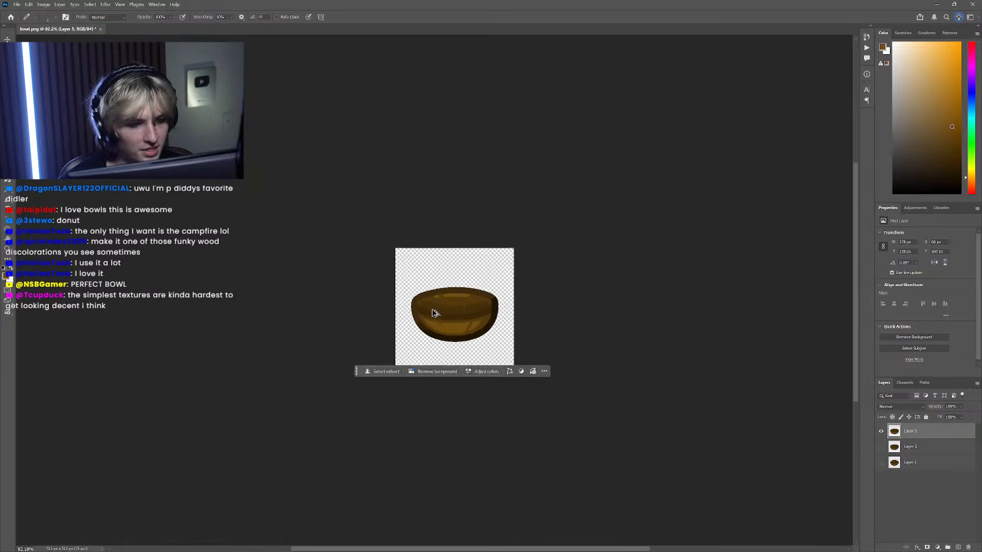
scroll(465, 318, "up", 3)
scroll(464, 319, "up", 3)
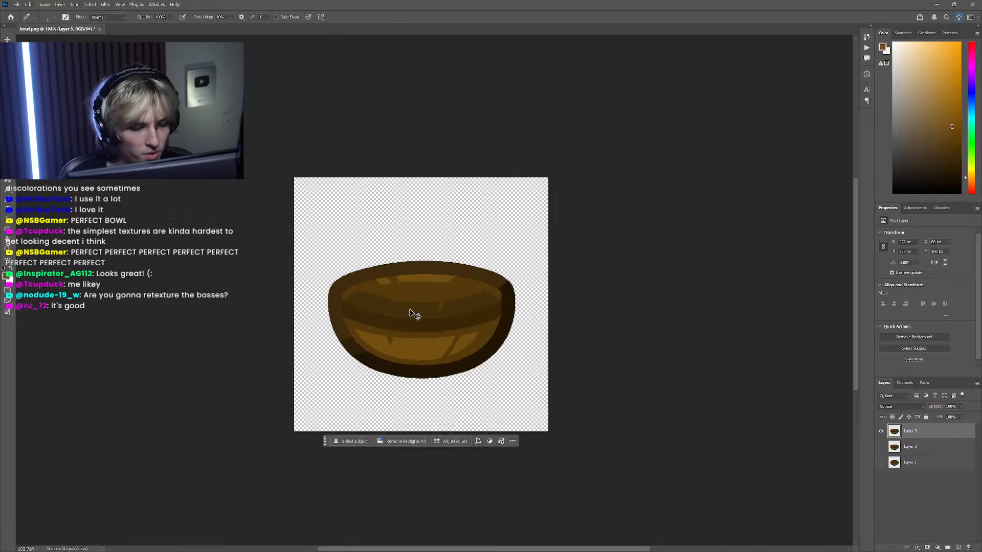
Step: Move the redrawn bowl to the canvas's upper edge and the original pixel bowl below it for a side-by-side comparison
left_click_drag(462, 322, 456, 246)
left_click(904, 462)
left_click_drag(471, 332, 468, 378)
scroll(449, 288, "down", 6)
left_click_drag(445, 281, 443, 273)
scroll(433, 317, "down", 5)
scroll(433, 321, "up", 5)
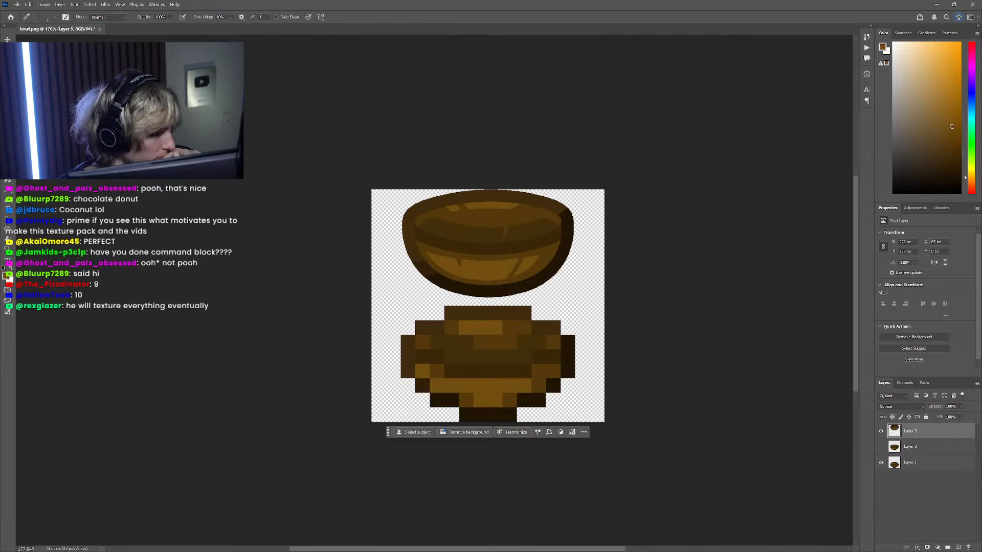
key("alt+Tab")
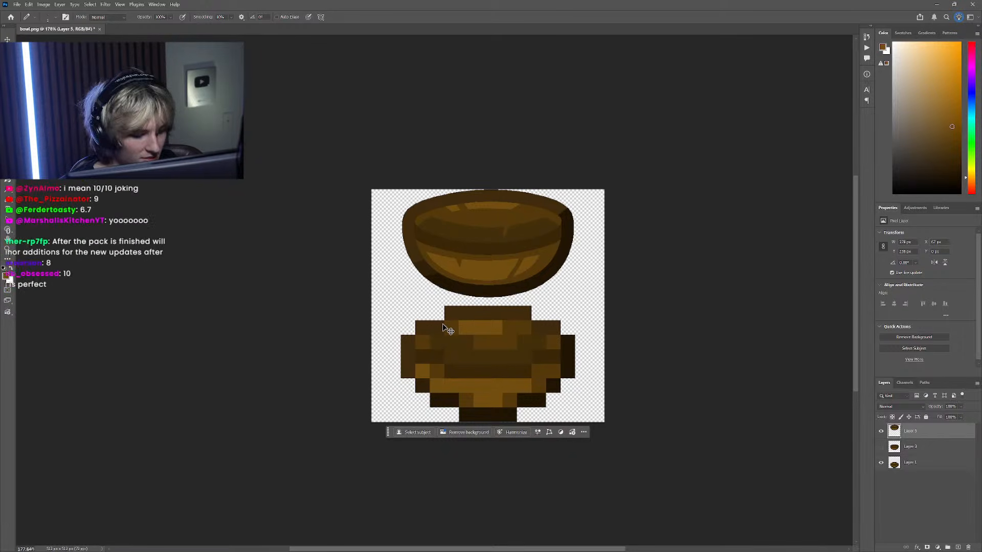
Step: Undo the moves of both bowl layers and the display of the original bowl
left_click_drag(444, 316, 444, 323)
key("ctrl+z")
key("ctrl+z")
key("ctrl+z")
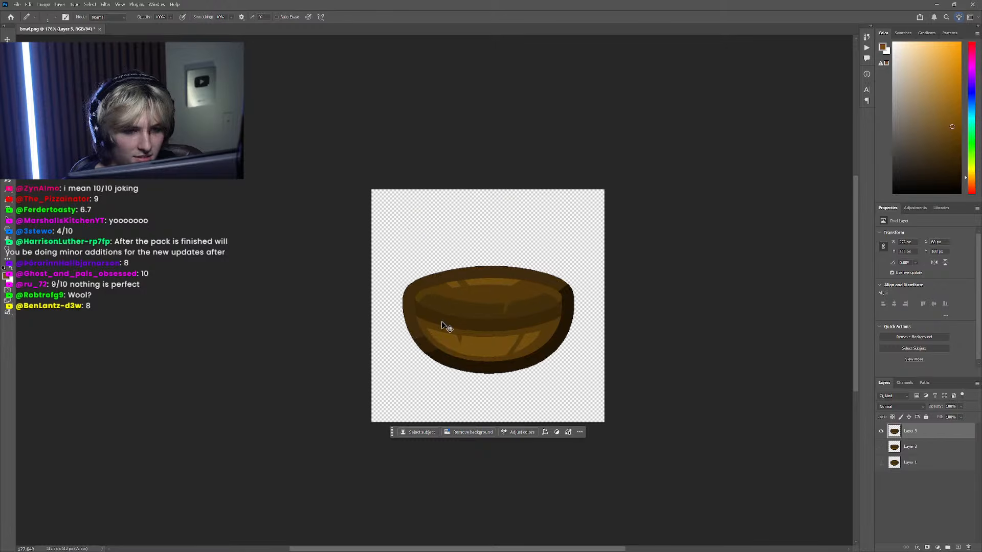
Step: Delete the original pixel bowl layer and the hidden older bowl layer, keeping only the redrawn bowl
scroll(440, 370, "down", 7)
scroll(453, 375, "right", 2)
left_click(881, 463)
scroll(364, 331, "up", 9)
left_click(946, 467)
left_click(922, 450, "shift")
left_click(969, 546)
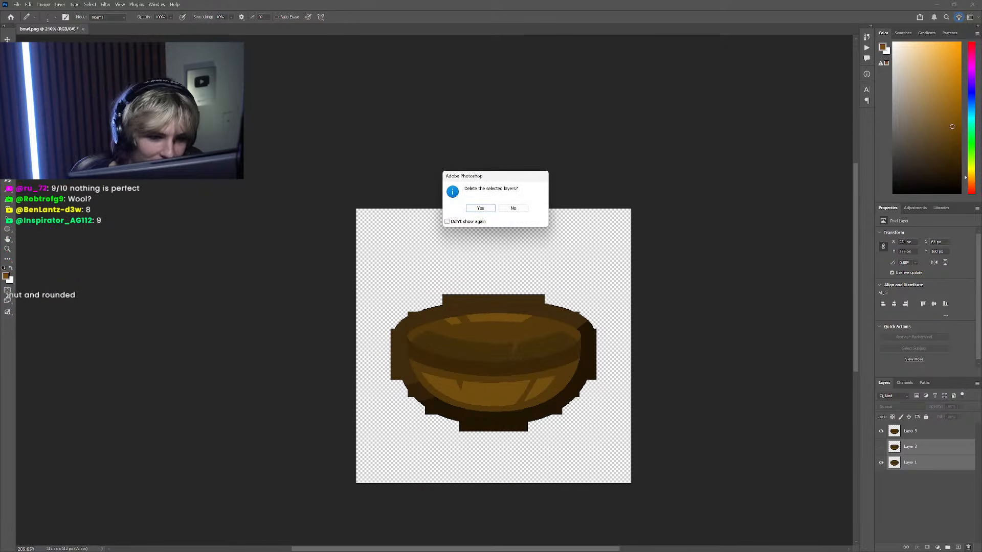
key("Return")
scroll(519, 344, "down", 9)
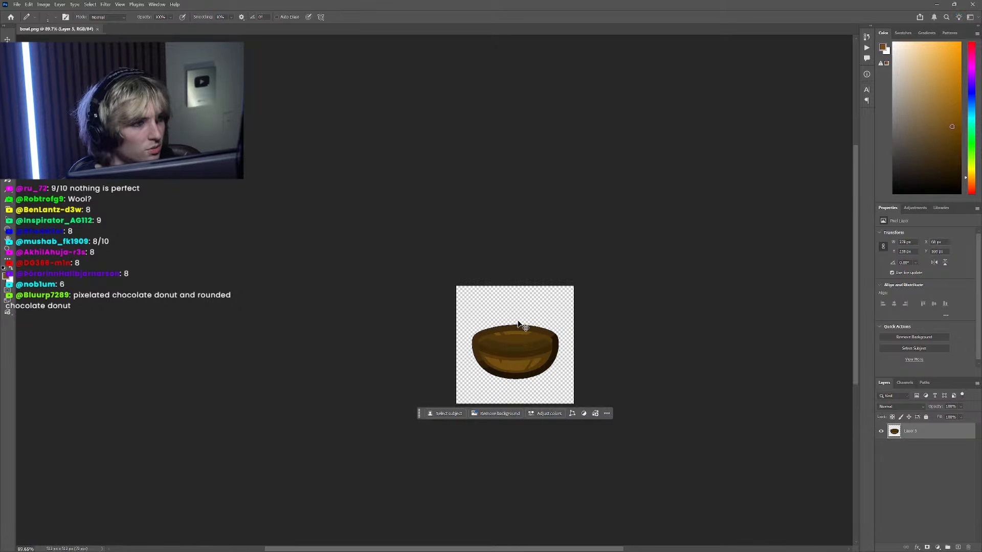
Step: Switch to Minecraft, search the creative inventory for "item" and add an item frame to the fourth hotbar slot
left_click(500, 544)
key("Escape")
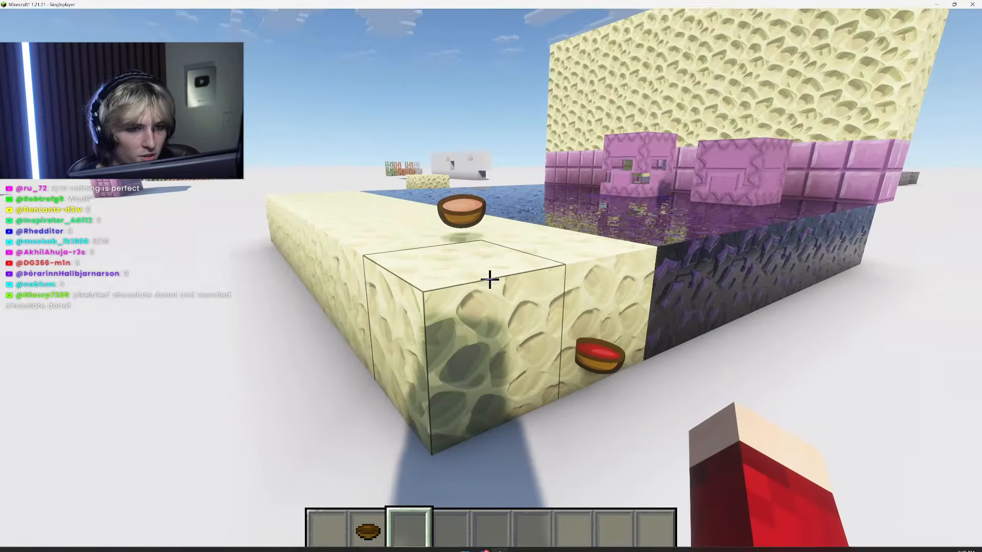
key("e")
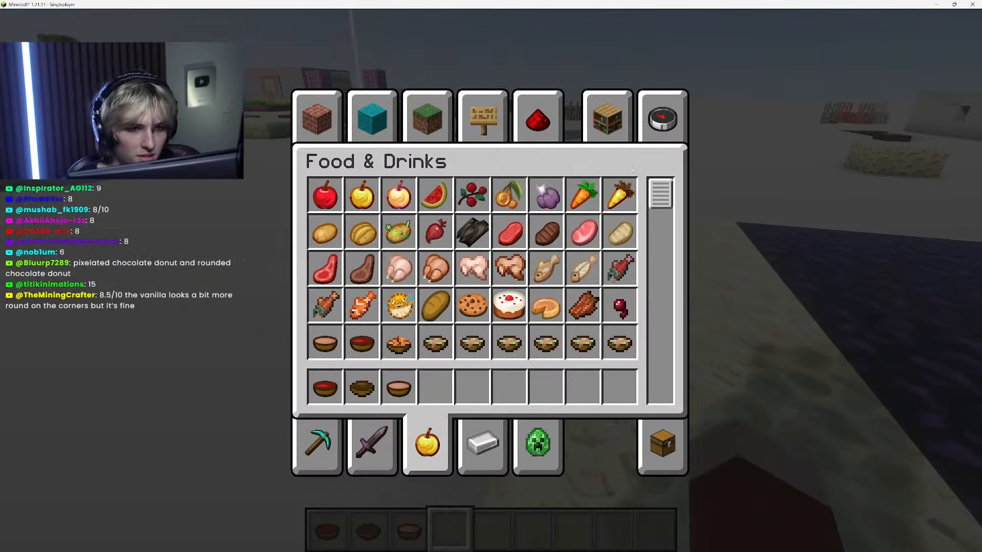
left_click(661, 111)
type("item")
left_click(326, 195)
left_click(435, 388)
key("e")
Step: Place the item frame flat on top of the end stone brick platform, near its edge
scroll(489, 279, "down", 2)
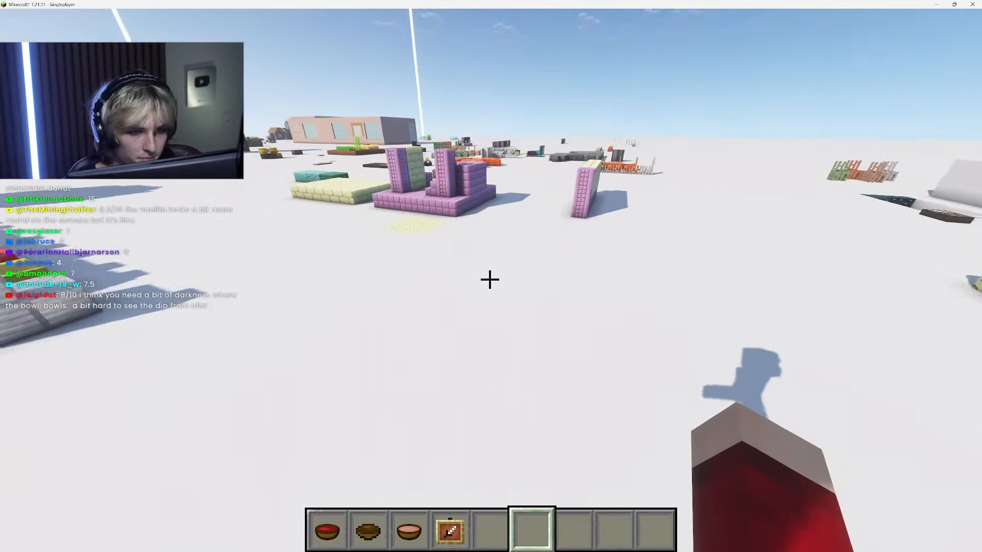
key("w")
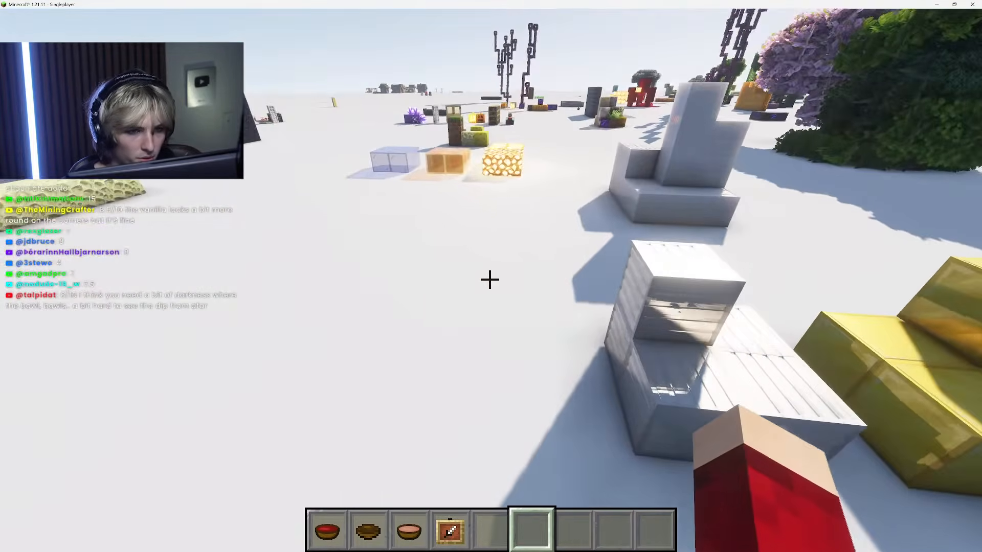
scroll(490, 279, "up", 1)
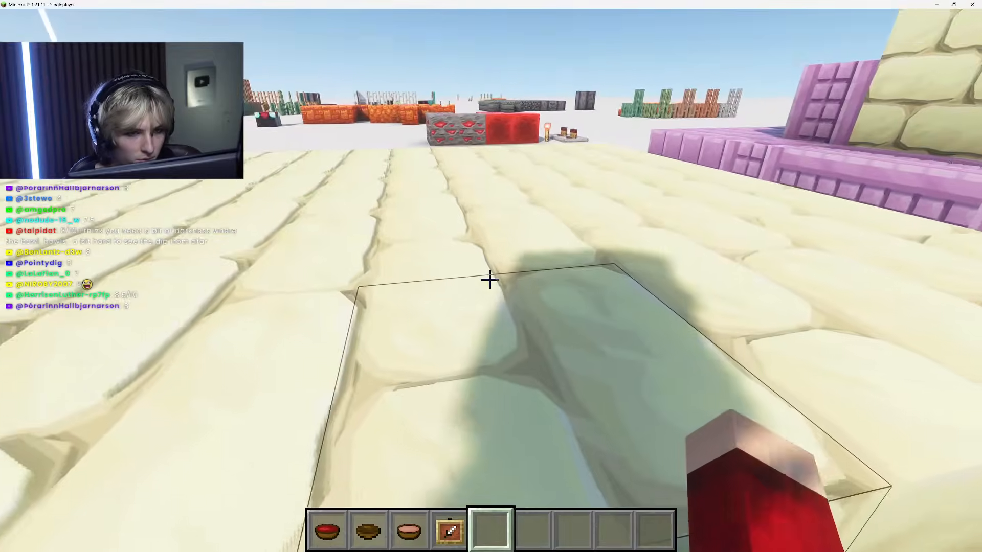
scroll(490, 279, "up", 1)
right_click(490, 279)
scroll(490, 279, "down", 4)
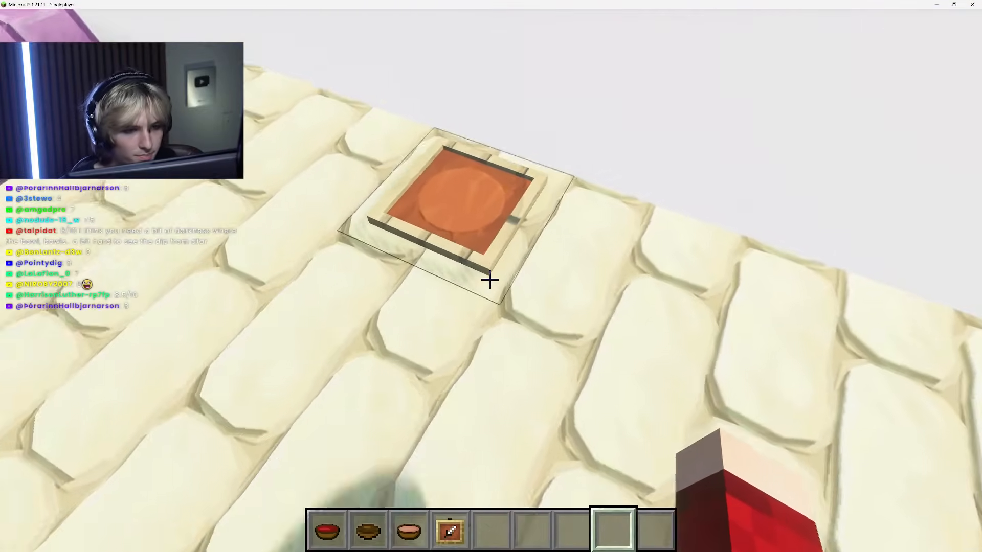
key("Escape")
left_click(444, 334)
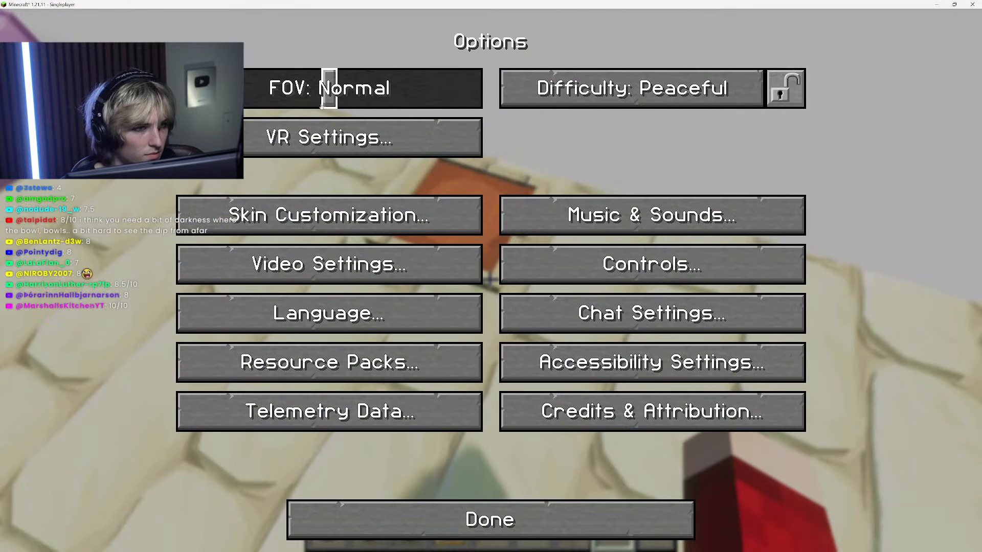
key("Escape")
key("Escape")
key("e")
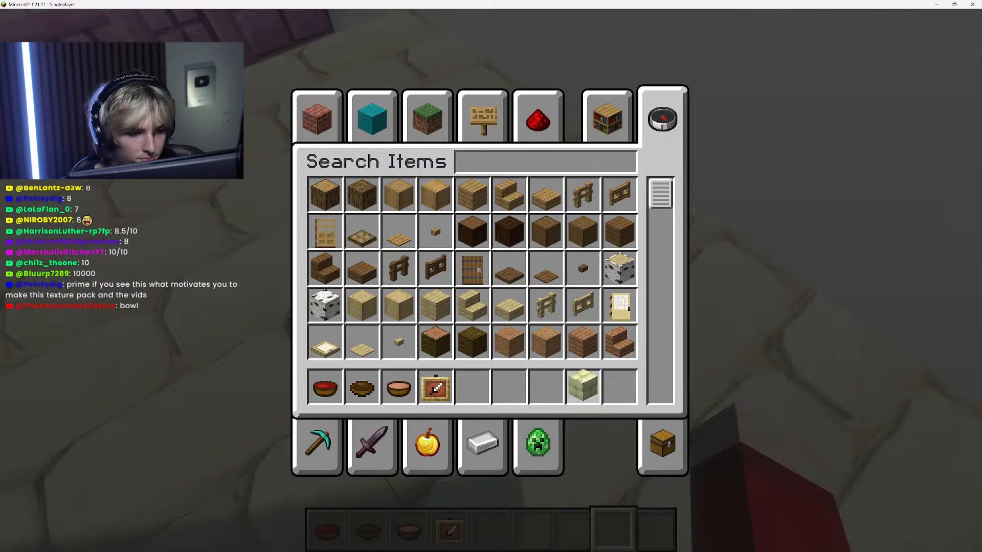
key("e")
Step: Put the bowl into the item frame and reload the resource packs
key("3")
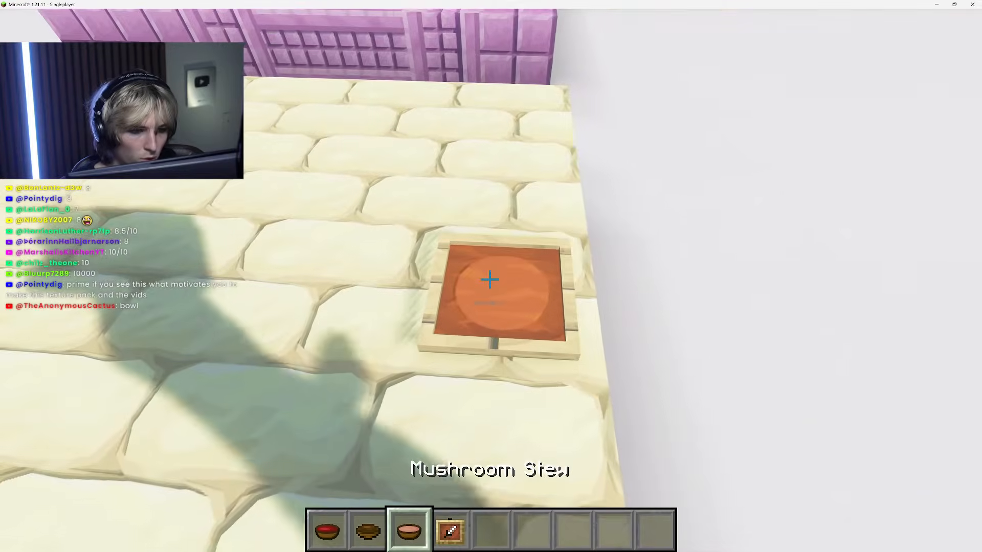
key("2")
right_click(489, 279)
key("3")
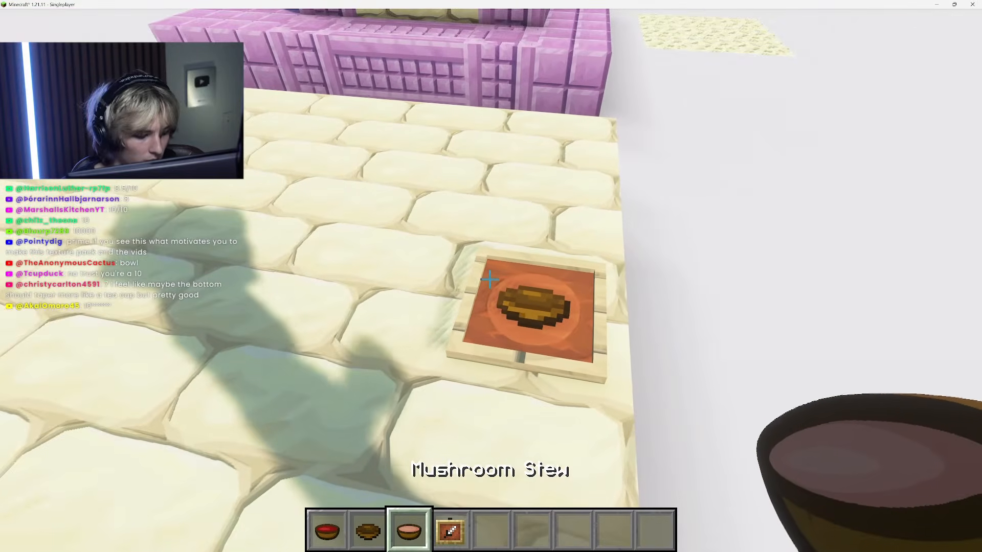
key("F3+t")
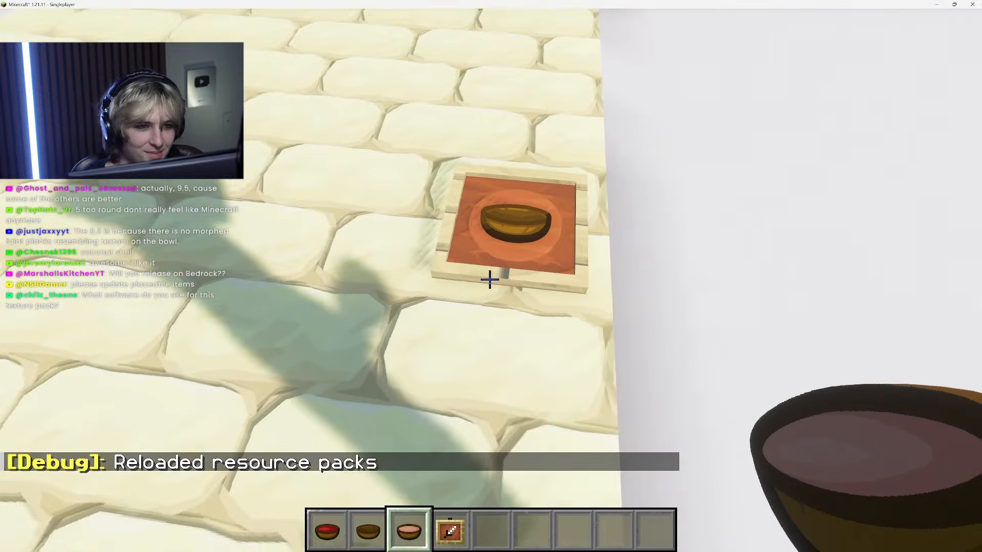
Step: Rotate the bowl inside the item frame and drop another bowl on the platform beside it
type("5")
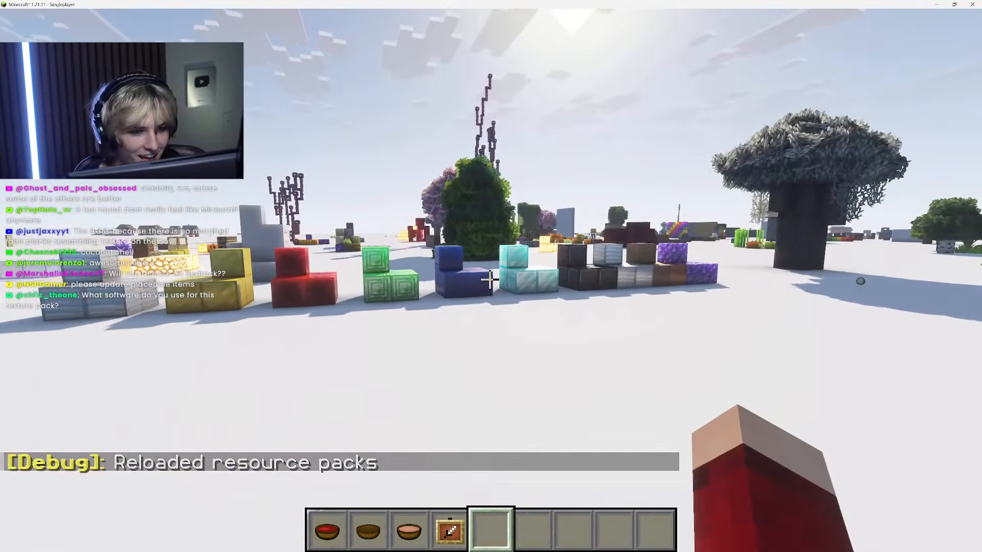
type("ee")
key("Escape")
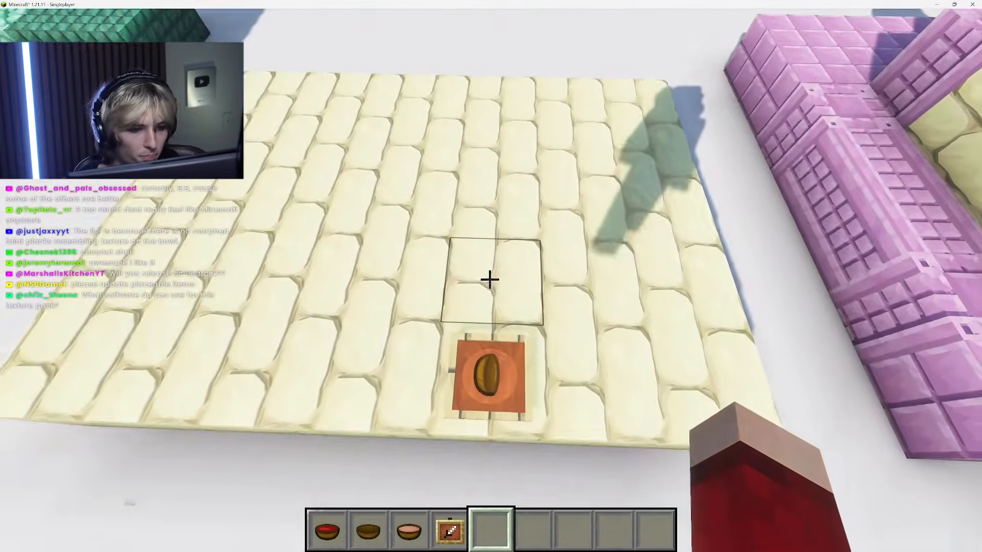
key("w")
right_click(489, 280)
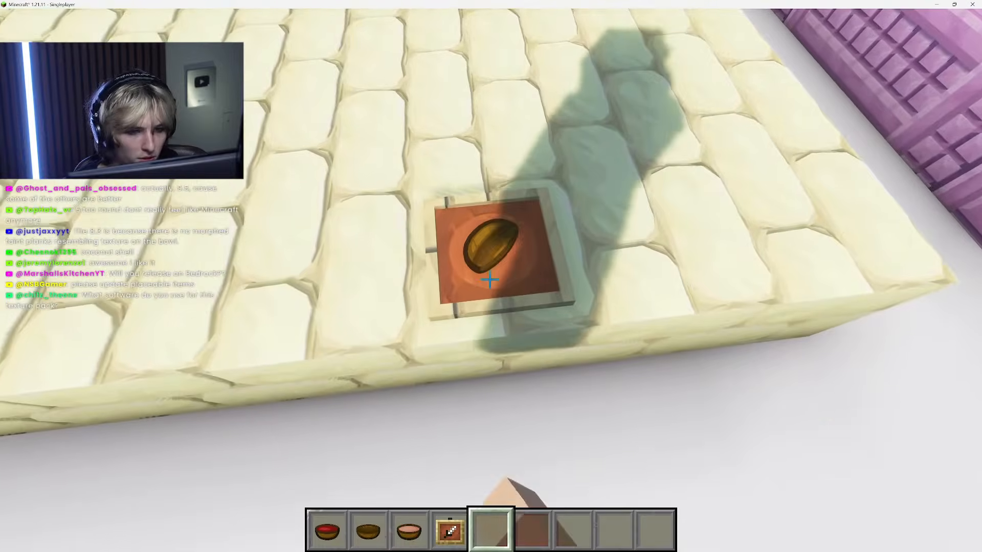
right_click(489, 280)
right_click(490, 279)
right_click(489, 280)
right_click(489, 280)
key("2")
right_click(489, 279)
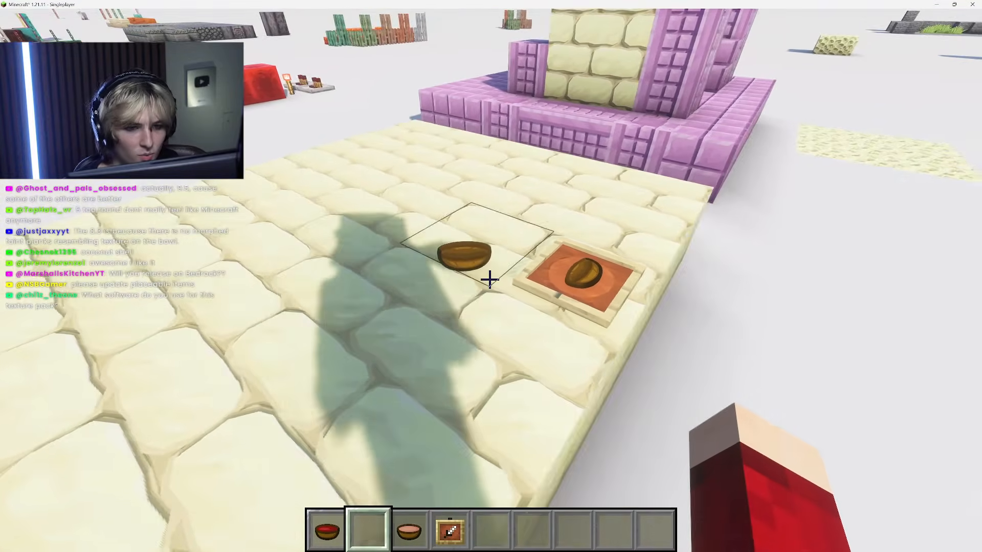
Step: Set the field of view to 30 in the game options and return to the world
key("Escape")
left_click(358, 318)
left_click_drag(328, 88, 179, 88)
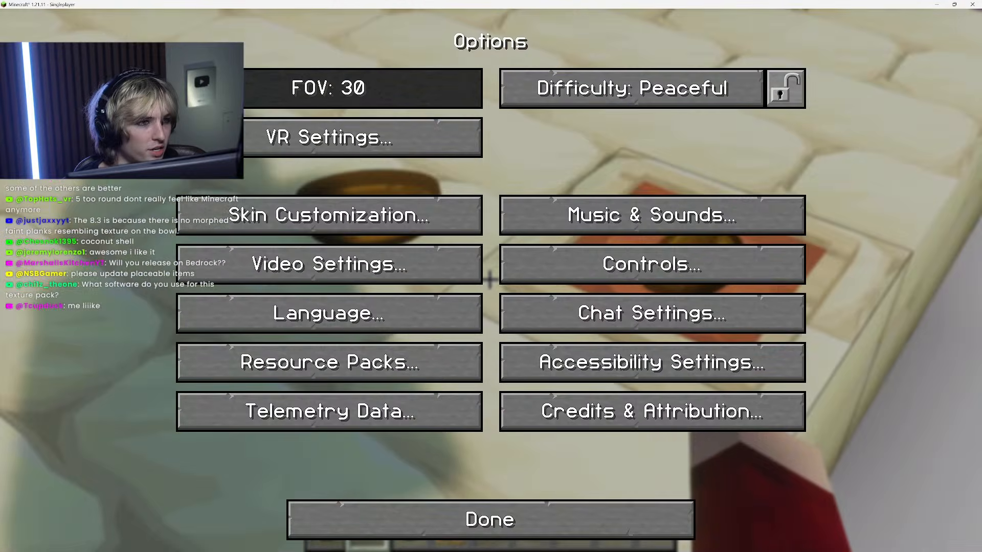
key("Escape")
key("Escape")
Step: Examine the bowl texture on the dropped item and in the item frame up close from slightly different viewpoints
key("s")
key("w")
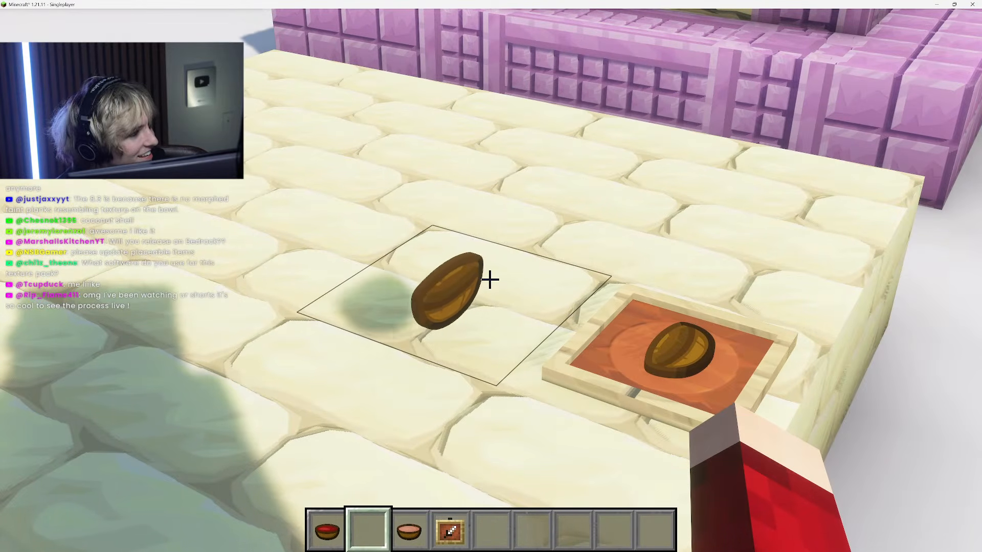
key("d")
key("a")
key("d")
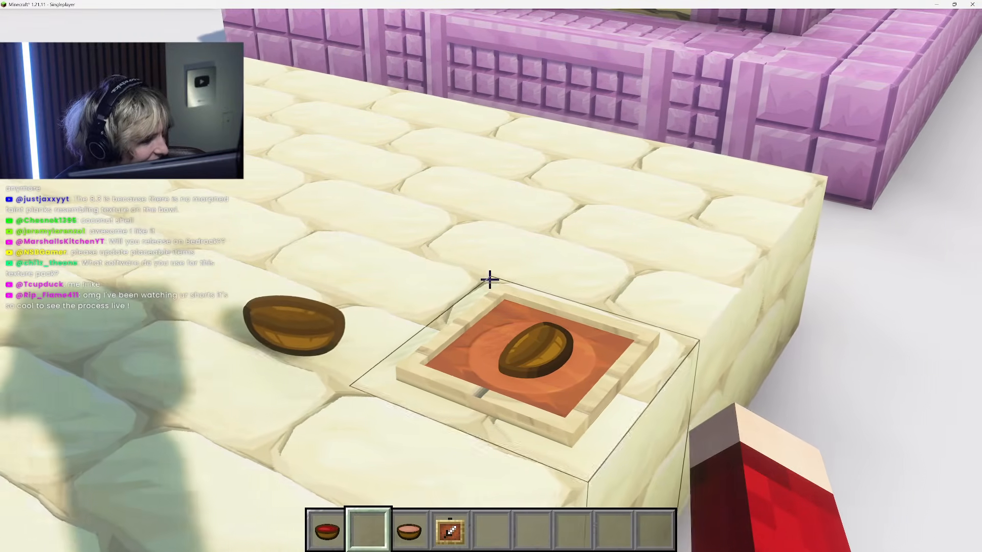
key("a")
key("d")
key("a")
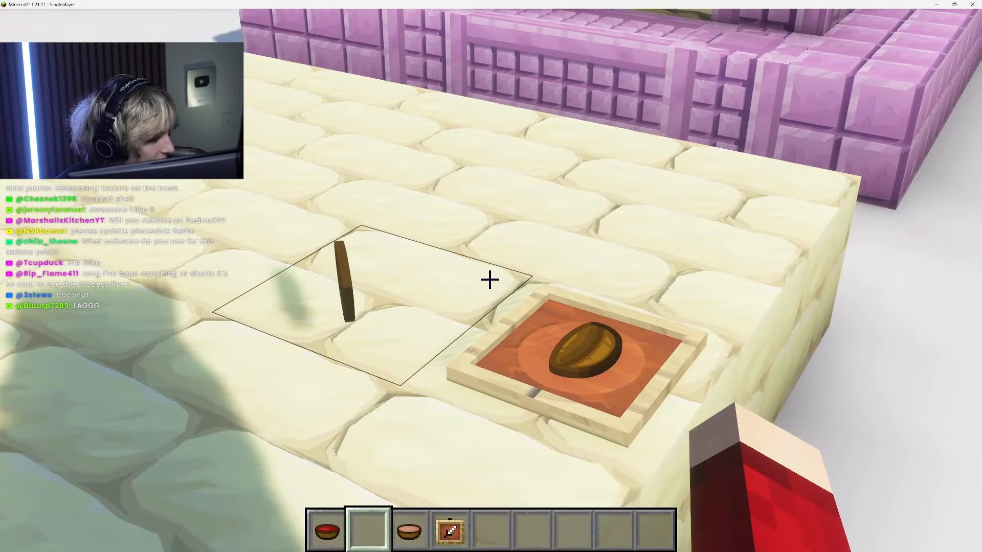
key("a")
key("d")
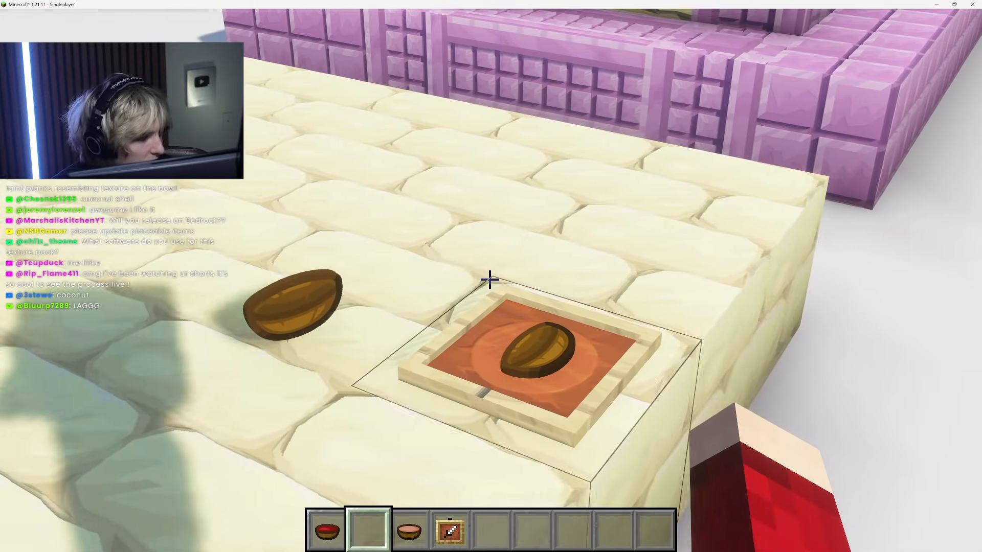
key("a")
key("d")
key("a")
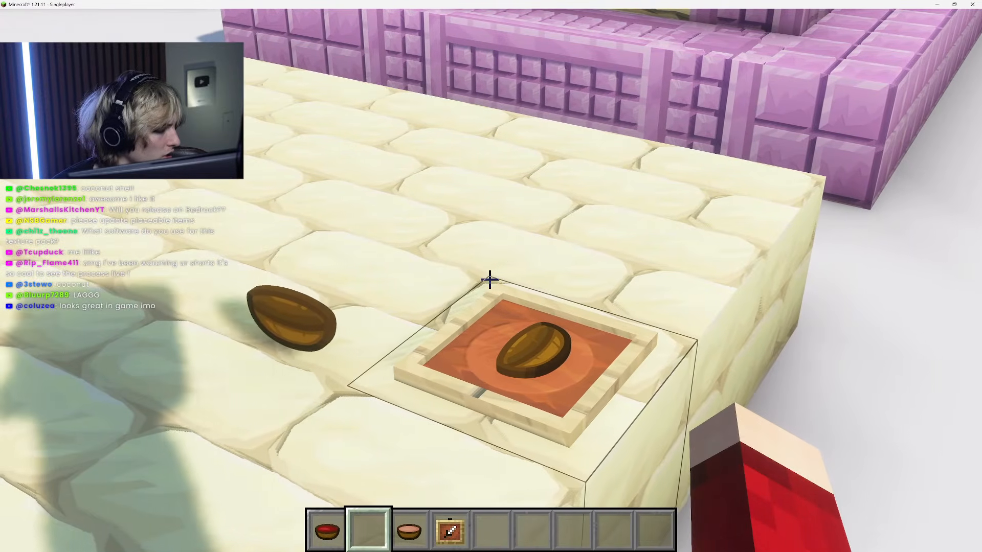
key("a")
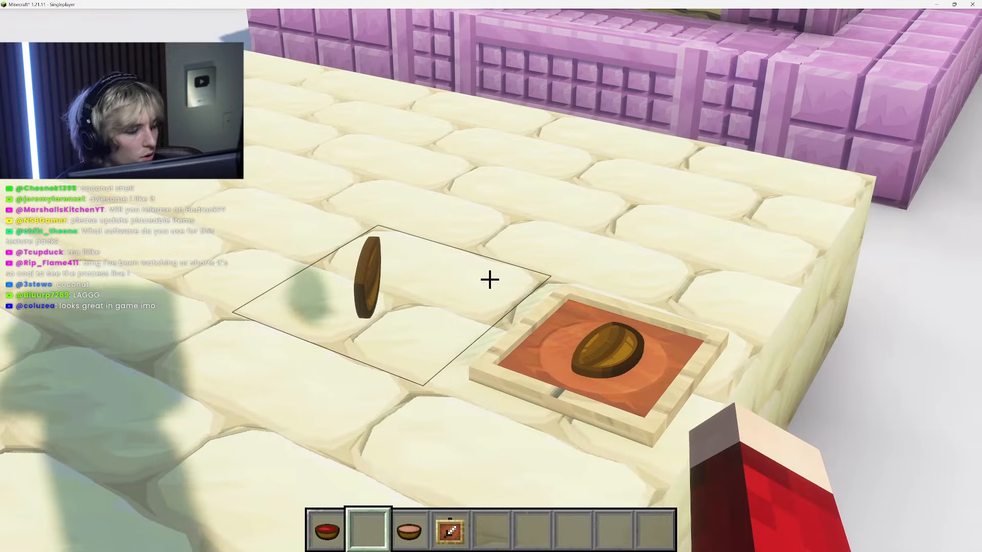
key("d")
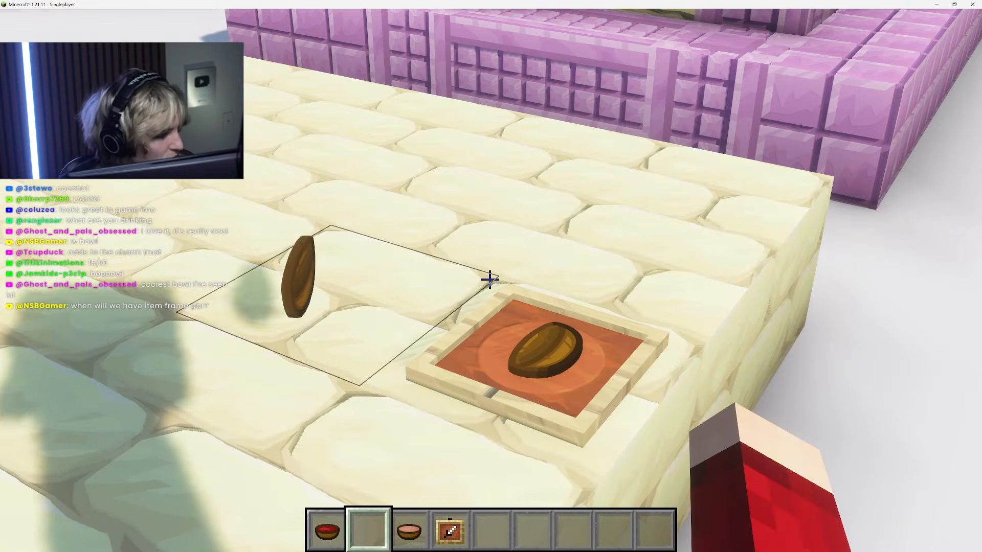
Step: Pick up the dropped bowl and restore the field of view to Normal
key("w")
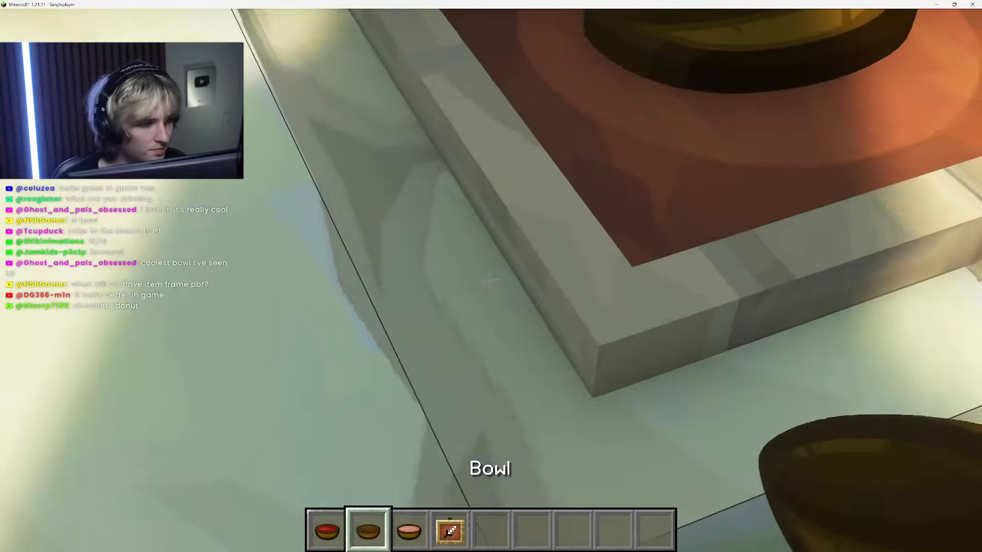
key("Escape")
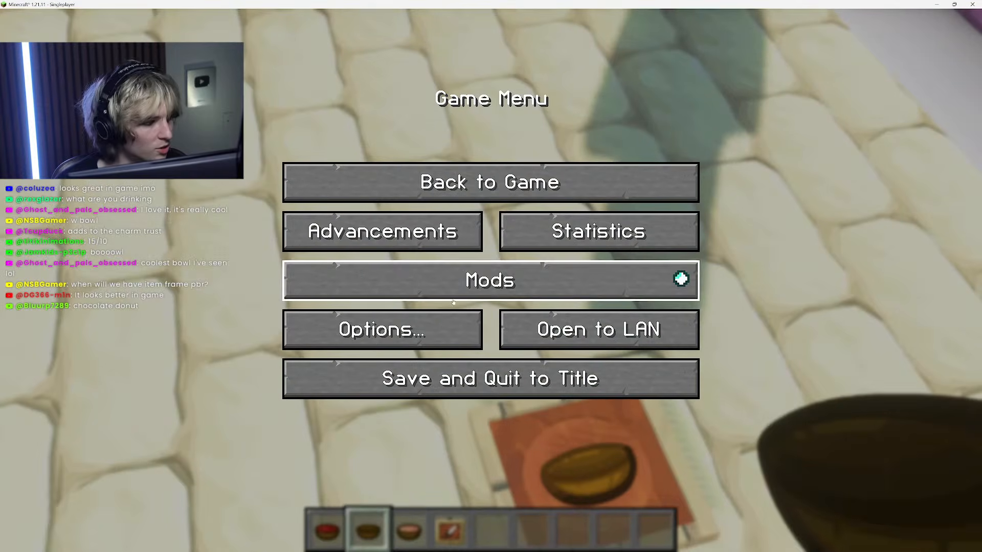
left_click(360, 326)
left_click_drag(399, 88, 329, 88)
key("Escape")
key("Escape")
Step: Remove the spare item frame from the fourth hotbar slot
key("w")
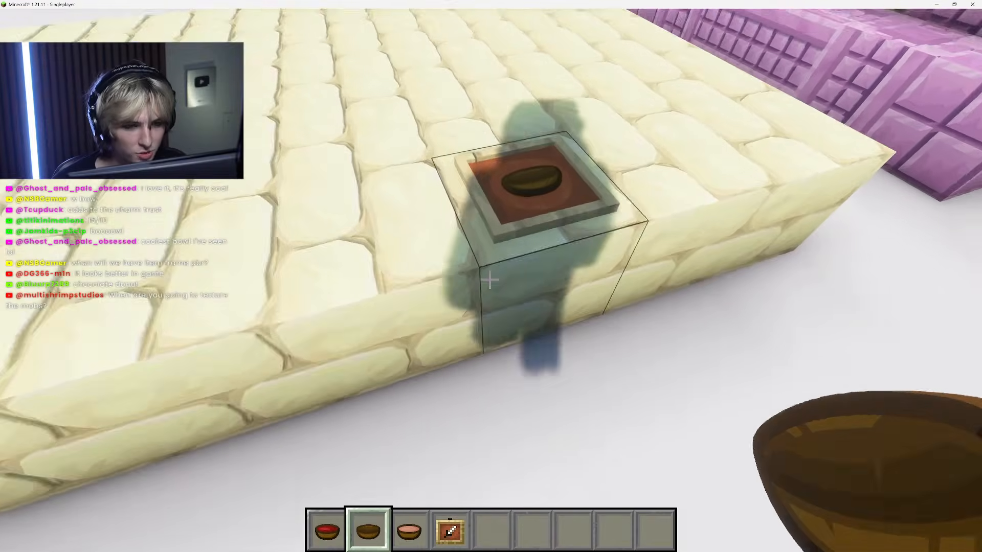
scroll(491, 276, "down", 1)
scroll(491, 276, "down", 1)
key("e")
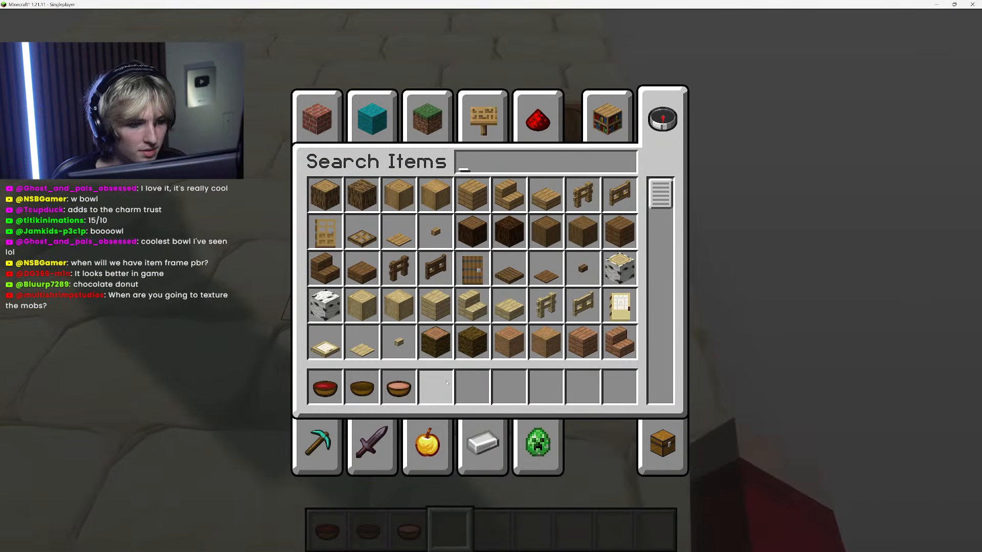
key("e")
key("e")
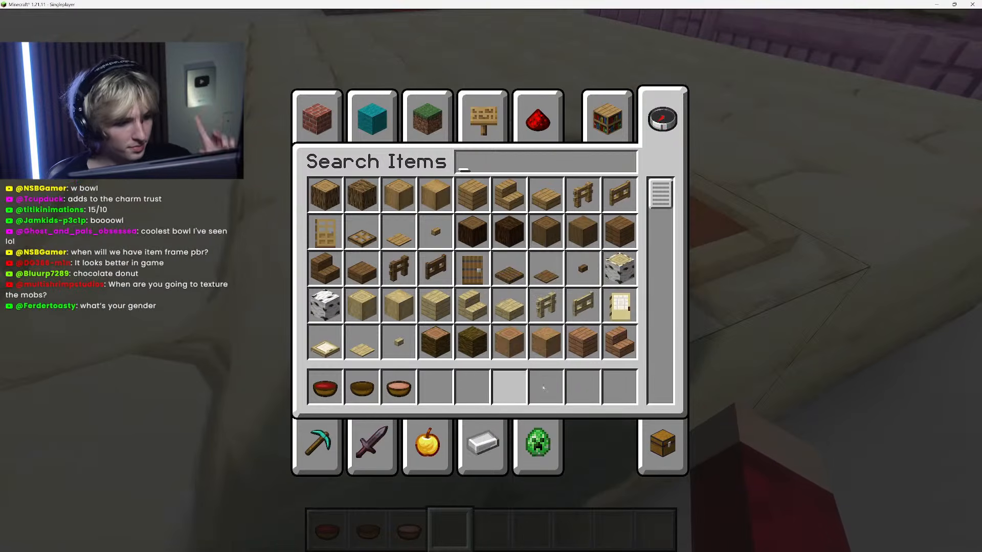
left_click(335, 435)
key("e")
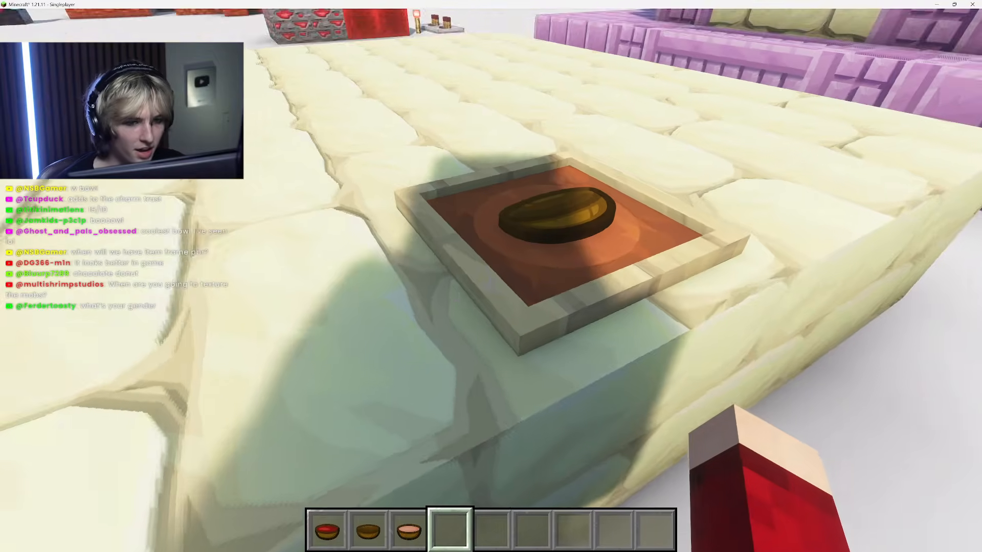
key("e")
left_click(662, 442)
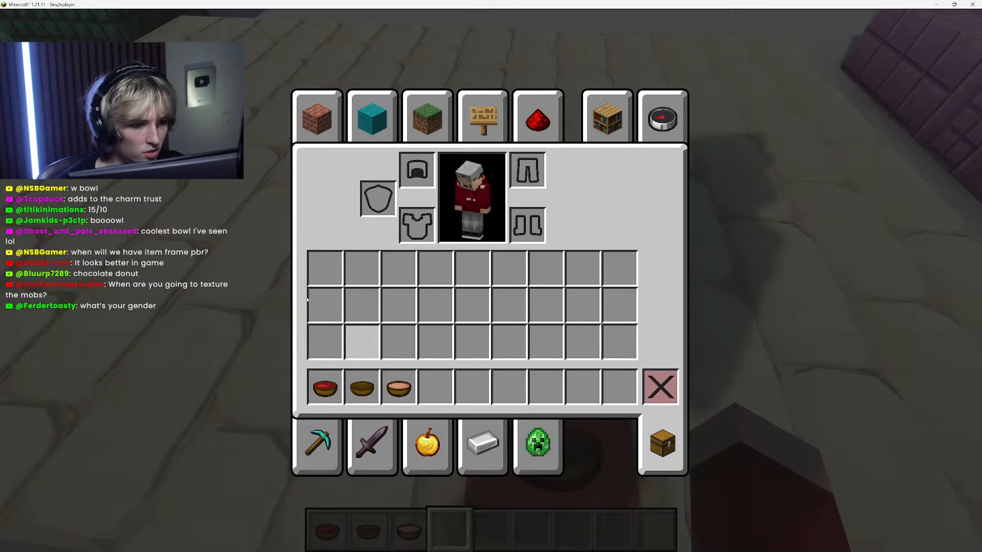
left_click(660, 128)
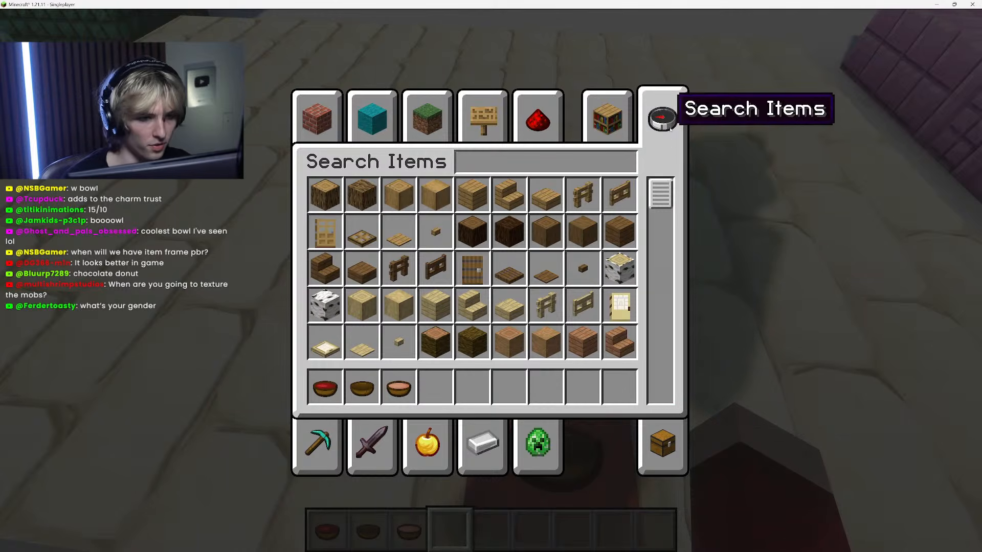
Step: Add a second beetroot soup from Food & Drinks to the fourth hotbar slot
left_click(429, 434)
scroll(469, 293, "down", 2)
scroll(409, 322, "up", 5)
left_click(363, 342)
left_click(431, 386)
Step: Add Rabbit Stew to the fifth hotbar slot and a suspicious stew to the sixth, and show the survival inventory
scroll(511, 327, "down", 3)
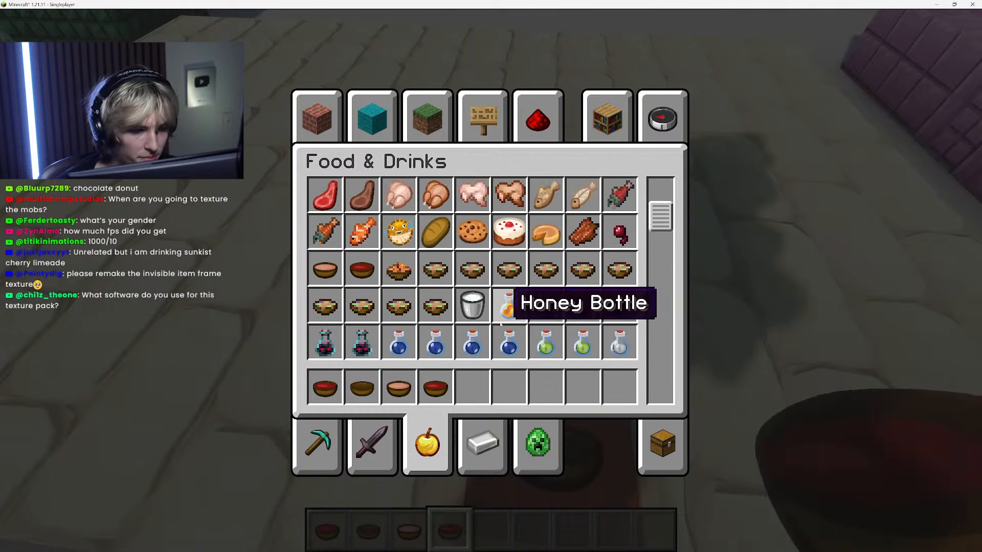
left_click(399, 231)
left_click(472, 387)
left_click(435, 269)
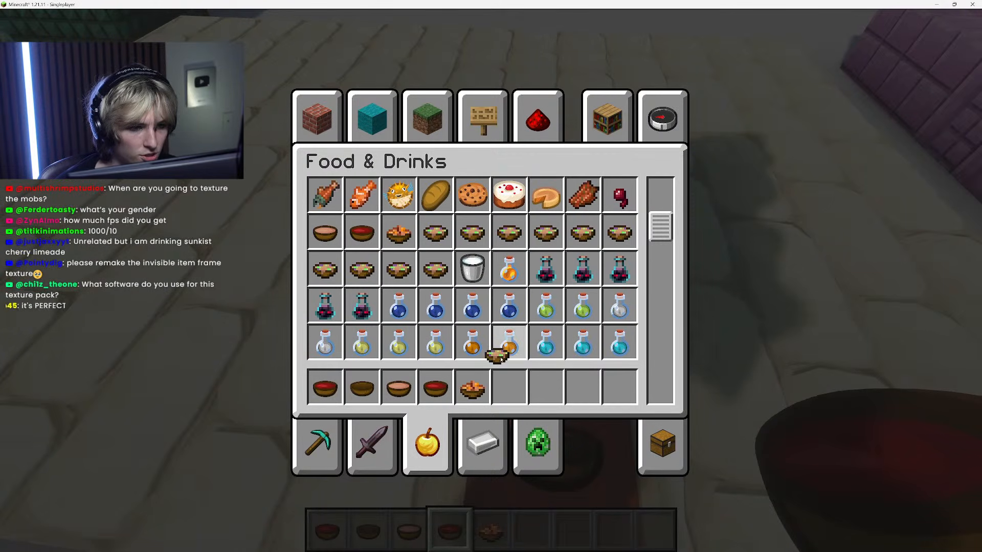
left_click(509, 387)
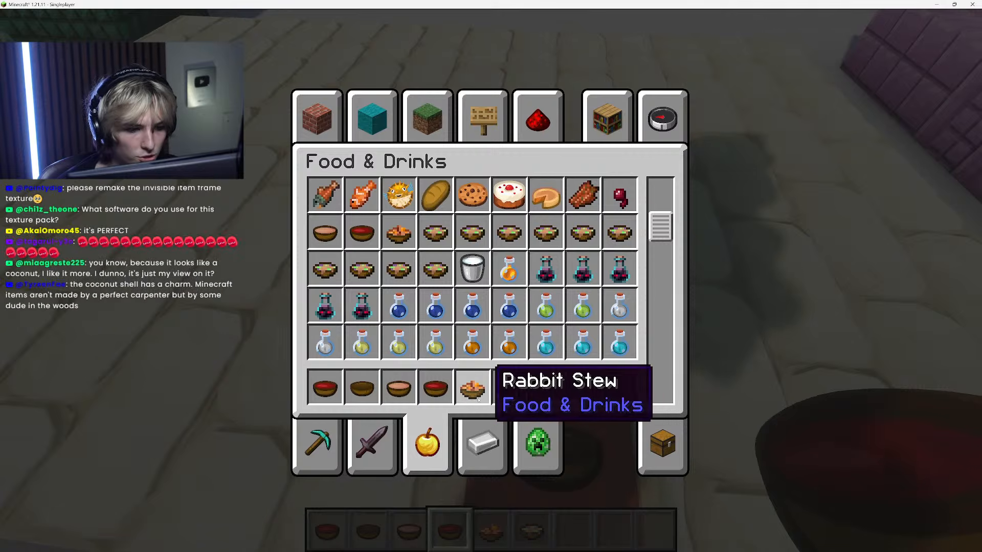
left_click(660, 437)
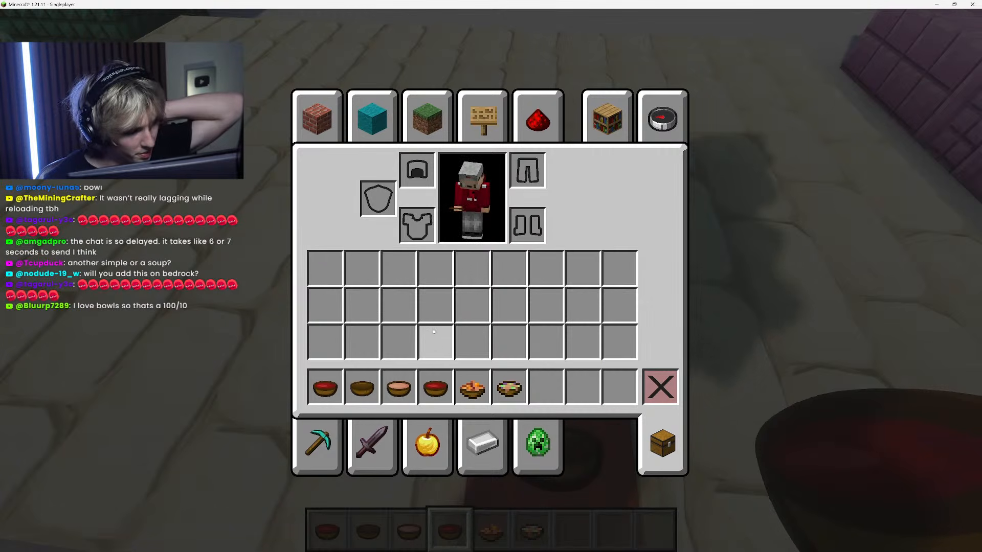
Step: Move the bowl, beetroot soup and mushroom stew from the hotbar side by side into the middle inventory row
left_click(413, 303)
left_click(324, 387)
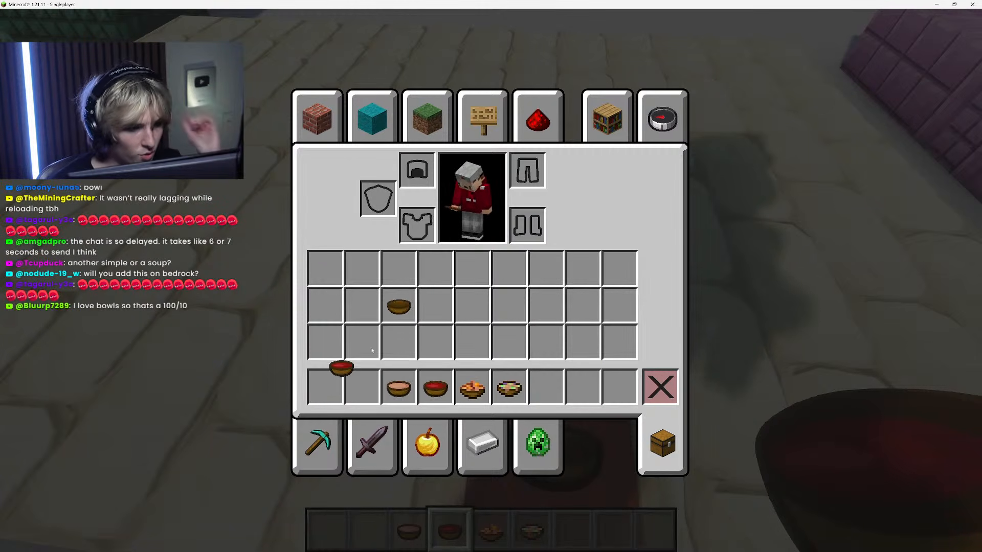
left_click(436, 305)
left_click(399, 387)
left_click(472, 305)
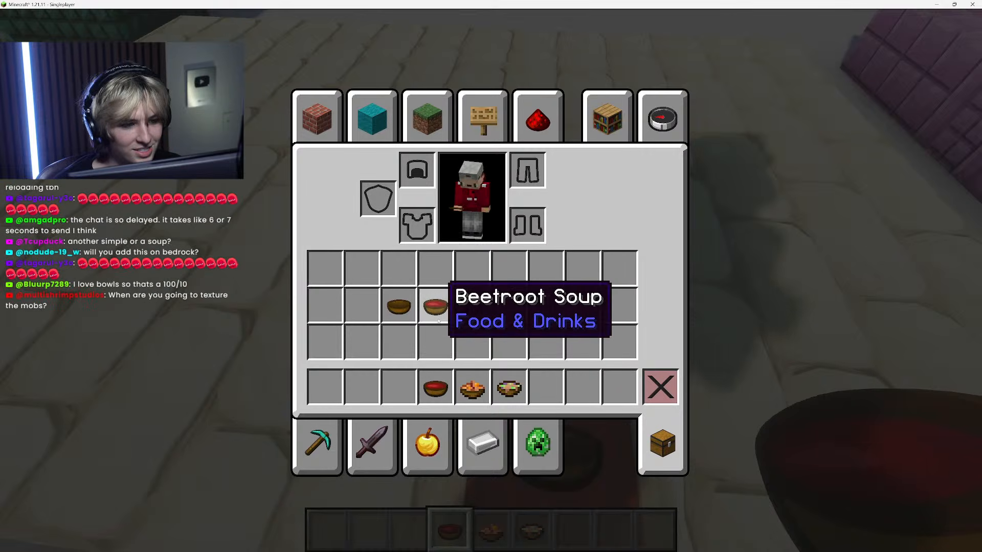
Step: Discard the duplicate beetroot soup and line up the rabbit stew and suspicious stew beside the other bowls in the middle inventory row
left_click(435, 387)
left_click(508, 309)
left_click(511, 317)
left_click(659, 387)
left_click(472, 387)
left_click(508, 307)
left_click(509, 387)
left_click(555, 306)
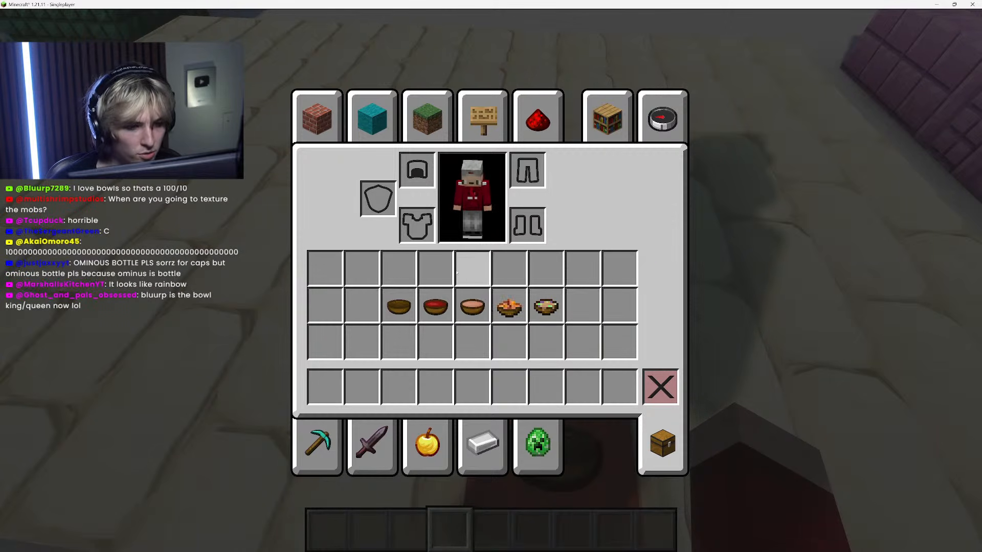
key("Escape")
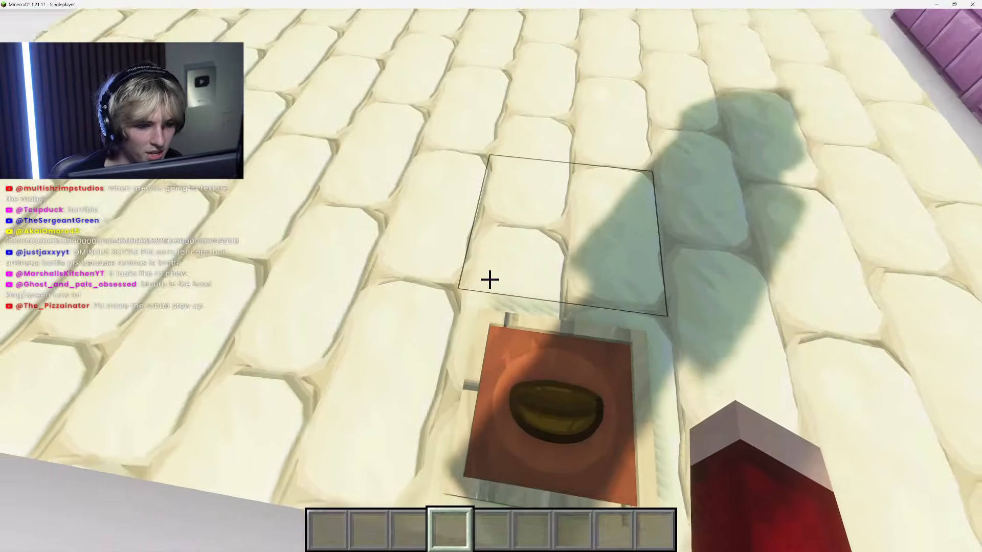
Step: Search the creative inventory for copper items and bring the copper tools and armor into view
key("Escape")
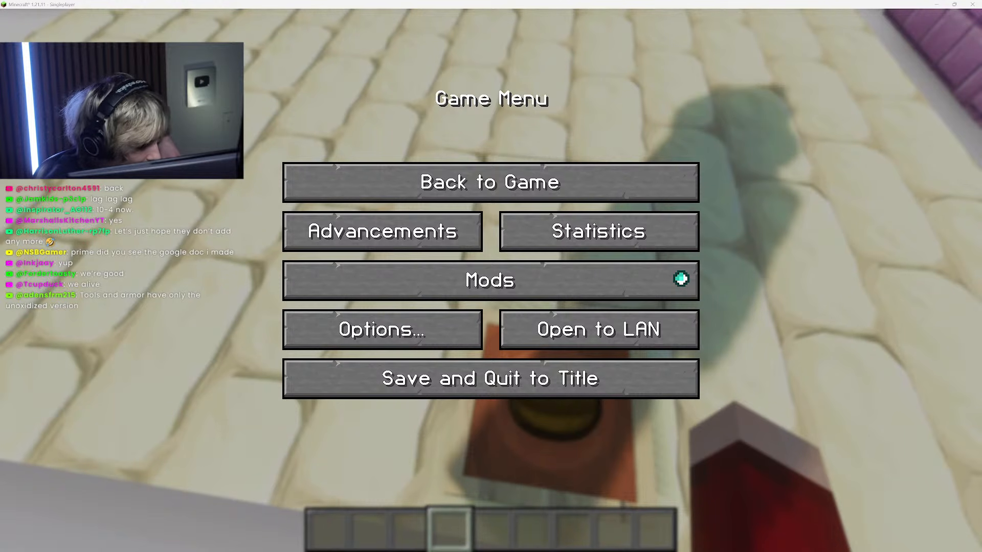
key("Escape")
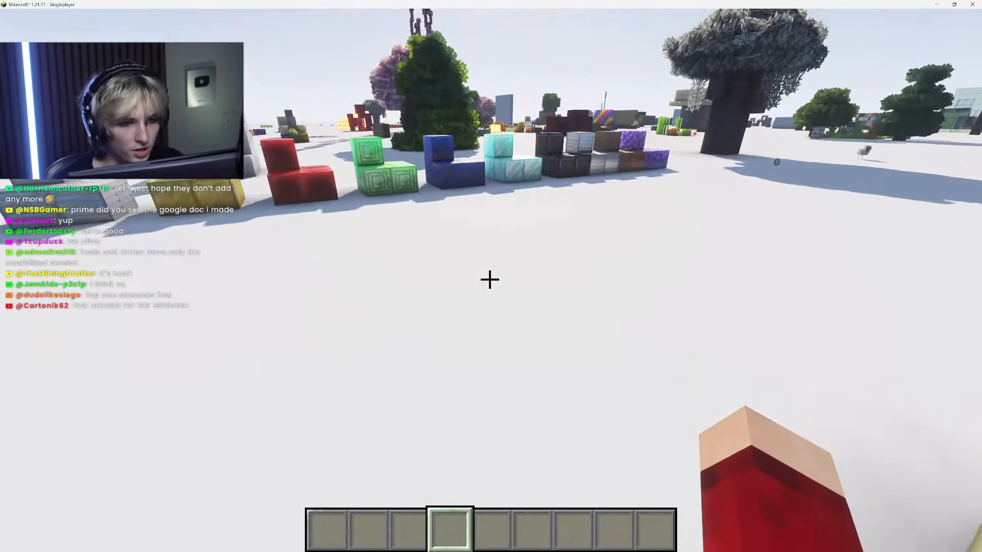
key("e")
left_click(651, 119)
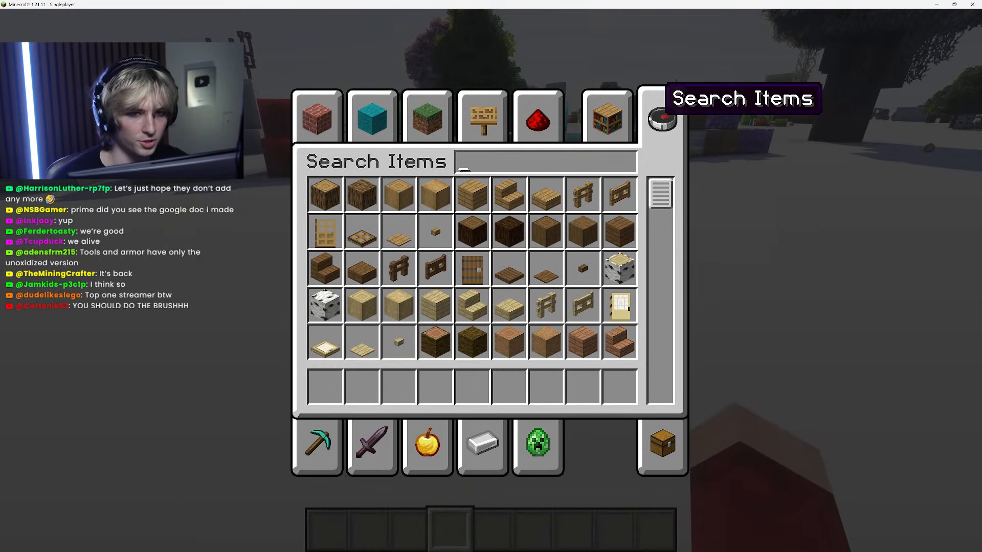
type("copper")
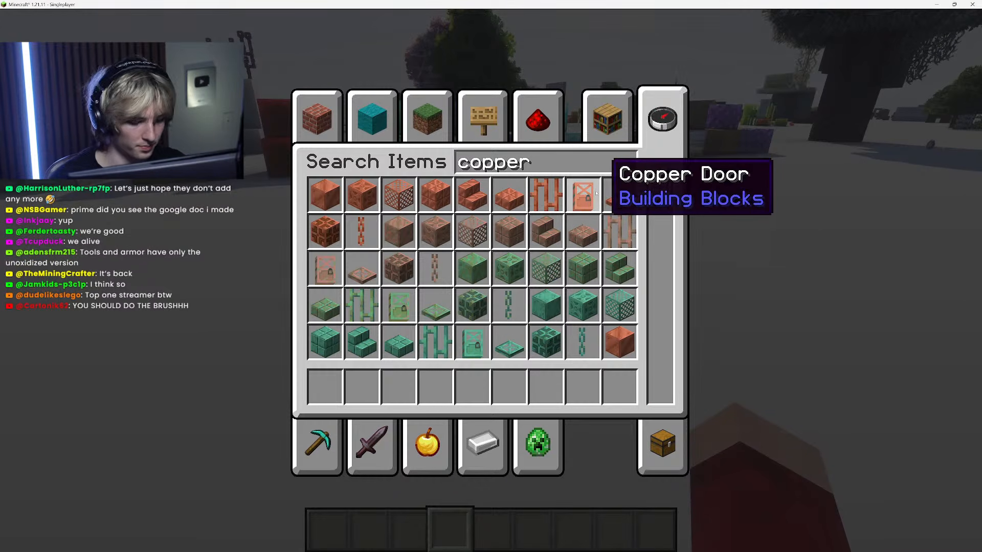
scroll(583, 235, "down", 10)
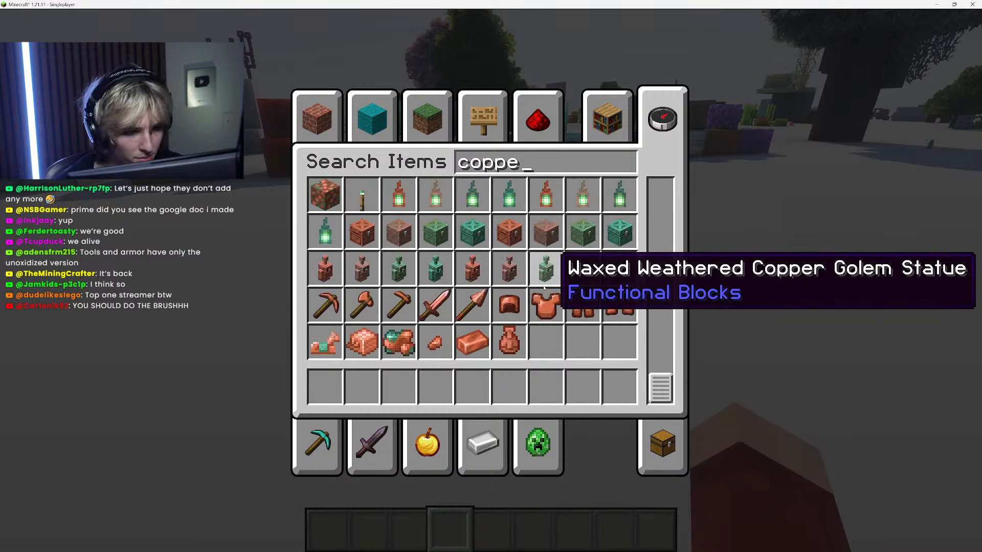
Step: Put the copper pickaxe in the first hotbar slot and the copper axe in the second, discarding the copper helmet from the third
left_click(501, 307)
left_click(399, 387)
left_click(333, 314)
left_click(327, 384)
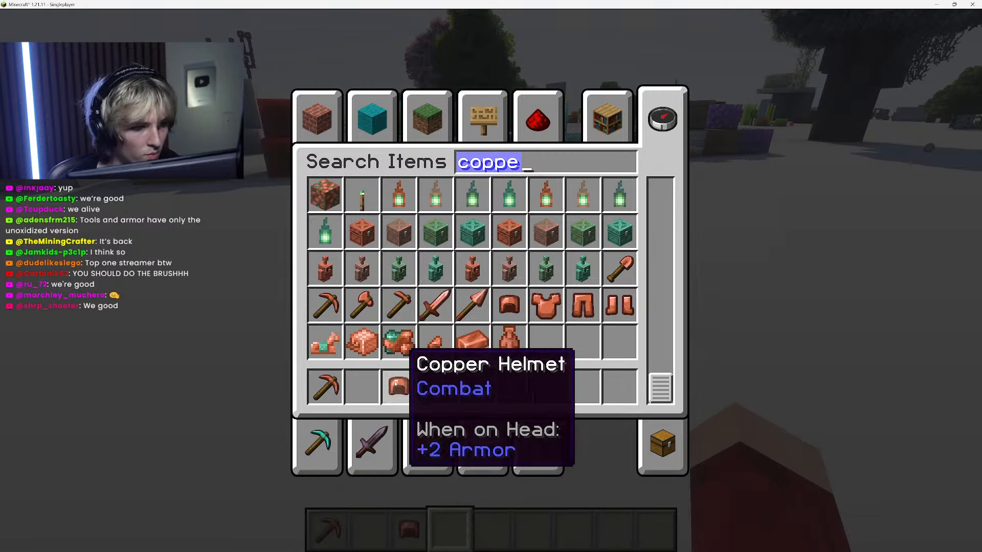
left_click(396, 381)
left_click(363, 311)
left_click(363, 311)
left_click(362, 387)
Step: Add the copper hoe, copper sword and copper spear to the third, fourth and fifth hotbar slots
left_click(399, 307)
left_click(399, 386)
left_click(435, 307)
left_click(435, 386)
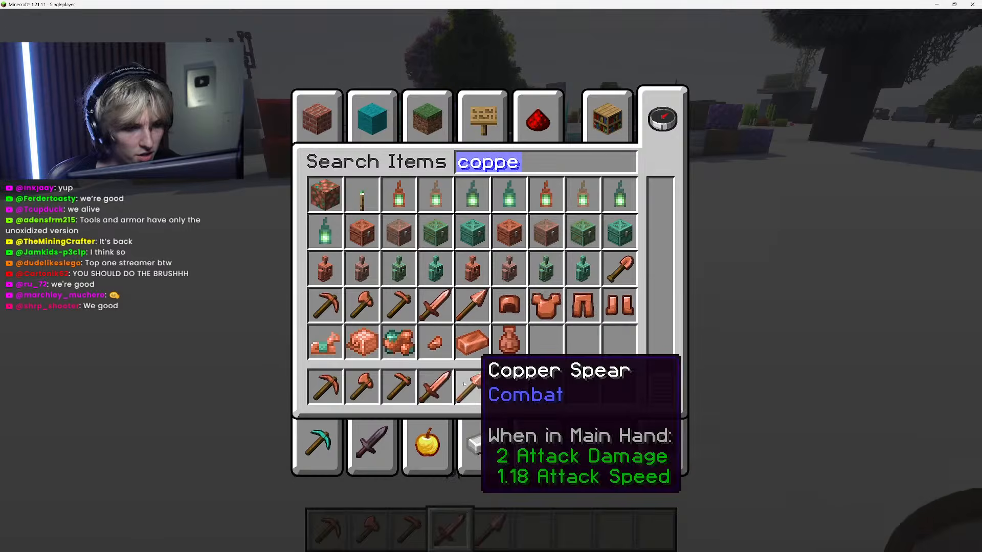
left_click(471, 307)
left_click(472, 386)
Step: Add the copper helmet to the seventh hotbar slot and the copper chestplate to the eighth
left_click(513, 317)
left_click(550, 379)
left_click(552, 313)
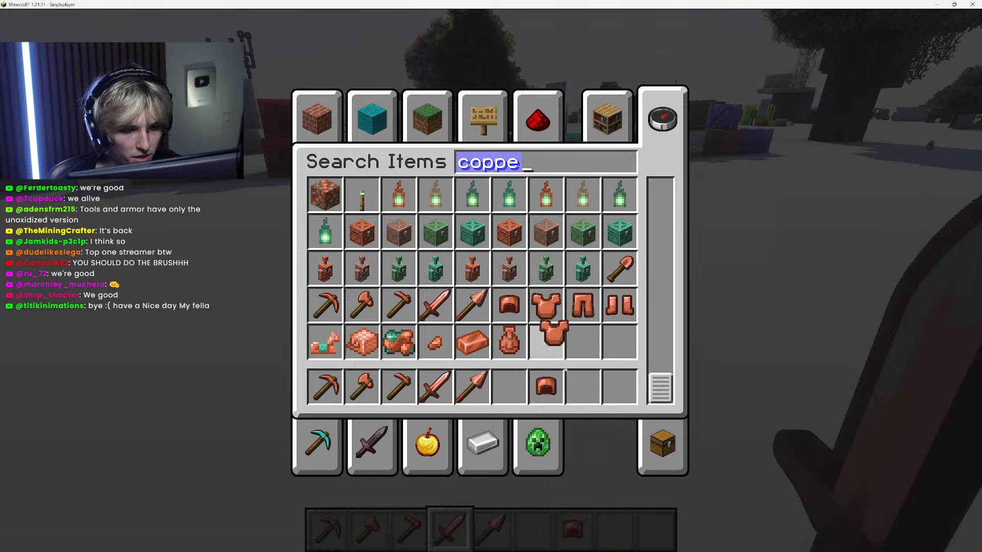
left_click(572, 389)
key("Escape")
Step: Wear the copper chestplate and inspect it on the character in third-person view
scroll(490, 279, "down", 2)
scroll(490, 280, "down", 2)
key("F5")
key("F5")
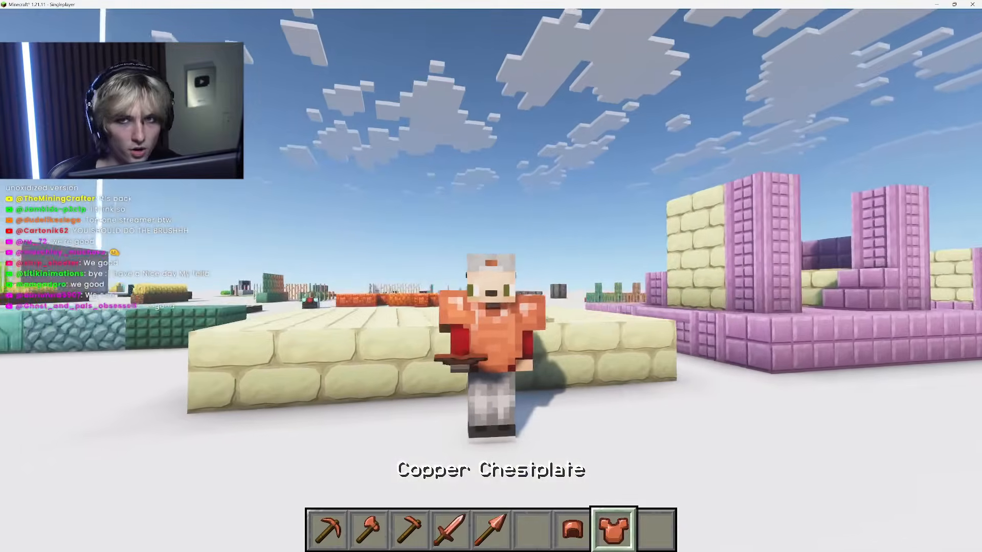
key("F5")
scroll(489, 279, "up", 1)
scroll(490, 280, "up", 1)
Step: Remove the copper helmet and chestplate from the hotbar
key("e")
left_click(546, 388, "shift")
left_click(583, 387, "shift")
key("Escape")
Step: Drop the five copper tools and weapons from the hotbar onto the end stone brick platform
scroll(490, 280, "up", 4)
key("q")
scroll(490, 279, "up", 1)
key("q")
scroll(490, 280, "down", 3)
key("q")
scroll(490, 280, "up", 1)
key("q")
scroll(489, 280, "down", 2)
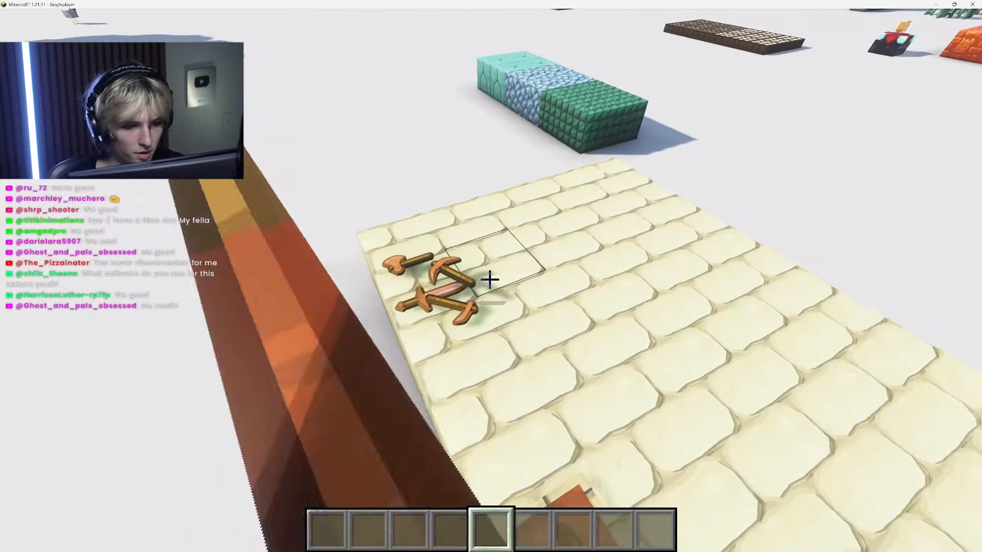
key("q")
Step: Narrow the field of view and examine the dropped copper tools up close
key("Escape")
left_click(447, 327)
left_click(330, 88)
key("Escape")
key("Escape")
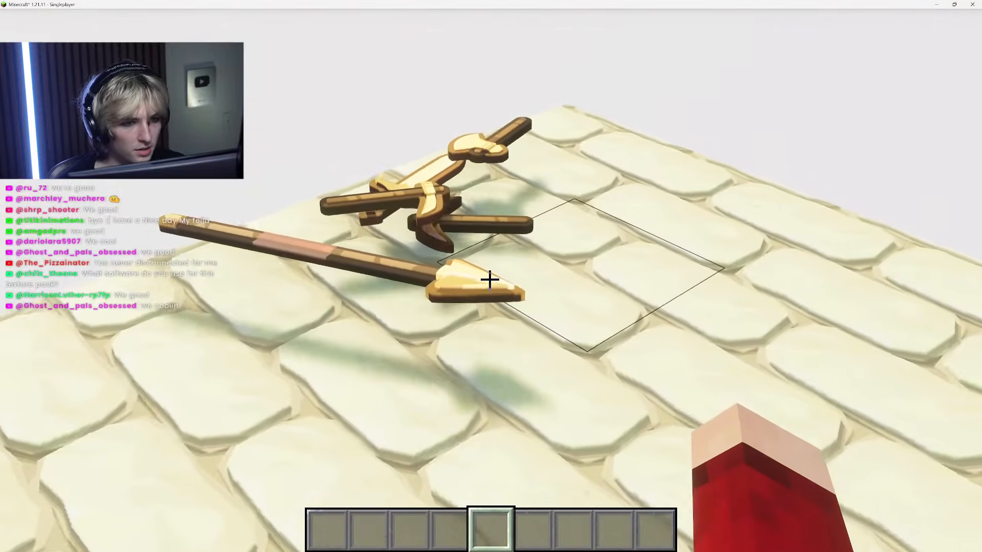
Step: Pick up the dropped copper tools and set the field of view to 73
key("w")
key("Escape")
left_click(382, 329)
mouse_move(329, 88)
left_mouse_down()
mouse_move(180, 88)
mouse_move(400, 88)
mouse_move(339, 88)
left_mouse_up()
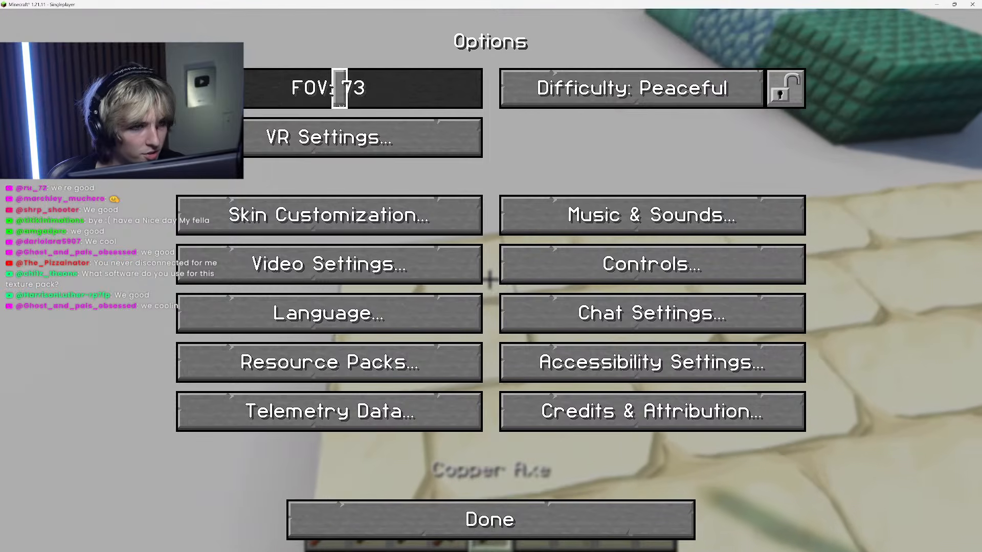
key("Escape")
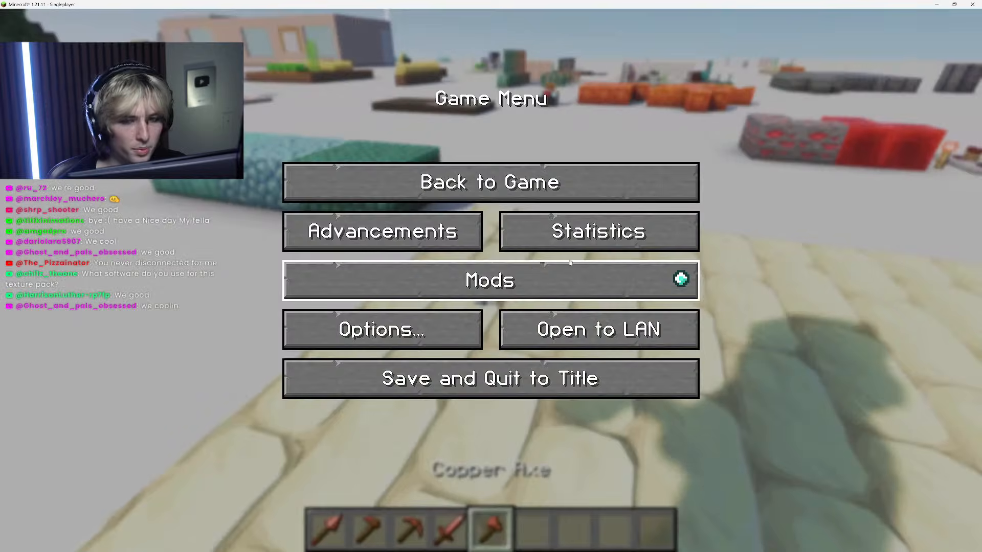
key("Escape")
Step: Clear the entire survival inventory, including the copper tools and weapons in the hotbar
scroll(491, 276, "down", 1)
scroll(490, 280, "down", 1)
key("e")
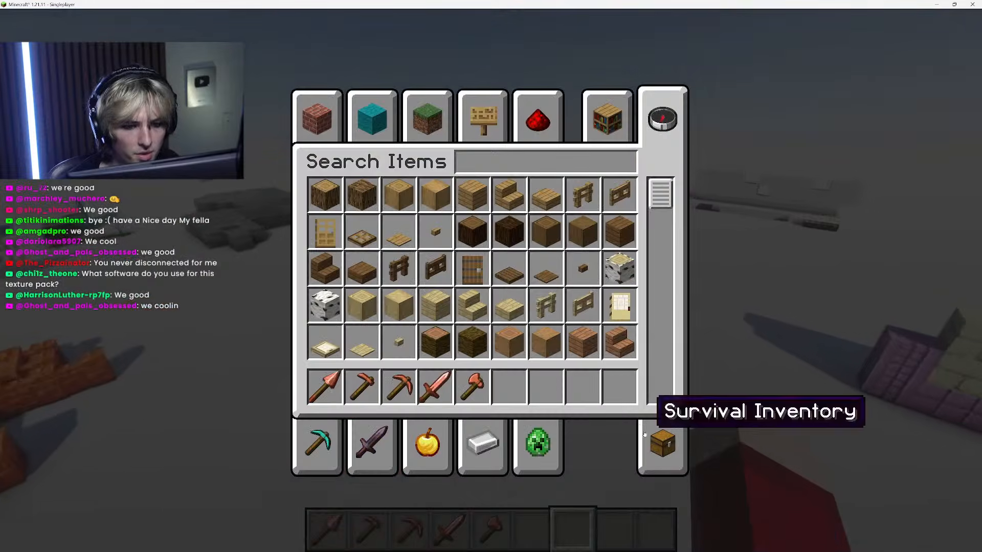
left_click(661, 444)
left_click(662, 387, "shift")
key("e")
Step: Fly to the copper displays and examine the copper bars, chains and trapdoors in their oxidation stages
key("w")
key("w")
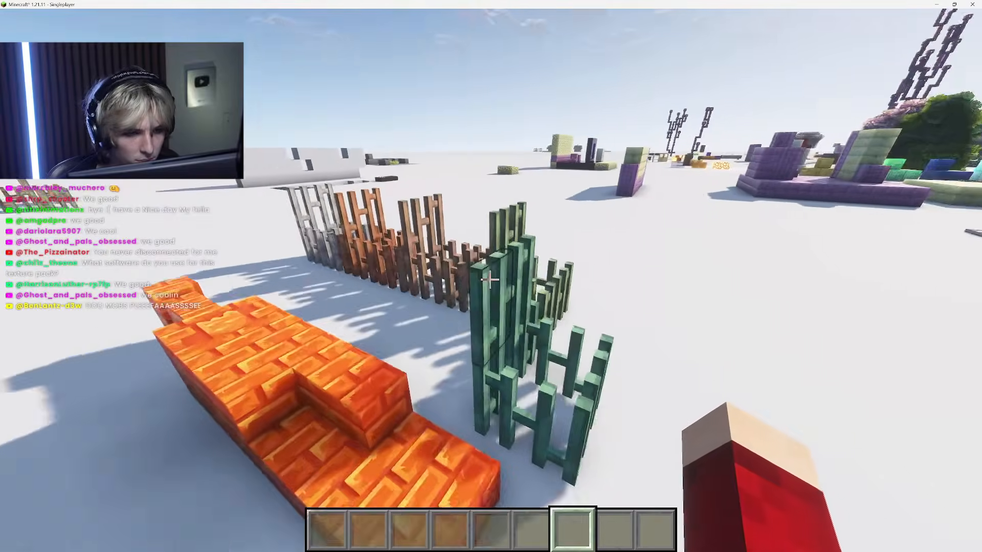
key("w")
key("w")
key("space")
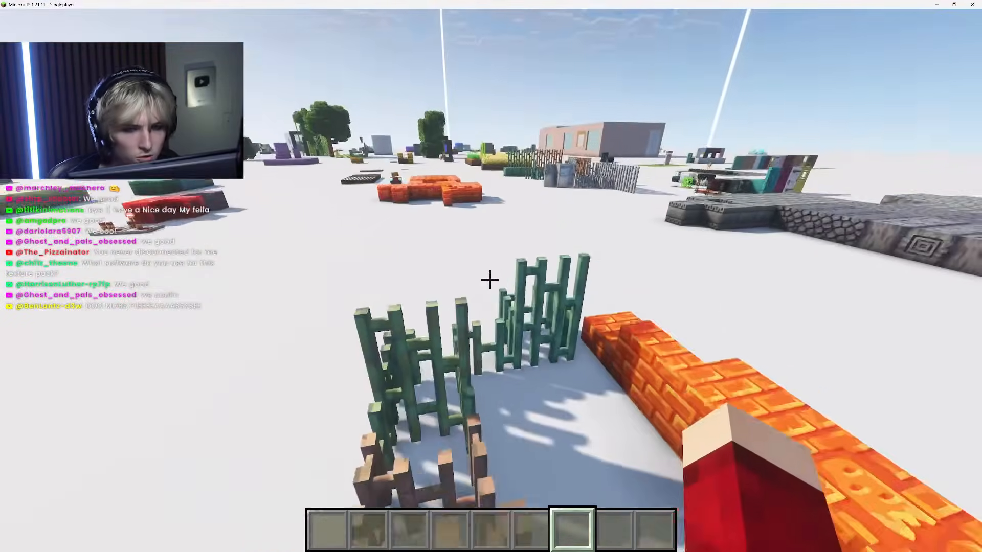
key("w")
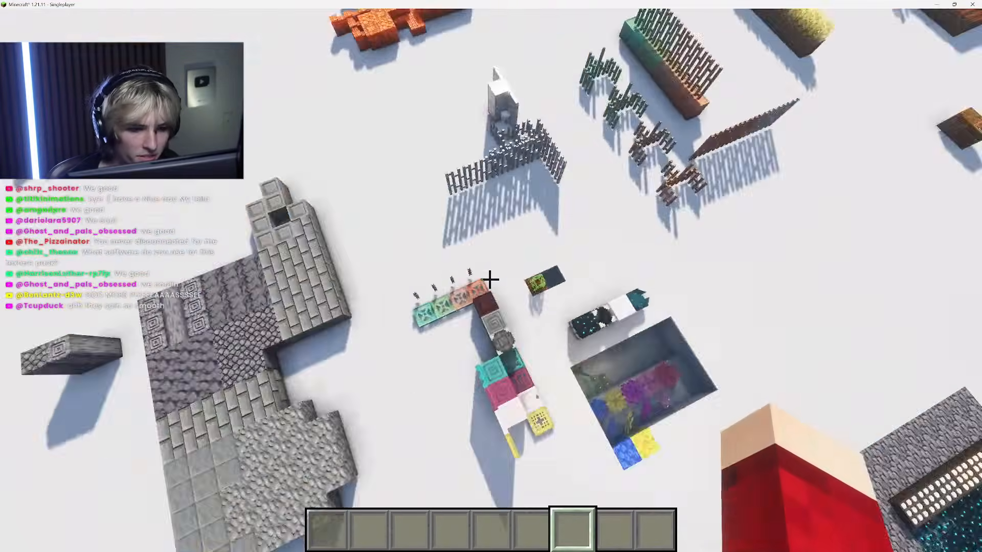
key("w")
key("shift")
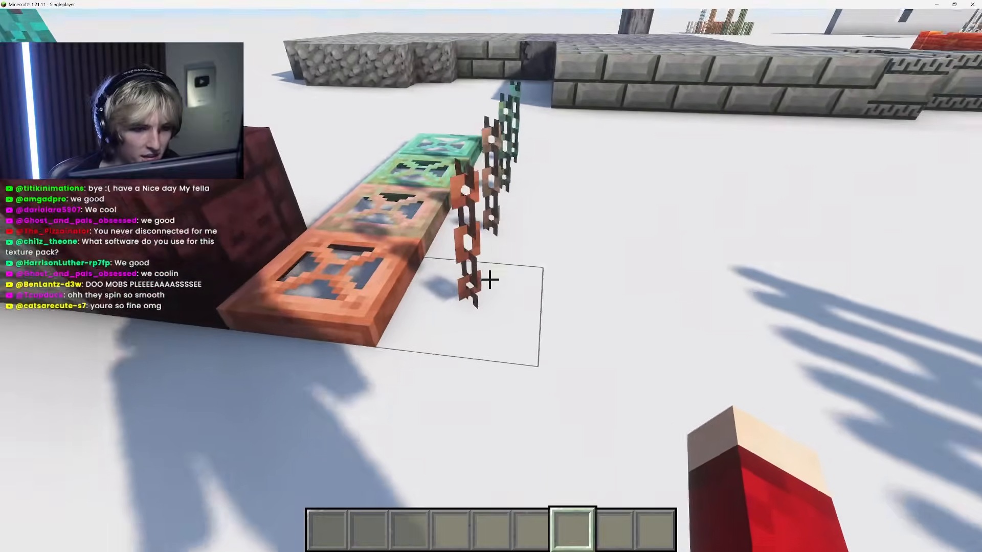
key("w")
key("a")
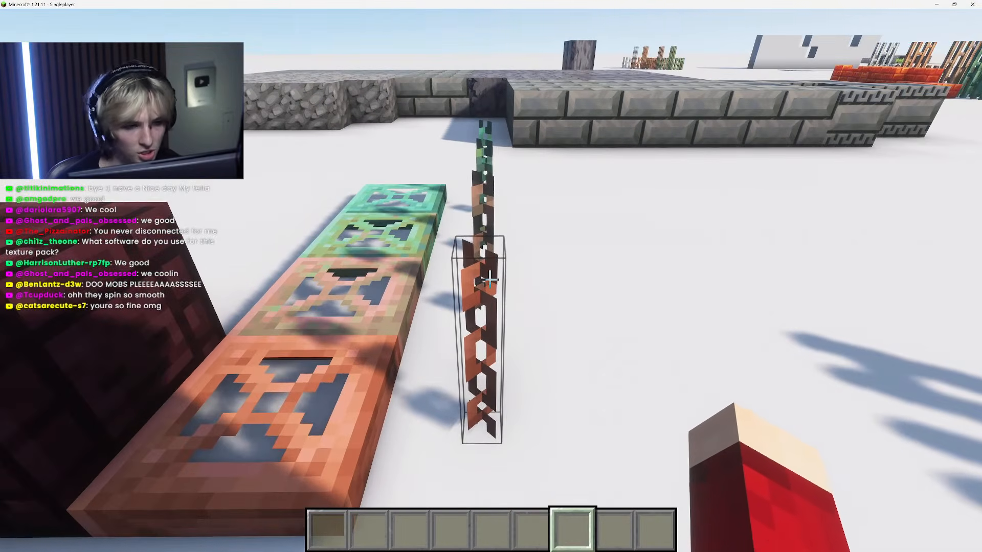
key("a")
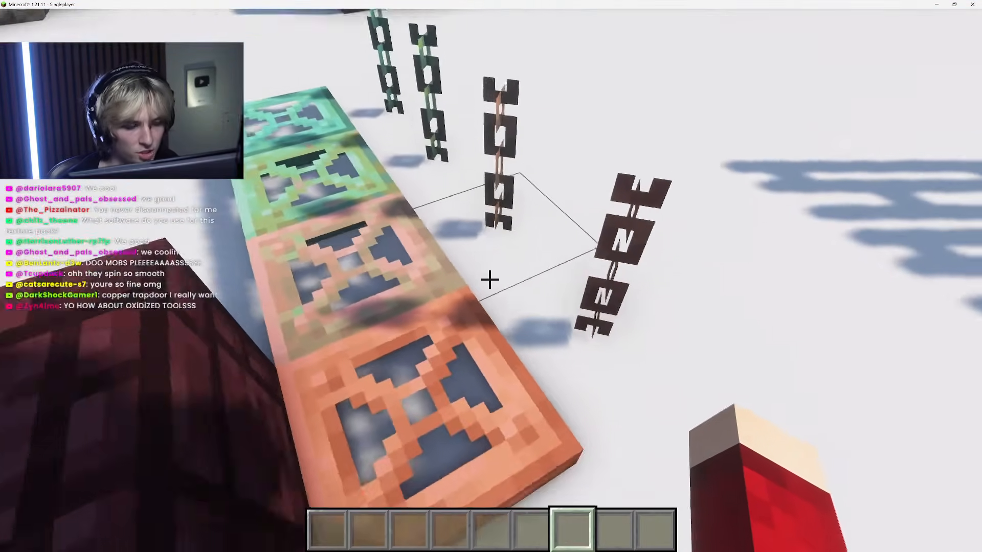
Step: Copy the copper trapdoor into the hotbar, clear the inventory, and discard another block picked from the display
key("space")
middle_click(489, 279)
key("2")
key("e")
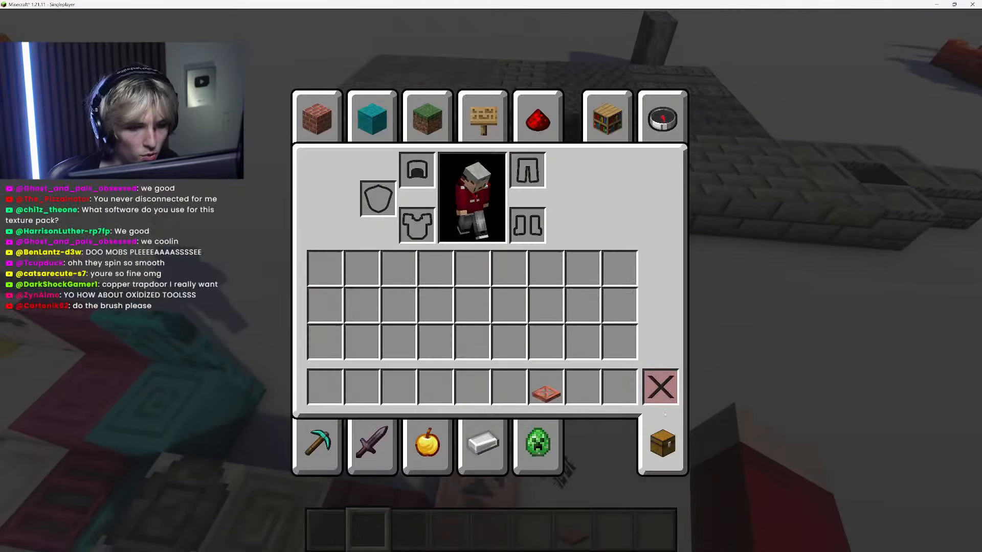
left_click(659, 387, "shift")
key("e")
key("w")
middle_click(489, 280)
key("q")
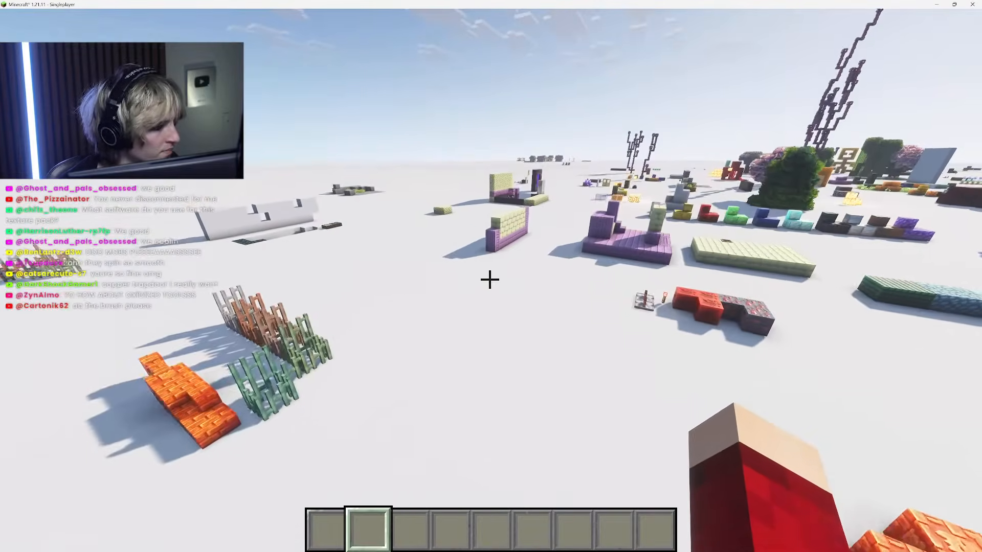
Step: Fly across the world's block displays and examine the mineral, quartz, sponge, bookshelf and glowing block textures
key("w")
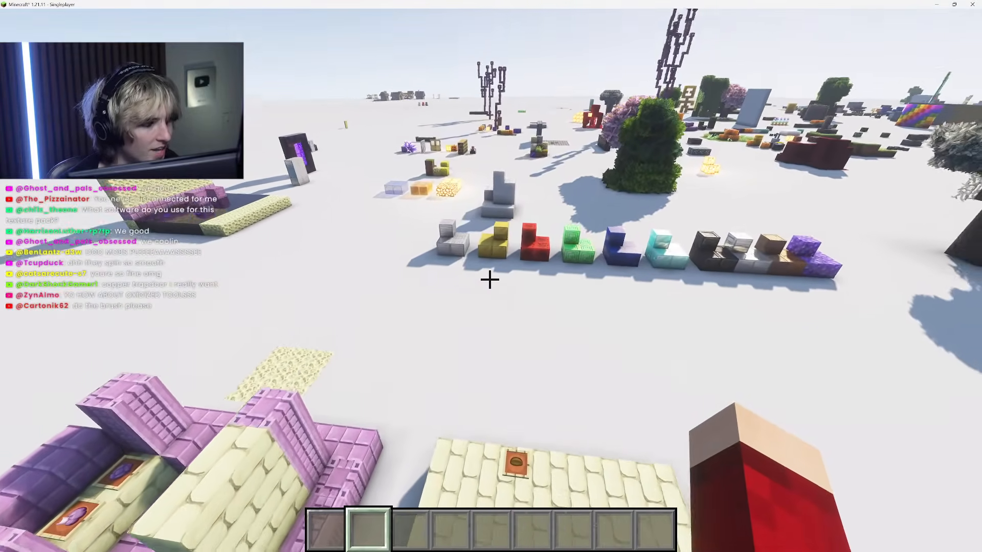
key("w")
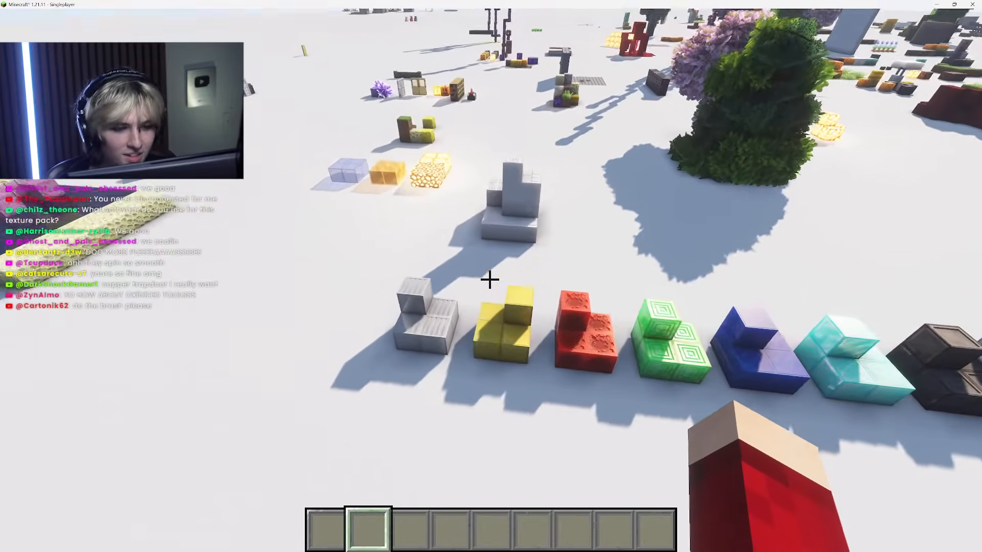
key("w")
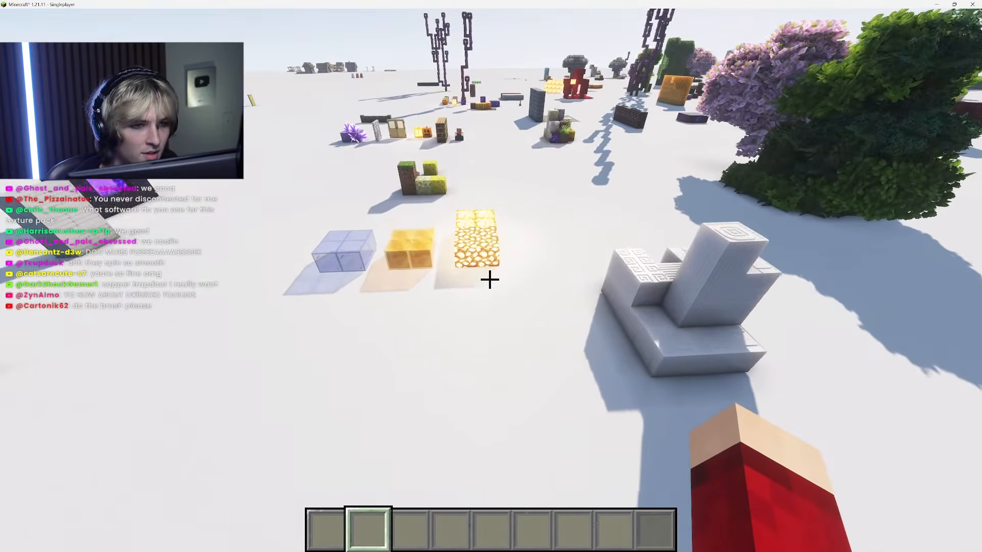
key("w")
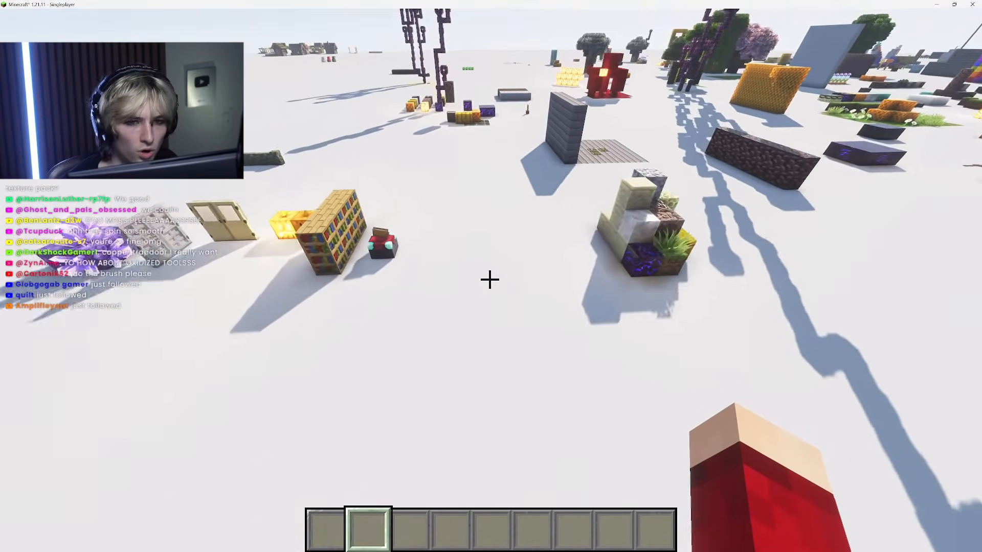
key("w")
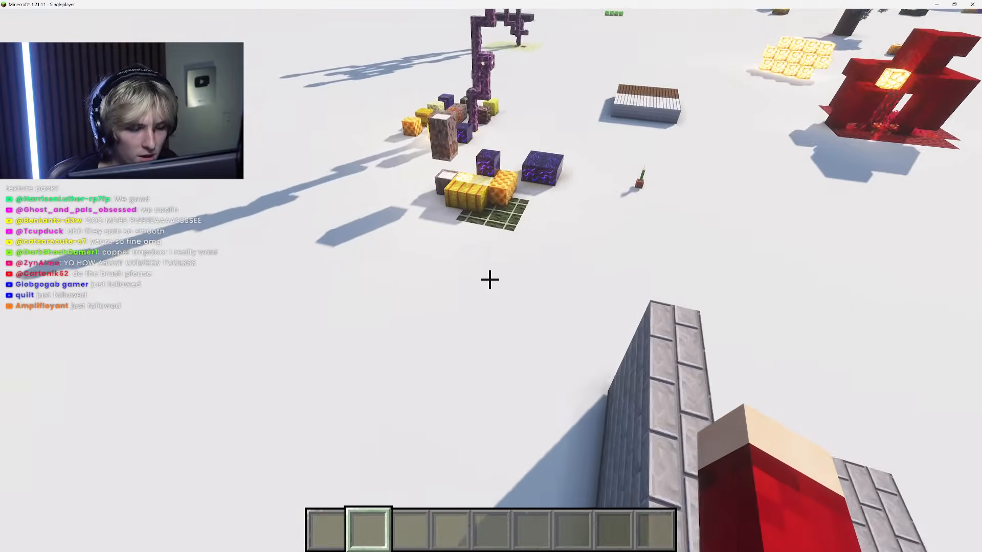
key("w")
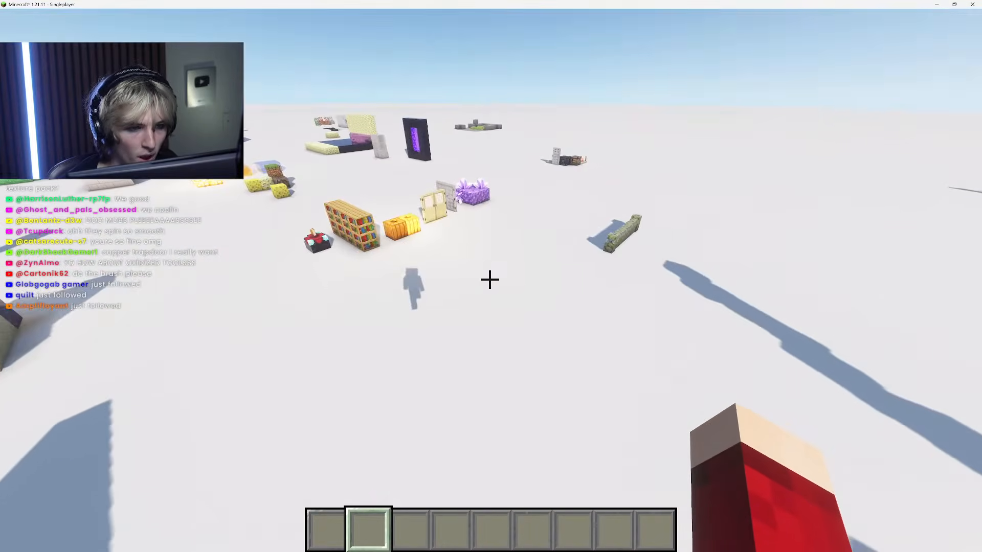
key("w")
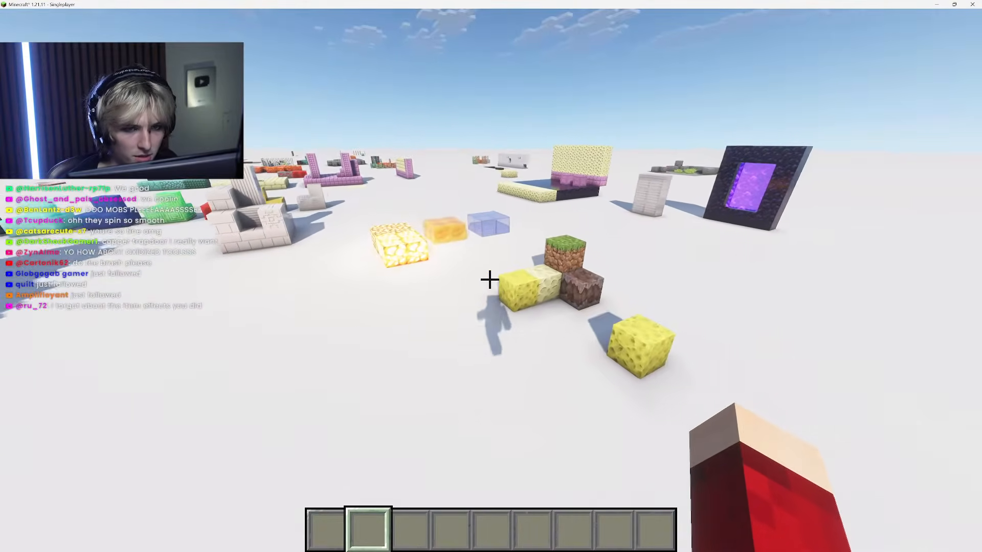
key("space")
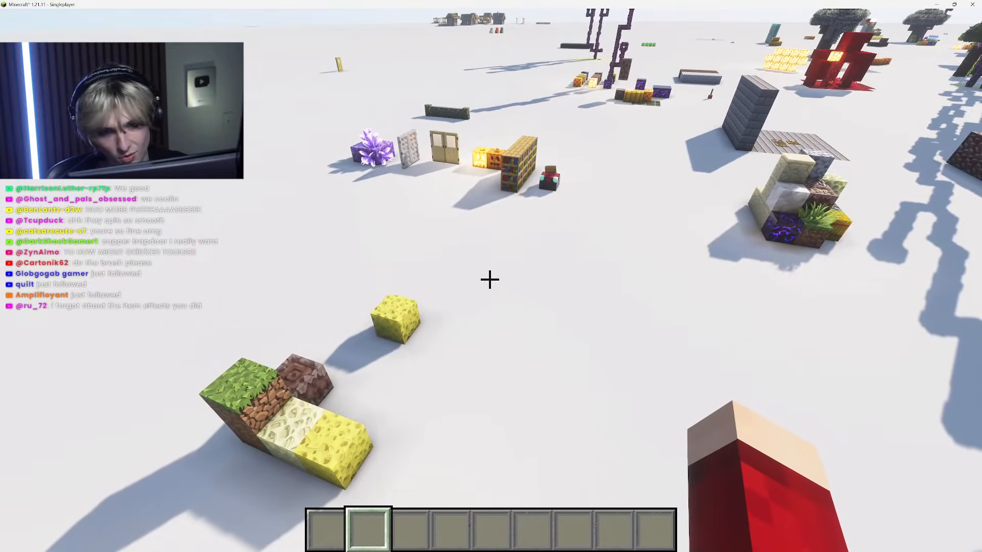
key("w")
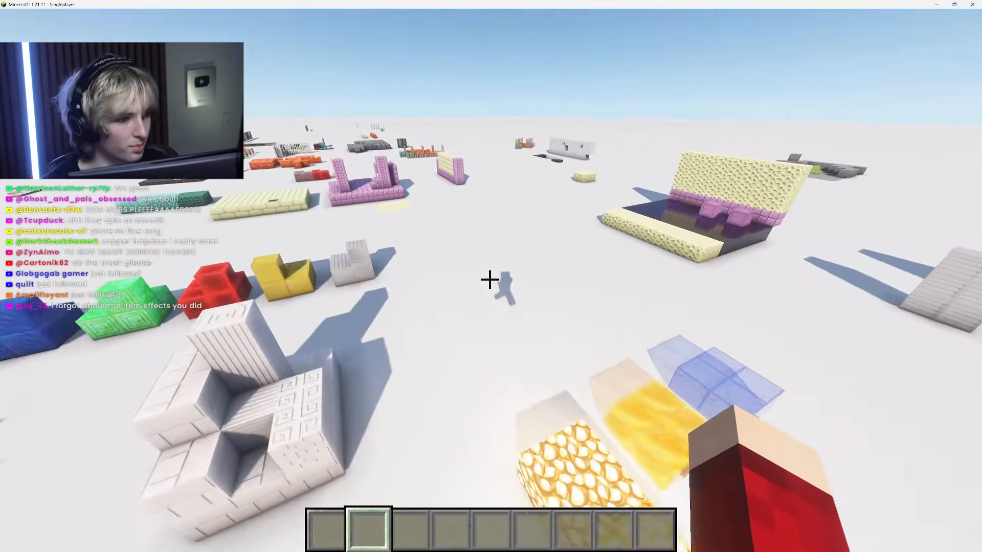
Step: Fly to the end stone display and copy the framed bowl into the hotbar
key("w")
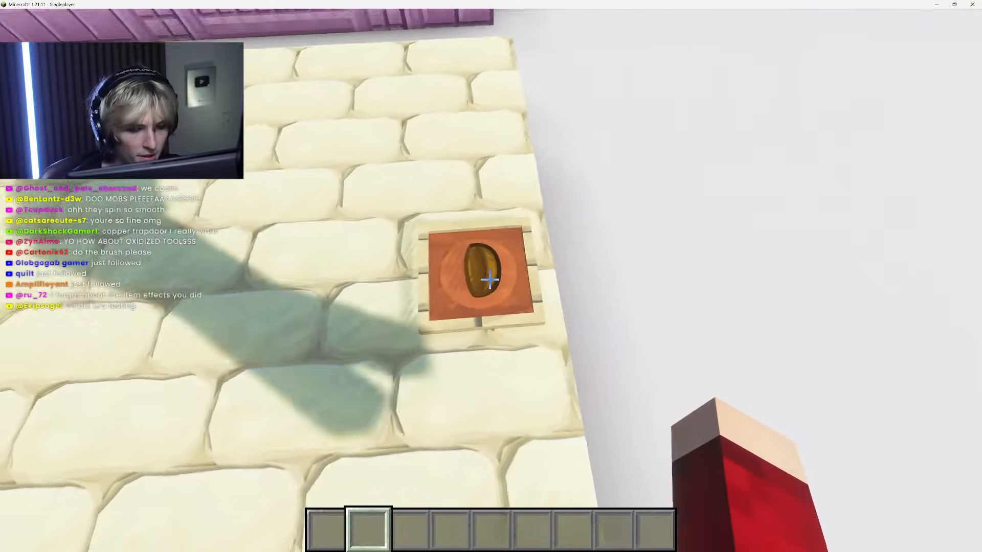
middle_click(489, 279)
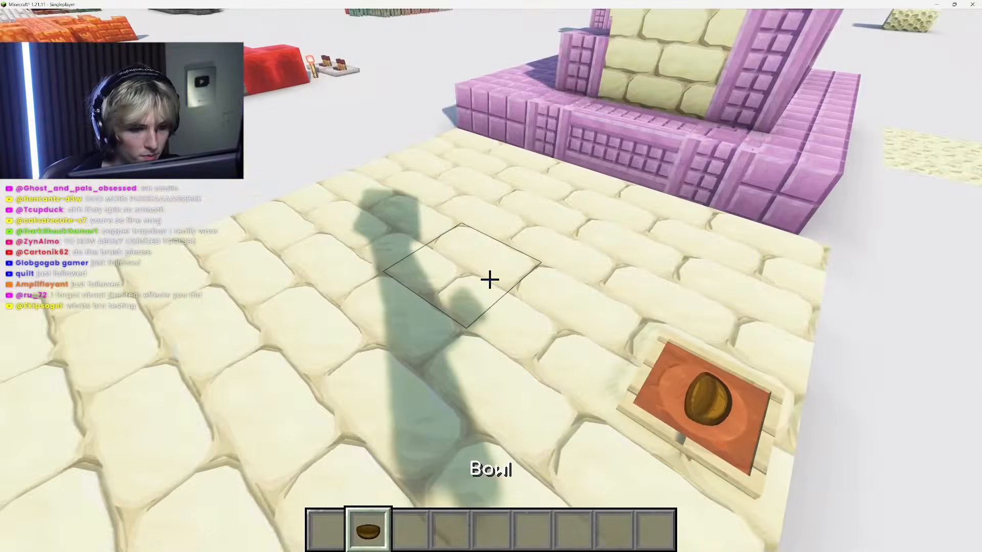
key("e")
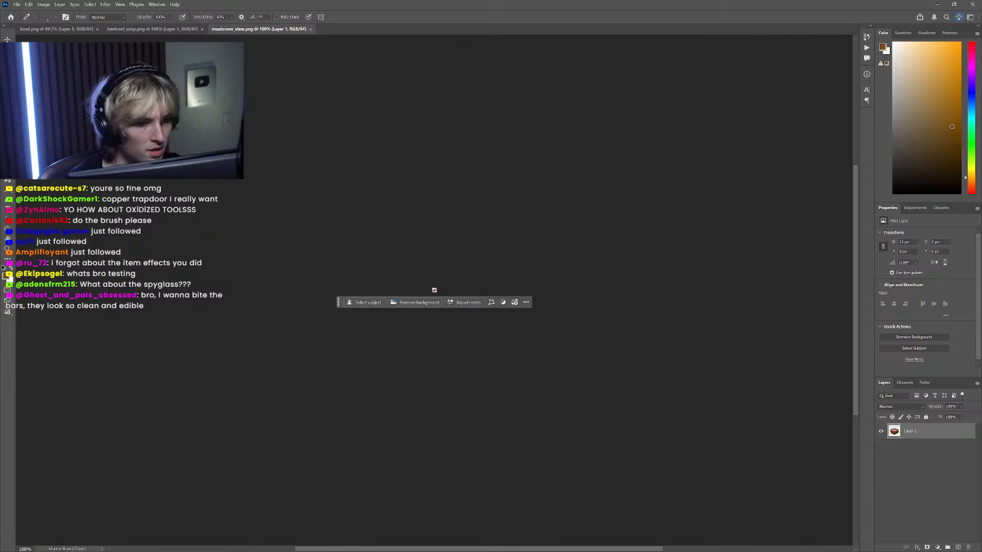
Step: Switch to Photoshop and resize the mushroom_stew.png image to 512 pixels
left_click(43, 4)
left_click(57, 61)
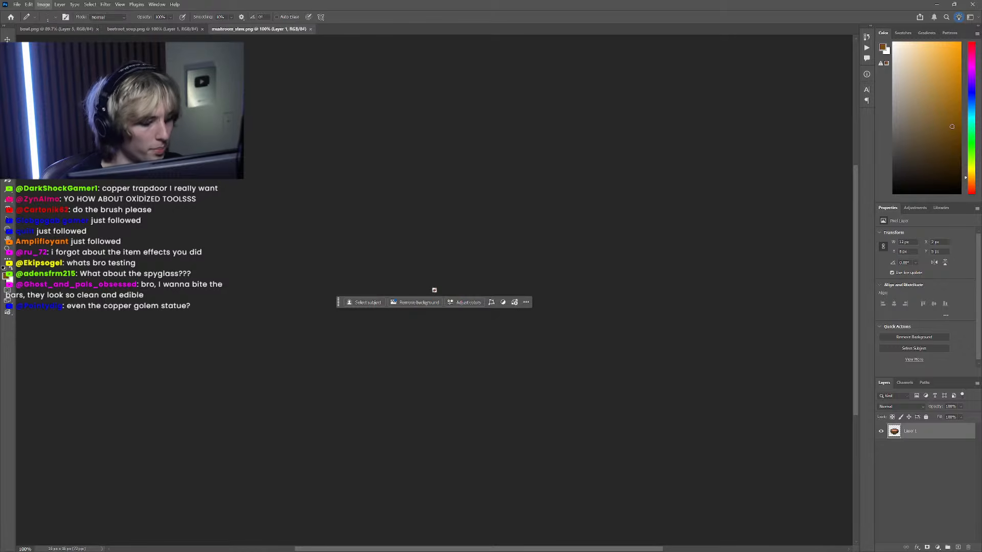
type("512")
left_click(569, 305)
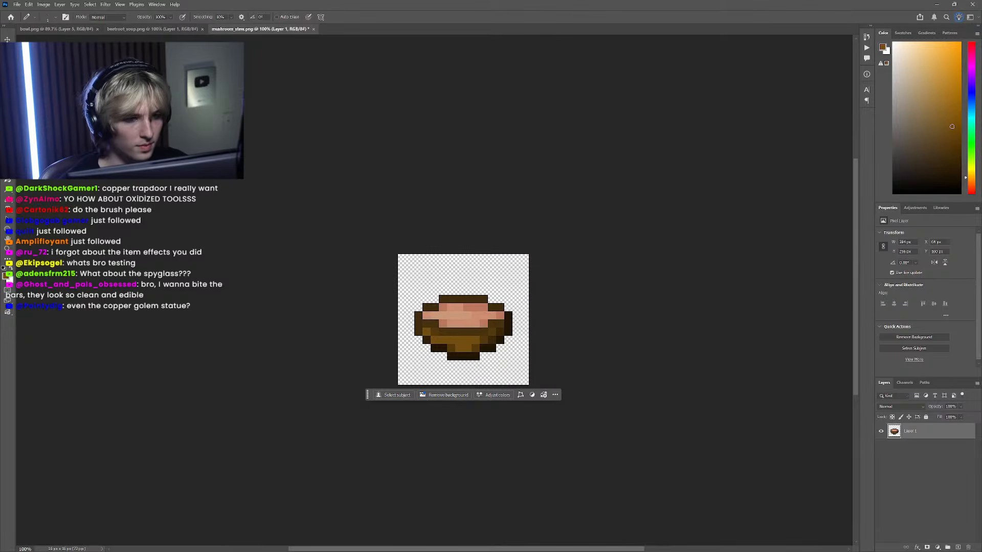
Step: Resize the beetroot_soup.png image to 512 pixels
left_click(165, 32)
left_click(43, 5)
left_click(57, 61)
type("512")
left_click(558, 303)
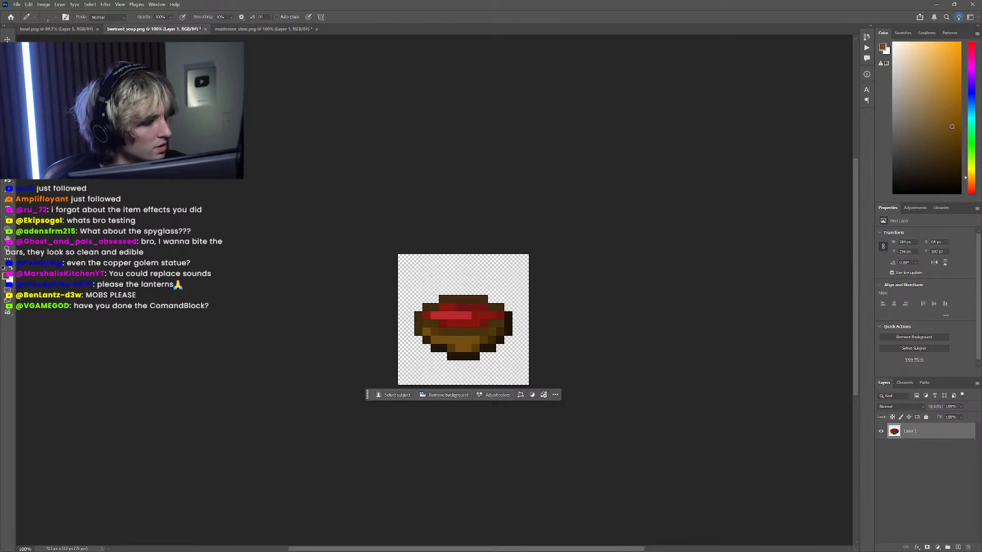
Step: In bowl.png, paint a black alignment mark across the lower-left canvas corner and copy the entire canvas
left_click(69, 30)
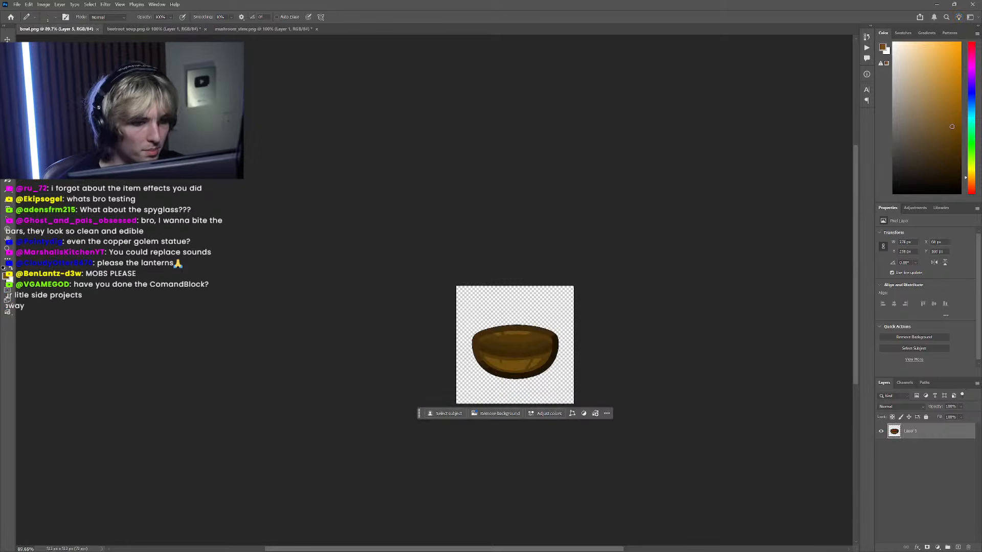
scroll(532, 335, "up", 3)
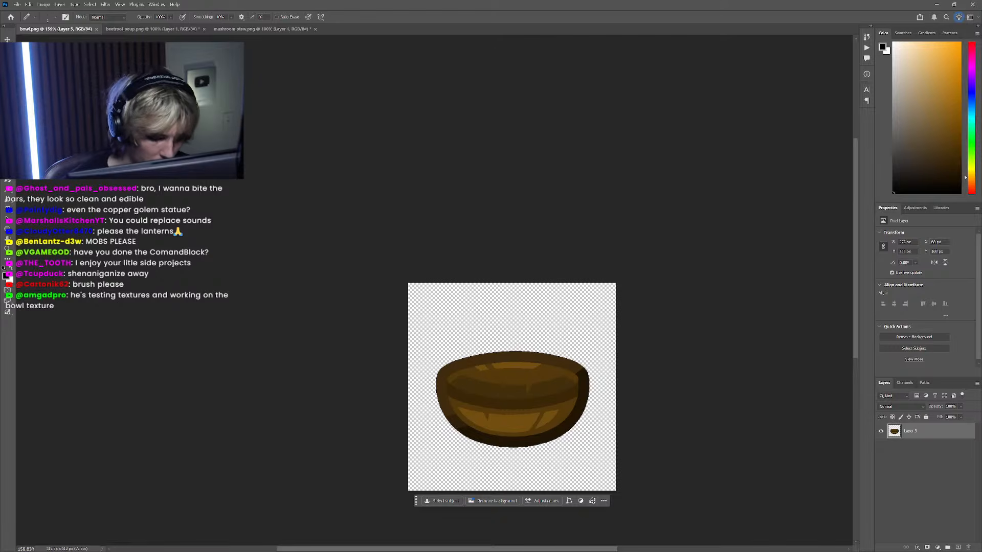
scroll(455, 368, "down", 4)
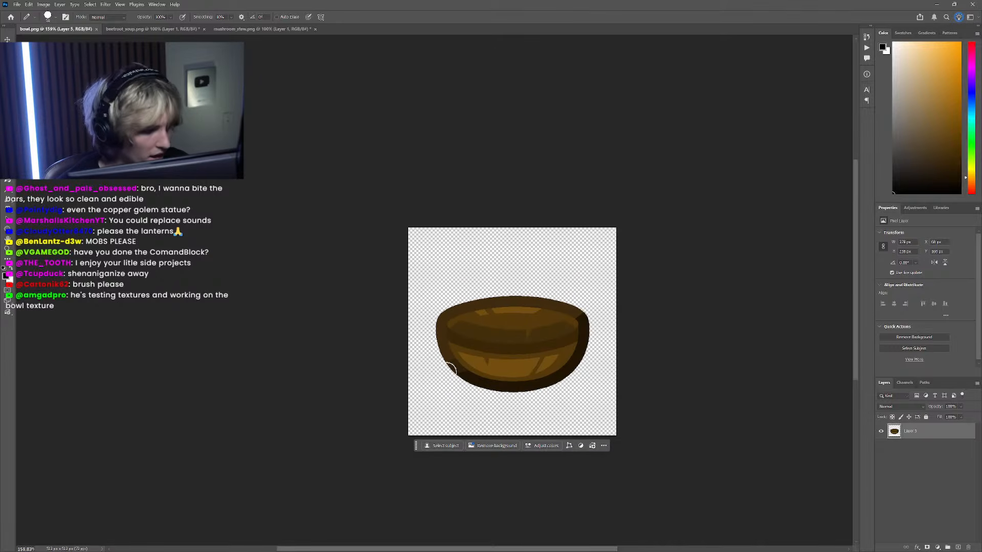
scroll(401, 362, "right", 2)
scroll(409, 379, "up", 4)
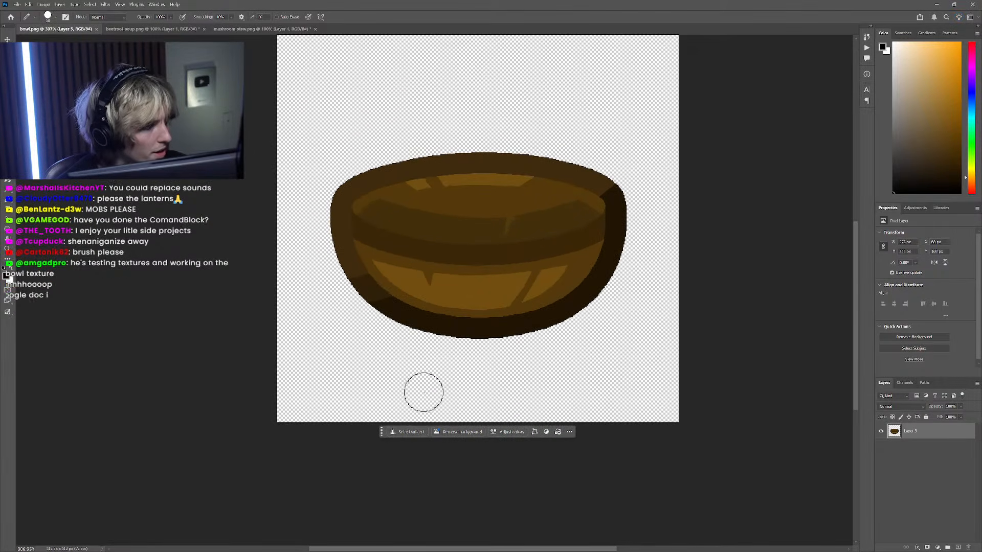
mouse_move(362, 427)
left_mouse_down()
mouse_move(346, 446)
mouse_move(222, 355)
left_mouse_up()
scroll(300, 427, "down", 3)
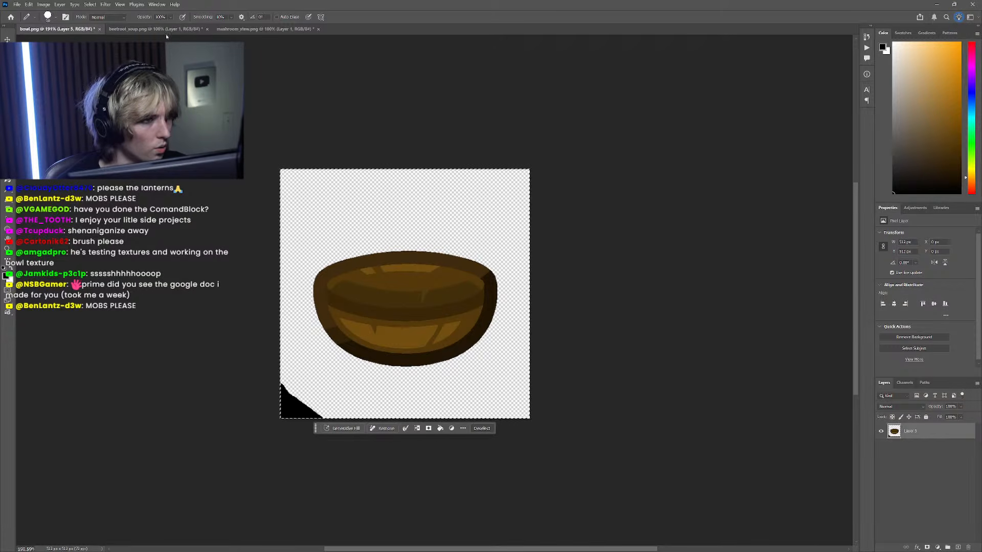
Step: Paste the copied bowl into beetroot_soup.png as a new layer, with its black mark aligned to the canvas corner
key("ctrl+Tab")
key("ctrl+v")
scroll(465, 314, "up", 4)
left_click_drag(465, 314, 435, 362)
scroll(432, 358, "down", 3)
scroll(440, 348, "up", 3)
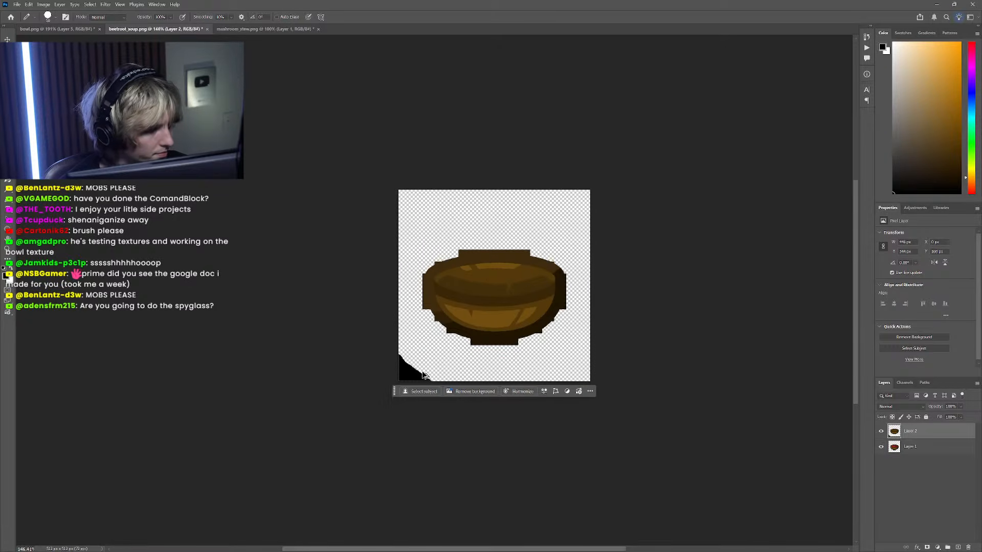
Step: Lasso and delete the black corner mark from the pasted bowl layer, and check that layer against the original soup
key("l")
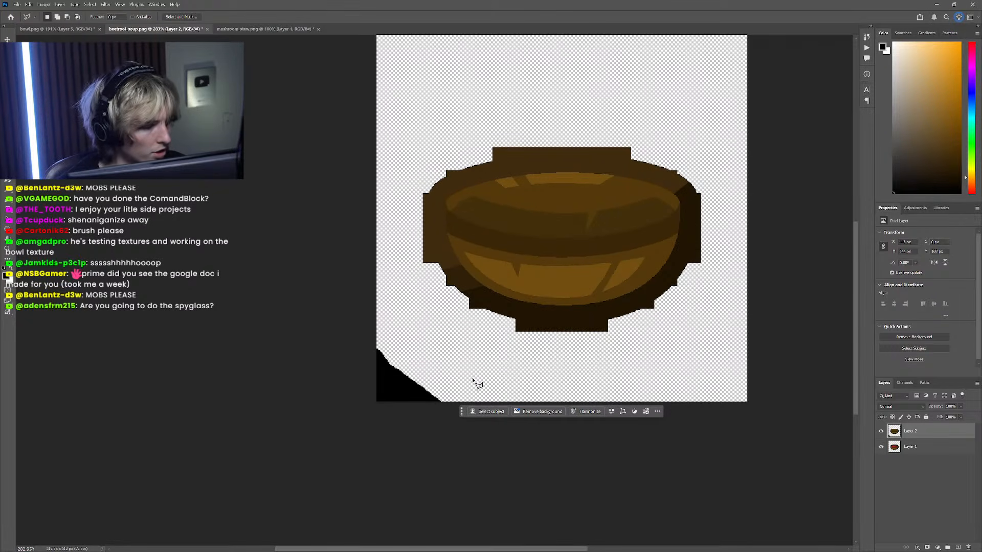
left_click(502, 443)
left_click(411, 315)
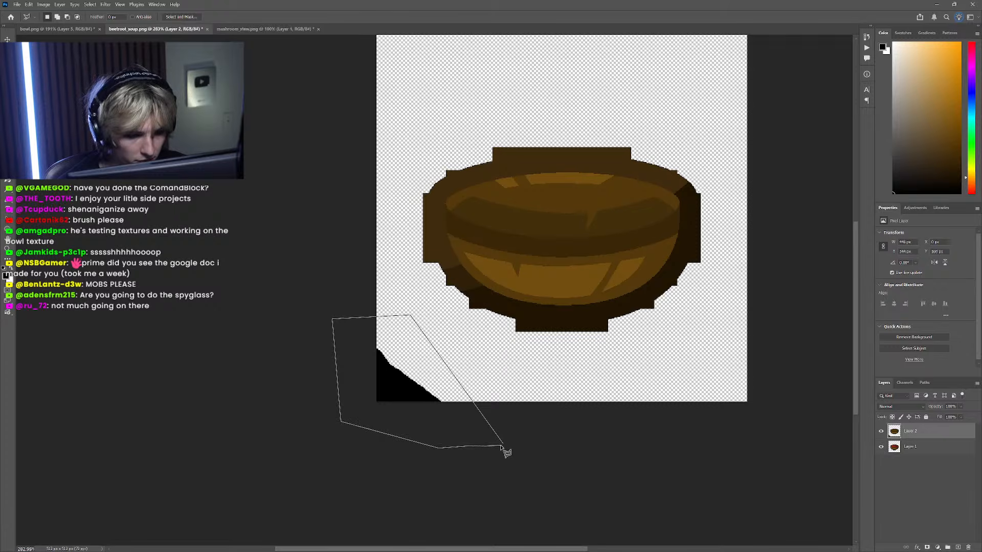
left_click(504, 446)
scroll(454, 417, "down", 3)
left_click(881, 432)
left_click(881, 431)
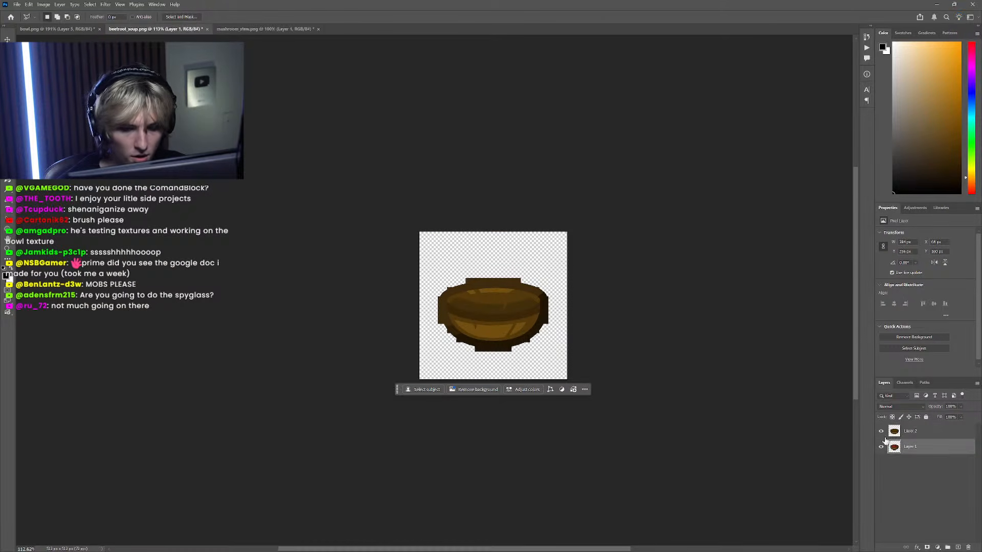
left_click(230, 29)
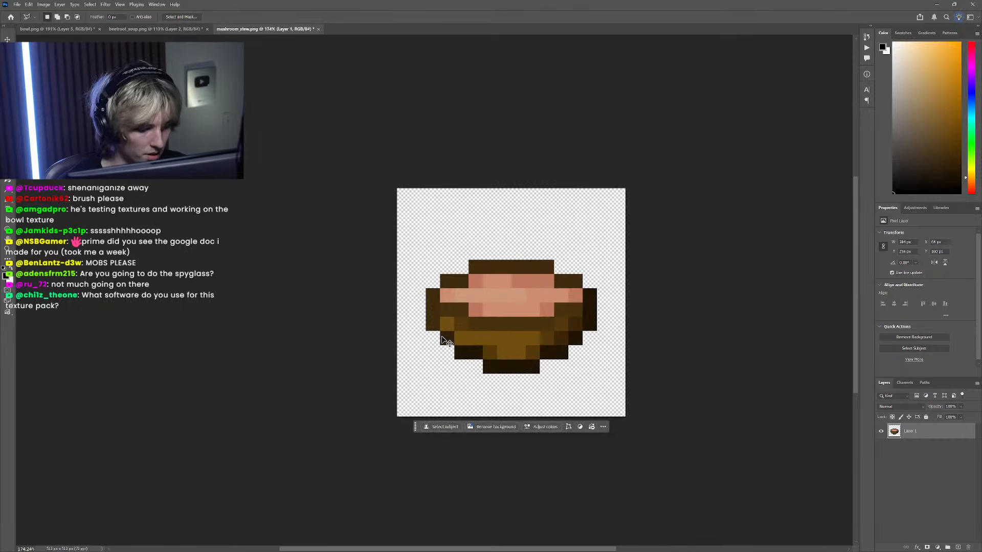
key("ctrl+z")
left_click(51, 29)
scroll(348, 299, "up", 2)
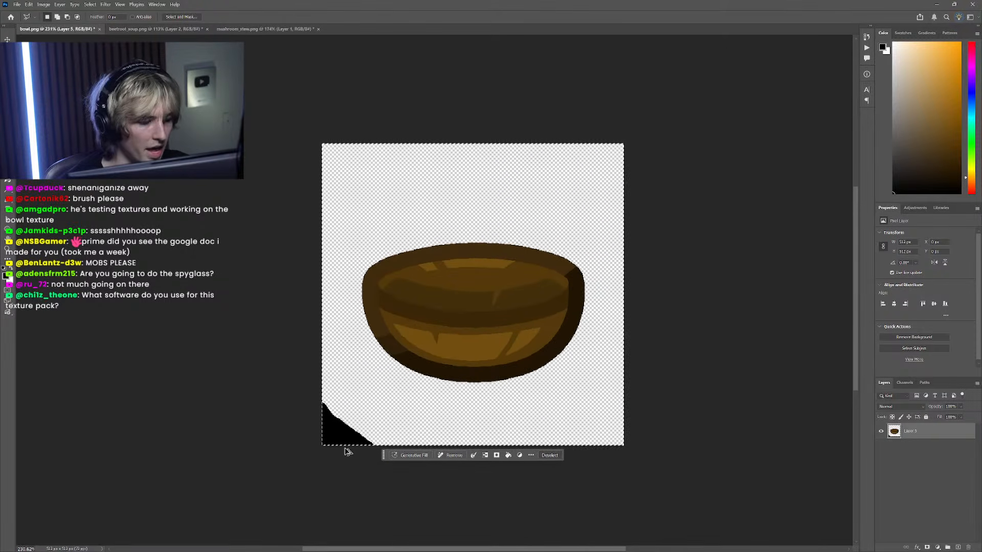
left_click_drag(351, 452, 354, 421)
scroll(399, 417, "left", 2)
scroll(457, 362, "up", 3)
scroll(459, 390, "down", 5)
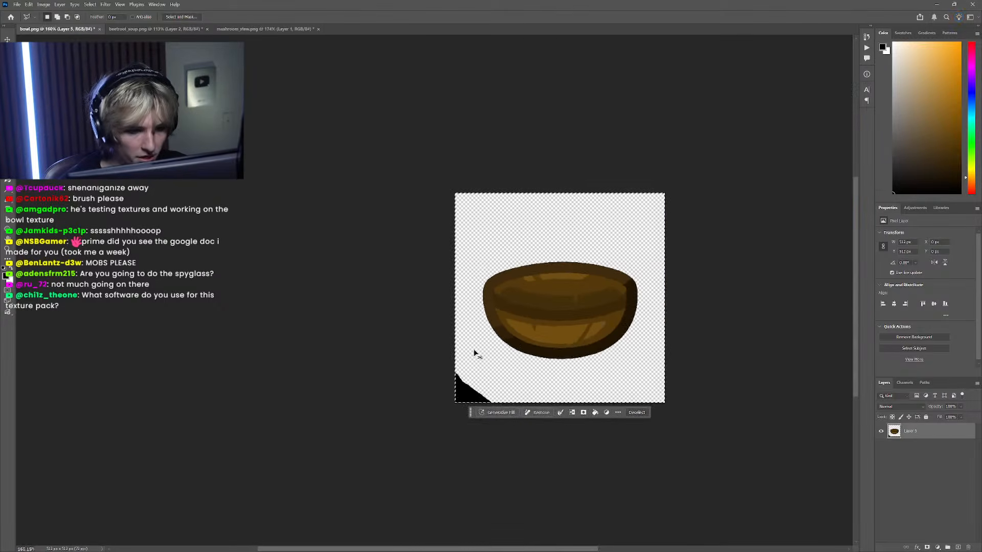
scroll(434, 339, "right", 1)
key("ctrl+v")
key("ctrl+z")
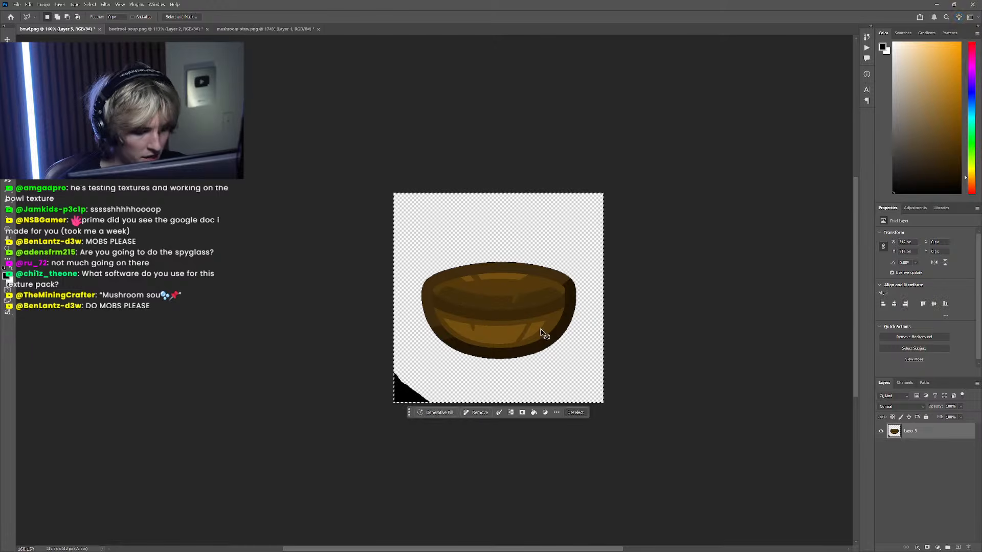
Step: Paste the bowl into mushroom_stew.png as a new layer and align its black mark with the canvas corner
left_click(235, 29)
key("ctrl+v")
scroll(437, 373, "up", 5)
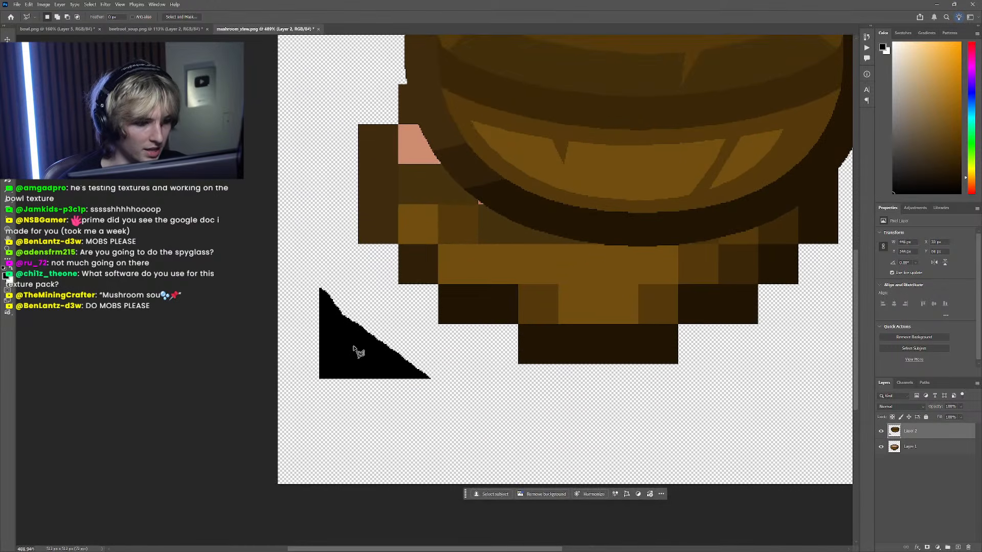
scroll(322, 442, "down", 4)
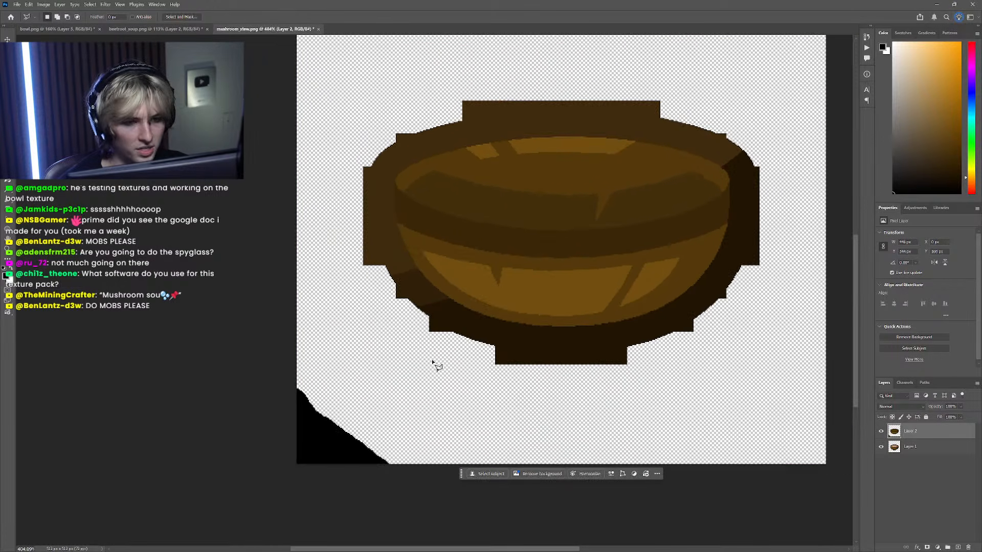
Step: Lasso and delete the black corner mark from the bowl layer in mushroom_stew.png, and clear the selection
scroll(339, 416, "up", 4)
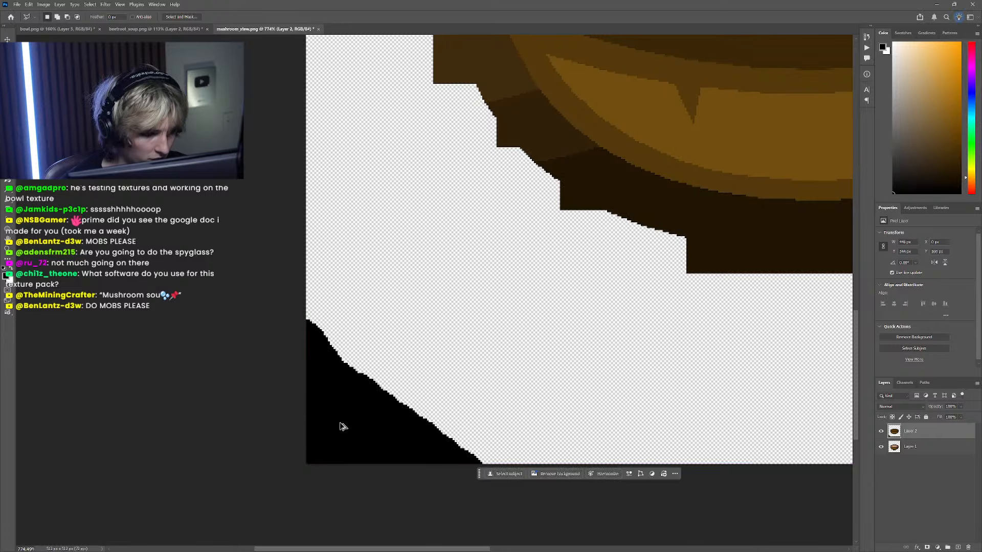
scroll(341, 427, "down", 2)
scroll(473, 437, "left", 1)
left_click(473, 437)
left_click(434, 348)
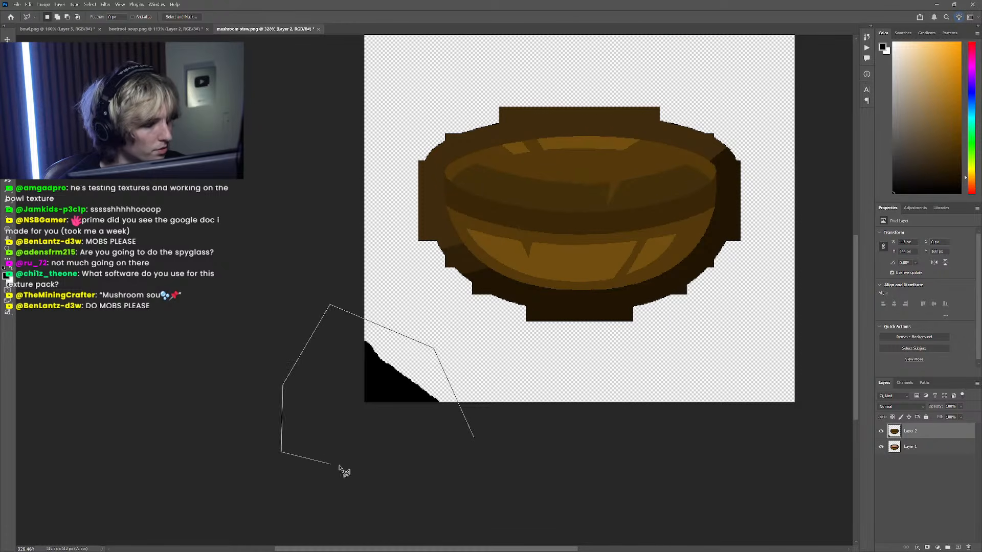
left_click(474, 438)
scroll(473, 409, "down", 2)
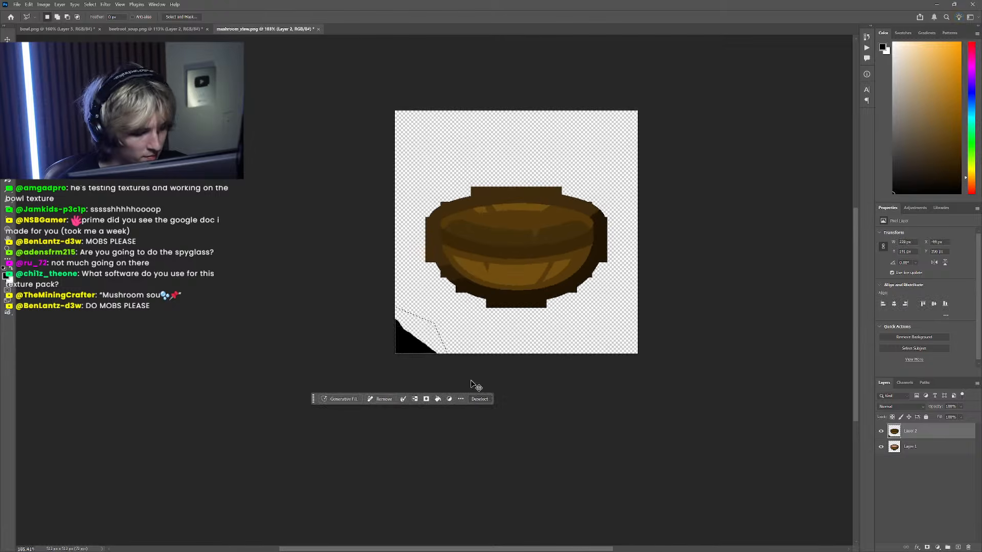
key("ctrl+d")
Step: Hide the bowl layer in beetroot_soup.png and examine the original soup, also checking the mushroom_stew.png document
key("ctrl+shift+Tab")
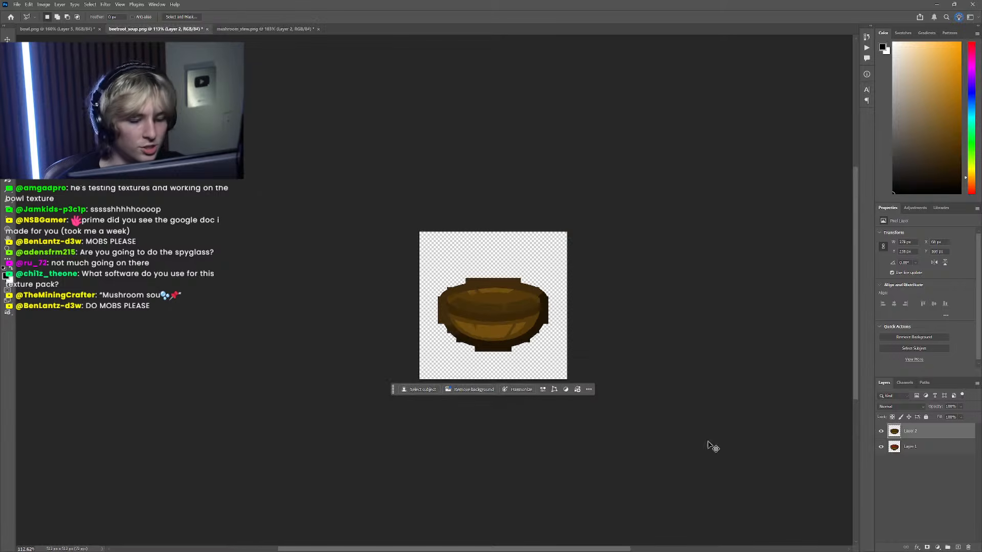
left_click(880, 432)
scroll(556, 327, "right", 3)
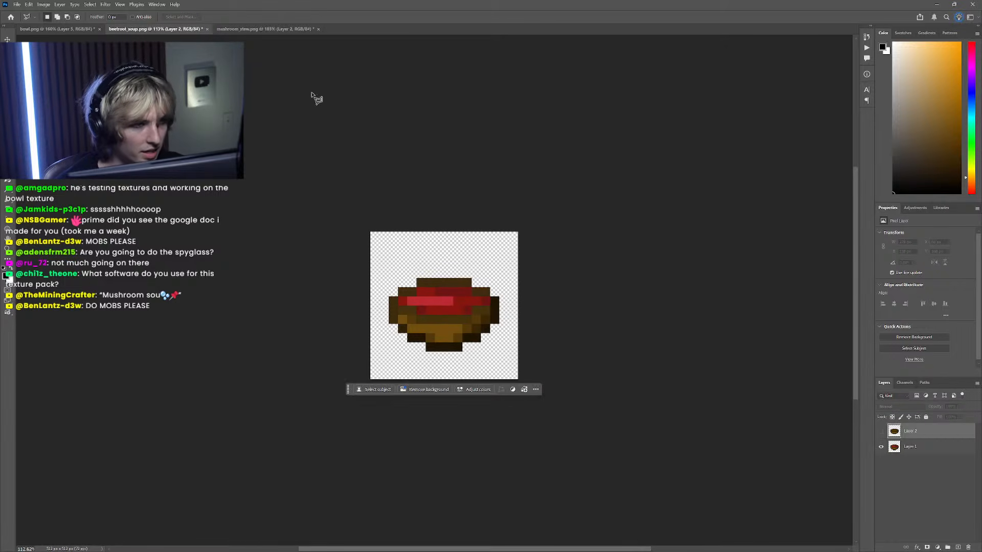
left_click(253, 29)
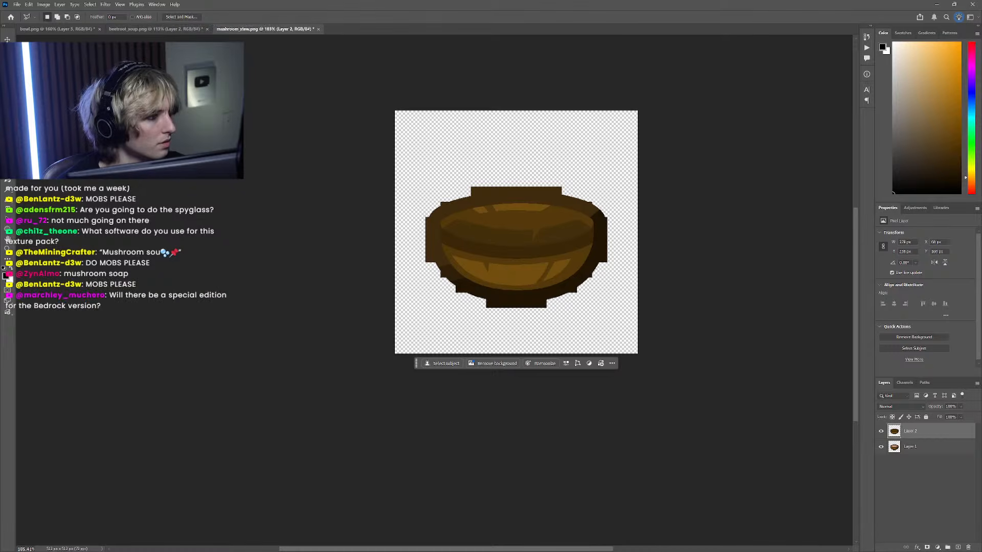
key("alt+Tab")
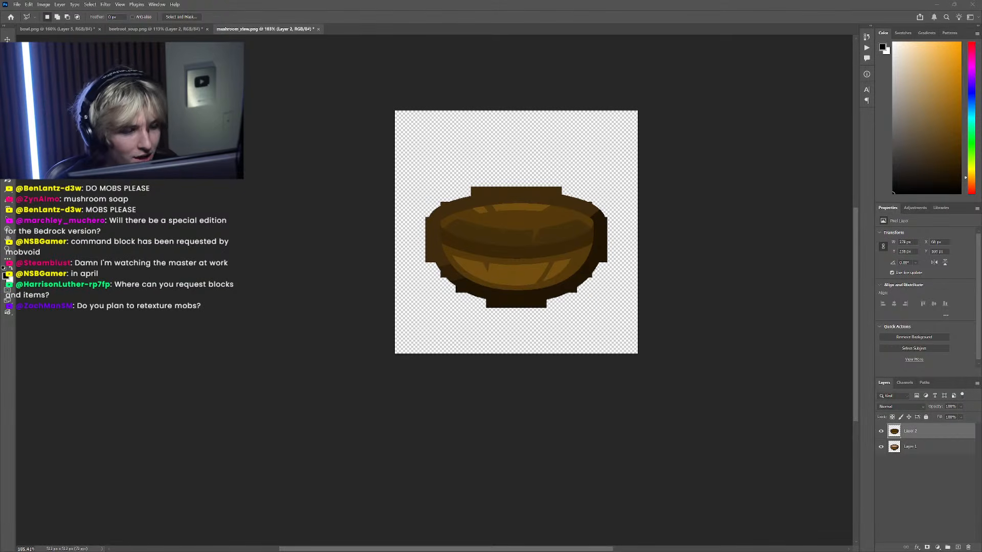
left_click(197, 29)
scroll(409, 237, "left", 3)
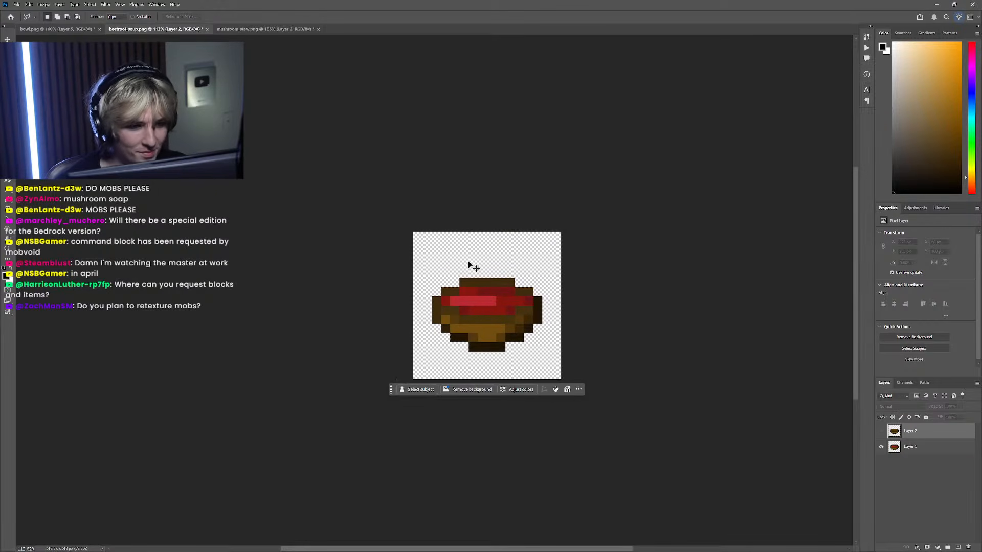
scroll(511, 302, "up", 6)
Step: Toggle the two layers' visibility in beetroot_soup.png to compare the smooth bowl with the original soup pixels
left_click(881, 431)
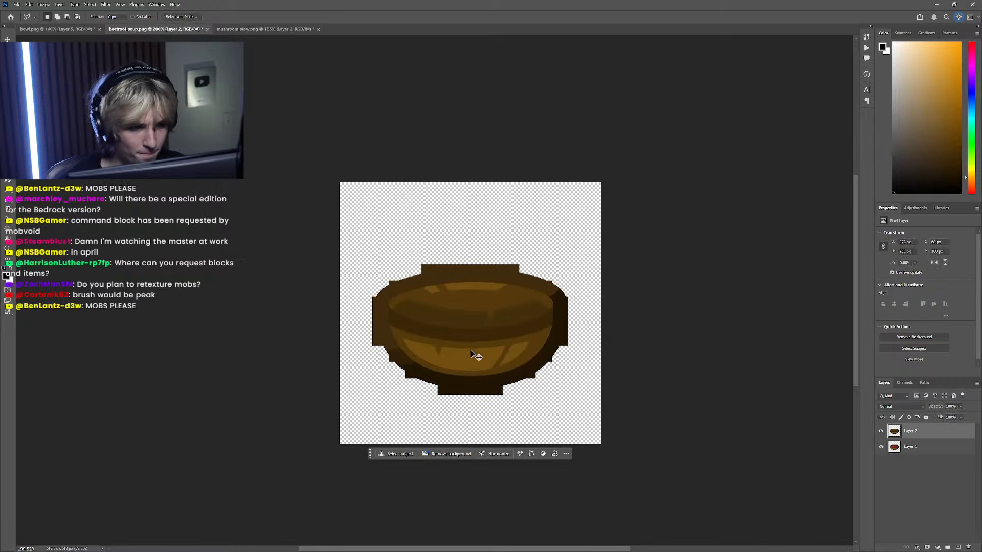
scroll(514, 304, "left", 2)
scroll(513, 303, "up", 7)
left_click(881, 433)
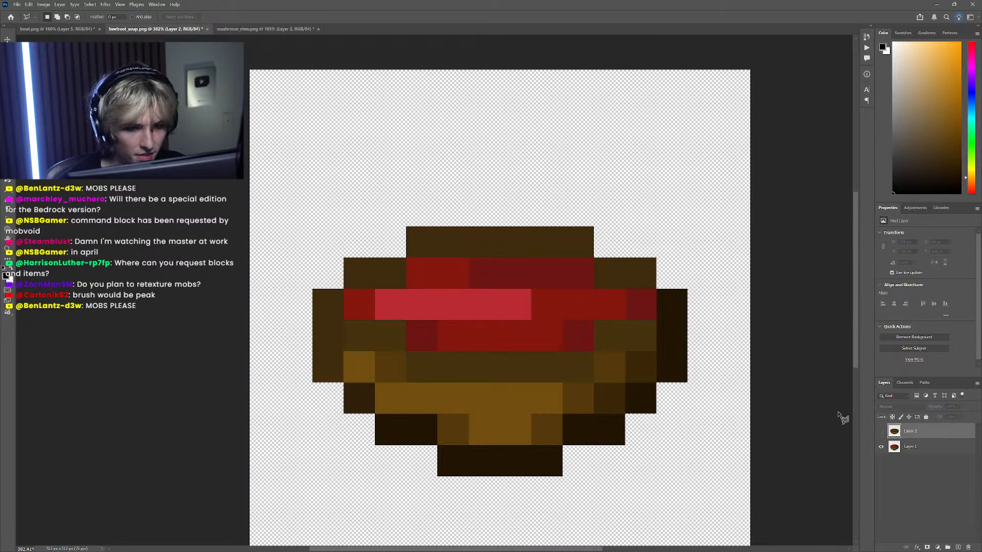
left_click(881, 433, "alt")
scroll(460, 329, "left", 1)
scroll(467, 324, "down", 3)
scroll(466, 324, "up", 3)
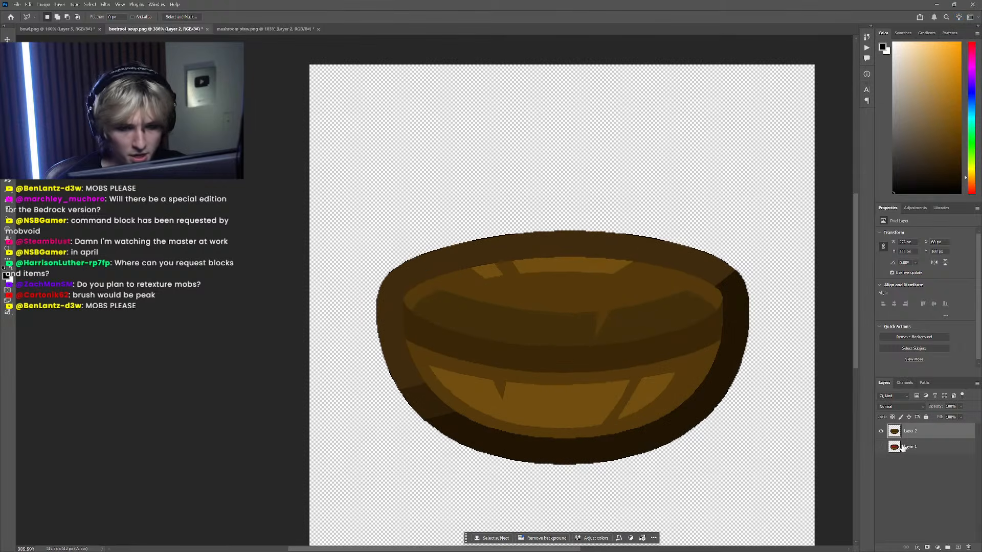
left_click(892, 448)
left_click(882, 447)
left_click(881, 432)
scroll(546, 305, "right", 2)
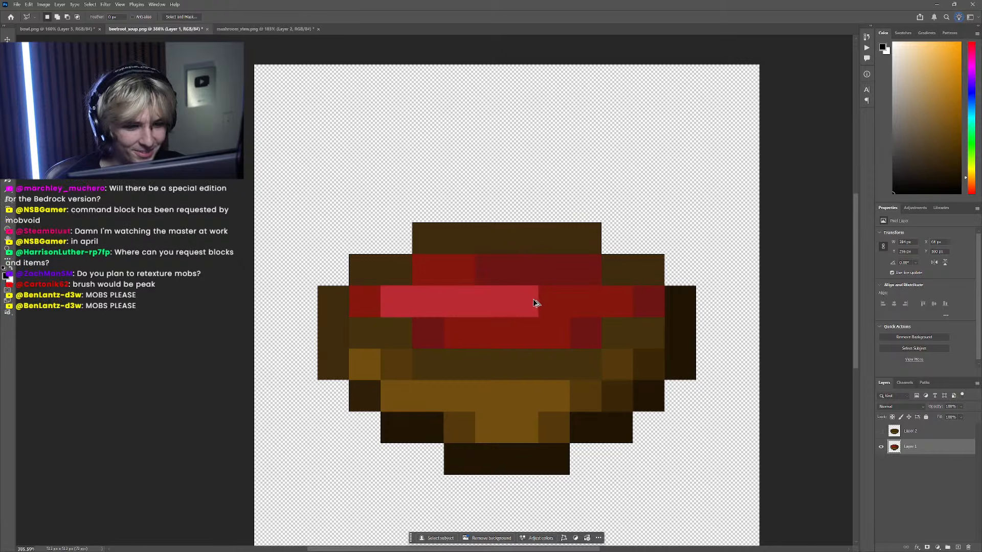
scroll(536, 301, "up", 5)
Step: Show only the smooth bowl layer in beetroot_soup.png and make it the active layer
left_click(882, 431, "alt")
left_click(910, 431)
scroll(606, 302, "down", 5)
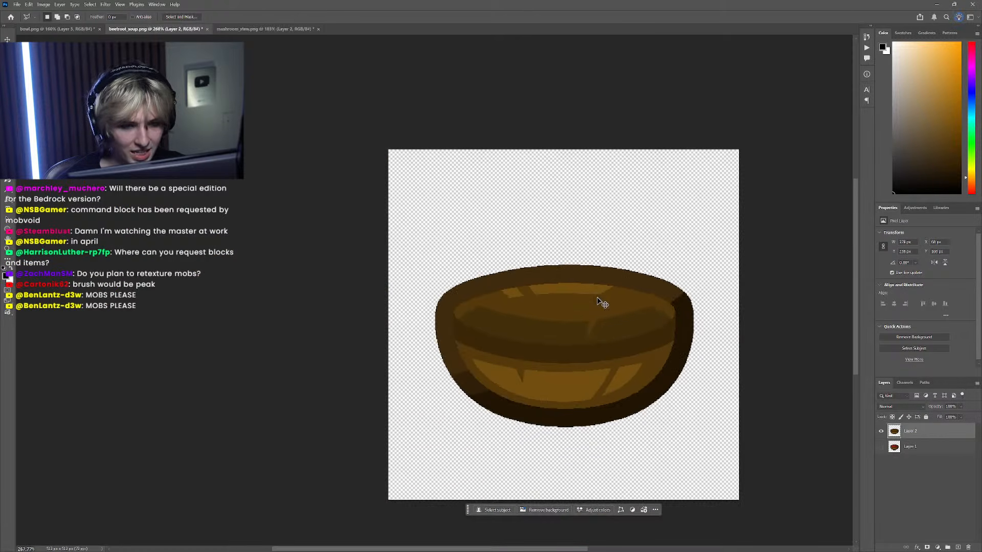
scroll(512, 321, "down", 4)
scroll(471, 307, "up", 2)
scroll(500, 303, "up", 1)
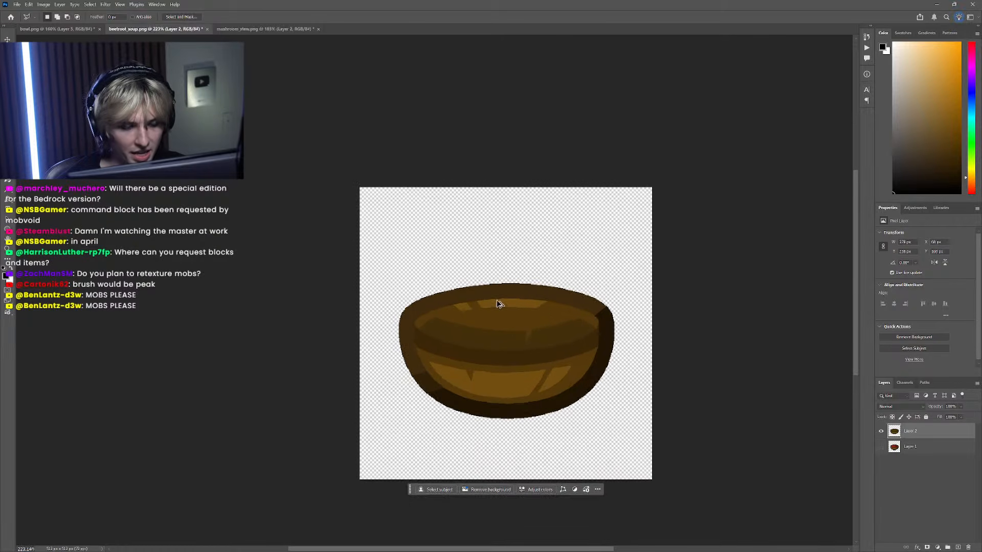
Step: Show the original pixel soup layer, sample its dark red as the foreground colour, and return to only the smooth bowl layer
left_click(907, 450)
left_click(881, 447)
left_click(881, 432)
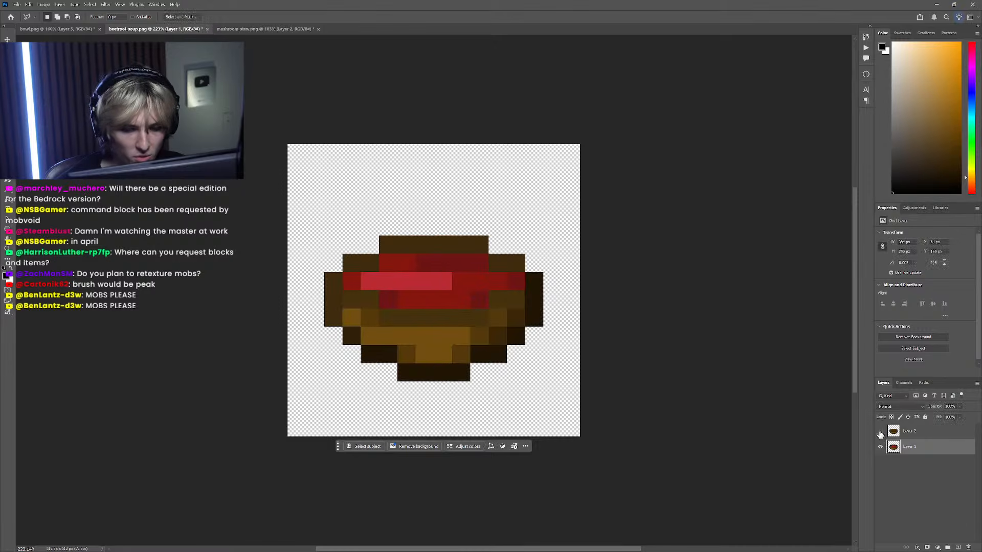
scroll(539, 286, "up", 1)
scroll(539, 285, "up", 2)
scroll(596, 307, "up", 1)
key("i")
left_click(572, 323)
left_click(880, 446)
left_click(880, 432)
left_click(902, 433)
Step: Fill all the inner wall areas of the smooth bowl with the sampled dark red to make a full soup surface
key("g")
left_click(501, 348)
left_click(517, 322)
left_click(491, 294)
left_click(444, 296)
scroll(527, 394, "down", 5)
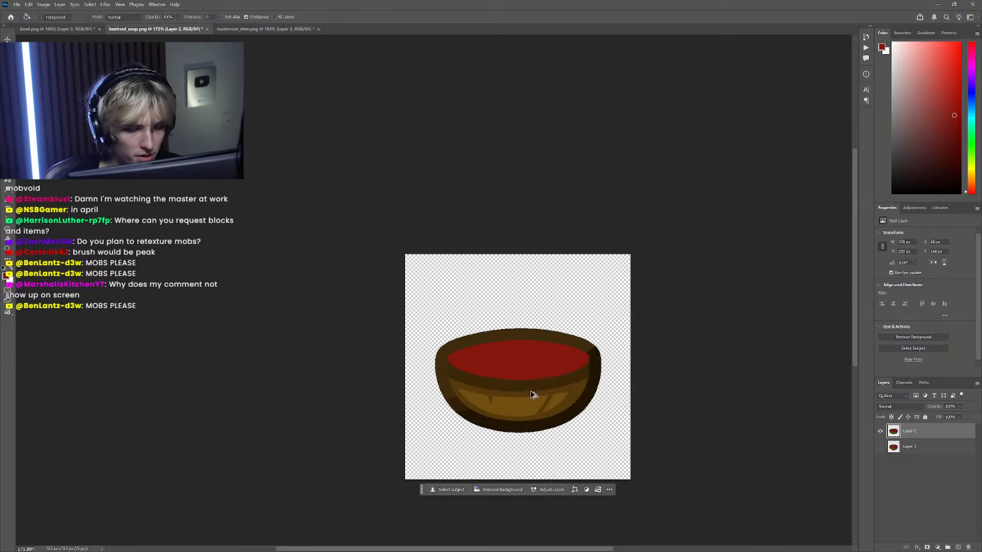
scroll(517, 401, "down", 1)
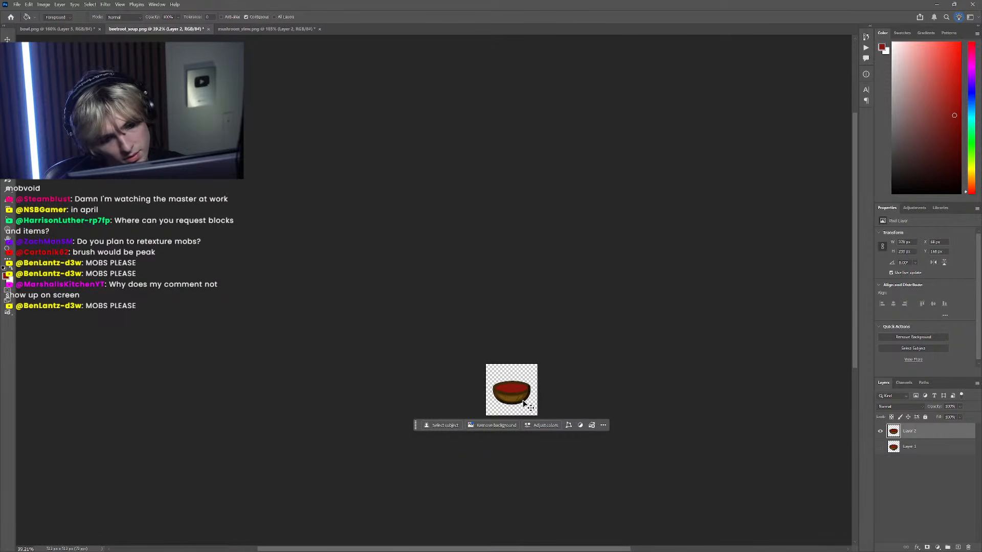
scroll(523, 401, "up", 6)
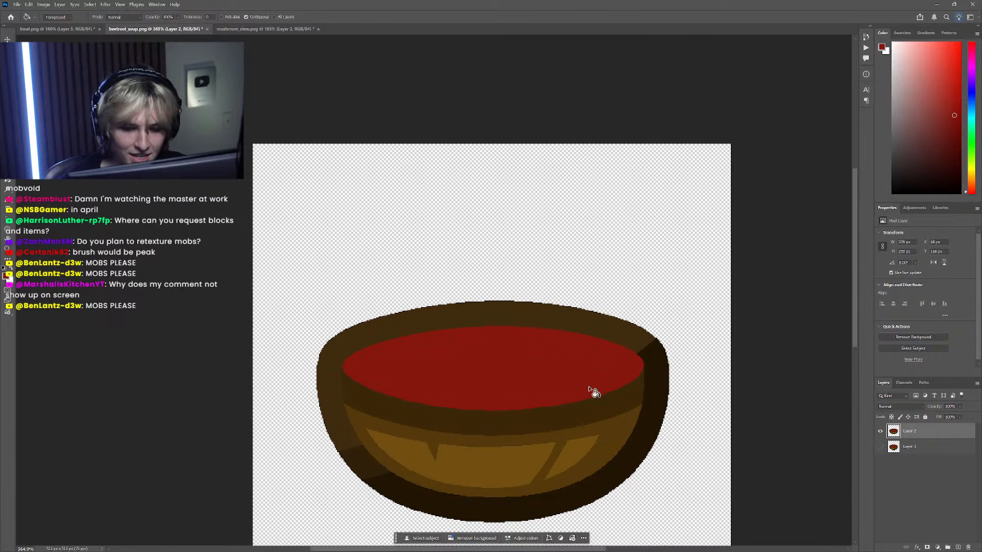
scroll(568, 389, "up", 1)
key("p")
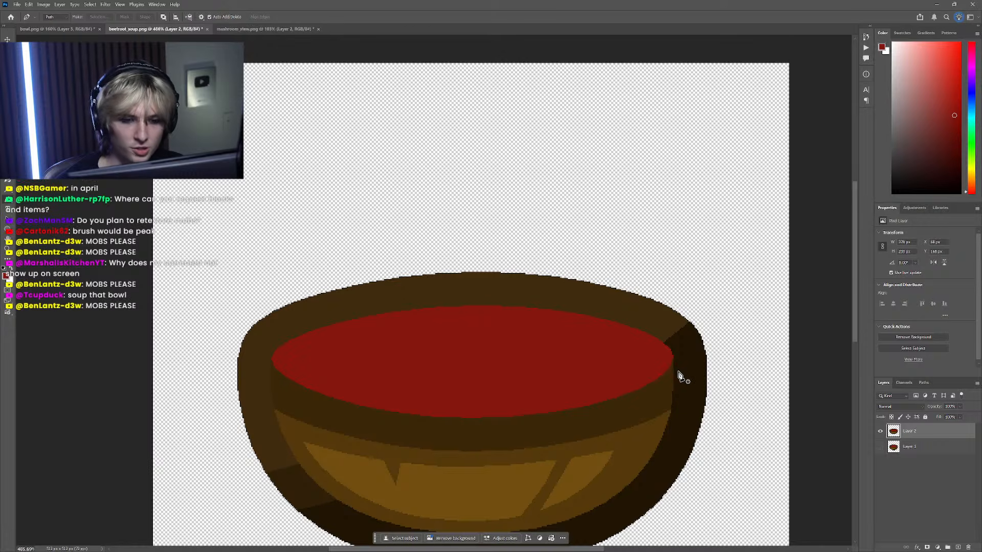
key("l")
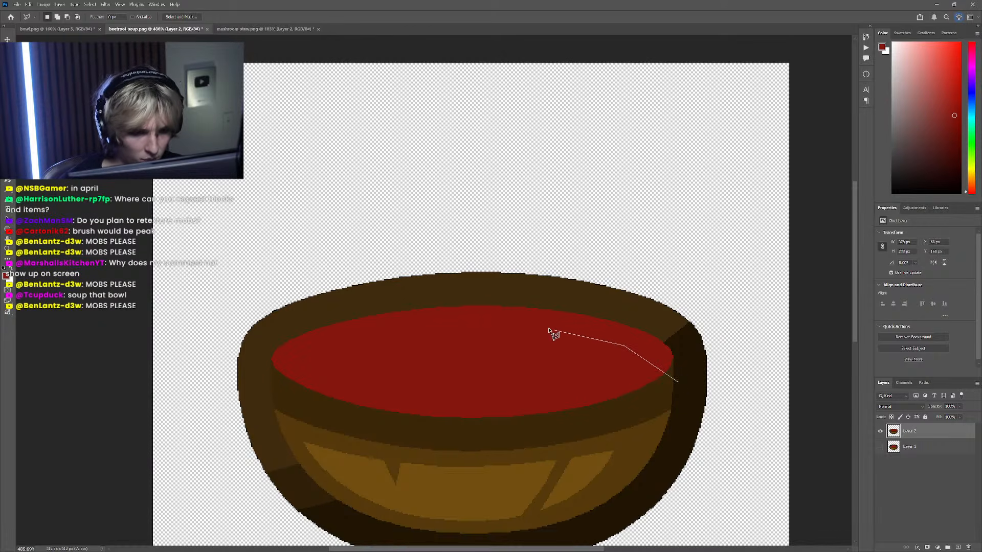
key("Escape")
Step: Lasso the band above a curved soup edge, fill its red part with brown sampled from the bowl, and clear the selection
left_click(264, 374)
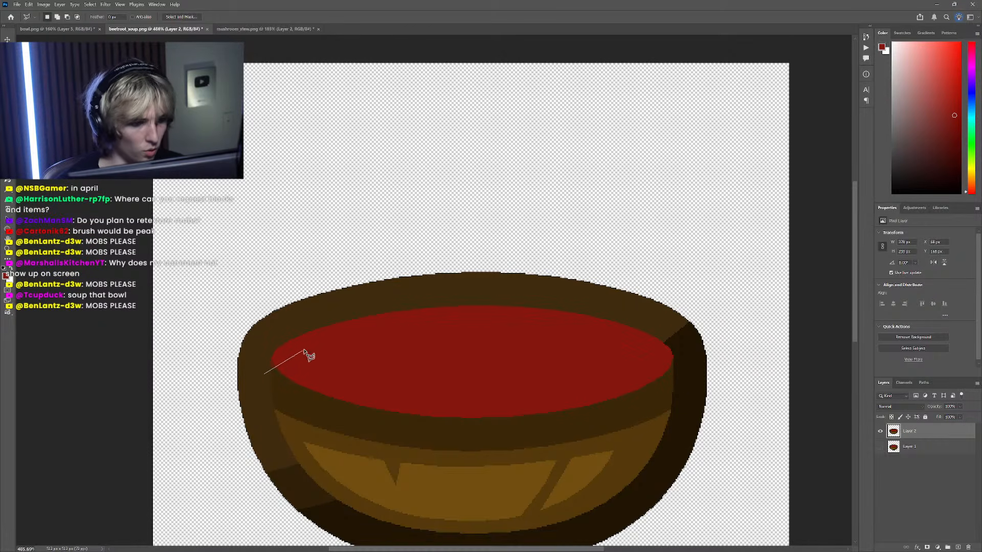
left_click(637, 297)
left_click(350, 274)
left_click(266, 378)
key("g")
left_click(456, 486, "alt")
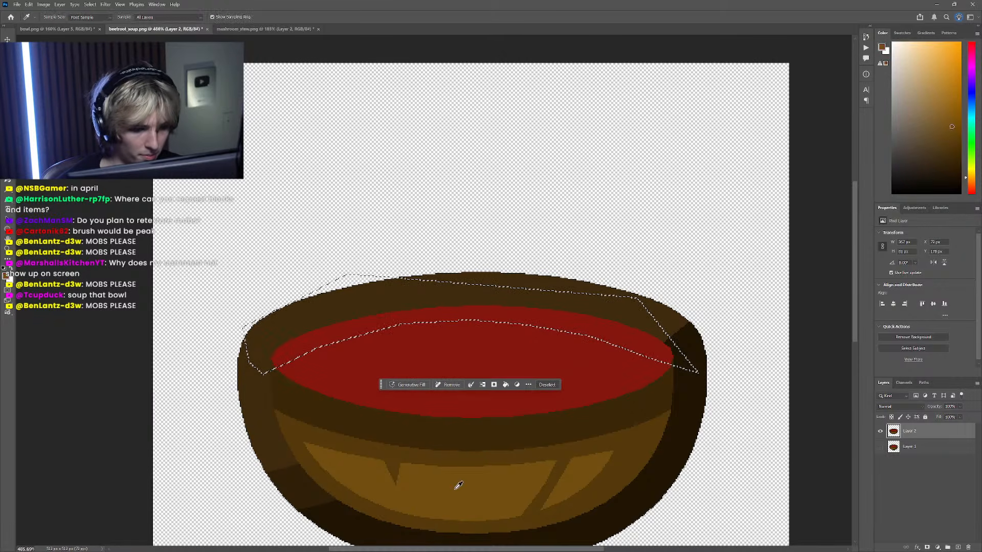
left_click(448, 324)
scroll(358, 266, "down", 3)
key("m")
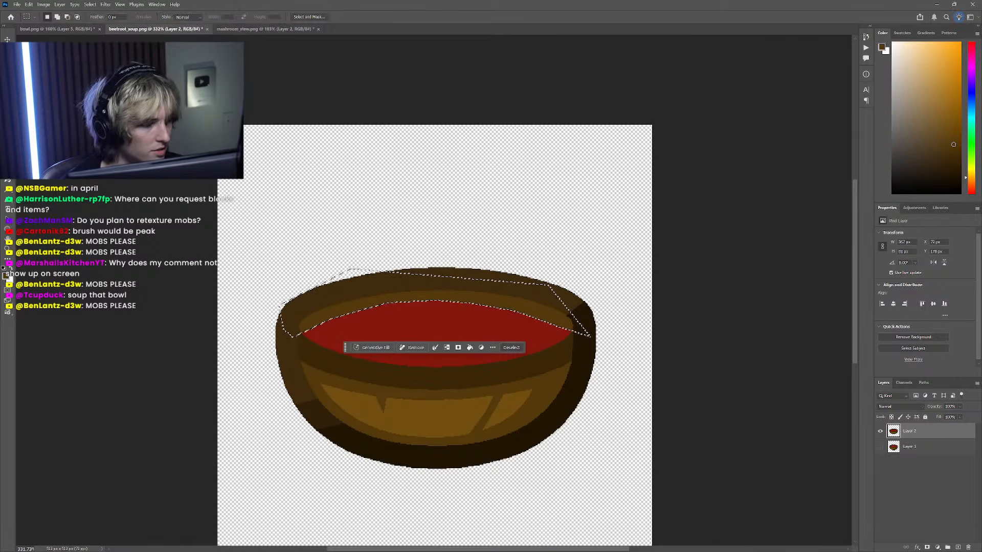
left_click(341, 278)
Step: Compare the filled bowl with the original pixel soup by toggling the visibility of the two layers
scroll(341, 281, "down", 8)
scroll(377, 310, "up", 3)
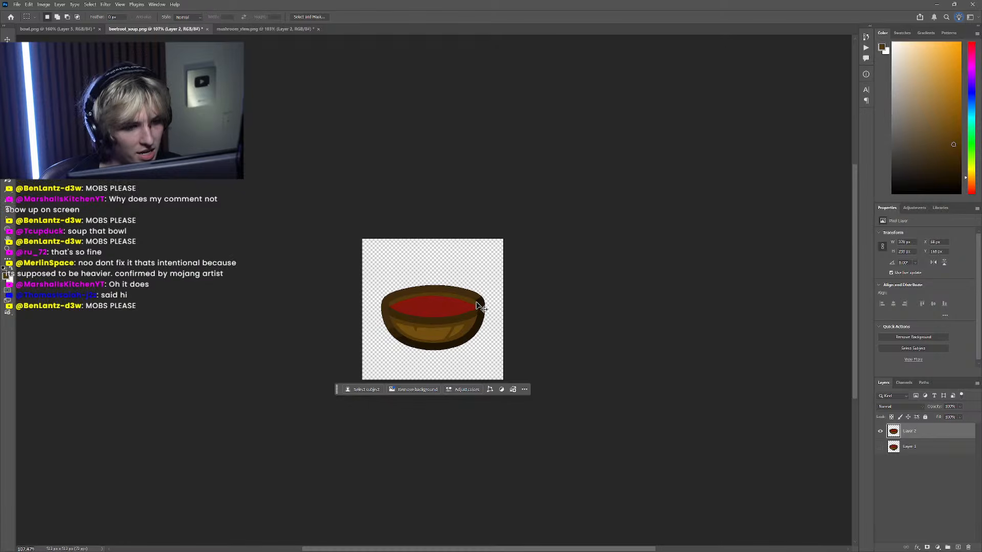
scroll(530, 321, "up", 3)
left_click(908, 451)
left_click(880, 447)
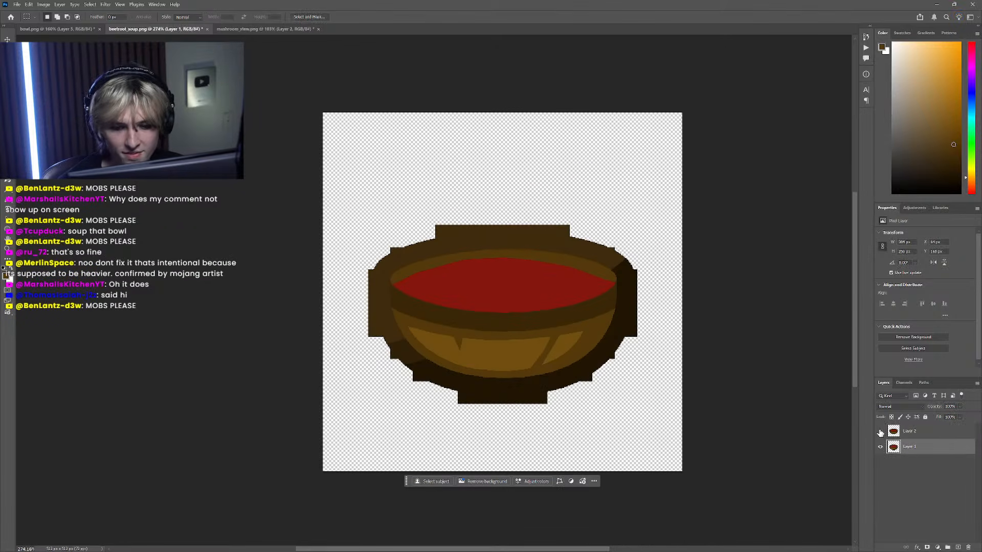
left_click(880, 431)
scroll(431, 263, "up", 1)
left_click(895, 434)
left_click(880, 431)
left_click(880, 448)
Step: Undo the brown band and the red fills on the bowl's inner wall
key("ctrl+z")
key("ctrl+z")
key("ctrl+shift+z")
key("ctrl+shift+z")
key("ctrl+z")
key("ctrl+z")
key("ctrl+z")
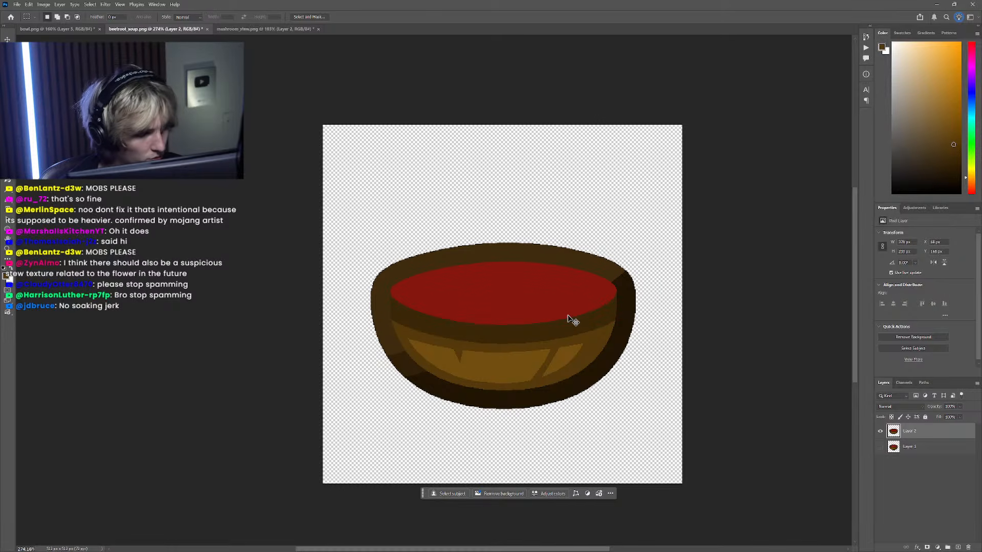
key("ctrl+z")
key("ctrl+z")
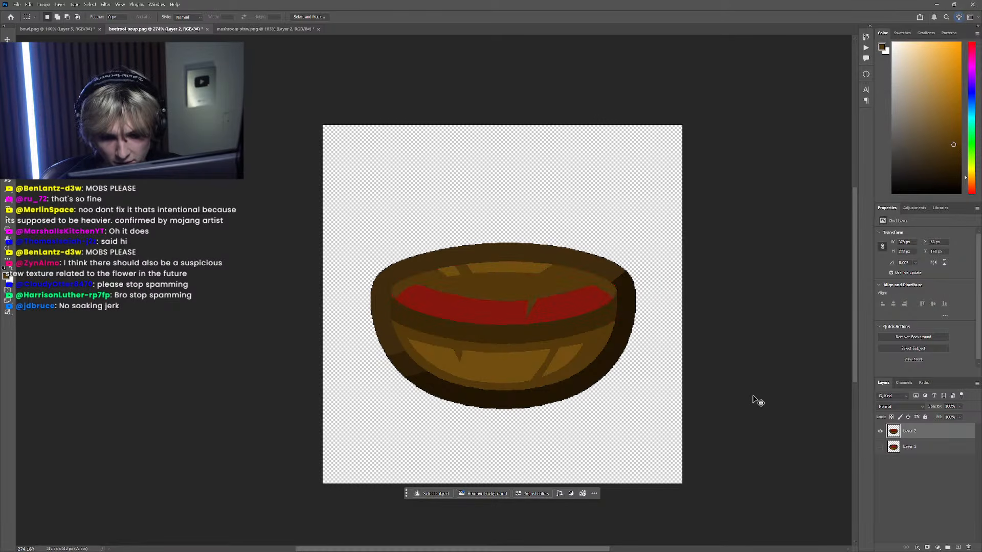
Step: Draw a closed Pen path around the bowl's back rim, with its lower edge crossing the middle of the inner wall
scroll(562, 312, "up", 4)
scroll(538, 327, "up", 1)
key("p")
scroll(409, 306, "left", 1)
scroll(447, 301, "left", 1)
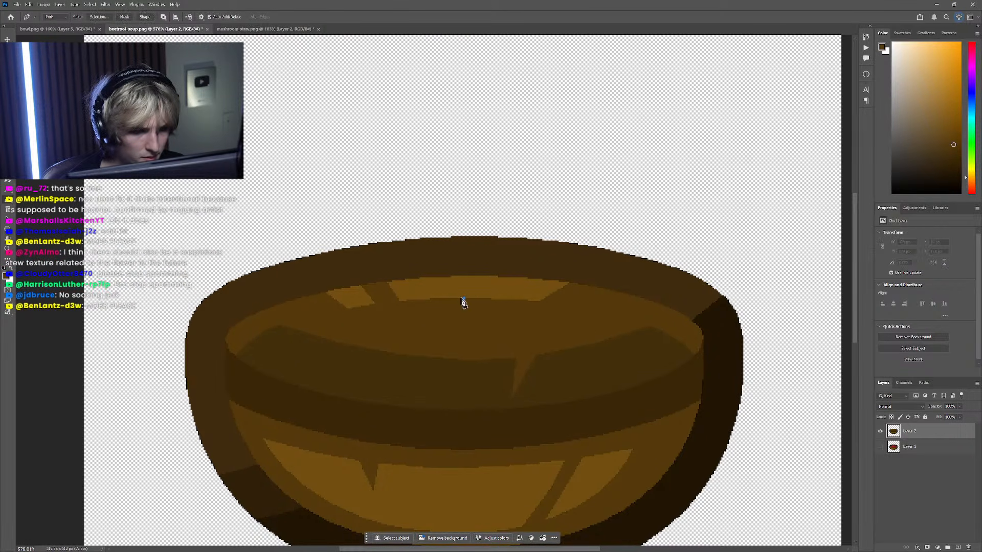
left_click(207, 268)
left_click(548, 245)
left_click(705, 252)
left_click(743, 353)
left_click(715, 377)
left_click(465, 299)
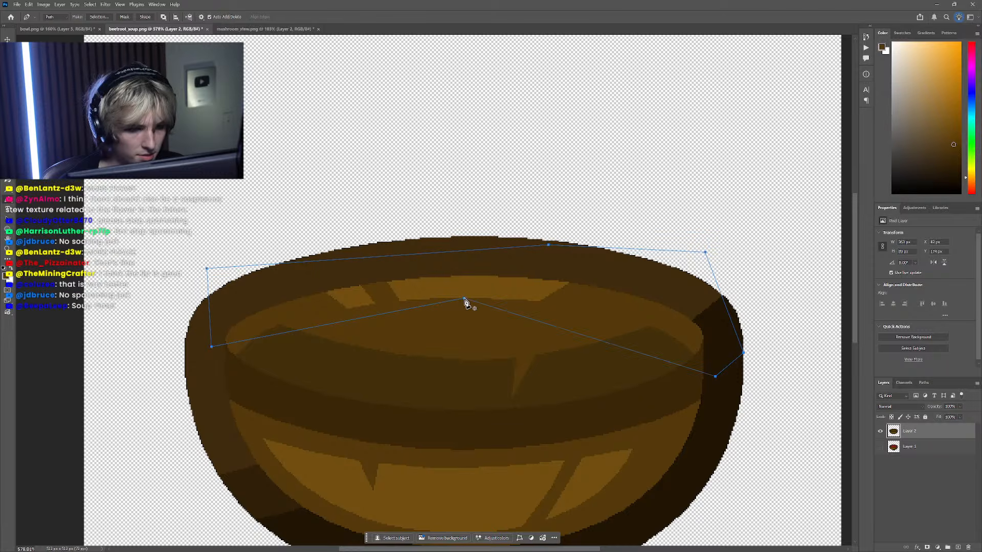
Step: Bend the lower edge of the path into a smooth arc across the bowl's inner wall
left_click_drag(465, 301, 314, 298)
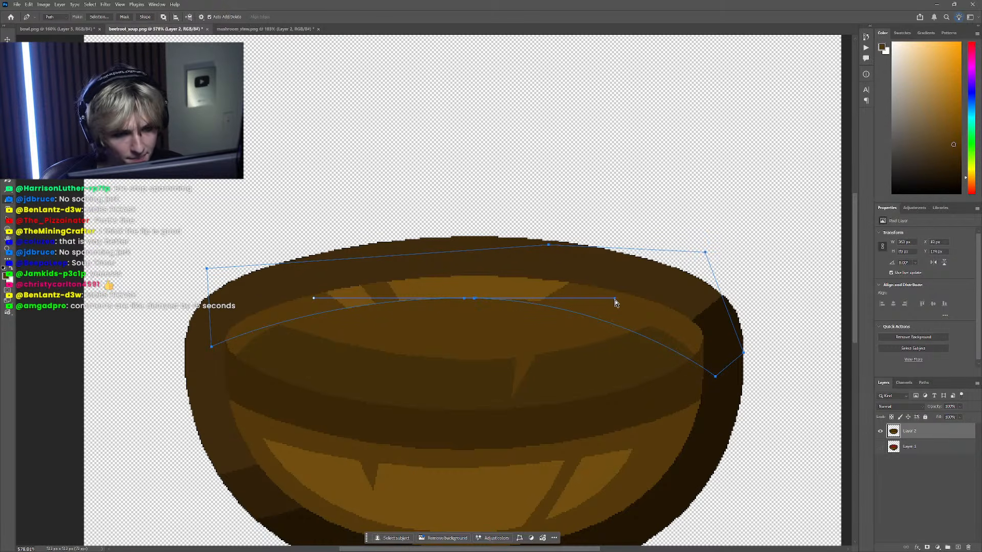
left_click_drag(648, 304, 684, 307)
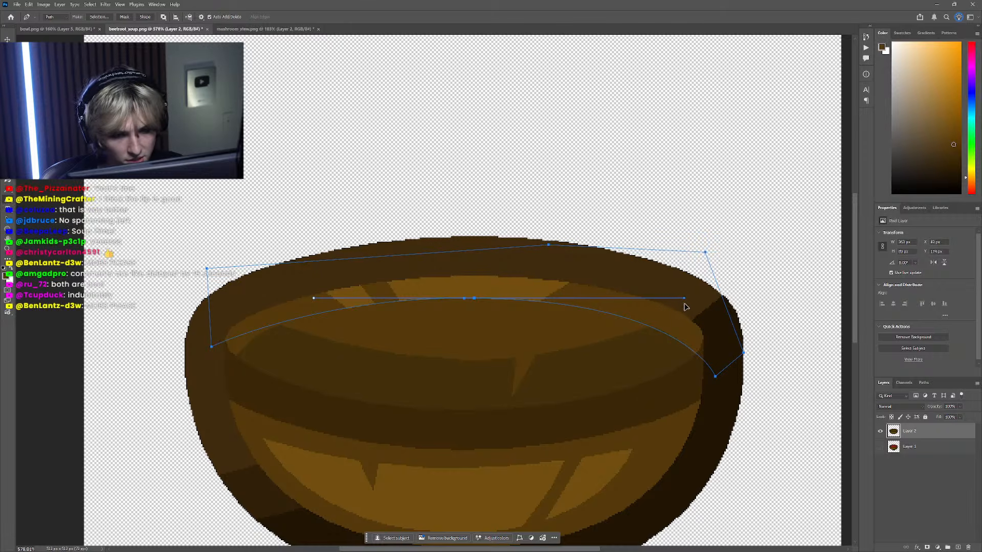
left_click(690, 348)
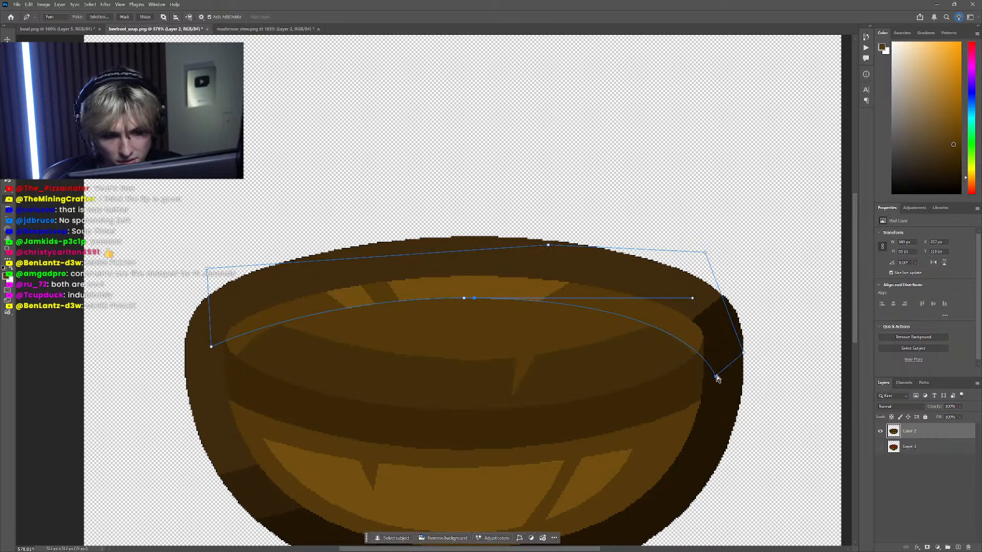
key("ctrl+z")
scroll(572, 349, "down", 4)
scroll(418, 349, "up", 3)
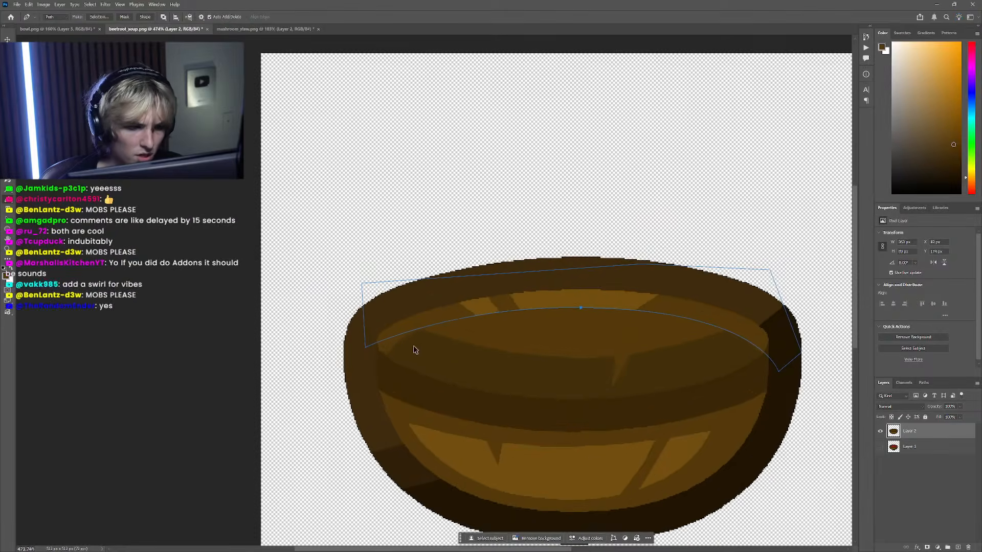
Step: Move the arc's left end to the inner rim's left corner and round the curve there
scroll(418, 350, "up", 1)
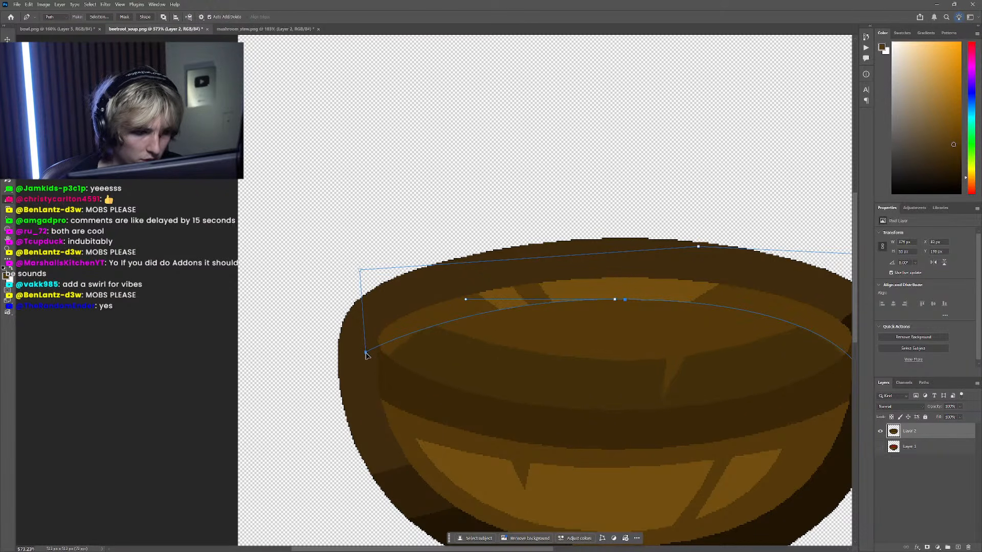
left_click_drag(365, 358, 379, 316)
left_click(346, 352, "alt")
left_click(325, 305, "ctrl")
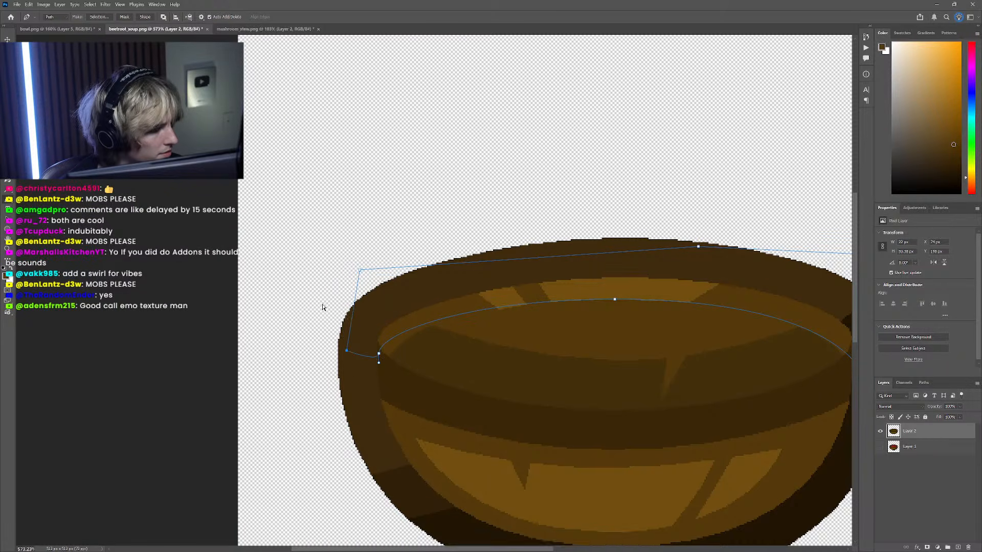
Step: Move the arc's right end anchor to the inner rim's right edge and give it a rounded curve
scroll(410, 367, "left", 1)
scroll(415, 364, "up", 4)
left_click_drag(432, 374, 681, 391)
key("h")
left_click(657, 358, "ctrl")
left_click(681, 357, "ctrl")
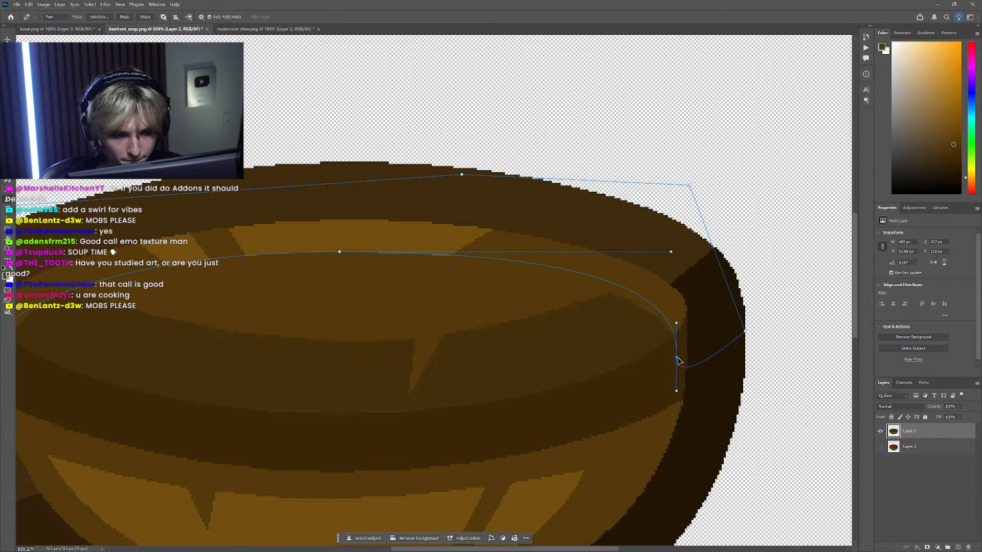
Step: Nudge the arc's right end anchor slightly upward so the curve follows the bowl's inner edge
scroll(665, 358, "down", 5)
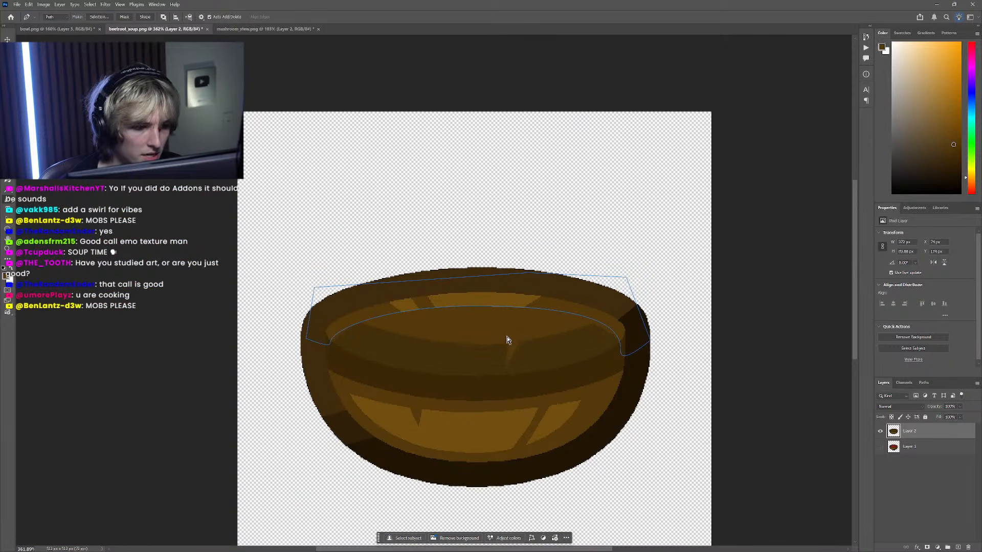
scroll(619, 337, "up", 4)
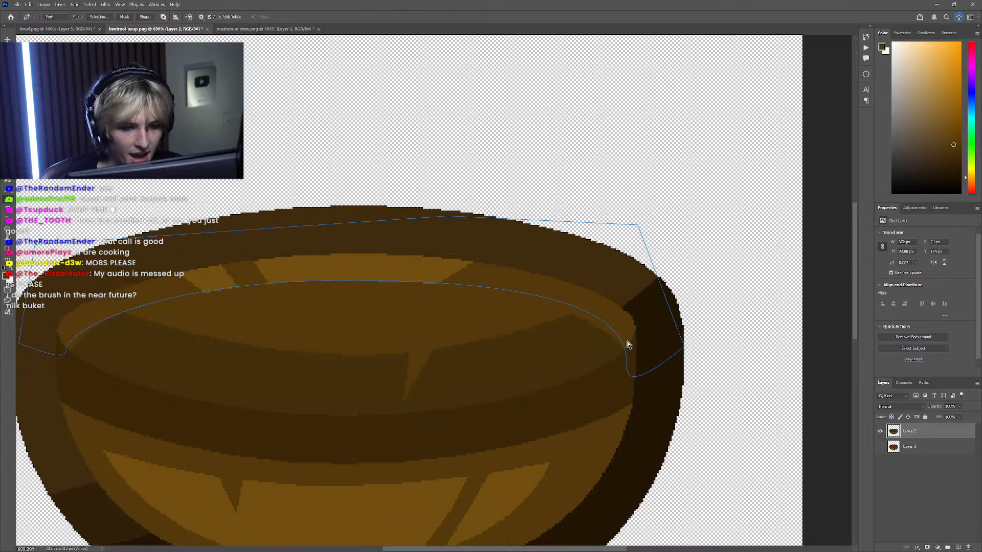
left_click(628, 342, "ctrl")
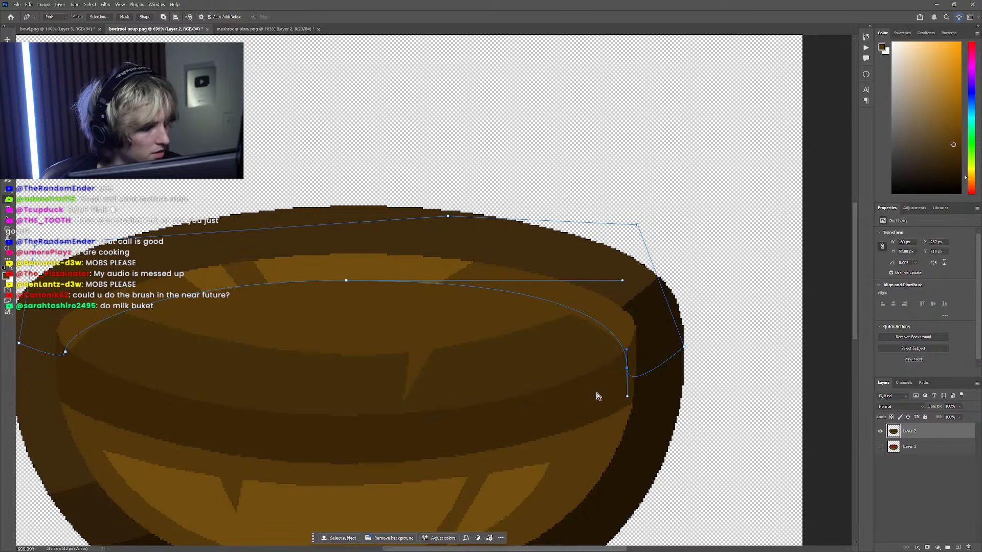
left_click_drag(628, 368, 628, 359)
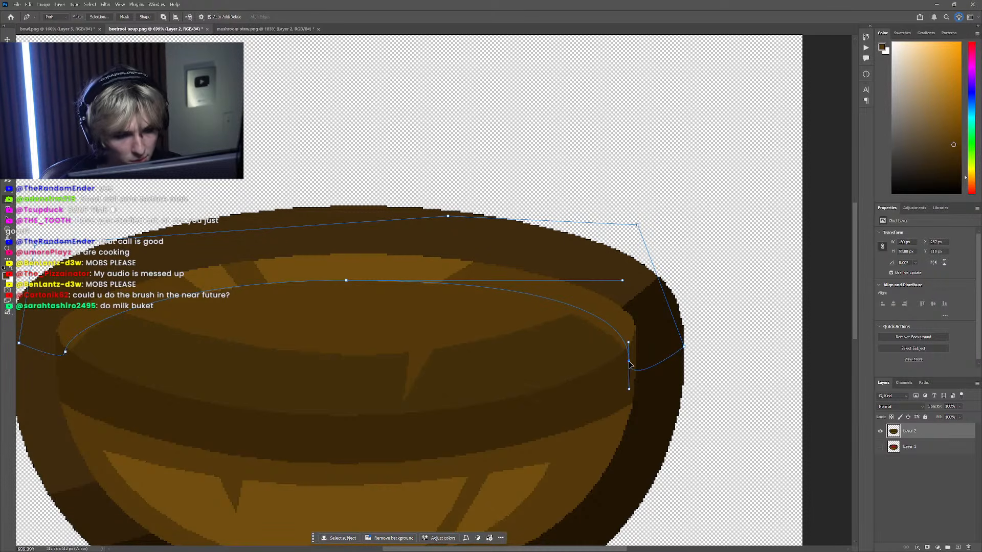
scroll(570, 351, "down", 5)
scroll(512, 341, "down", 4)
scroll(495, 342, "up", 3)
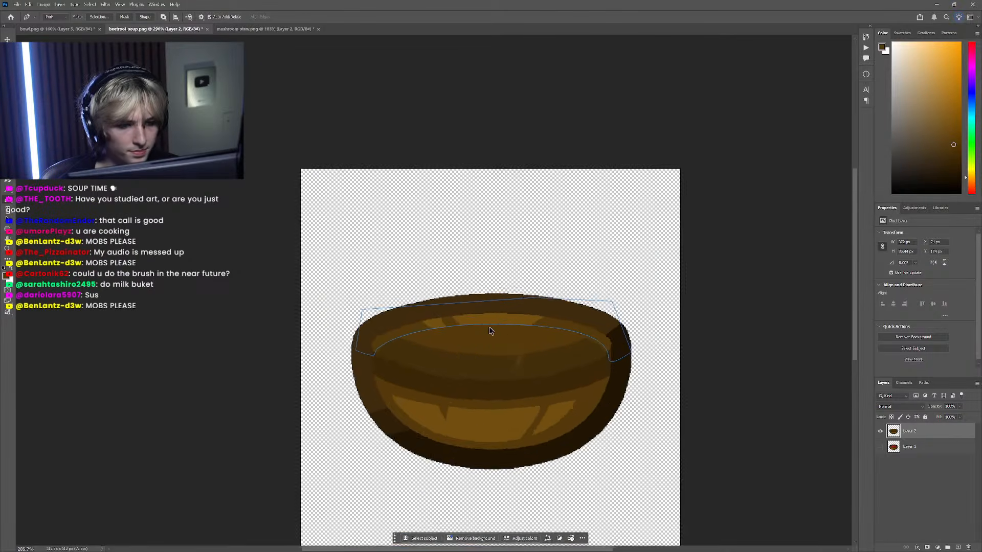
scroll(501, 326, "up", 4)
Step: Convert the finished path around the back rim into a selection
right_click(501, 309)
left_click(471, 299)
left_click(501, 270)
left_click_drag(501, 270, 723, 463)
key("ctrl+z")
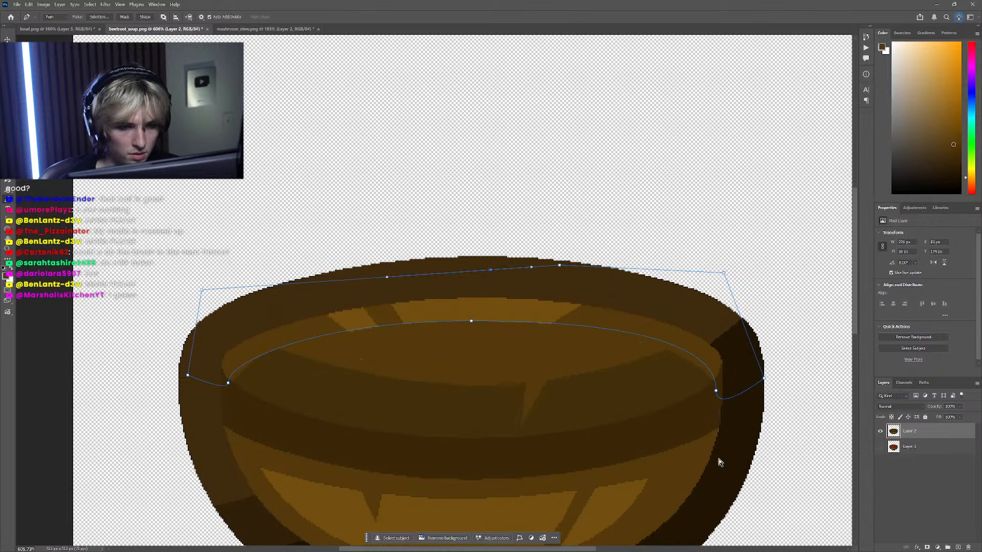
scroll(500, 351, "down", 4)
right_click(513, 354)
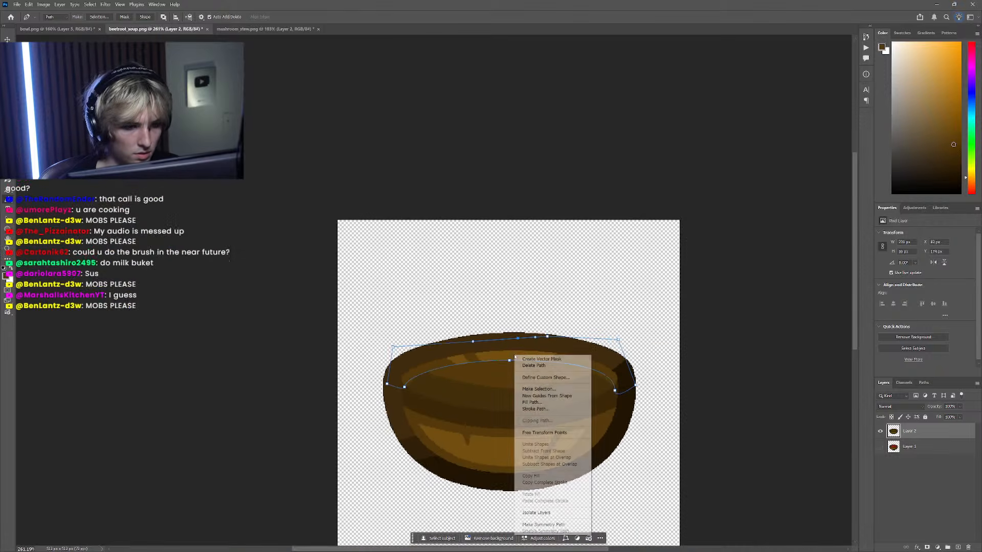
left_click(553, 389)
key("Return")
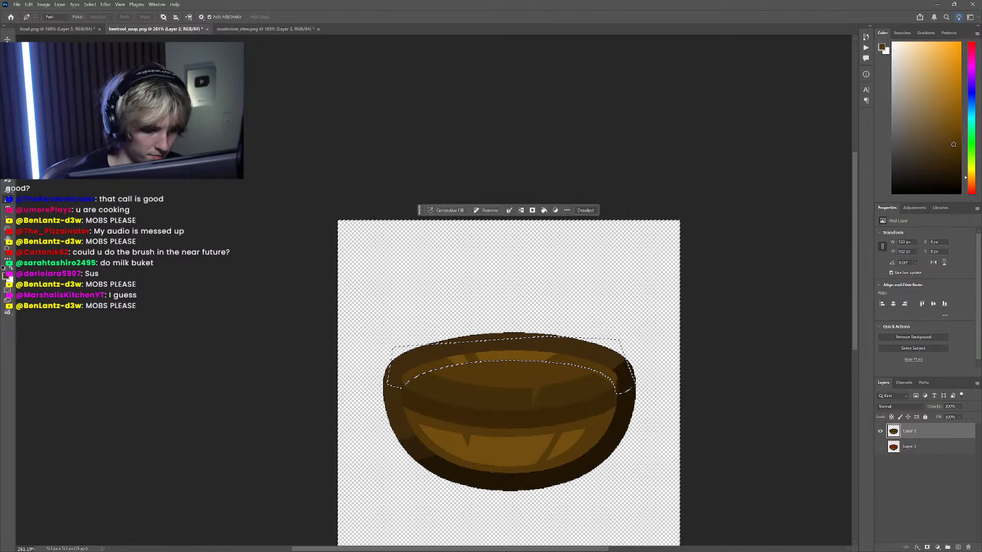
Step: Show the original soup layer, sample its dark red as the foreground colour, and display only the smooth bowl again
left_click(879, 448)
left_click(880, 431)
scroll(511, 359, "up", 4)
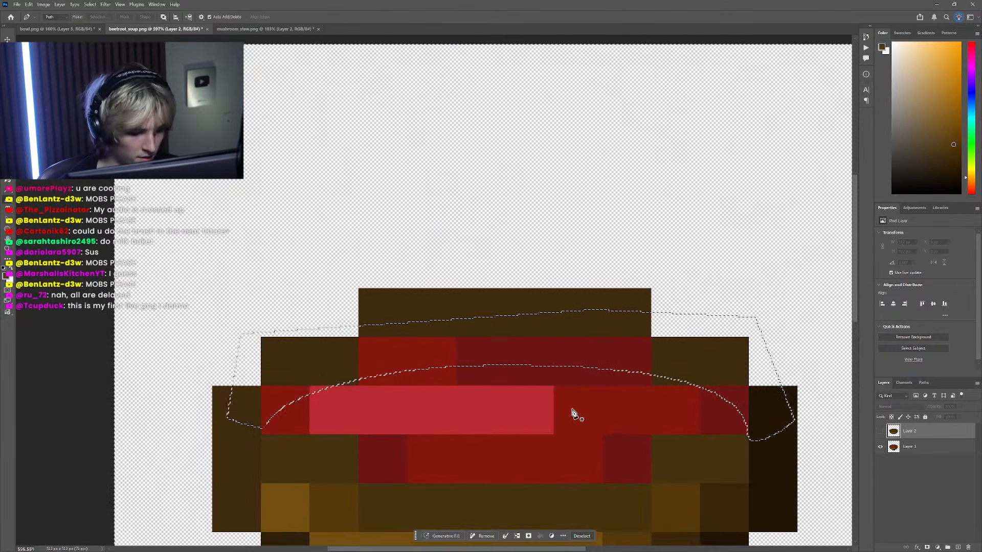
scroll(573, 412, "down", 1)
key("i")
left_click(592, 391)
left_click(880, 431)
left_click(915, 447)
left_click(880, 447)
Step: Make the smooth bowl layer active, fill the inner wall below the arc with dark red as soup, and clear the selection
key("g")
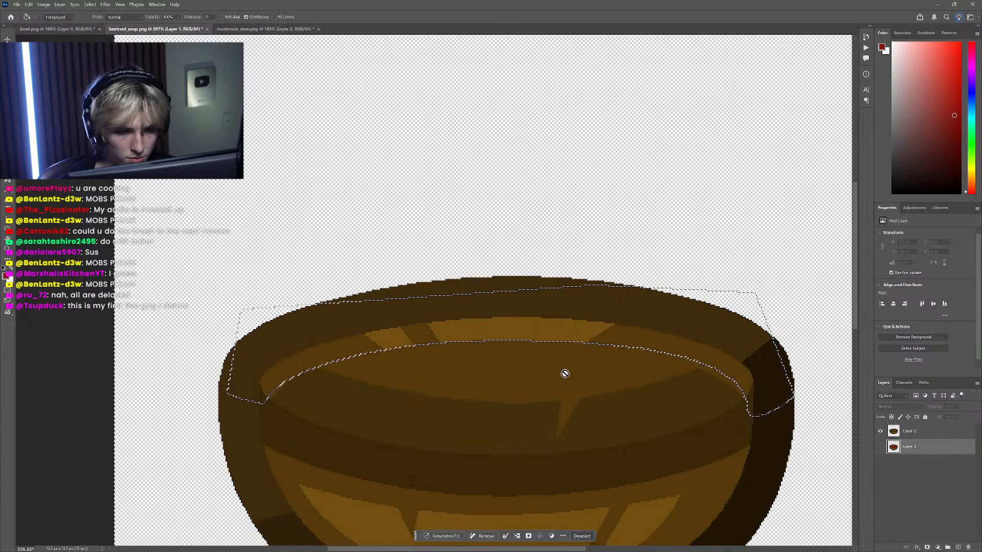
left_click(568, 375)
left_click(504, 209)
scroll(501, 307, "down", 3)
key("alt+]")
left_click(497, 372)
scroll(520, 403, "down", 2)
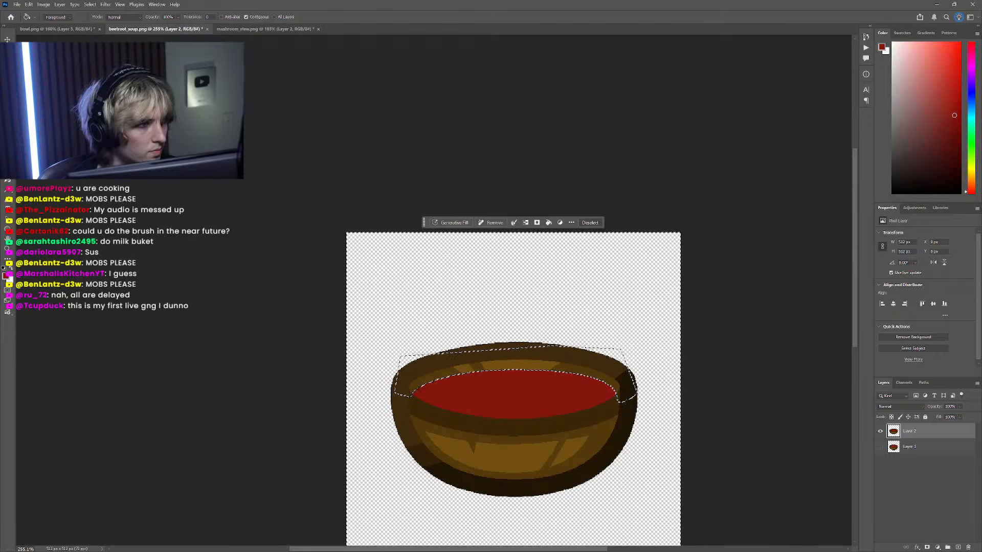
left_click(7, 50)
key("ctrl+d")
scroll(417, 286, "down", 2)
scroll(417, 285, "down", 2)
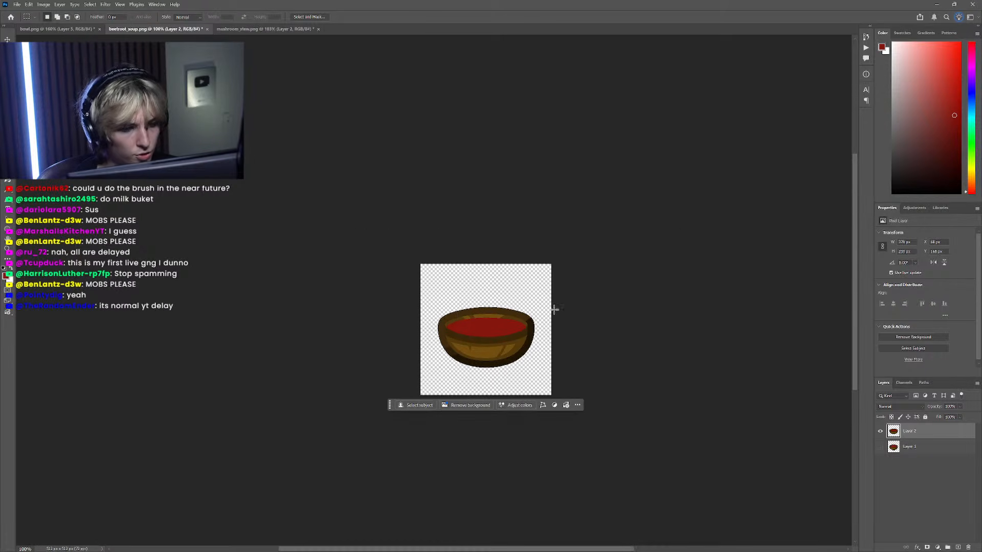
scroll(467, 322, "up", 4)
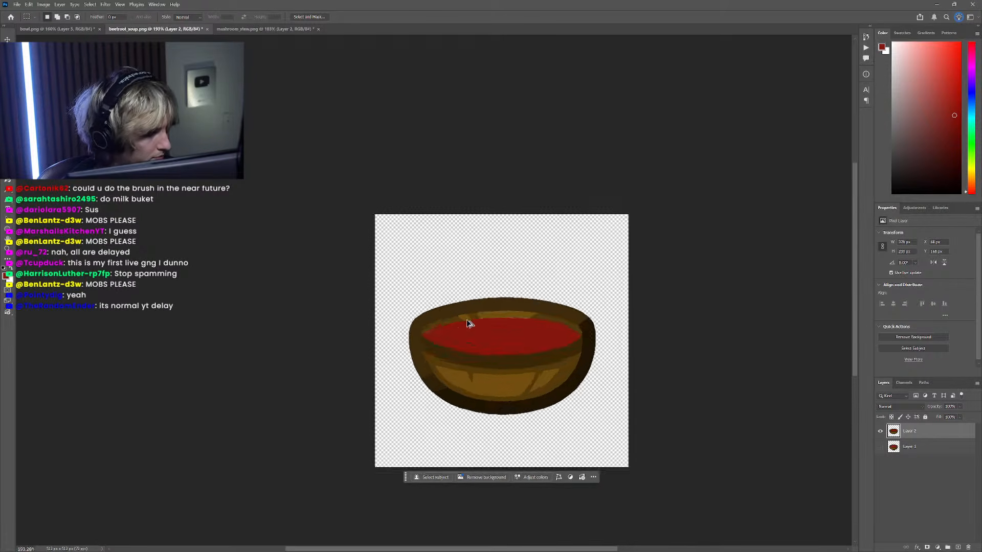
Step: Paint the stray brown pixels along the soup's back edge dark red with a very small brush
scroll(464, 305, "up", 2)
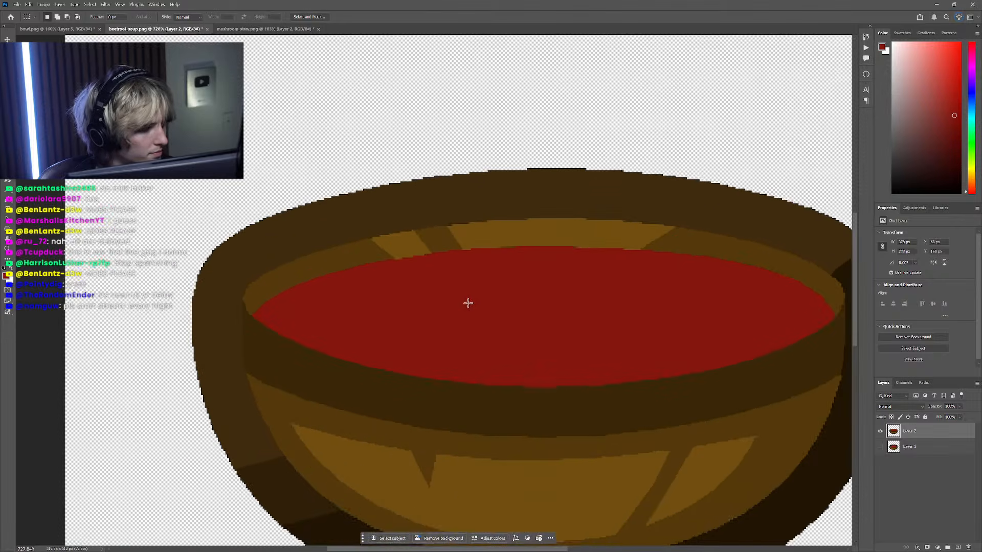
scroll(469, 303, "up", 2)
scroll(472, 304, "down", 1)
scroll(485, 306, "left", 2)
scroll(499, 305, "up", 2)
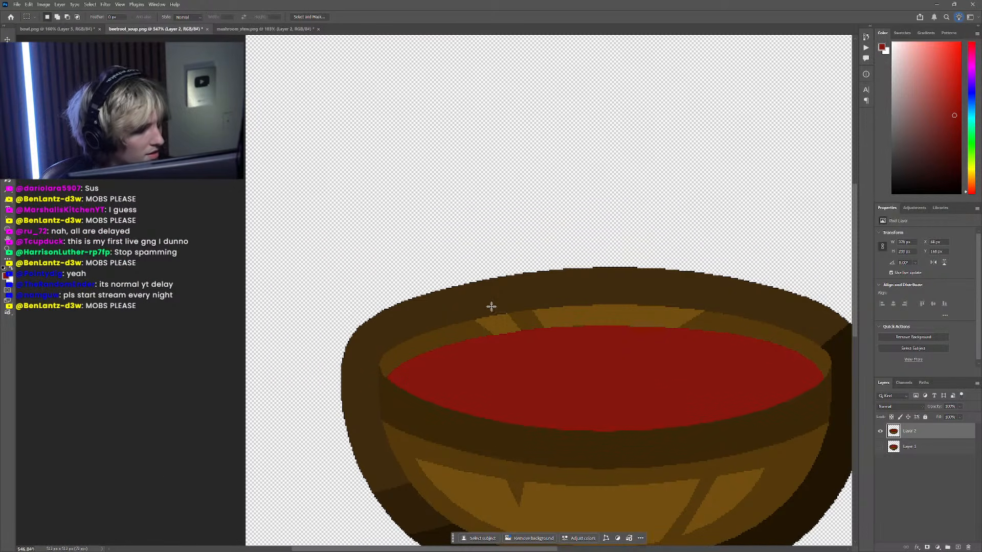
scroll(506, 307, "up", 4)
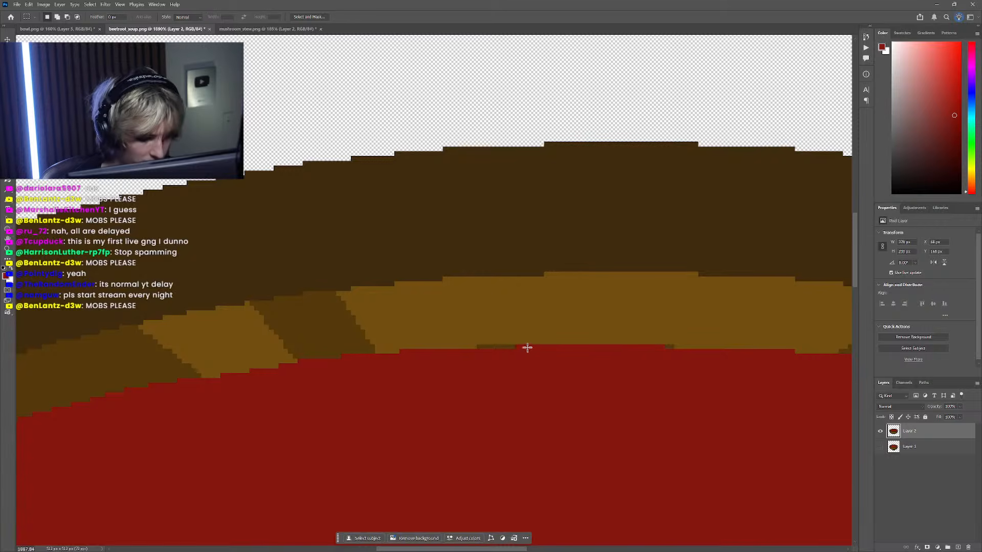
key("b")
key("bracketleft")
key("bracketleft")
key("bracketleft")
key("bracketleft")
key("bracketleft")
key("bracketleft")
key("bracketleft")
key("bracketleft")
key("bracketleft")
key("bracketleft")
key("bracketleft")
key("bracketleft")
key("bracketleft")
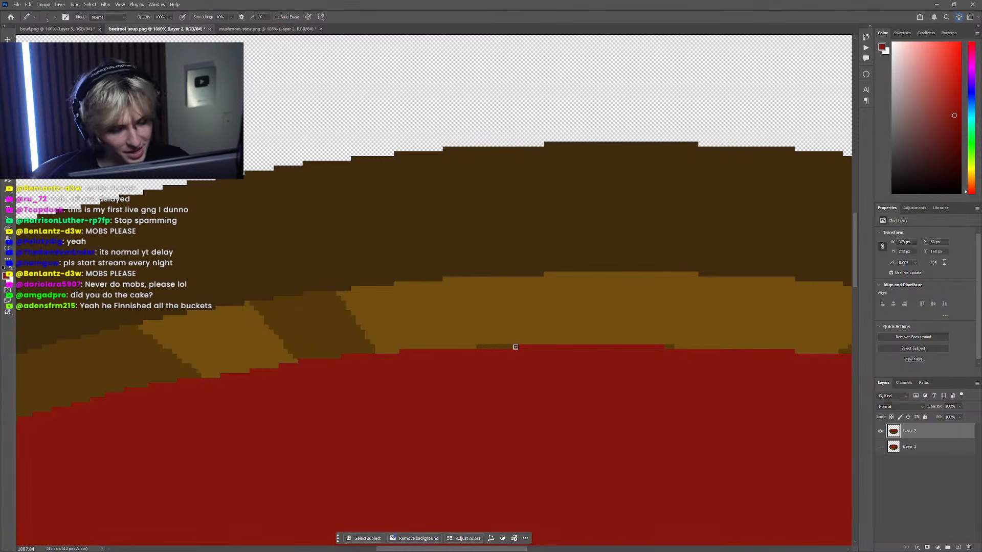
left_click_drag(515, 347, 479, 344)
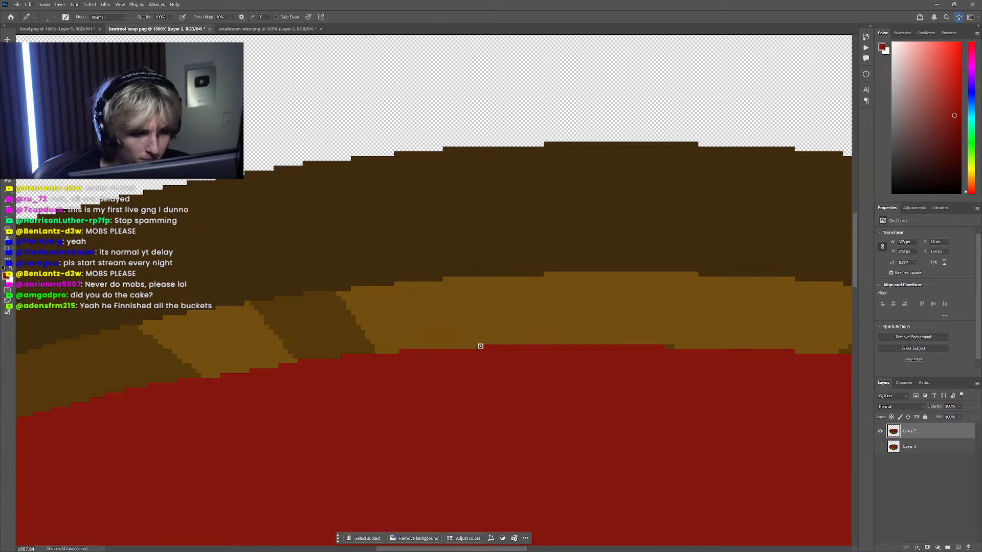
scroll(583, 361, "right", 2)
scroll(575, 344, "down", 10)
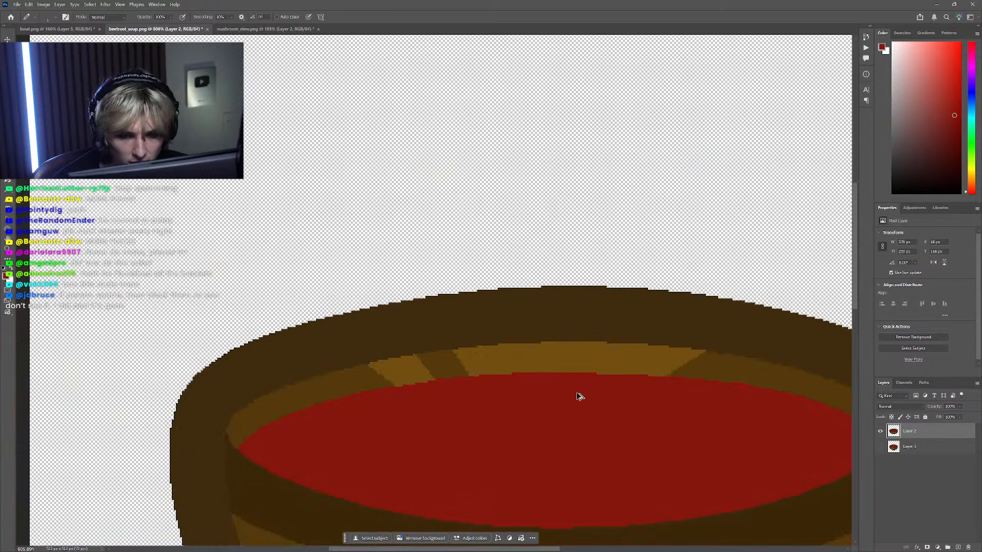
scroll(526, 389, "up", 4)
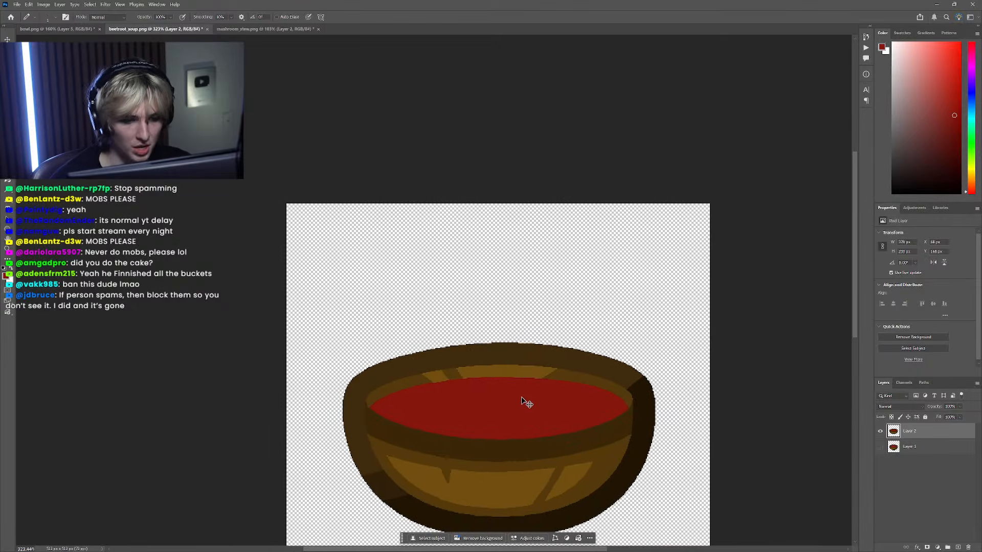
Step: Compare the original pixel soup's shading with the smooth bowl, and leave both layers displayed with the original layer active
left_click(915, 446)
left_click(880, 446)
left_click(880, 432)
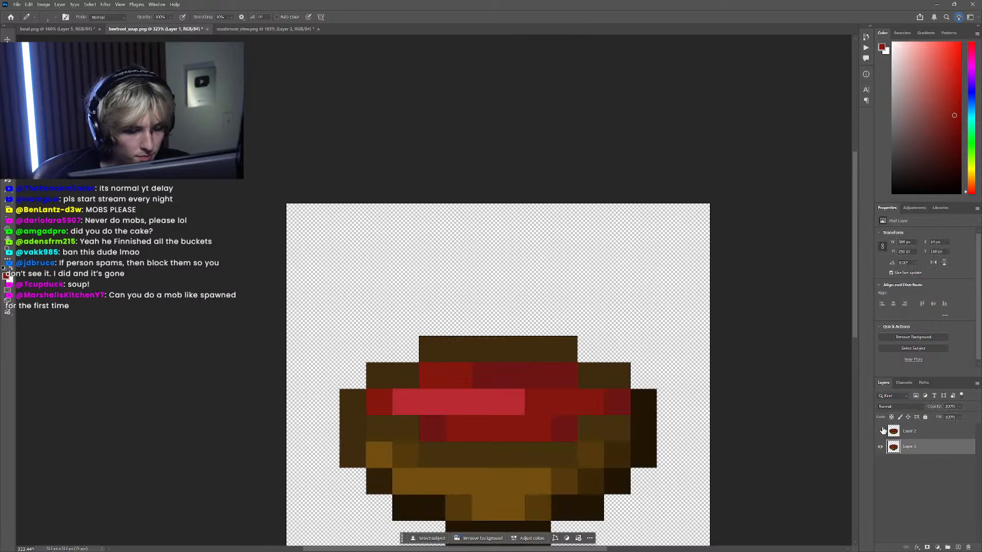
left_click(880, 431)
left_click(880, 447)
scroll(588, 407, "up", 3)
scroll(475, 429, "right", 1)
key("p")
left_click(880, 447)
left_click(880, 431)
left_click(880, 431)
scroll(541, 466, "left", 2)
Step: Draw a closed zigzag Pen path over the front right of the soup, extending past the rim, as a shadow shape
left_click(550, 463)
left_click(477, 448)
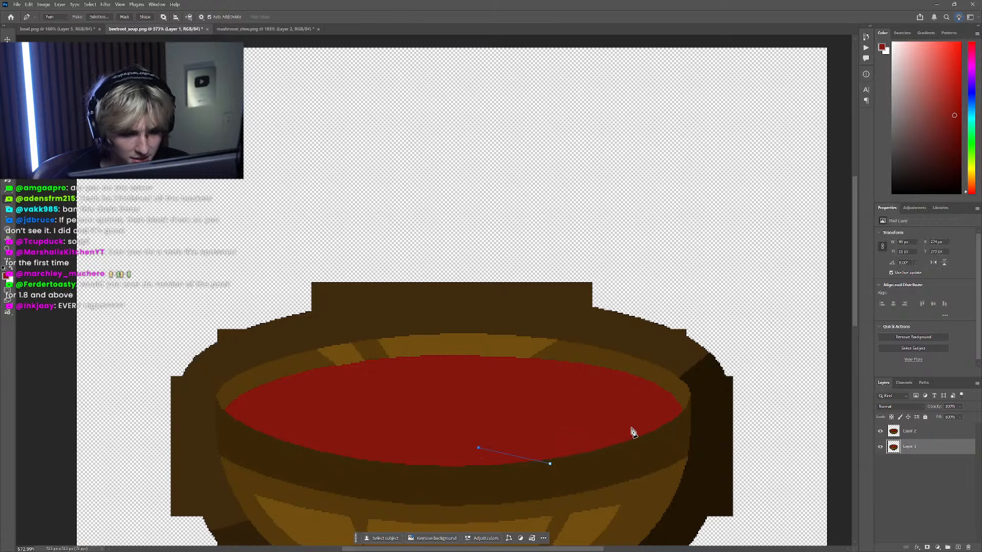
left_click(642, 424)
left_click(704, 404)
left_click(661, 472)
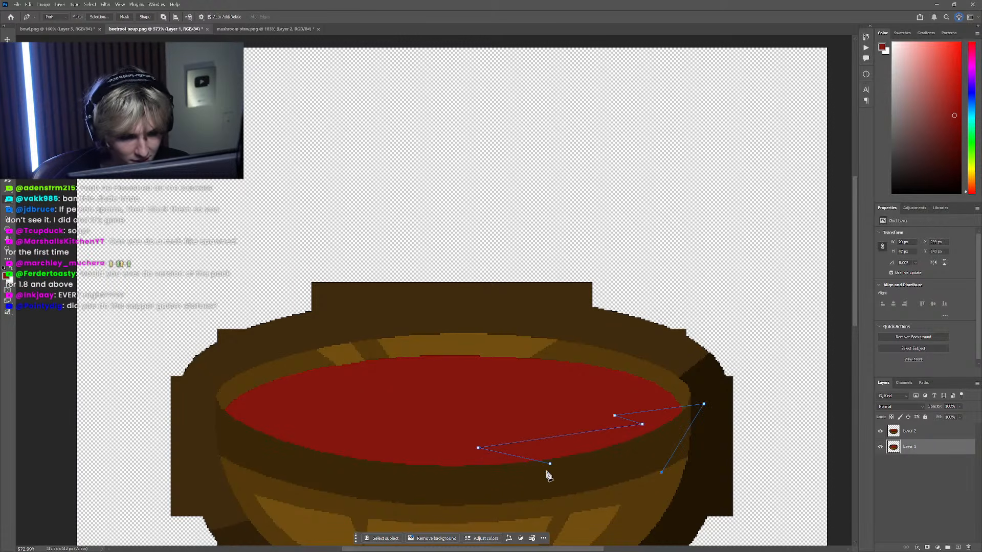
left_click(550, 464)
left_click(478, 427)
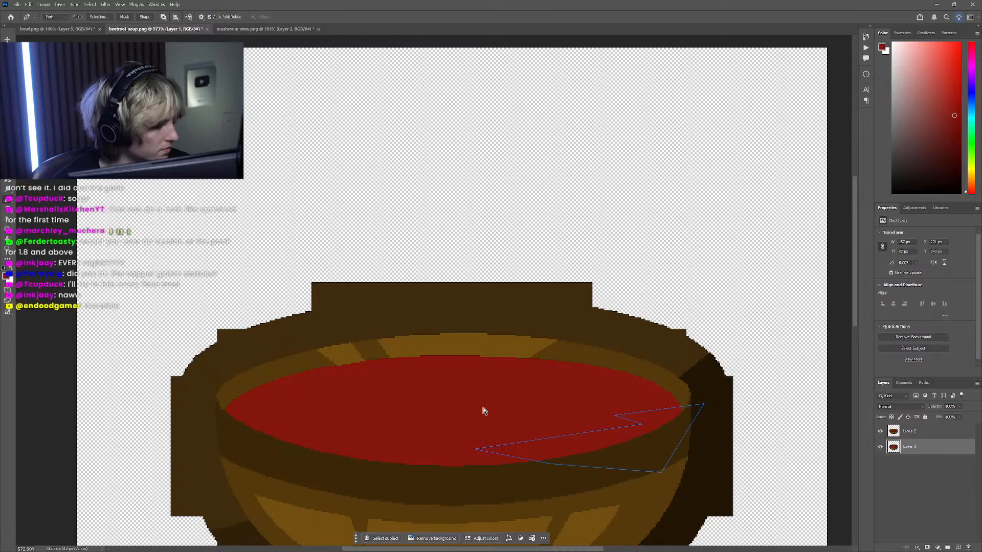
Step: Shift the zigzag path's upper inner corner and outer right corner outward, and add anchors to its top edge and notch
scroll(489, 411, "right", 2)
scroll(499, 406, "down", 1)
scroll(516, 389, "up", 2)
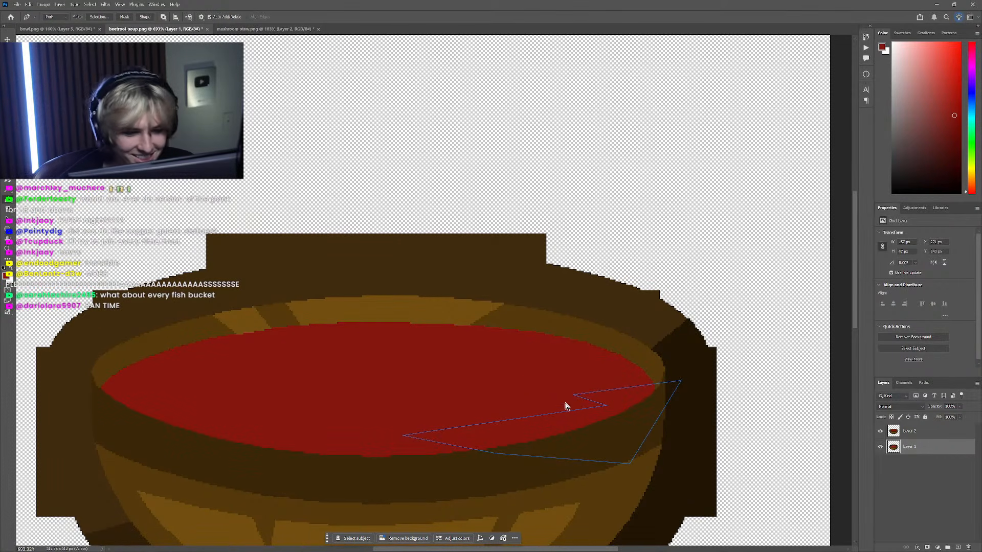
left_click_drag(574, 397, 539, 380)
left_click_drag(680, 382, 683, 368)
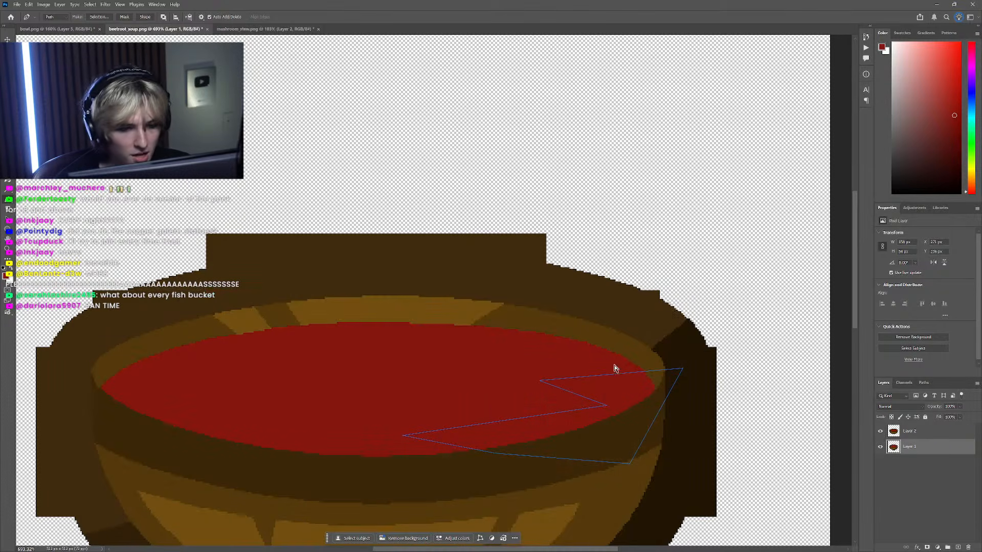
left_click(622, 377)
left_click(581, 397)
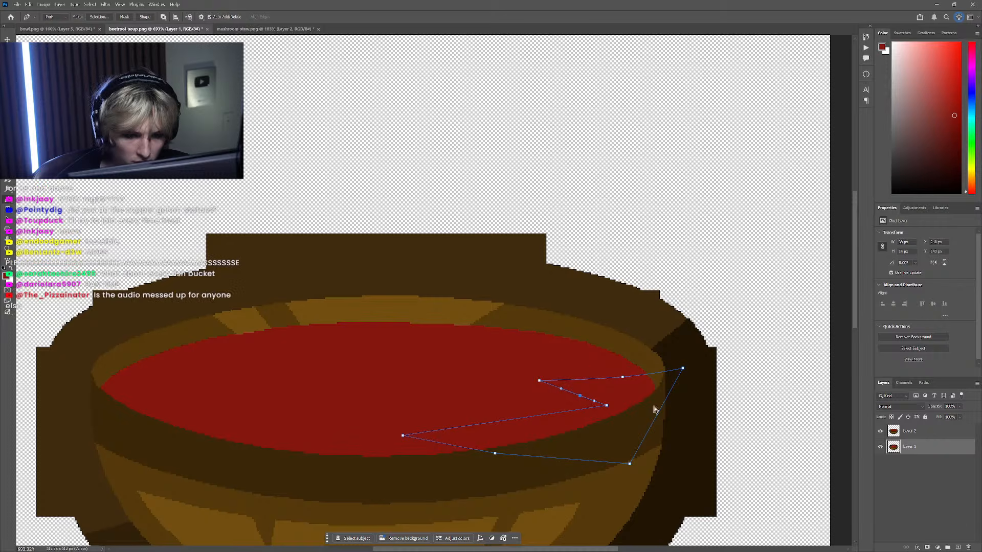
Step: Check the shadow path against the original soup's pixel shading, and display the smooth bowl over it again
scroll(481, 403, "down", 5)
scroll(510, 418, "left", 3)
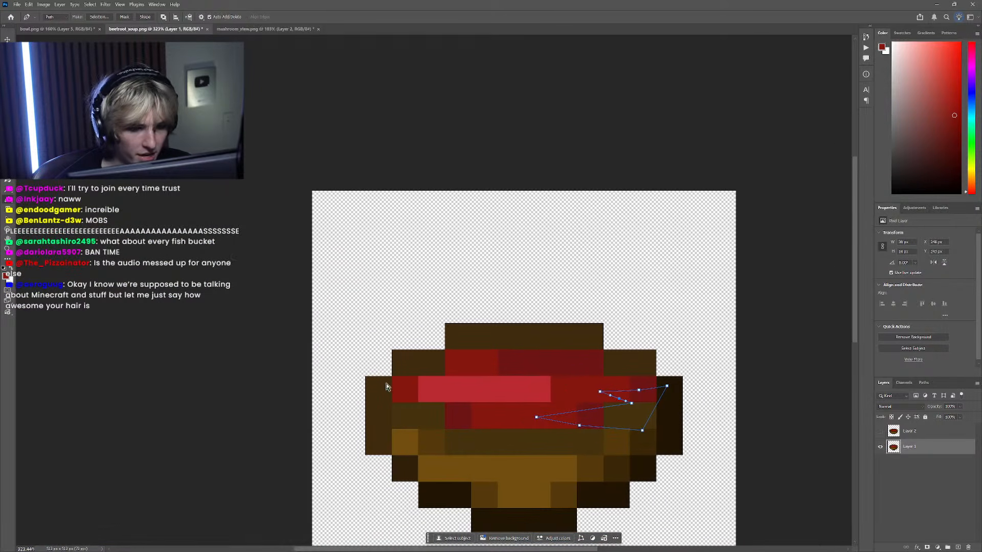
scroll(529, 363, "down", 2)
scroll(588, 340, "up", 4)
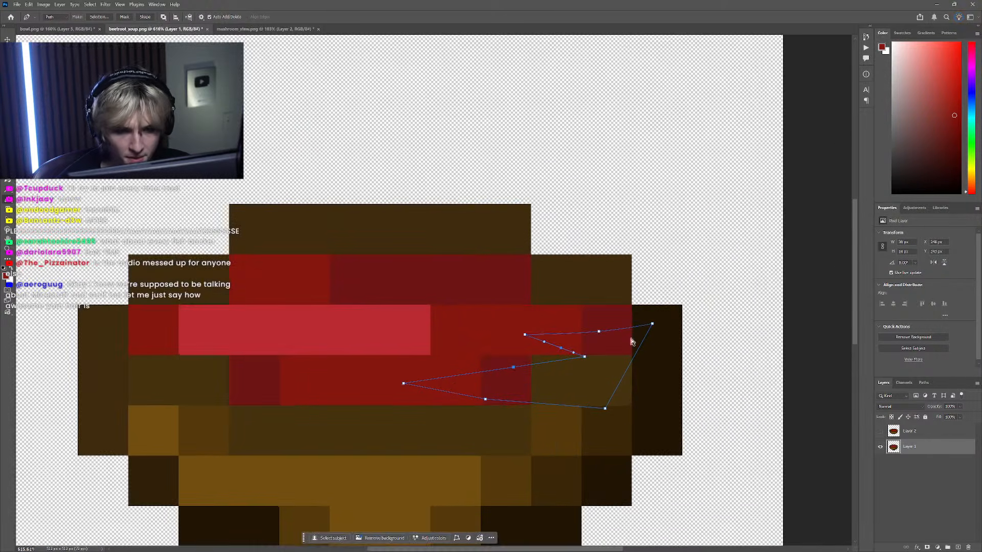
left_click(881, 431)
scroll(883, 434, "left", 1)
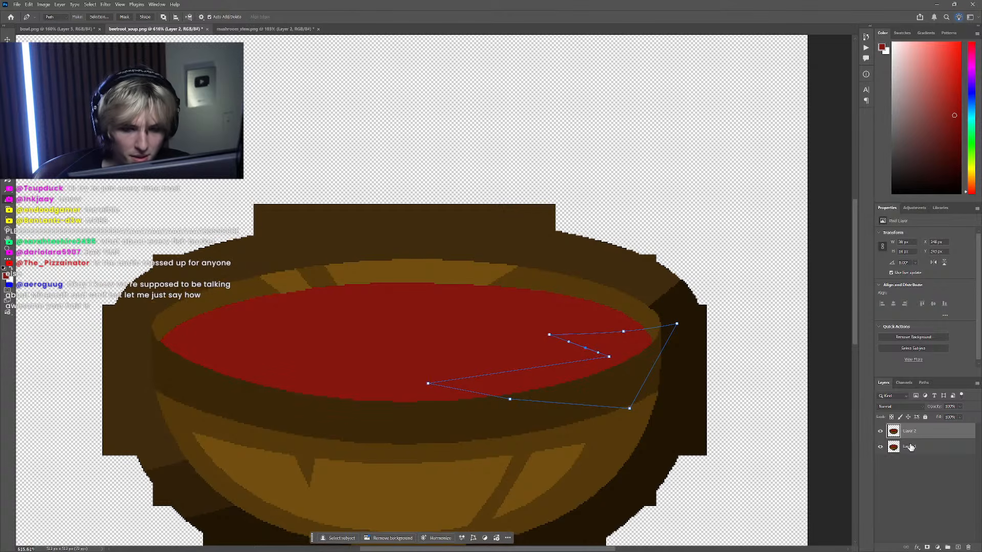
left_click(882, 432)
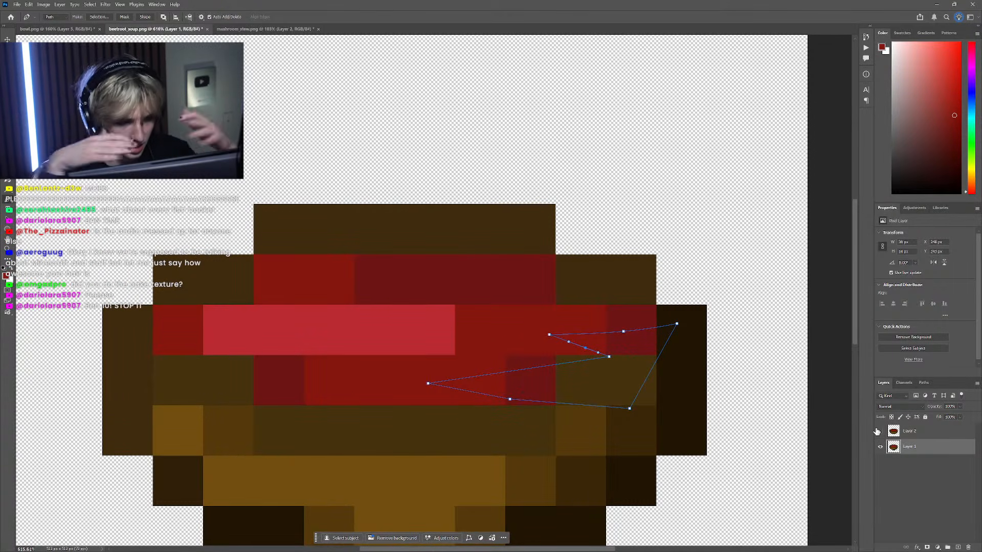
left_click(881, 432)
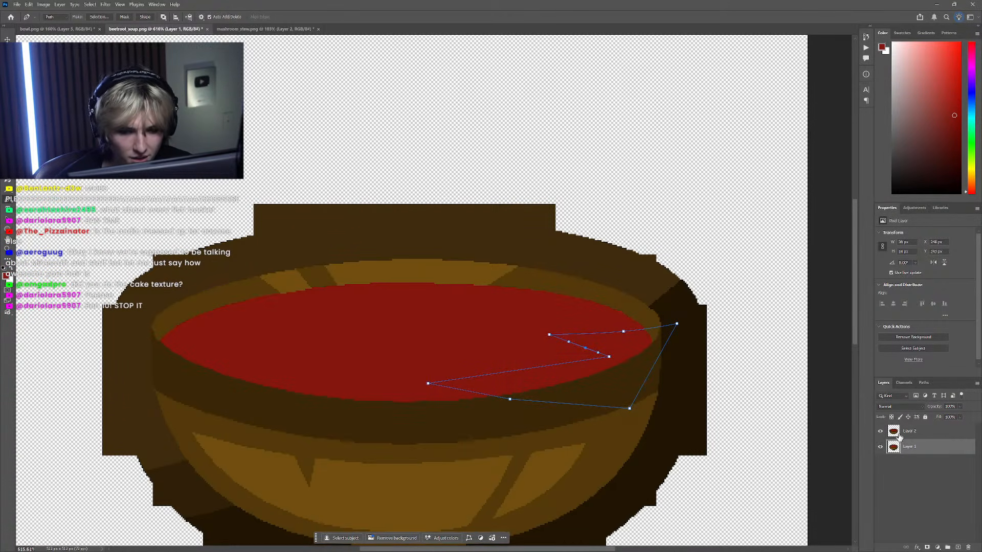
Step: Nudge the notch tip of the shadow path and add anchors along the edge below it to bend it into a curve
scroll(517, 356, "up", 4)
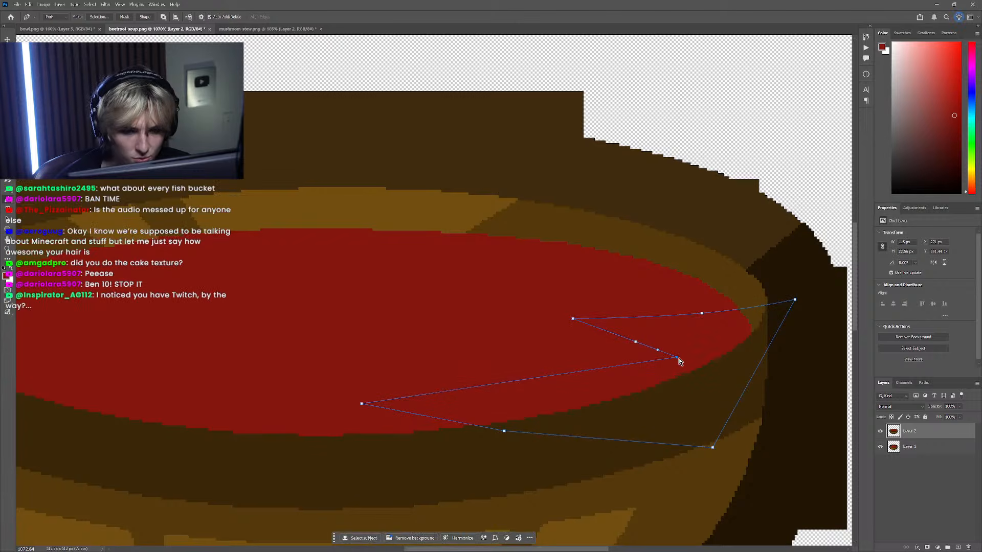
left_click_drag(680, 354, 682, 354)
left_click(597, 351, "ctrl")
left_click(555, 374, "ctrl")
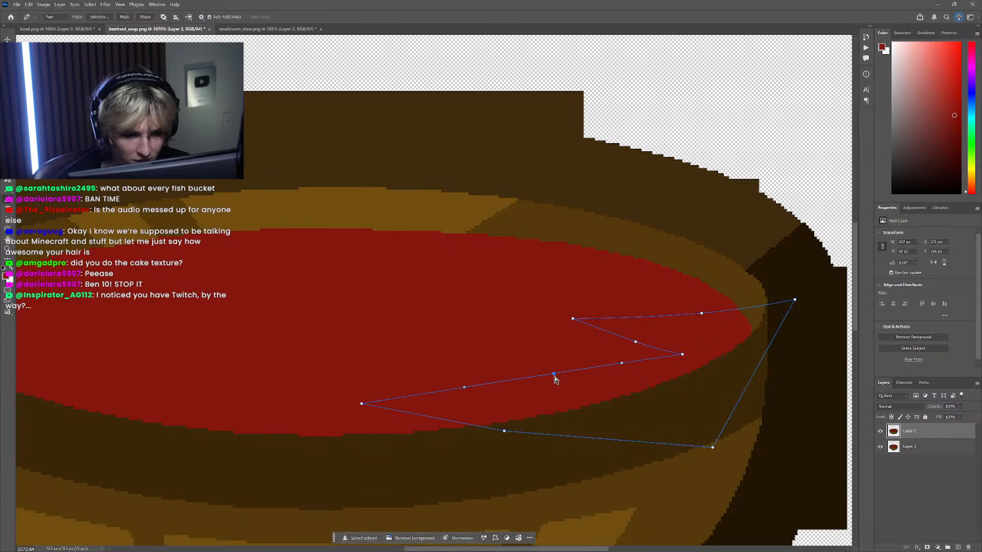
scroll(521, 369, "down", 7)
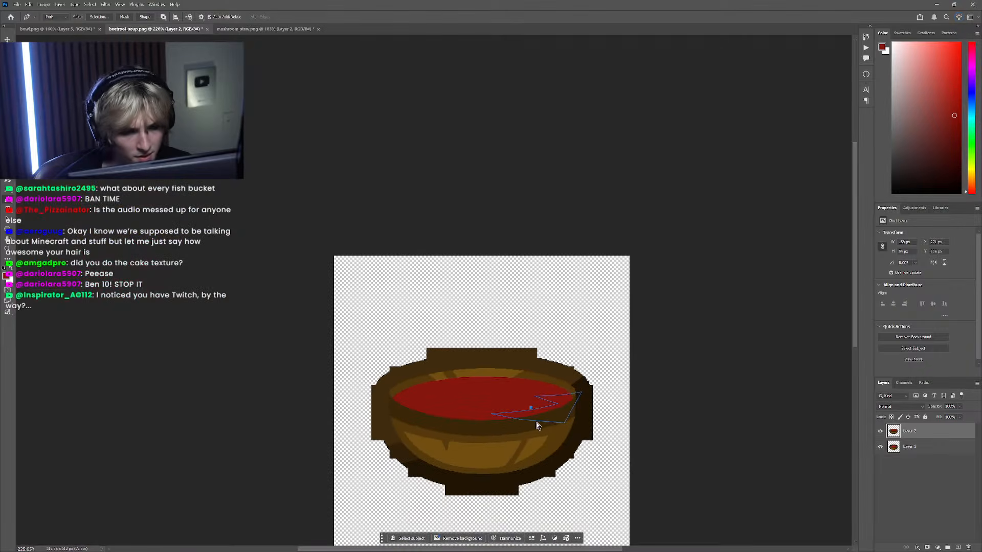
scroll(537, 415, "up", 4)
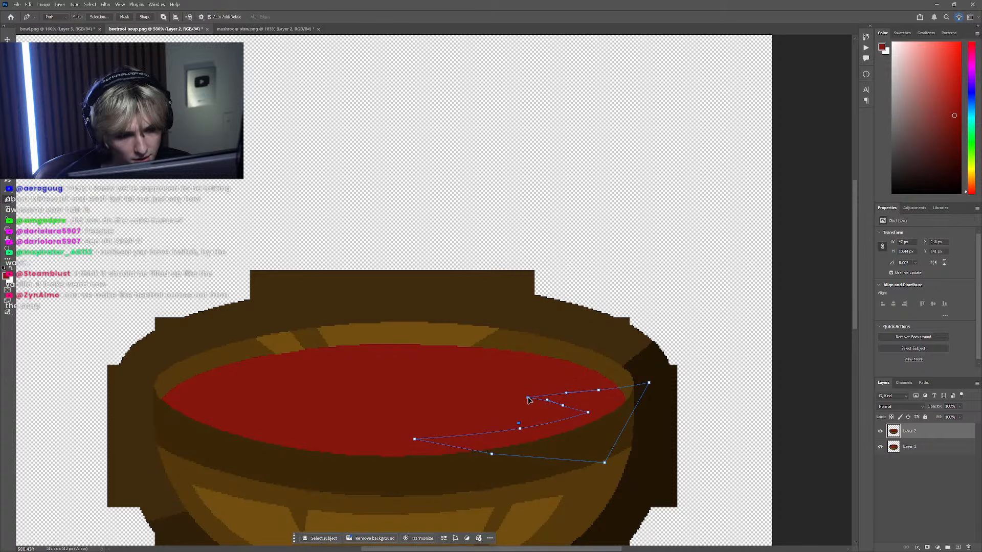
scroll(563, 409, "down", 4)
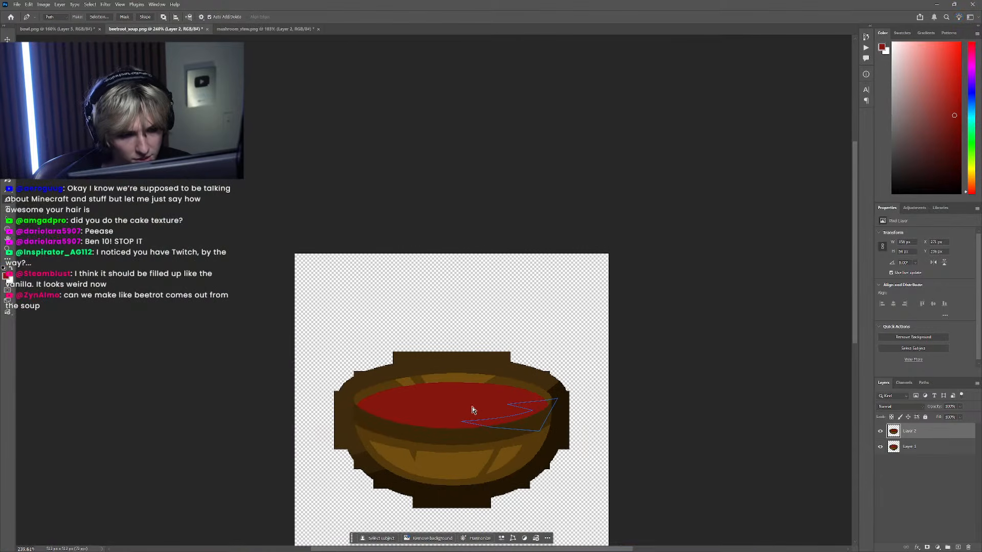
Step: Convert the zigzag shadow path into a selection
scroll(576, 409, "up", 3)
right_click(575, 409)
left_click(601, 262)
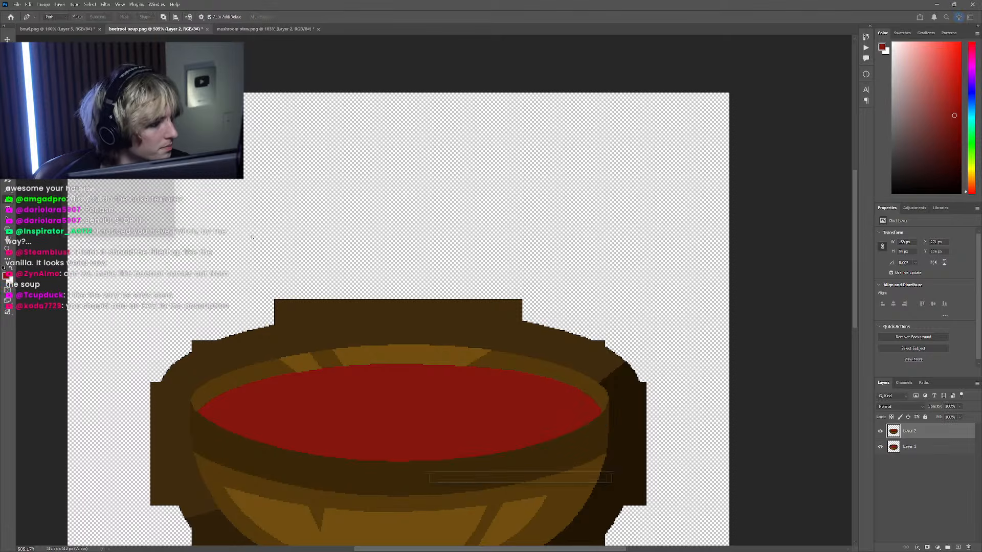
scroll(423, 332, "down", 3)
scroll(423, 332, "up", 3)
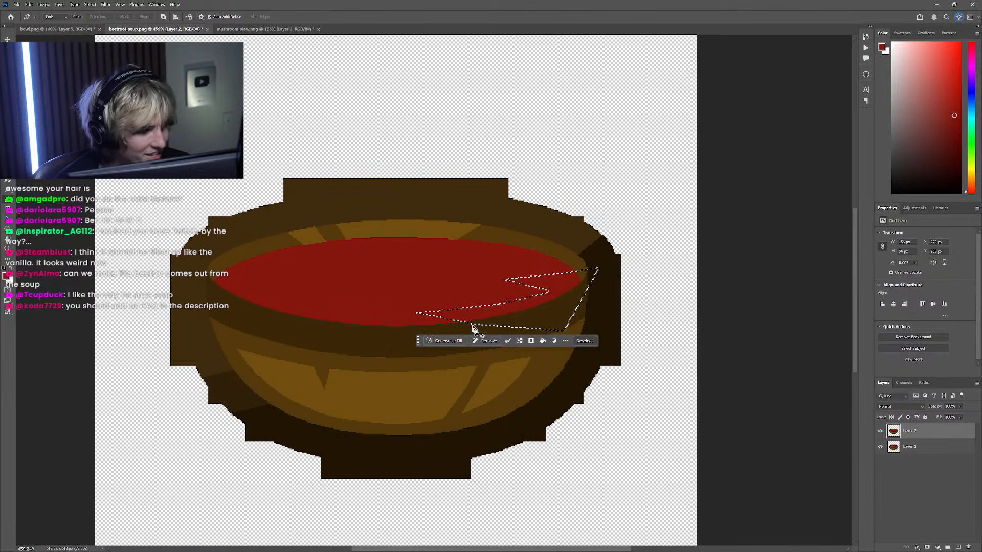
Step: Sample the darker shadow red from the original soup layer, make the smooth bowl layer active, and display only that layer
left_click(882, 441)
left_click(880, 431)
key("i")
left_click(904, 436)
left_click(880, 432)
left_click(880, 447)
Step: Fill the selected front right part of the soup with the darker red, and clear the selection
key("g")
left_click(586, 288)
scroll(463, 254, "down", 3)
scroll(459, 253, "left", 2)
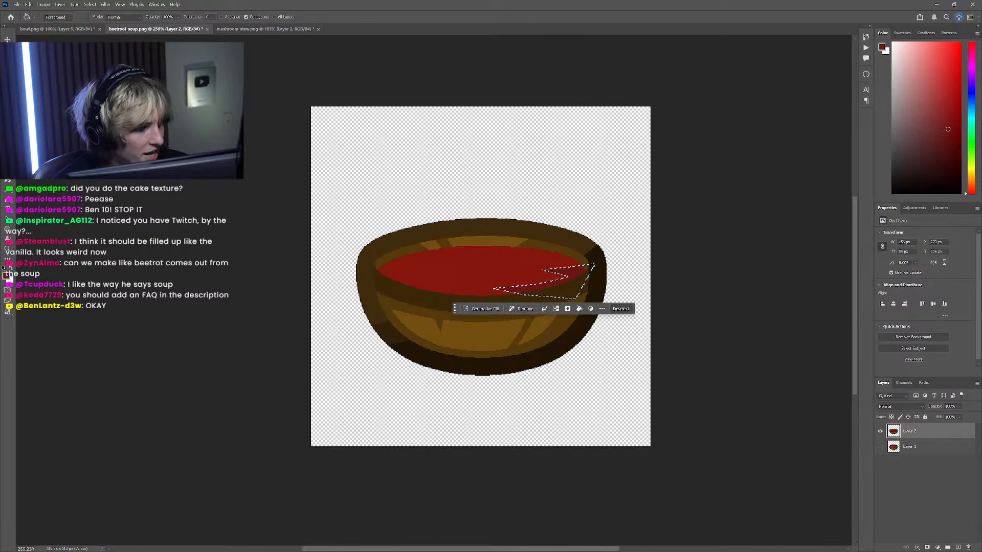
key("m")
key("ctrl+d")
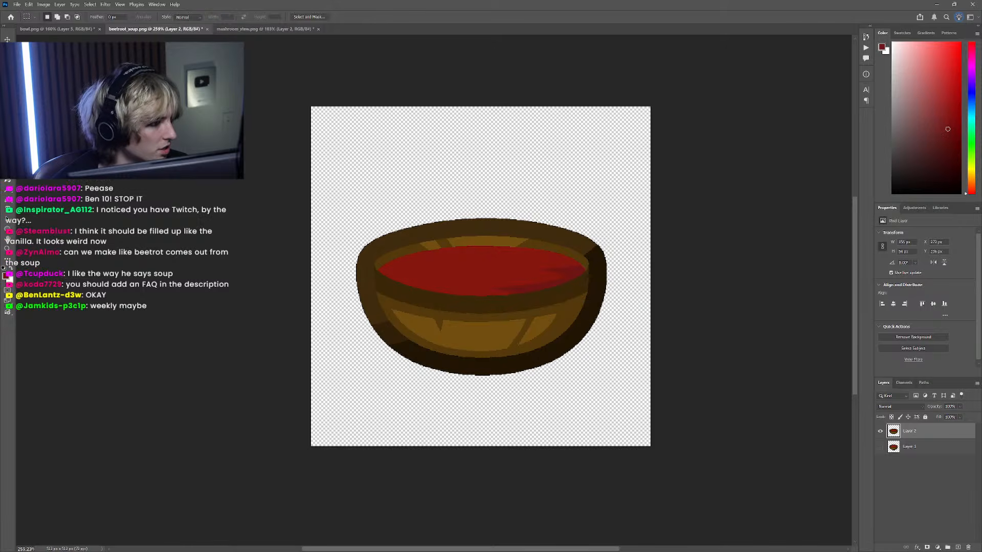
scroll(364, 259, "left", 2)
scroll(364, 259, "right", 2)
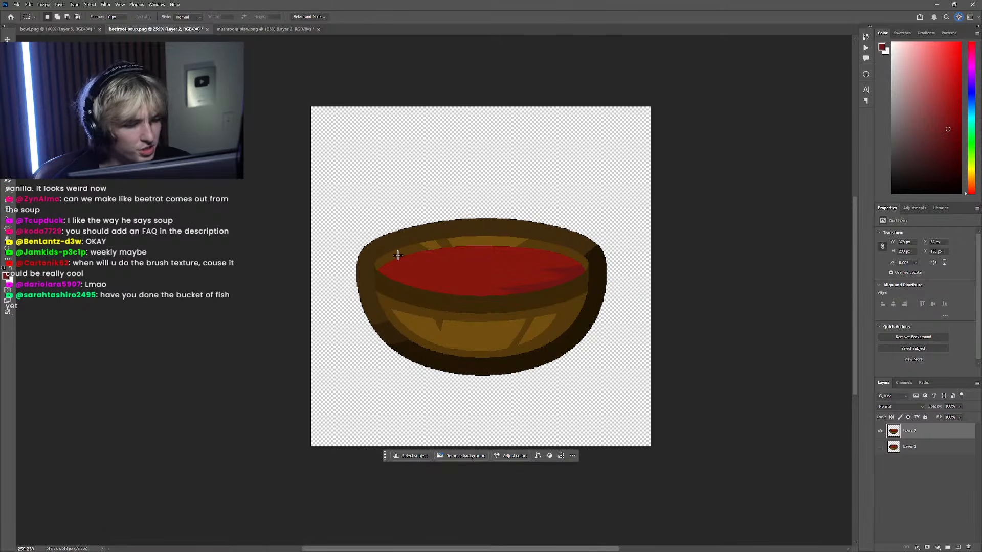
Step: Compare the original soup's shading with the shaded smooth bowl, and leave both layers displayed with the original layer active
scroll(507, 296, "up", 3)
left_click(890, 449)
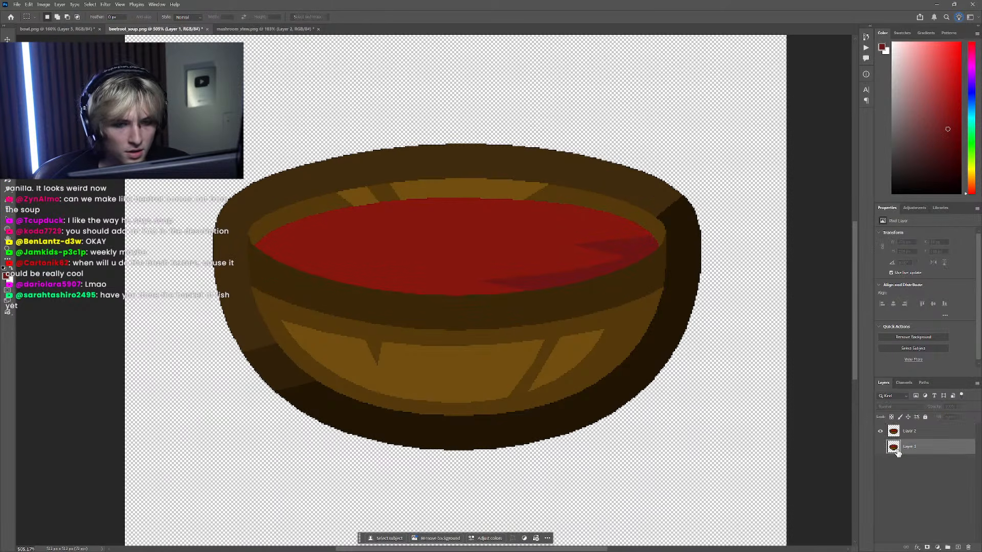
left_click(880, 447)
left_click(880, 432)
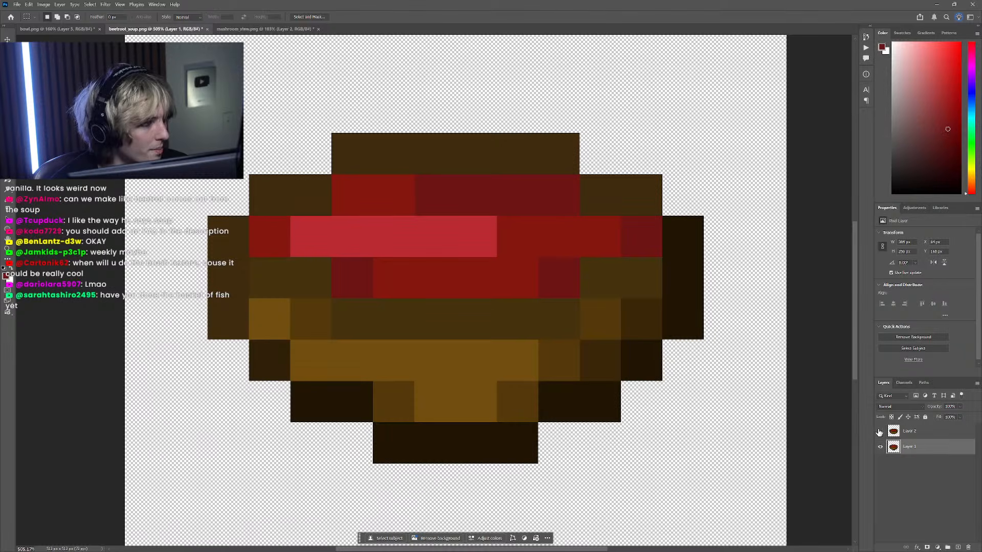
scroll(429, 292, "left", 2)
scroll(415, 331, "up", 2)
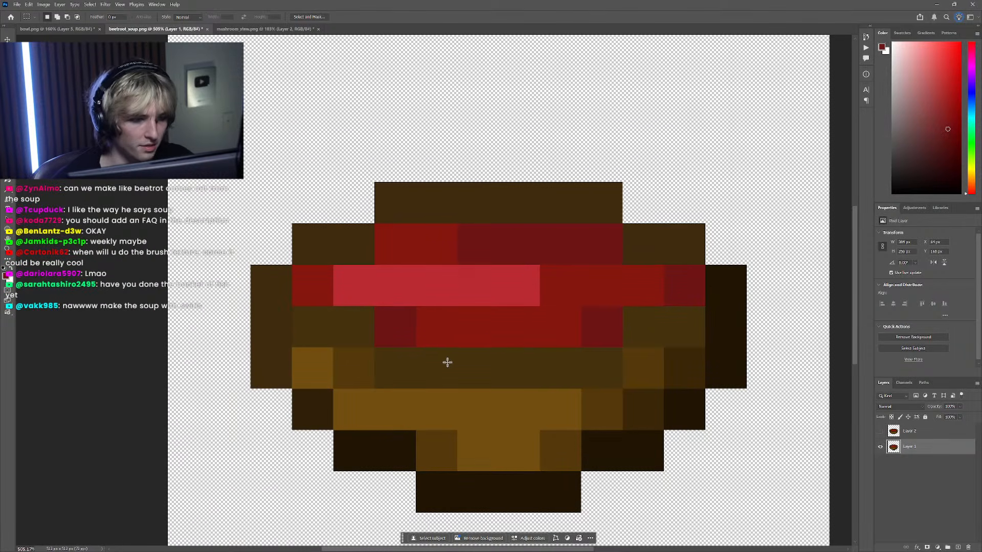
left_click(880, 431)
left_click(880, 447)
left_click(880, 447)
left_click(880, 447)
left_click(880, 447)
left_click(879, 431)
left_click(879, 432)
Step: Draw a closed triangular Pen path over the front left edge of the soup as a second shadow shape
key("p")
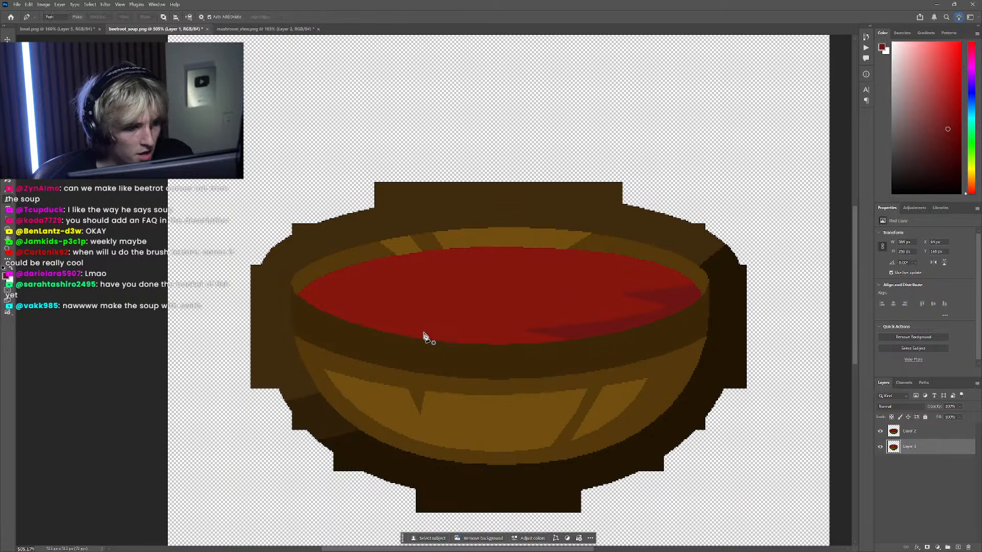
left_click(332, 318)
left_click(464, 310)
left_click(374, 334)
left_click(332, 317)
left_click(294, 301, "ctrl")
Step: Reposition the triangle's three anchors so its left end overlaps the rim and its tip points into the soup
left_click_drag(496, 317, 471, 325)
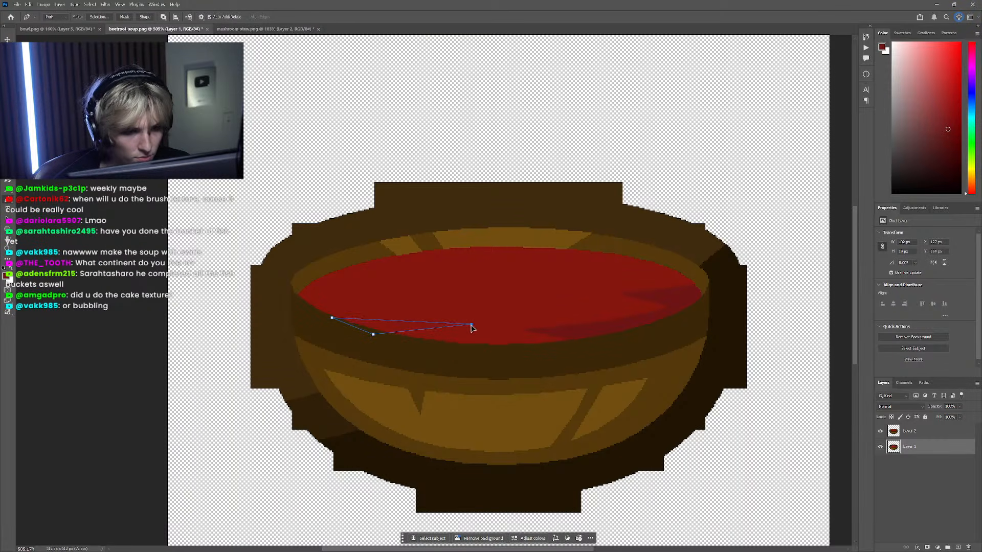
left_click_drag(332, 319, 318, 313)
left_click_drag(374, 335, 341, 334)
left_click_drag(471, 324, 474, 323)
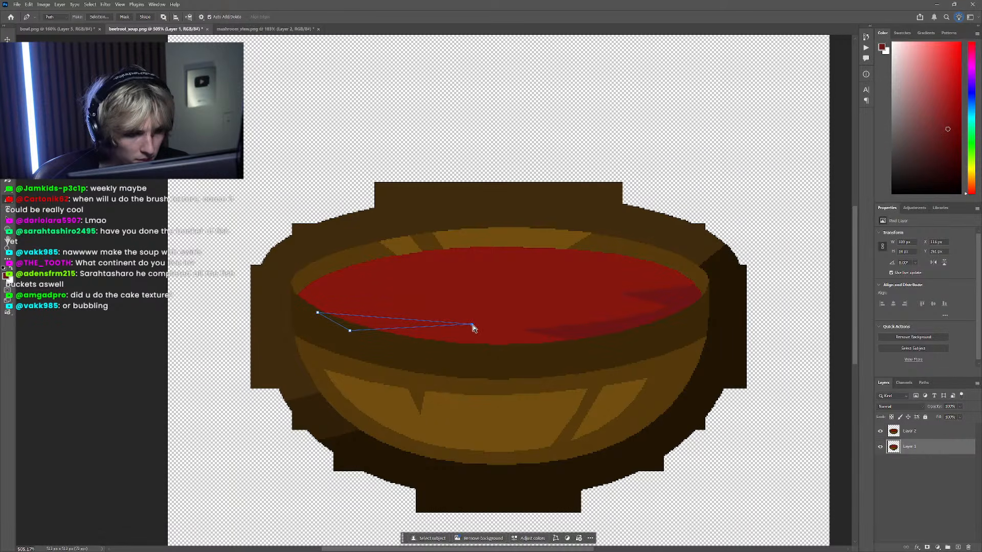
Step: Nudge the tip of the front left triangular path inside the soup, and convert the path into a selection
left_click(395, 321)
left_click_drag(474, 323, 471, 325)
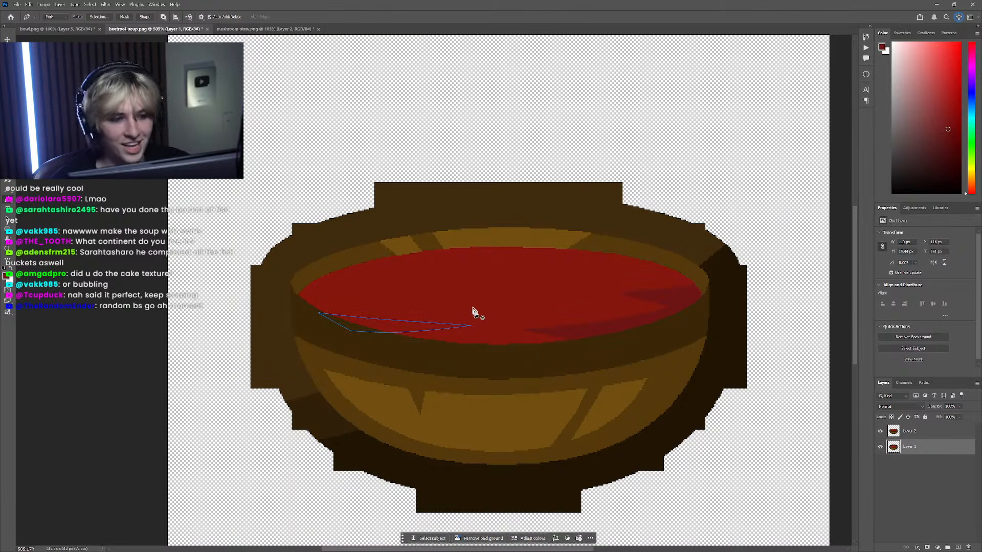
right_click(396, 329)
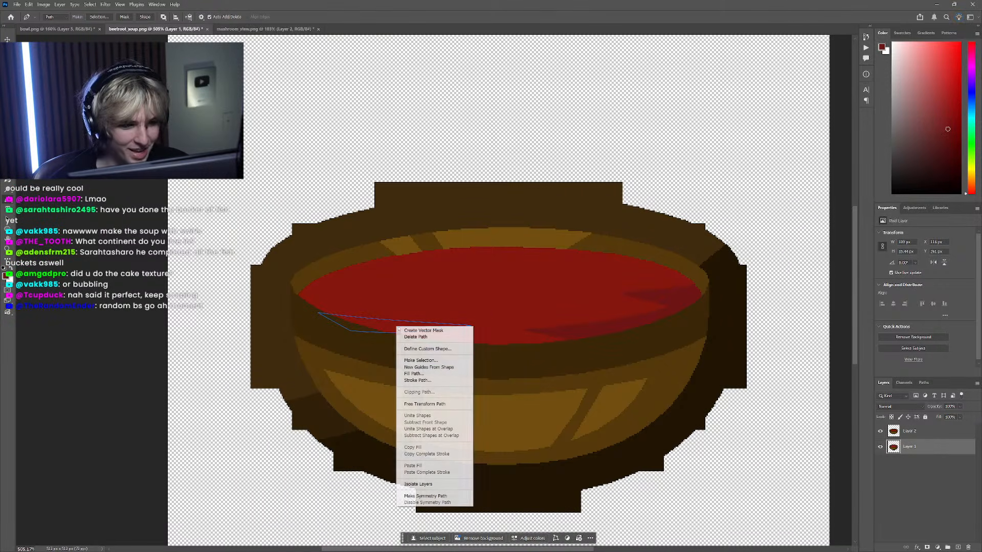
left_click(409, 362)
key("Return")
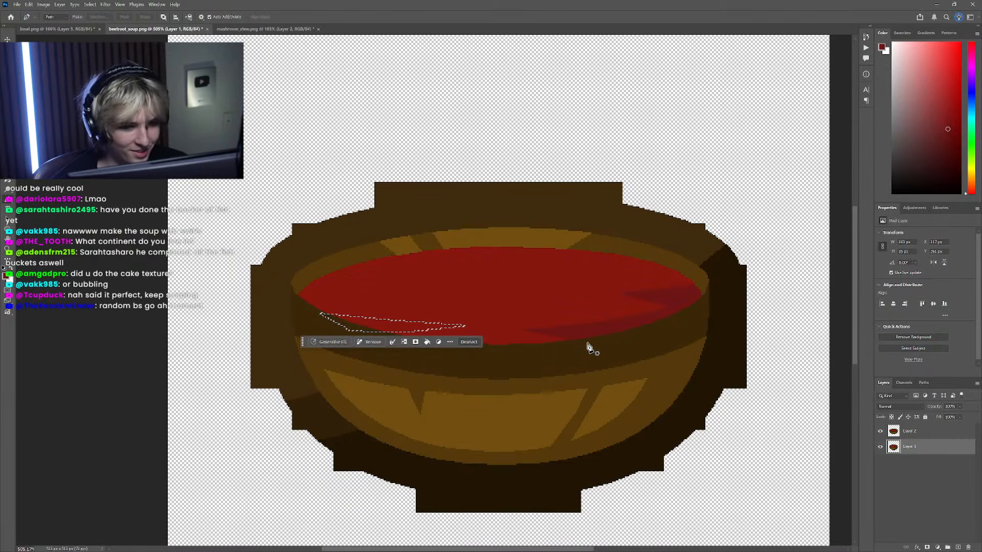
Step: Fill the selected front left part of the soup on Layer 2 with the darker red, and clear the selection
key("g")
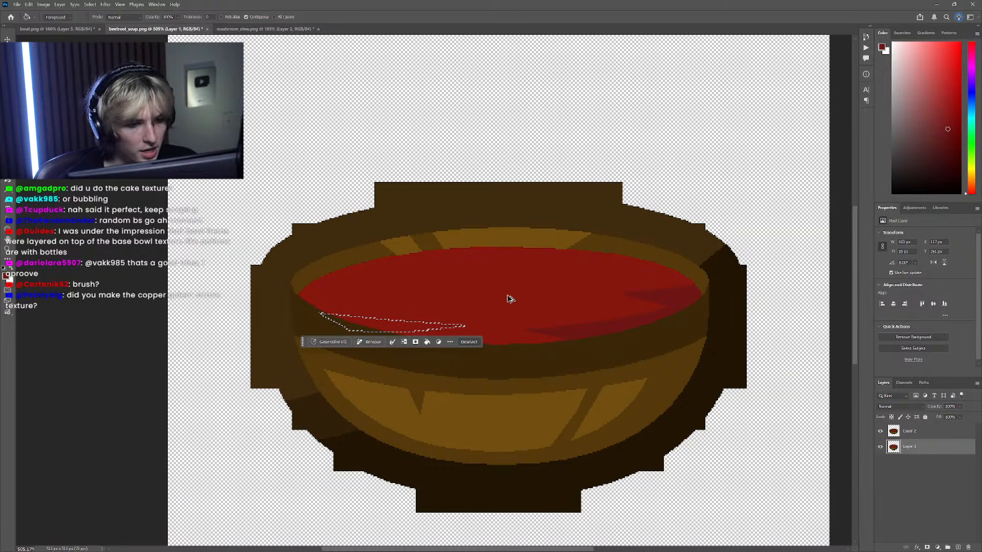
left_click(939, 434)
left_click(881, 433)
scroll(478, 338, "left", 2)
scroll(438, 321, "up", 1)
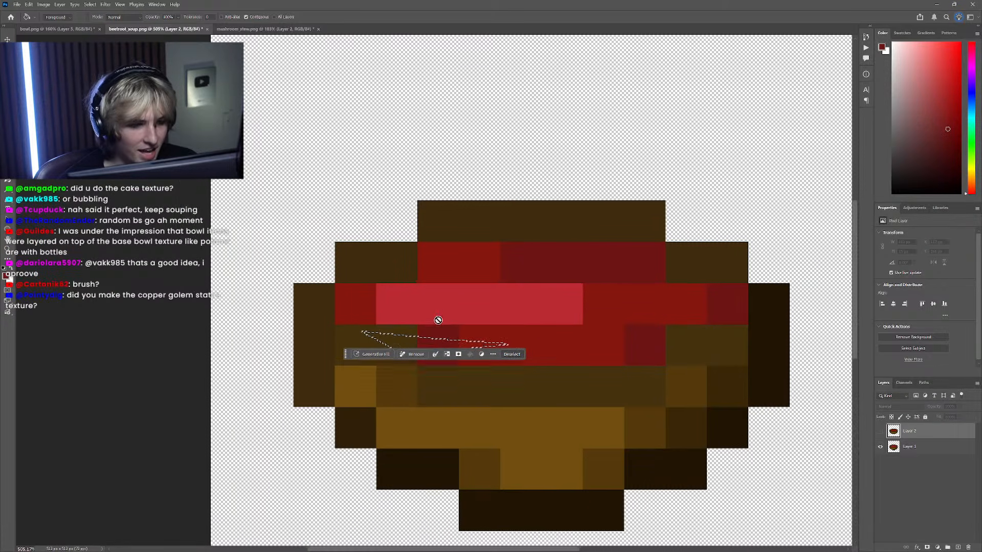
key("i")
left_click(881, 432)
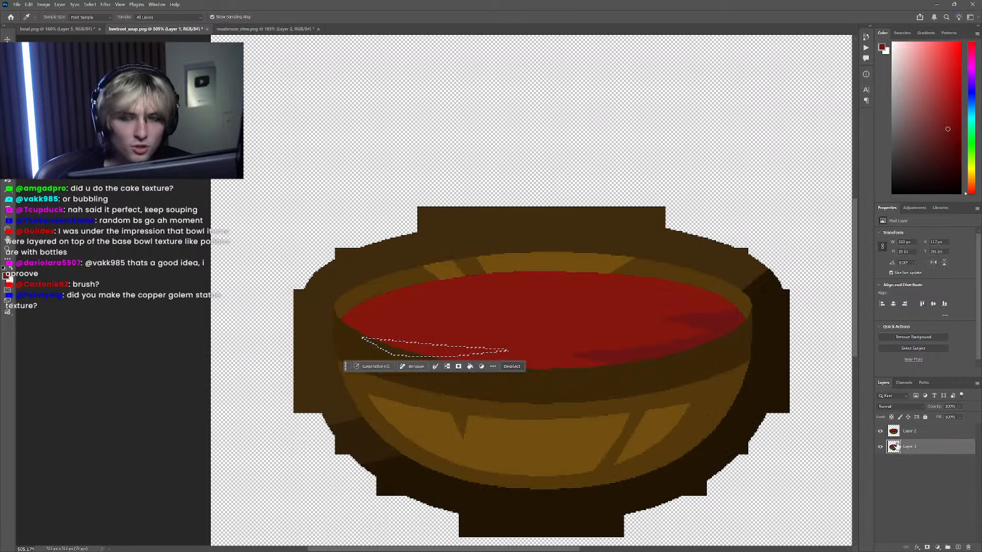
key("g")
scroll(314, 265, "down", 4)
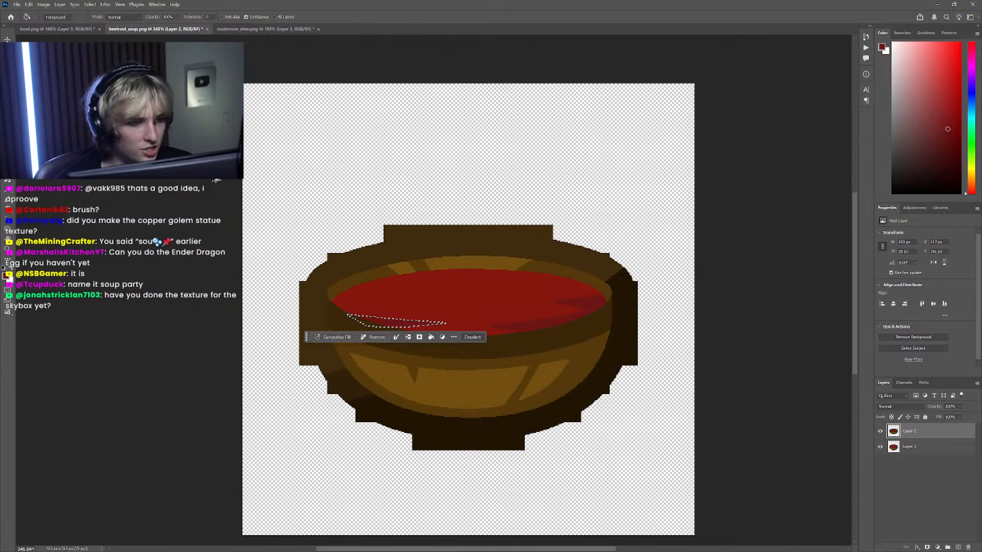
key("m")
left_click(327, 233)
Step: Review the smooth bowl's front shadows against the original soup's shading, with the original layer made active
scroll(328, 232, "down", 7)
scroll(329, 232, "down", 6)
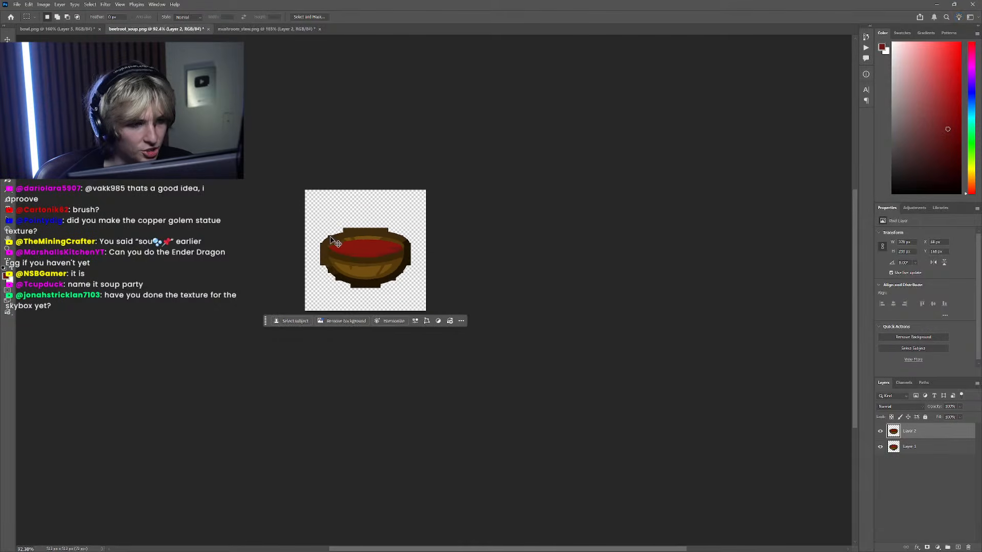
scroll(353, 255, "left", 3)
scroll(450, 239, "up", 8)
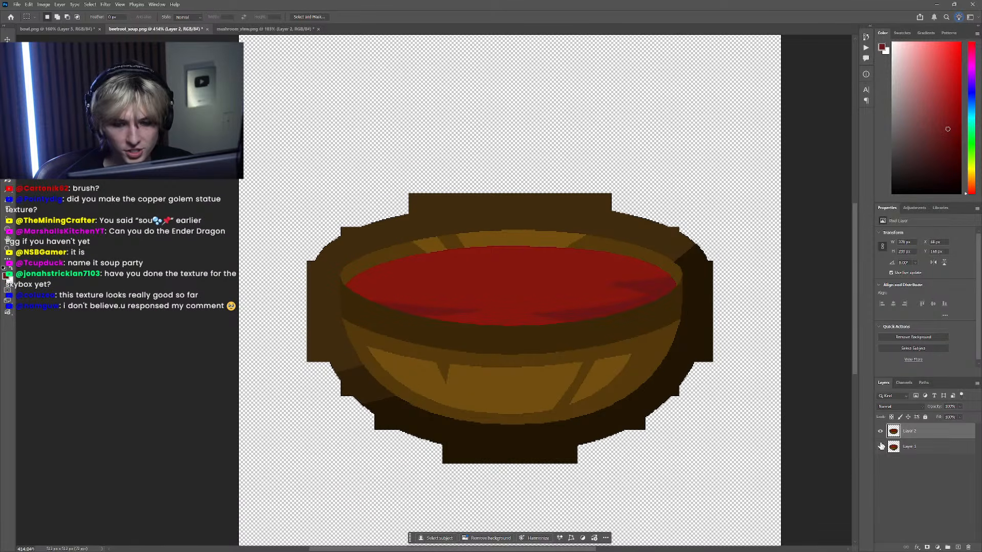
left_click(896, 447)
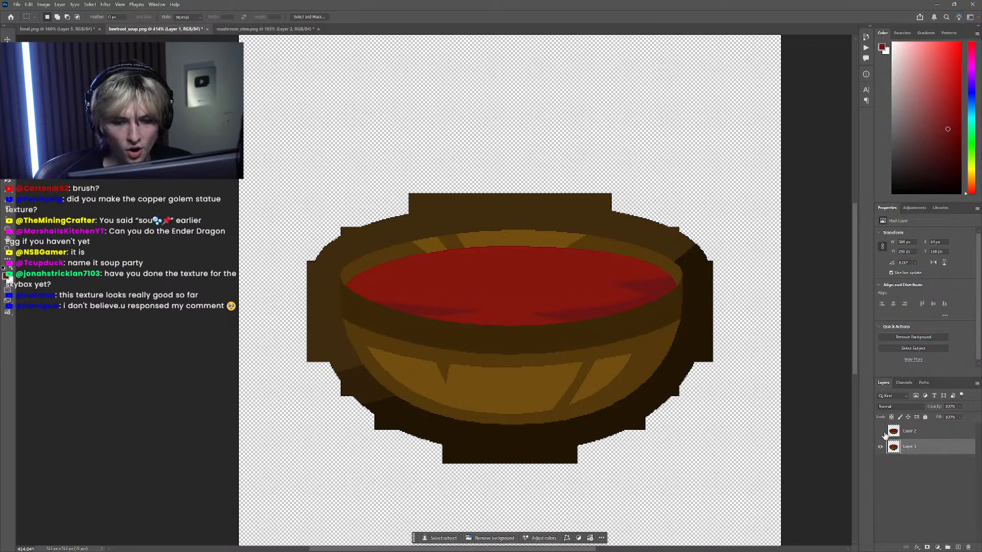
left_click(881, 432)
left_click(880, 432)
scroll(535, 263, "up", 3)
Step: Draw a closed four-sided Pen path over the back right edge of the soup as another shadow shape
key("p")
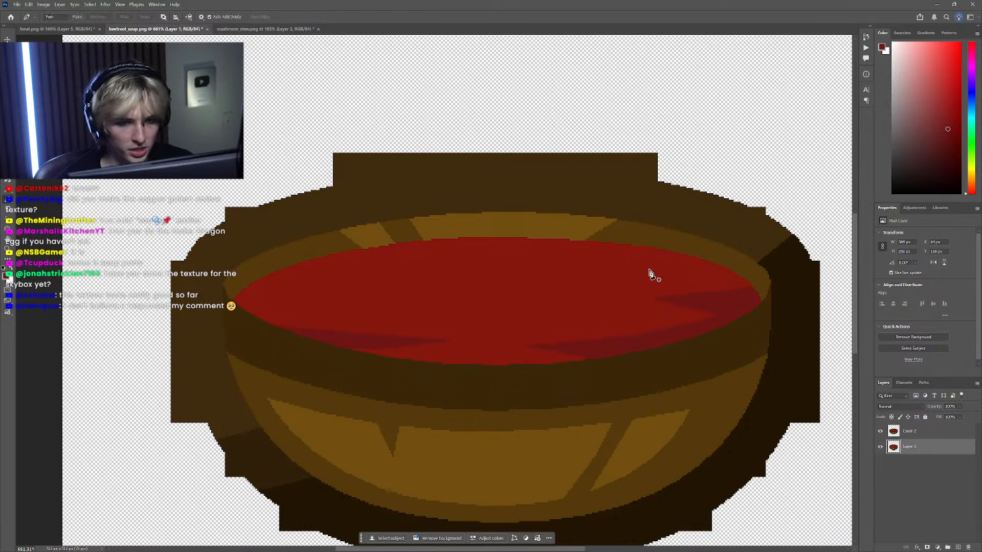
left_click(681, 249)
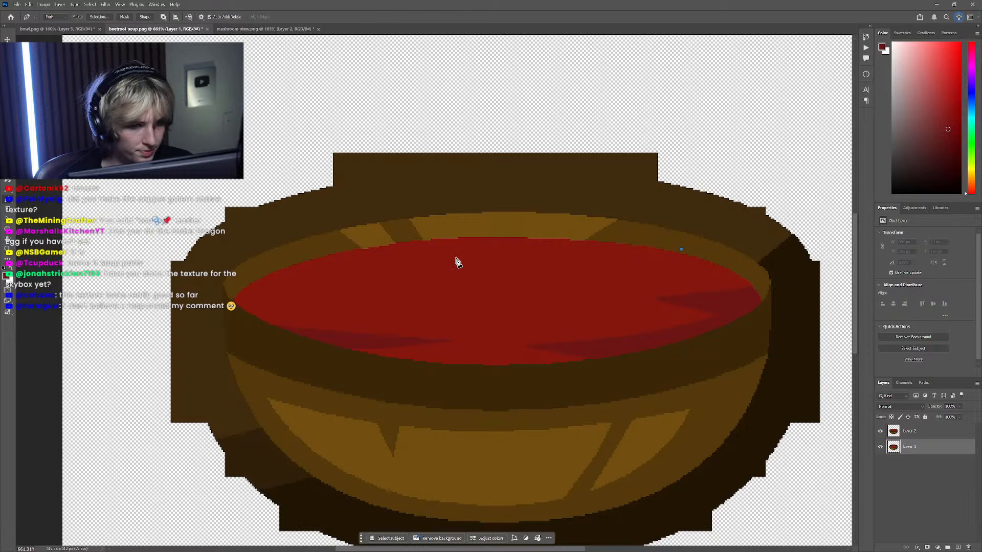
left_click(430, 255)
left_click(552, 225)
left_click(682, 249)
left_click_drag(681, 249, 718, 258)
left_click(549, 276, "ctrl")
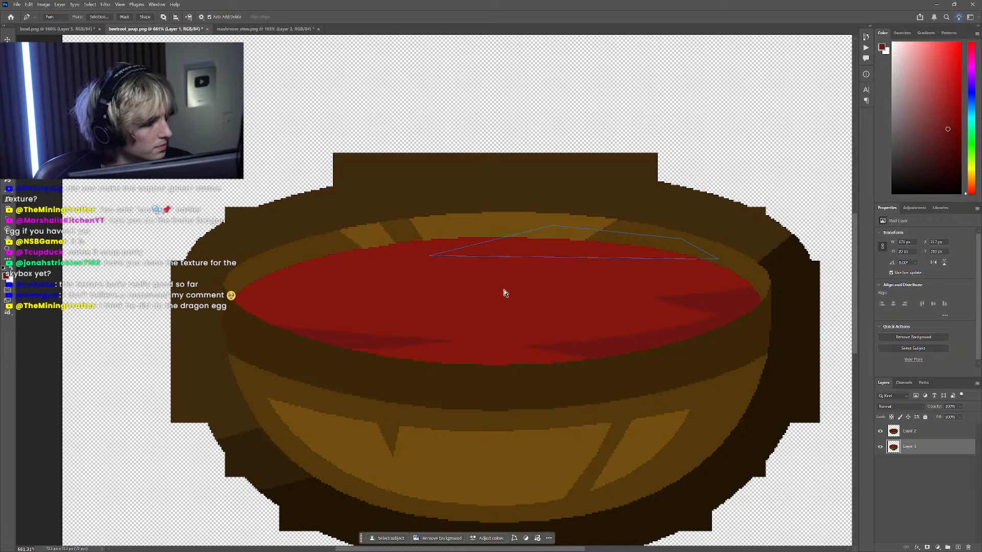
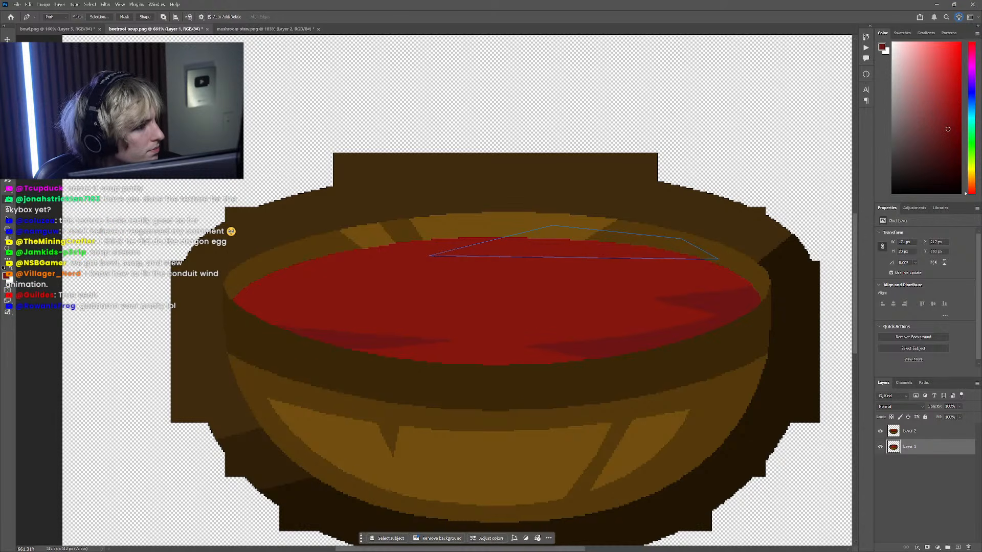
Step: Reposition the anchors of the back shadow path so its left tip sits lower and its right end reaches the rim
left_click(181, 238)
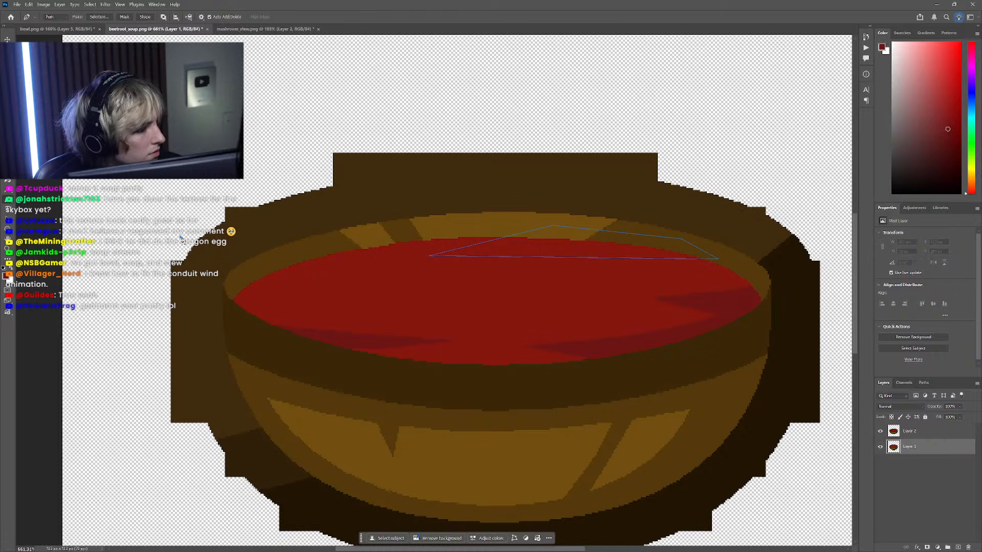
key("ctrl+z")
left_click(718, 259, "ctrl")
left_click_drag(701, 258, 717, 261)
key("ctrl+z")
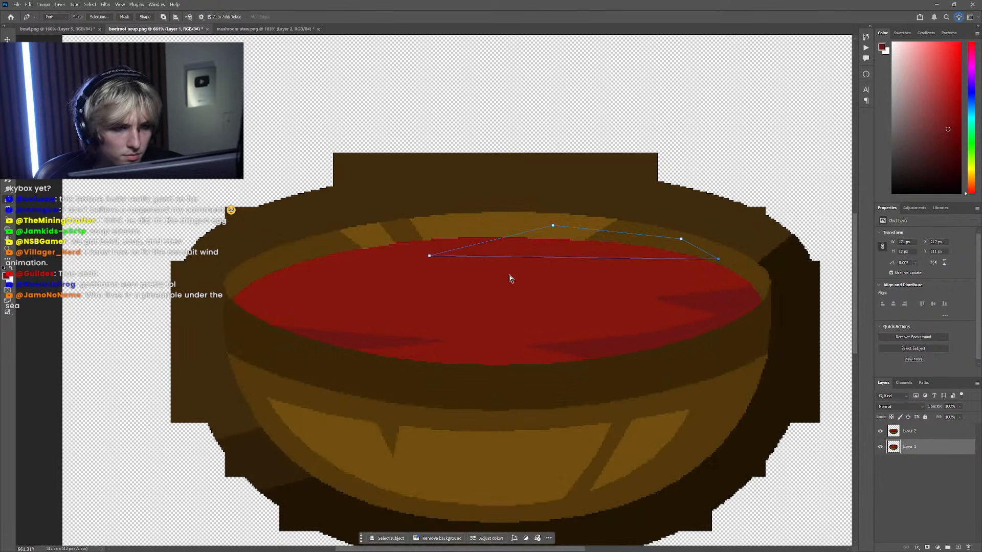
left_click_drag(430, 256, 432, 261)
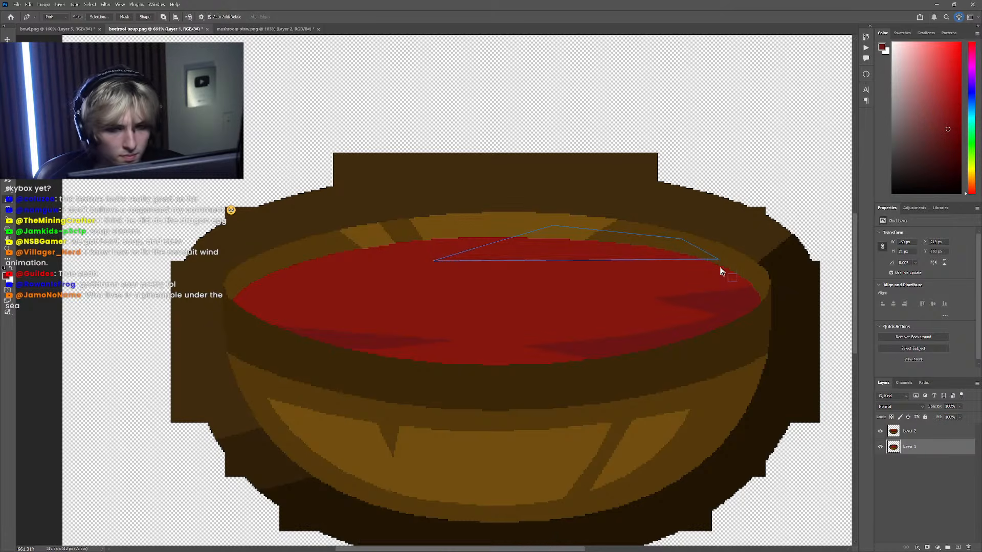
left_click_drag(718, 259, 730, 265)
left_click_drag(626, 289, 529, 244)
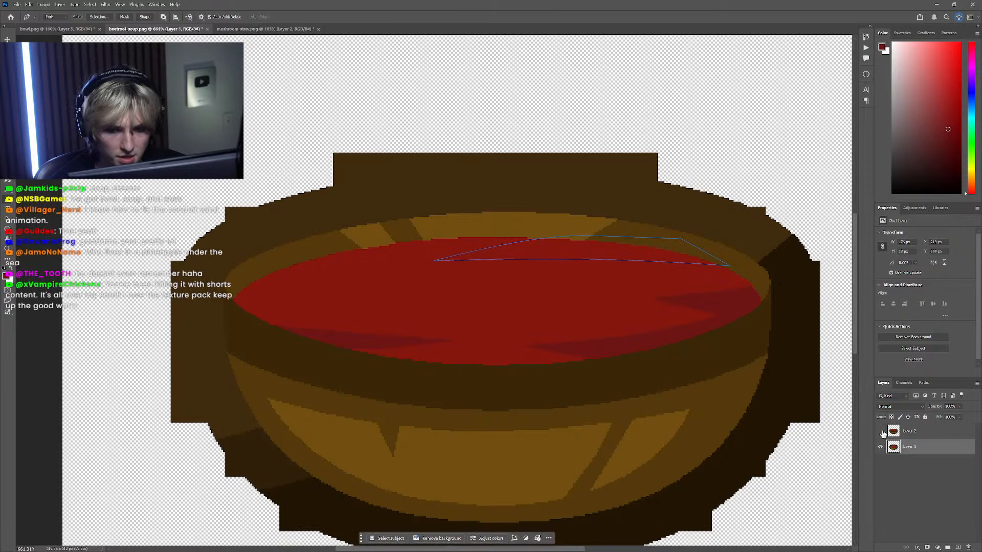
Step: Convert the back shadow path into a selection
scroll(540, 364, "down", 5)
right_click(579, 316)
left_click(613, 350)
key("Return")
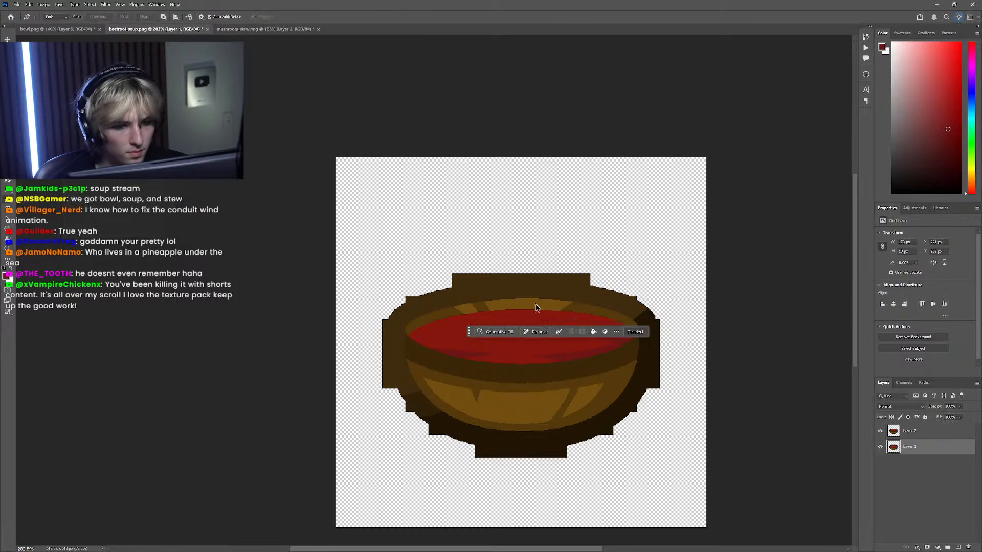
Step: Fill the selected back right part of the soup on Layer 2 with the darker red, and clear the selection
key("g")
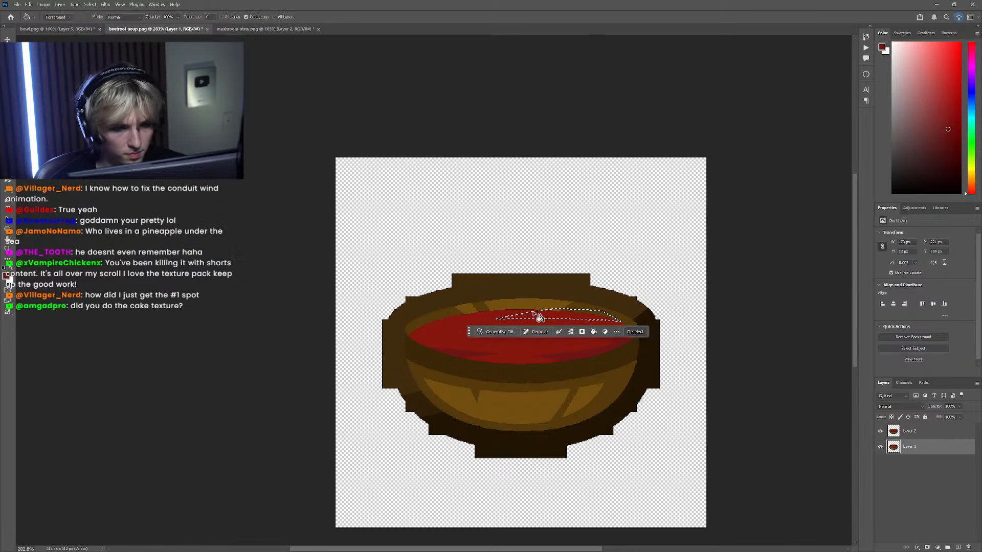
left_click(913, 432)
scroll(565, 322, "down", 3)
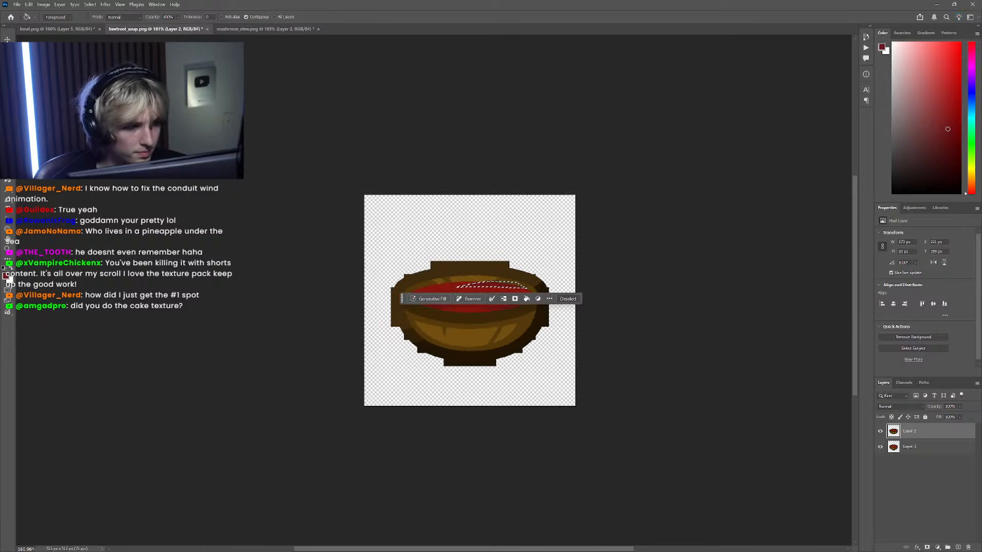
key("m")
key("ctrl+d")
Step: Hide the original layer and examine the shaded smooth bowl on its own at several sizes
scroll(391, 259, "down", 6)
scroll(401, 292, "left", 4)
scroll(493, 275, "up", 1)
left_click(880, 446)
scroll(421, 285, "right", 2)
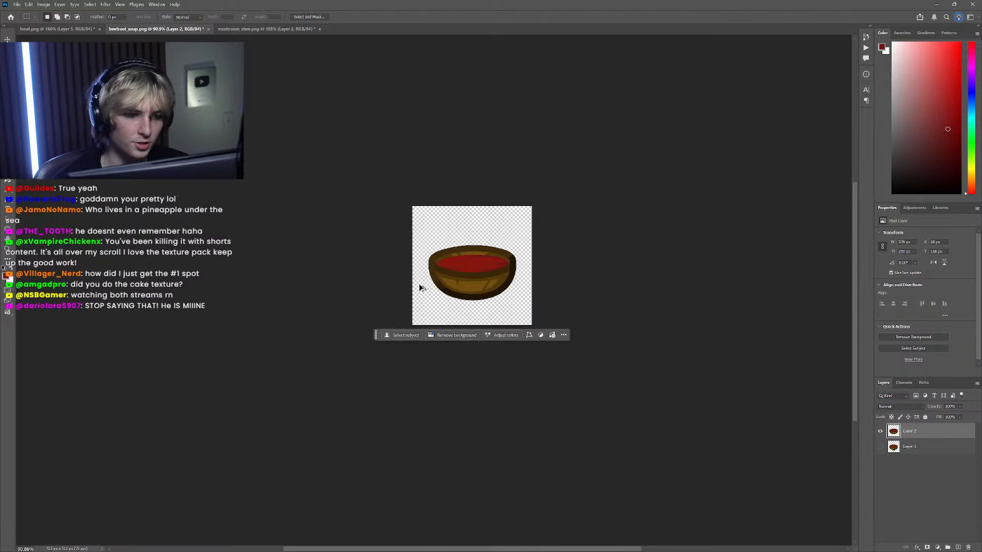
scroll(431, 286, "up", 8)
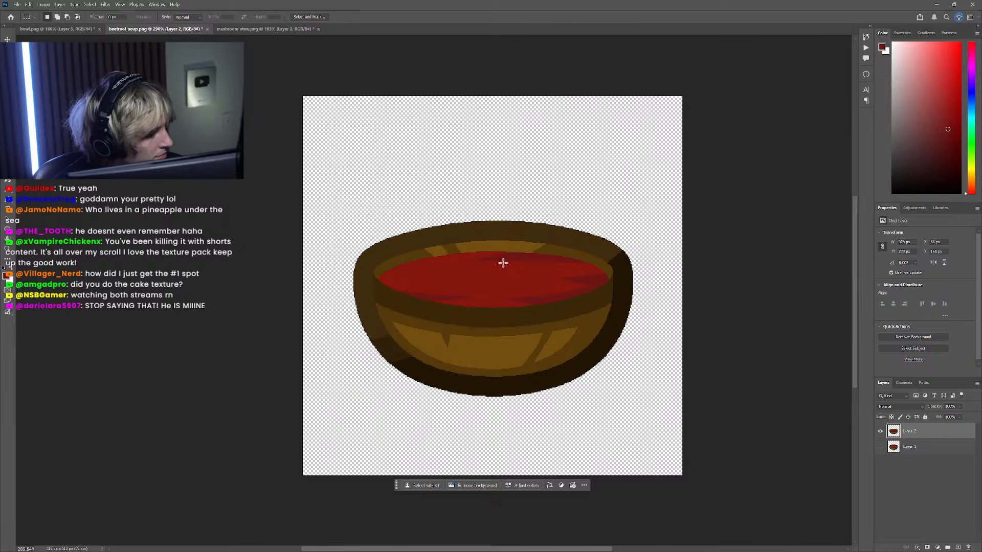
scroll(514, 269, "down", 4)
scroll(514, 274, "right", 2)
scroll(513, 277, "up", 2)
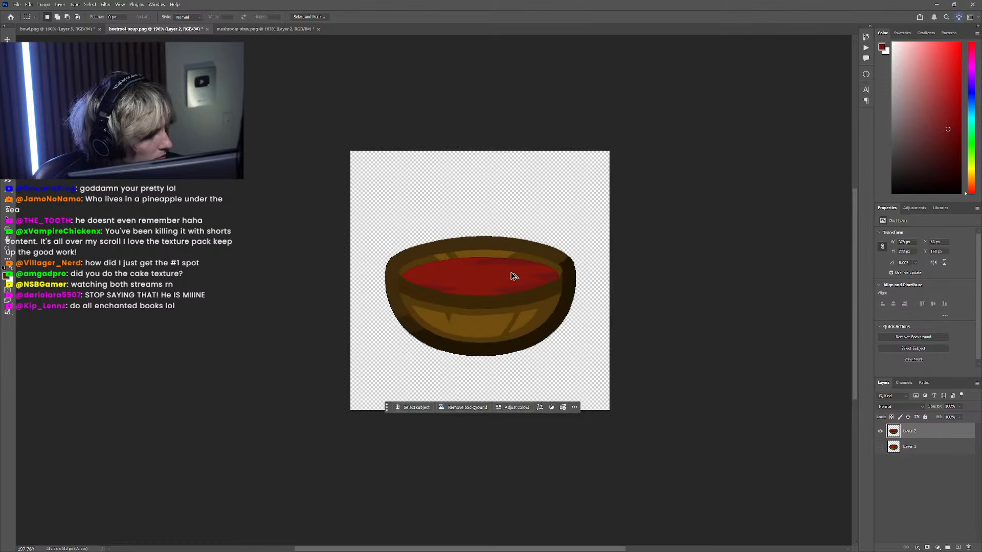
scroll(506, 286, "up", 4)
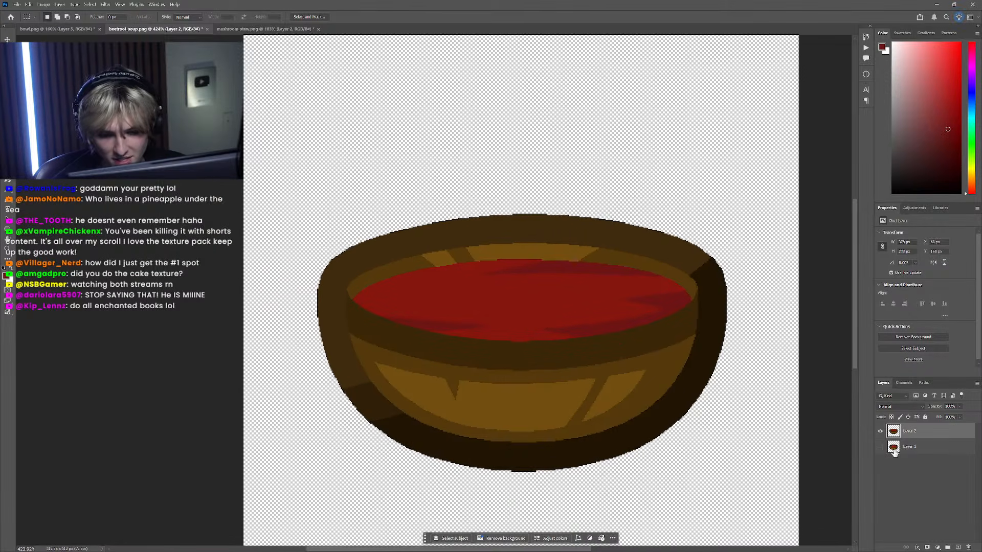
Step: Redisplay and activate the original layer, and compare its soup highlight with the smooth bowl
left_click(894, 448)
left_click(880, 446)
left_click(880, 431)
left_click(881, 431)
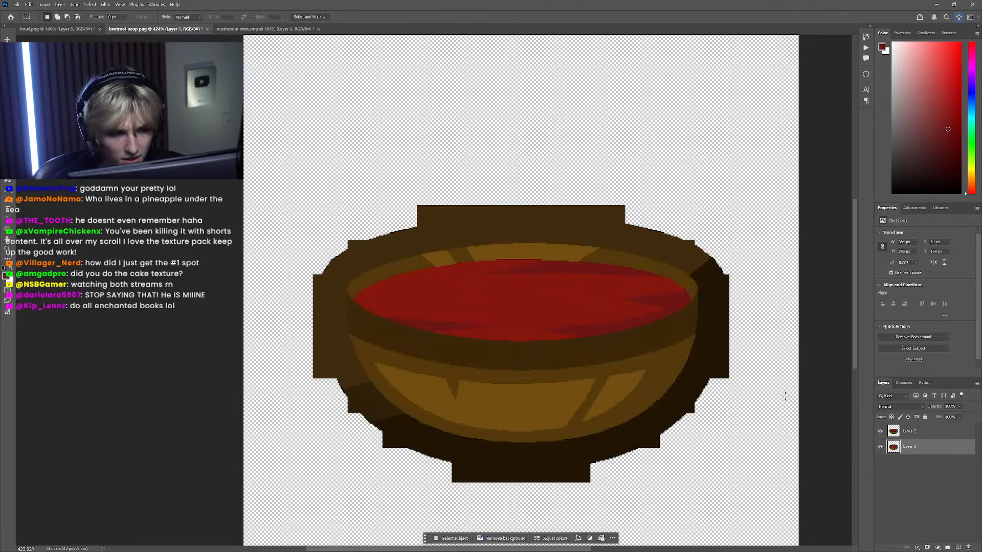
key("p")
left_click(879, 432)
left_click(879, 431)
Step: Draw a closed five-point zigzag Pen path across the left and middle of the soup as a highlight shape
left_click(389, 294)
left_click(557, 291)
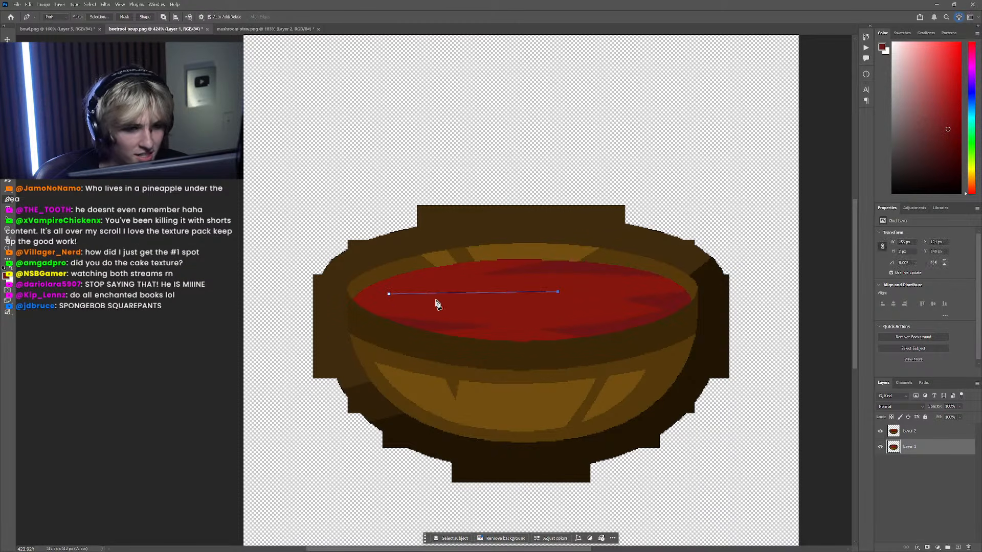
key("ctrl+z")
left_click(556, 293)
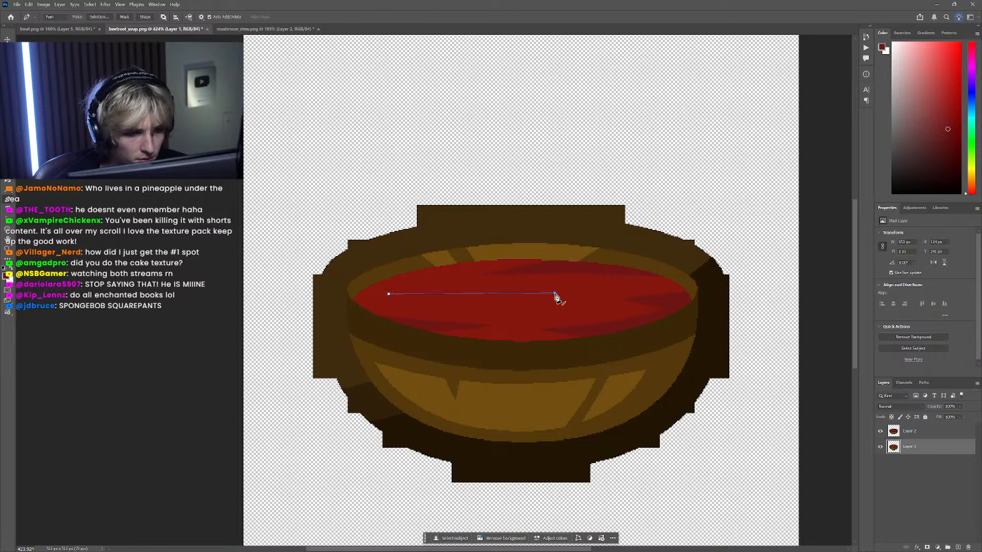
key("ctrl+z")
left_click(475, 297)
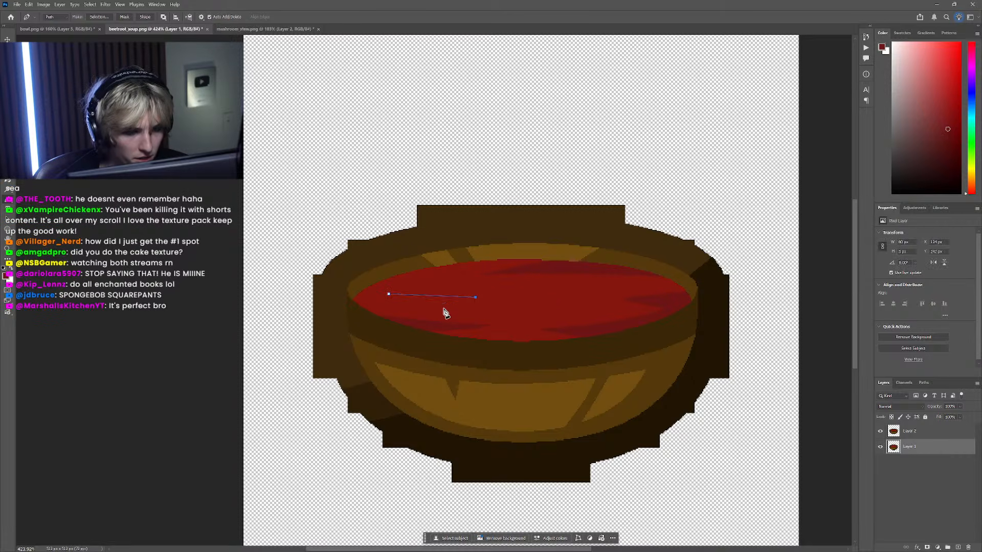
left_click(562, 295)
left_click(390, 296)
Step: Check the highlight path against the original, and reposition its upper, lower, inner notch and right tip anchors
left_click(881, 434)
left_click(880, 433)
scroll(445, 291, "up", 3)
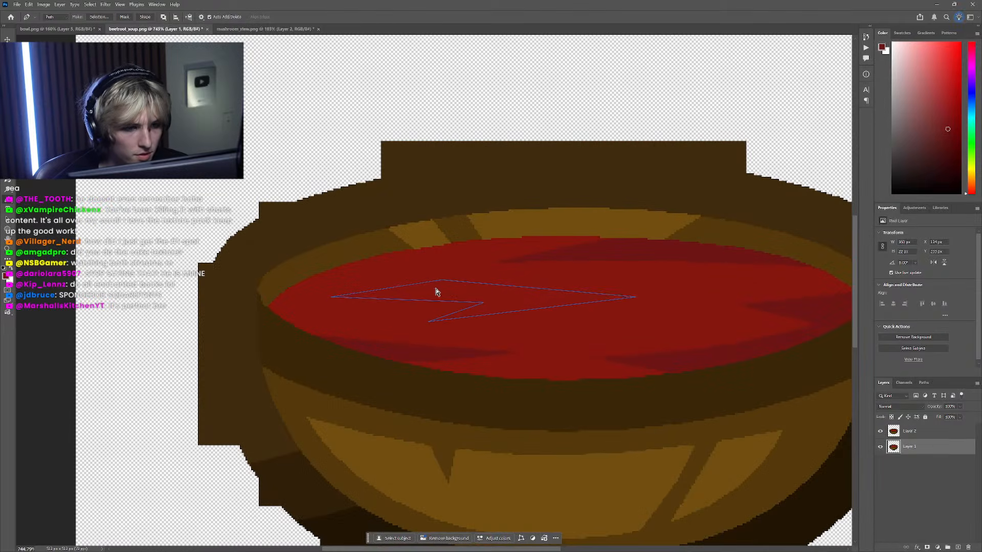
left_click_drag(442, 280, 452, 271)
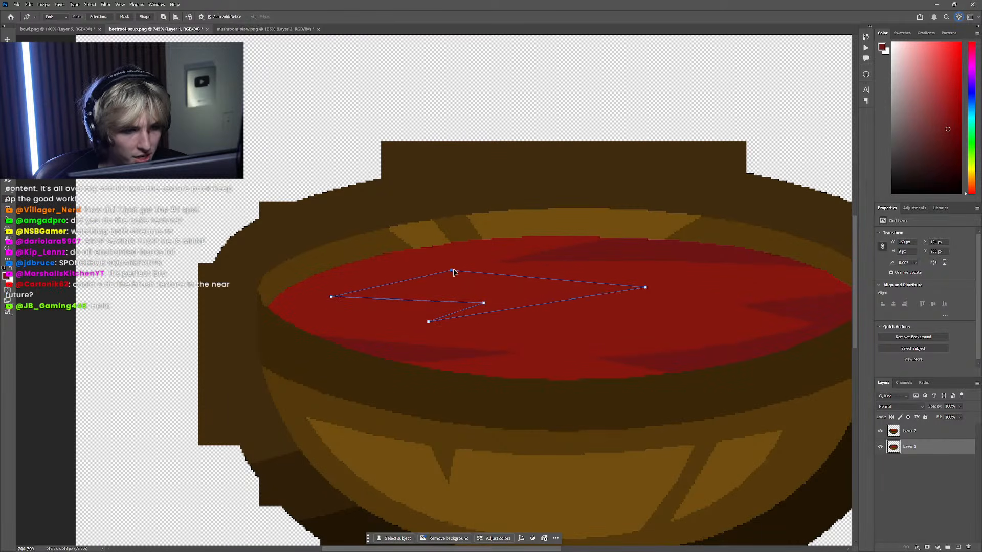
left_click(427, 324, "ctrl")
left_click_drag(414, 329, 443, 309)
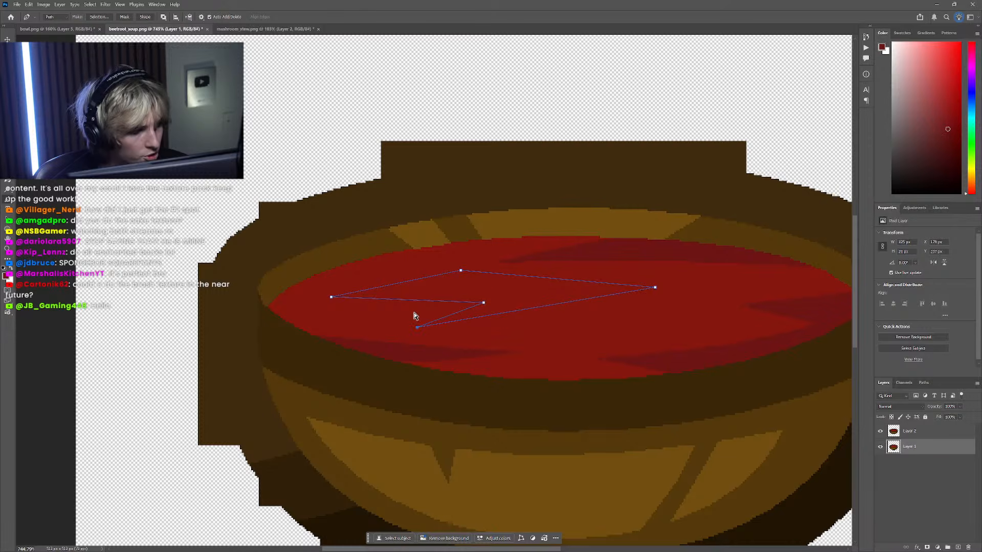
left_click(484, 305, "ctrl")
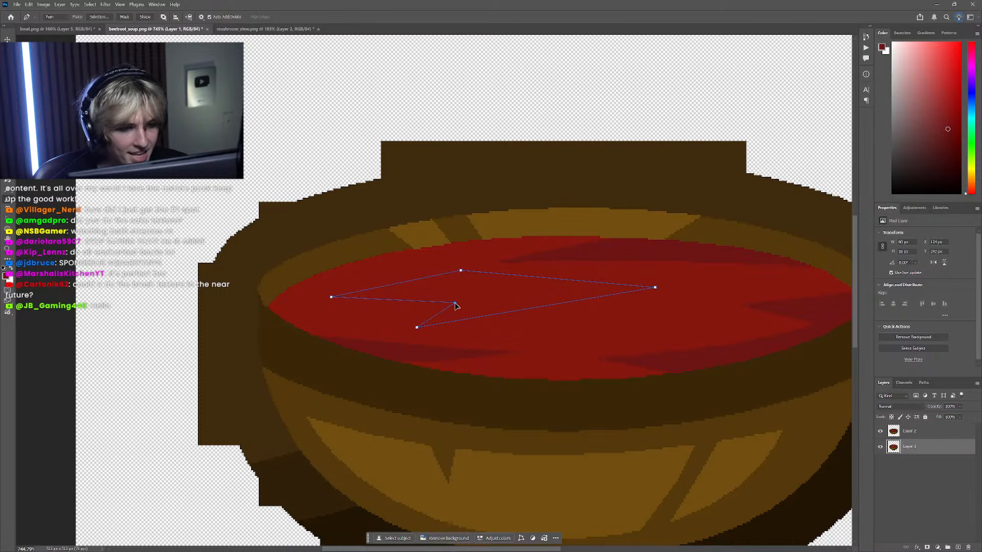
left_click_drag(656, 290, 657, 297)
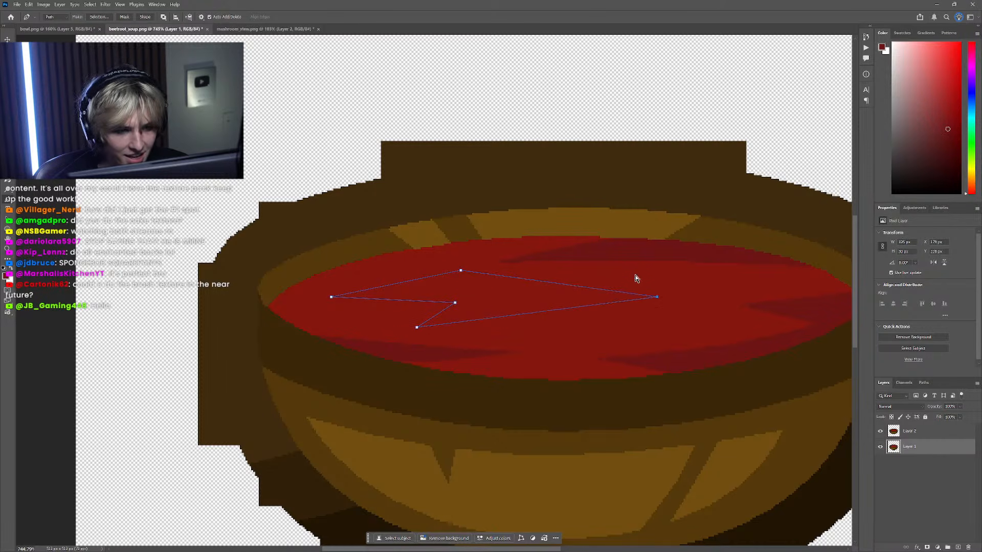
left_click(460, 271, "ctrl")
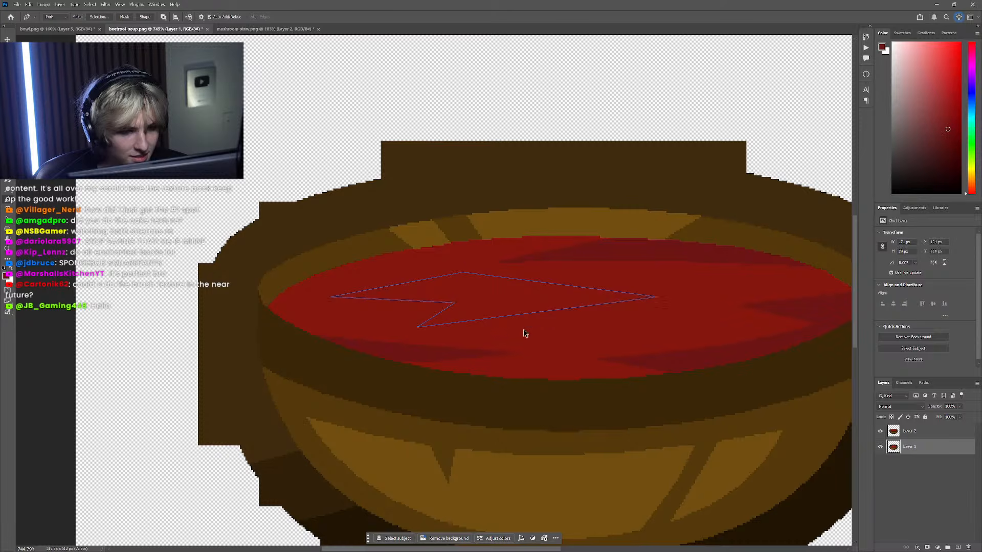
Step: Bow the highlight path's straight edges into gentle curves by adding anchors along its upper and lower sides, and check the whole shape
scroll(519, 329, "down", 5)
scroll(518, 330, "up", 3)
scroll(518, 330, "up", 4)
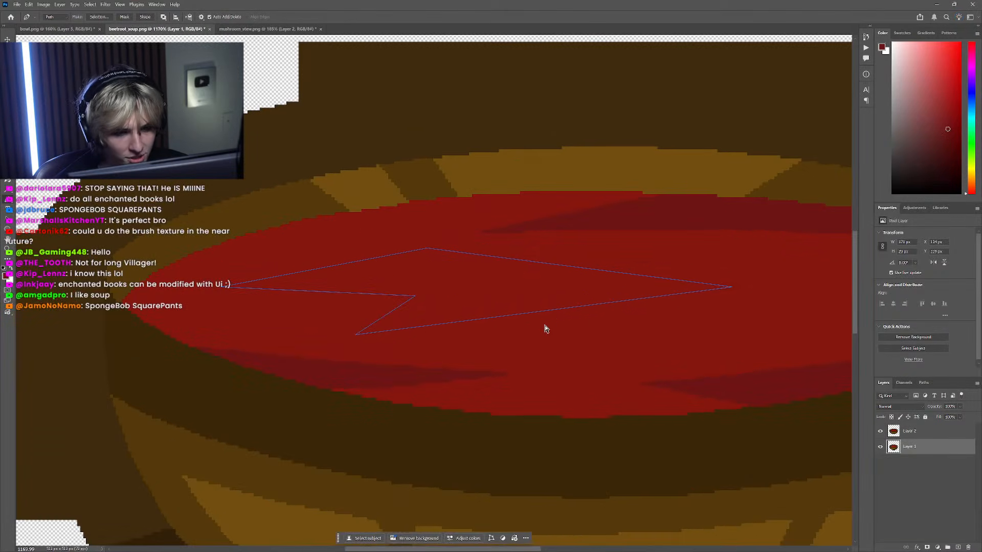
left_click(552, 314)
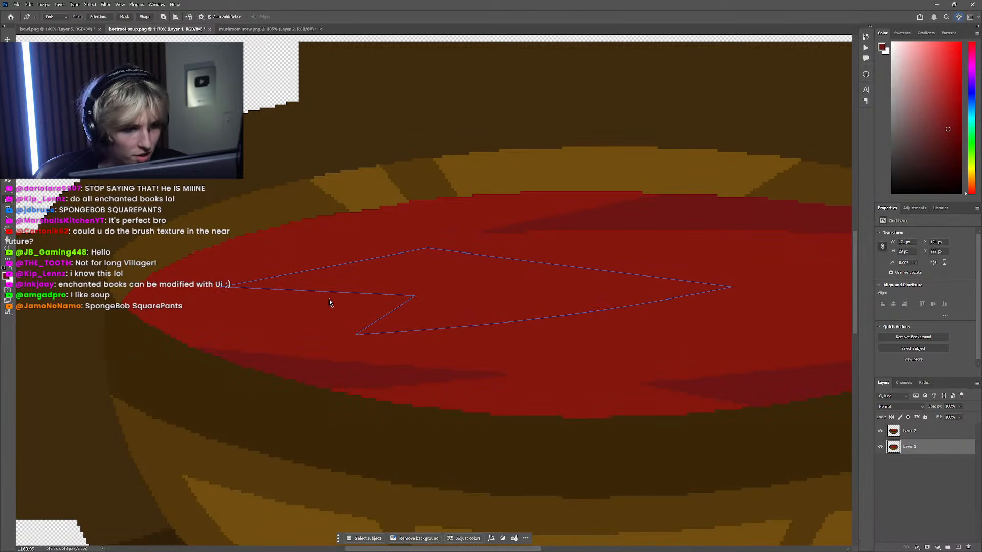
left_click(333, 265)
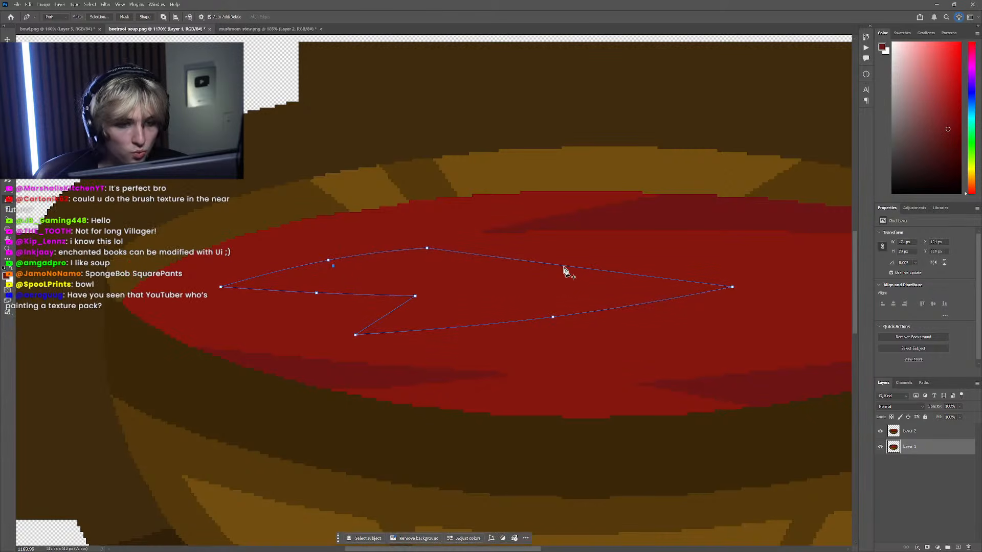
scroll(592, 355, "down", 2)
scroll(591, 355, "down", 5)
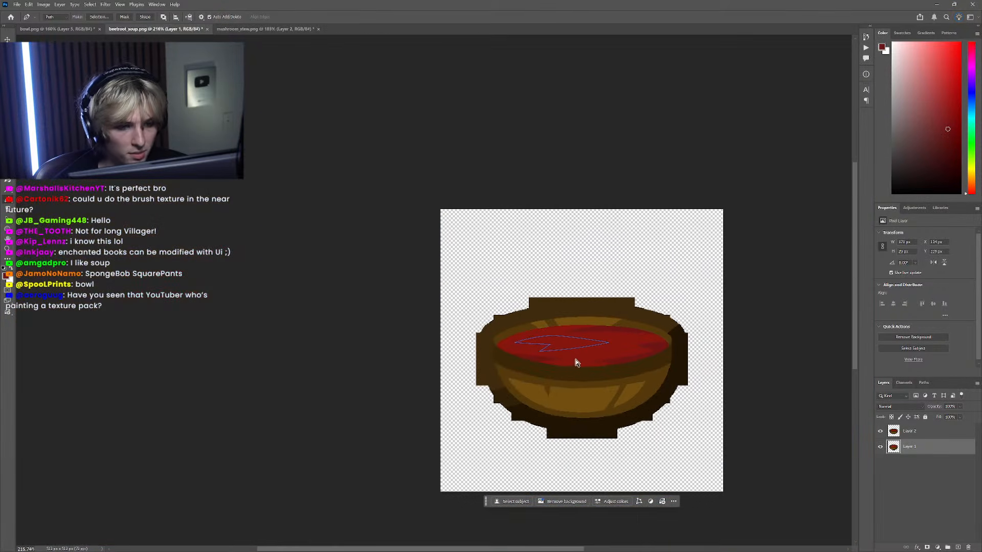
scroll(574, 362, "up", 1)
scroll(570, 361, "down", 2)
scroll(544, 362, "up", 3)
scroll(519, 348, "up", 2)
right_click(526, 350)
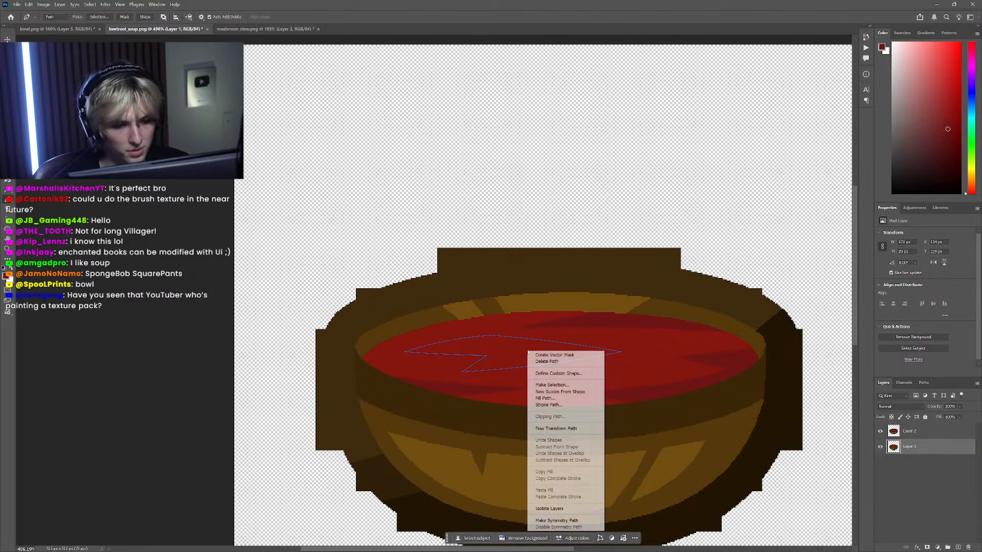
left_click(542, 383)
key("Return")
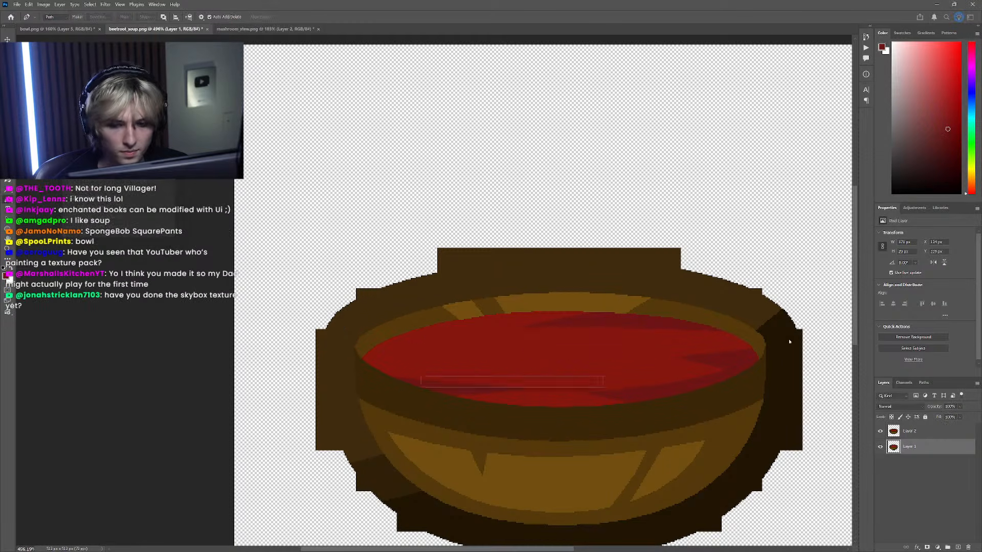
left_click(880, 431)
key("i")
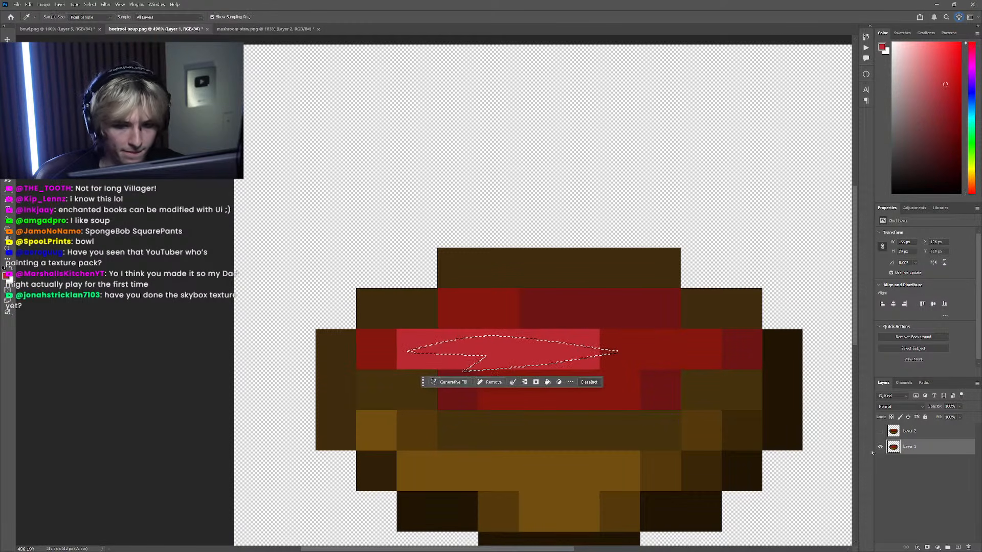
key("ctrl+z")
key("ctrl+z")
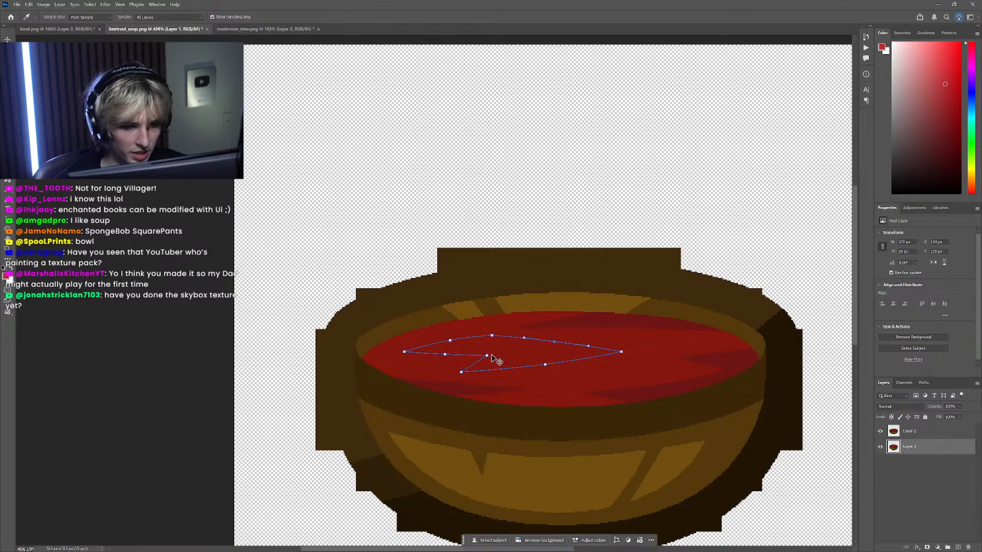
Step: Reveal the original soup and shift the highlight path's left-hand anchors slightly further left to extend the shape over the original highlight
left_click(880, 431)
scroll(506, 354, "up", 2)
key("p")
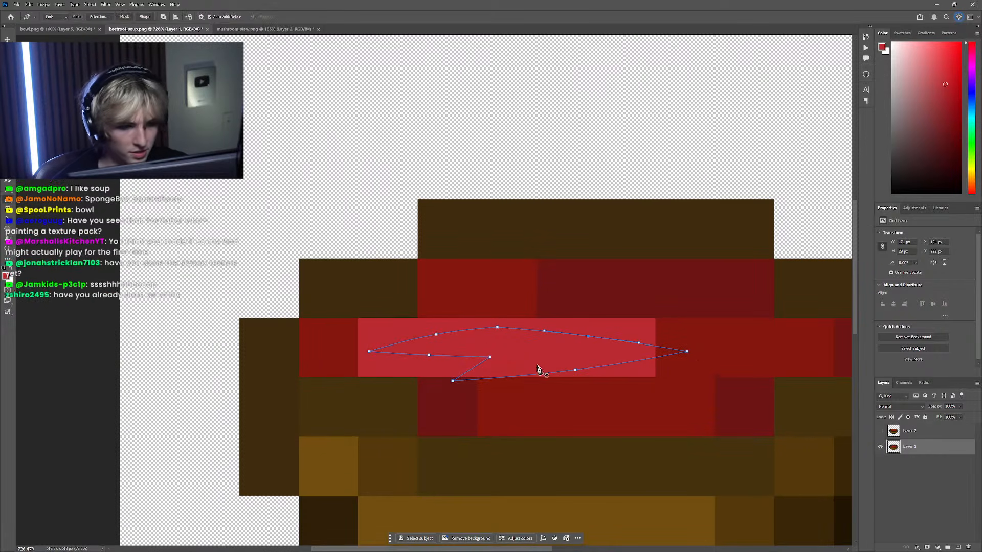
left_click_drag(438, 347, 355, 313)
left_click_drag(496, 331, 467, 331)
Step: Redisplay the smooth bowl and convert the adjusted highlight path into a selection
left_click(880, 431)
scroll(711, 406, "down", 2)
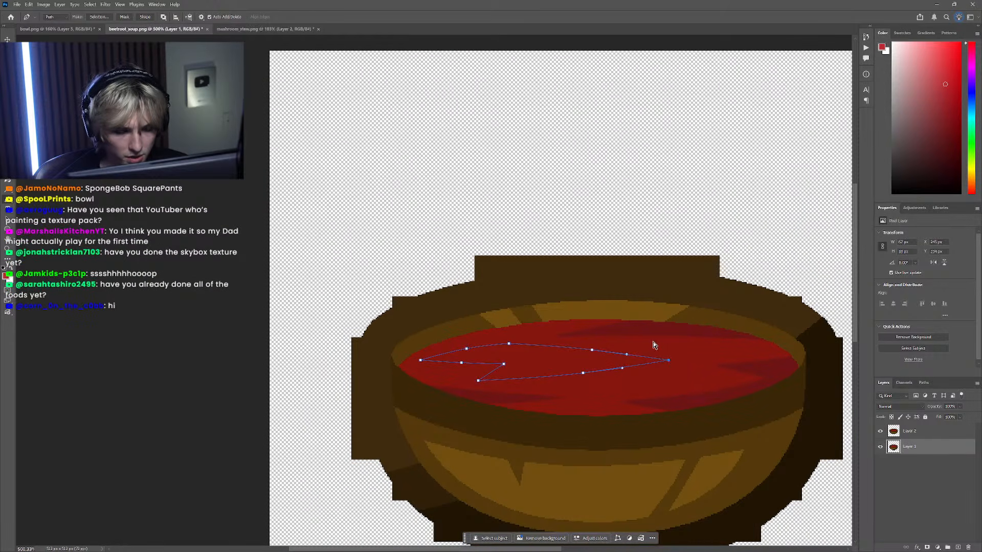
scroll(654, 345, "down", 3)
right_click(574, 383)
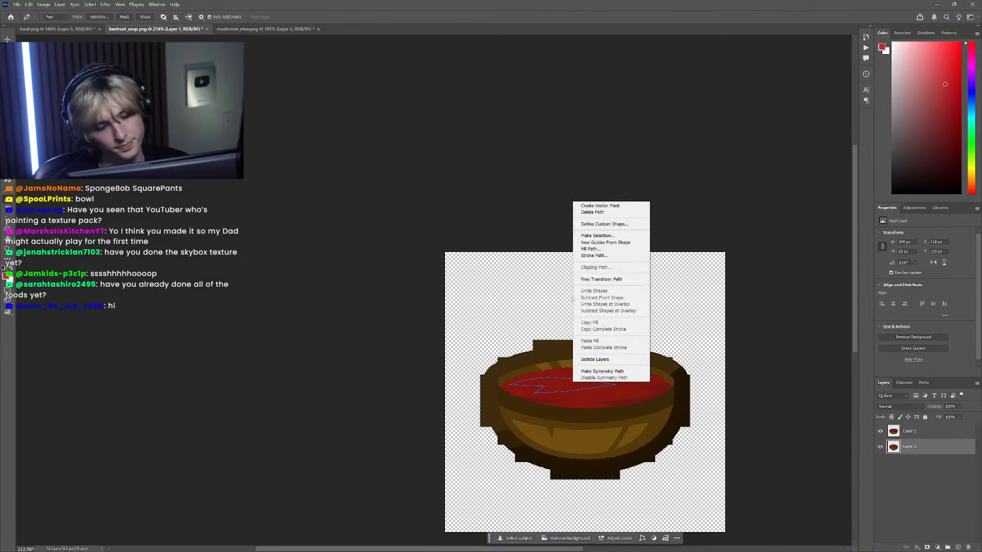
left_click(611, 240)
key("Return")
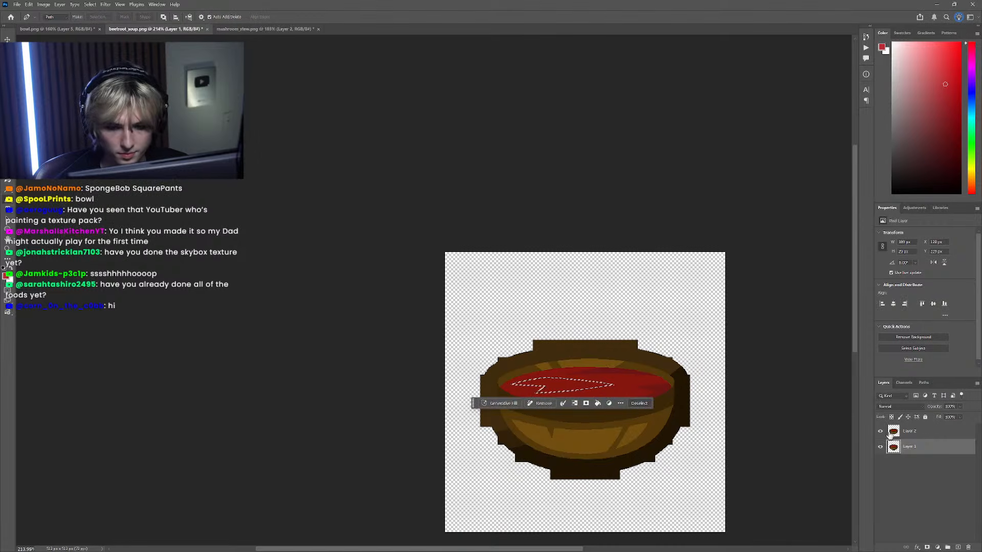
Step: Sample the light red of the original soup's highlight as the foreground colour
left_click(880, 431)
scroll(575, 390, "up", 5)
key("i")
left_click(563, 370)
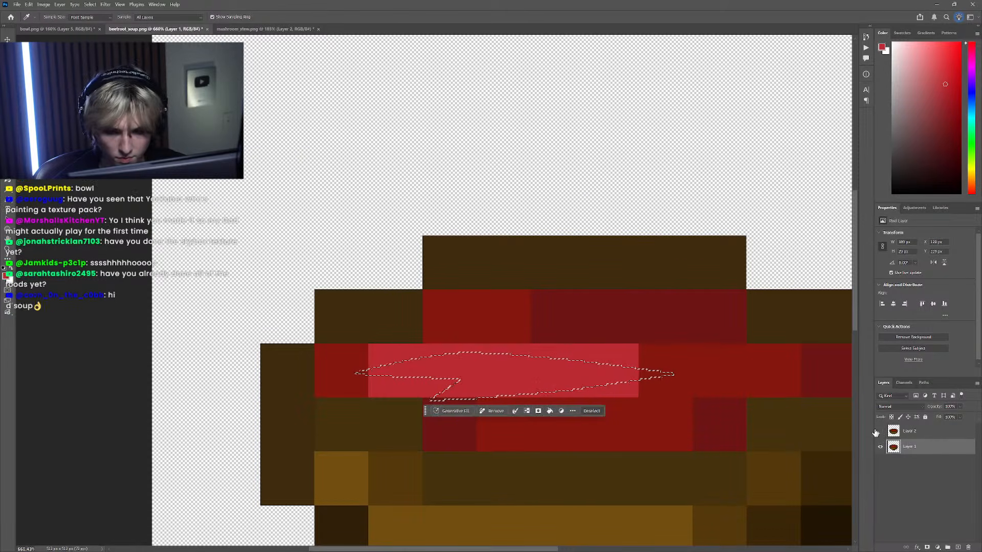
Step: Fill the highlight selection with the sampled light red on the smooth bowl's layer, with the original hidden, and deselect
left_click(880, 431)
left_click(881, 446)
left_click(900, 432)
key("g")
left_click(516, 389)
scroll(413, 323, "down", 2)
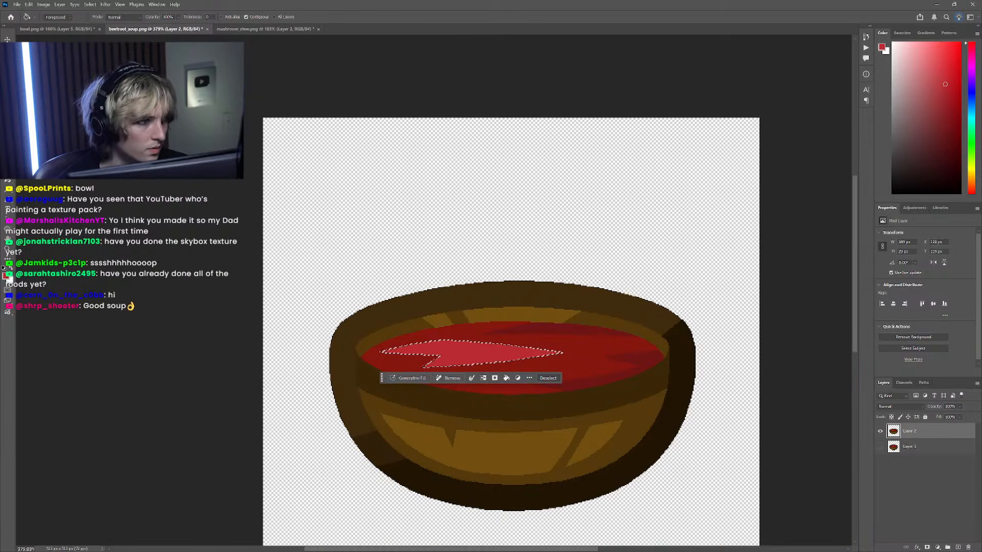
key("m")
key("ctrl+d")
Step: Examine the highlighted soup at several sizes and compare it with the original pixel layer
scroll(520, 357, "down", 6)
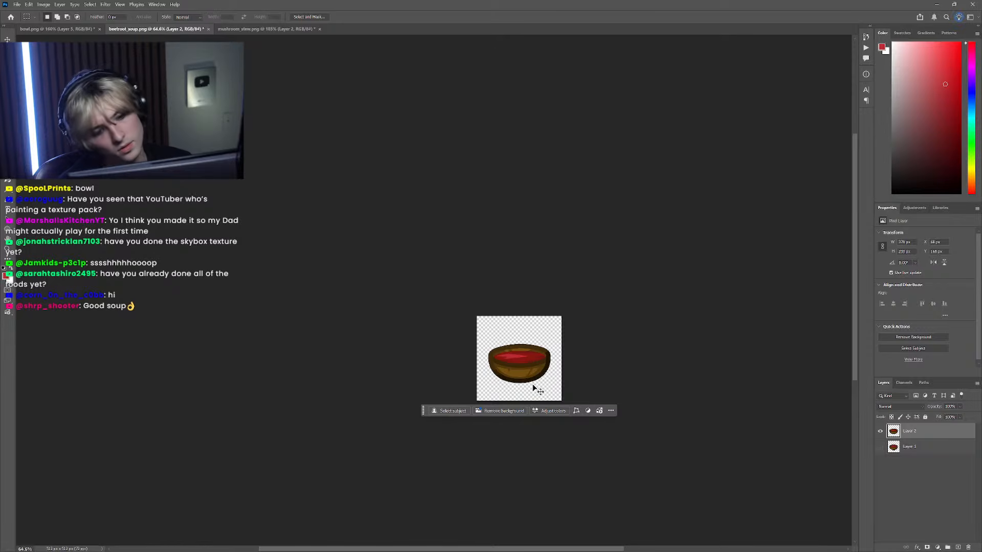
scroll(526, 378, "up", 3)
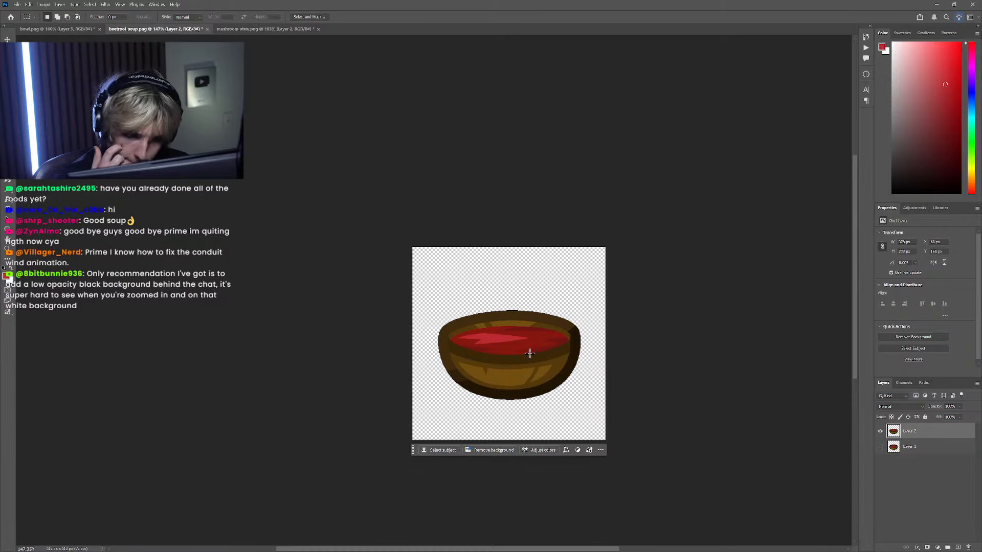
scroll(516, 347, "up", 4)
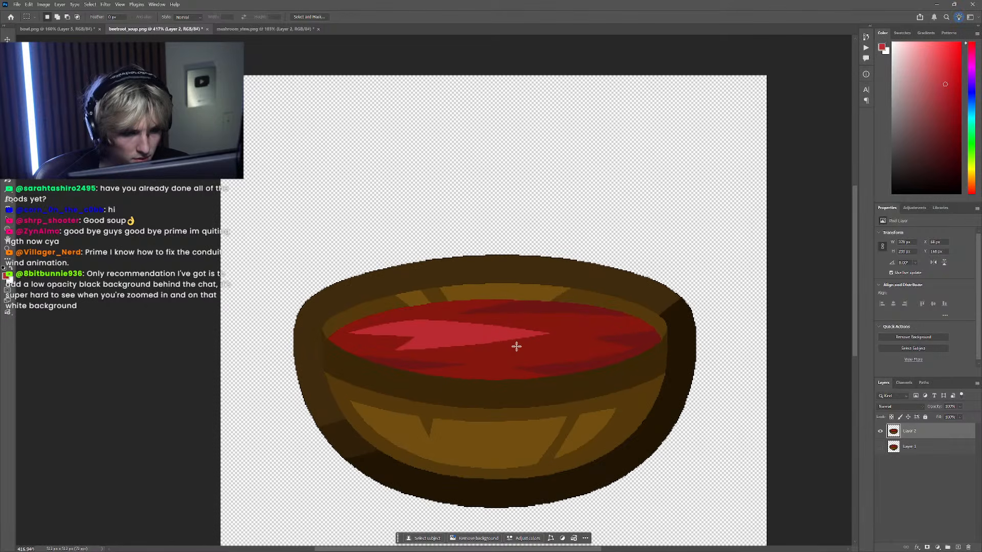
scroll(517, 351, "down", 3)
scroll(514, 346, "up", 2)
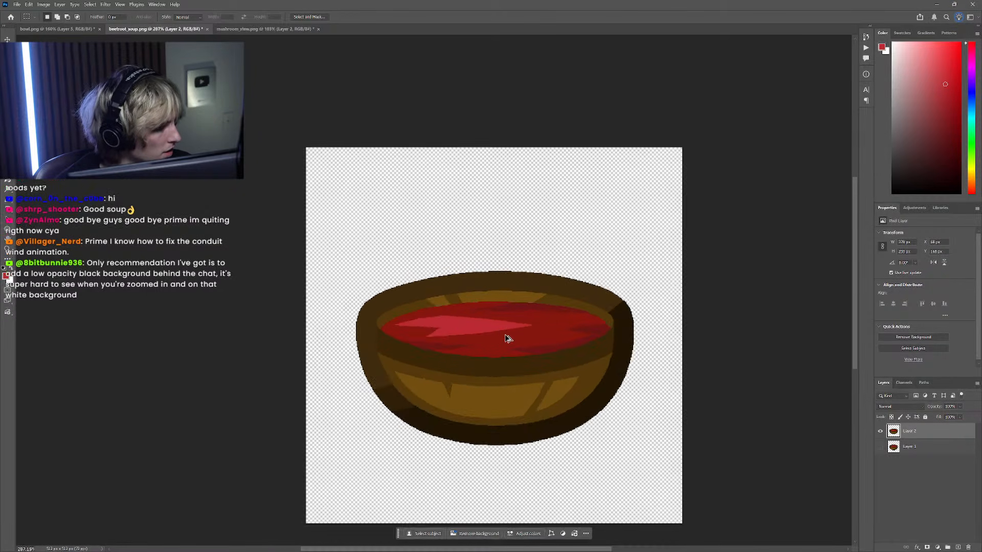
scroll(490, 329, "right", 1)
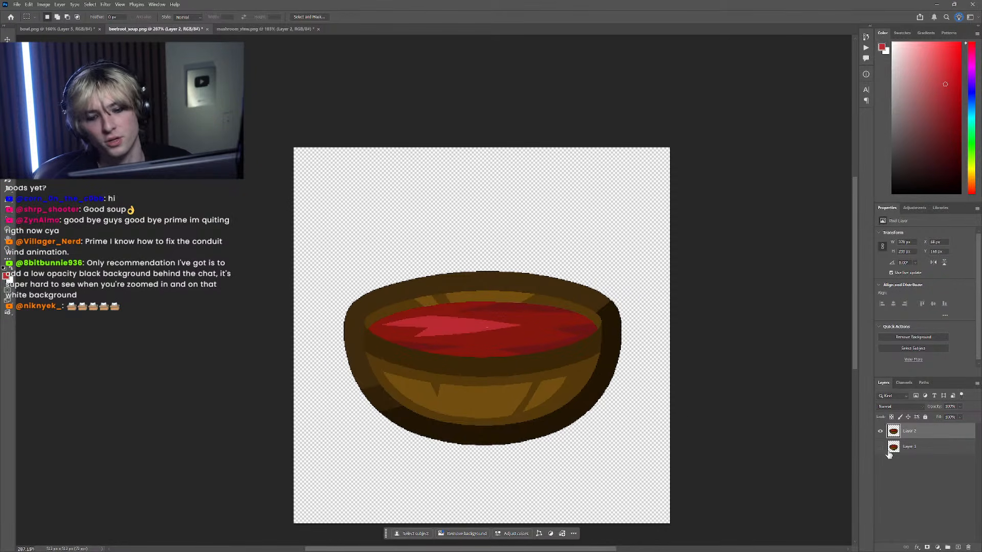
left_click(903, 449)
left_click(881, 448)
left_click(880, 431)
left_click(880, 432)
left_click(882, 451)
scroll(565, 377, "down", 2)
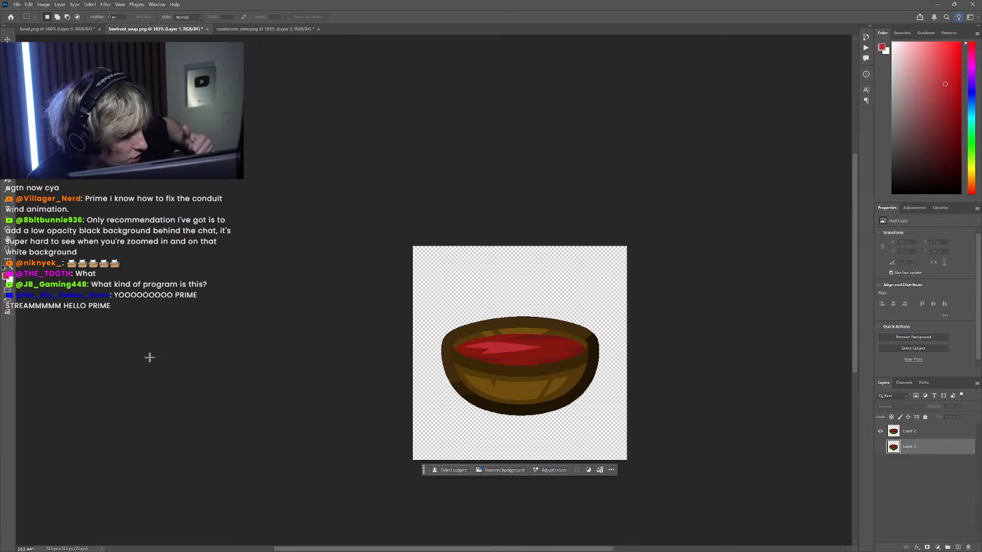
Step: Check on the mushroom stew document, and return to inspect the finished beetroot soup at small and large sizes
left_click(263, 29)
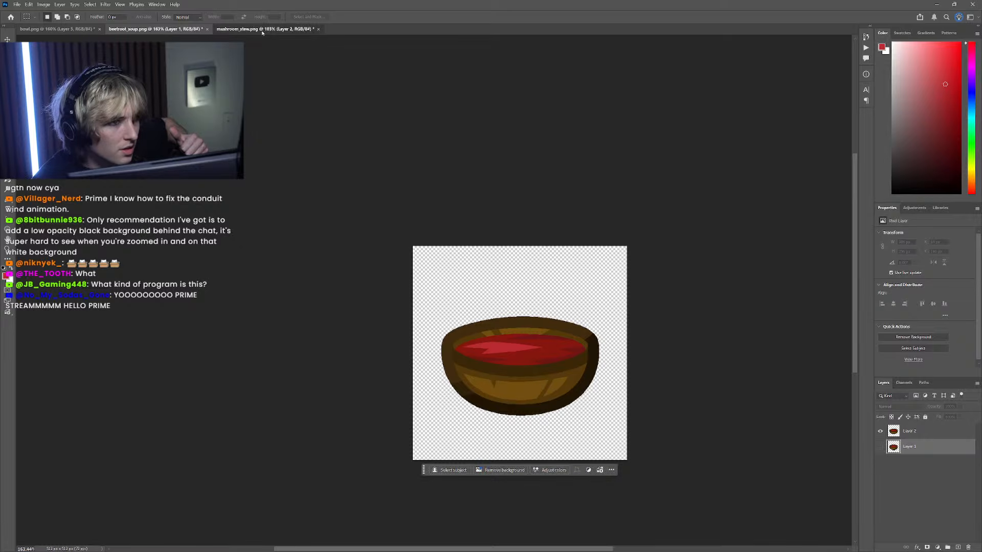
left_click(152, 32)
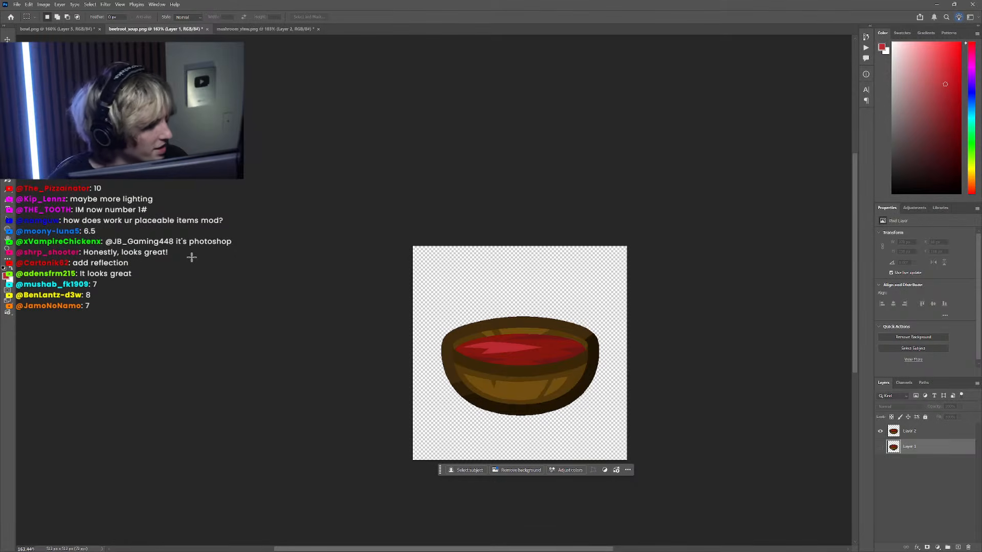
scroll(379, 309, "down", 5)
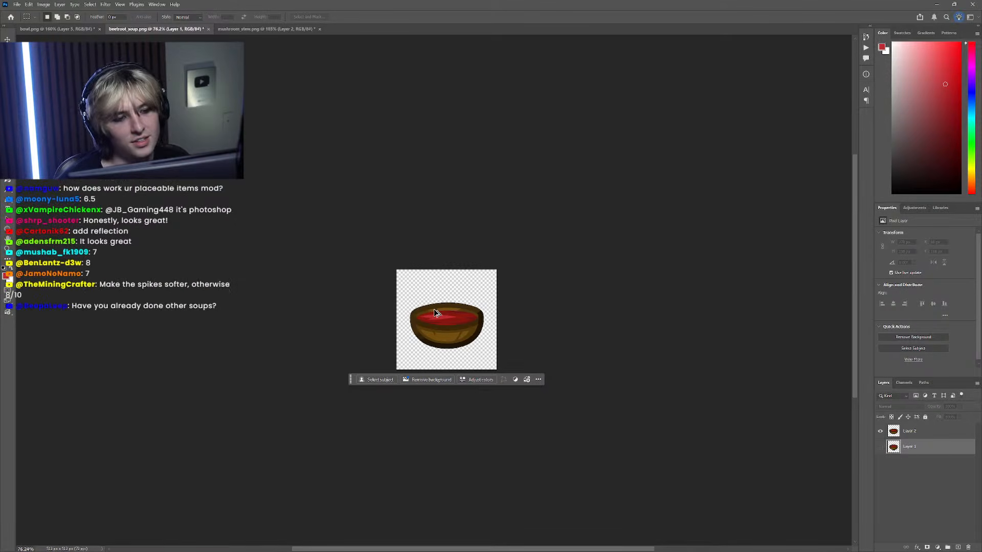
scroll(437, 313, "up", 9)
scroll(504, 338, "right", 1)
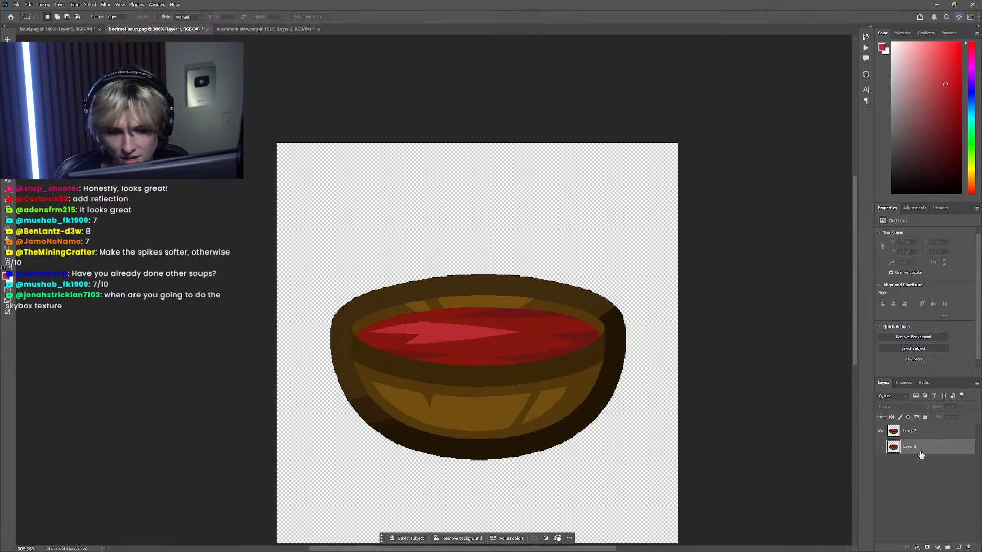
Step: Delete the original pixel layer from the beetroot soup document and save the texture
left_click(968, 546)
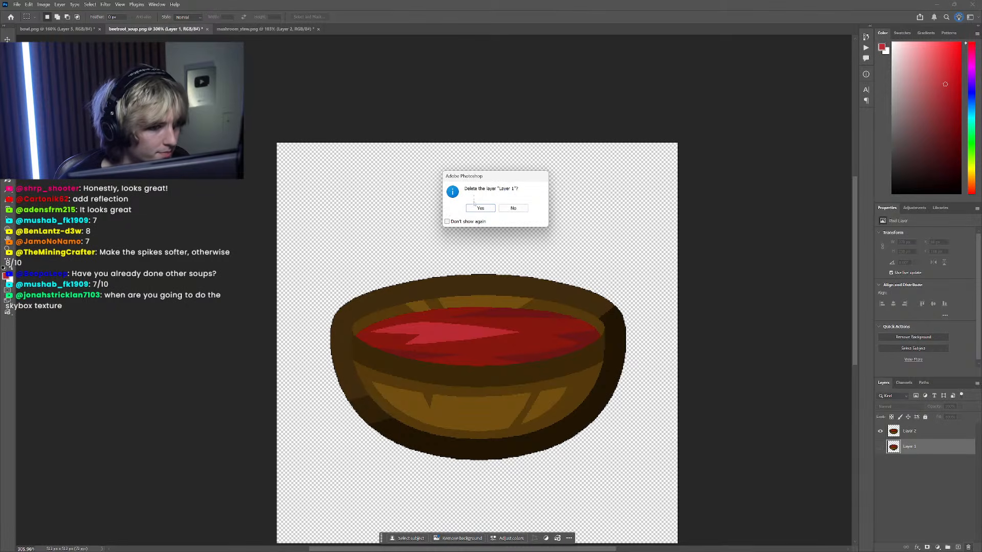
left_click(475, 203)
scroll(440, 256, "down", 4)
scroll(476, 273, "up", 4)
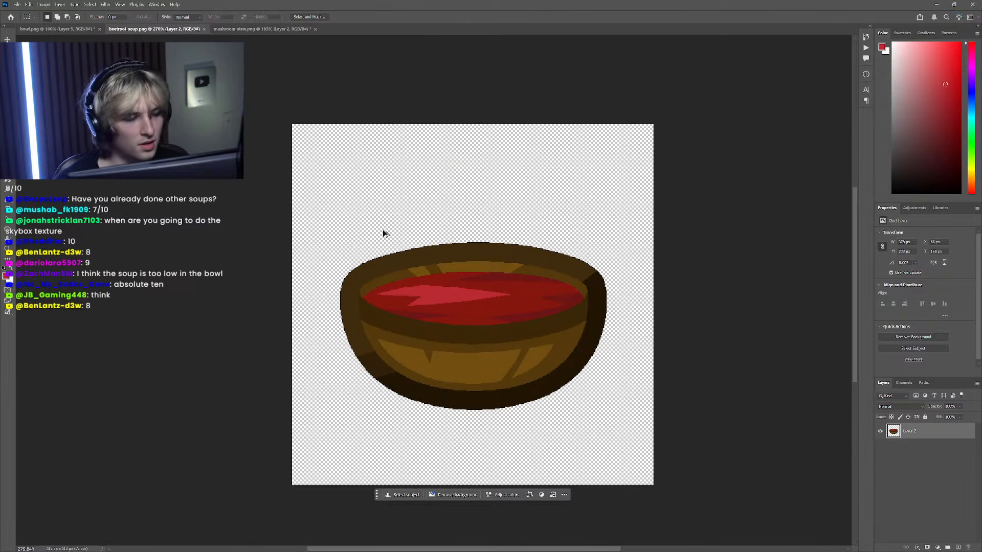
scroll(388, 234, "down", 3)
Step: Switch to the mushroom stew document and hide its smooth bowl to view the original stew pixels
left_click(263, 29)
scroll(506, 253, "down", 1)
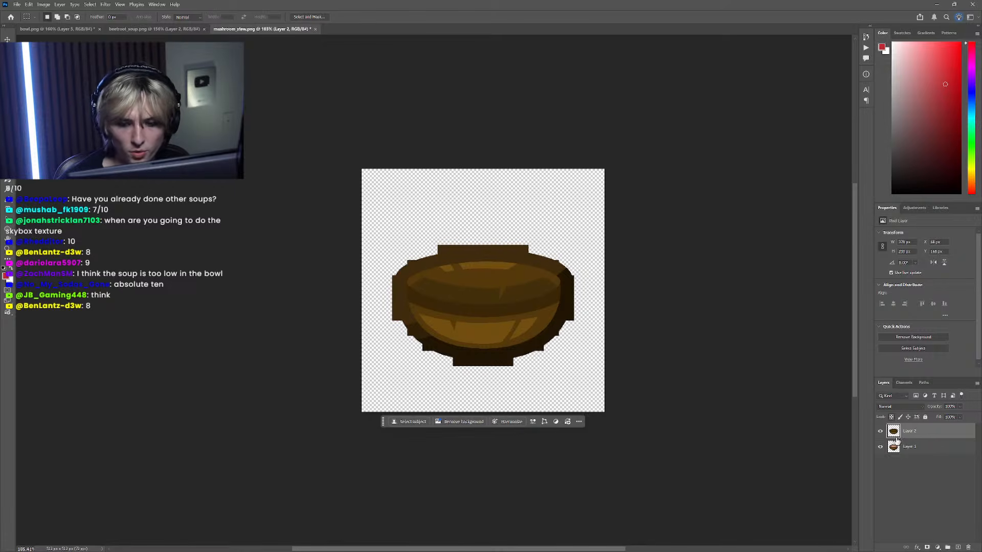
left_click(910, 447)
left_click(880, 431)
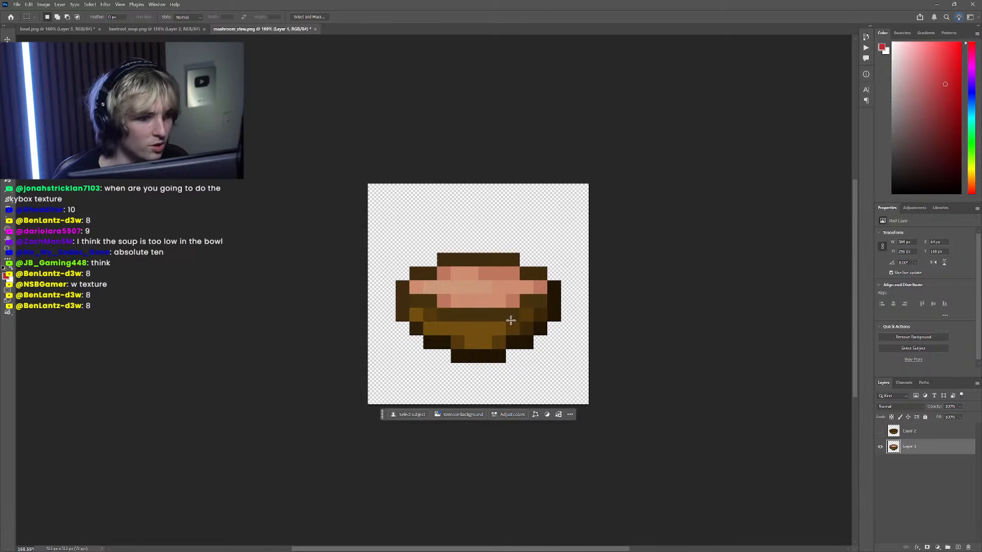
Step: Undo the original layer's deletion in the beetroot soup document, and compare its original pixels with the mushroom stew's
left_click(189, 28)
left_click(916, 448)
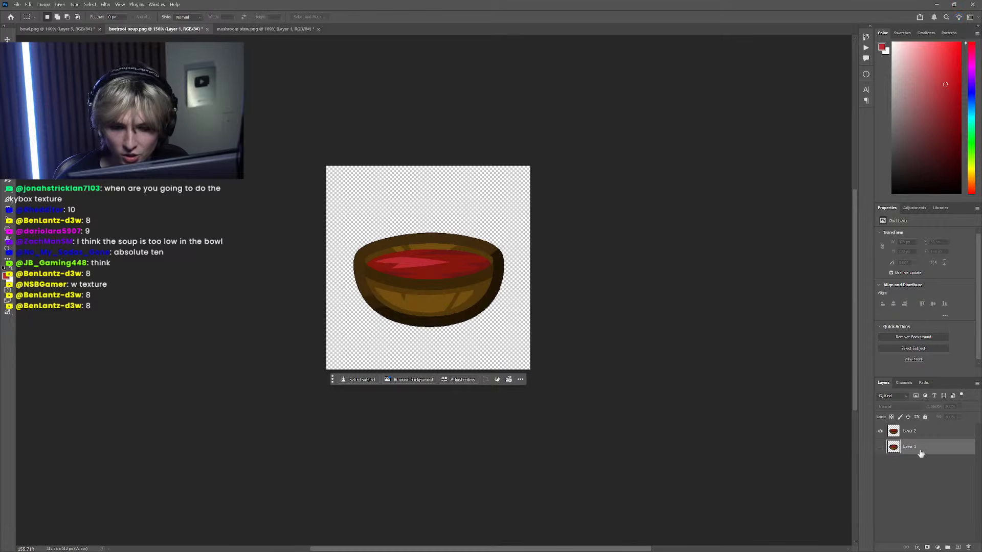
left_click(880, 431)
left_click(261, 29)
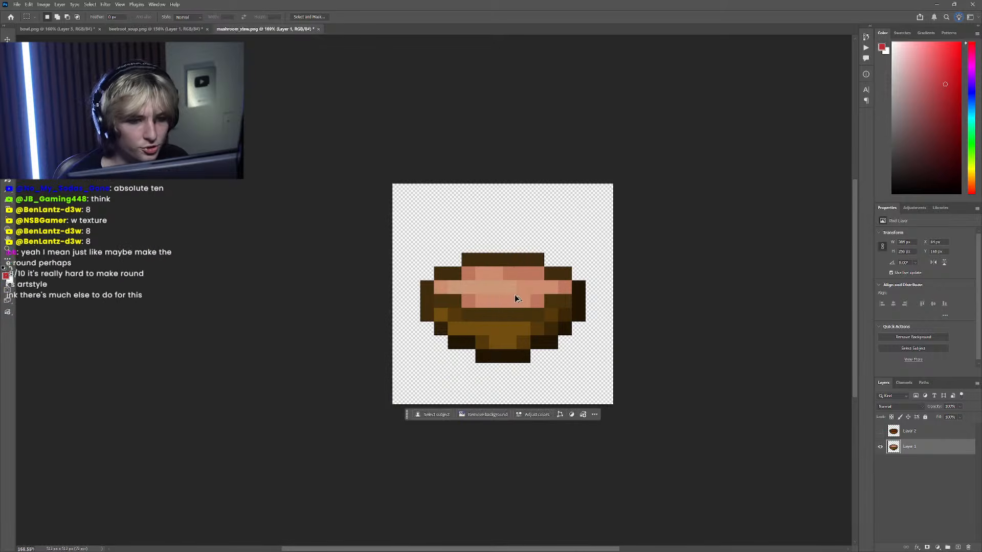
scroll(516, 299, "up", 2)
left_click(162, 30)
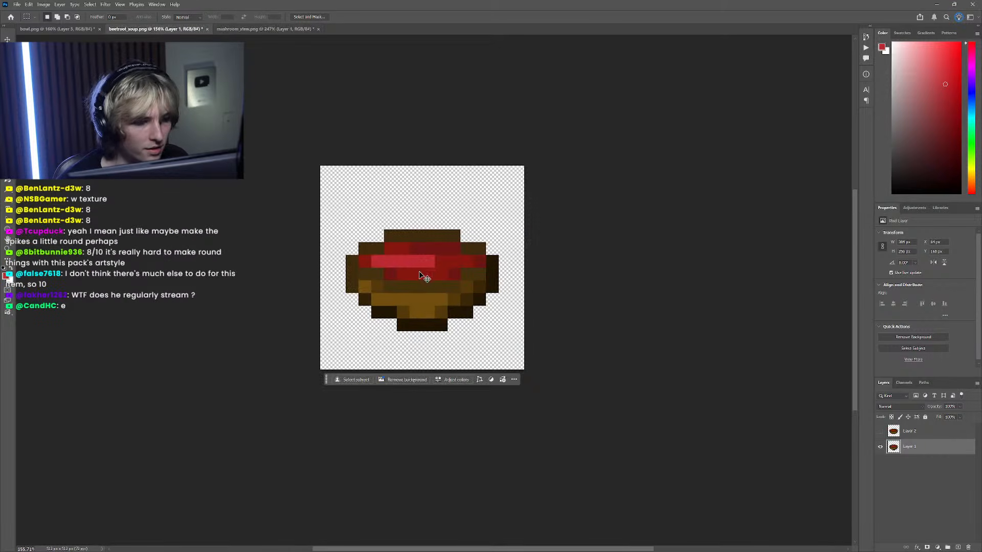
Step: Show and activate the smooth beetroot soup layer, and hide the original pixel layer
scroll(506, 278, "up", 2)
left_click(886, 433)
left_click(880, 432)
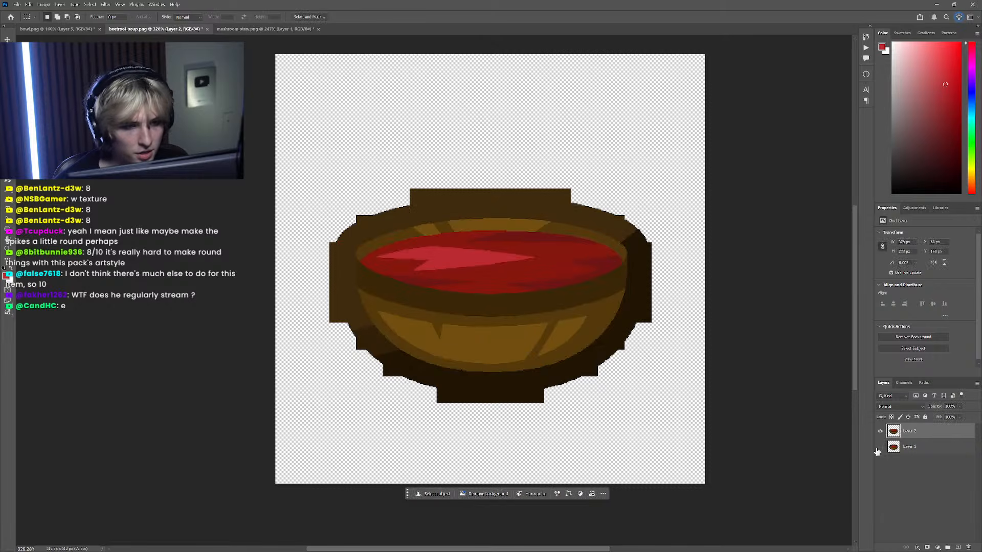
left_click(880, 446)
Step: Paint a black blob in the canvas's lower-left corner on the smooth soup layer, and copy that layer into the mushroom stew document
scroll(734, 245, "down", 2)
key("d")
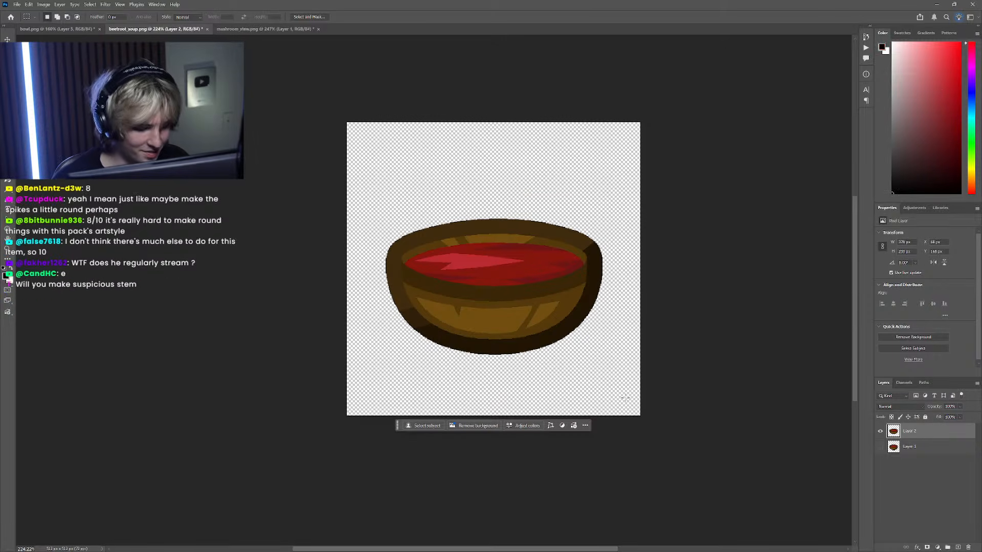
key("b")
scroll(395, 429, "up", 2)
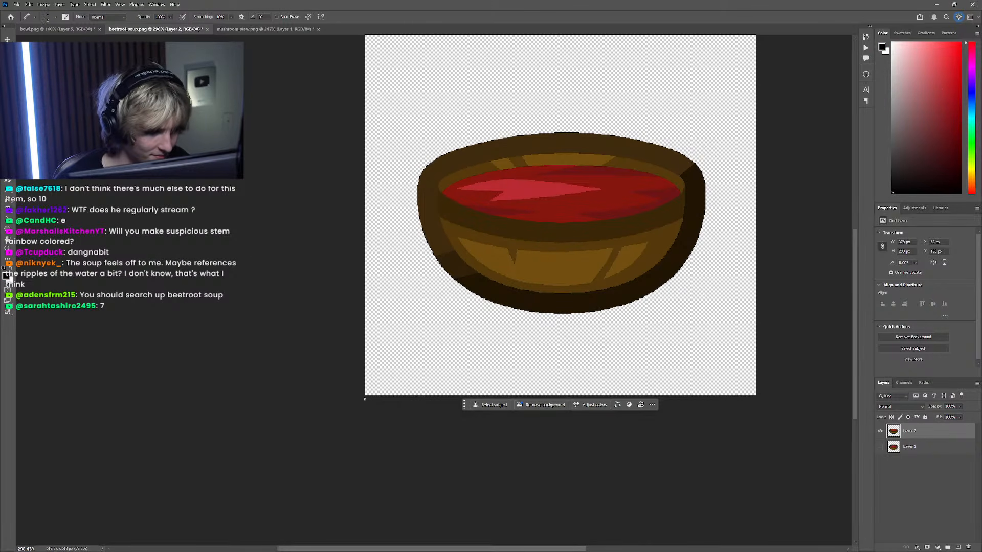
left_click_drag(365, 400, 351, 351)
scroll(542, 332, "down", 2)
mouse_move(495, 287)
left_mouse_down()
mouse_move(259, 83)
mouse_move(266, 30)
mouse_move(482, 329)
mouse_move(474, 320)
mouse_move(469, 358)
left_mouse_up()
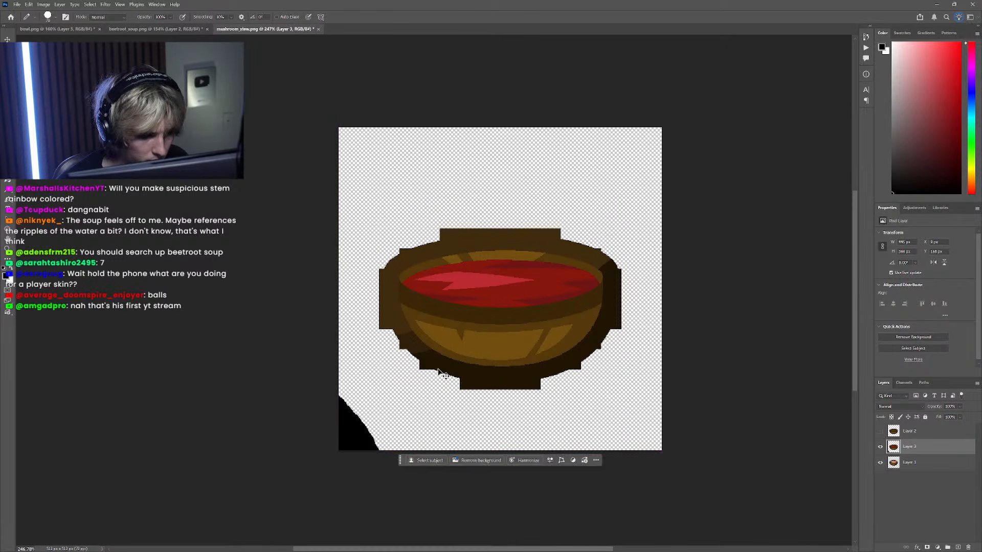
Step: Lasso the black blob in the lower-left corner of the pasted smooth soup layer, delete it, and clear the selection
scroll(443, 374, "left", 2)
scroll(408, 410, "up", 5)
scroll(385, 404, "down", 1)
key("l")
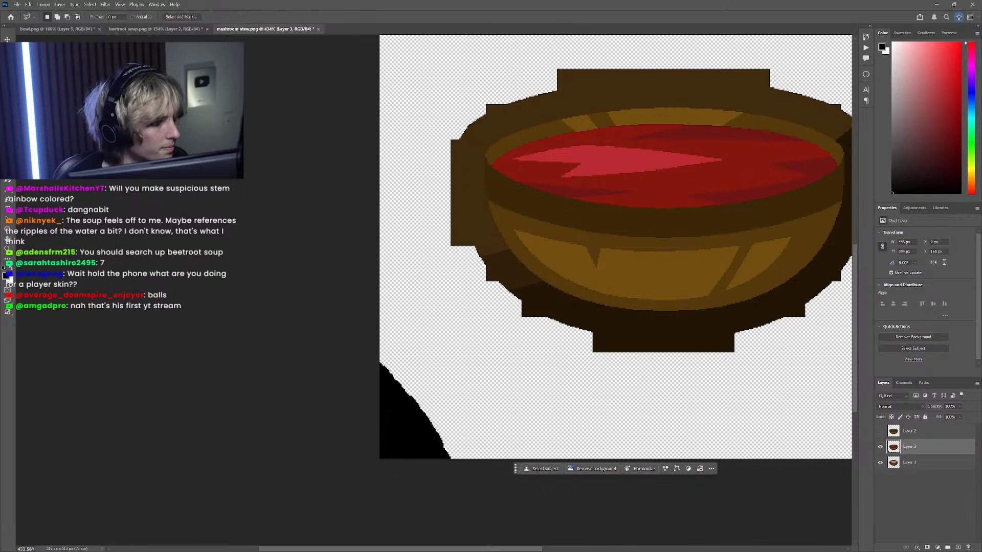
scroll(433, 291, "down", 5)
scroll(388, 358, "down", 1)
left_click(473, 402)
left_click(449, 335)
left_click(388, 290)
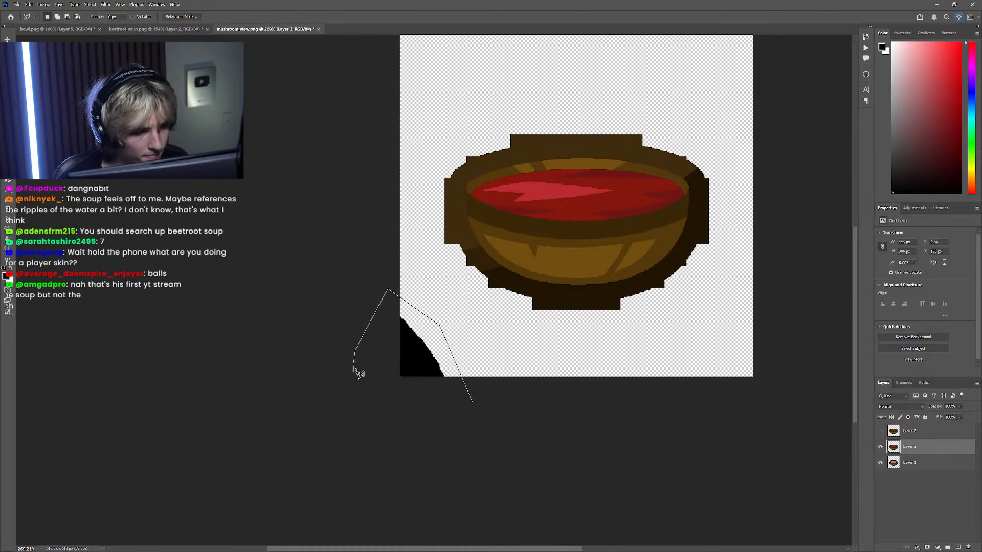
left_click(355, 352)
left_click(373, 393)
left_click(472, 402)
key("Delete")
key("ctrl+d")
scroll(504, 345, "right", 2)
scroll(543, 316, "down", 5)
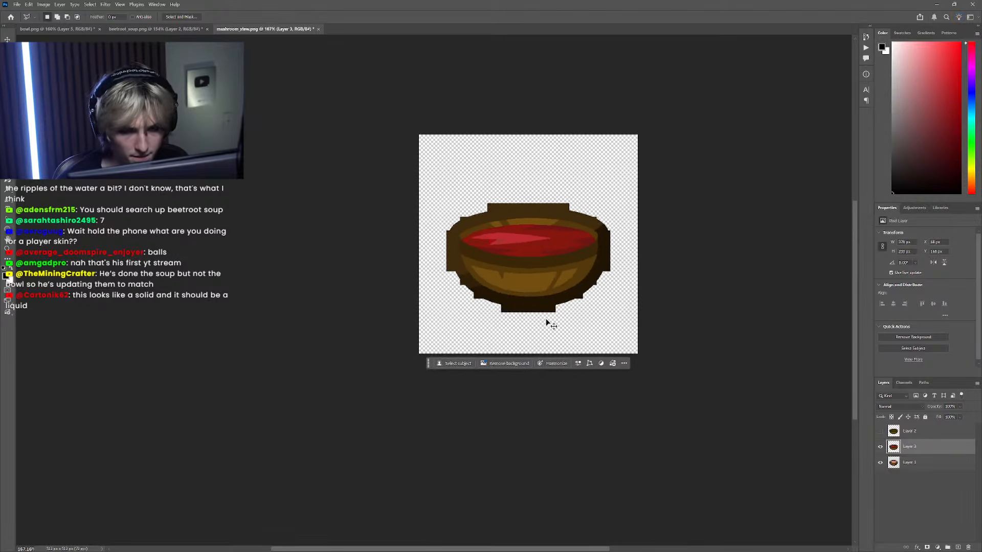
Step: Sample the lightest tan from the original mushroom stew pixels and fill the smooth soup layer's highlight with it
scroll(553, 326, "right", 1)
left_click(880, 447)
scroll(493, 310, "up", 3)
scroll(491, 306, "up", 9)
scroll(491, 307, "up", 1)
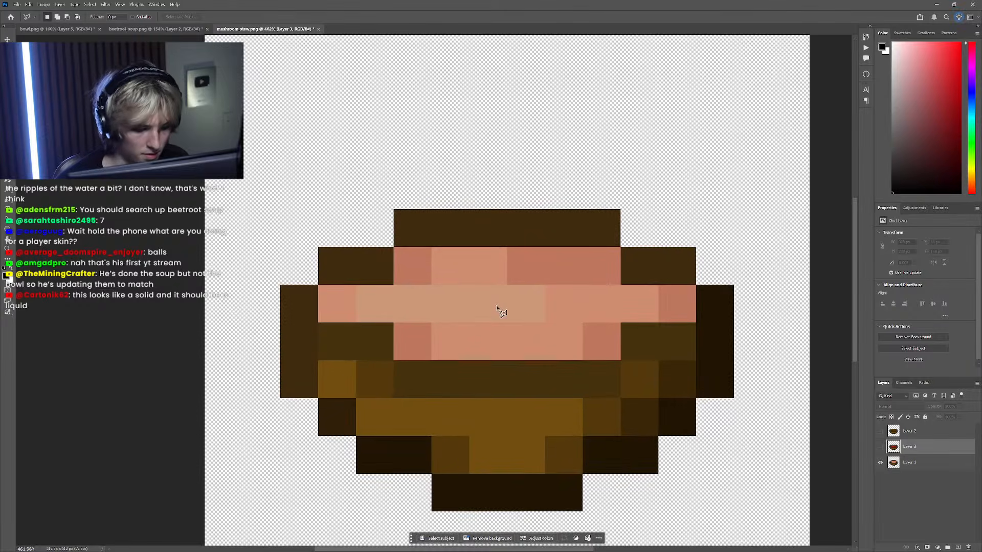
key("i")
left_click(496, 305)
left_click(880, 447)
left_click(913, 463)
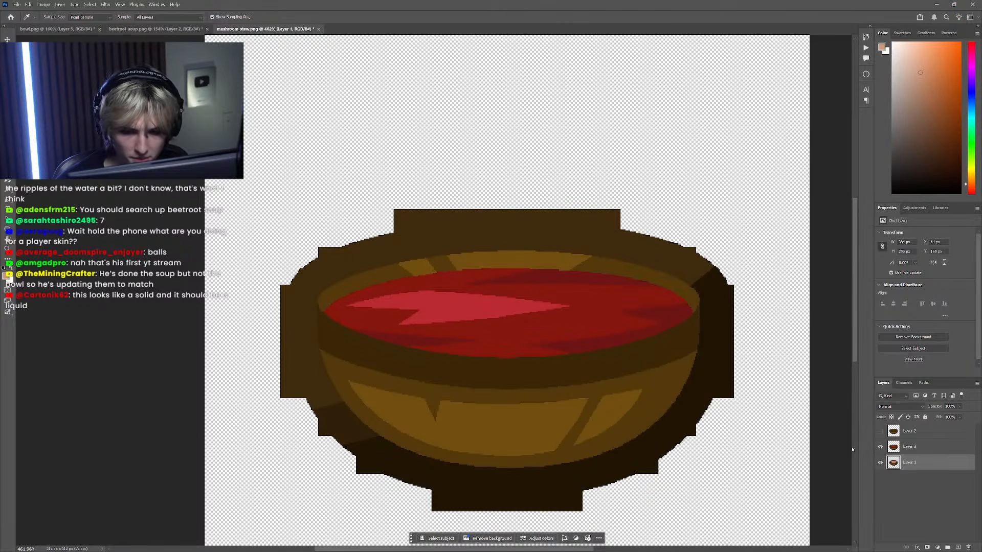
left_click(914, 447)
key("g")
left_click(463, 312)
Step: Sample the stew's mid pink tone from the original pixels and fill the smooth soup's main red surface with it
left_click(880, 447)
left_click(899, 462)
key("i")
left_click(584, 300)
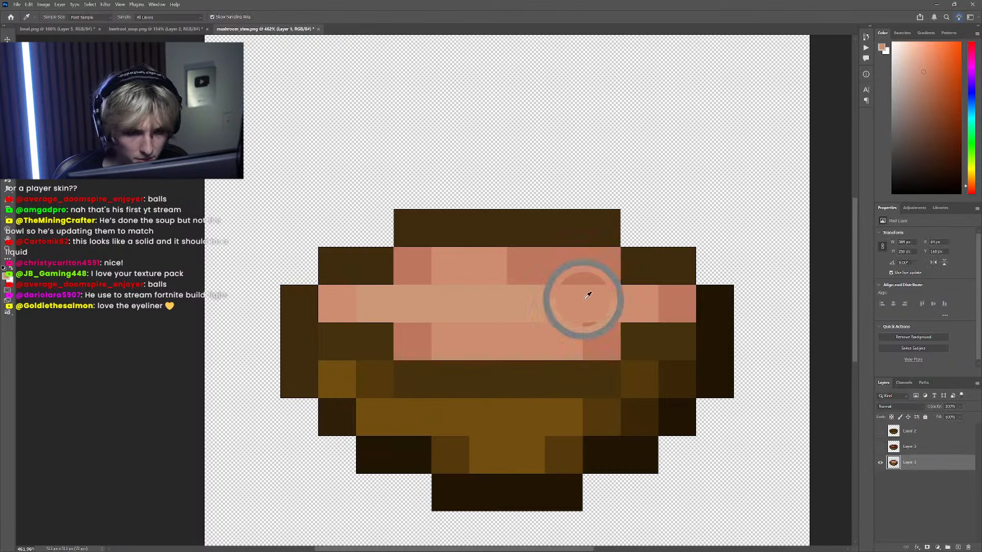
left_click(880, 447)
left_click(910, 447)
key("g")
left_click(608, 325)
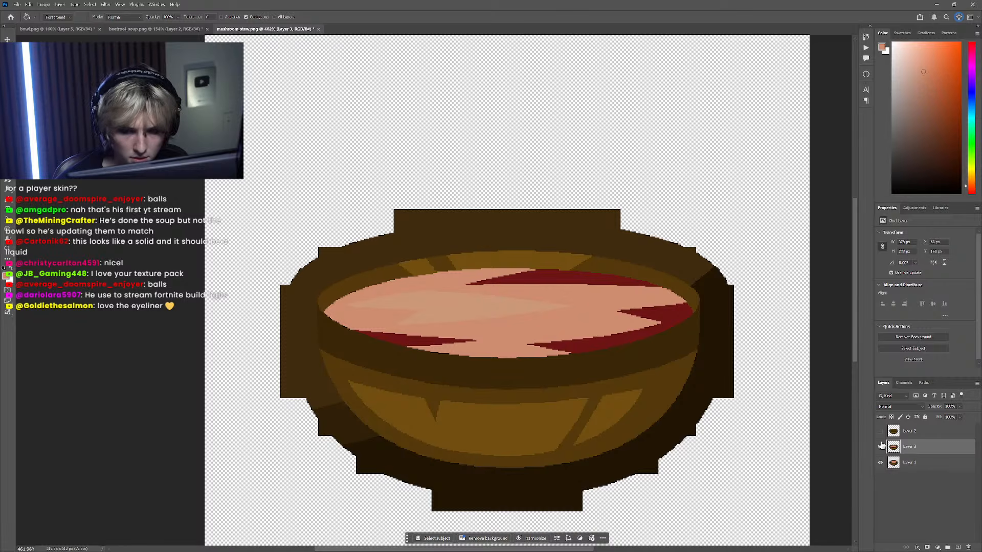
Step: Sample the original stew's darker pink and recolor the smooth soup's remaining dark red ripples with it
left_click(880, 447)
left_click(607, 254, "alt")
left_click(880, 447)
left_click(648, 333)
left_click(588, 287)
left_click(415, 342)
Step: Delete the original stew pixel layer and the hidden smooth bowl layer, and save the mushroom stew texture
scroll(643, 407, "down", 3)
left_click(921, 463)
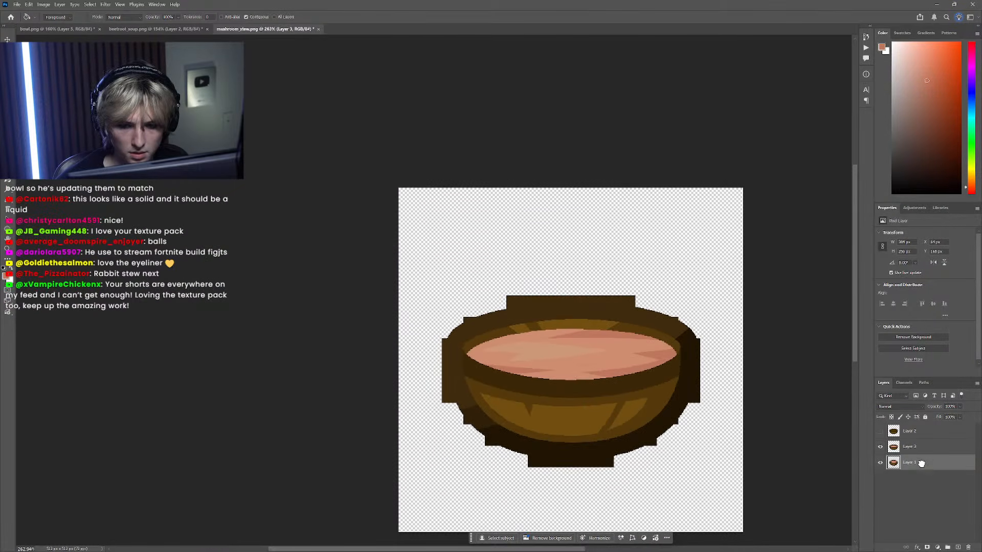
left_click(968, 548)
left_click(478, 208)
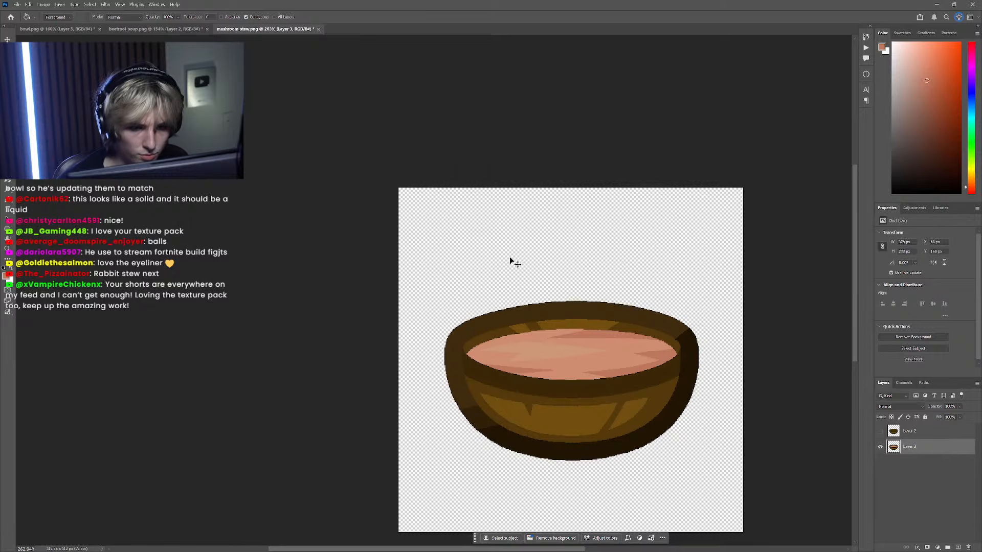
scroll(664, 410, "down", 4)
left_click(968, 548)
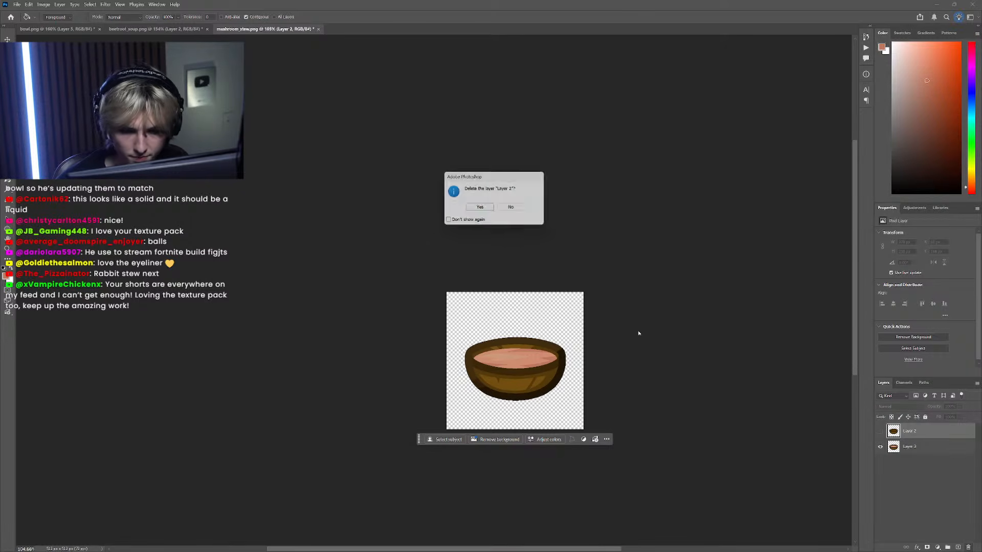
left_click(480, 210)
key("ctrl+s")
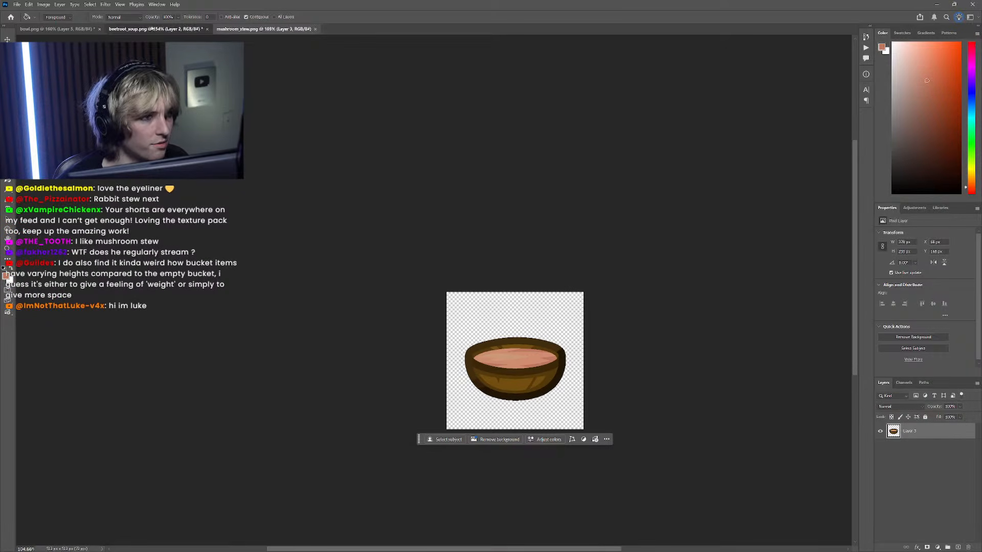
Step: Switch to the beetroot soup document, delete its hidden original pixel layer, and clear the selection
left_click(189, 29)
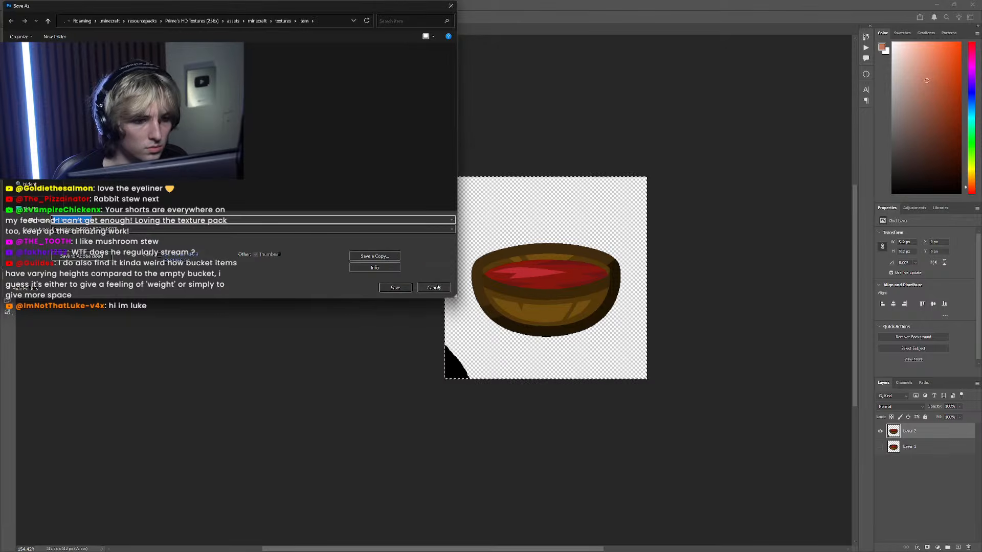
left_click(931, 448)
left_click(969, 548)
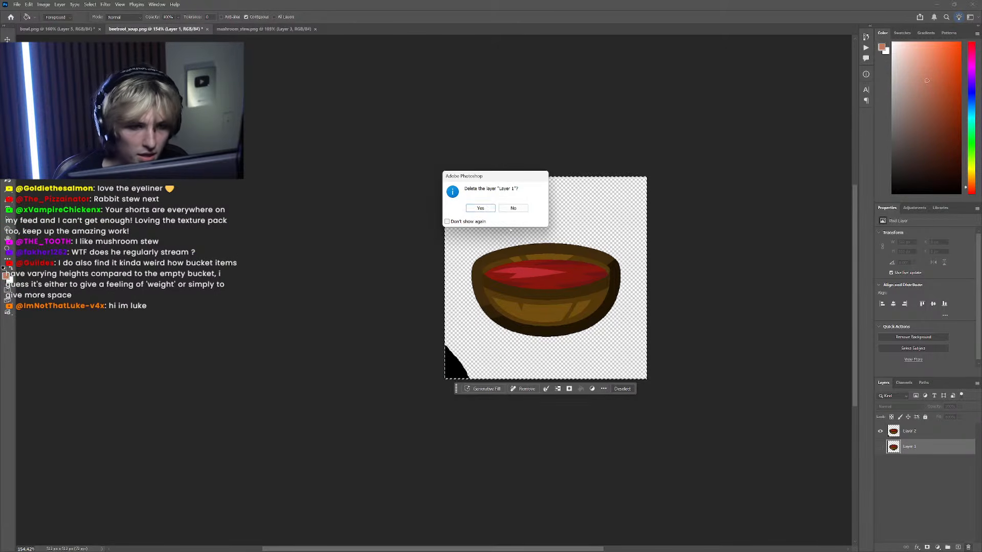
left_click(503, 205)
key("m")
key("ctrl+d")
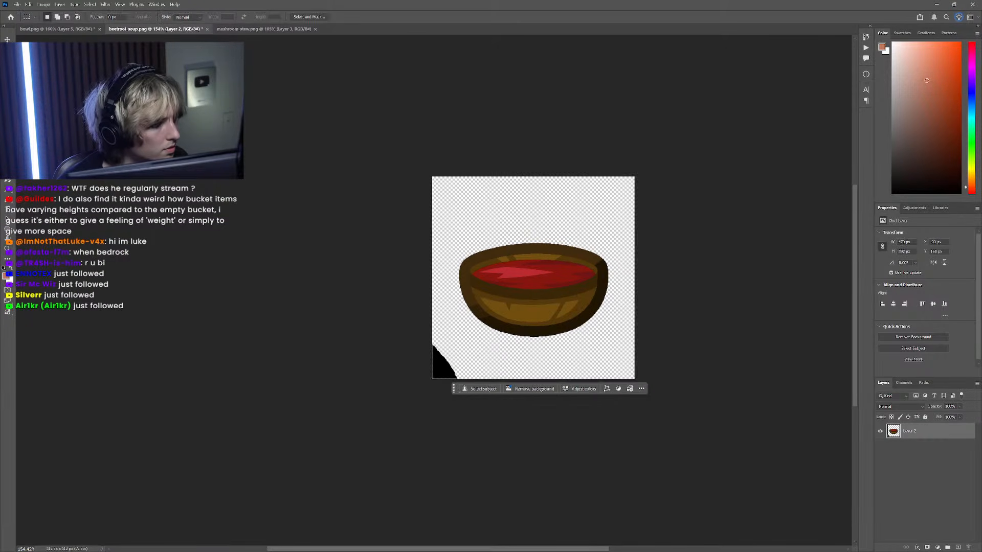
Step: Select and delete the black blob in the beetroot soup's lower-left corner, and save the texture
scroll(355, 307, "right", 3)
scroll(358, 315, "up", 6)
left_click_drag(379, 381, 440, 482)
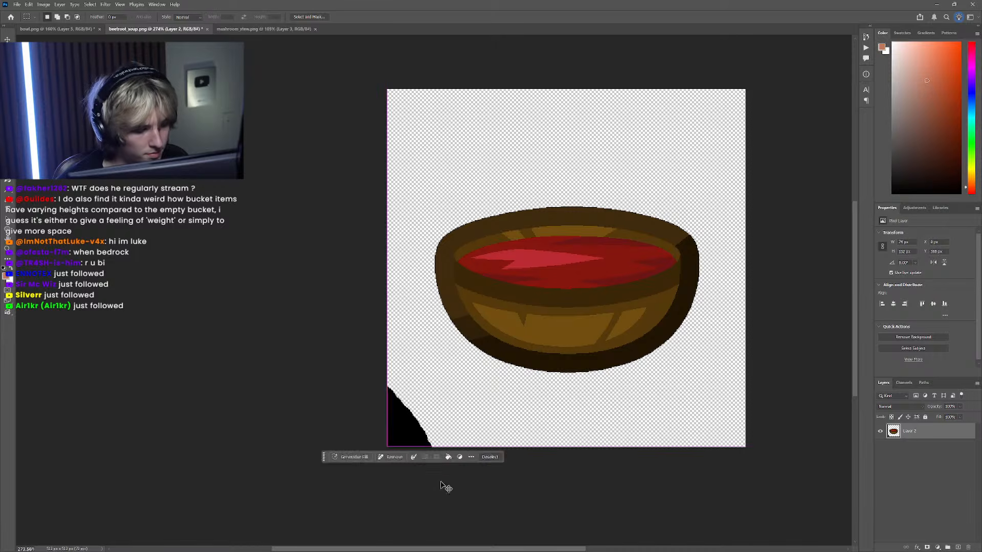
key("Delete")
key("ctrl+d")
key("ctrl+s")
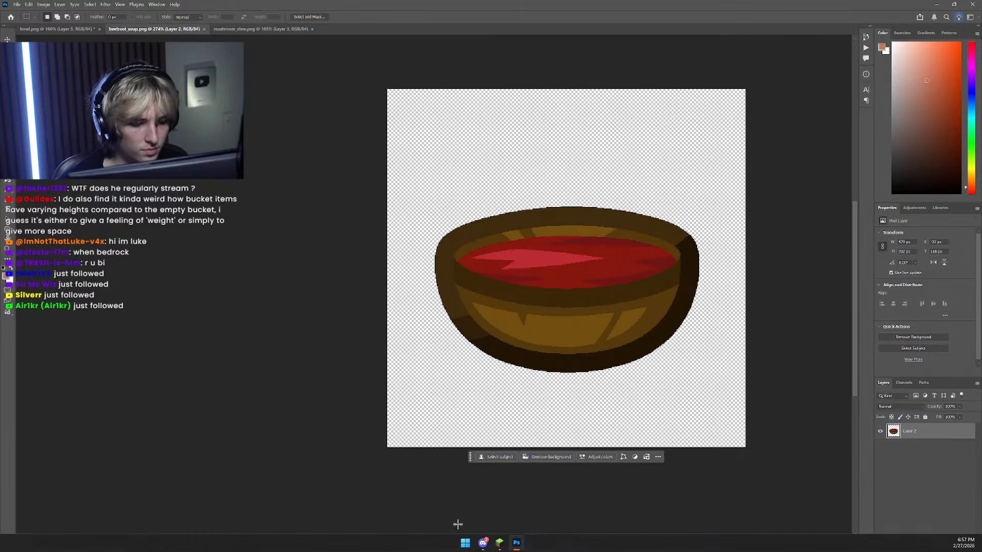
Step: Switch to Minecraft, add oak stairs and an oak slab to the hotbar, and equip the oak stairs
left_click(499, 543)
key("e")
key("5")
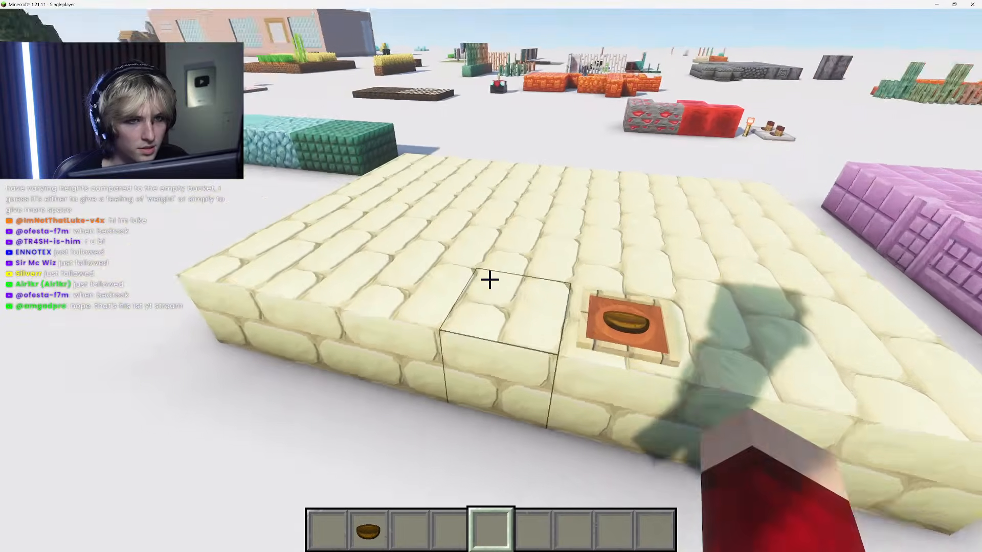
key("w")
key("e")
left_click(663, 116)
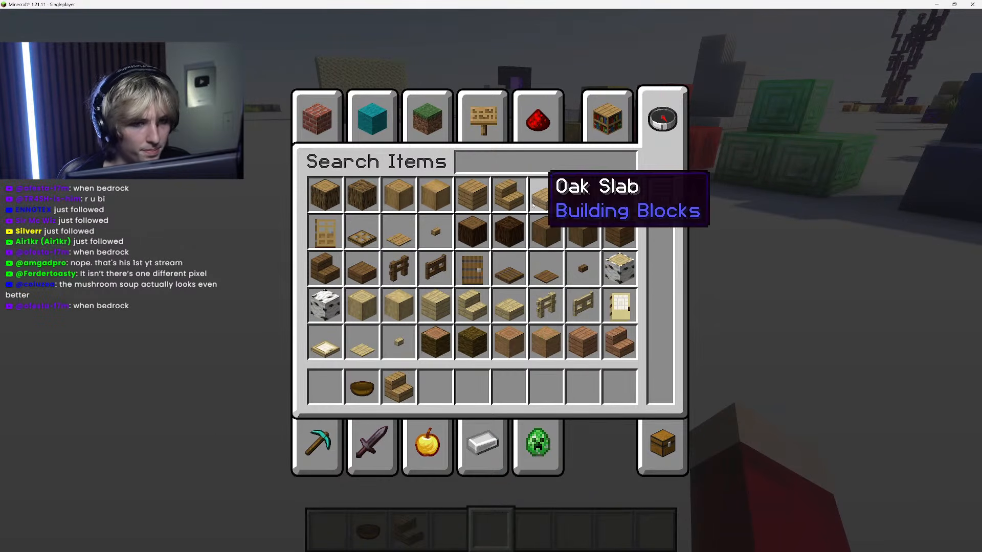
key("e")
key("3")
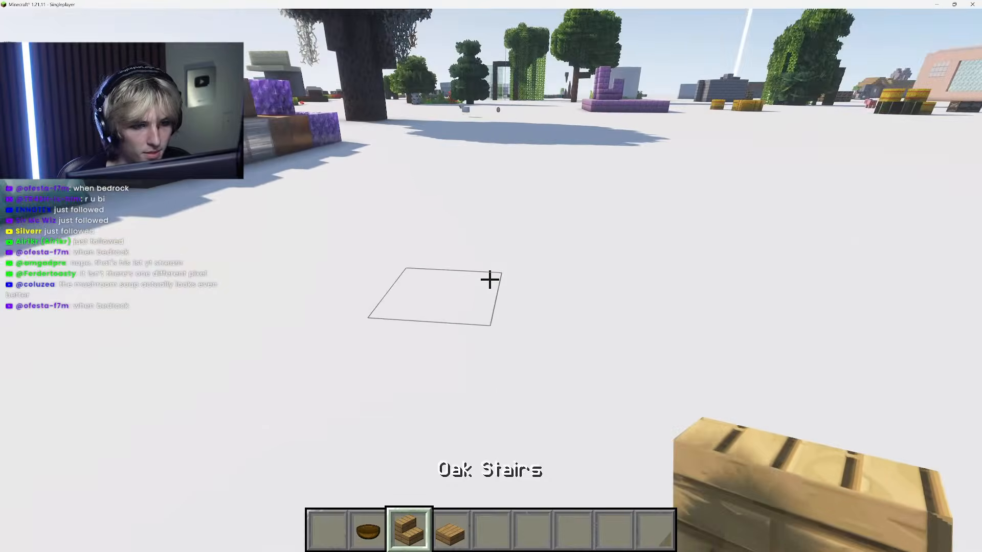
Step: Place upside-down oak stairs side by side as the start of a table, and break the extra stacked stairs
right_click(489, 280)
right_click(489, 280)
right_click(489, 280)
right_click(490, 279)
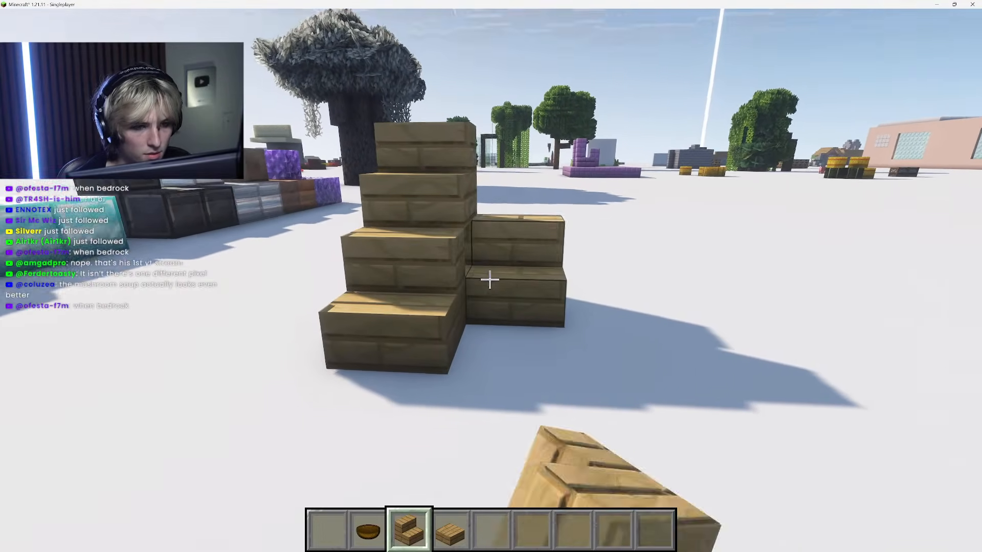
key("s")
right_click(489, 280)
left_click(490, 279)
key("w")
right_click(490, 280)
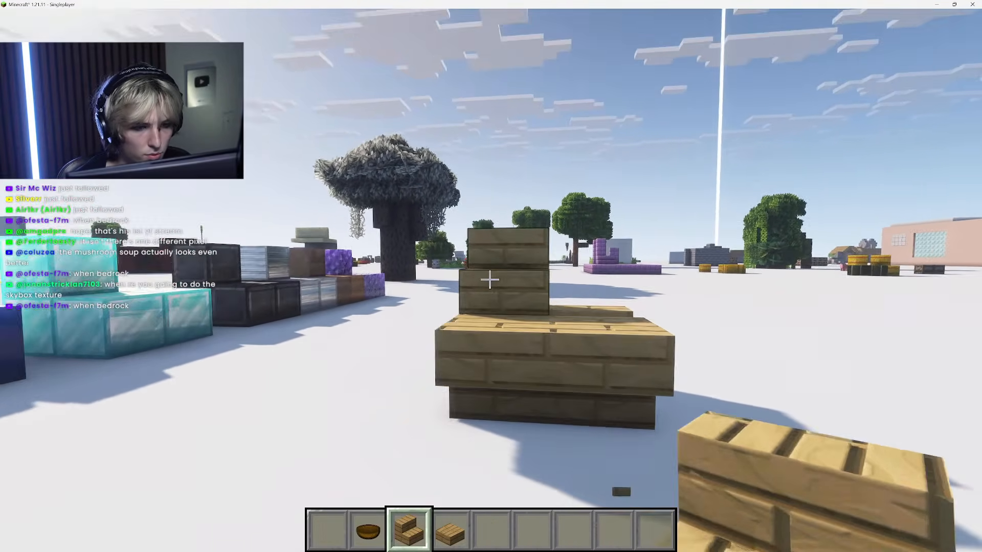
left_click(490, 280)
left_click(489, 280)
left_click(490, 280)
Step: Extend the oak tabletop with slabs and further stairs, and break the misplaced blocks
key("4")
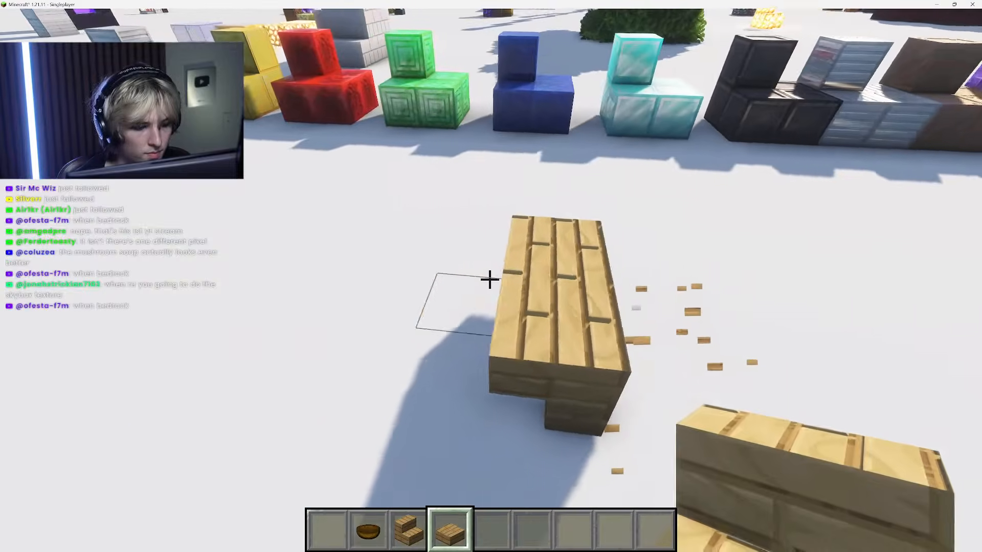
right_click(490, 280)
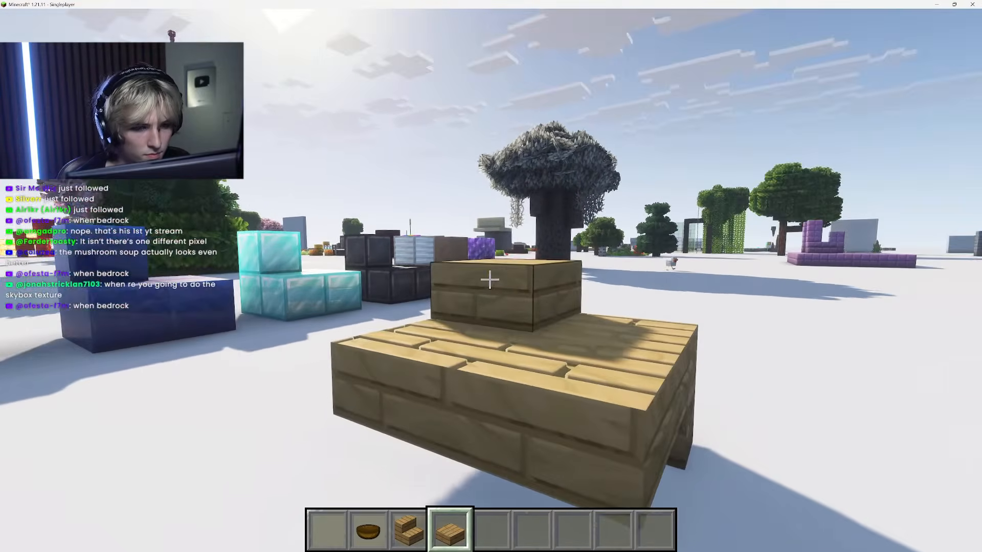
left_click(490, 280)
key("3")
right_click(489, 280)
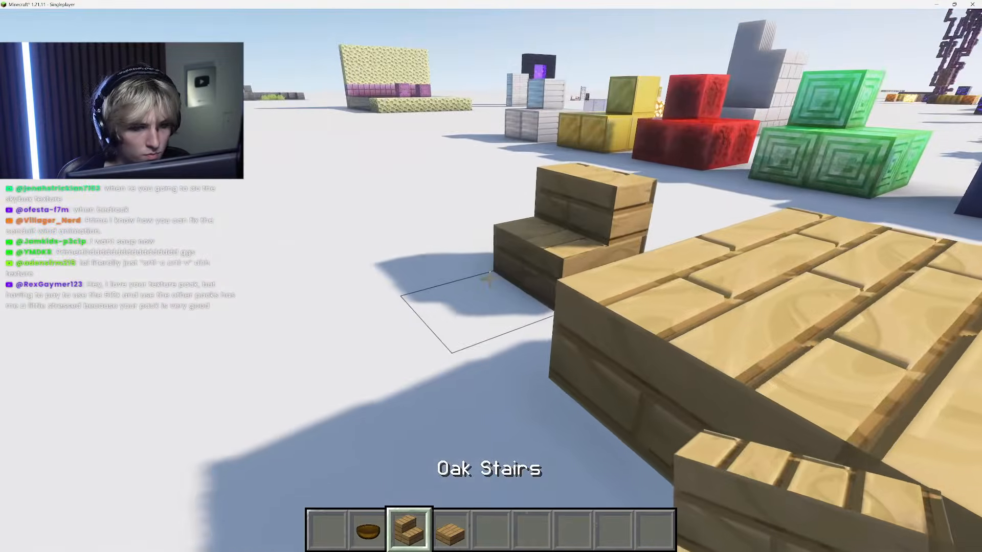
right_click(489, 280)
right_click(490, 280)
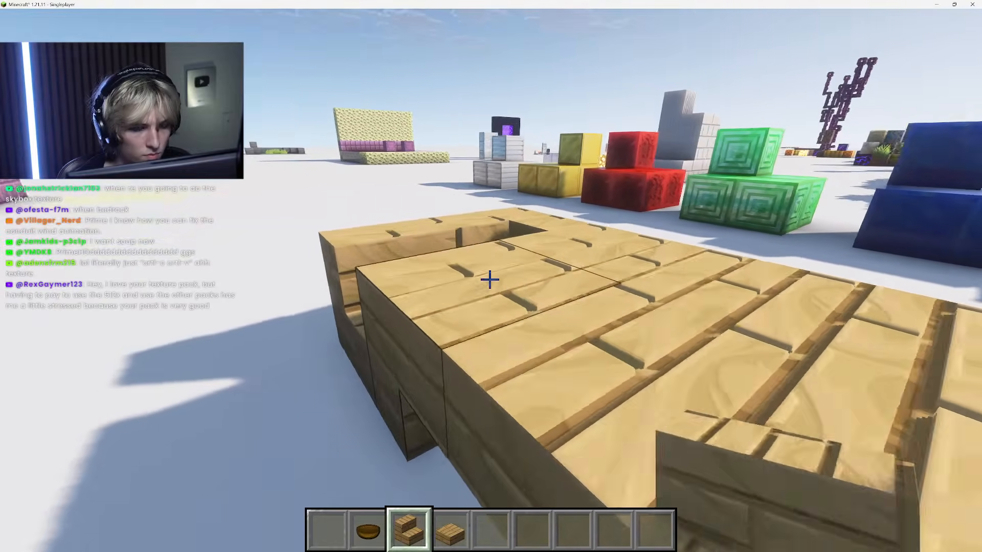
left_click(490, 280)
Step: Search the creative inventory for "item" and add an item frame to the hotbar
key("6")
key("e")
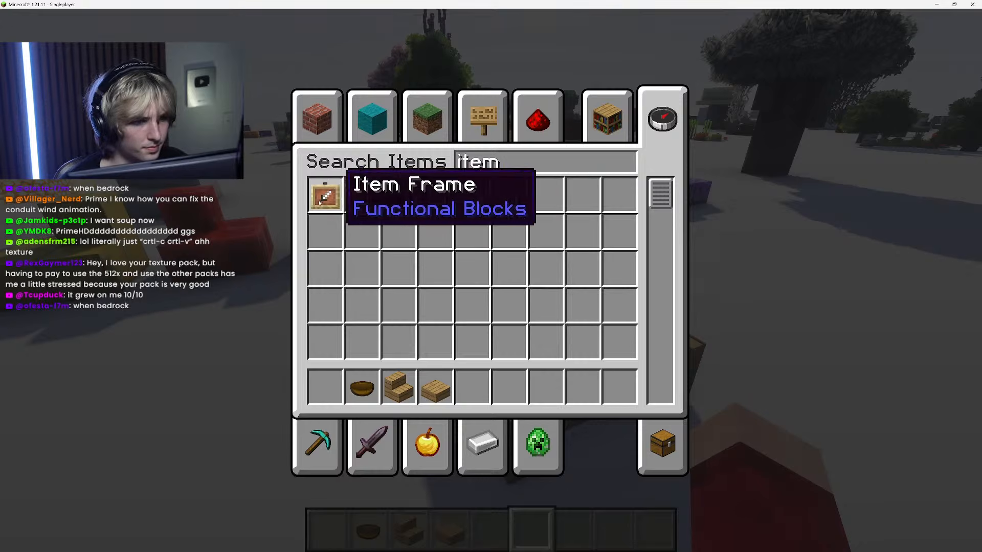
key("Escape")
key("3")
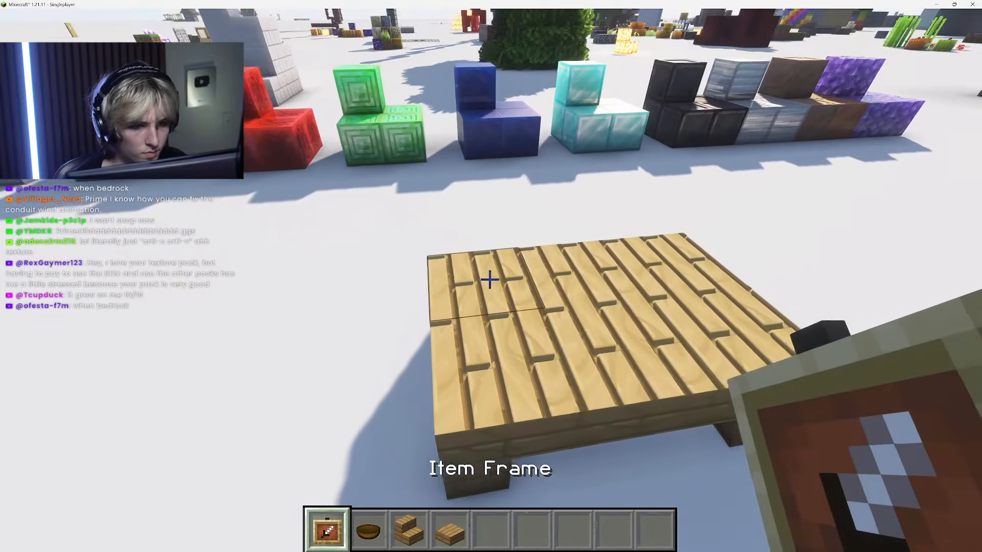
Step: Place three item frames on the oak tabletop and put the bowl in the far-corner frame
right_click(490, 280)
right_click(490, 280)
right_click(489, 280)
scroll(489, 280, "down", 1)
right_click(489, 280)
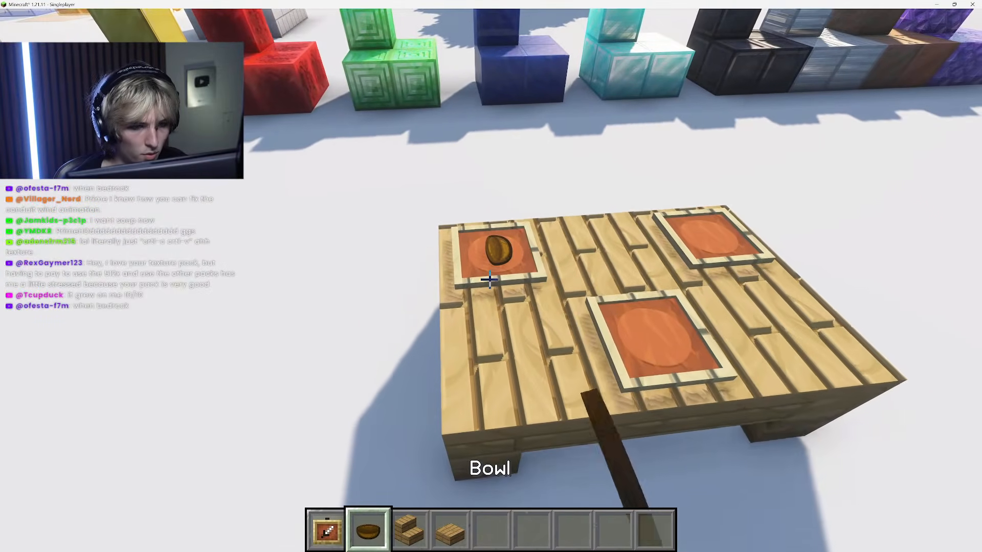
scroll(490, 280, "down", 3)
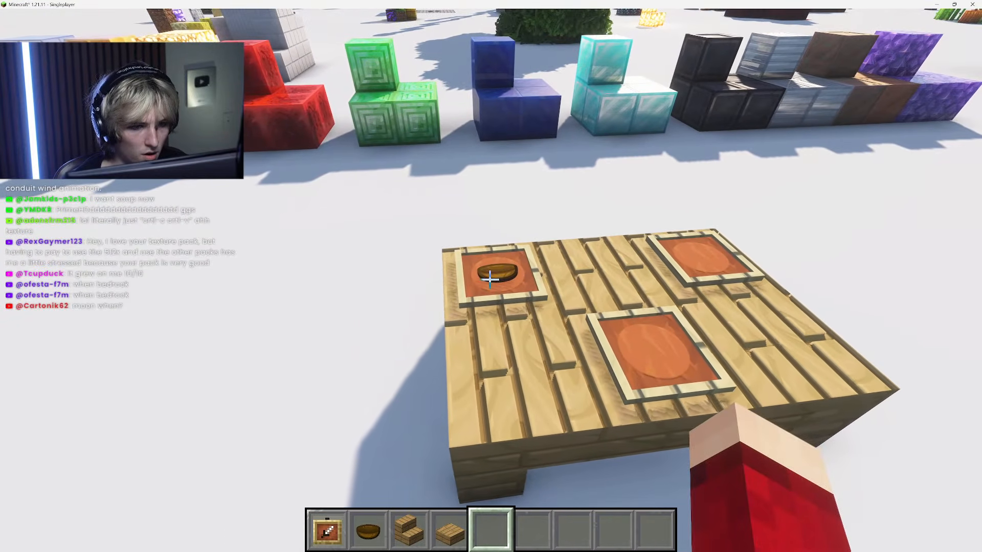
Step: Enable the Prime's Placeable Items resource pack despite its incompatibility, apply it, and return to the world
key("Escape")
left_click(358, 319)
left_click(328, 361)
scroll(260, 333, "down", 15)
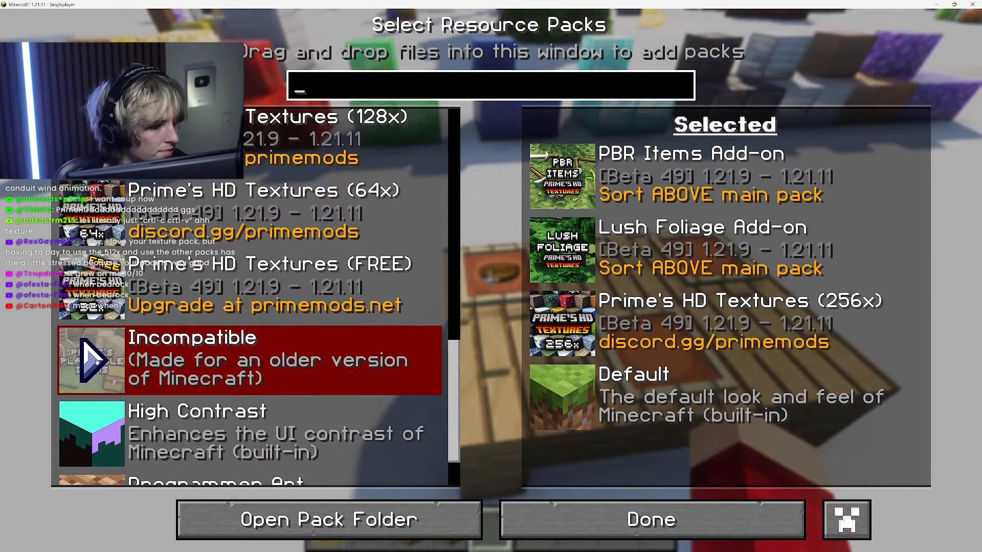
left_click(95, 358)
left_click(344, 341)
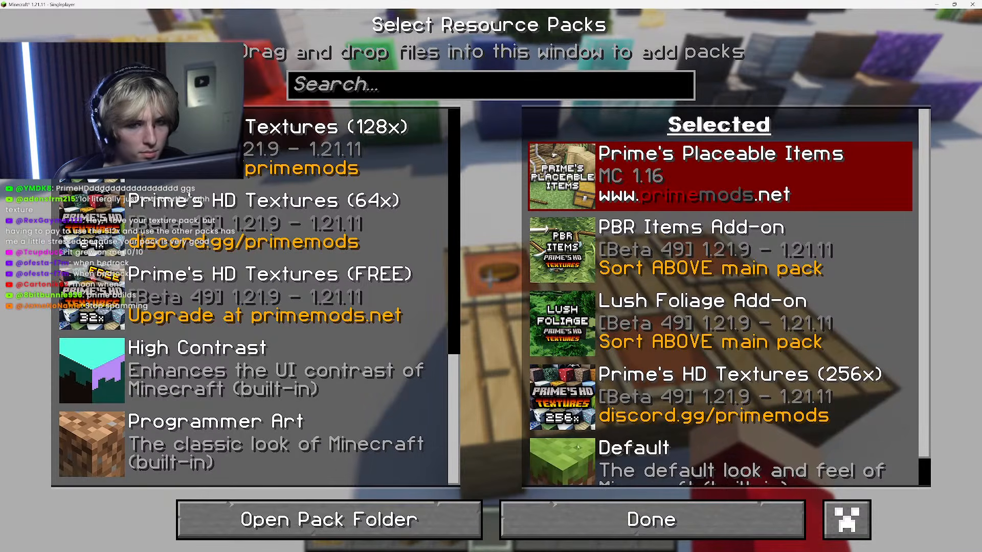
left_click(628, 512)
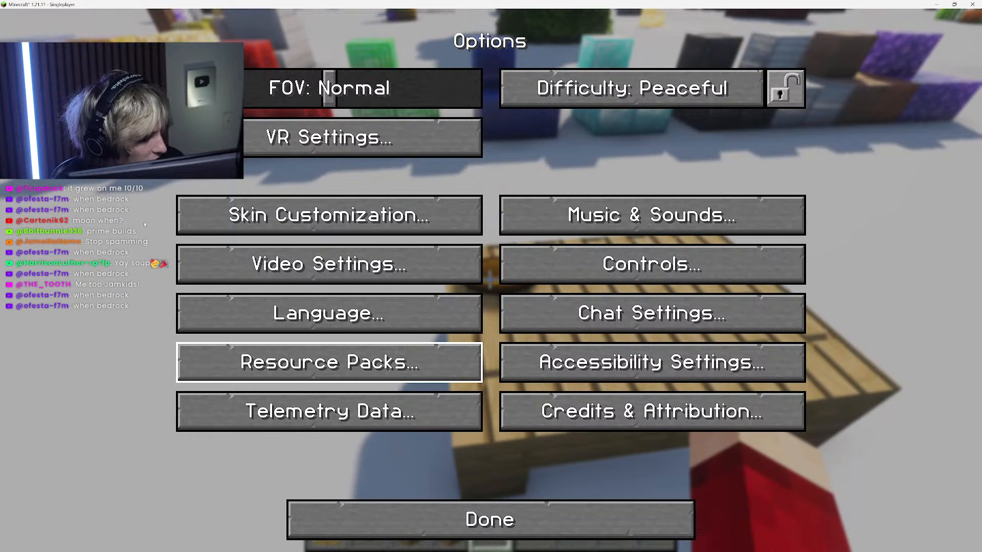
key("Escape")
key("Escape")
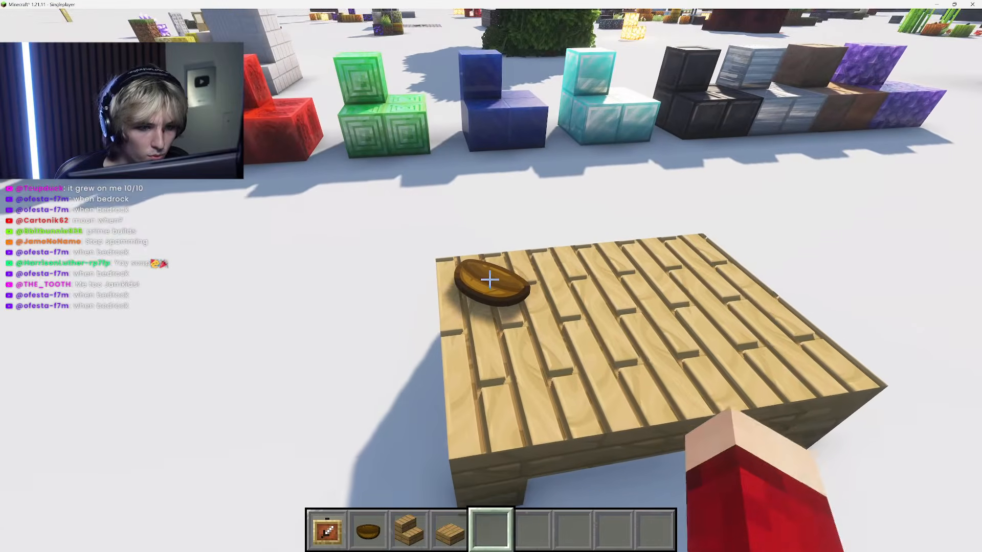
Step: Rotate the bowl on the oak table through several orientations, and step back to view it
right_click(489, 280)
right_click(490, 280)
key("w")
right_click(489, 279)
right_click(489, 280)
right_click(489, 279)
right_click(489, 279)
right_click(489, 279)
key("s")
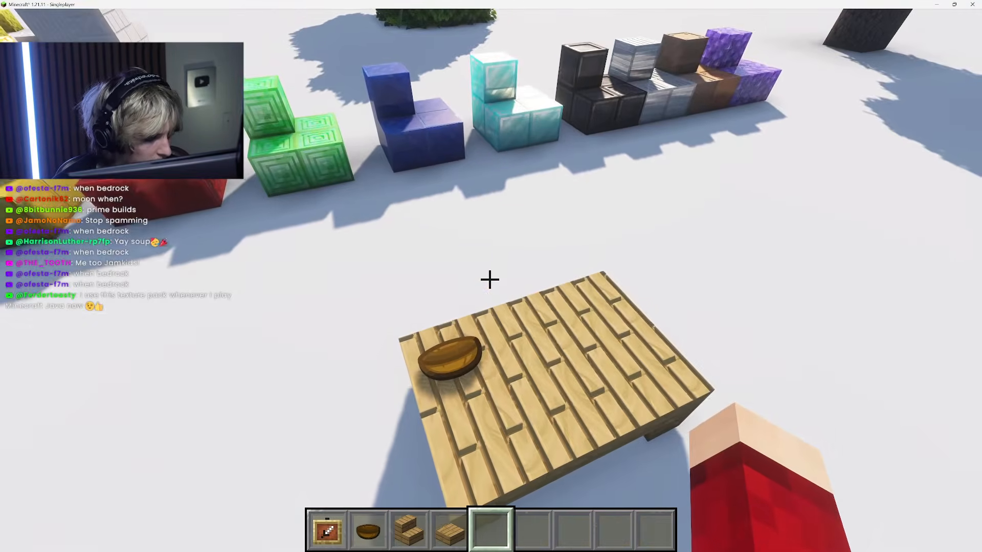
Step: Search the creative inventory for "stew" and add the mushroom stew to the hotbar
key("e")
key("e")
type("e")
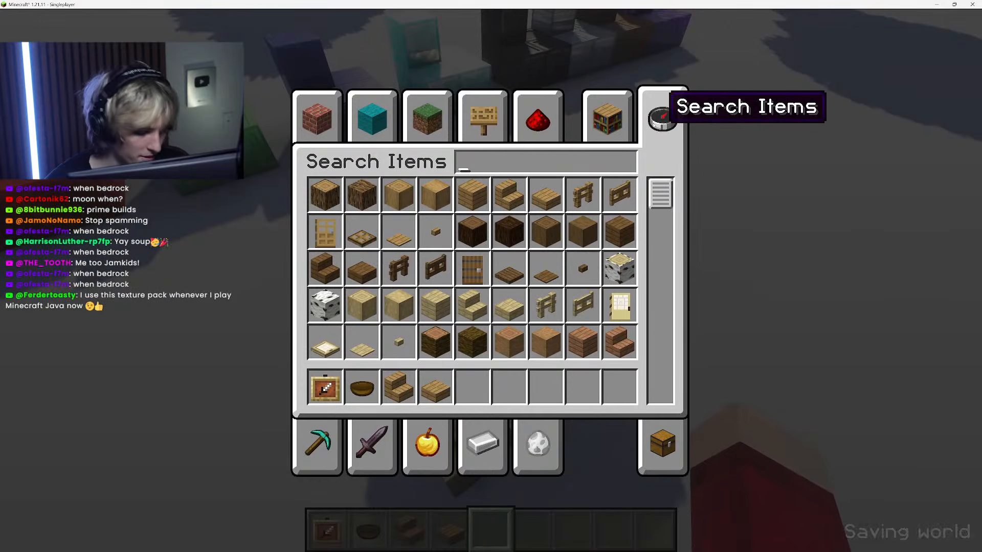
type("stew")
left_click(337, 207)
left_click(472, 387)
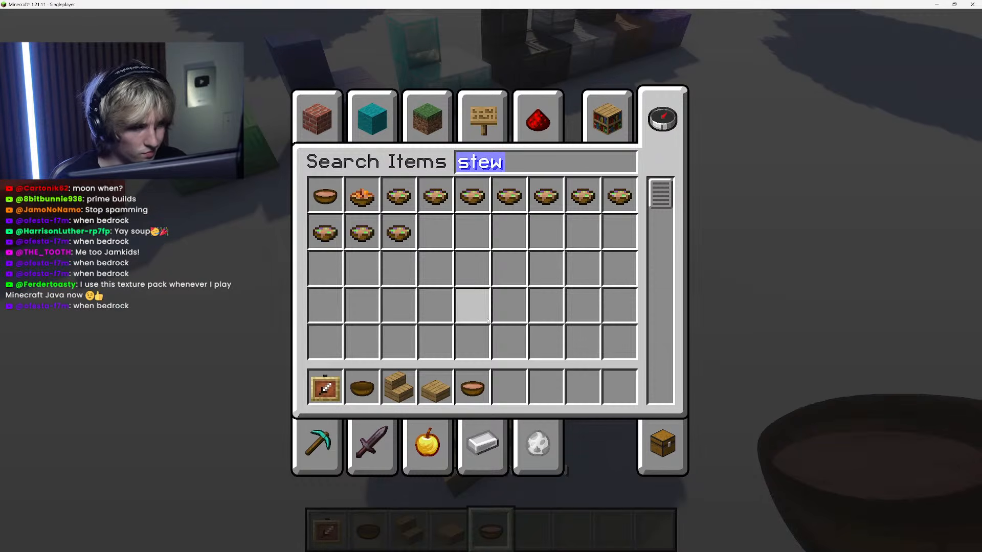
Step: Put the mushroom stew in the middle front item frame on the oak table and rotate it through several orientations
key("Escape")
right_click(490, 279)
key("8")
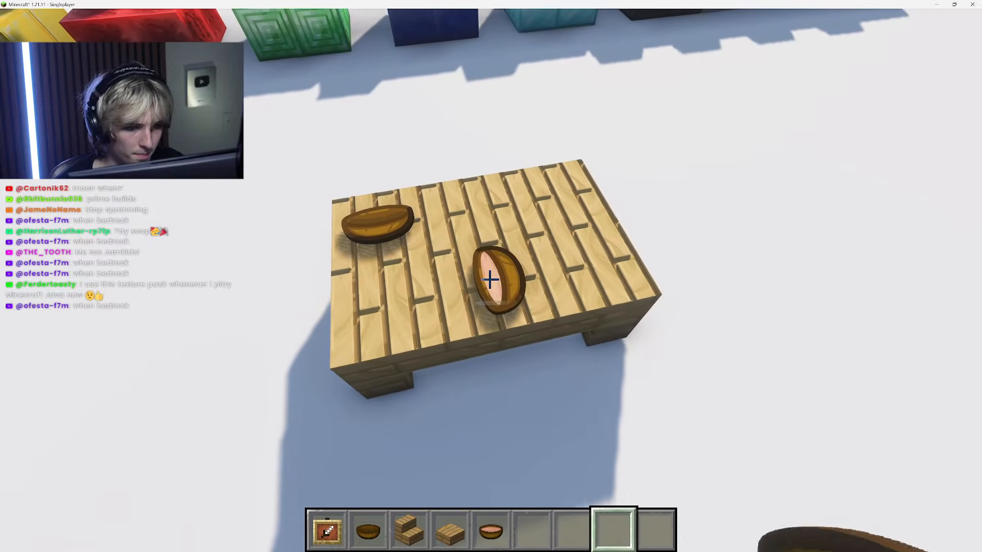
left_click(490, 280)
right_click(490, 279)
right_click(490, 279)
right_click(490, 279)
right_click(490, 279)
Step: Search the creative inventory for "beet" and add the beetroot soup to the hotbar
type("ebeed")
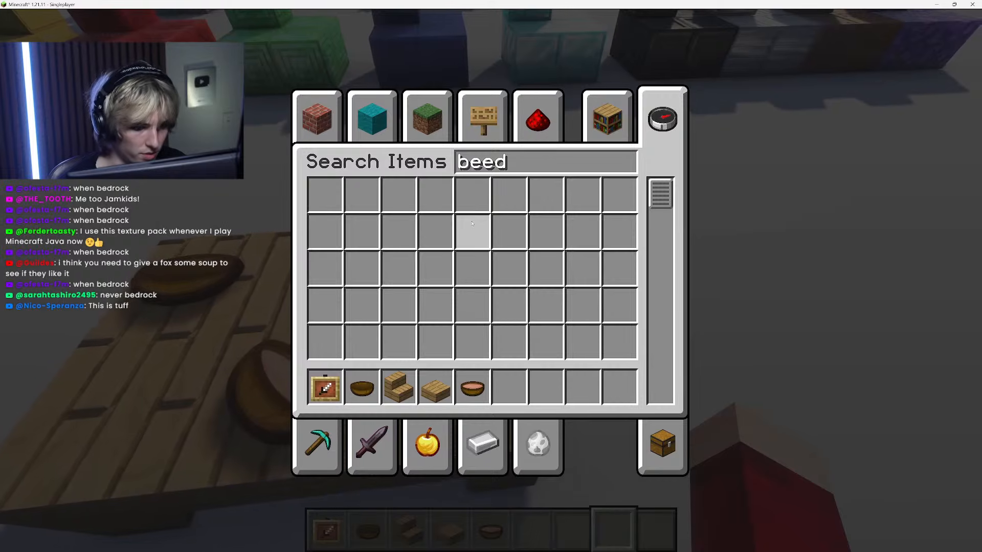
key("BackSpace")
type("t")
left_click(398, 196)
left_click(509, 389)
Step: Remove every hotbar item except the beetroot soup and return to the world
left_click(474, 389, "shift")
left_click(436, 388, "shift")
left_click(400, 389, "shift")
left_click(363, 388, "shift")
left_click(327, 389, "shift")
key("Escape")
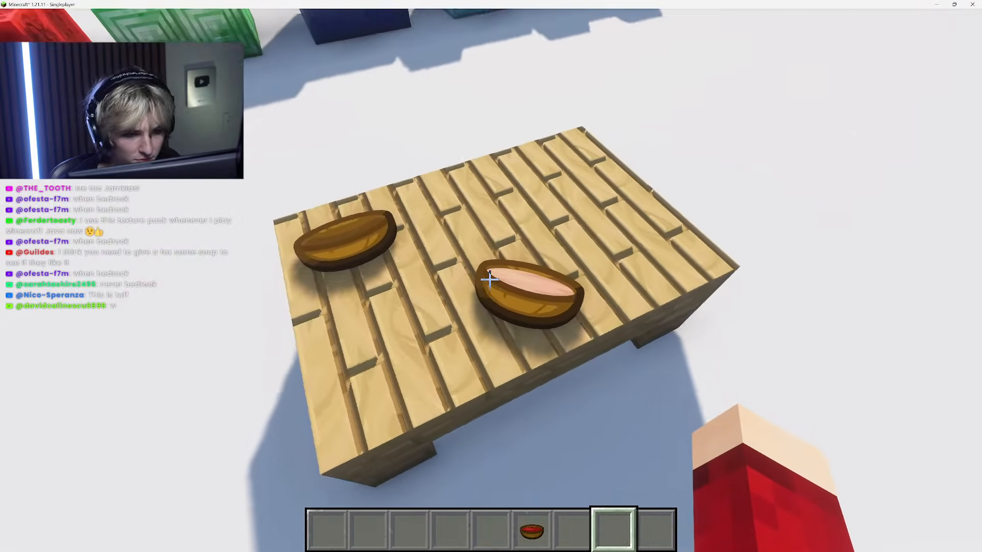
Step: Put the beetroot soup in the remaining empty item frame at the table's other far corner
scroll(490, 279, "up", 2)
key("d")
right_click(489, 280)
scroll(490, 280, "down", 3)
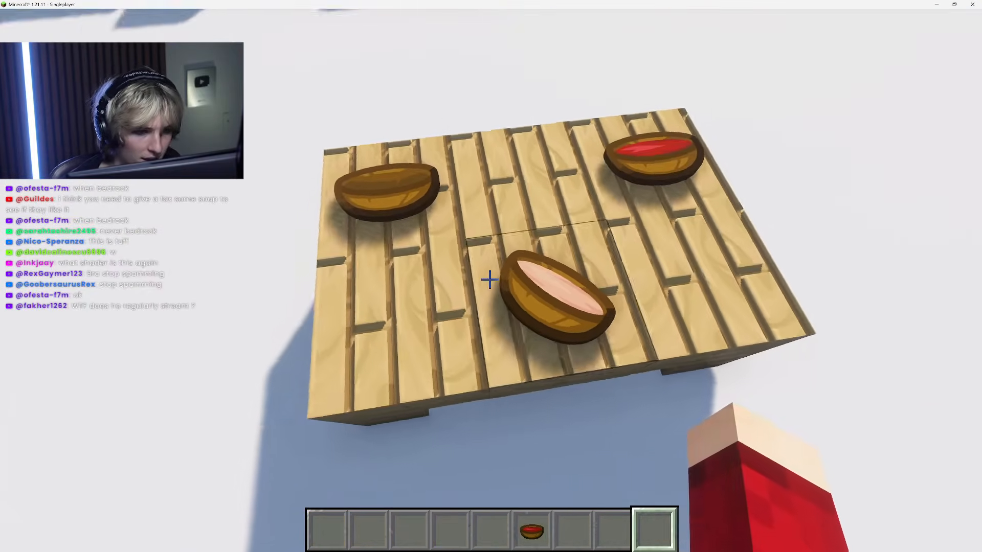
Step: Rotate the empty bowl on the table through a full turn and rise to view all three bowls
right_click(490, 280)
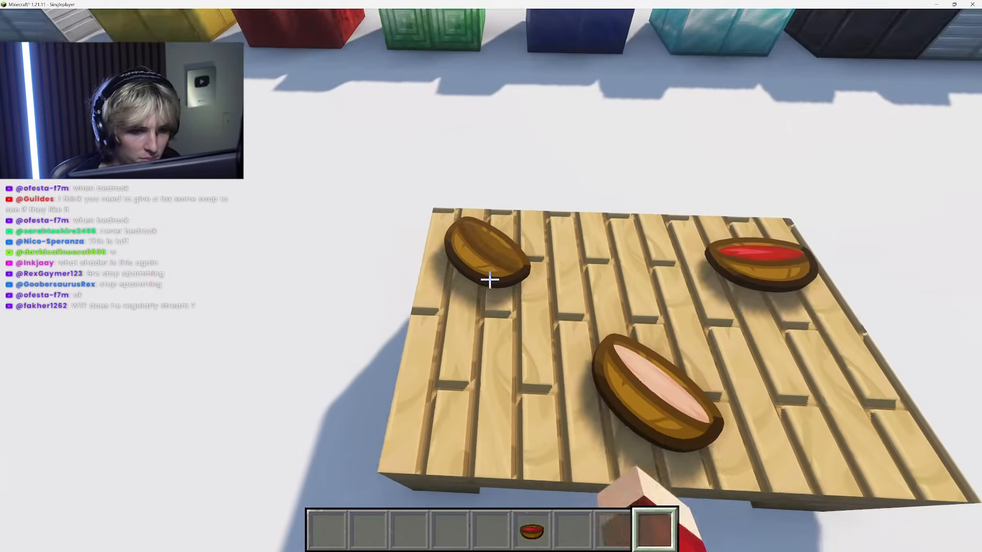
right_click(489, 279)
right_click(489, 280)
right_click(489, 279)
right_click(490, 279)
right_click(489, 280)
right_click(489, 280)
right_click(490, 280)
key("space")
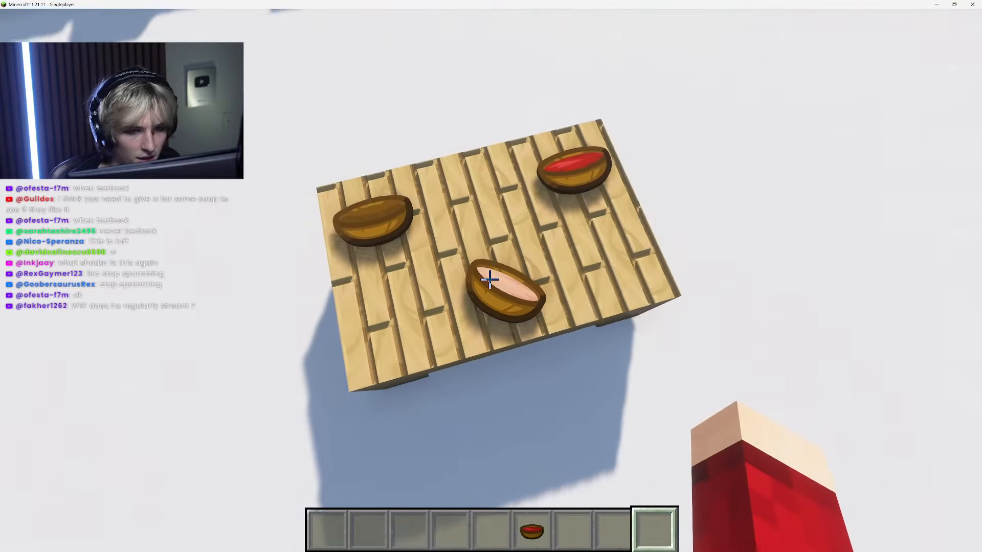
Step: Set the field of view to 30 and view the three bowls on the table in close-up
key("Escape")
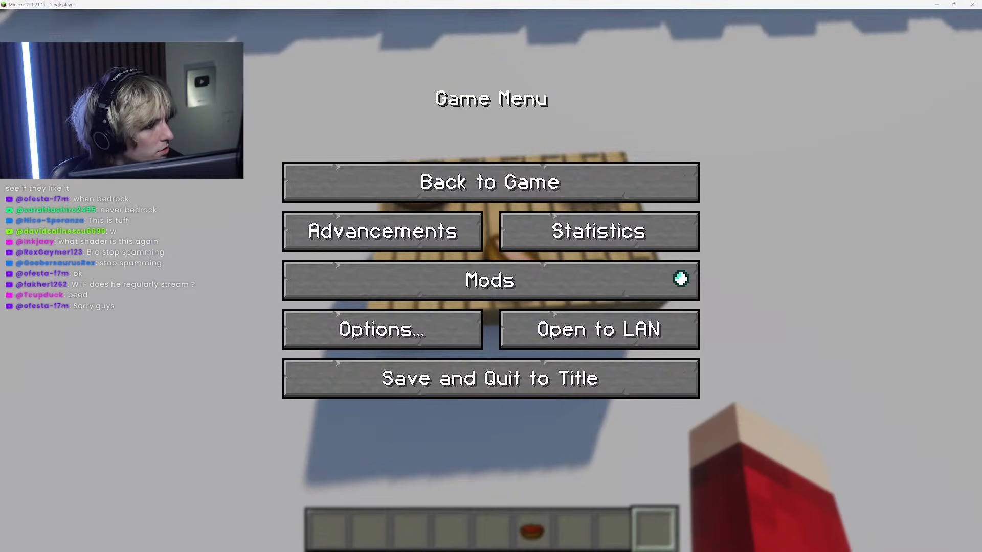
left_click(557, 180)
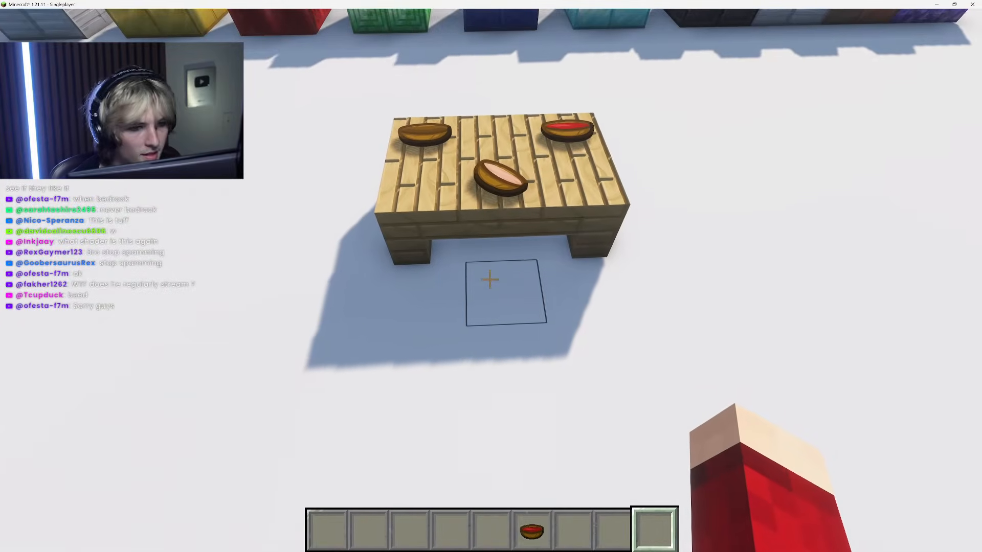
key("Escape")
left_click(399, 330)
left_click_drag(329, 87, 180, 87)
key("Escape")
key("Escape")
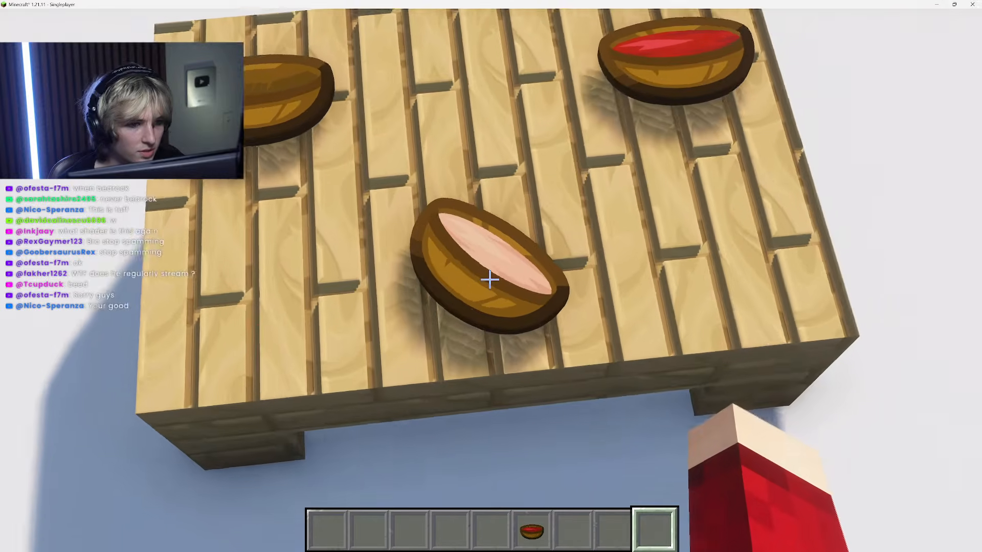
key("shift")
key("space")
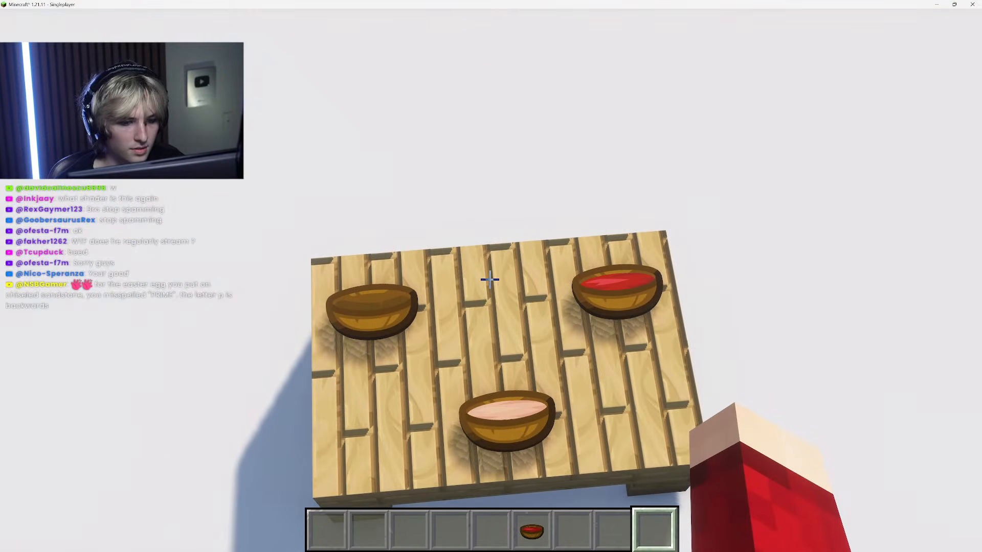
Step: Add the rabbit stew and a suspicious stew from the Food & Drinks category to the hotbar
key("e")
left_click(433, 421)
scroll(488, 279, "up", 4)
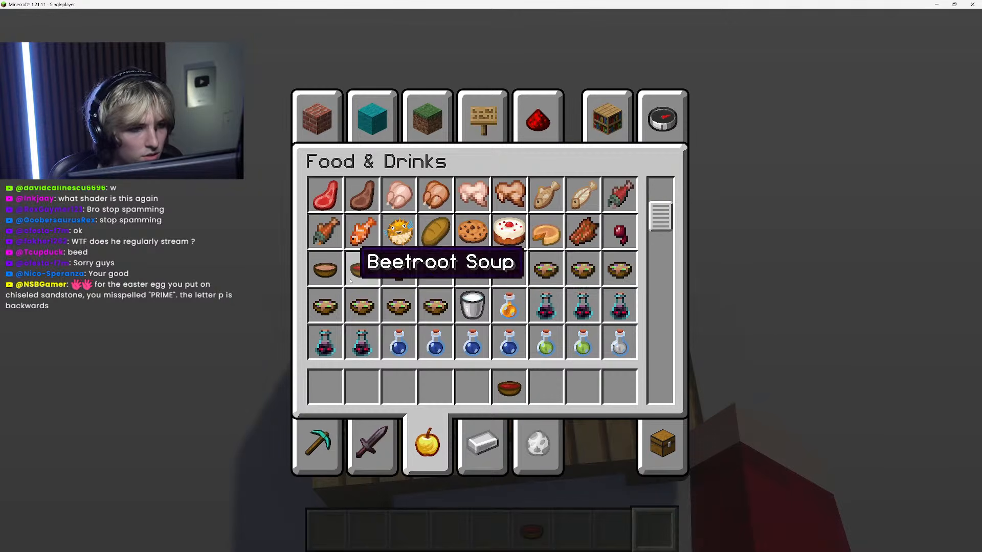
scroll(434, 338, "down", 1)
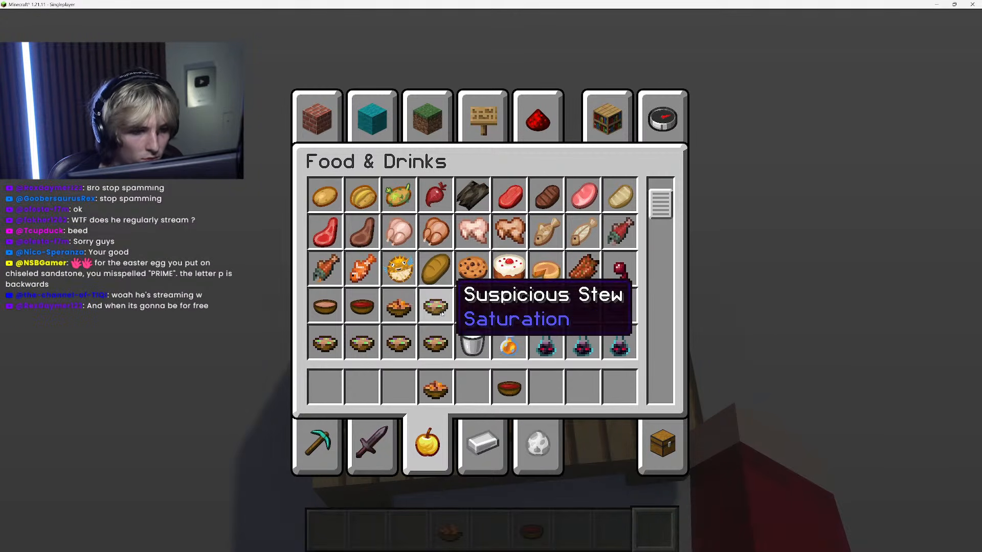
key("e")
Step: Hold the suspicious stew and view it on the character in third person before returning to first person
key("5")
key("F5")
key("F5")
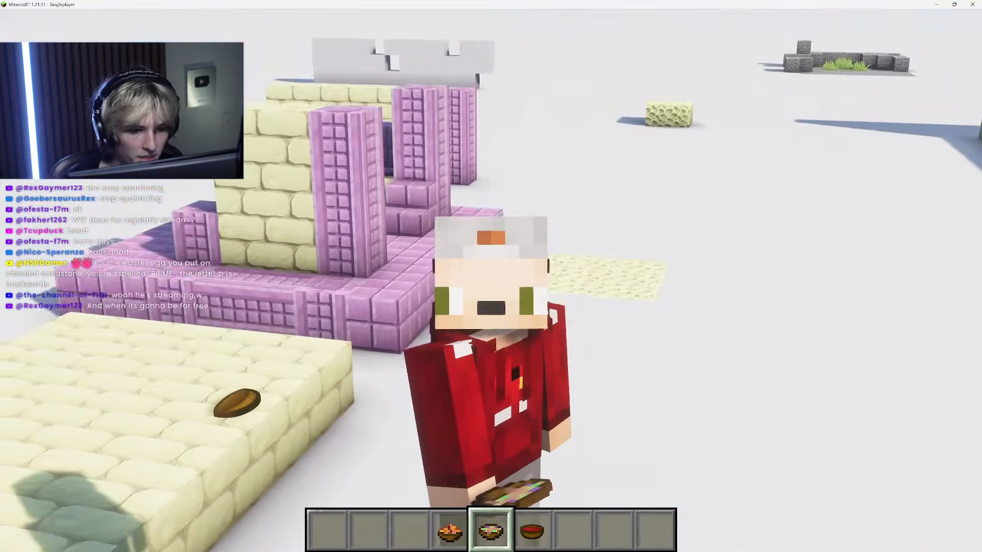
key("F5")
scroll(490, 279, "down", 2)
Step: Remove the beetroot soup, suspicious stew and rabbit stew from the hotbar
key("e")
left_click(508, 387, "shift")
left_click(471, 387, "shift")
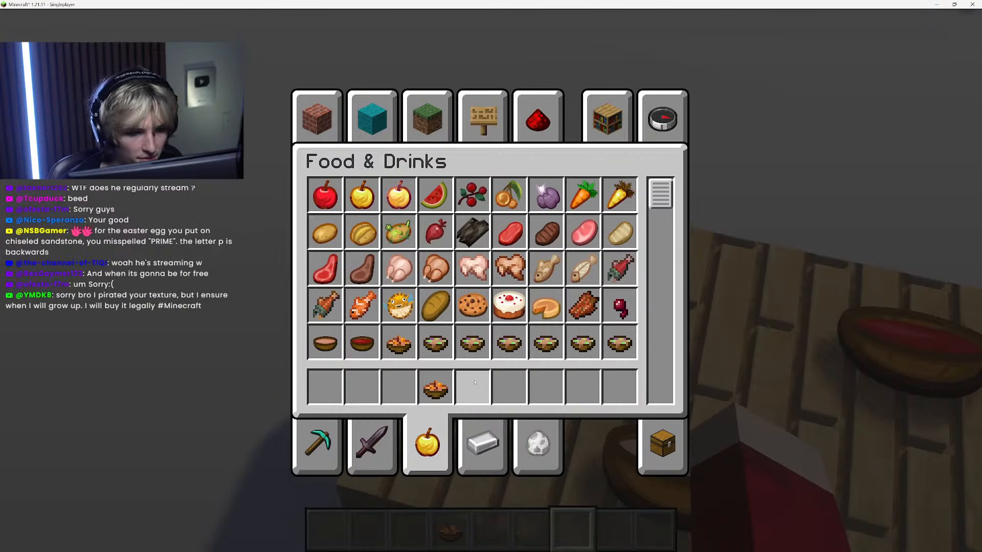
left_click(435, 387, "shift")
key("e")
Step: Break the far-corner table block holding the beetroot soup and clear the whole inventory
left_click(490, 280)
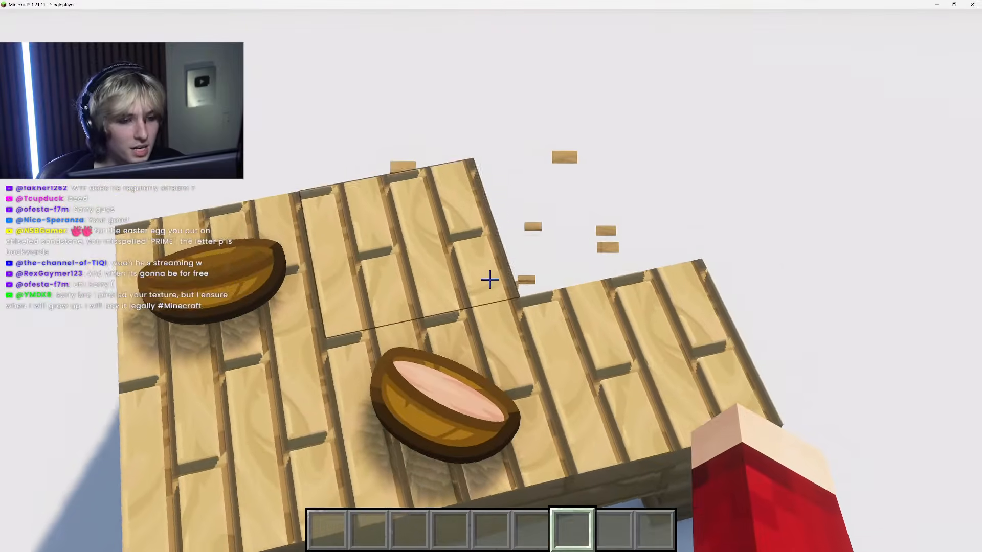
middle_click(490, 280)
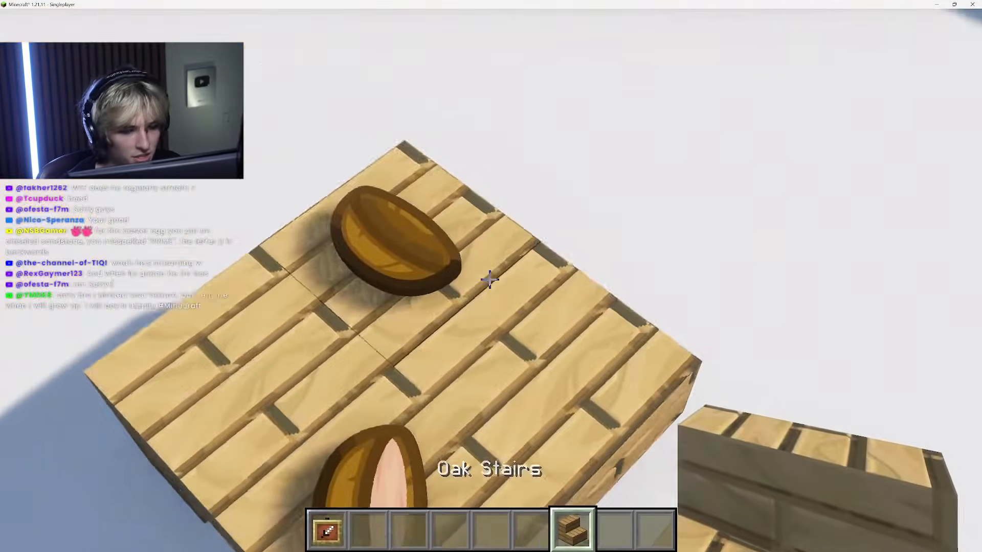
key("e")
left_click(663, 444)
left_click(659, 387, "shift")
key("e")
Step: Raise the field of view back to the middle of its range and return to the world
key("Escape")
left_click(399, 327)
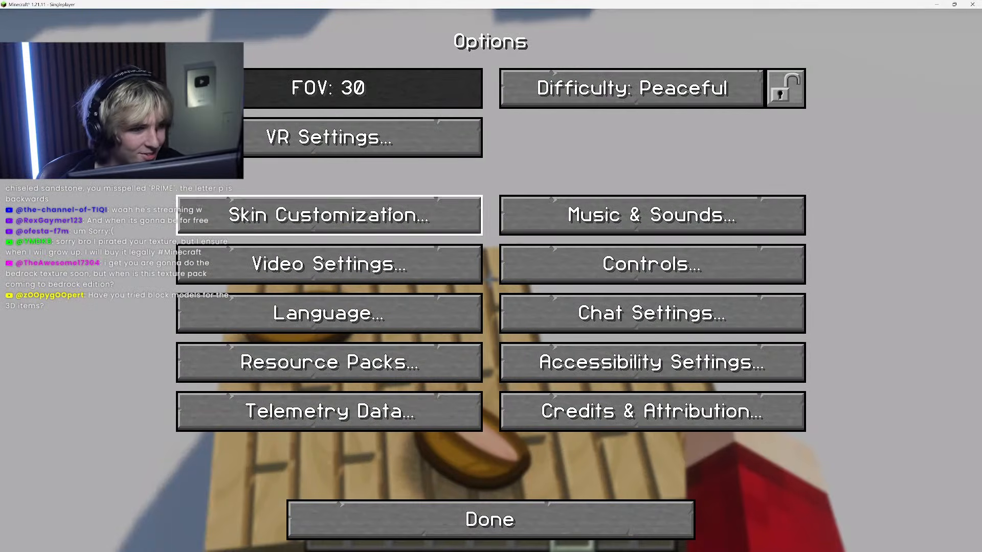
left_click(335, 103)
left_click_drag(334, 100, 329, 100)
key("Escape")
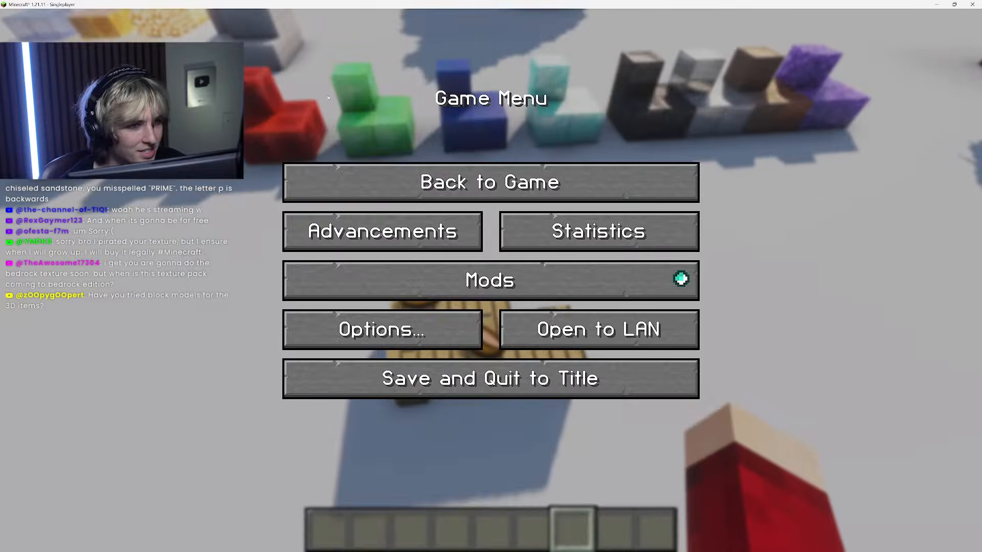
key("Escape")
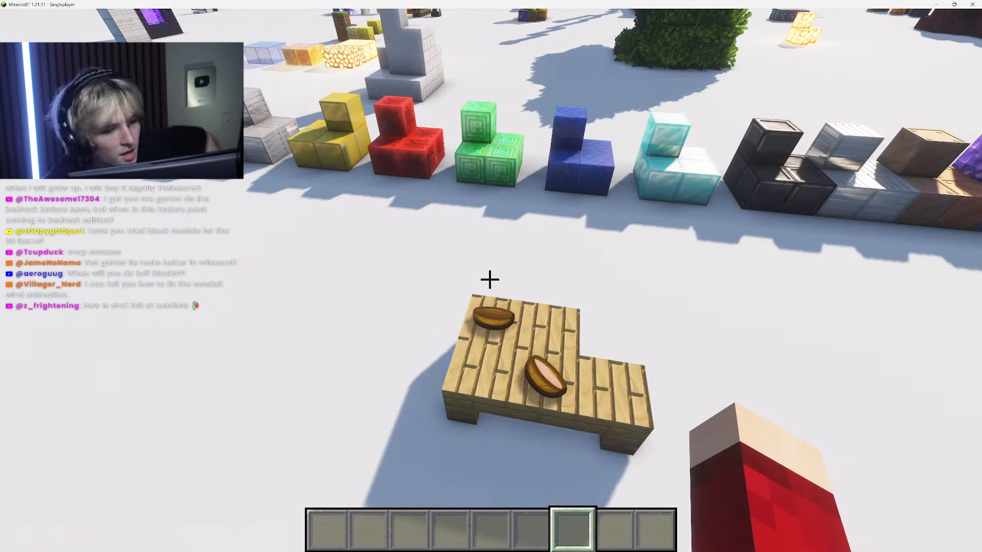
Step: Examine the row of mineral block displays from iron, gold and redstone to diamond, netherite and amethyst
key("w")
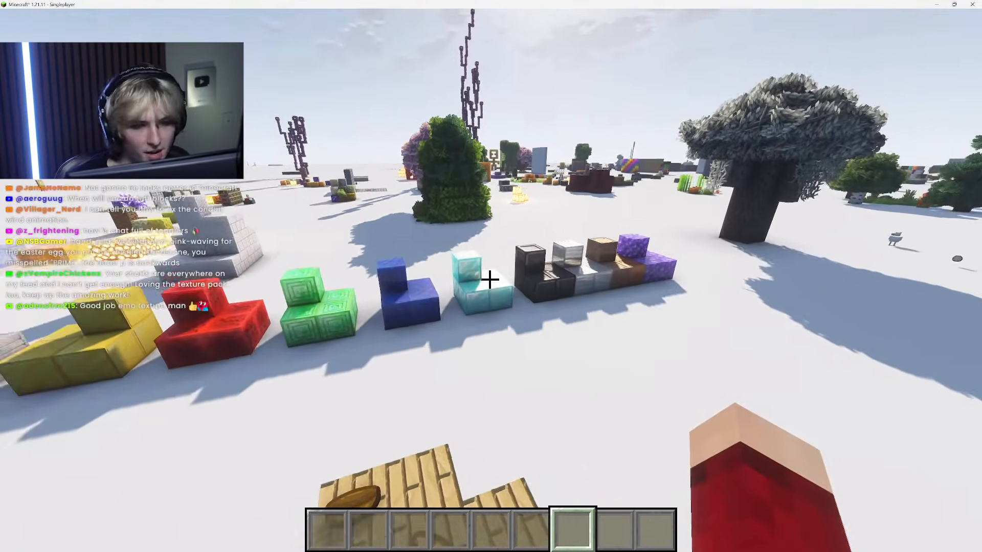
key("a")
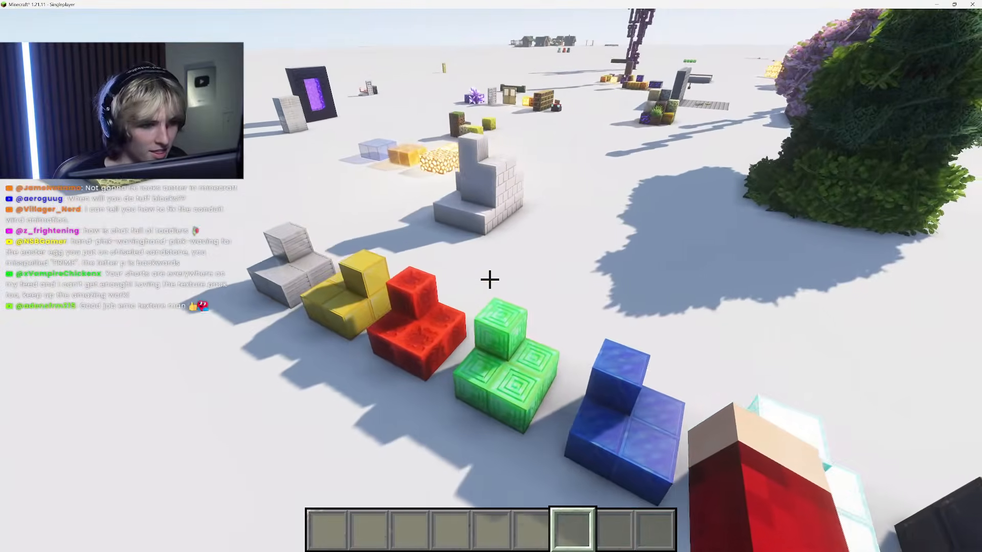
key("a")
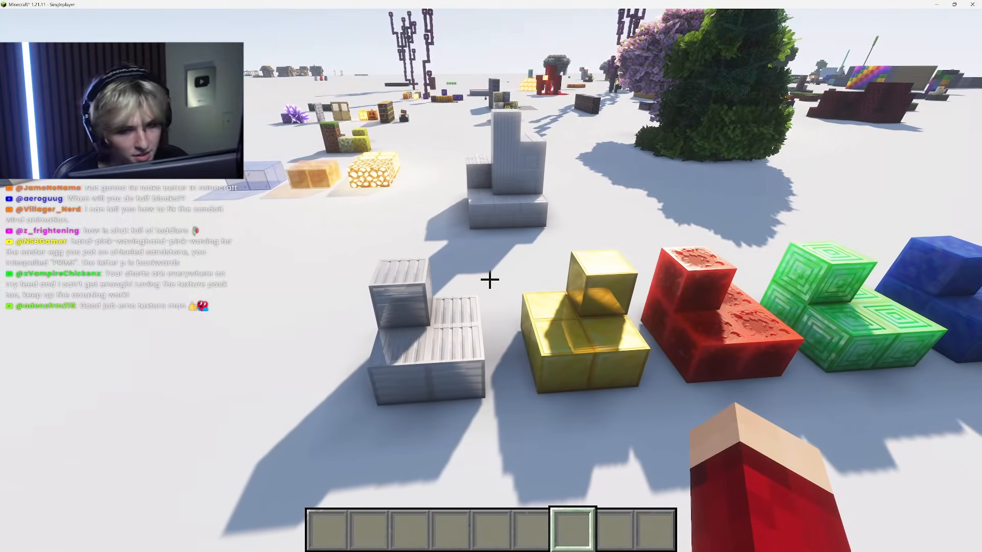
key("Escape")
key("Escape")
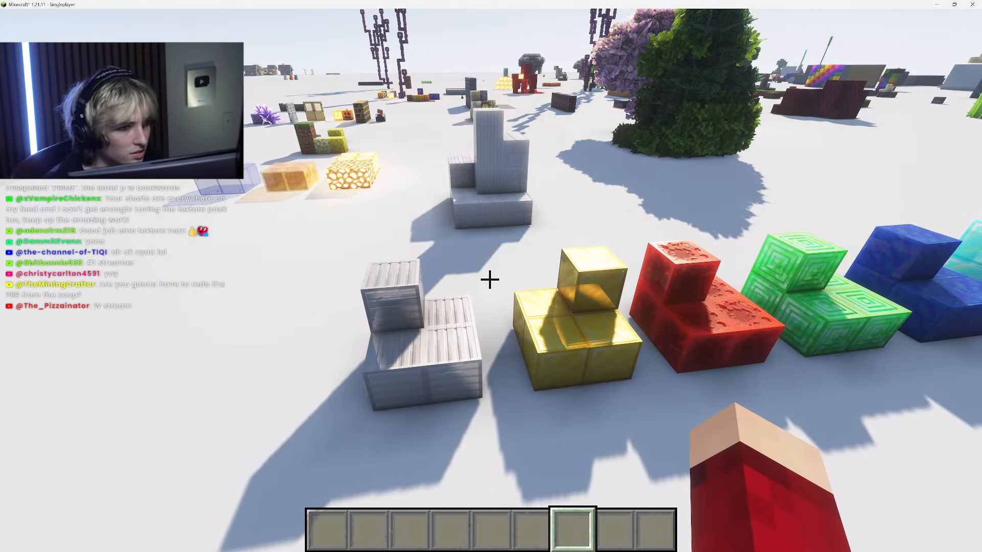
key("d")
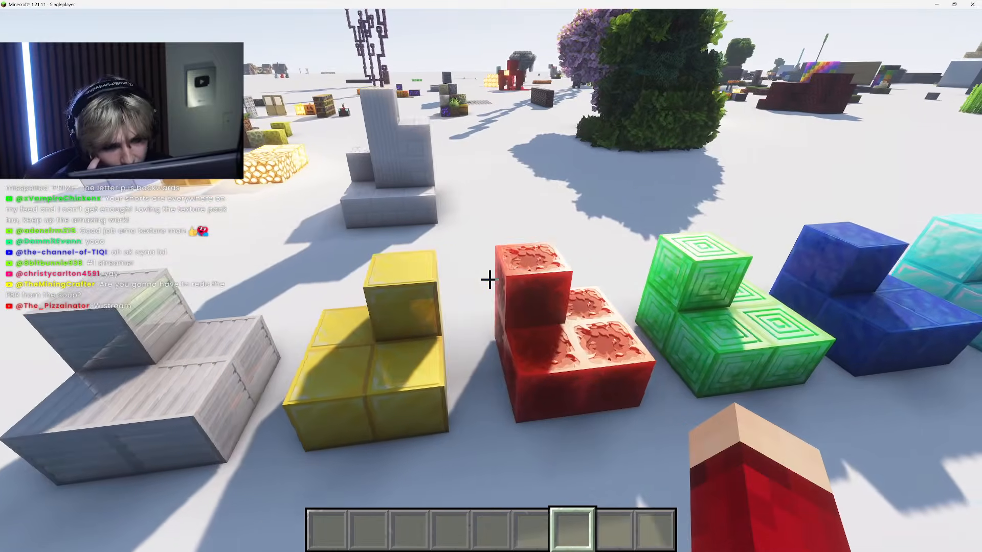
key("d")
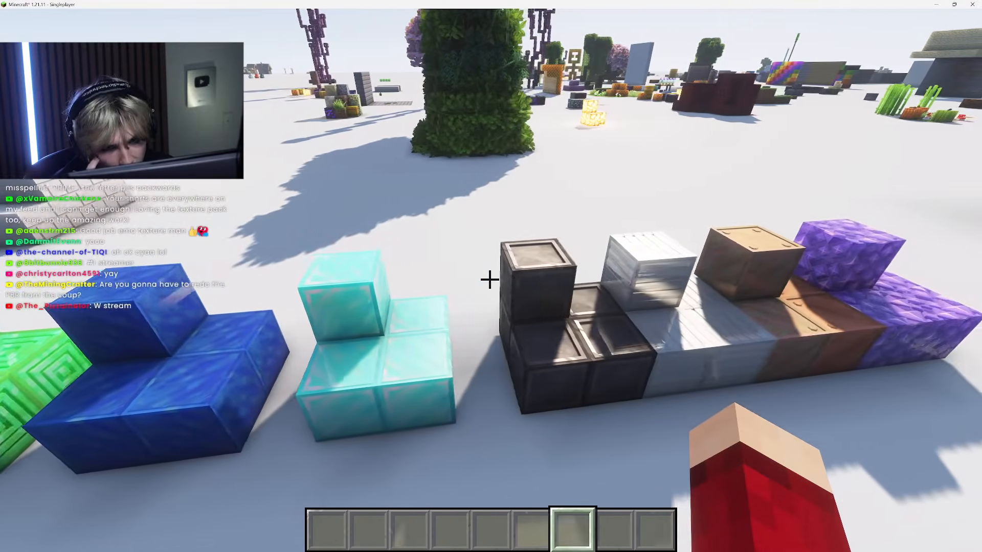
key("e")
key("Escape")
key("Escape")
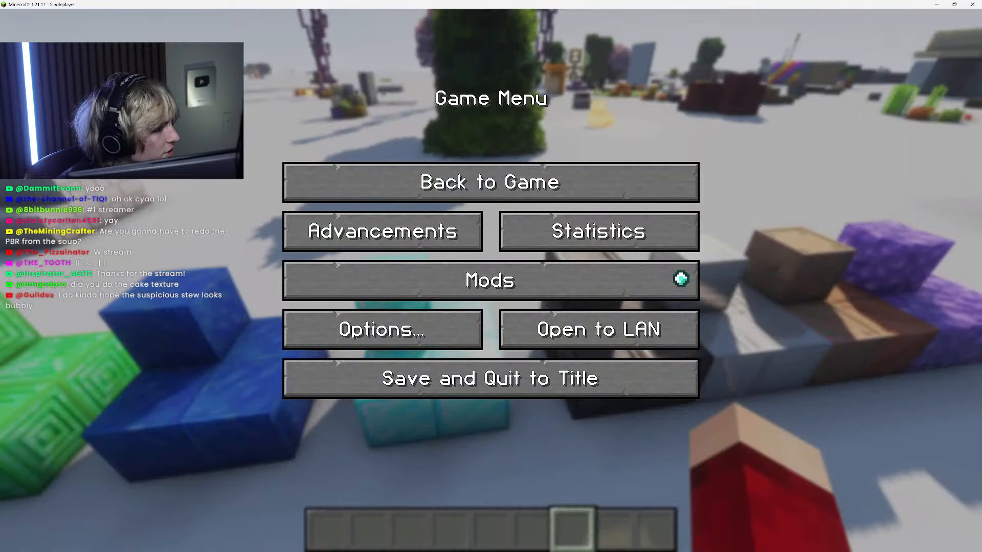